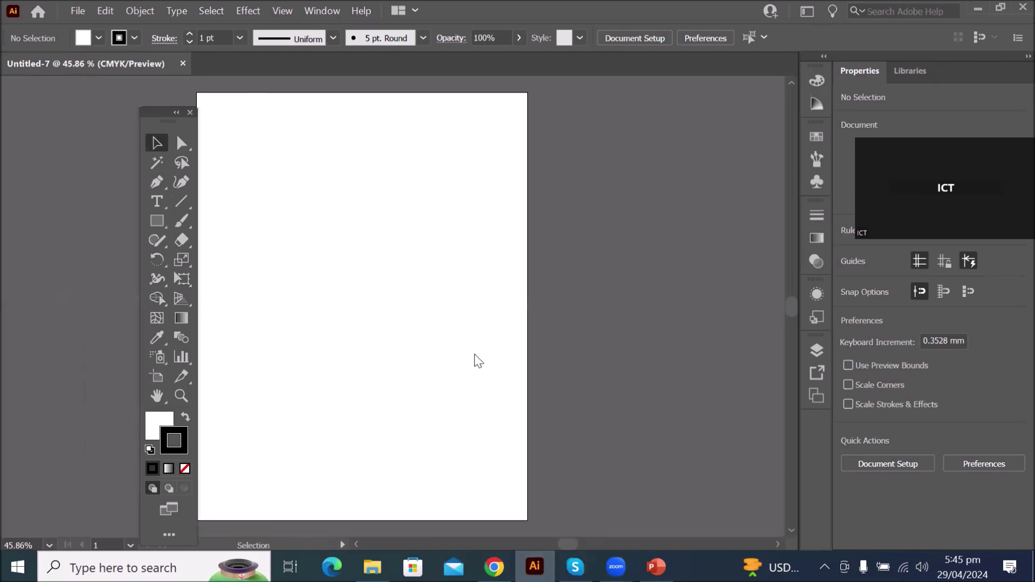
View the toolbox reference slide in PowerPoint, switch back to Illustrator, and move the toolbox clear of the artboard
{"action": "key", "text": "alt+Tab"}
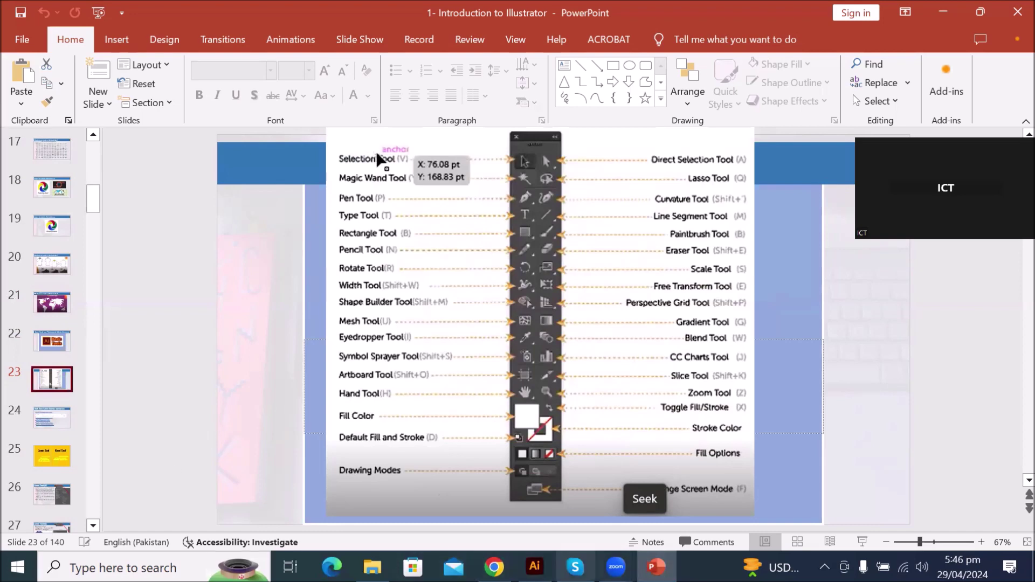
{"action": "left_click", "coordinate": [535, 567]}
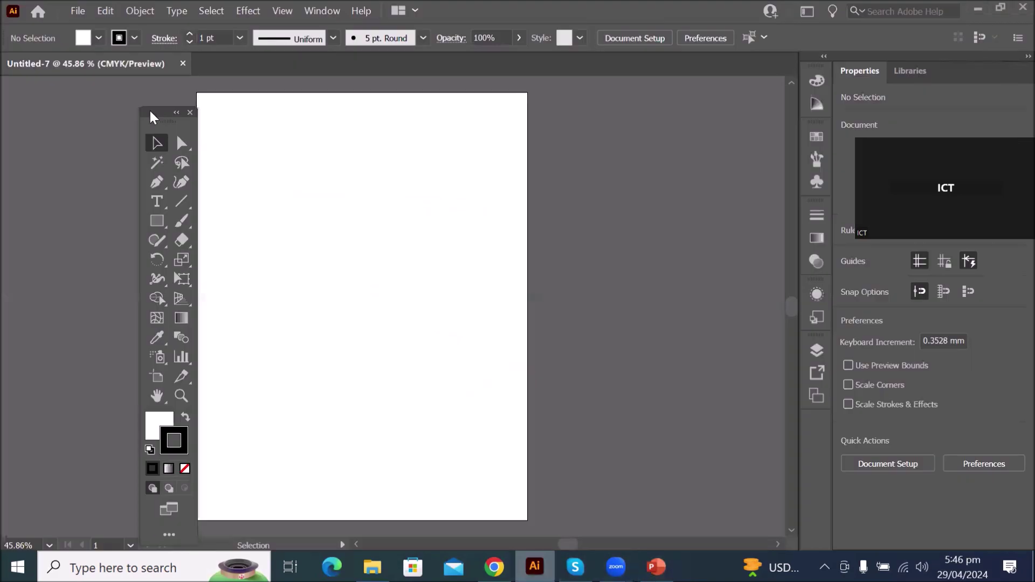
{"action": "left_click_drag", "start_coordinate": [151, 112], "coordinate": [88, 90]}
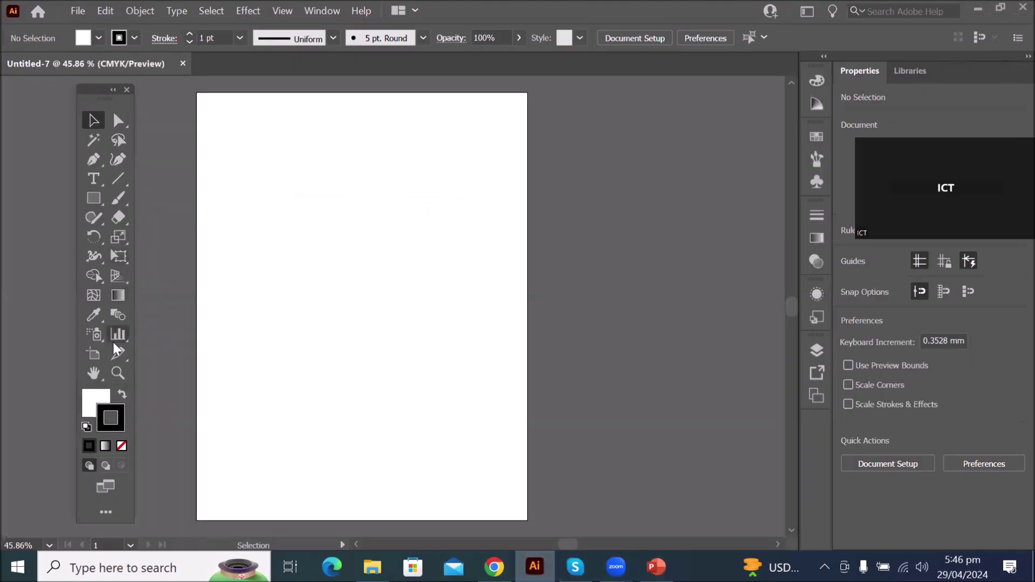
Detach the Rectangle tool's group of shape tools as a floating panel near the artboard's upper right corner
{"action": "left_click", "coordinate": [94, 199]}
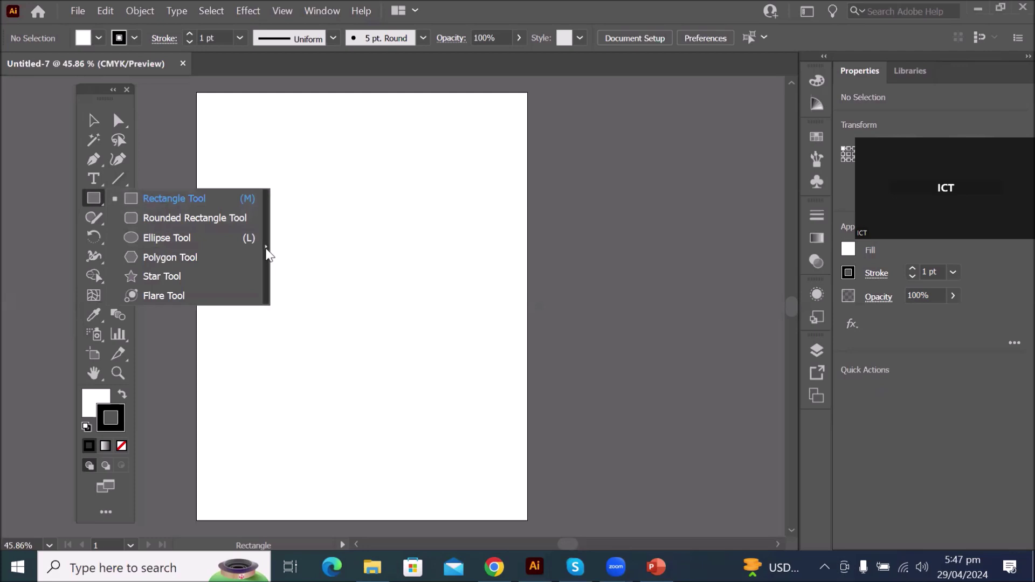
{"action": "left_click", "coordinate": [266, 251]}
{"action": "left_click_drag", "start_coordinate": [246, 206], "coordinate": [596, 97]}
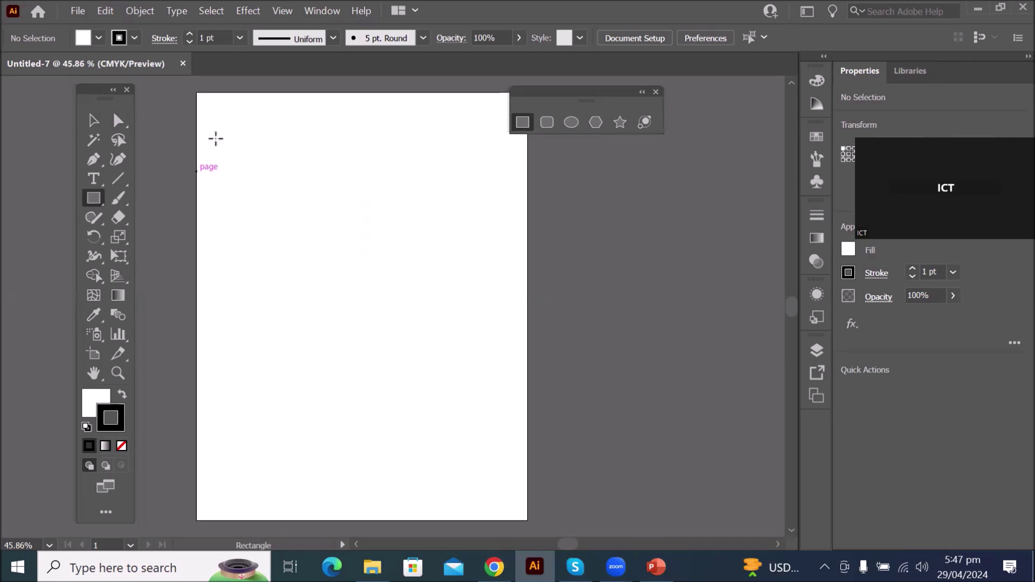
Draw a large rectangle over the upper part of the artboard and move the floating shape tools off the artboard
{"action": "left_click_drag", "start_coordinate": [227, 111], "coordinate": [509, 421]}
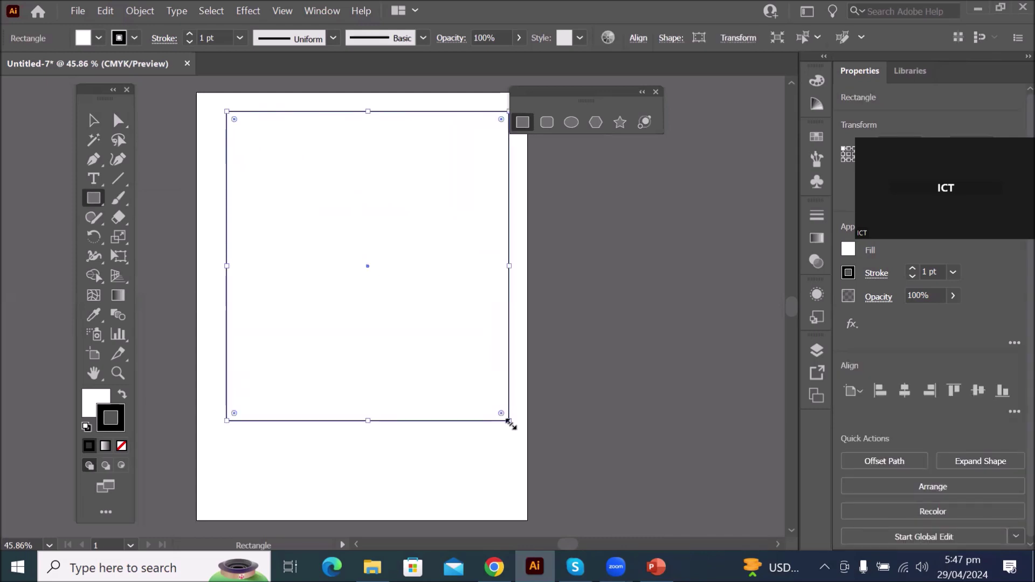
{"action": "left_click_drag", "start_coordinate": [597, 99], "coordinate": [686, 112]}
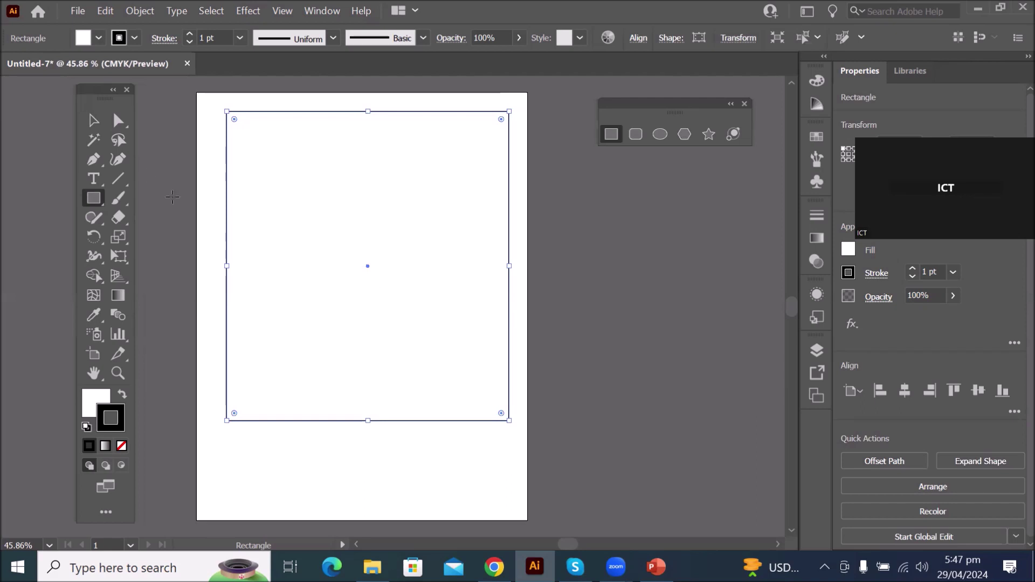
Resize the rectangle to a smaller, nearly square shape with the Selection tool, tilting it and rotating it back upright
{"action": "left_click", "coordinate": [90, 122]}
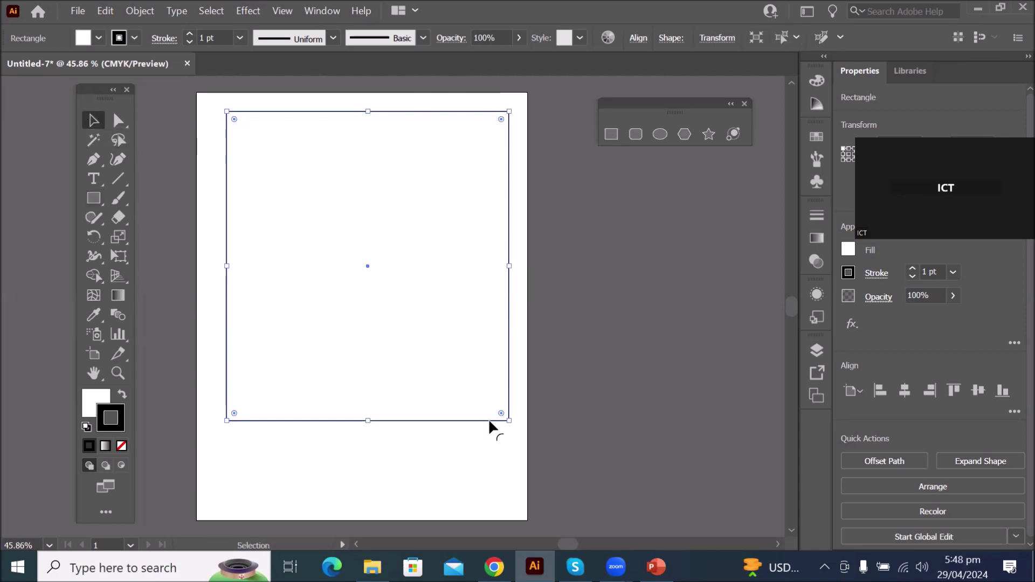
{"action": "left_click_drag", "start_coordinate": [368, 421], "coordinate": [358, 172]}
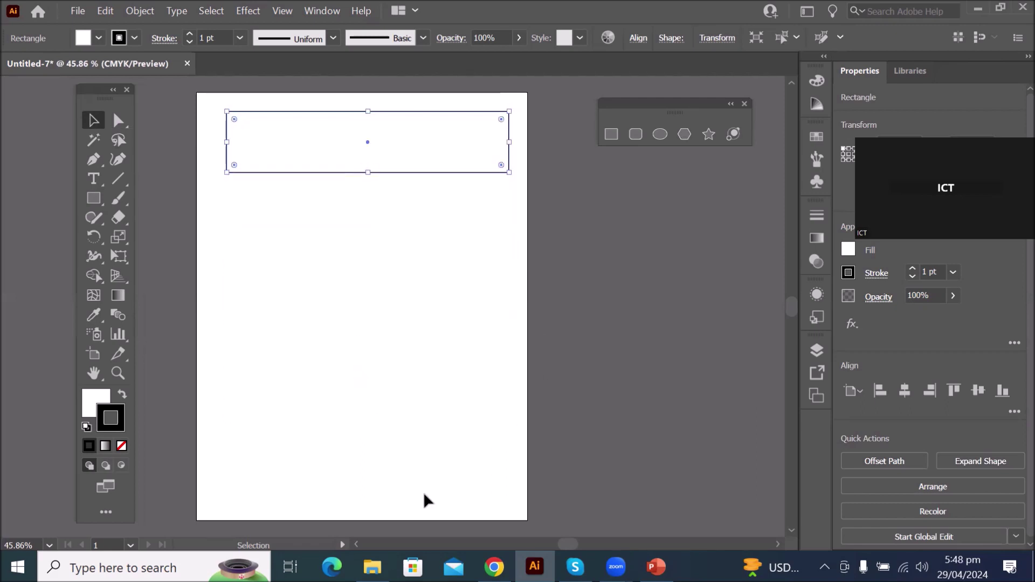
{"action": "left_click_drag", "start_coordinate": [510, 142], "coordinate": [506, 198]}
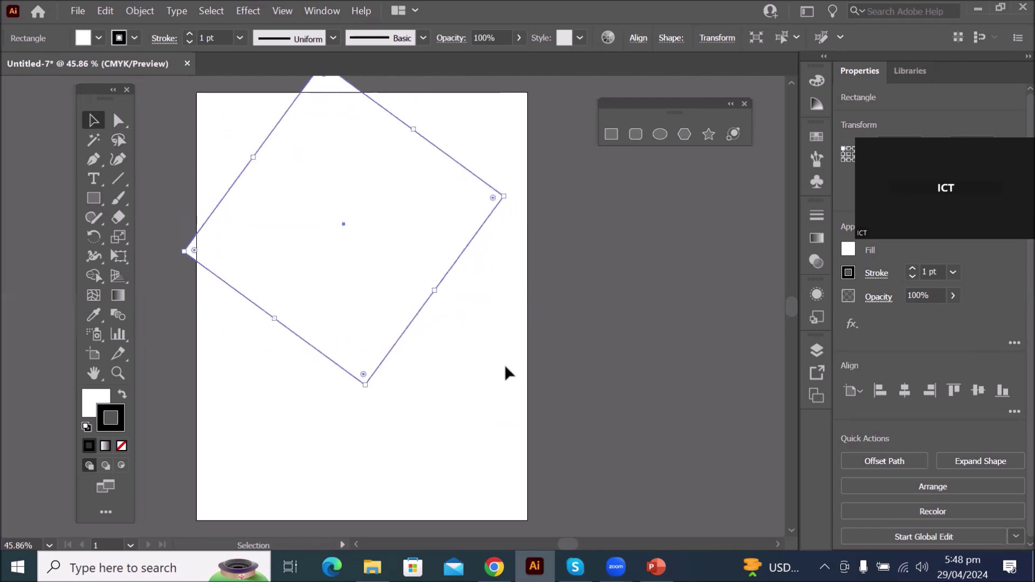
{"action": "left_click", "coordinate": [379, 387]}
{"action": "left_click", "coordinate": [369, 382]}
{"action": "left_click_drag", "start_coordinate": [510, 193], "coordinate": [458, 313]}
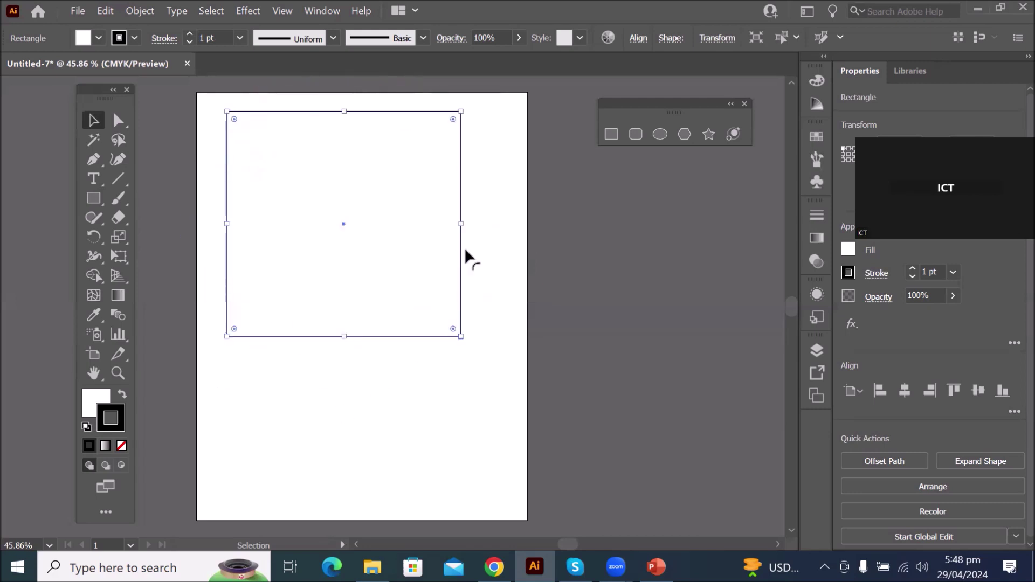
Reshape the rectangle into a wide, thin strip and move it to the middle of the artboard
{"action": "left_click_drag", "start_coordinate": [461, 224], "coordinate": [503, 231]}
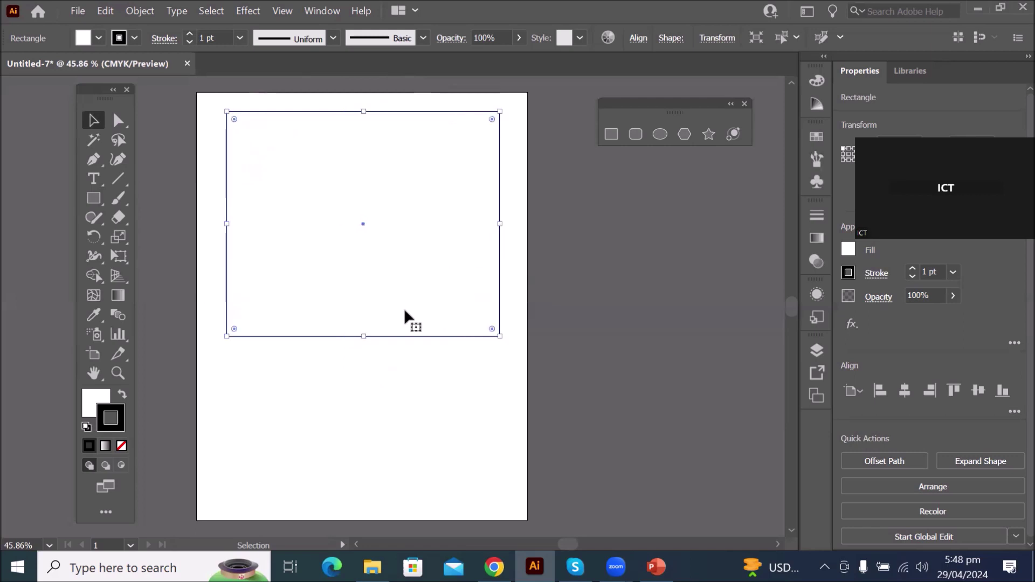
{"action": "left_click_drag", "start_coordinate": [363, 336], "coordinate": [377, 126]}
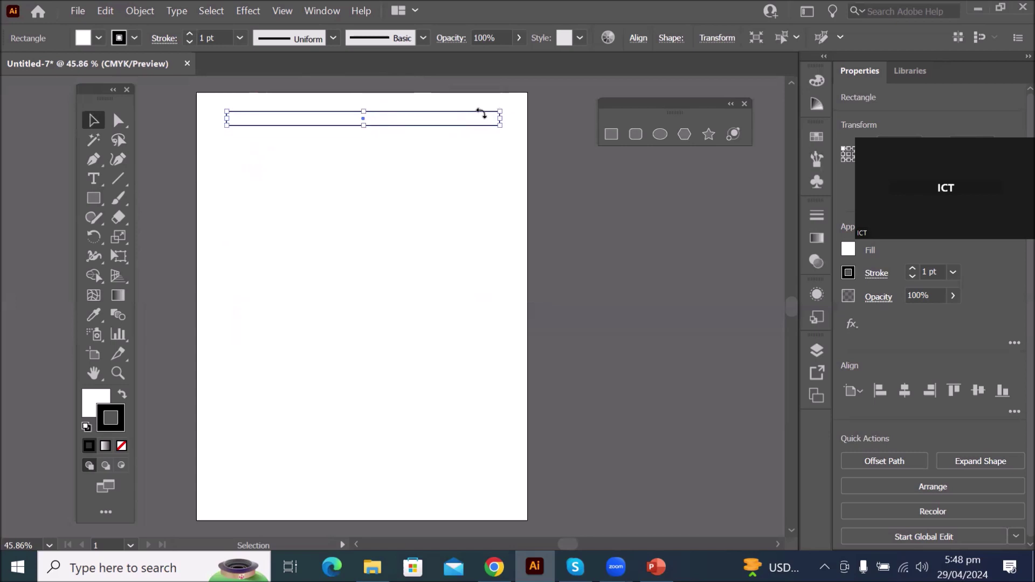
{"action": "left_click_drag", "start_coordinate": [458, 127], "coordinate": [461, 310]}
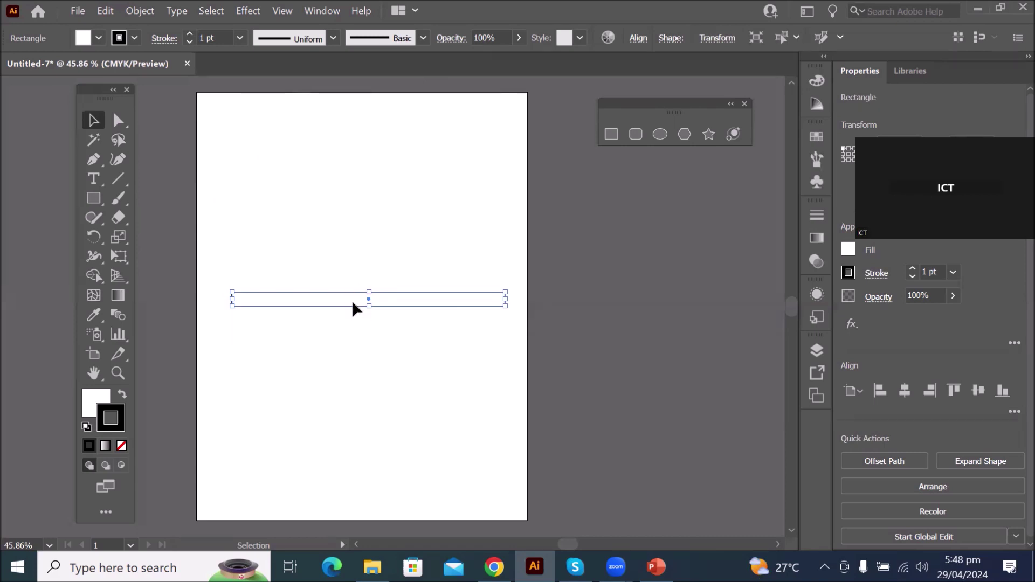
Place the strip back near the artboard's upper edge and stretch it into a taller, slightly wider rectangle
{"action": "left_click_drag", "start_coordinate": [354, 308], "coordinate": [367, 247]}
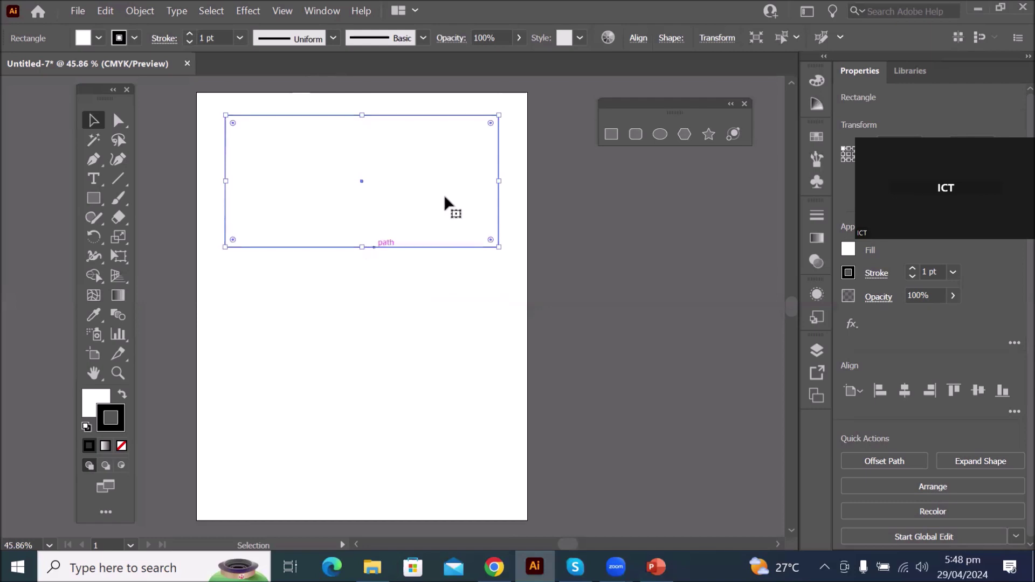
{"action": "left_click_drag", "start_coordinate": [502, 177], "coordinate": [502, 204]}
{"action": "left_click_drag", "start_coordinate": [511, 241], "coordinate": [484, 240]}
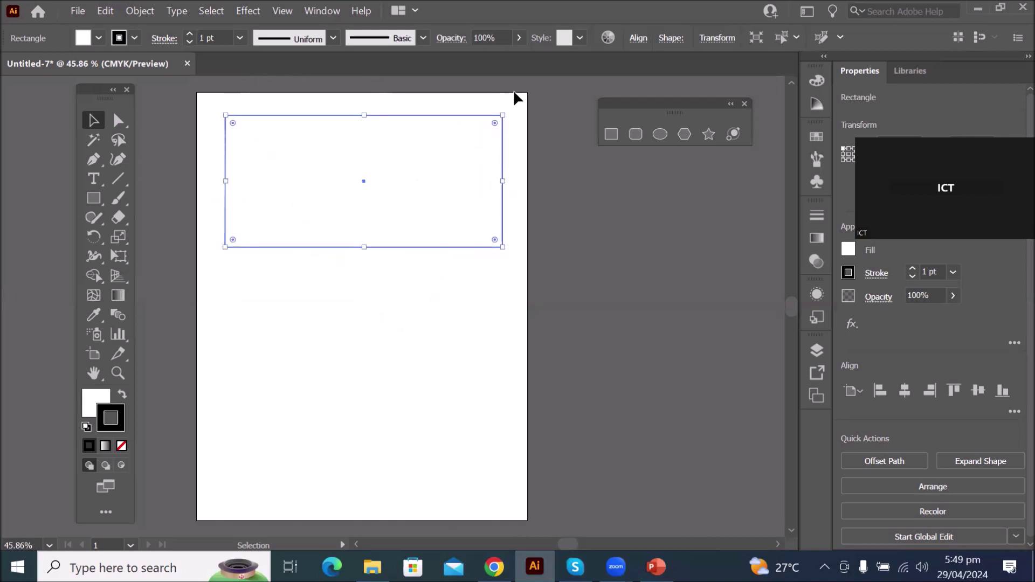
Round all four rectangle corners fully and return them to square, and move the toolbox off the rectangle
{"action": "scroll", "coordinate": [523, 88], "scroll_direction": "up", "scroll_amount": 2}
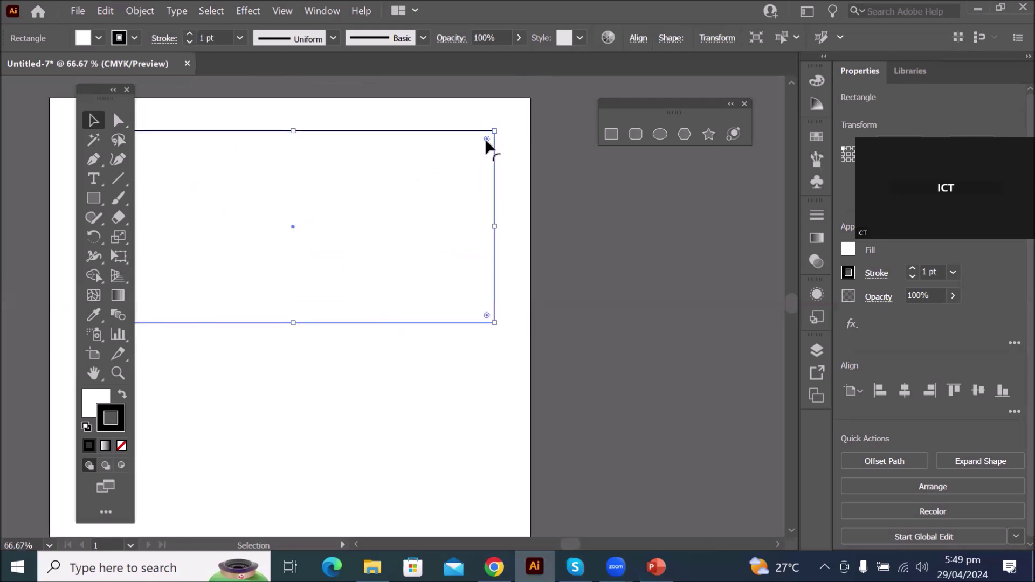
{"action": "left_click_drag", "start_coordinate": [486, 141], "coordinate": [359, 250]}
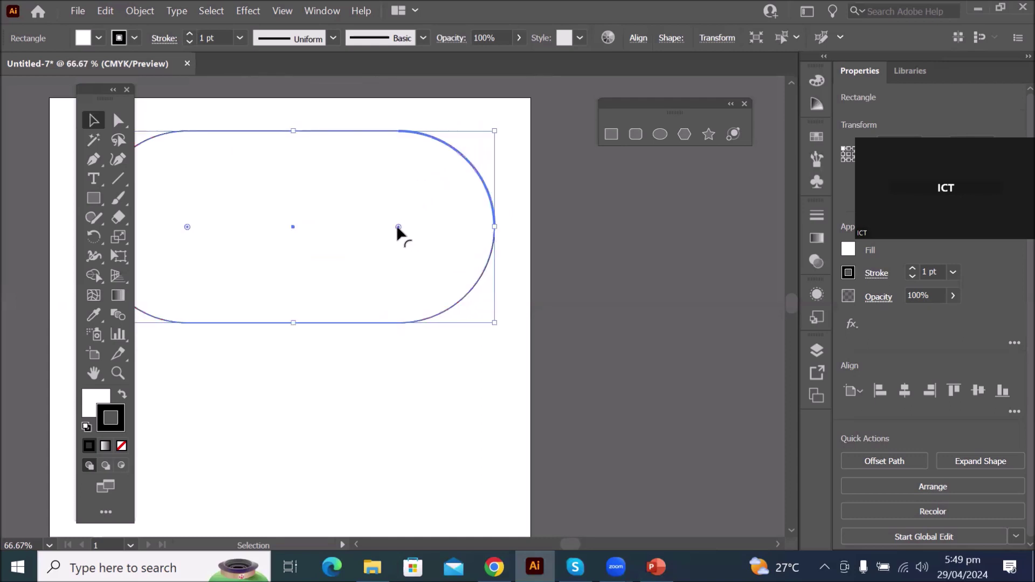
{"action": "left_click_drag", "start_coordinate": [397, 230], "coordinate": [496, 139]}
{"action": "left_click_drag", "start_coordinate": [506, 124], "coordinate": [556, 174]}
{"action": "left_click_drag", "start_coordinate": [91, 94], "coordinate": [32, 148]}
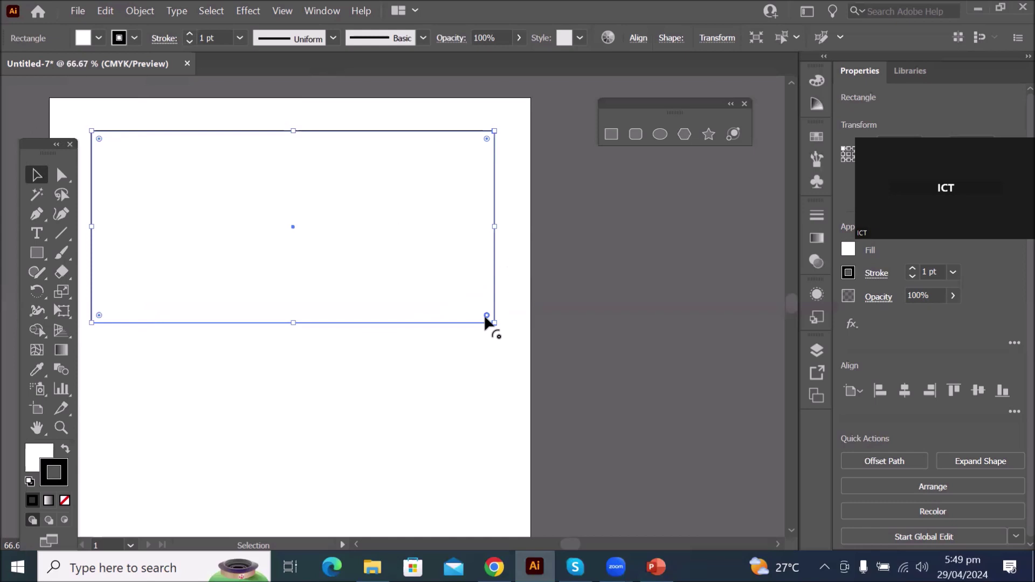
Round only the rectangle's lower-right and upper-right corners, one at a time
{"action": "left_click_drag", "start_coordinate": [487, 317], "coordinate": [365, 231]}
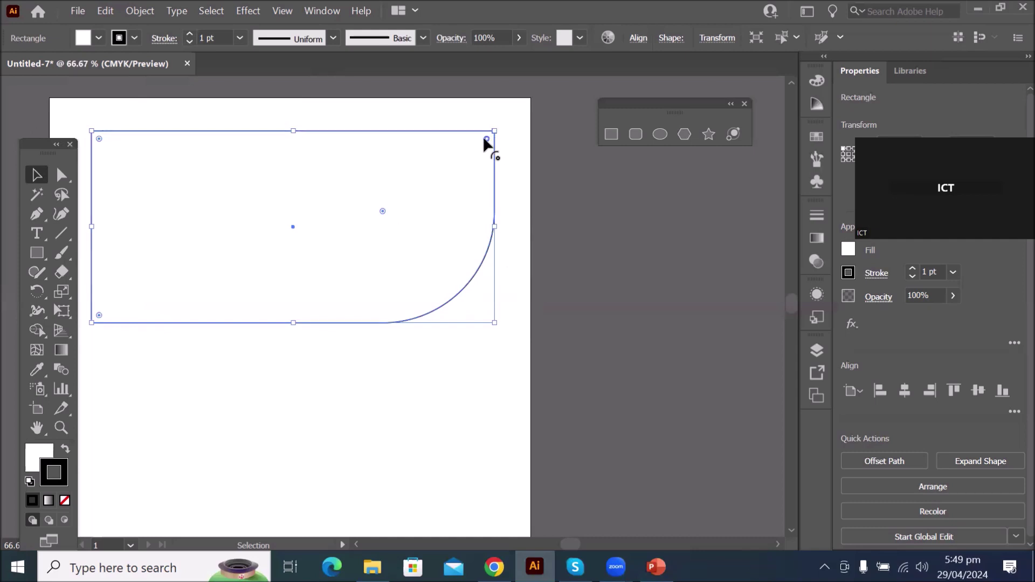
{"action": "left_click_drag", "start_coordinate": [458, 154], "coordinate": [219, 300]}
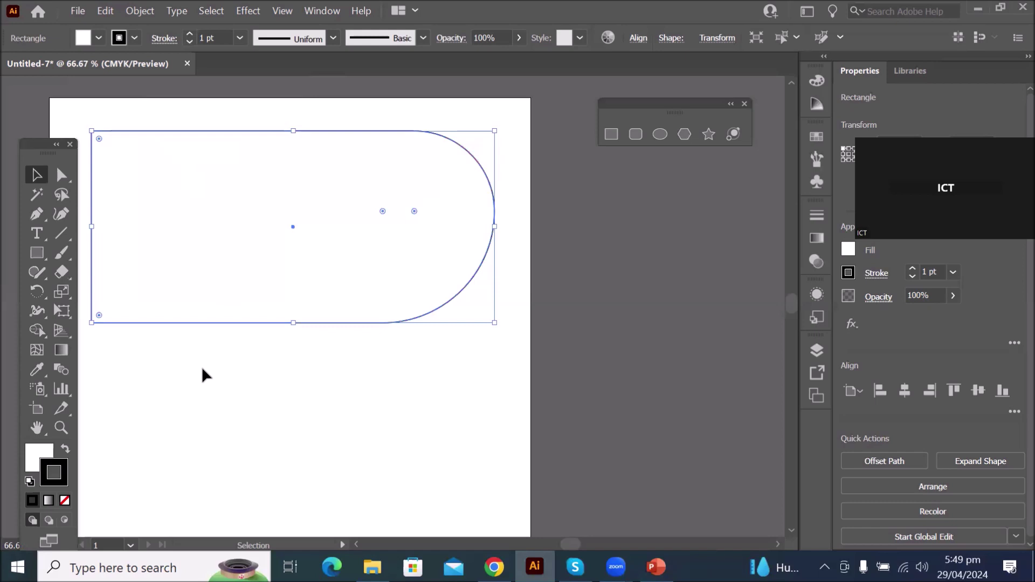
{"action": "left_click_drag", "start_coordinate": [281, 324], "coordinate": [270, 161]}
{"action": "left_click_drag", "start_coordinate": [293, 325], "coordinate": [307, 205]}
{"action": "scroll", "coordinate": [367, 268], "scroll_direction": "down", "scroll_amount": 1}
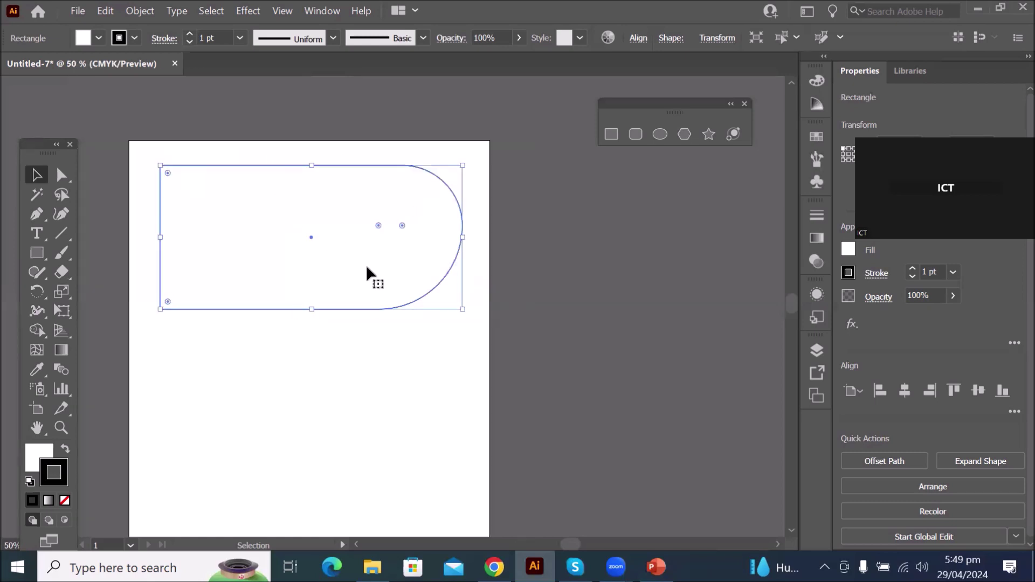
Restore the two right corners to square, and try fully rounding all four corners and squaring them again
{"action": "left_click_drag", "start_coordinate": [399, 228], "coordinate": [484, 159]}
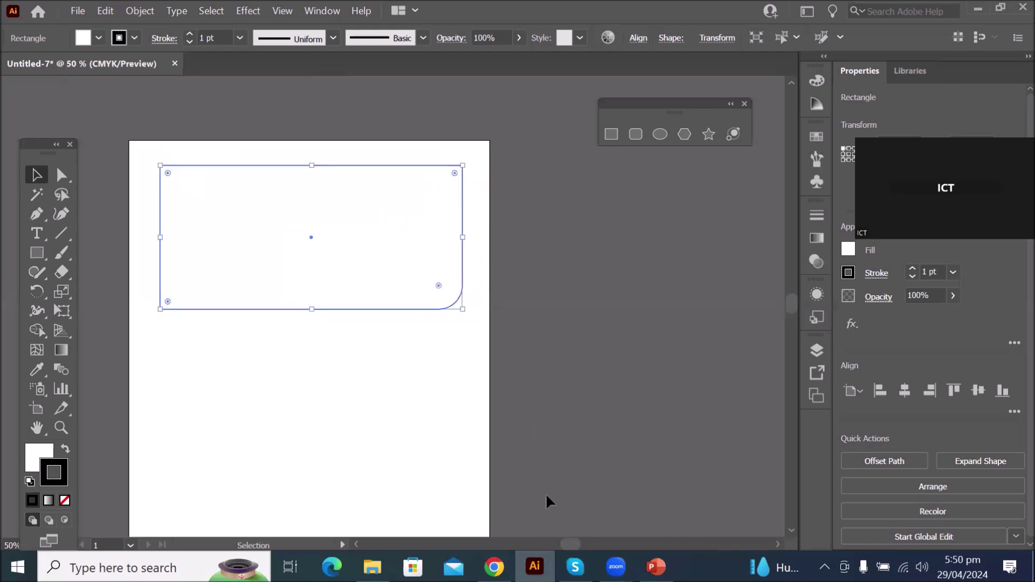
{"action": "left_click_drag", "start_coordinate": [438, 285], "coordinate": [474, 327]}
{"action": "left_click_drag", "start_coordinate": [167, 174], "coordinate": [235, 231]}
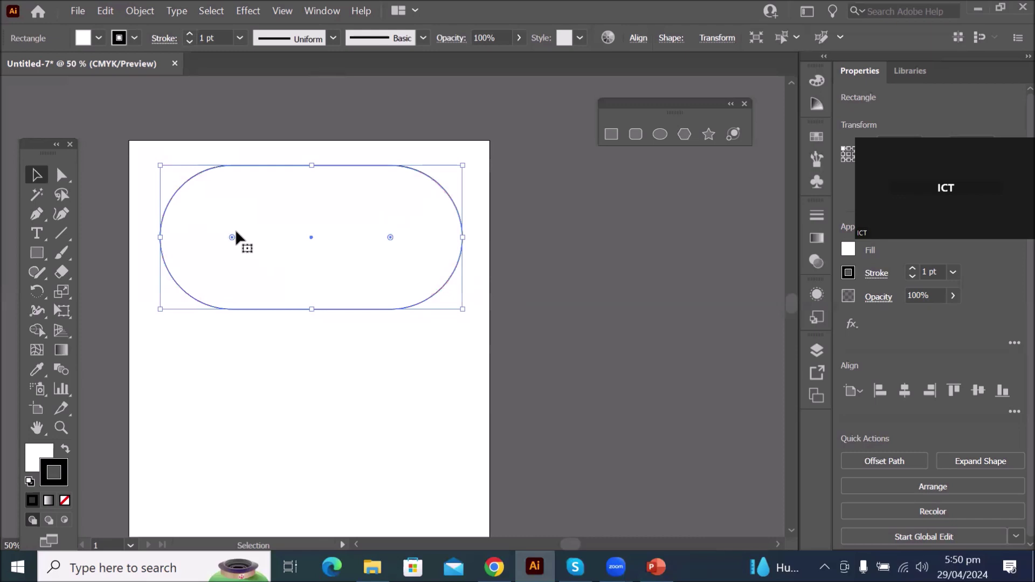
{"action": "left_click_drag", "start_coordinate": [232, 236], "coordinate": [144, 162]}
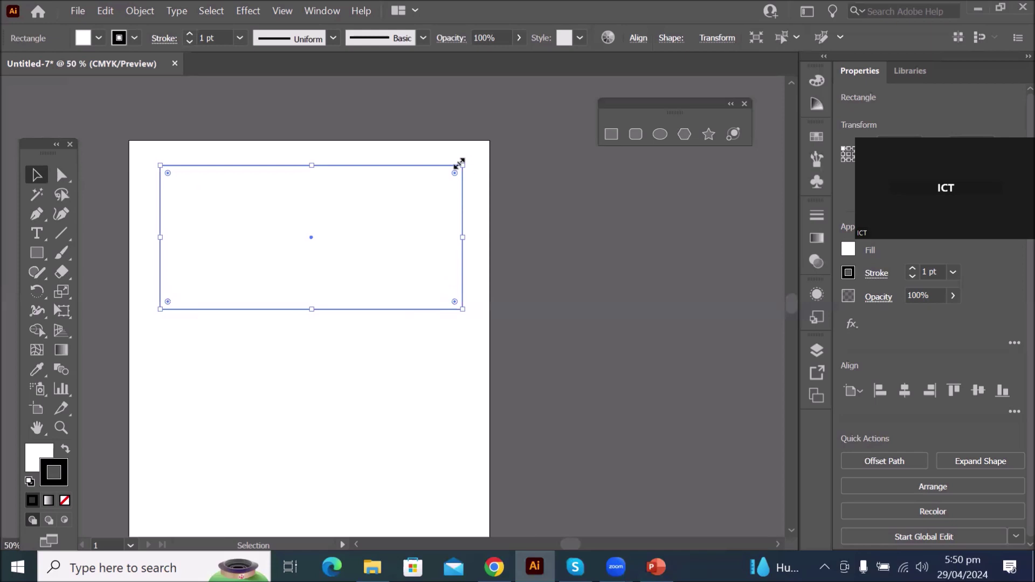
Make the rectangle slightly narrower and shorter by adjusting its right side, bottom edge and lower-right corner
{"action": "mouse_move", "coordinate": [459, 164]}
{"action": "left_mouse_down"}
{"action": "mouse_move", "coordinate": [333, 254]}
{"action": "mouse_move", "coordinate": [291, 143]}
{"action": "mouse_move", "coordinate": [298, 220]}
{"action": "mouse_move", "coordinate": [450, 229]}
{"action": "mouse_move", "coordinate": [326, 201]}
{"action": "mouse_move", "coordinate": [317, 146]}
{"action": "mouse_move", "coordinate": [323, 224]}
{"action": "mouse_move", "coordinate": [439, 241]}
{"action": "mouse_move", "coordinate": [373, 248]}
{"action": "mouse_move", "coordinate": [469, 162]}
{"action": "mouse_move", "coordinate": [346, 255]}
{"action": "mouse_move", "coordinate": [185, 301]}
{"action": "mouse_move", "coordinate": [326, 210]}
{"action": "mouse_move", "coordinate": [456, 165]}
{"action": "left_mouse_up"}
{"action": "mouse_move", "coordinate": [456, 240]}
{"action": "left_mouse_down"}
{"action": "mouse_move", "coordinate": [326, 237]}
{"action": "mouse_move", "coordinate": [453, 238]}
{"action": "left_mouse_up"}
{"action": "mouse_move", "coordinate": [307, 310]}
{"action": "left_mouse_down"}
{"action": "mouse_move", "coordinate": [306, 287]}
{"action": "mouse_move", "coordinate": [311, 320]}
{"action": "left_mouse_up"}
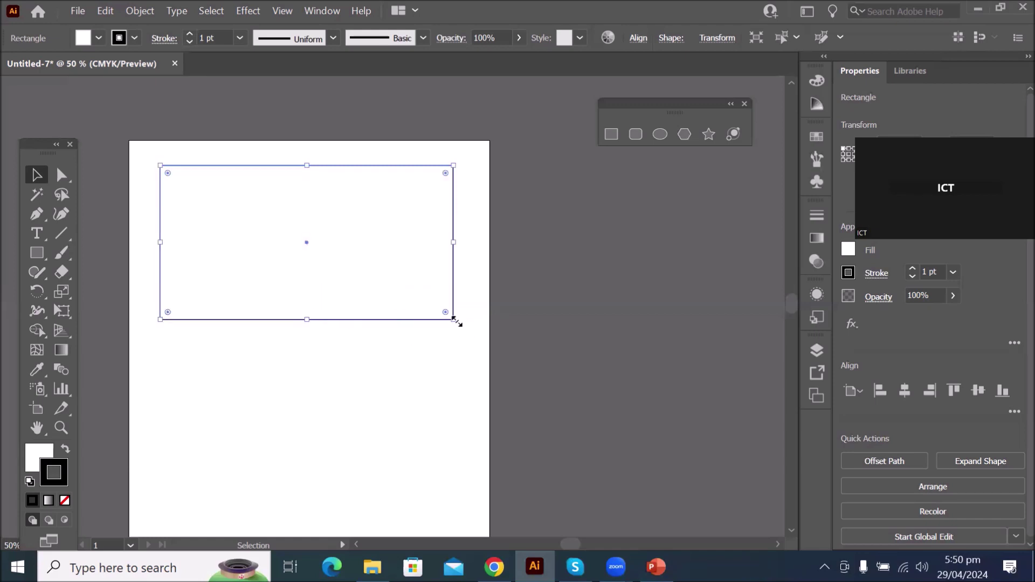
{"action": "left_click_drag", "start_coordinate": [454, 321], "coordinate": [444, 302]}
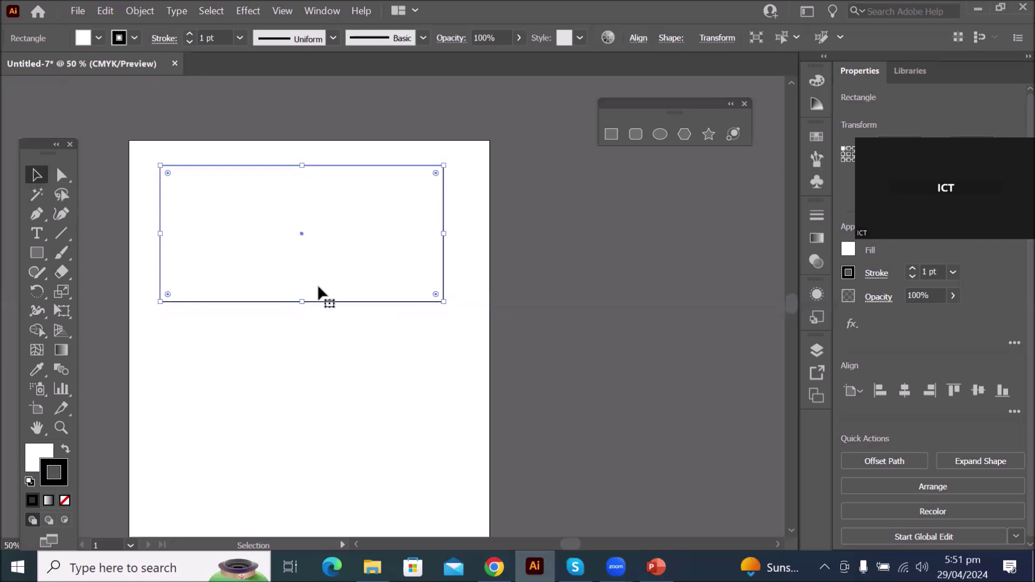
Flatten the rectangle into a thin strip and move it down the artboard, settling it in the middle
{"action": "left_click_drag", "start_coordinate": [300, 301], "coordinate": [293, 182]}
{"action": "key", "text": "ctrl+minus"}
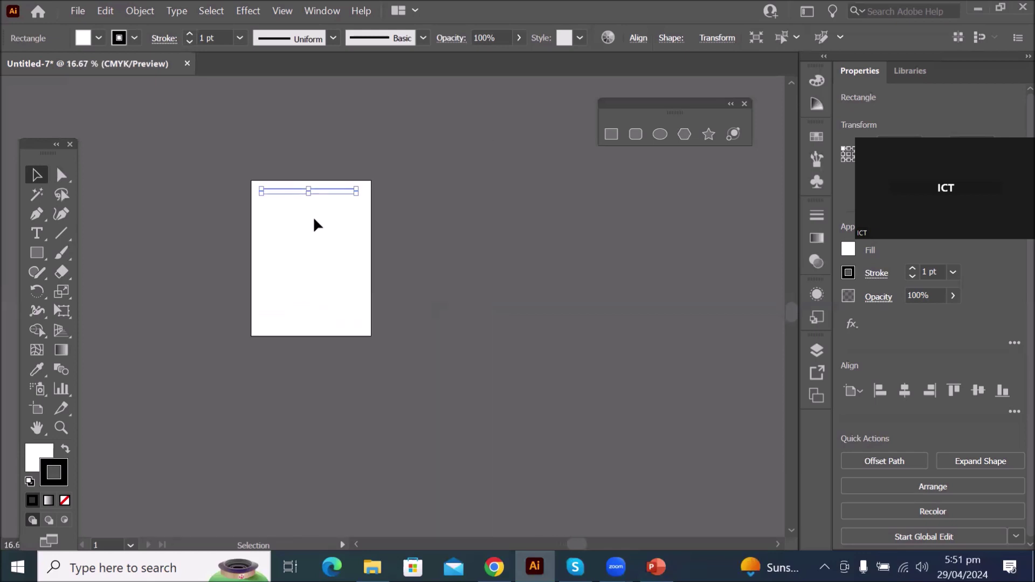
{"action": "scroll", "coordinate": [351, 205], "scroll_direction": "up", "scroll_amount": 1}
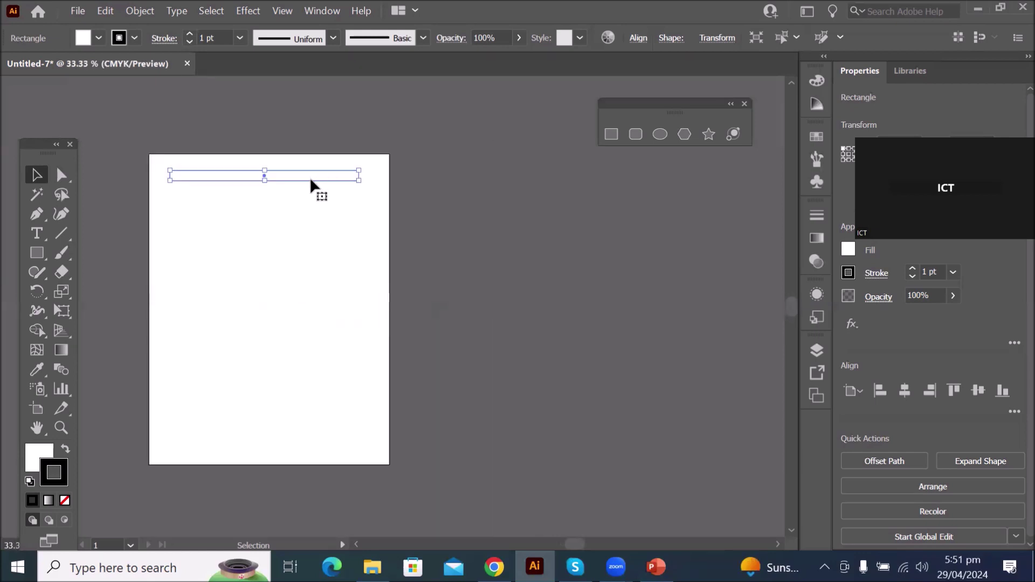
{"action": "left_click_drag", "start_coordinate": [311, 180], "coordinate": [315, 461]}
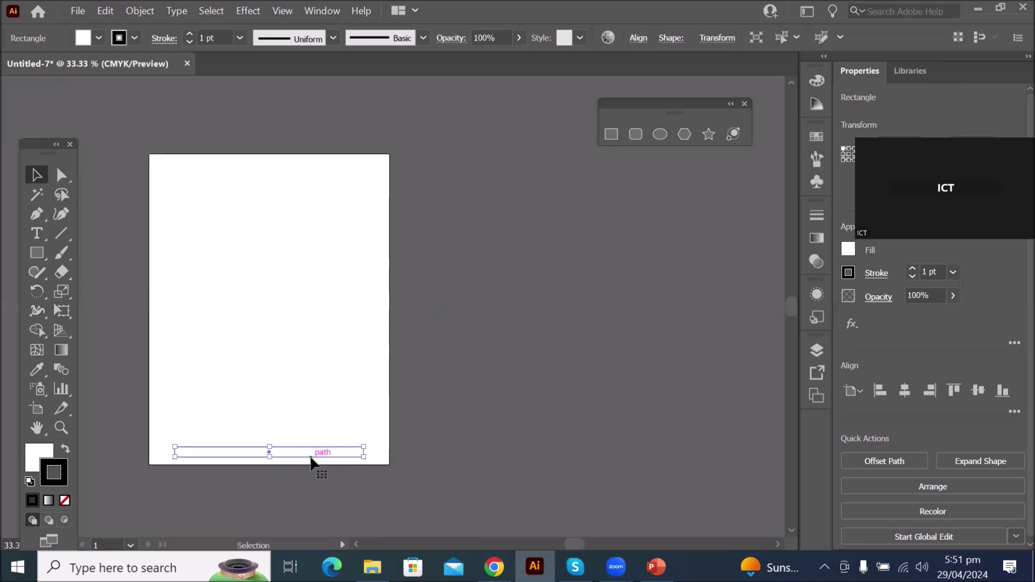
{"action": "left_click_drag", "start_coordinate": [322, 458], "coordinate": [307, 317]}
{"action": "scroll", "coordinate": [300, 308], "scroll_direction": "up", "scroll_amount": 3}
{"action": "scroll", "coordinate": [271, 292], "scroll_direction": "up", "scroll_amount": 2}
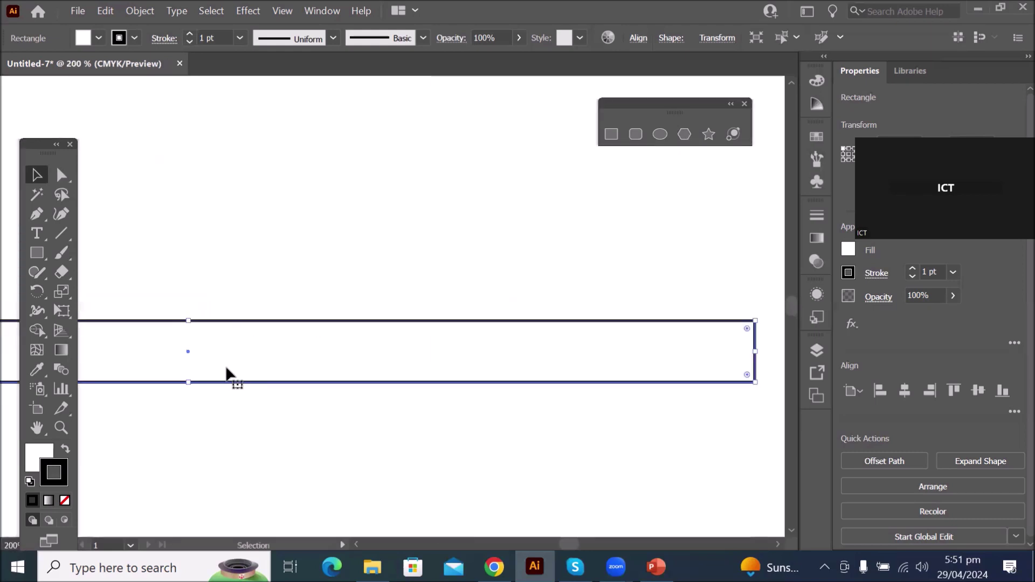
{"action": "mouse_move", "coordinate": [256, 383]}
{"action": "left_mouse_down"}
{"action": "mouse_move", "coordinate": [305, 384]}
{"action": "mouse_move", "coordinate": [250, 383]}
{"action": "left_mouse_up"}
{"action": "scroll", "coordinate": [251, 384], "scroll_direction": "down", "scroll_amount": 6}
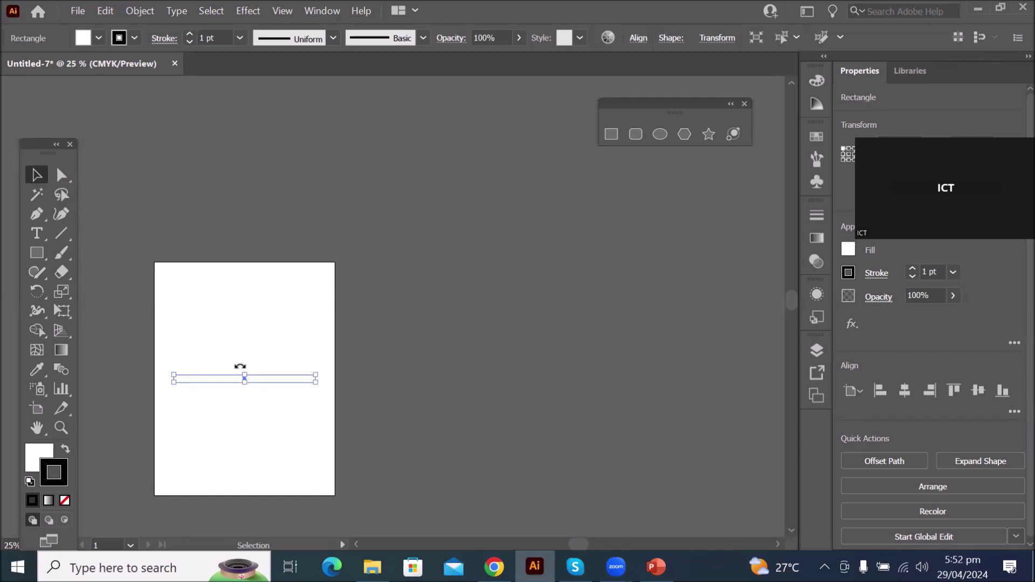
Draw a large constrained square from the artboard's upper part down over the thin strip, trying free and equal proportions while sizing it
{"action": "left_click", "coordinate": [36, 253]}
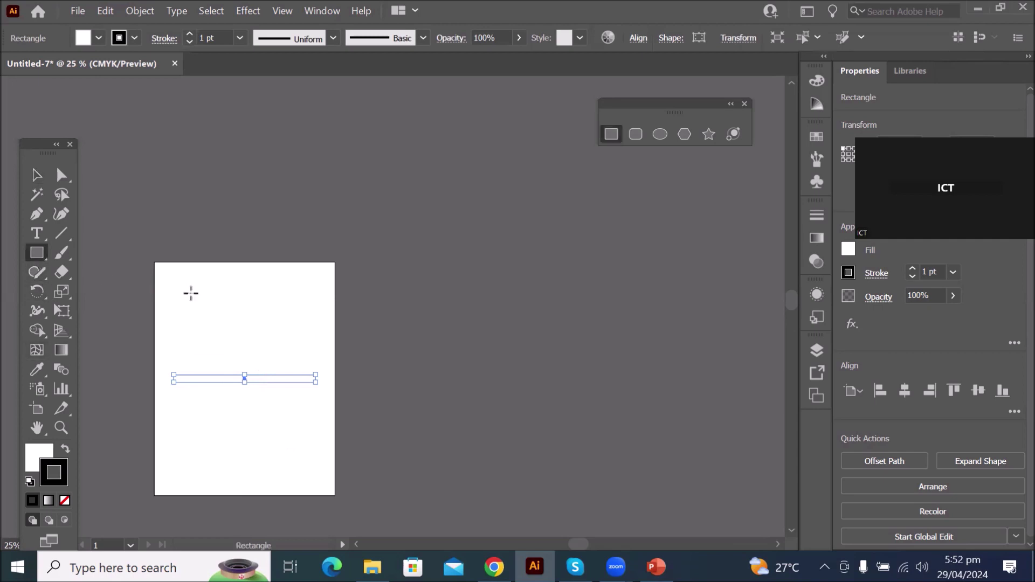
{"action": "left_click_drag", "start_coordinate": [200, 289], "coordinate": [226, 317]}
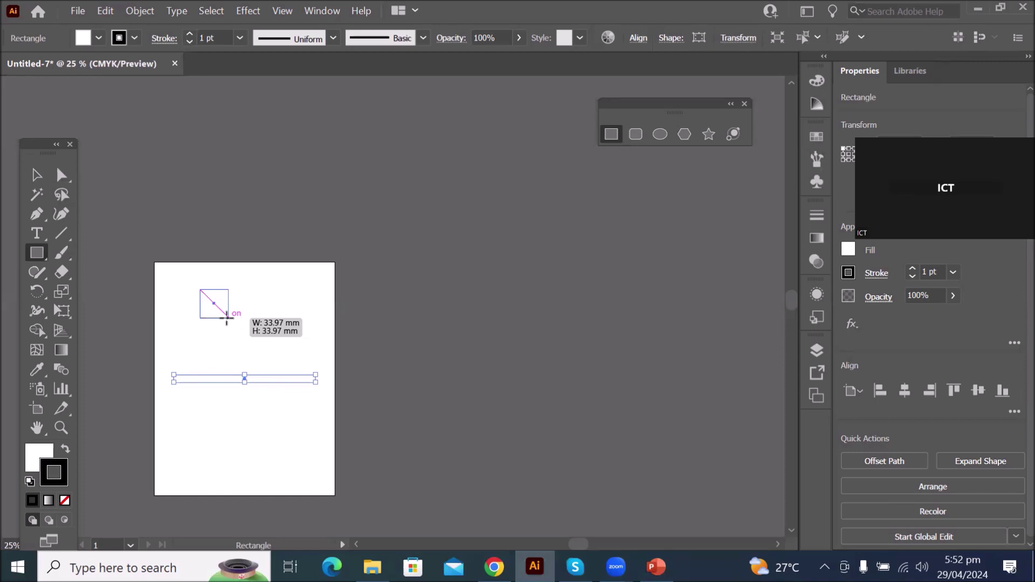
{"action": "mouse_move", "coordinate": [228, 318]}
{"action": "left_mouse_down"}
{"action": "mouse_move", "coordinate": [314, 381]}
{"action": "mouse_move", "coordinate": [235, 328]}
{"action": "mouse_move", "coordinate": [299, 381]}
{"action": "mouse_move", "coordinate": [201, 309]}
{"action": "mouse_move", "coordinate": [273, 359]}
{"action": "mouse_move", "coordinate": [322, 420]}
{"action": "mouse_move", "coordinate": [258, 360]}
{"action": "left_mouse_up"}
{"action": "left_click_drag", "start_coordinate": [266, 364], "coordinate": [278, 370]}
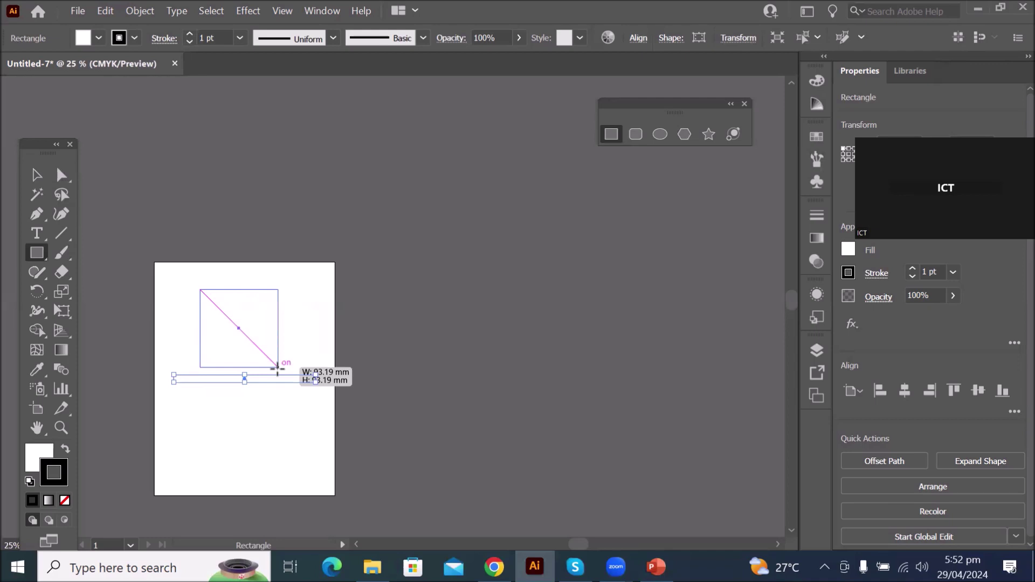
{"action": "left_click_drag", "start_coordinate": [278, 370], "coordinate": [295, 338]}
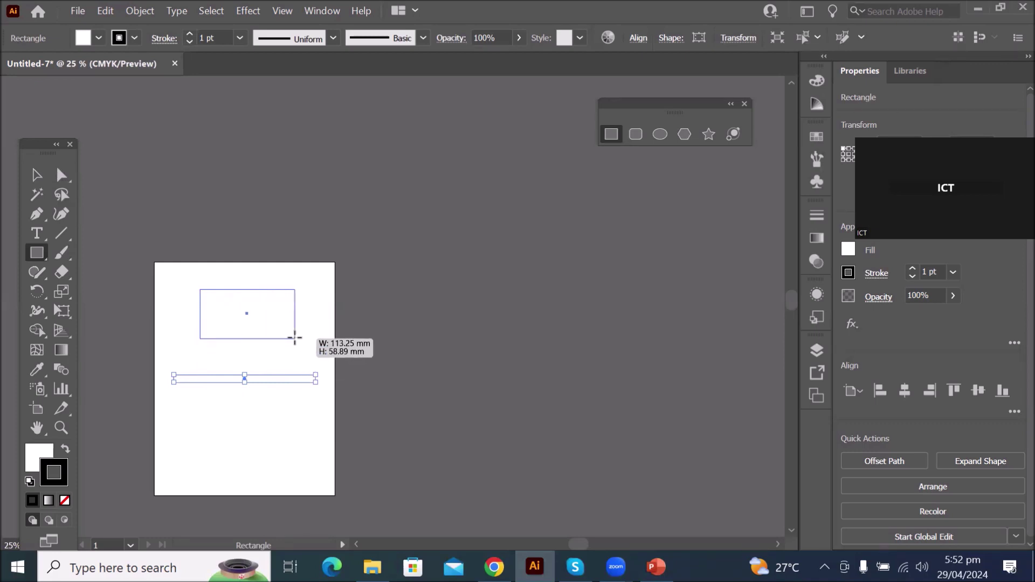
{"action": "left_click_drag", "start_coordinate": [295, 338], "coordinate": [249, 340]}
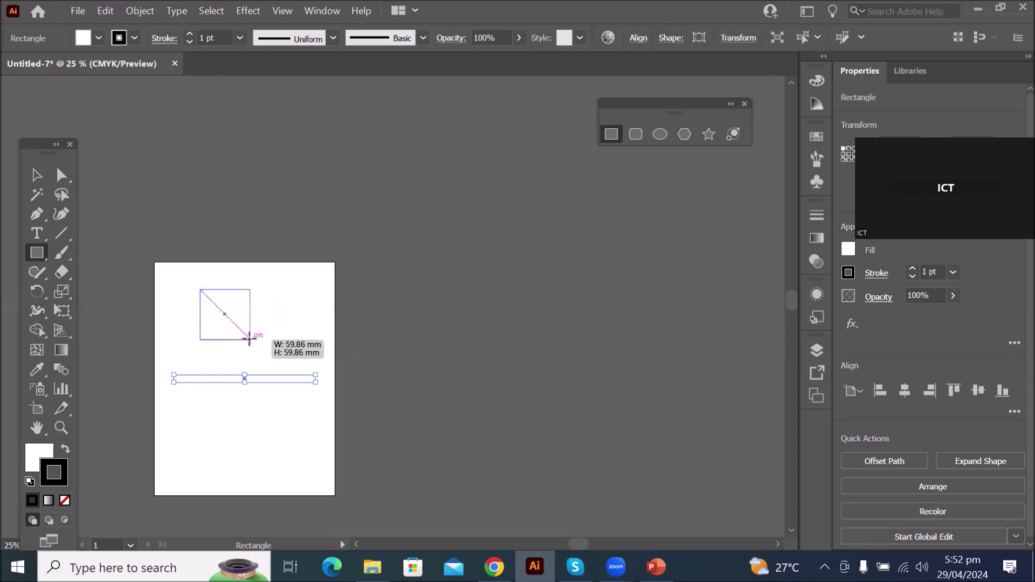
{"action": "left_click_drag", "start_coordinate": [249, 339], "coordinate": [278, 341]}
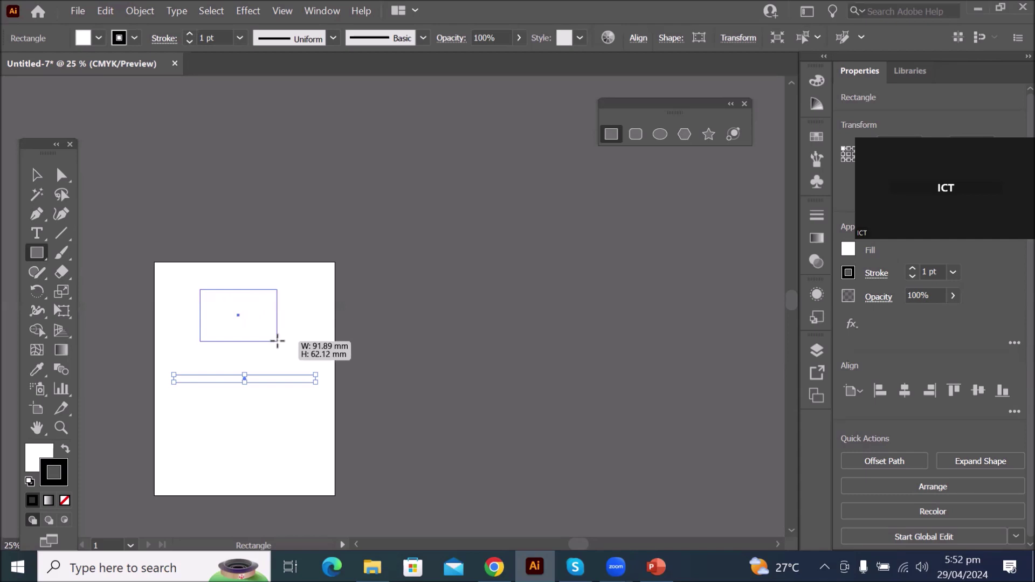
{"action": "mouse_move", "coordinate": [278, 341]}
{"action": "left_mouse_down"}
{"action": "mouse_move", "coordinate": [282, 393]}
{"action": "mouse_move", "coordinate": [302, 428]}
{"action": "mouse_move", "coordinate": [236, 363]}
{"action": "mouse_move", "coordinate": [269, 424]}
{"action": "mouse_move", "coordinate": [279, 417]}
{"action": "mouse_move", "coordinate": [165, 356]}
{"action": "mouse_move", "coordinate": [268, 403]}
{"action": "mouse_move", "coordinate": [248, 383]}
{"action": "left_mouse_up"}
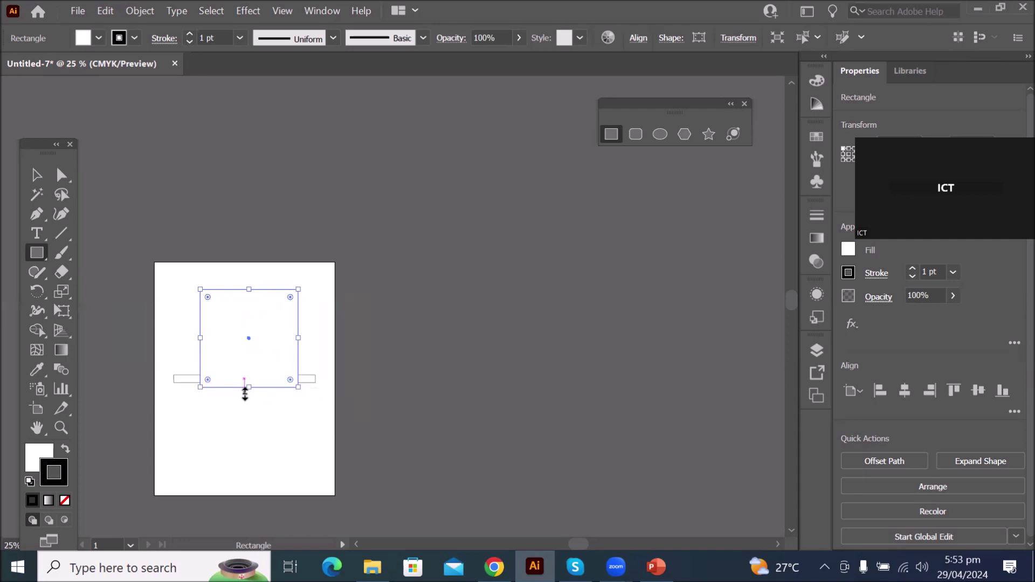
Move the large square straight down until its centre lines up with the thin strip
{"action": "left_click", "coordinate": [34, 177]}
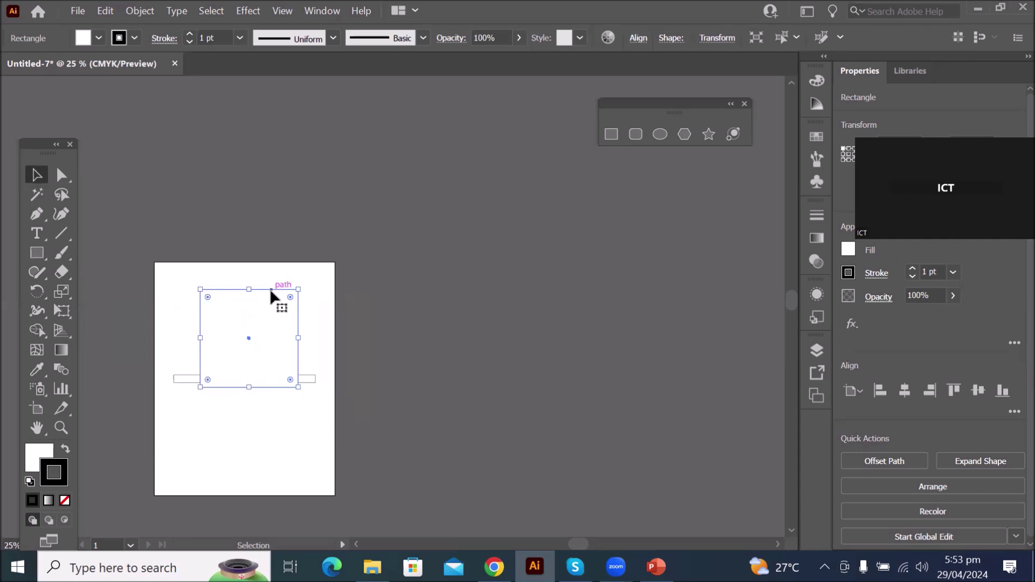
{"action": "left_click_drag", "start_coordinate": [270, 289], "coordinate": [270, 333]}
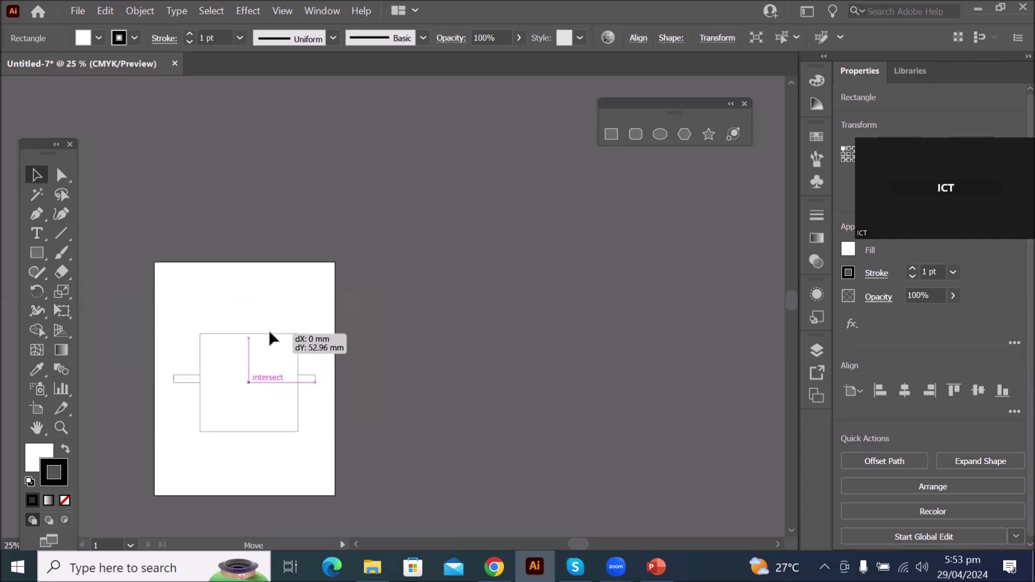
{"action": "left_click_drag", "start_coordinate": [269, 333], "coordinate": [271, 333]}
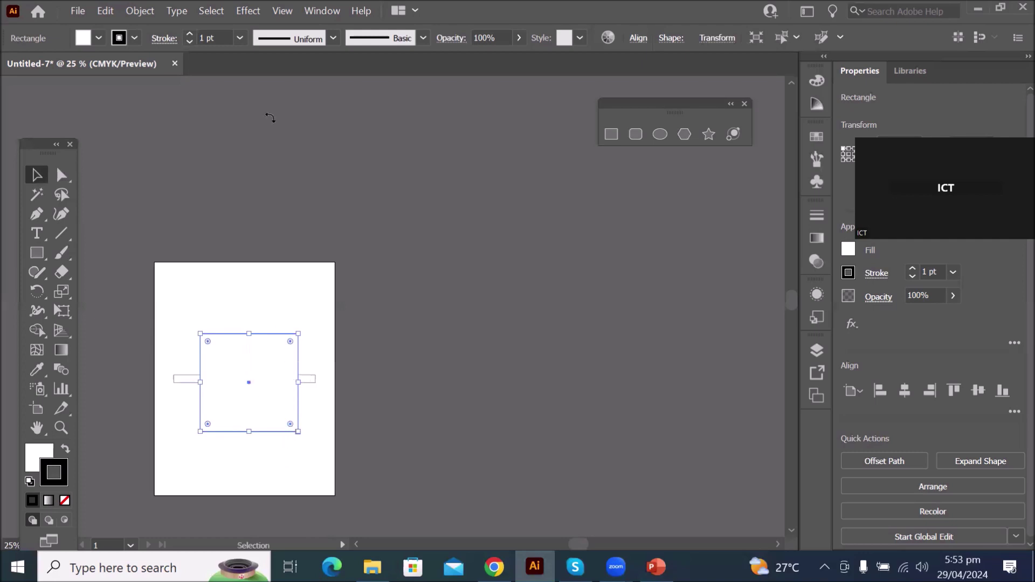
Turn Smart Guides off and move the large square up to the artboard's top edge, clear of the strip
{"action": "left_click", "coordinate": [277, 15]}
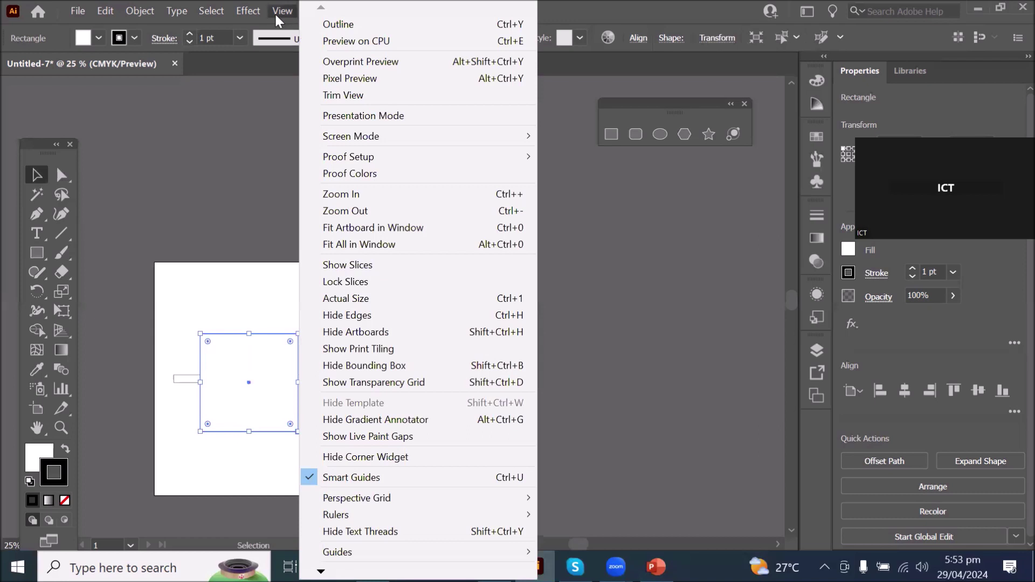
{"action": "left_click", "coordinate": [351, 478]}
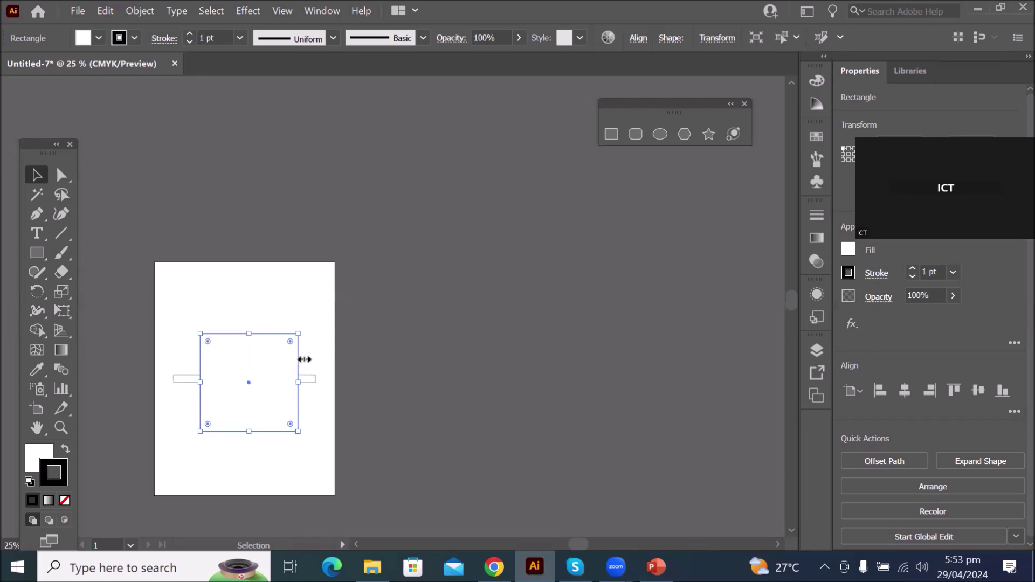
{"action": "left_click", "coordinate": [266, 293]}
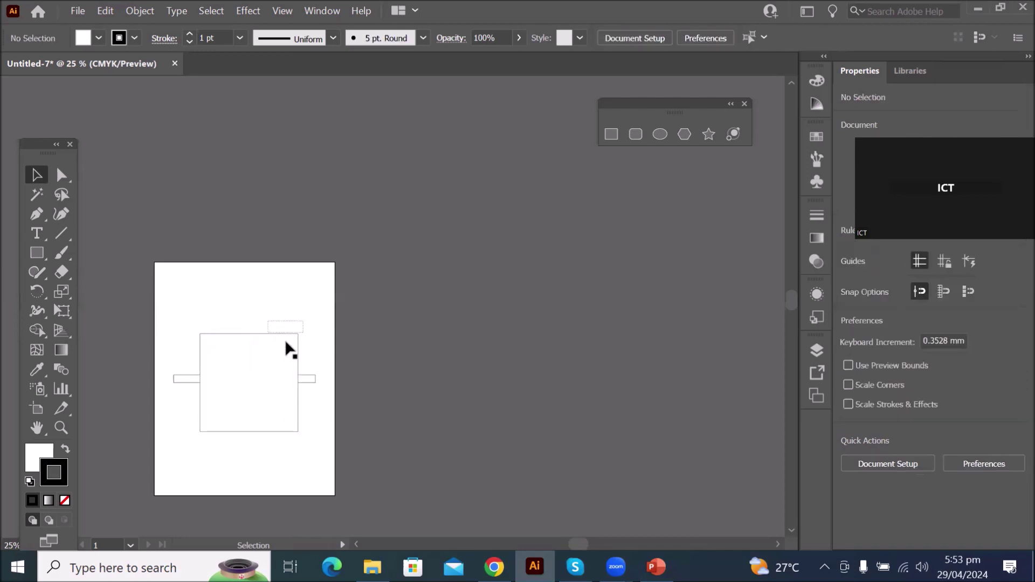
{"action": "left_click_drag", "start_coordinate": [278, 332], "coordinate": [259, 273]}
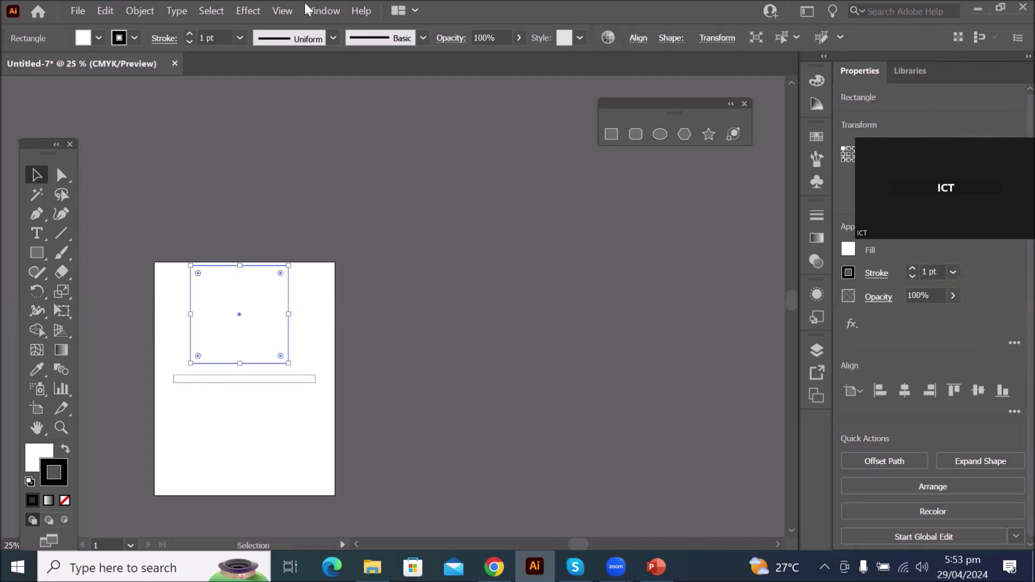
Turn Smart Guides back on and move the large square past the artboard's right edge, then back above the strip
{"action": "left_click", "coordinate": [282, 12]}
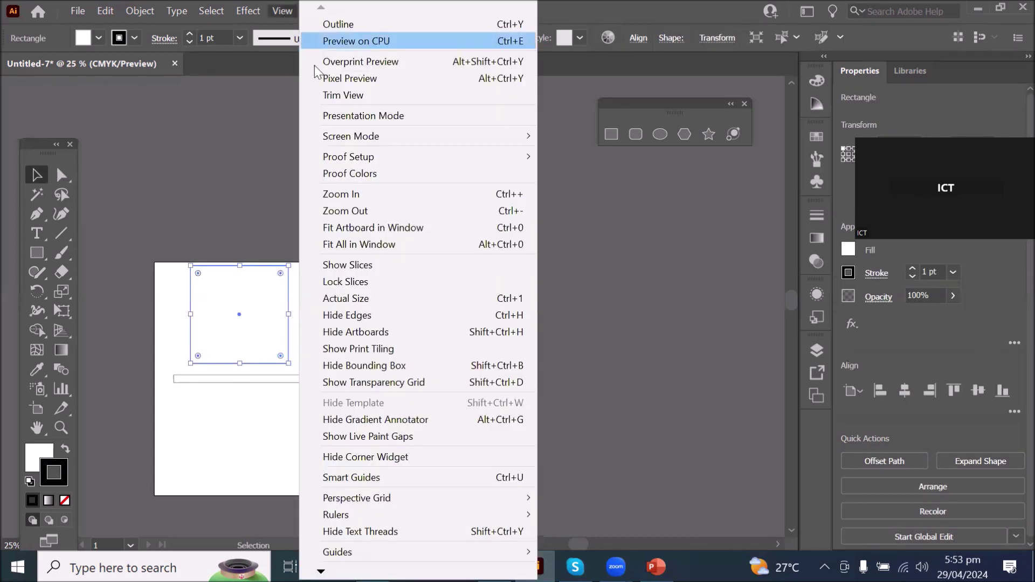
{"action": "left_click", "coordinate": [447, 478]}
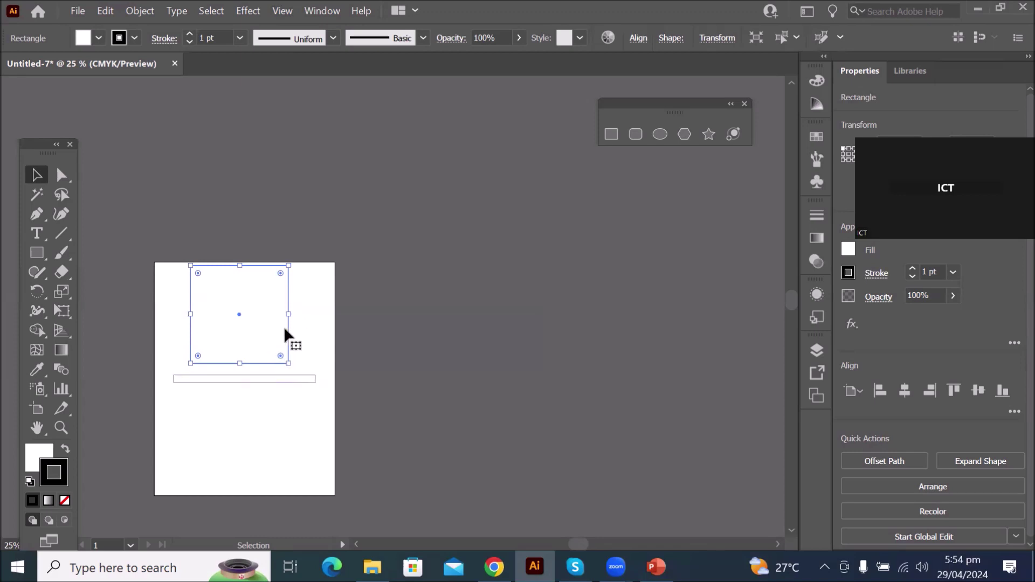
{"action": "left_click_drag", "start_coordinate": [286, 328], "coordinate": [341, 346]}
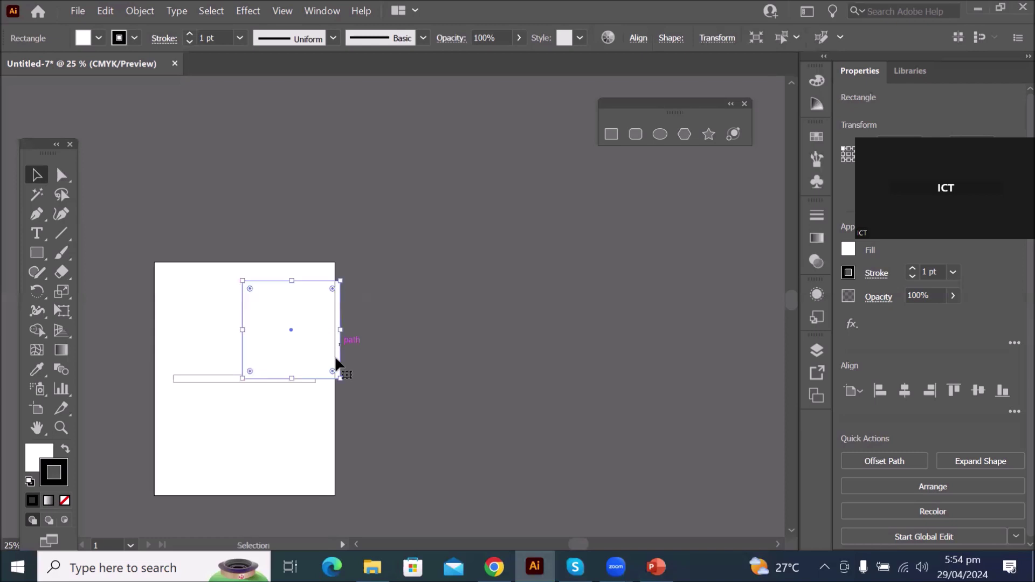
{"action": "scroll", "coordinate": [258, 375], "scroll_direction": "up", "scroll_amount": 2}
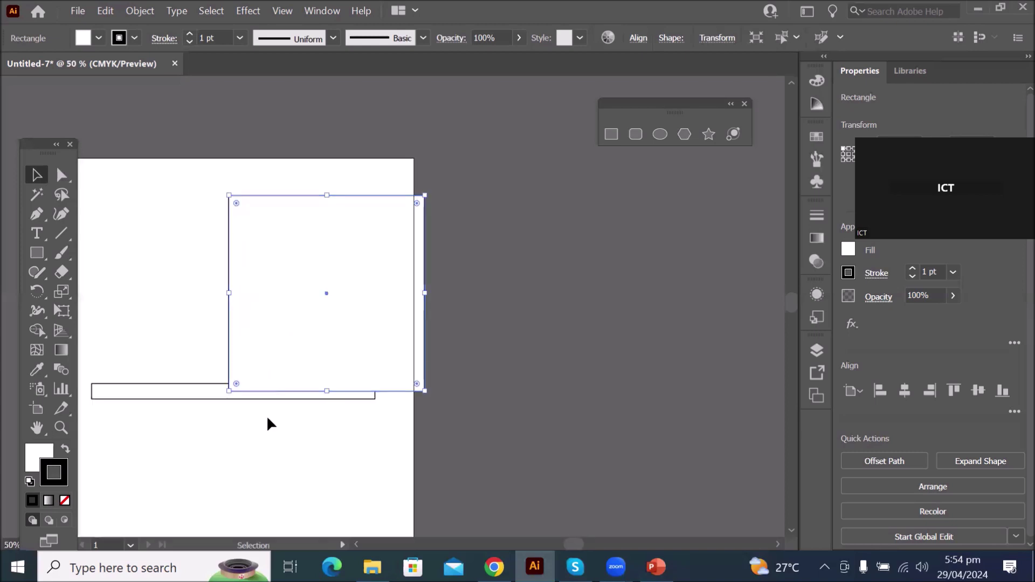
{"action": "left_click_drag", "start_coordinate": [276, 291], "coordinate": [175, 262]}
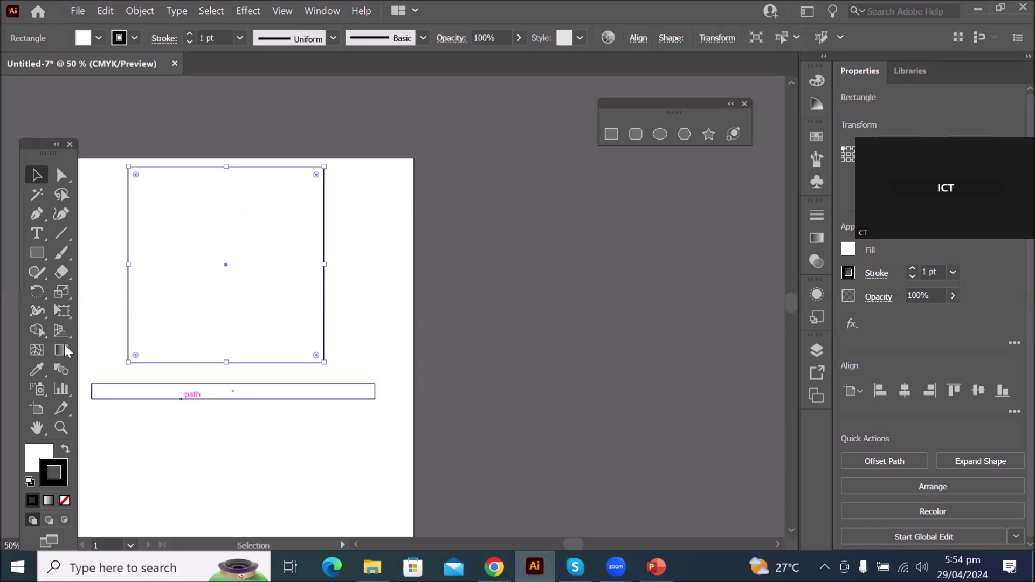
Draw a smaller square below the strip and move it to the exact centre of the large square
{"action": "left_click", "coordinate": [36, 252]}
{"action": "left_click_drag", "start_coordinate": [185, 441], "coordinate": [247, 441]}
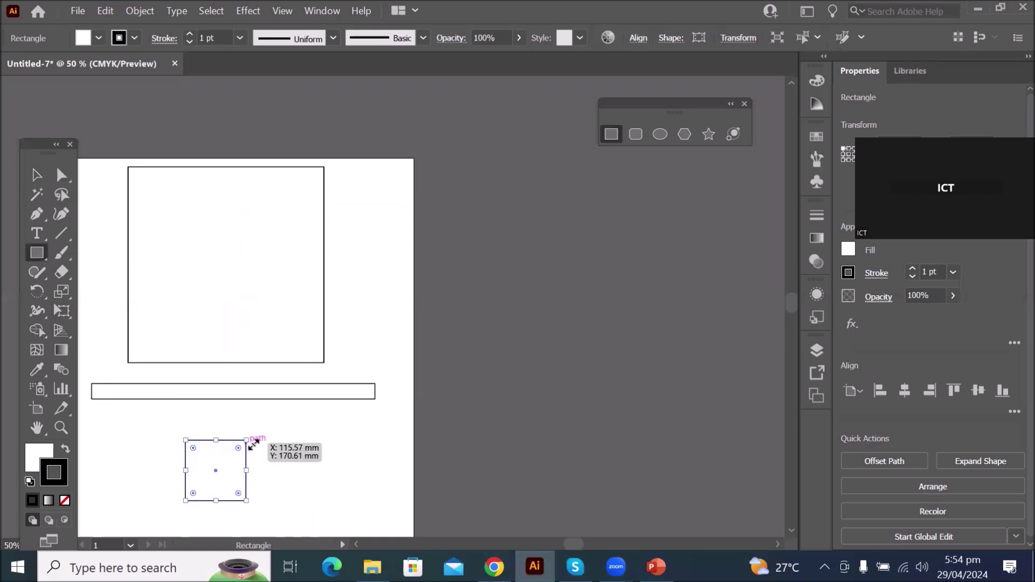
{"action": "left_click", "coordinate": [35, 172]}
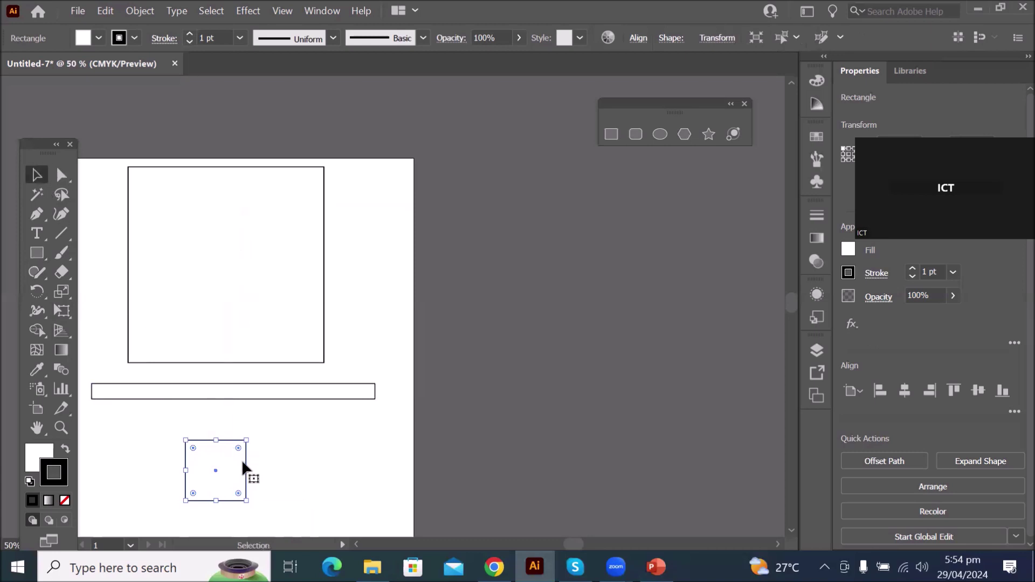
{"action": "left_click_drag", "start_coordinate": [242, 458], "coordinate": [254, 258]}
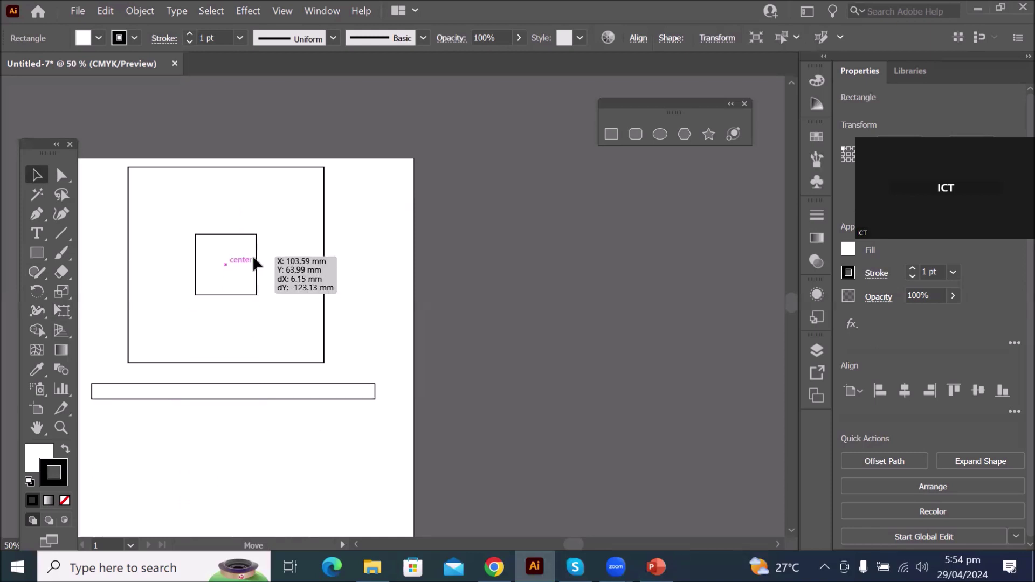
{"action": "left_click_drag", "start_coordinate": [253, 257], "coordinate": [253, 257]}
{"action": "left_click", "coordinate": [270, 493]}
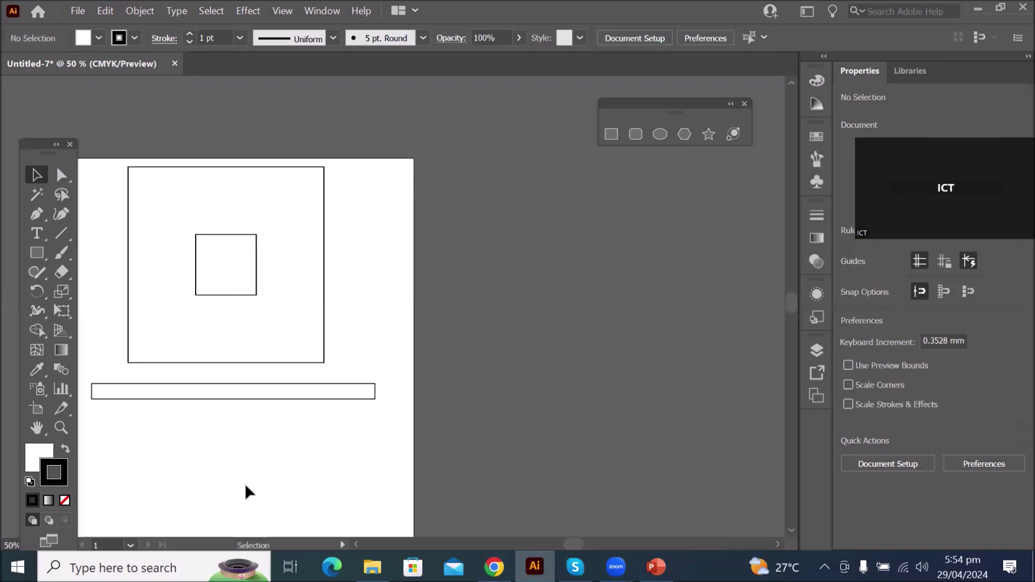
Draw a third, even smaller square below the strip and centre it inside the two nested squares
{"action": "left_click", "coordinate": [36, 253]}
{"action": "left_click_drag", "start_coordinate": [195, 452], "coordinate": [221, 476]}
{"action": "scroll", "coordinate": [224, 460], "scroll_direction": "up", "scroll_amount": 2}
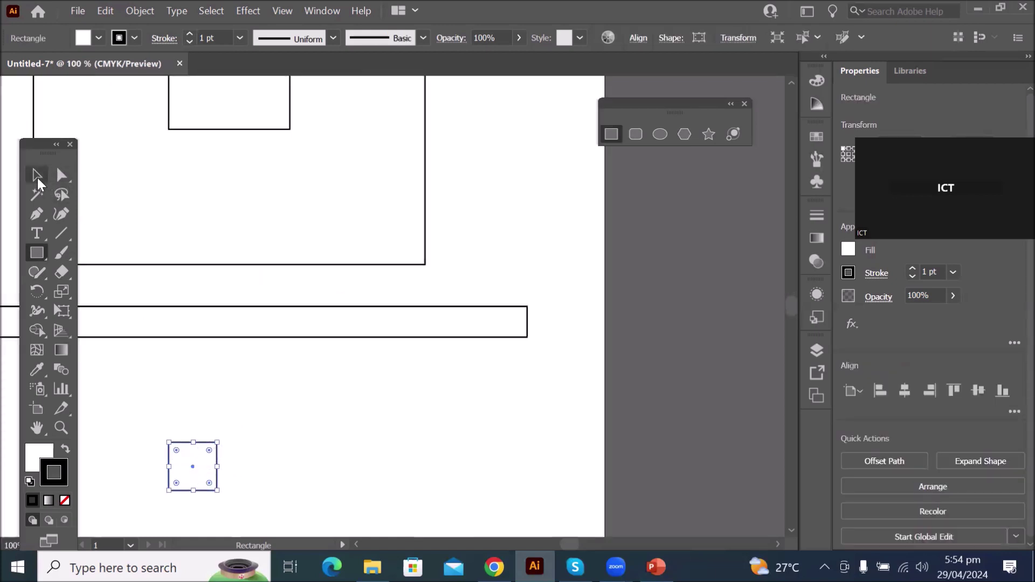
{"action": "left_click", "coordinate": [37, 180]}
{"action": "scroll", "coordinate": [212, 345], "scroll_direction": "down", "scroll_amount": 2}
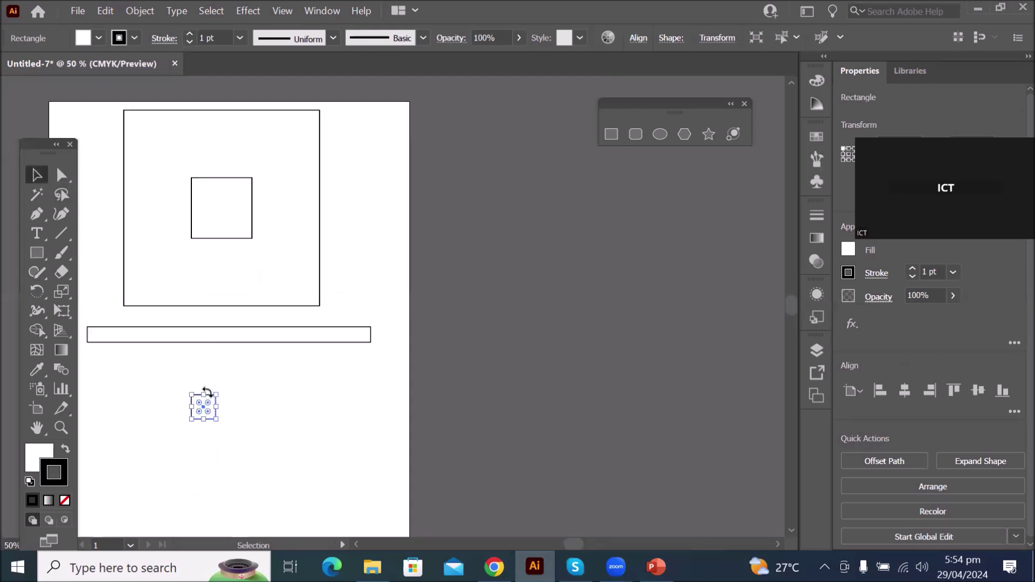
{"action": "left_click_drag", "start_coordinate": [211, 399], "coordinate": [232, 204]}
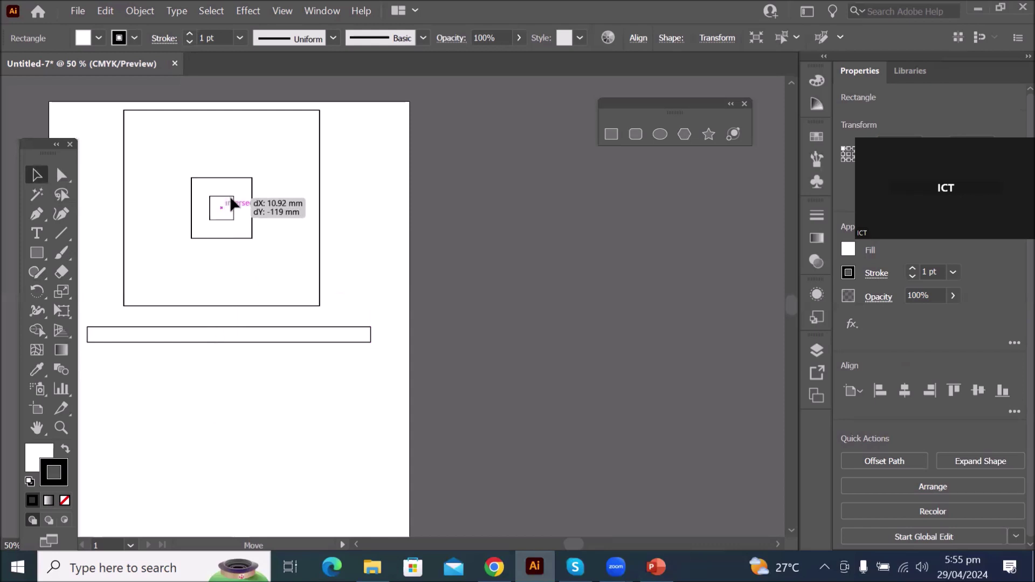
{"action": "left_click_drag", "start_coordinate": [230, 200], "coordinate": [226, 199]}
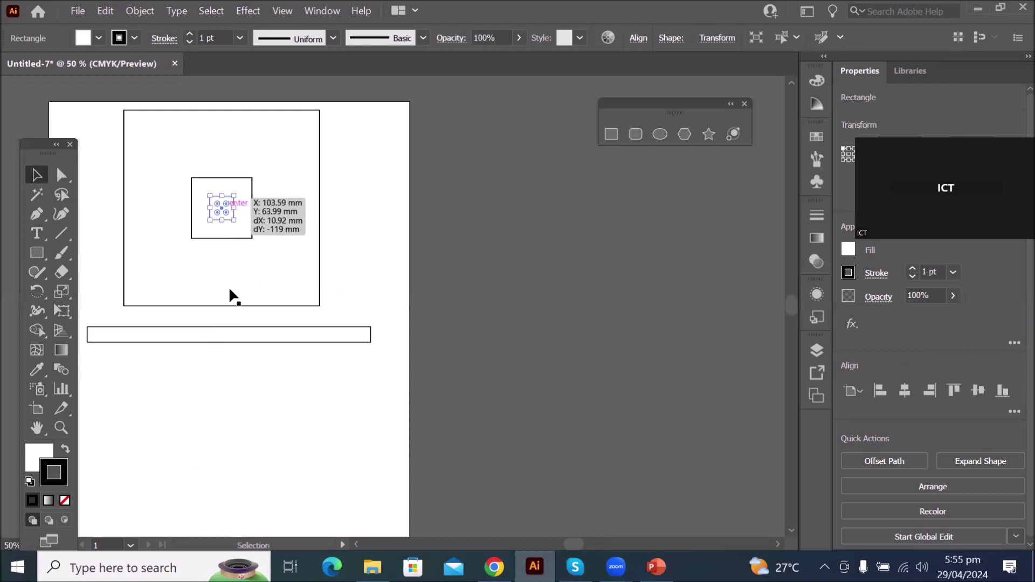
{"action": "left_click", "coordinate": [222, 392]}
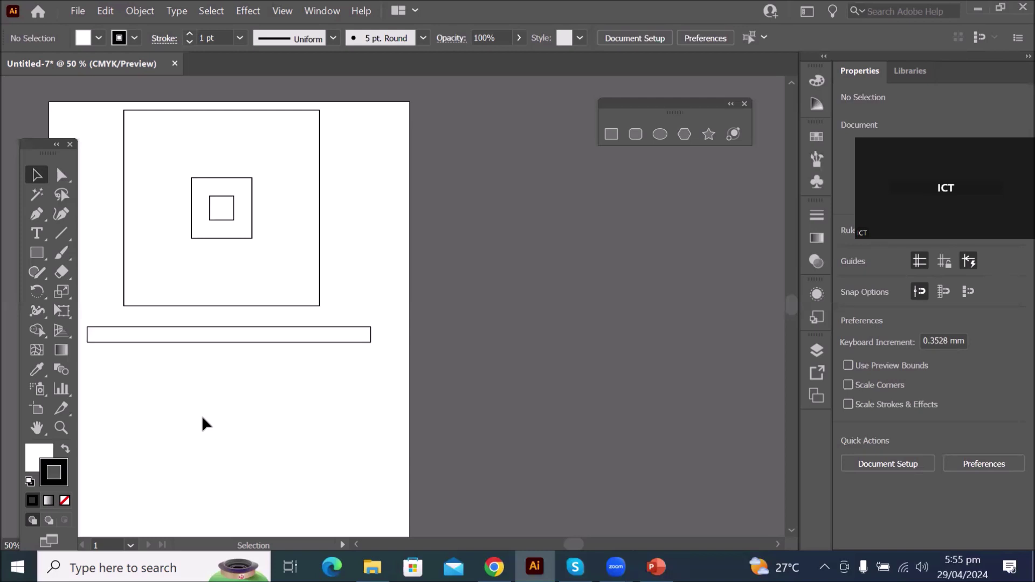
Select the strip, the large square and the smallest square one after another
{"action": "scroll", "coordinate": [335, 396], "scroll_direction": "down", "scroll_amount": 2}
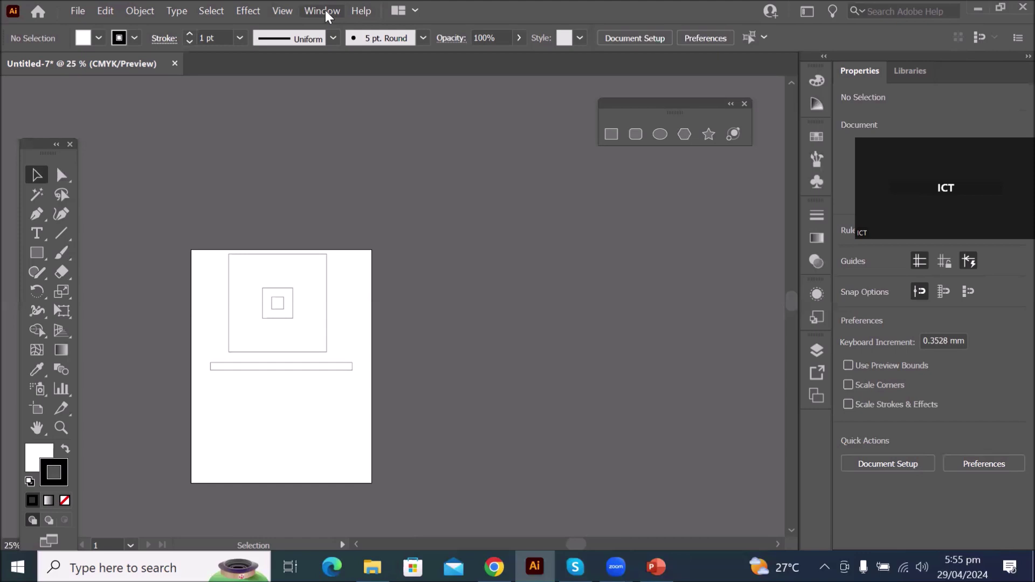
{"action": "left_click", "coordinate": [343, 369]}
{"action": "left_click", "coordinate": [327, 349]}
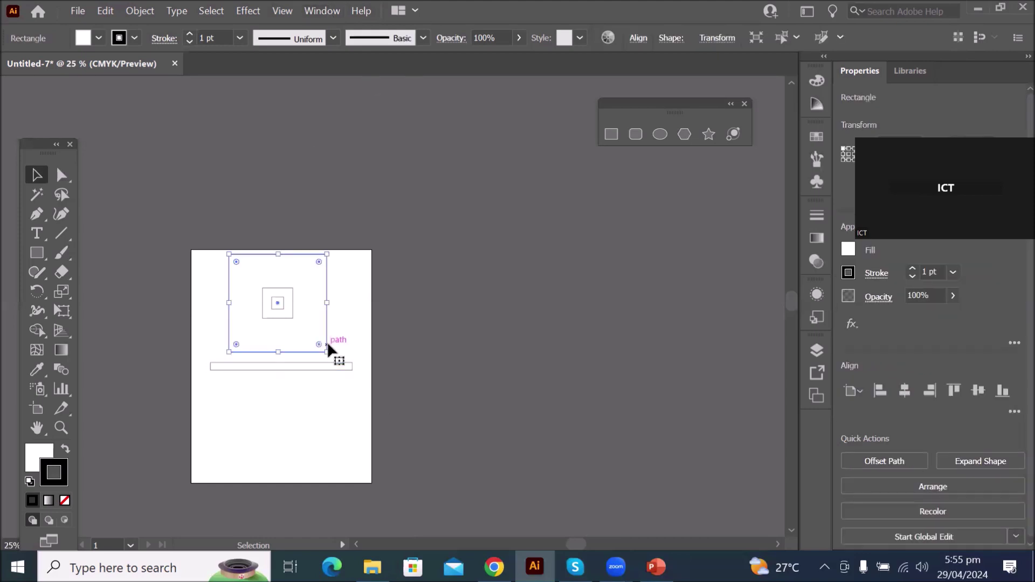
{"action": "left_click", "coordinate": [277, 304]}
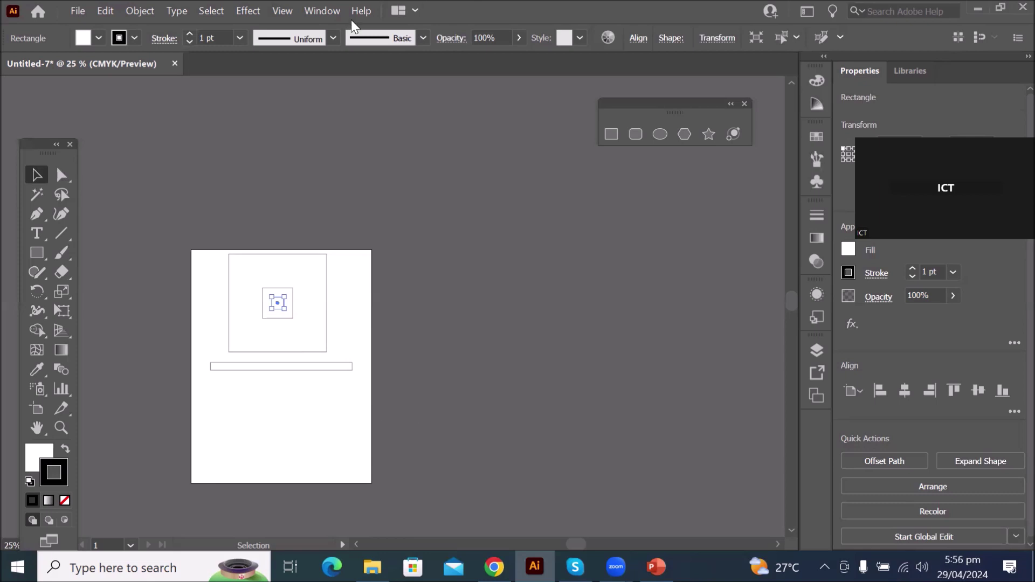
Deselect the artwork, open the Layers panel and float it in the empty area beside the artboard
{"action": "left_click", "coordinate": [322, 11]}
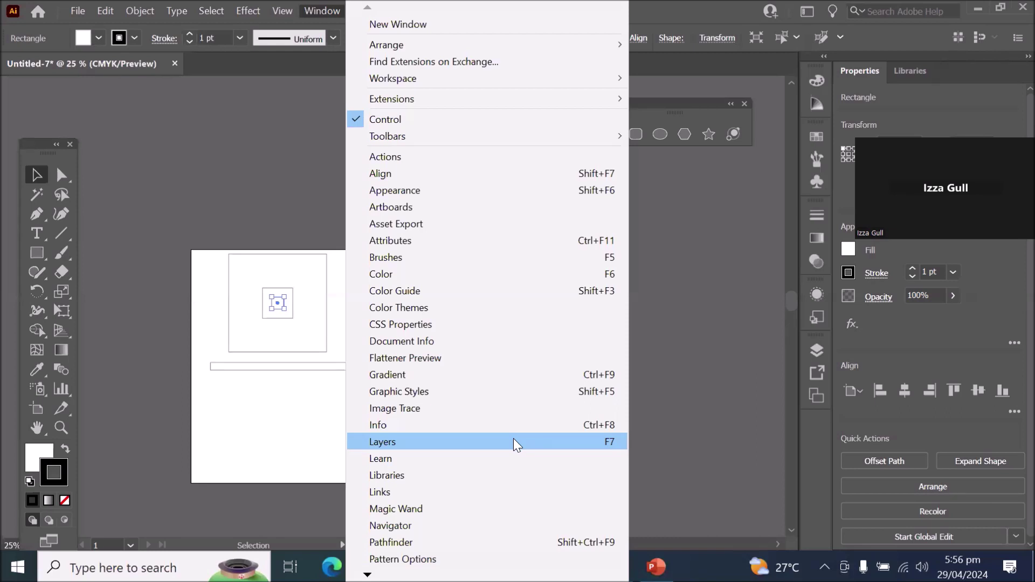
{"action": "left_click", "coordinate": [712, 409]}
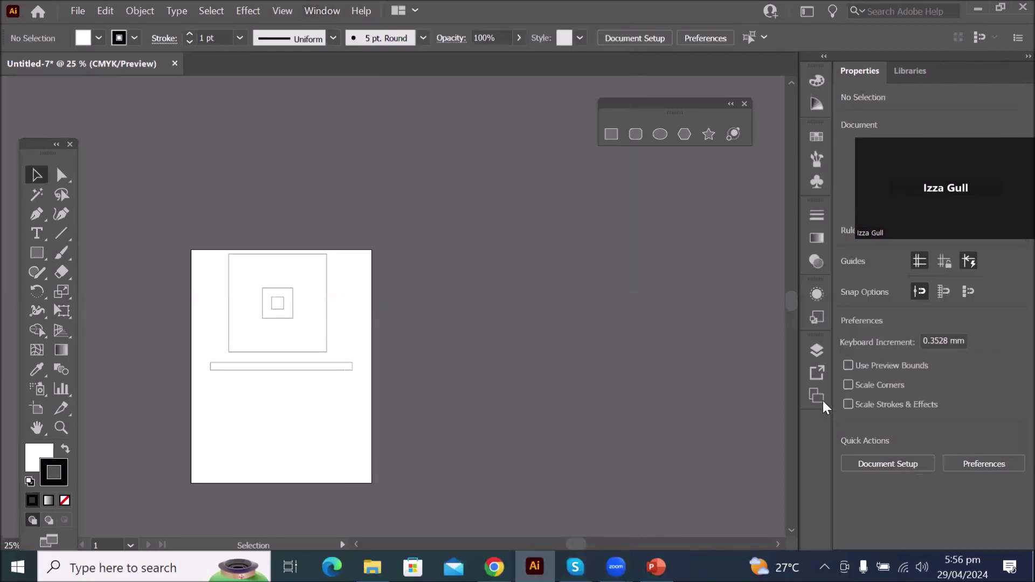
{"action": "left_click", "coordinate": [815, 351]}
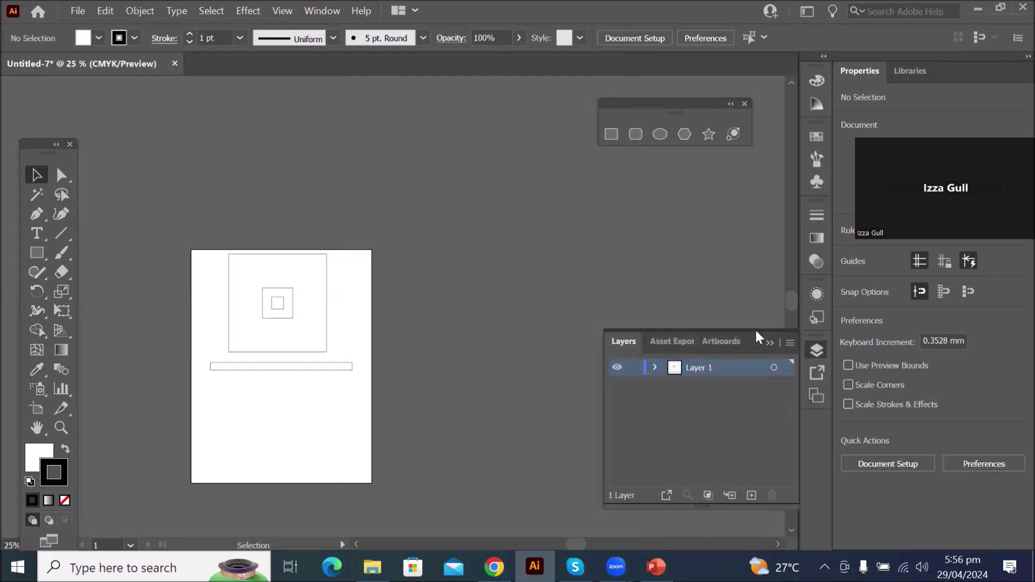
{"action": "left_click_drag", "start_coordinate": [755, 338], "coordinate": [681, 189]}
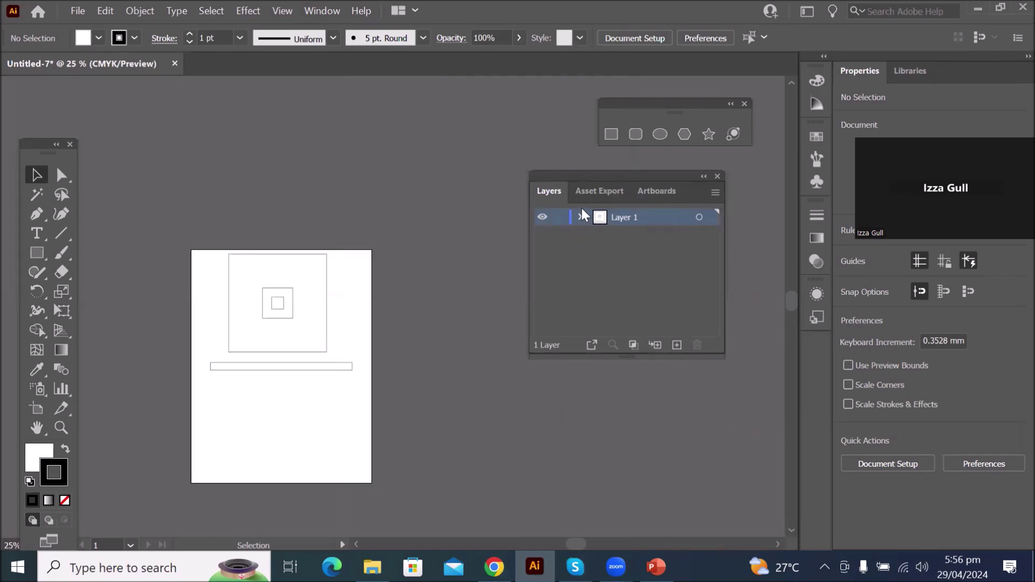
View the Asset Export and Artboards panels, return to Layers and move the panel group closer to the artboard
{"action": "left_click", "coordinate": [593, 191]}
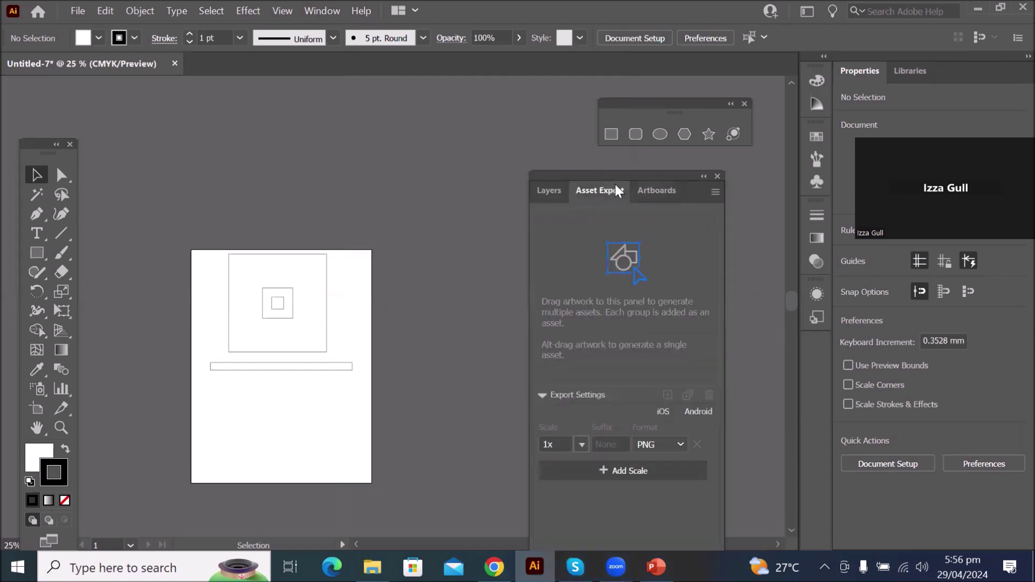
{"action": "left_click", "coordinate": [656, 192]}
{"action": "left_click", "coordinate": [594, 190]}
{"action": "left_click", "coordinate": [542, 192]}
{"action": "left_click_drag", "start_coordinate": [570, 178], "coordinate": [471, 105]}
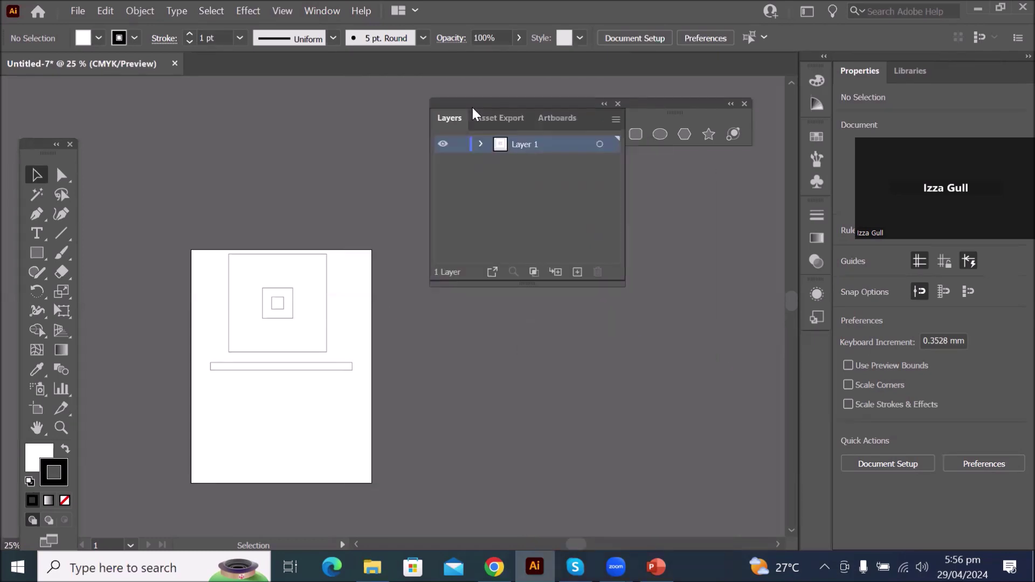
Expand Layer 1 and target its four rectangles in turn, from the strip up to the smallest square, going through them twice
{"action": "left_click", "coordinate": [481, 144]}
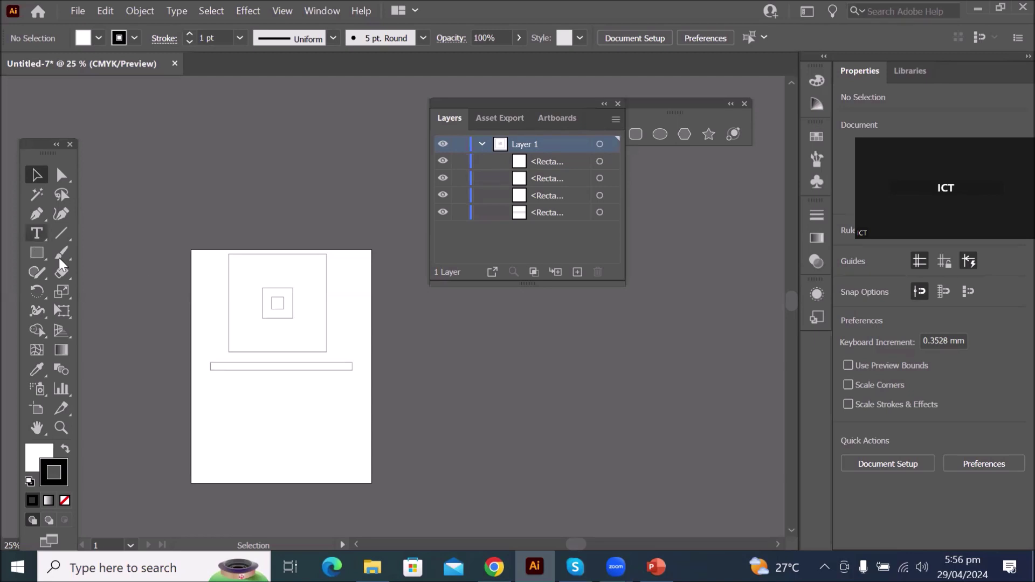
{"action": "scroll", "coordinate": [223, 302], "scroll_direction": "up", "scroll_amount": 1}
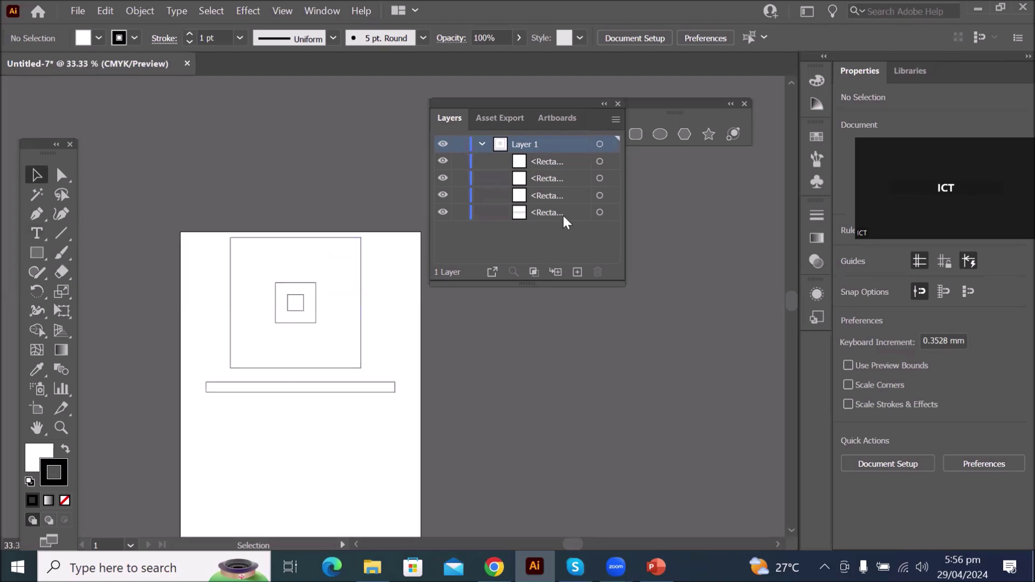
{"action": "left_click", "coordinate": [600, 213]}
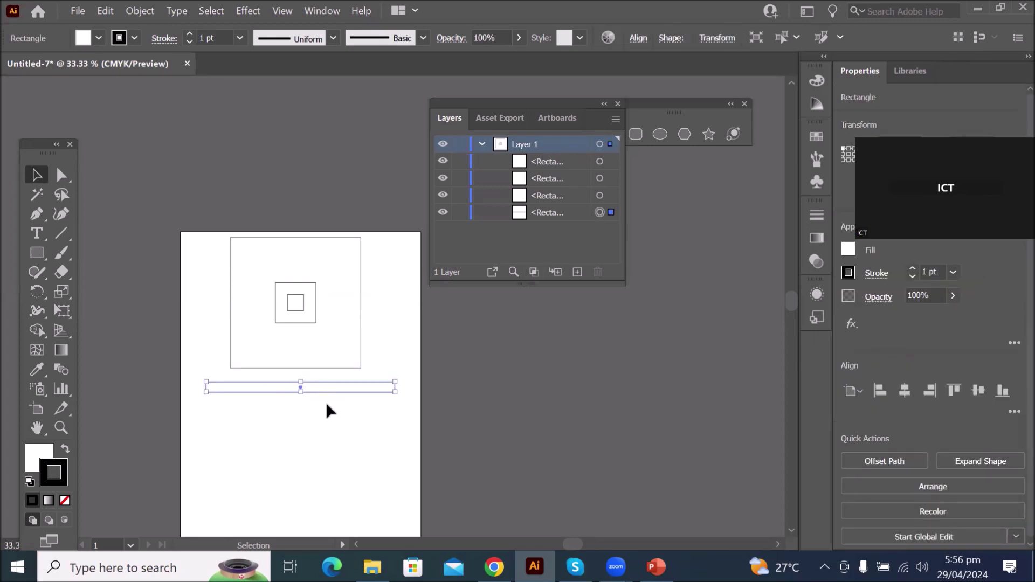
{"action": "left_click", "coordinate": [598, 197]}
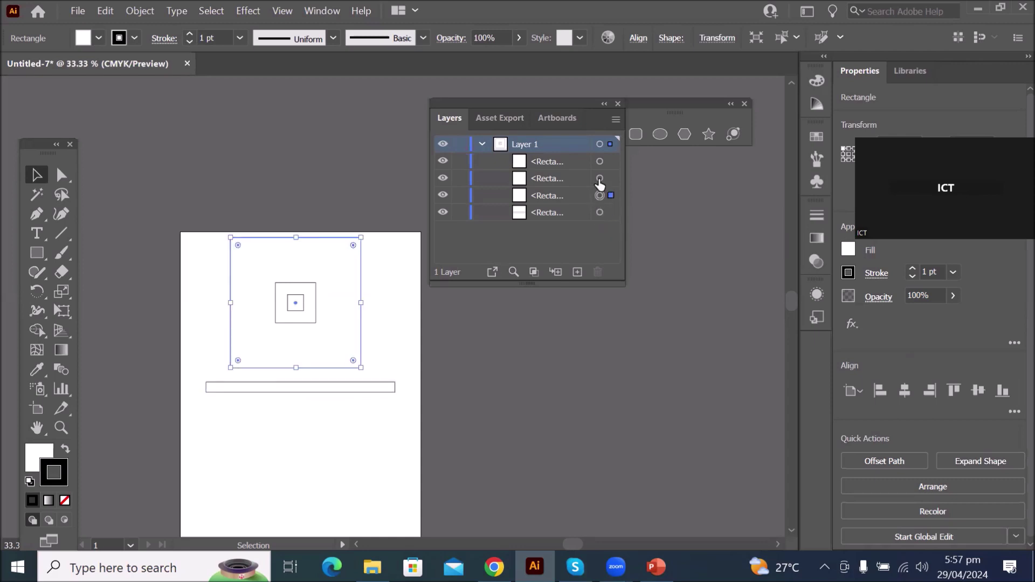
{"action": "left_click", "coordinate": [599, 179]}
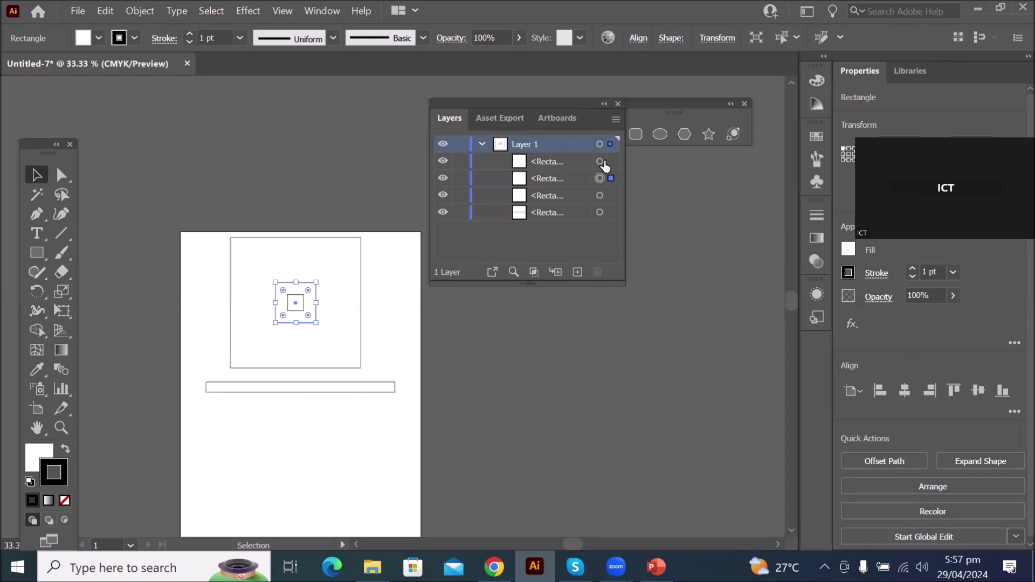
{"action": "left_click", "coordinate": [599, 162]}
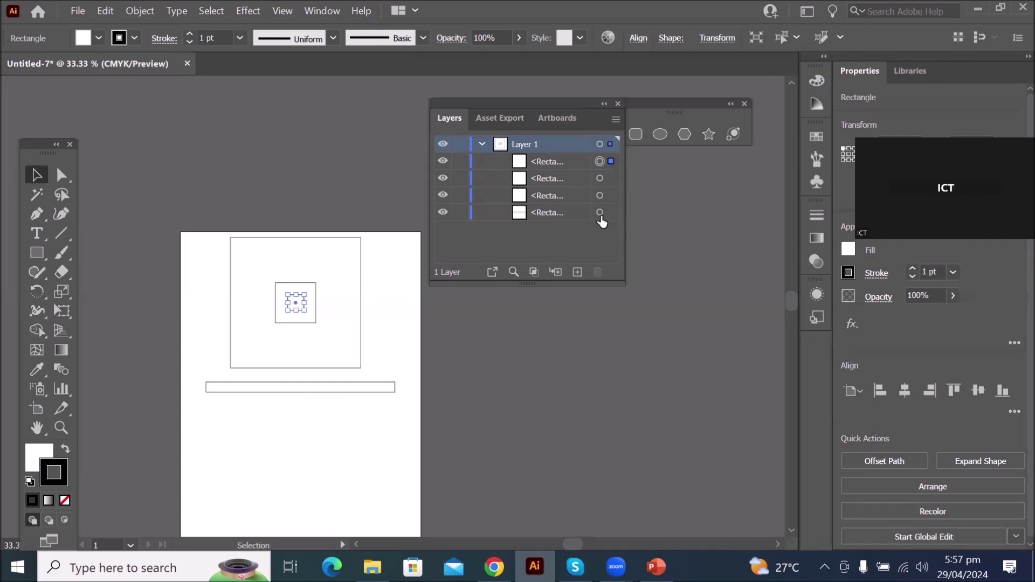
{"action": "left_click", "coordinate": [600, 212]}
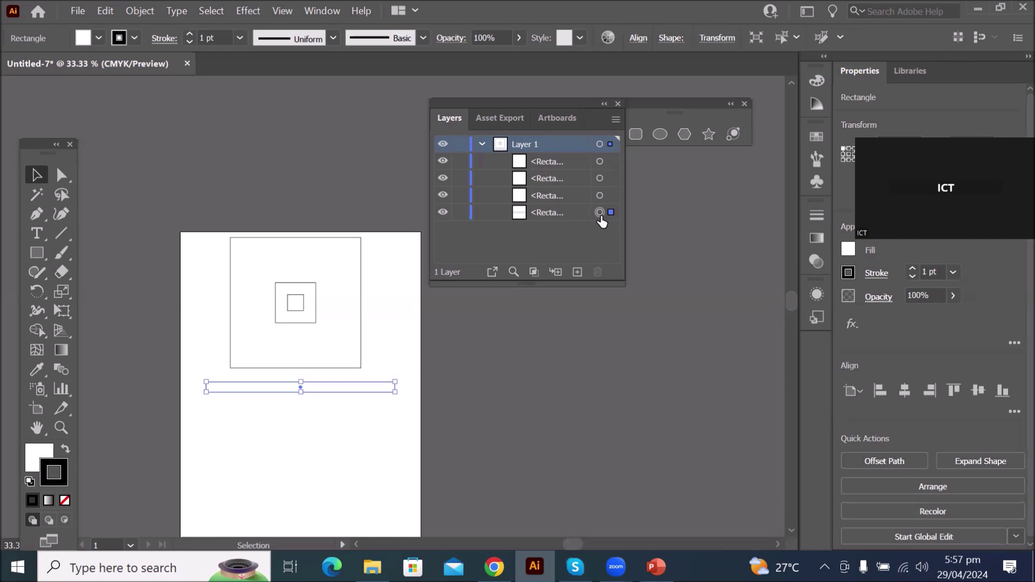
{"action": "left_click", "coordinate": [599, 195]}
{"action": "left_click", "coordinate": [601, 178]}
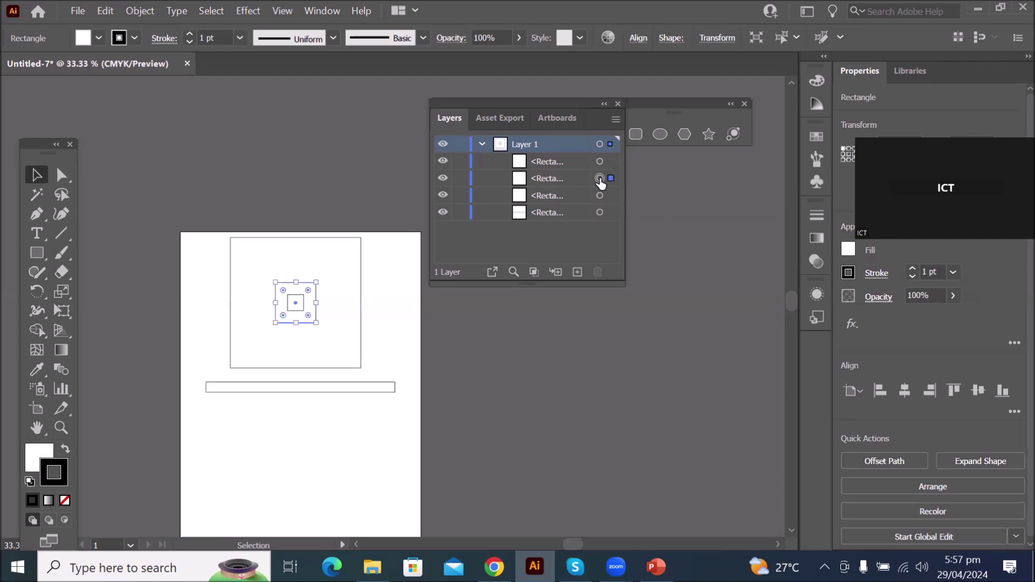
{"action": "left_click", "coordinate": [600, 163]}
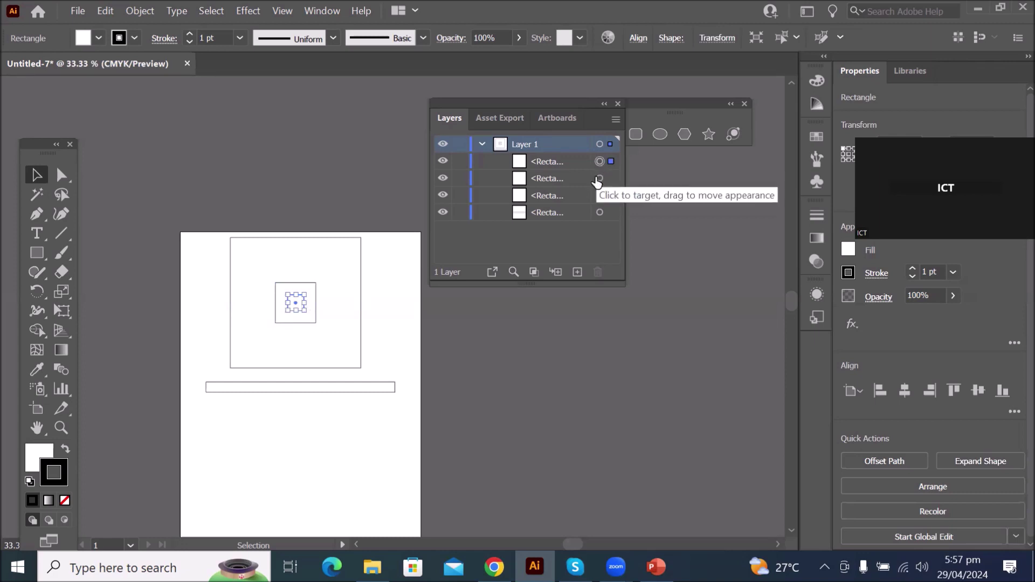
Draw a rectangle about 89 mm wide and 62 mm high below the strip, its edge aligned with the large square's edge
{"action": "left_click", "coordinate": [37, 253]}
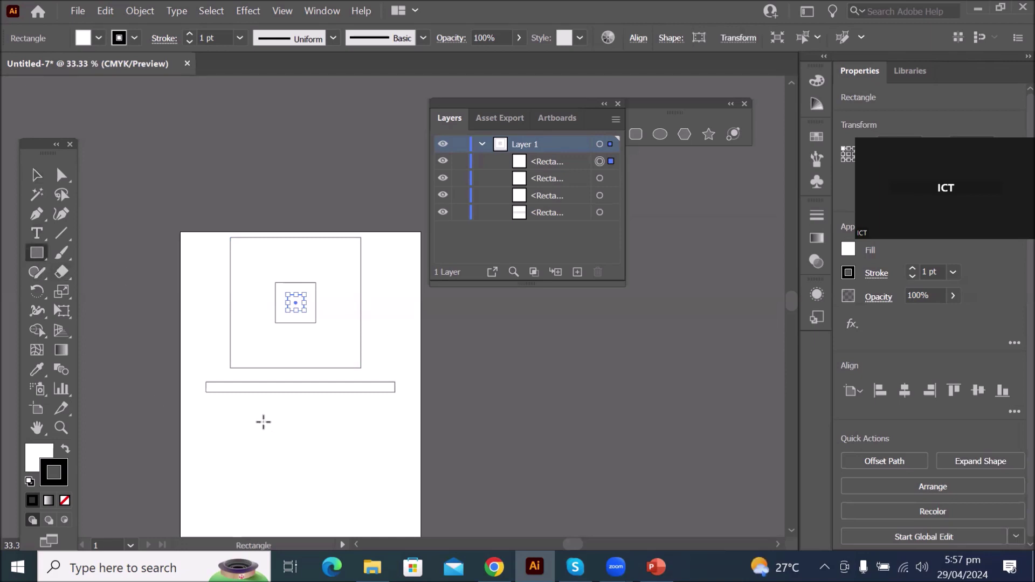
{"action": "left_click_drag", "start_coordinate": [290, 454], "coordinate": [362, 491]}
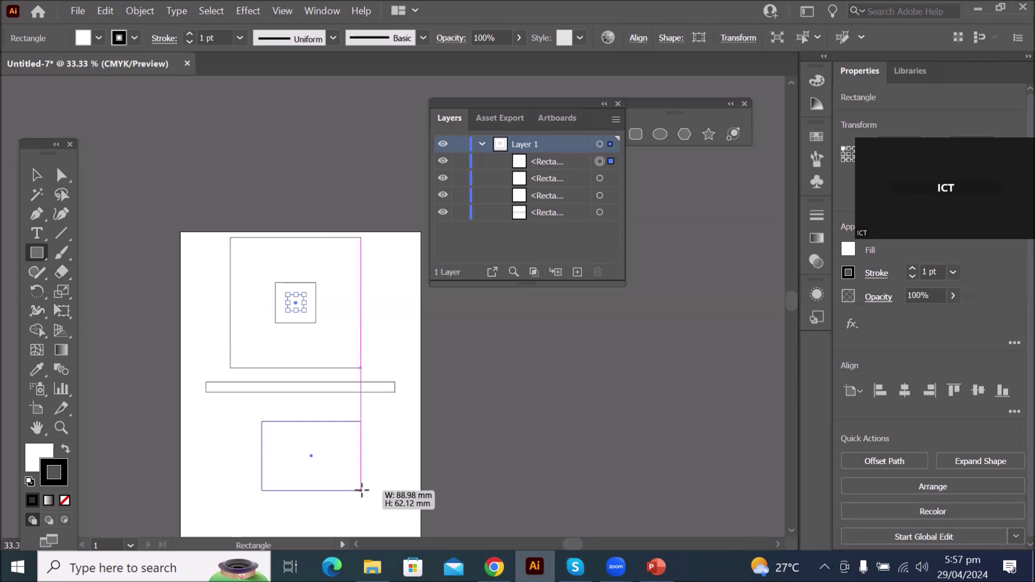
{"action": "left_click_drag", "start_coordinate": [361, 491], "coordinate": [361, 490]}
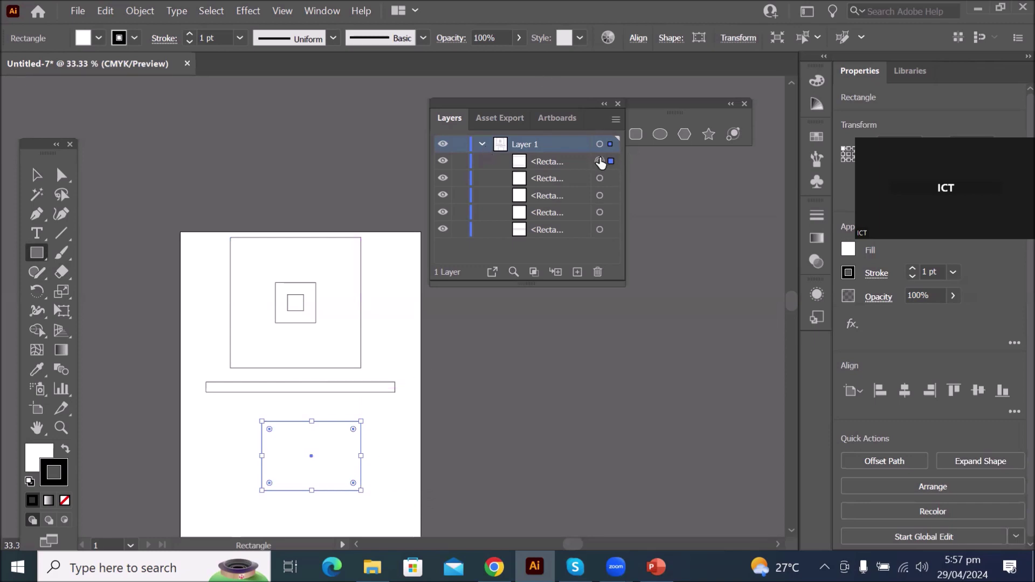
Target the strip and the new rectangle alternately through their entries in Layer 1
{"action": "left_click", "coordinate": [600, 230]}
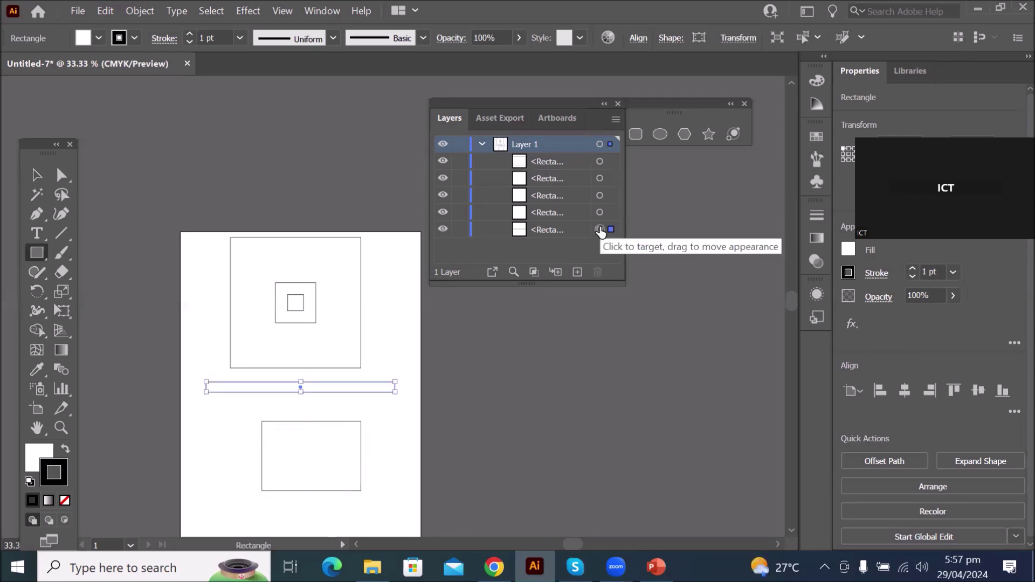
{"action": "left_click", "coordinate": [599, 162]}
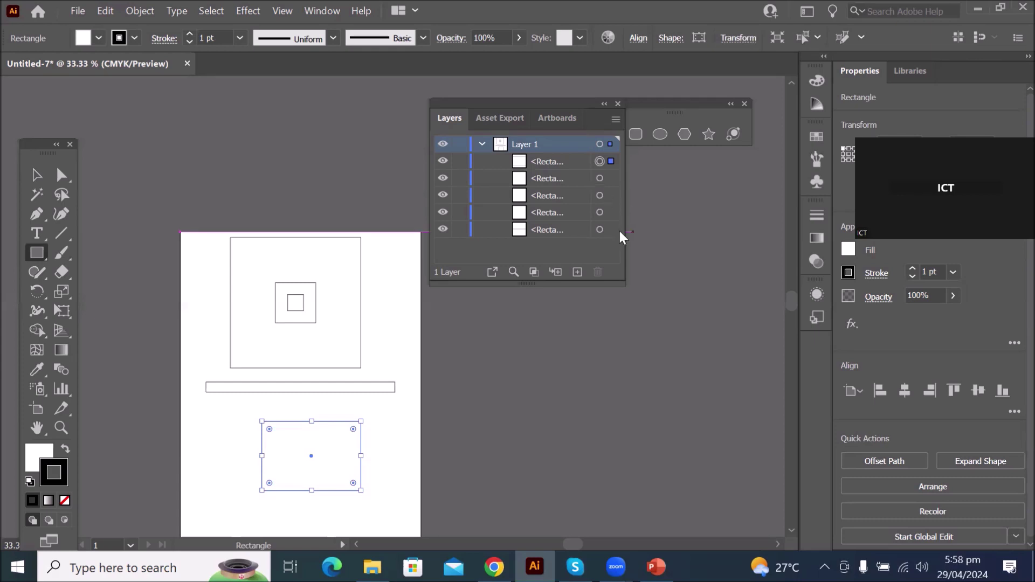
{"action": "left_click", "coordinate": [599, 231]}
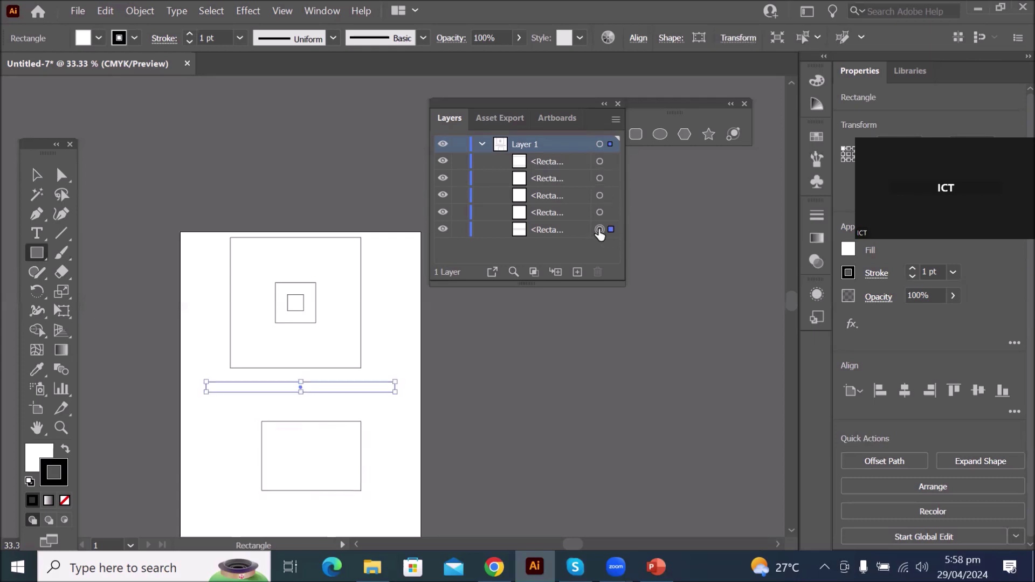
With the Selection tool, select the new rectangle, the smallest square, the large square and the strip one after another on the artboard
{"action": "left_click", "coordinate": [37, 177]}
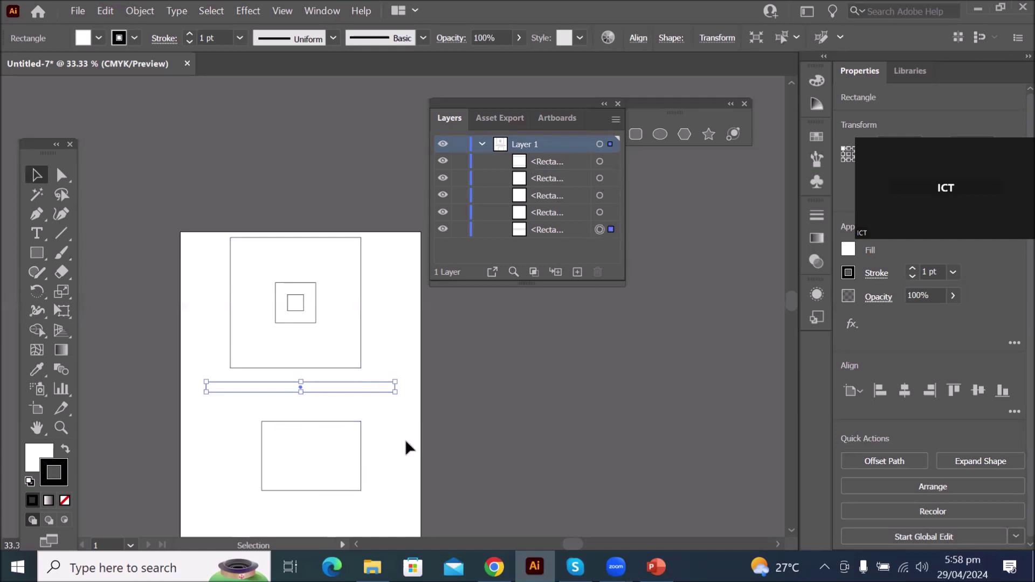
{"action": "left_click", "coordinate": [361, 458]}
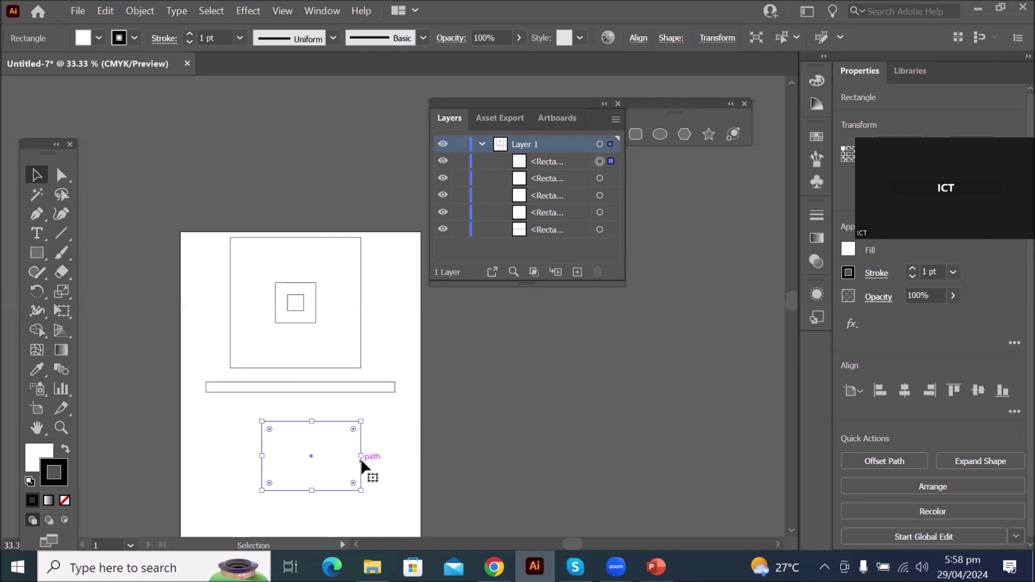
{"action": "left_click", "coordinate": [301, 300]}
{"action": "left_click", "coordinate": [331, 237]}
{"action": "left_click", "coordinate": [316, 385]}
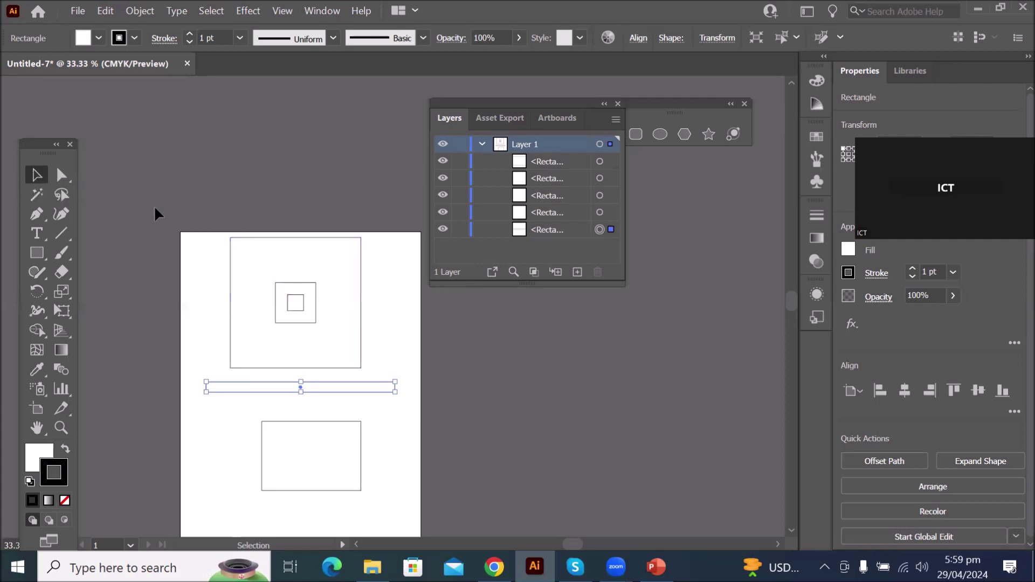
Select all the artwork, deselect it, and reselect every rectangle with a selection marquee, keeping the Layers panel clear of the shapes panel
{"action": "key", "text": "ctrl+a"}
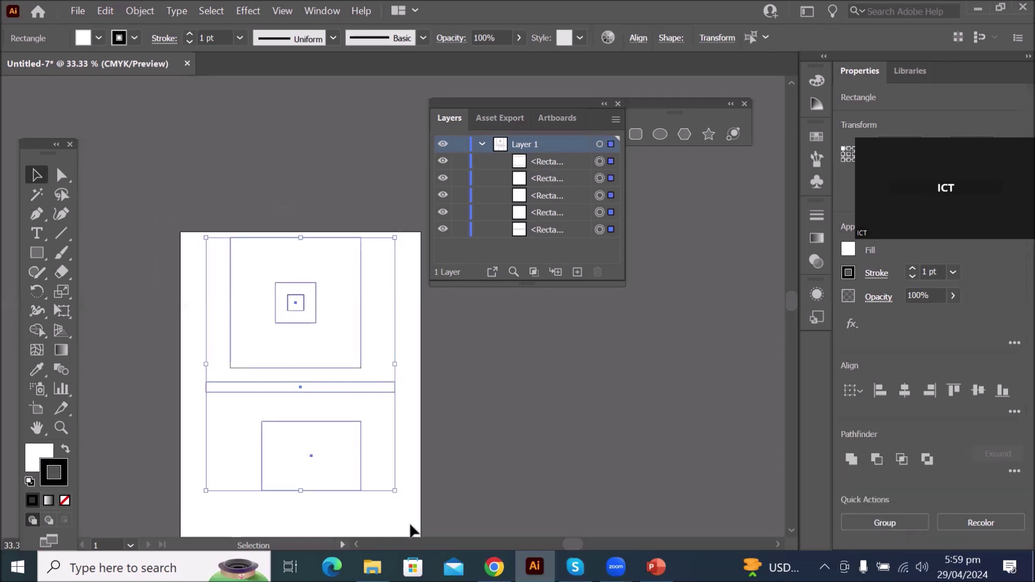
{"action": "left_click", "coordinate": [582, 397]}
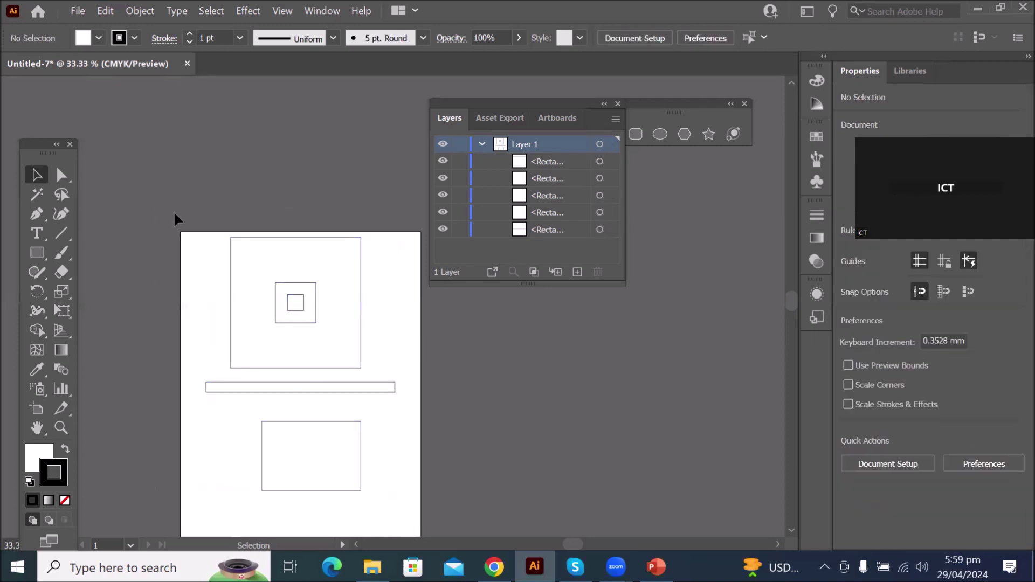
{"action": "left_click_drag", "start_coordinate": [184, 205], "coordinate": [399, 476]}
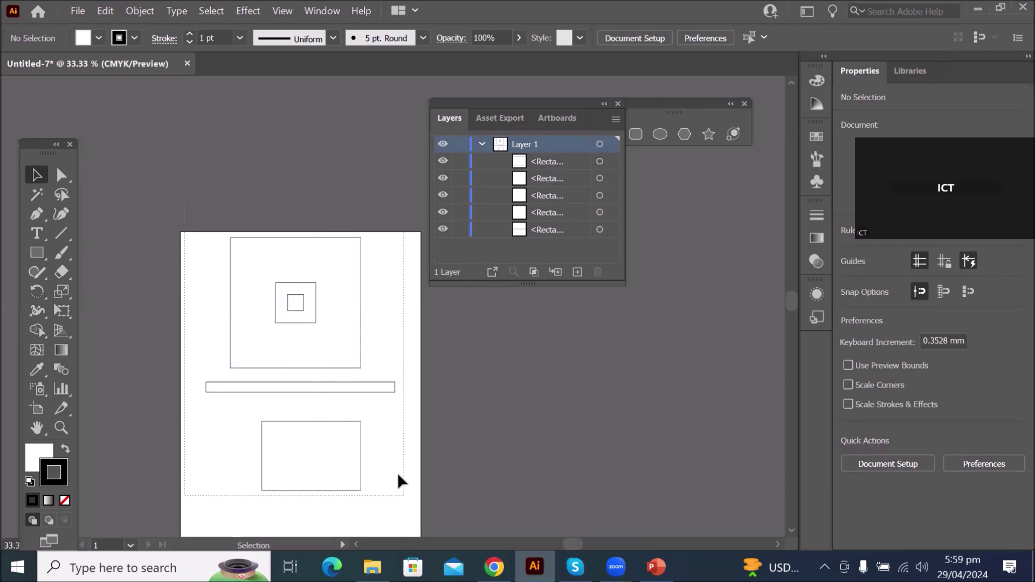
{"action": "left_click_drag", "start_coordinate": [404, 495], "coordinate": [406, 493]}
{"action": "key", "text": "ctrl+minus"}
{"action": "left_click_drag", "start_coordinate": [486, 100], "coordinate": [623, 189]}
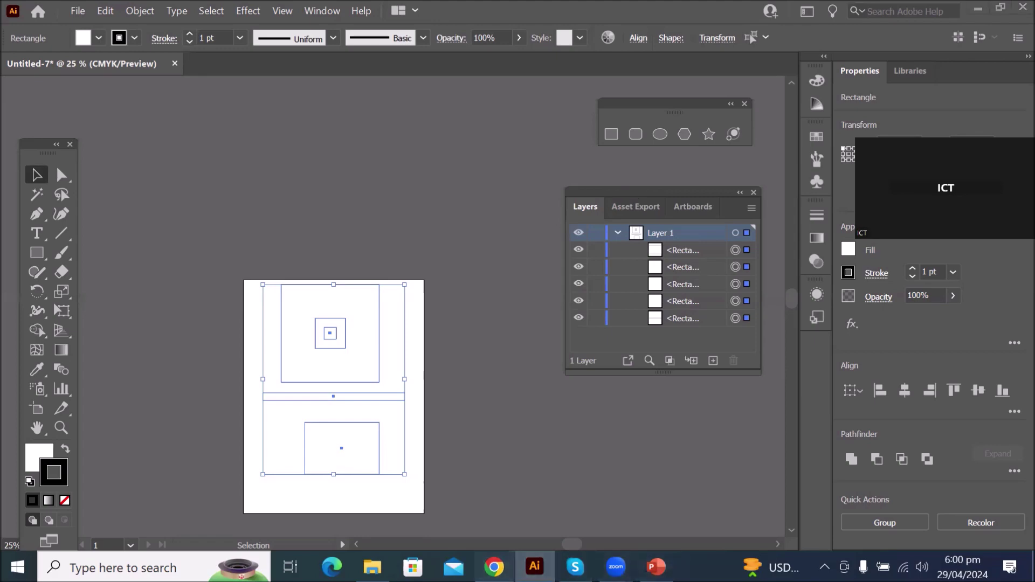
Switch to Chrome, open Google and search for "ideas logo"
{"action": "left_click", "coordinate": [494, 567]}
{"action": "left_click", "coordinate": [322, 56]}
{"action": "type", "text": "goog"}
{"action": "key", "text": "Return"}
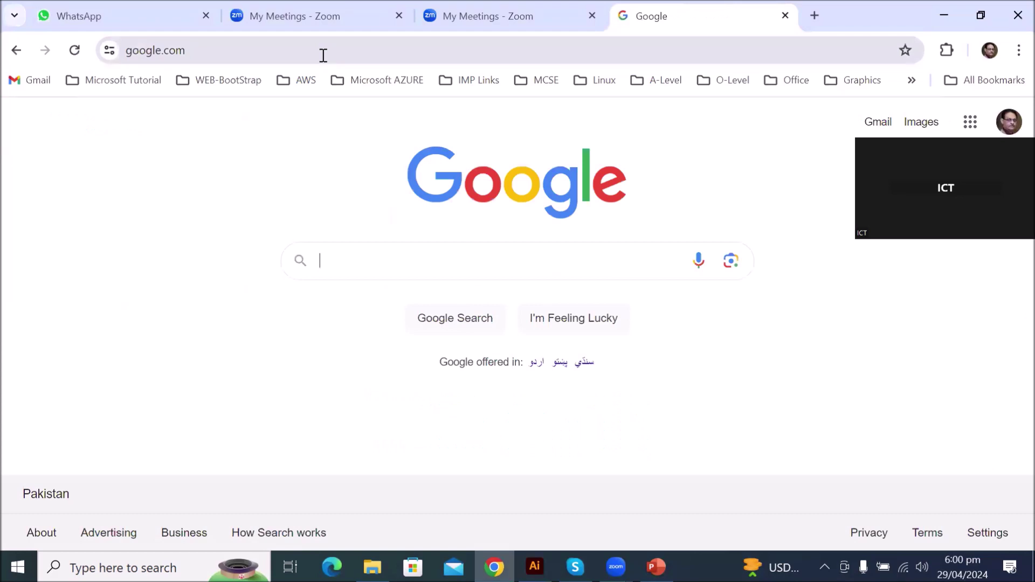
{"action": "type", "text": "ideas"}
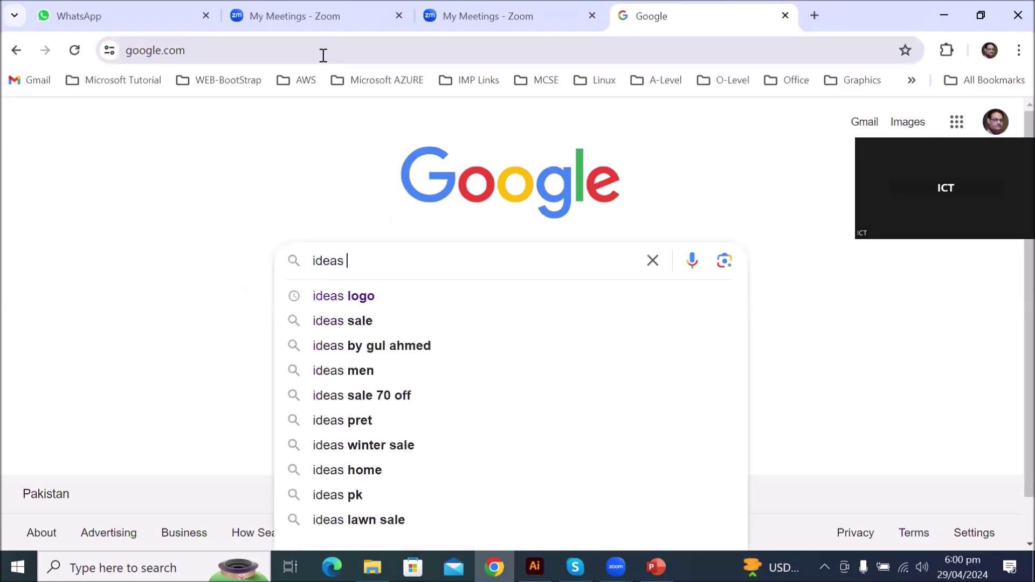
{"action": "key", "text": "Down"}
{"action": "key", "text": "Return"}
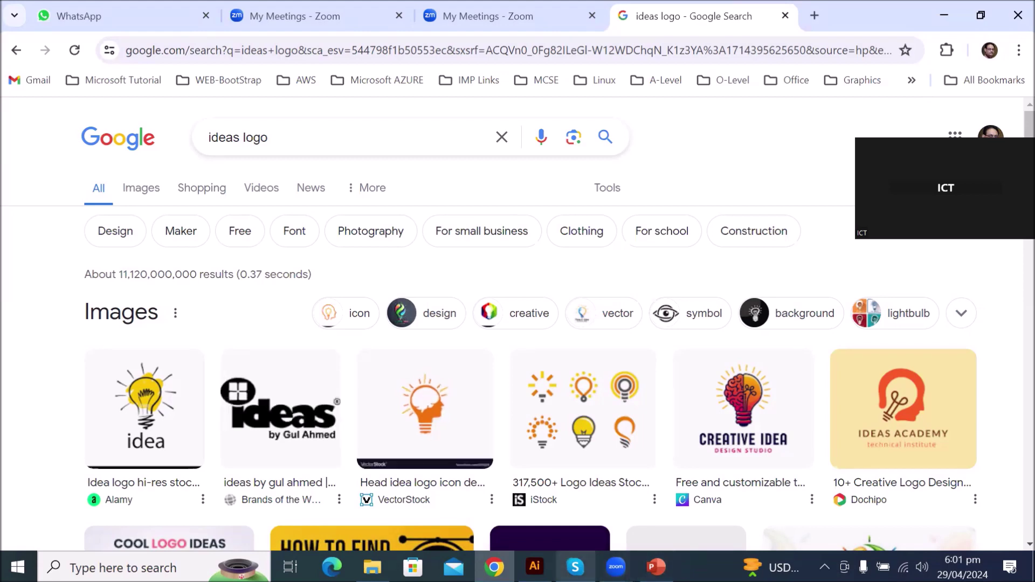
Switch back to Illustrator and delete all the selected rectangles from the artboard
{"action": "left_click", "coordinate": [534, 567]}
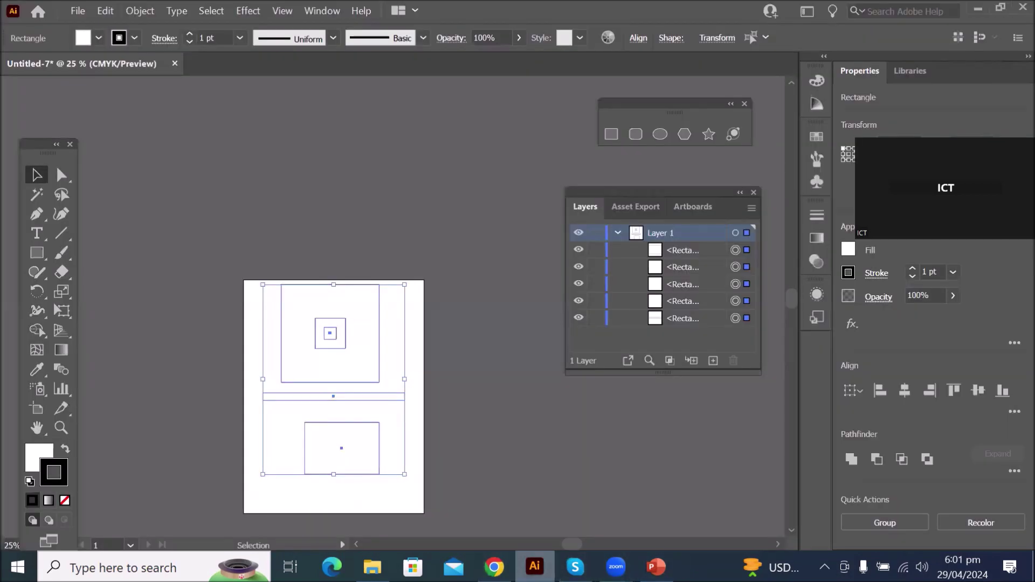
{"action": "left_click_drag", "start_coordinate": [650, 193], "coordinate": [626, 167]}
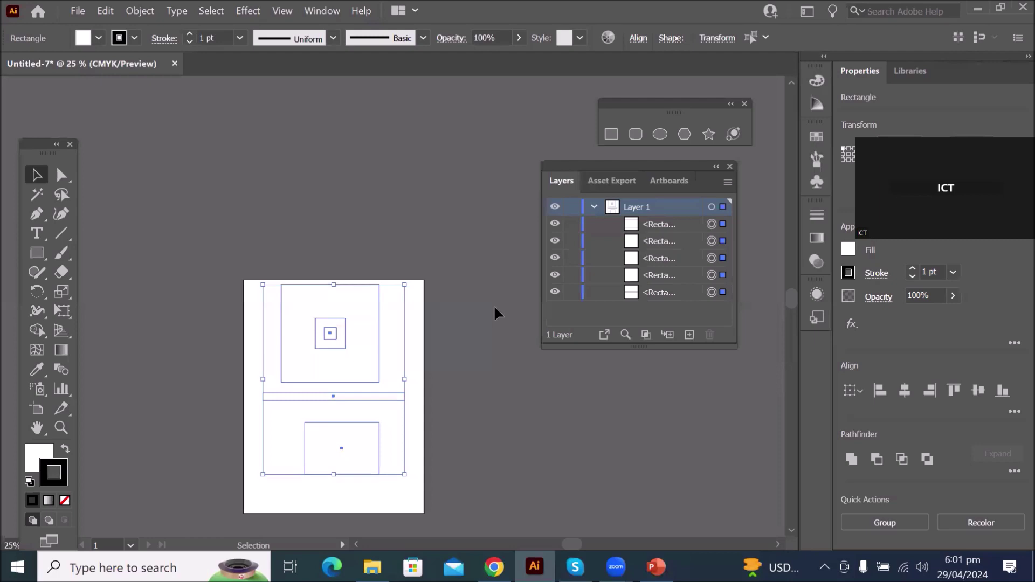
{"action": "key", "text": "Delete"}
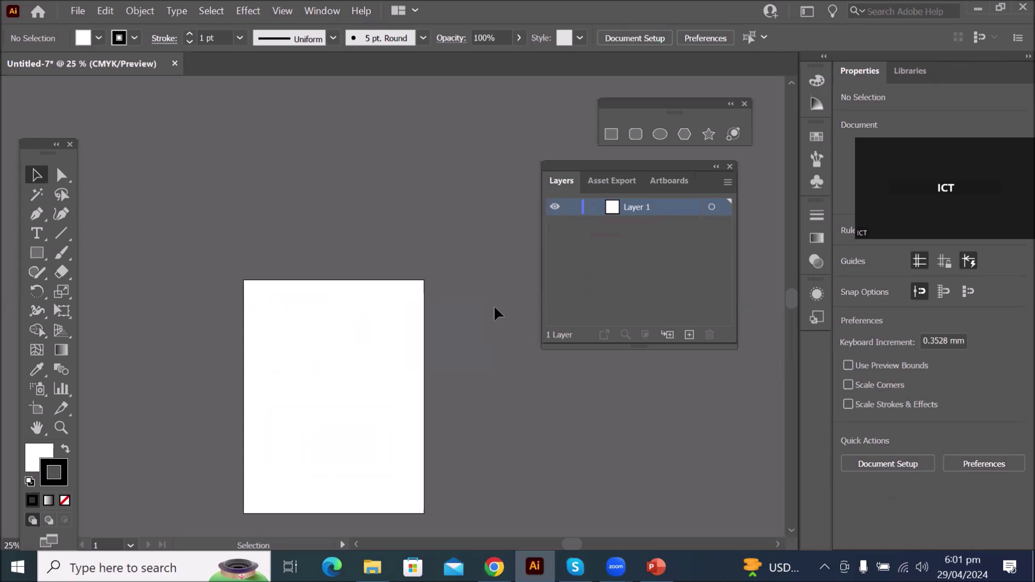
Zoom in and out repeatedly on the empty artboard
{"action": "scroll", "coordinate": [430, 467], "scroll_direction": "up", "scroll_amount": 1, "text": "alt"}
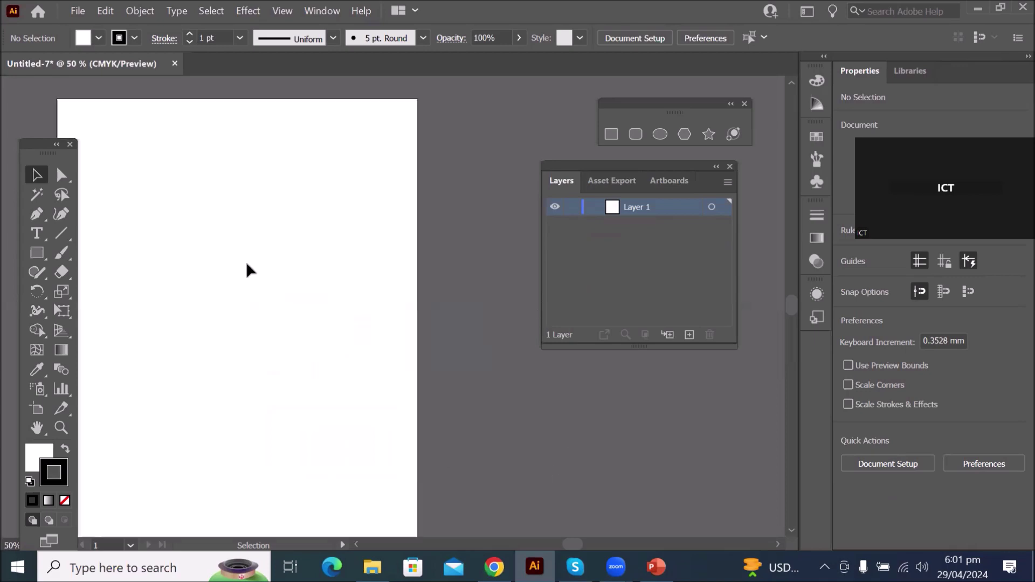
{"action": "scroll", "coordinate": [220, 233], "scroll_direction": "down", "scroll_amount": 2, "text": "alt"}
{"action": "scroll", "coordinate": [383, 231], "scroll_direction": "down", "scroll_amount": 1, "text": "alt"}
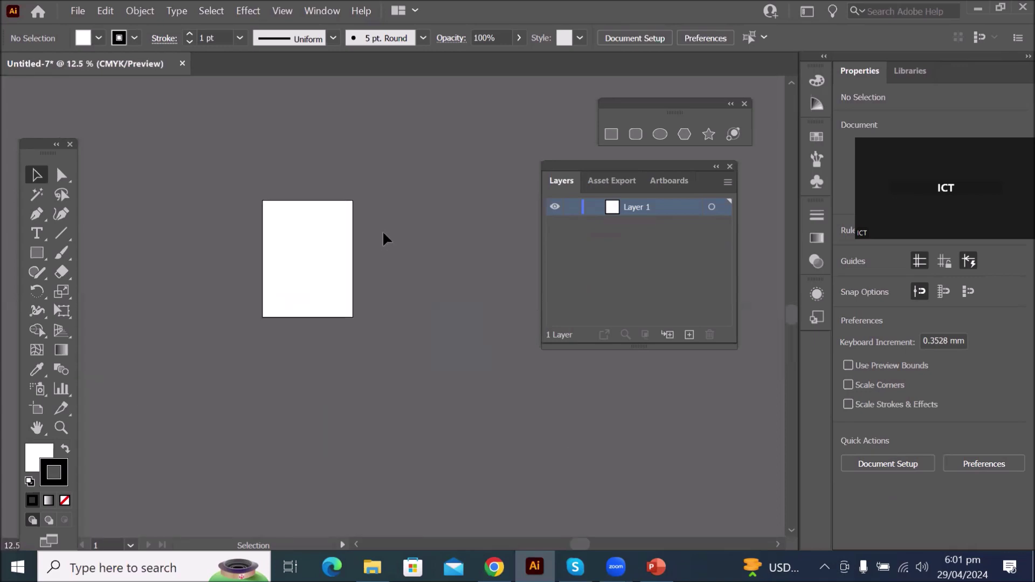
{"action": "scroll", "coordinate": [383, 230], "scroll_direction": "up", "scroll_amount": 1, "text": "alt"}
{"action": "scroll", "coordinate": [383, 233], "scroll_direction": "up", "scroll_amount": 1, "text": "alt"}
{"action": "scroll", "coordinate": [383, 233], "scroll_direction": "down", "scroll_amount": 3, "text": "alt"}
{"action": "scroll", "coordinate": [383, 233], "scroll_direction": "up", "scroll_amount": 3, "text": "alt"}
{"action": "scroll", "coordinate": [383, 233], "scroll_direction": "down", "scroll_amount": 3, "text": "alt"}
{"action": "scroll", "coordinate": [382, 230], "scroll_direction": "up", "scroll_amount": 3, "text": "alt"}
{"action": "scroll", "coordinate": [383, 231], "scroll_direction": "down", "scroll_amount": 4, "text": "alt"}
{"action": "scroll", "coordinate": [383, 231], "scroll_direction": "up", "scroll_amount": 5, "text": "alt"}
{"action": "scroll", "coordinate": [383, 232], "scroll_direction": "down", "scroll_amount": 4, "text": "alt"}
Enable Zoom with Mouse Wheel in the General preferences, moving the dialog aside, and apply the setting
{"action": "left_click", "coordinate": [99, 12]}
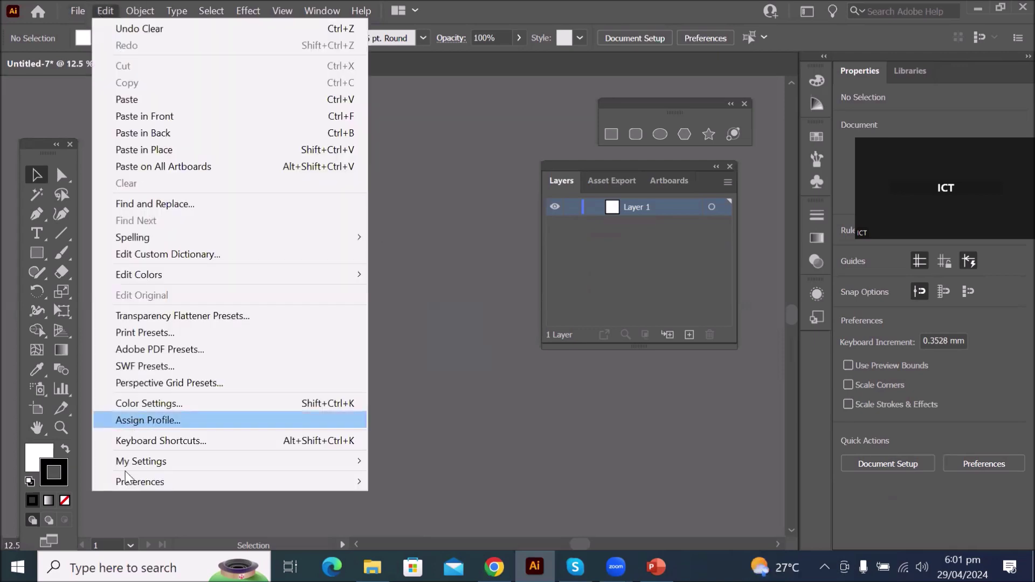
{"action": "mouse_move", "coordinate": [129, 482]}
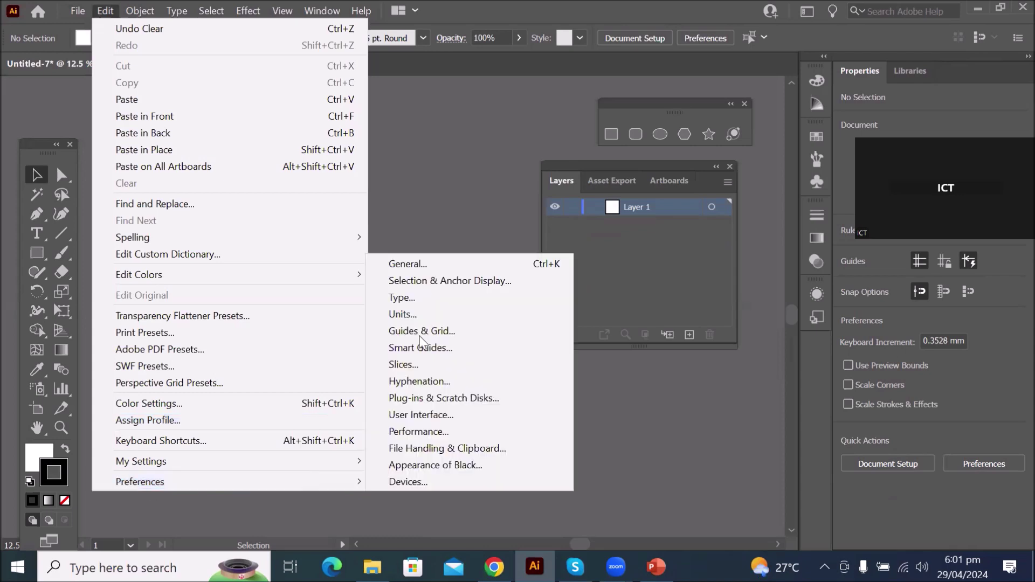
{"action": "left_click", "coordinate": [443, 267]}
{"action": "left_click", "coordinate": [600, 311]}
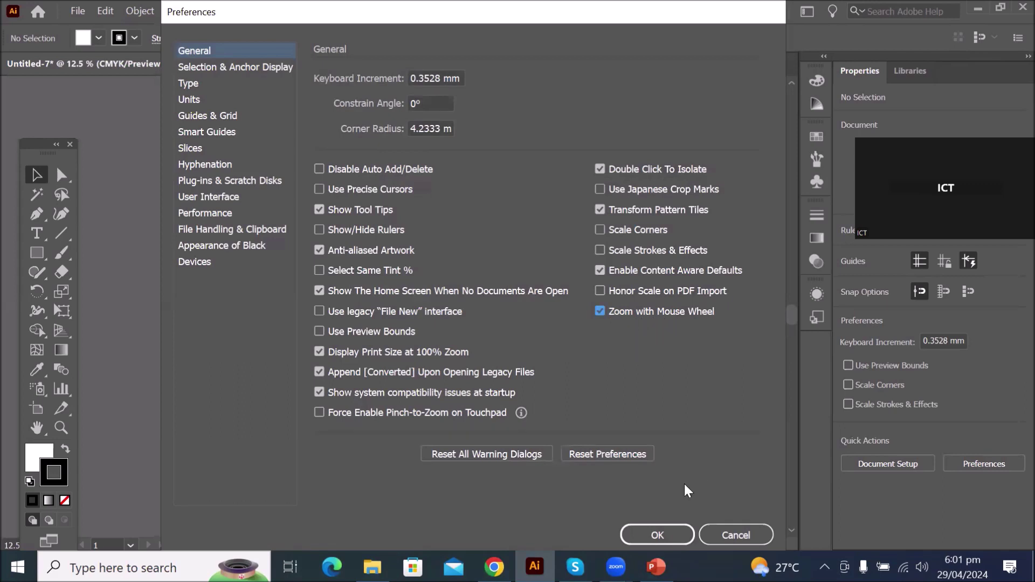
{"action": "left_click_drag", "start_coordinate": [538, 18], "coordinate": [610, 19]}
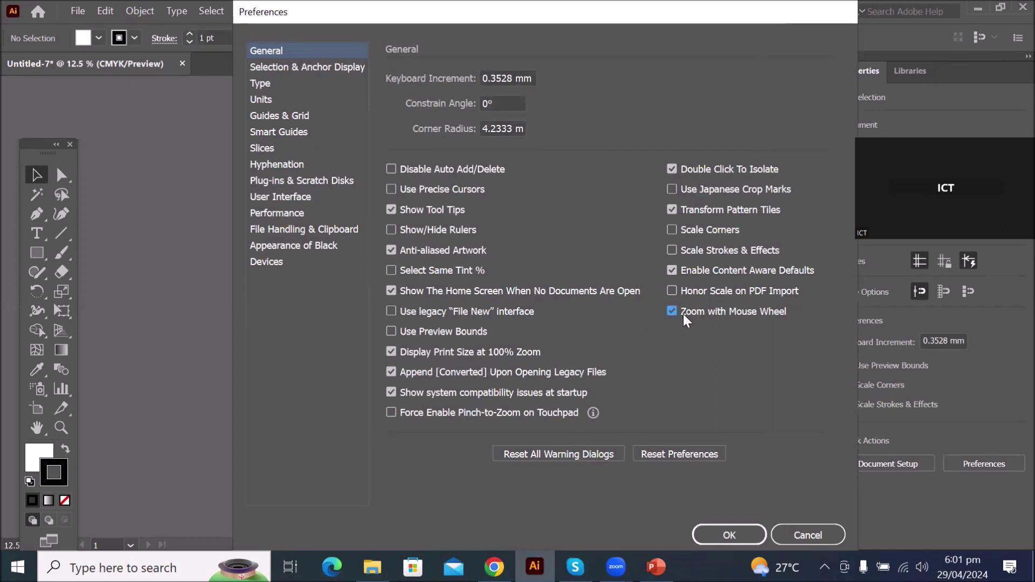
{"action": "left_click", "coordinate": [737, 528]}
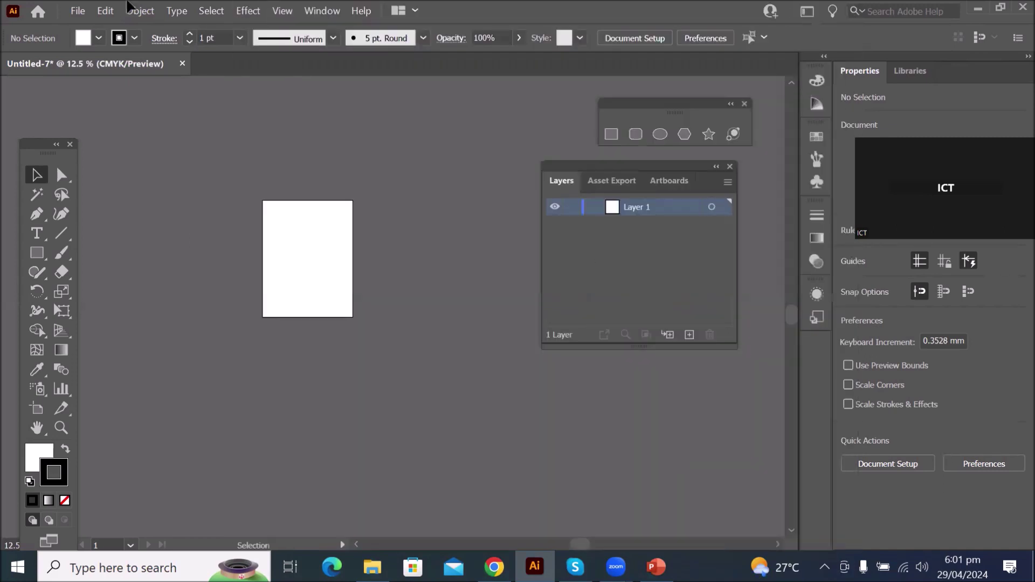
Reopen the General preferences, switch Zoom with Mouse Wheel off and back on, and confirm the dialog
{"action": "left_click", "coordinate": [101, 10]}
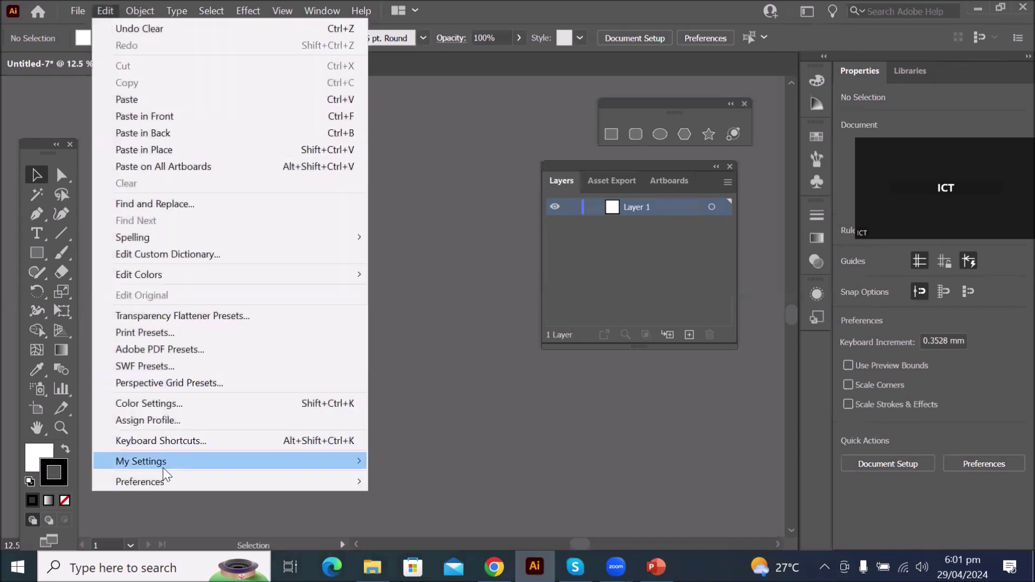
{"action": "mouse_move", "coordinate": [166, 480]}
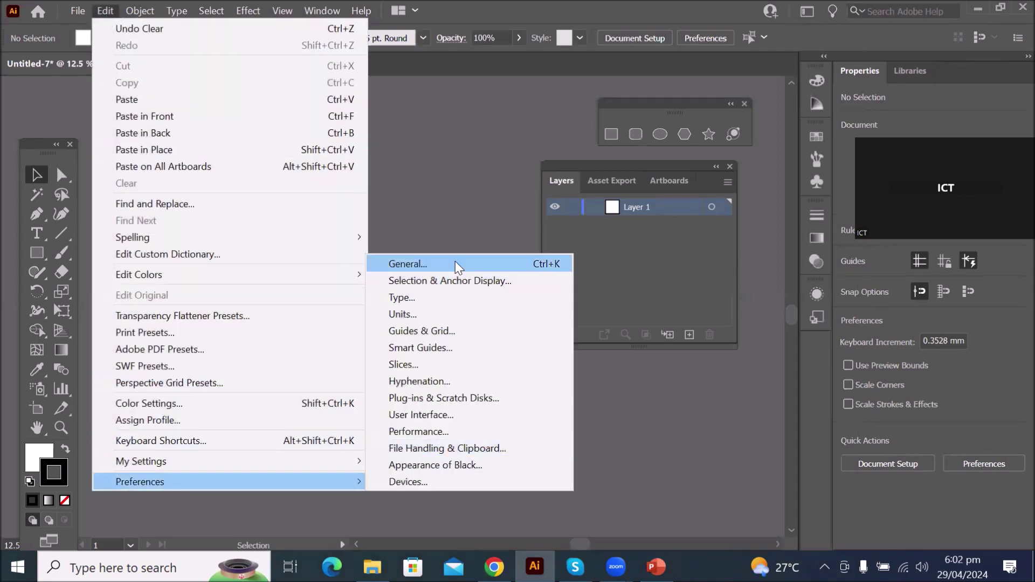
{"action": "left_click", "coordinate": [523, 261]}
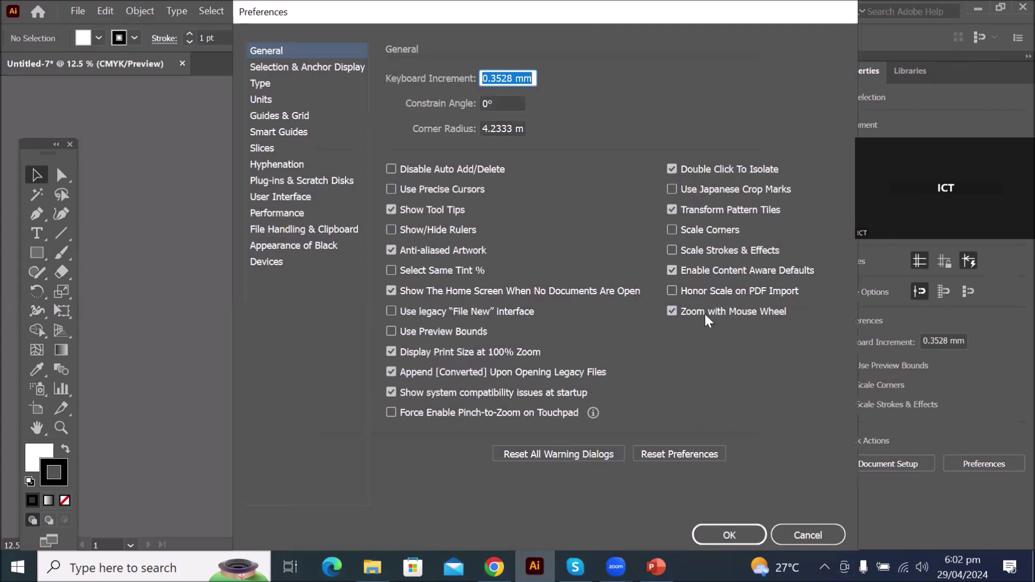
{"action": "left_click", "coordinate": [691, 312]}
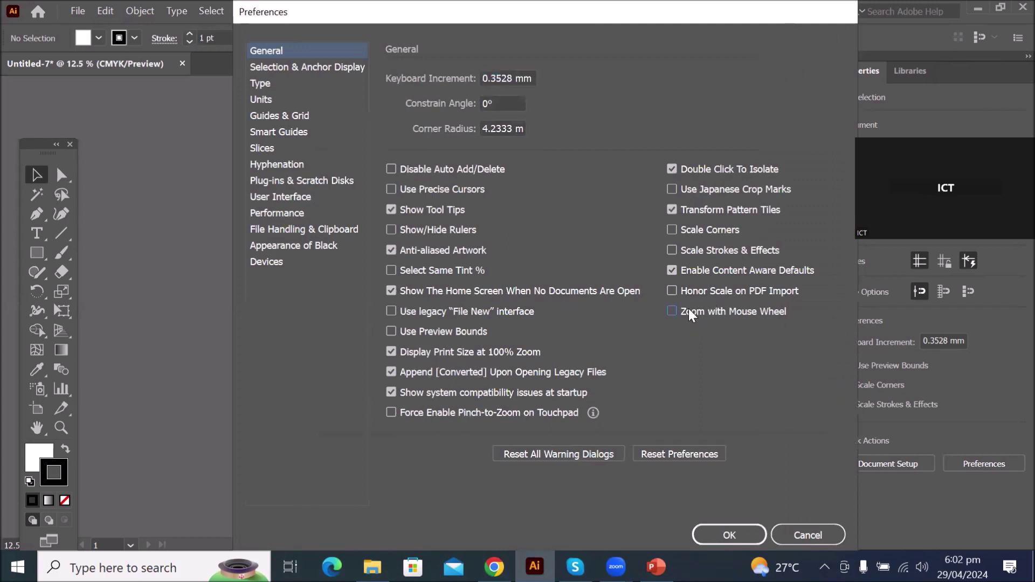
{"action": "left_click", "coordinate": [727, 525]}
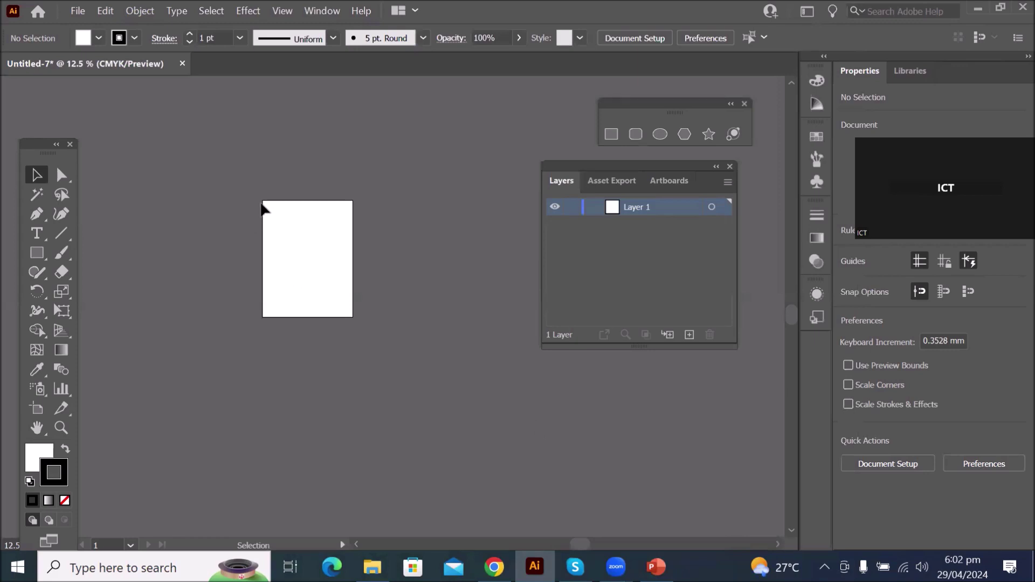
Test wheel zooming in and out over the empty artboard, finishing at 50% zoom
{"action": "scroll", "coordinate": [262, 208], "scroll_direction": "up", "scroll_amount": 4}
{"action": "scroll", "coordinate": [262, 208], "scroll_direction": "down", "scroll_amount": 4}
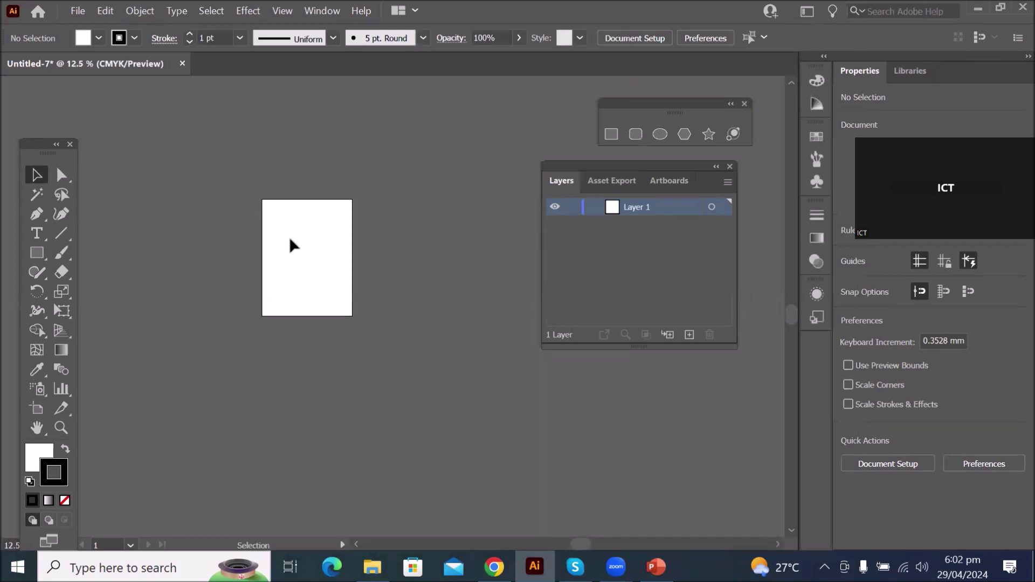
{"action": "scroll", "coordinate": [290, 235], "scroll_direction": "up", "scroll_amount": 4}
{"action": "scroll", "coordinate": [289, 231], "scroll_direction": "down", "scroll_amount": 3}
{"action": "scroll", "coordinate": [289, 229], "scroll_direction": "up", "scroll_amount": 3}
{"action": "scroll", "coordinate": [290, 223], "scroll_direction": "down", "scroll_amount": 2}
{"action": "scroll", "coordinate": [292, 223], "scroll_direction": "up", "scroll_amount": 1}
{"action": "scroll", "coordinate": [291, 221], "scroll_direction": "down", "scroll_amount": 2}
{"action": "scroll", "coordinate": [291, 220], "scroll_direction": "up", "scroll_amount": 2}
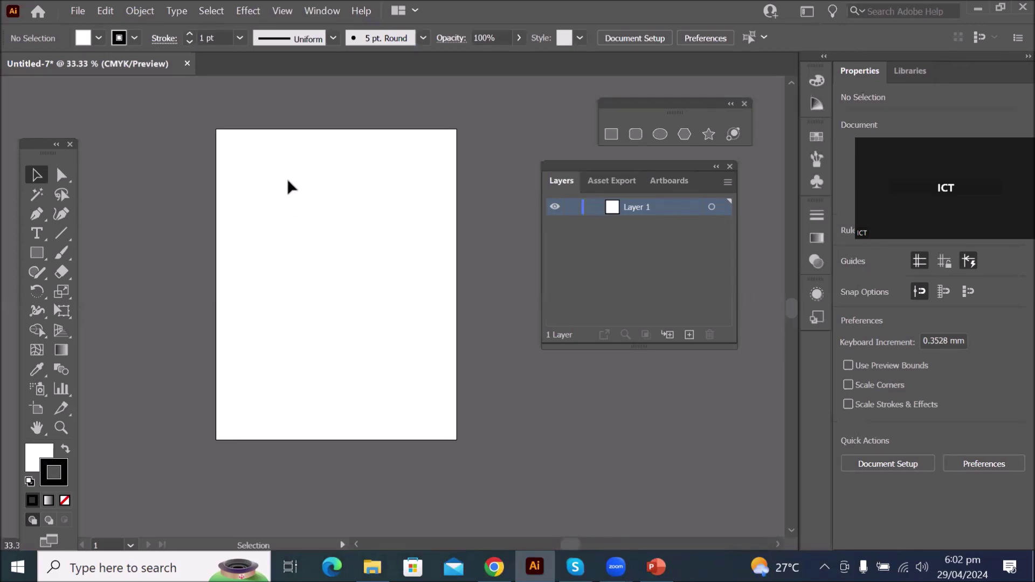
{"action": "scroll", "coordinate": [288, 181], "scroll_direction": "up", "scroll_amount": 1}
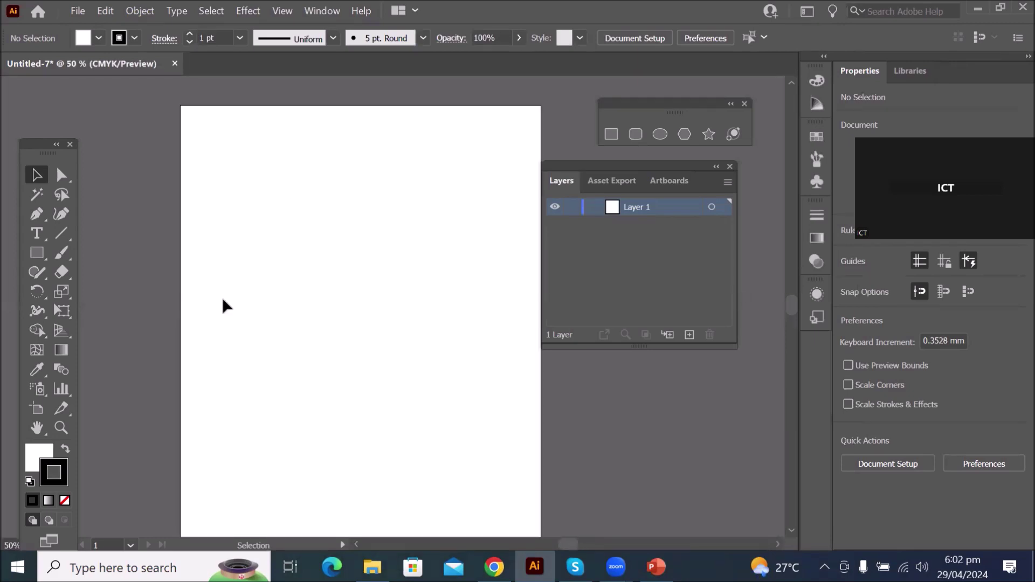
Magnify the view of the artboard to 100% with repeated Zoom In commands
{"action": "left_click", "coordinate": [286, 10]}
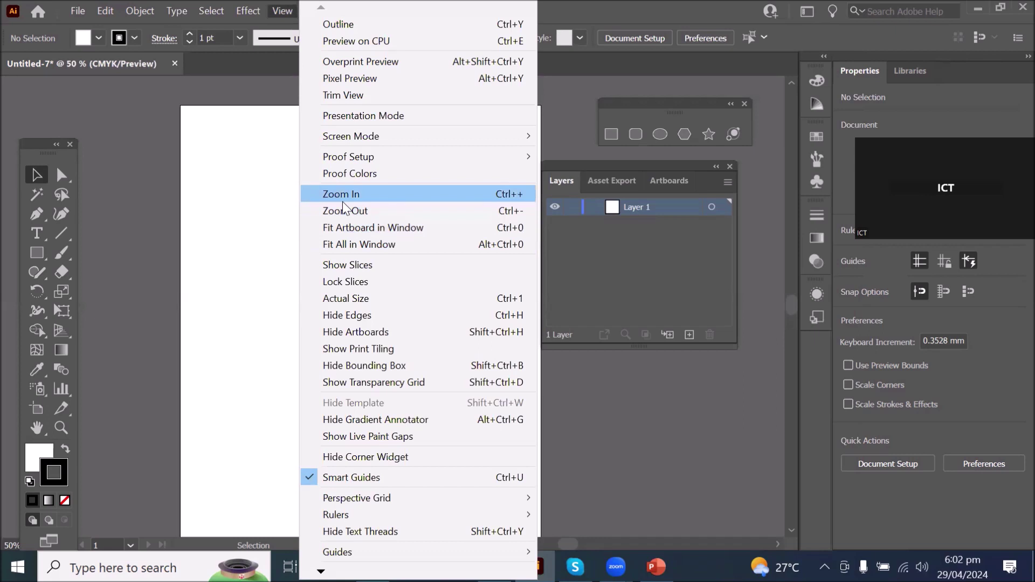
{"action": "left_click", "coordinate": [345, 196]}
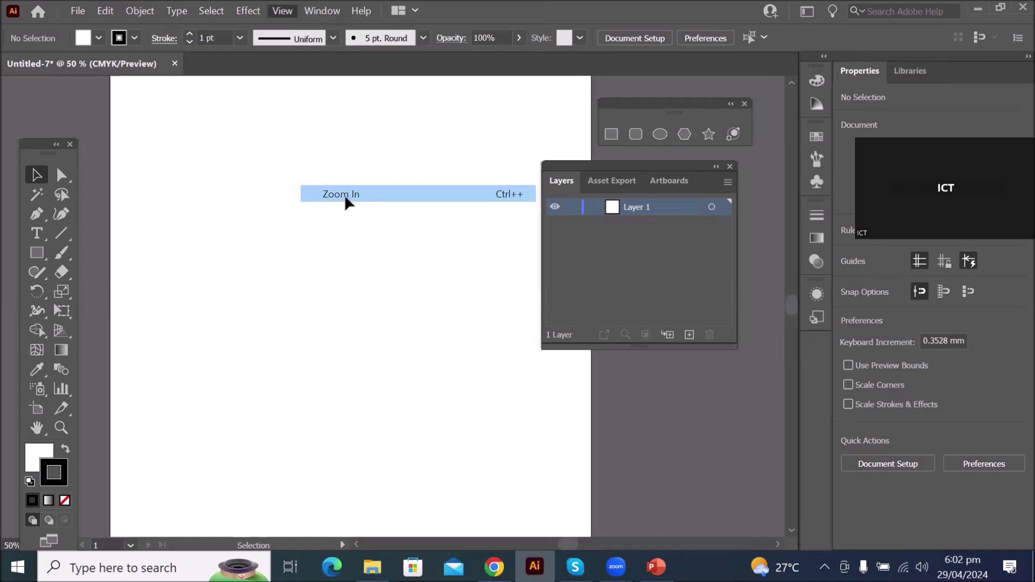
{"action": "key", "text": "ctrl+plus"}
{"action": "key", "text": "ctrl+plus"}
{"action": "key", "text": "ctrl+plus"}
{"action": "key", "text": "ctrl+plus"}
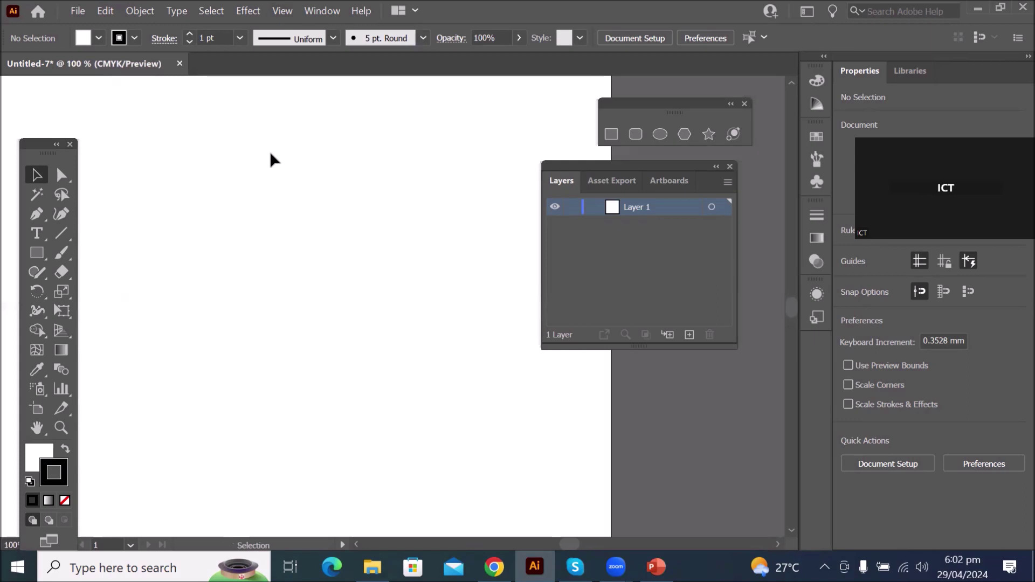
Zoom the view back out to 16.67%, and fit the artboard in the window
{"action": "key", "text": "ctrl+minus"}
{"action": "key", "text": "ctrl+minus"}
{"action": "key", "text": "ctrl+minus"}
{"action": "key", "text": "ctrl+minus"}
{"action": "key", "text": "ctrl+minus"}
{"action": "key", "text": "ctrl+minus"}
{"action": "key", "text": "ctrl+minus"}
{"action": "key", "text": "ctrl+minus"}
{"action": "key", "text": "ctrl+plus"}
{"action": "scroll", "coordinate": [257, 101], "scroll_direction": "up", "scroll_amount": 3}
{"action": "scroll", "coordinate": [260, 112], "scroll_direction": "down", "scroll_amount": 4}
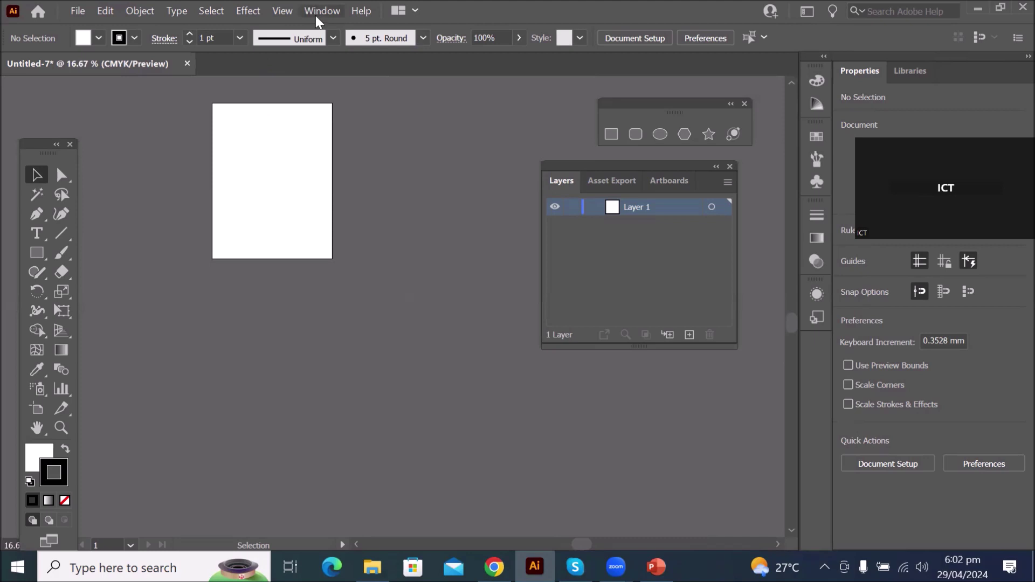
{"action": "left_click", "coordinate": [284, 13]}
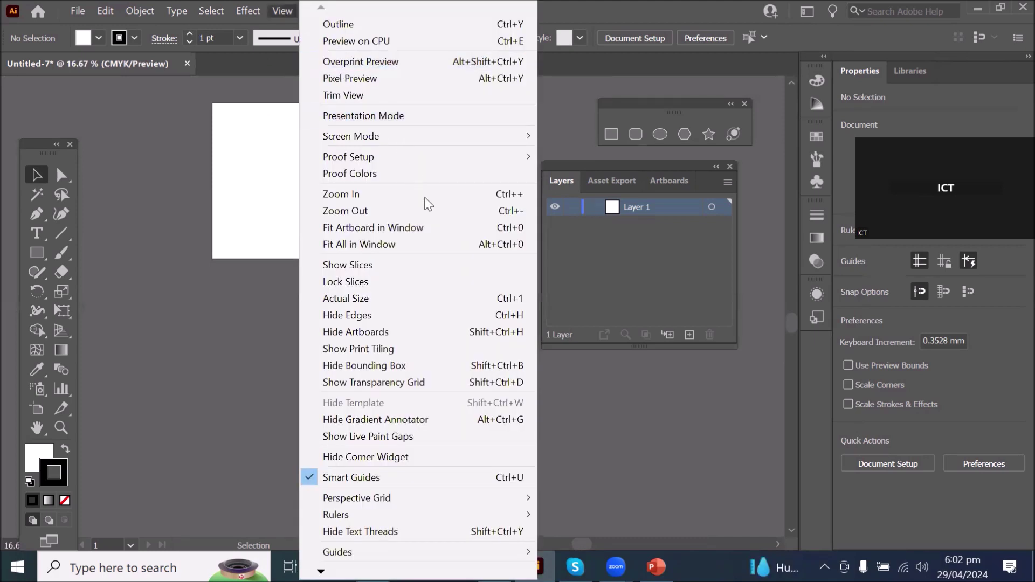
{"action": "left_click", "coordinate": [430, 228]}
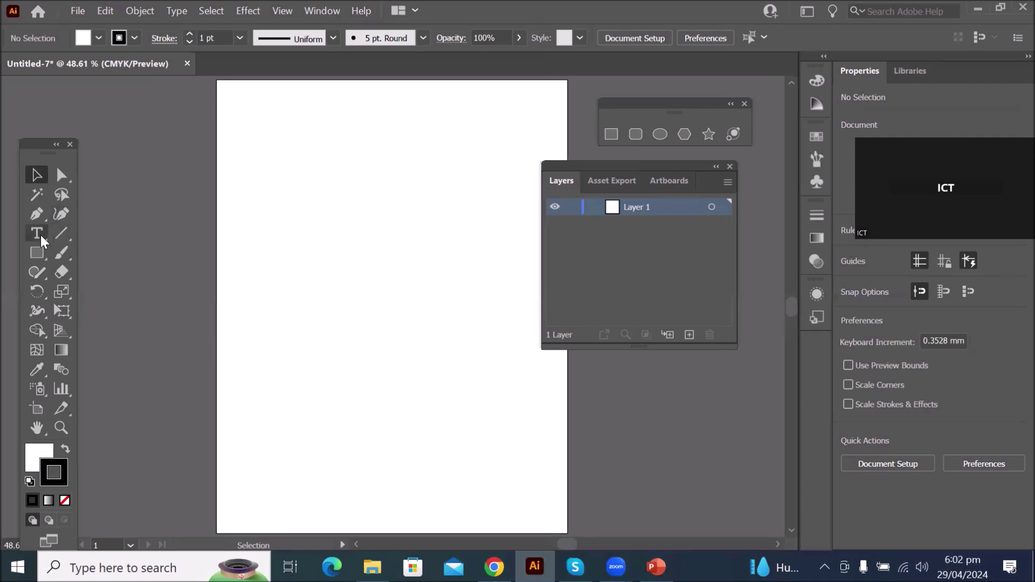
Activate the Type tool, and review the Zoom with Mouse Wheel option in the General preferences
{"action": "key", "text": "t"}
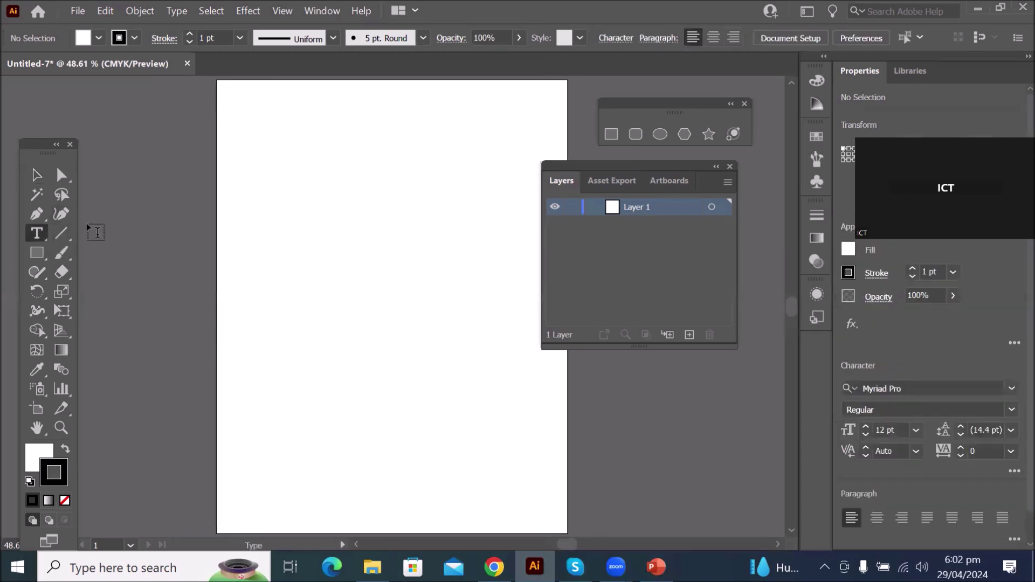
{"action": "left_click", "coordinate": [38, 239]}
{"action": "left_click", "coordinate": [109, 12]}
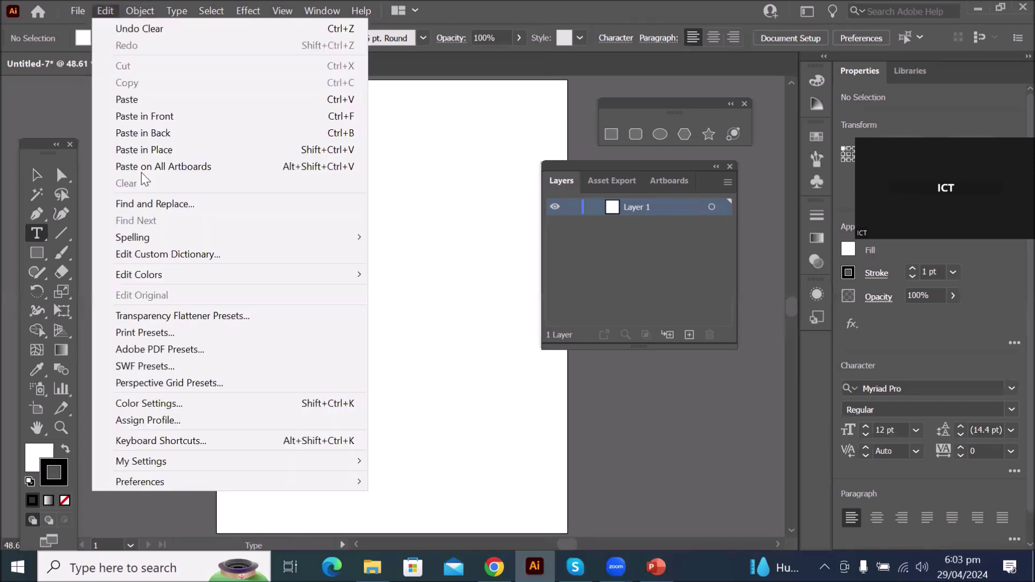
{"action": "mouse_move", "coordinate": [194, 484]}
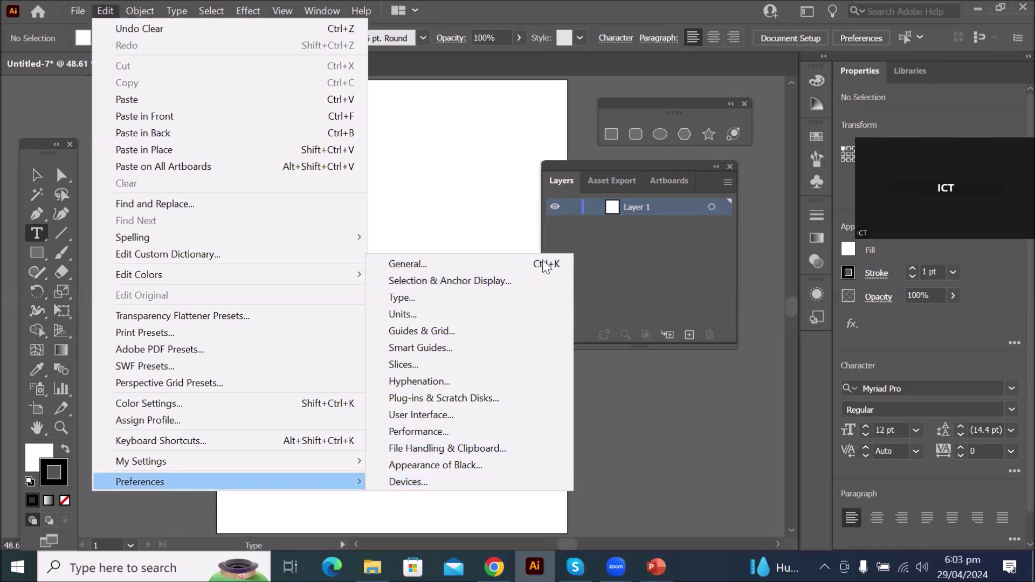
{"action": "left_click", "coordinate": [527, 263]}
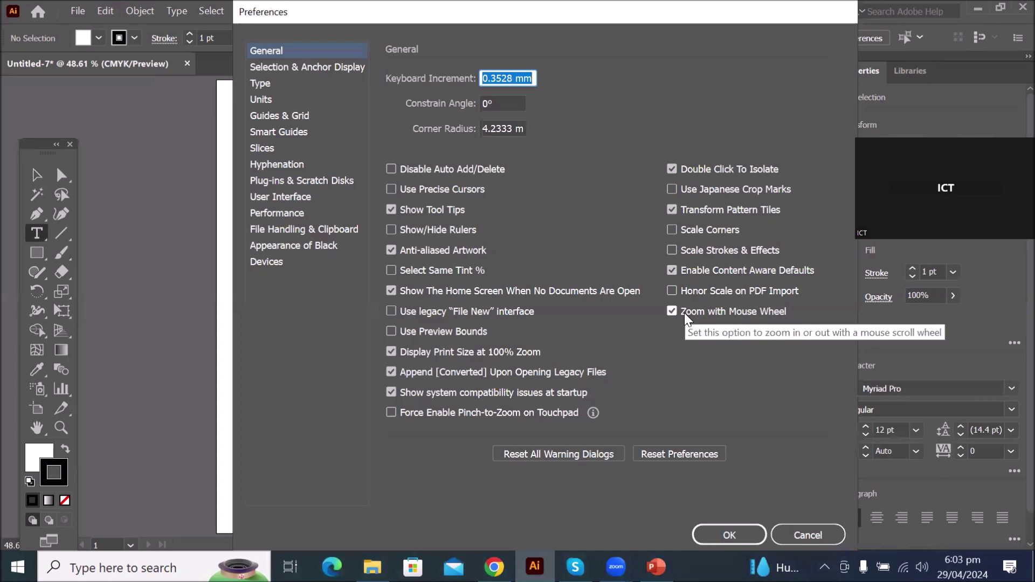
{"action": "left_click", "coordinate": [741, 522]}
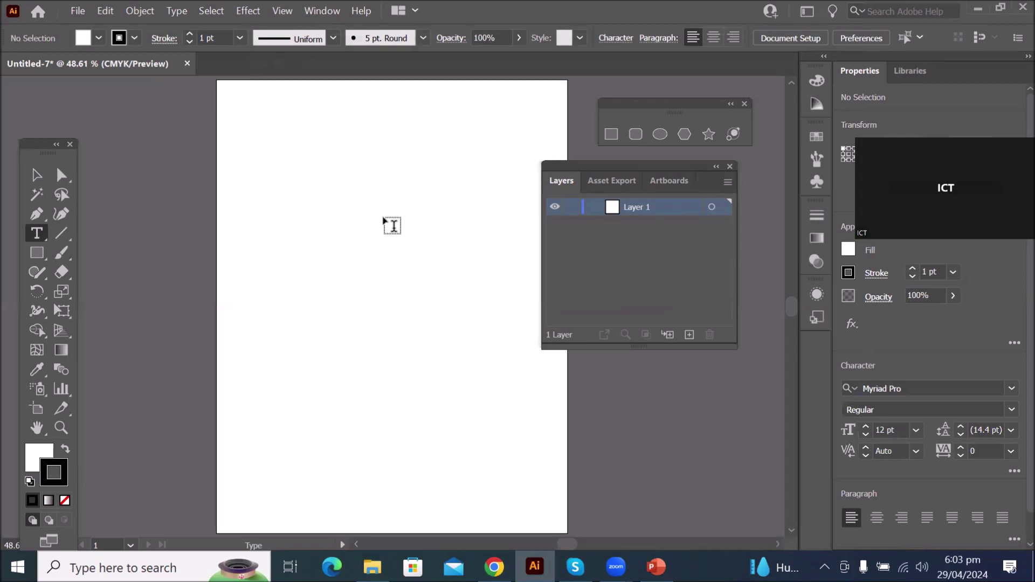
Create a 200 × 200 mm square from the artboard's center point with the Rectangle tool, and delete it
{"action": "left_click", "coordinate": [611, 135]}
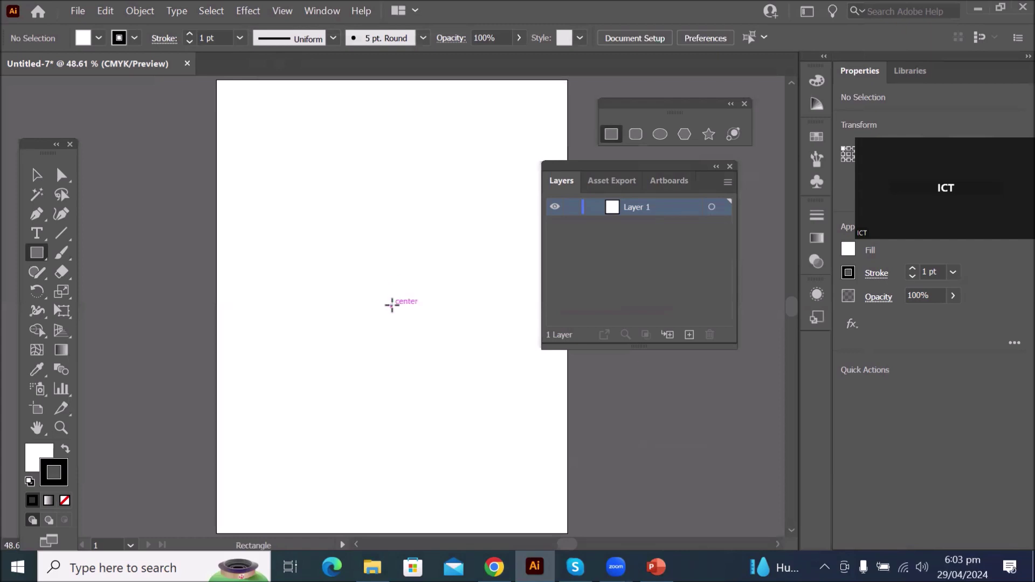
{"action": "left_click", "coordinate": [393, 307]}
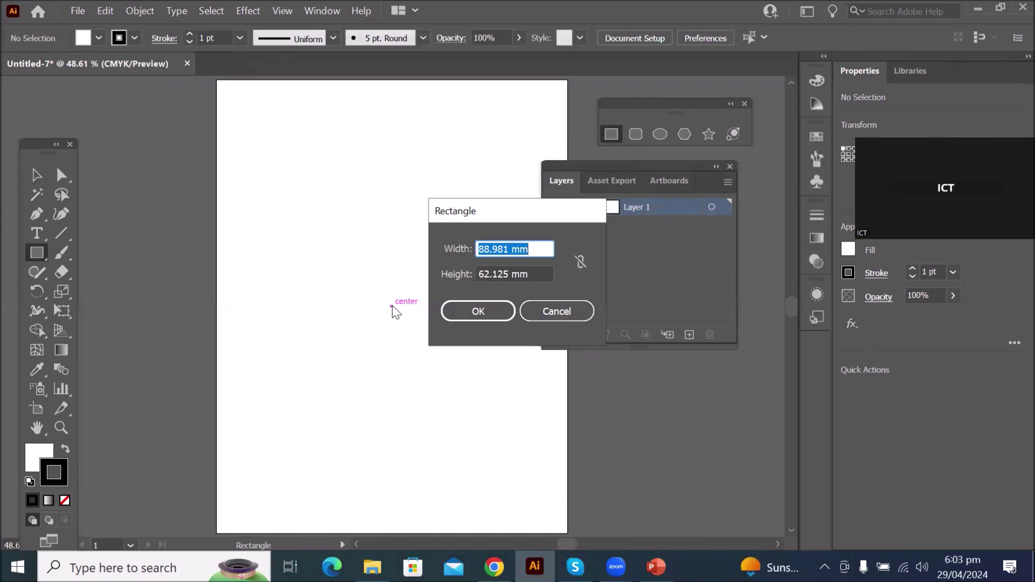
{"action": "right_click", "coordinate": [521, 248]}
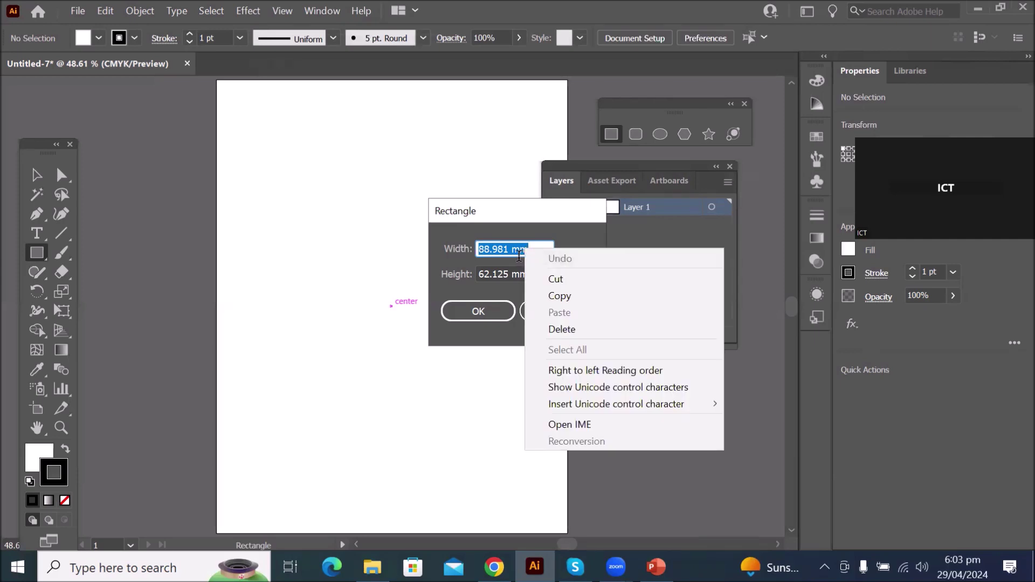
{"action": "key", "text": "Escape"}
{"action": "left_click", "coordinate": [520, 251]}
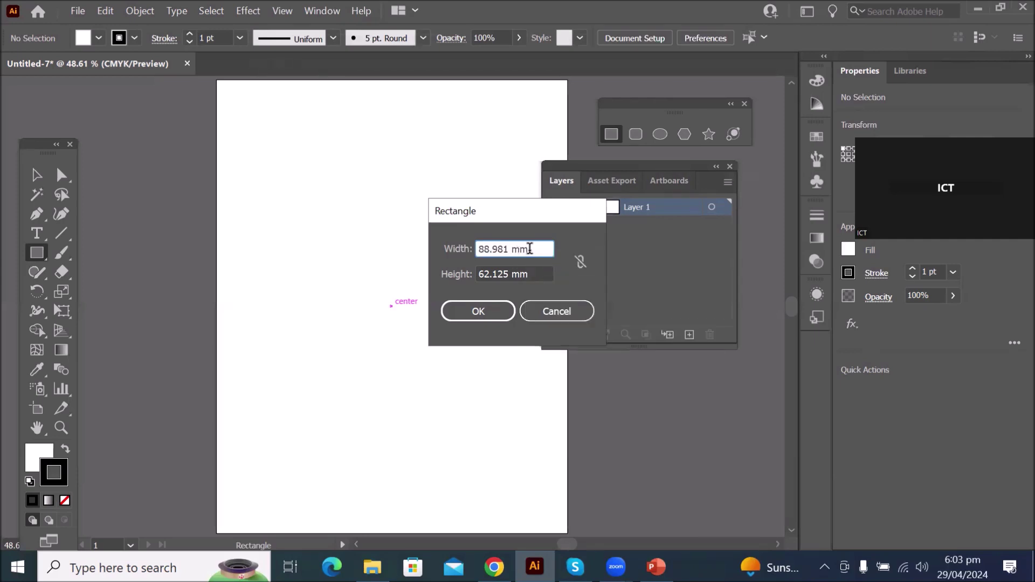
{"action": "double_click", "coordinate": [499, 251]}
{"action": "type", "text": "200"}
{"action": "left_click", "coordinate": [513, 275]}
{"action": "left_click_drag", "start_coordinate": [513, 276], "coordinate": [477, 280]}
{"action": "type", "text": "200"}
{"action": "left_click", "coordinate": [496, 313]}
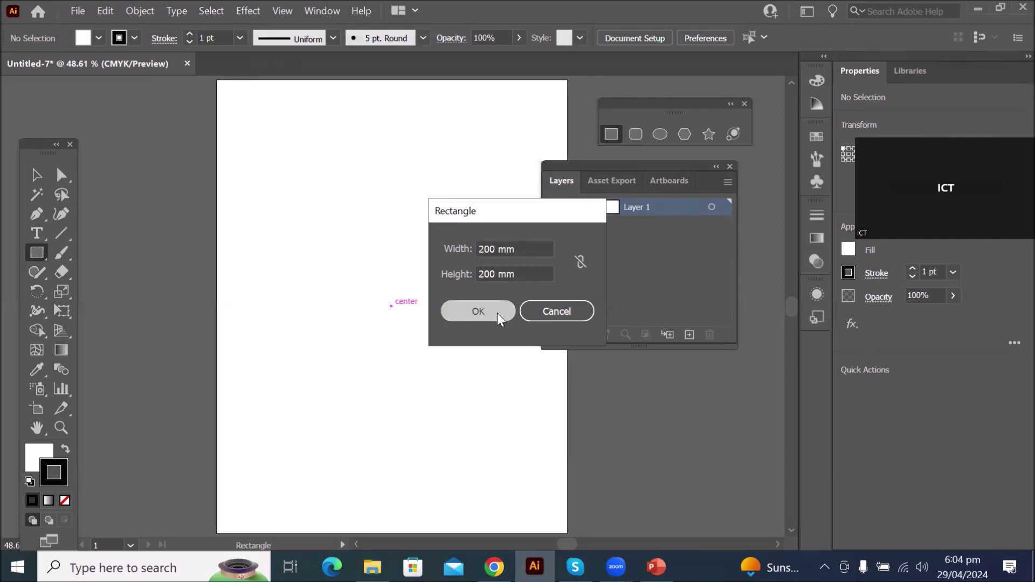
{"action": "scroll", "coordinate": [464, 391], "scroll_direction": "down", "scroll_amount": 3}
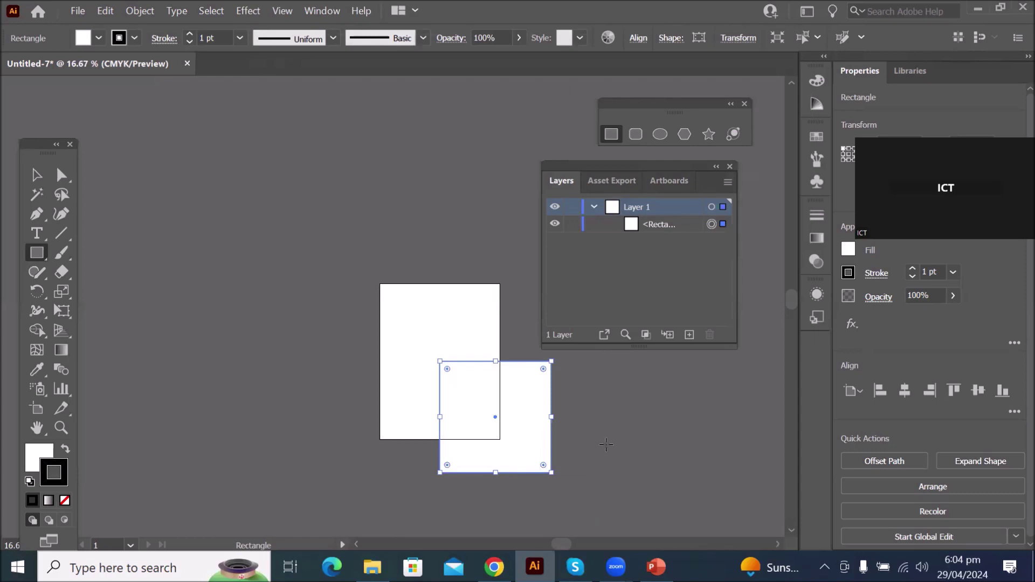
{"action": "key", "text": "Delete"}
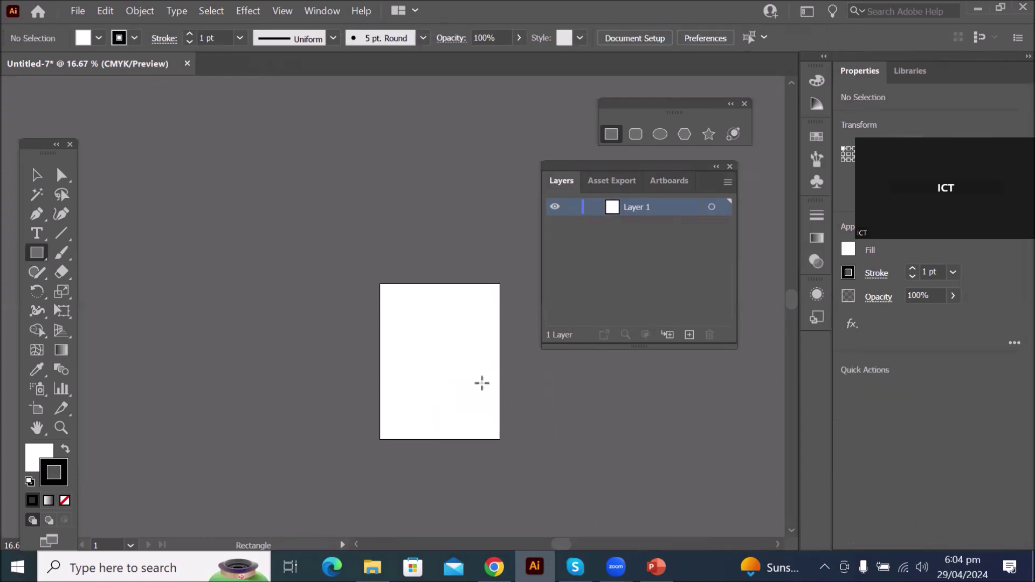
Create a 100 × 100 mm square centered on the artboard's center point
{"action": "scroll", "coordinate": [480, 381], "scroll_direction": "up", "scroll_amount": 3}
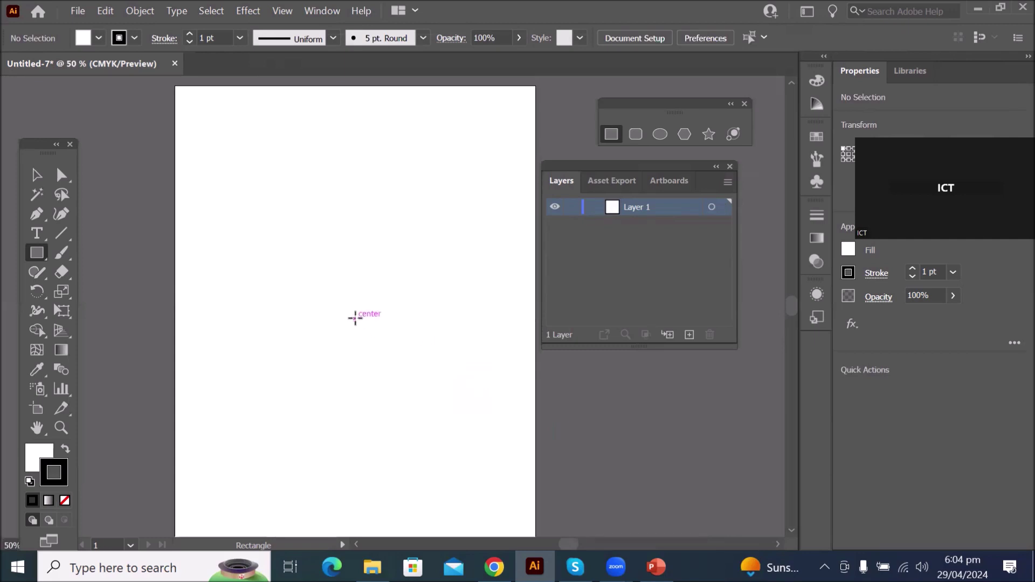
{"action": "left_click", "coordinate": [355, 318]}
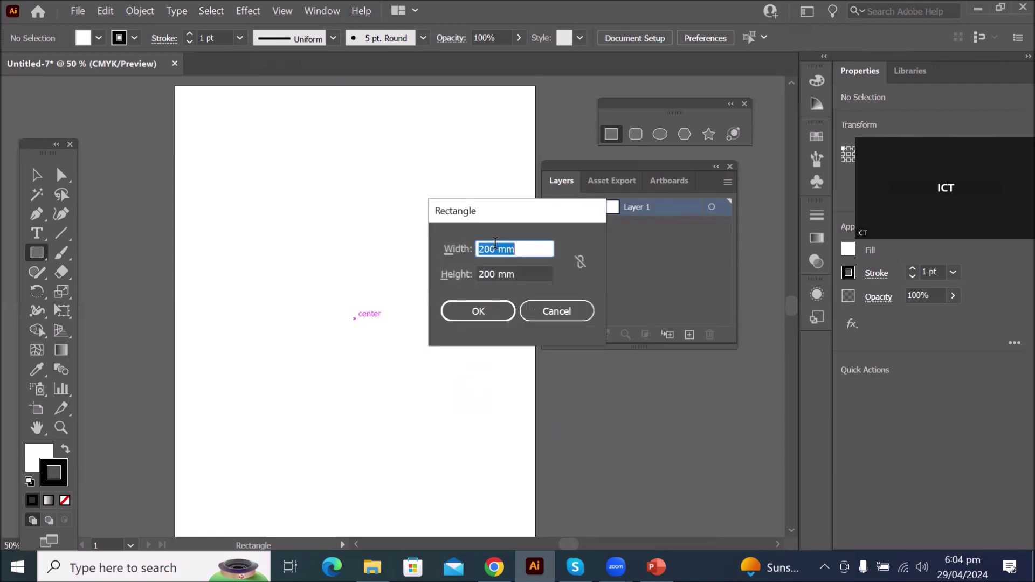
{"action": "type", "text": "100"}
{"action": "left_click", "coordinate": [493, 275]}
{"action": "double_click", "coordinate": [493, 276]}
{"action": "type", "text": "100"}
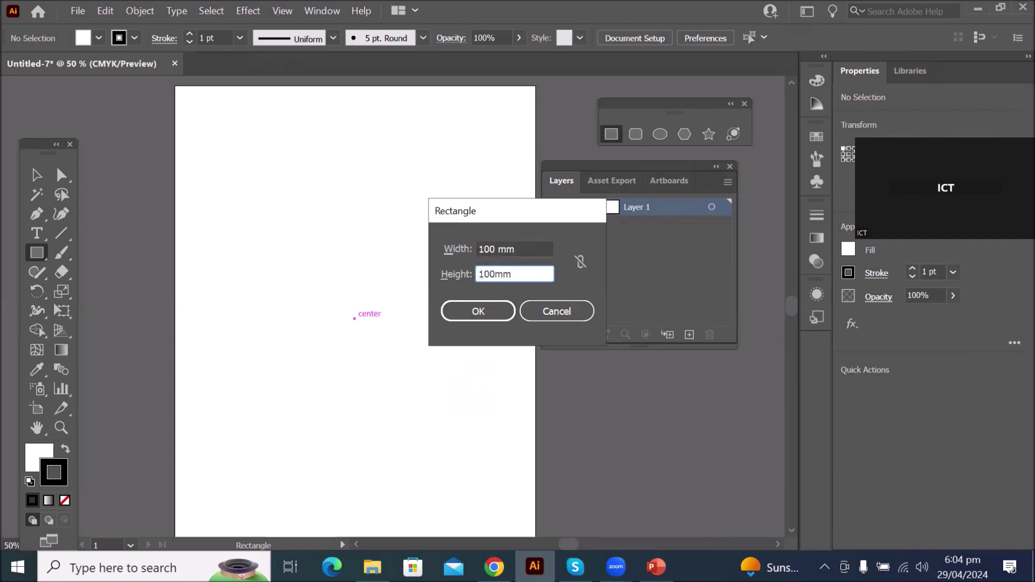
{"action": "key", "text": "Return"}
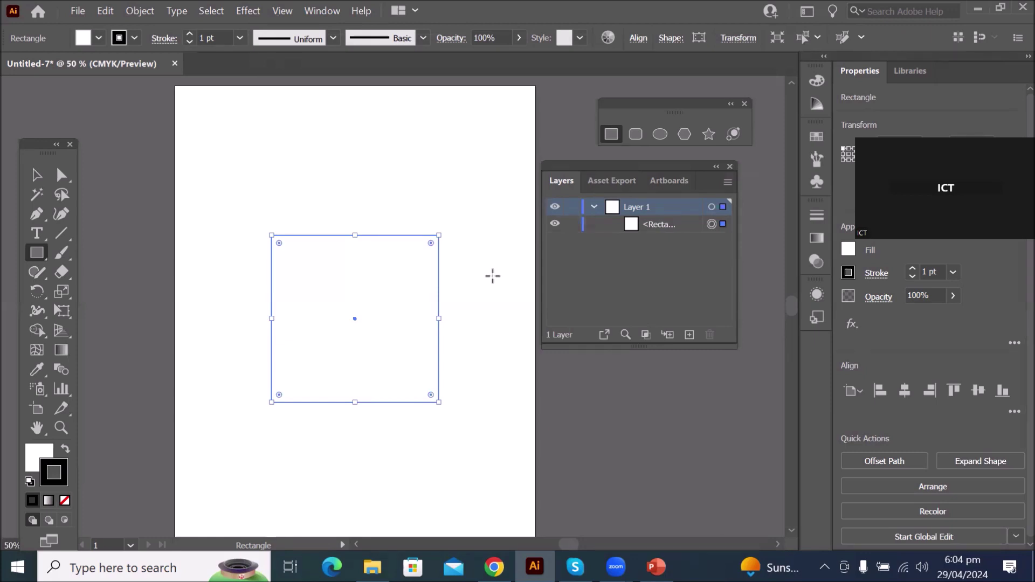
Delete the centered square, create a 100 × 100 mm square with its corner on the artboard's center point, and delete that too
{"action": "key", "text": "Delete"}
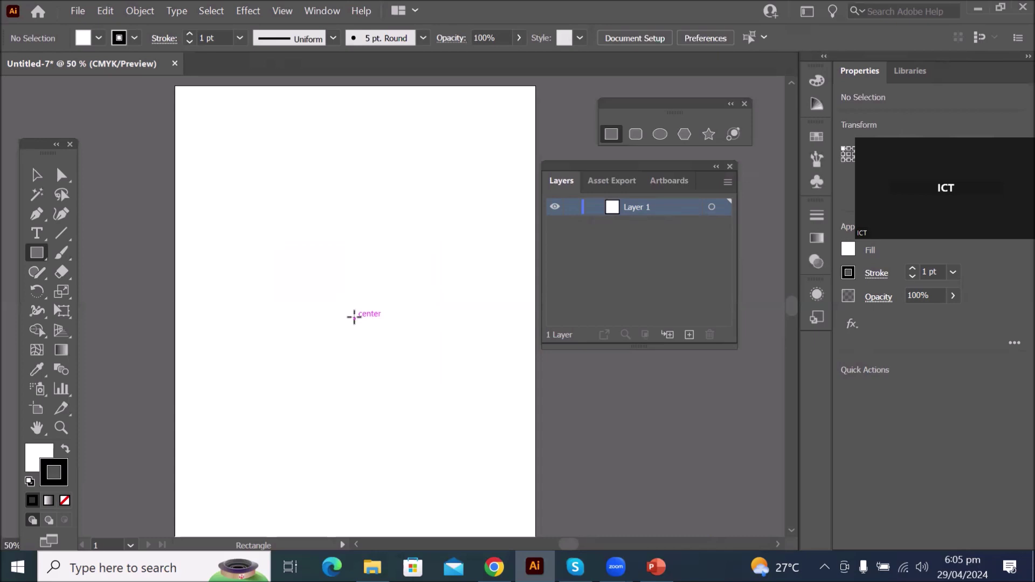
{"action": "left_click", "coordinate": [353, 317]}
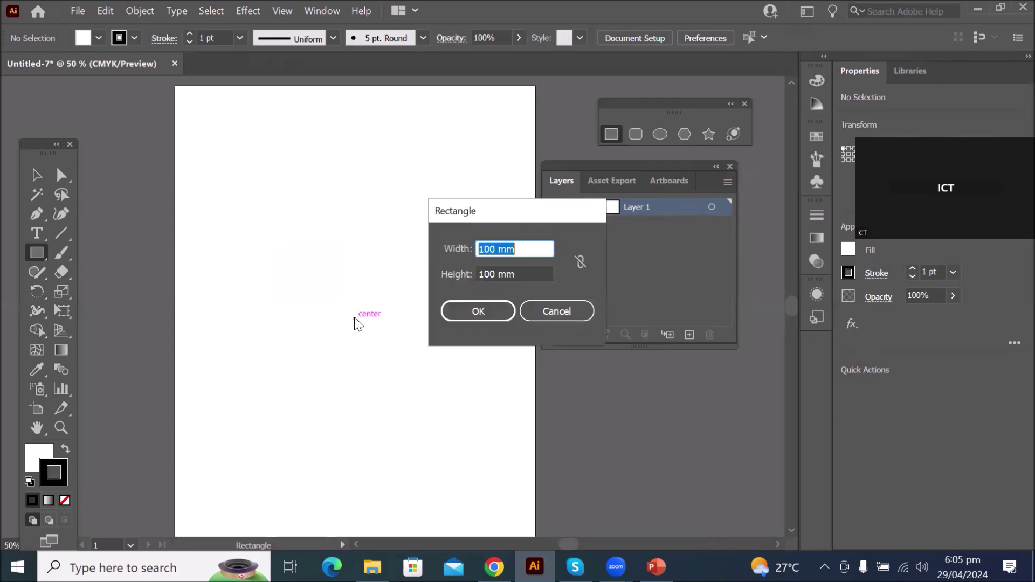
{"action": "left_click", "coordinate": [507, 310]}
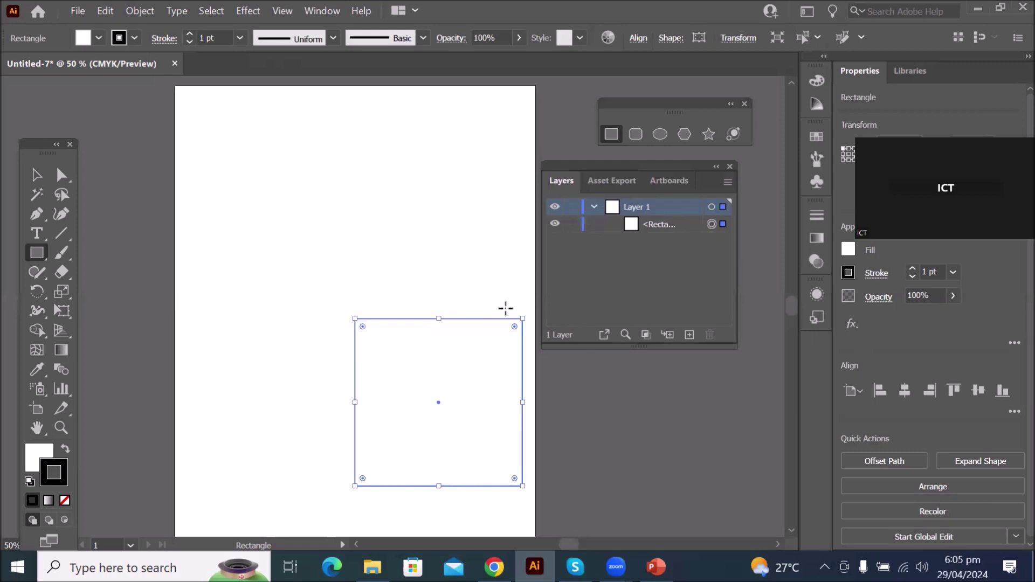
{"action": "key", "text": "Delete"}
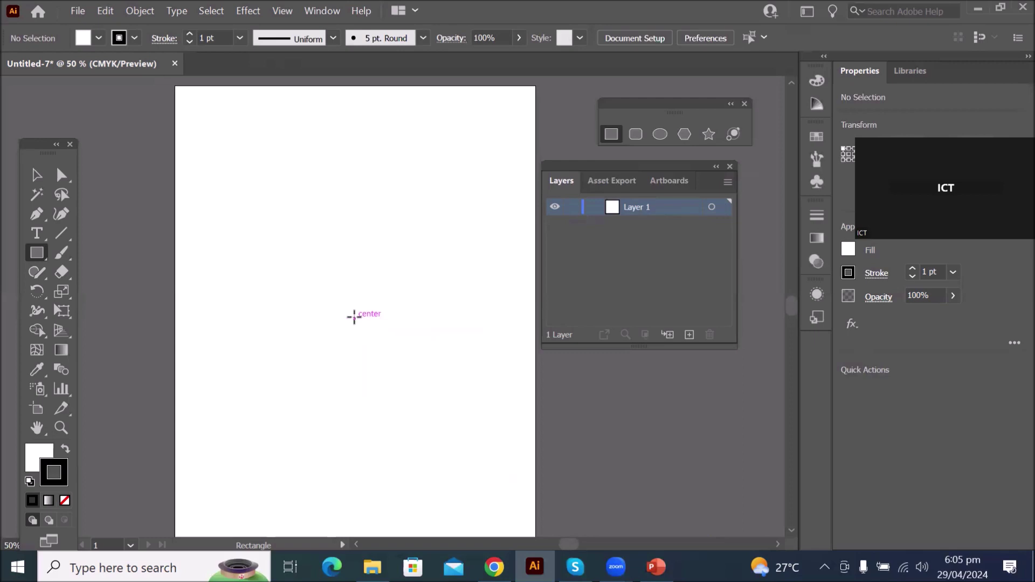
Create two overlapping 100 × 100 mm squares centered on the artboard's center point, and deselect everything with the Selection tool
{"action": "left_click", "coordinate": [354, 317]}
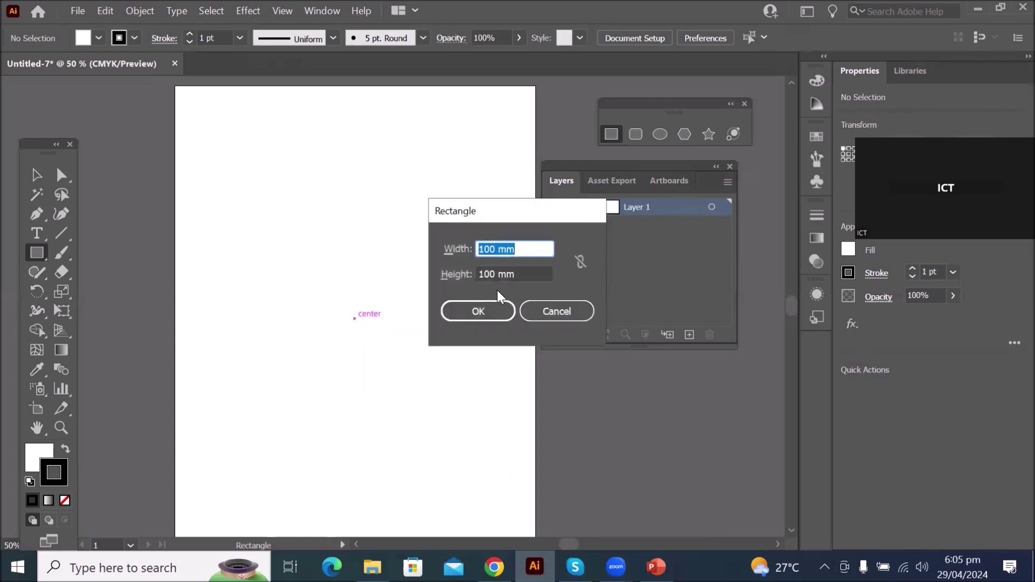
{"action": "left_click", "coordinate": [476, 310]}
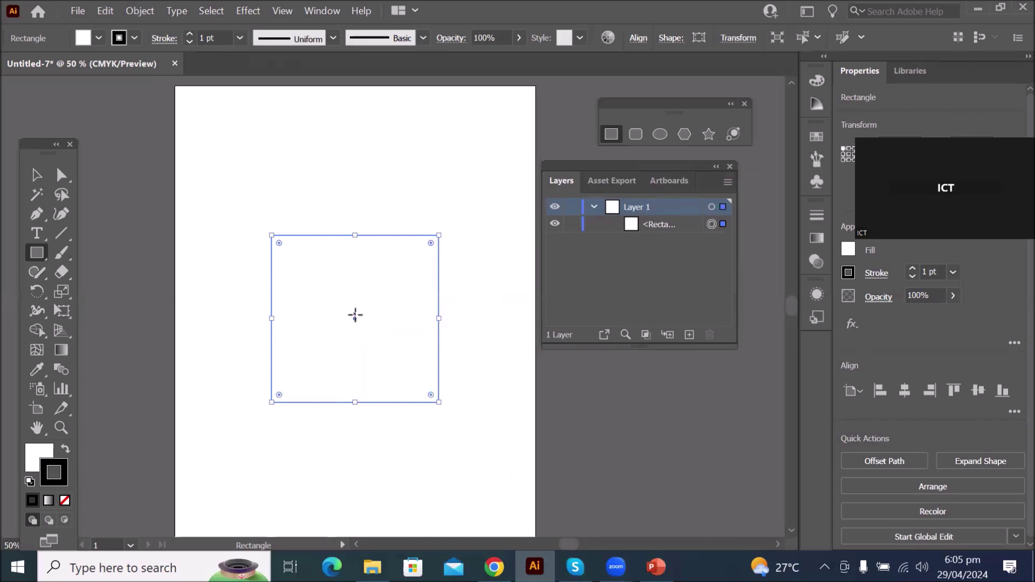
{"action": "left_click", "coordinate": [355, 315]}
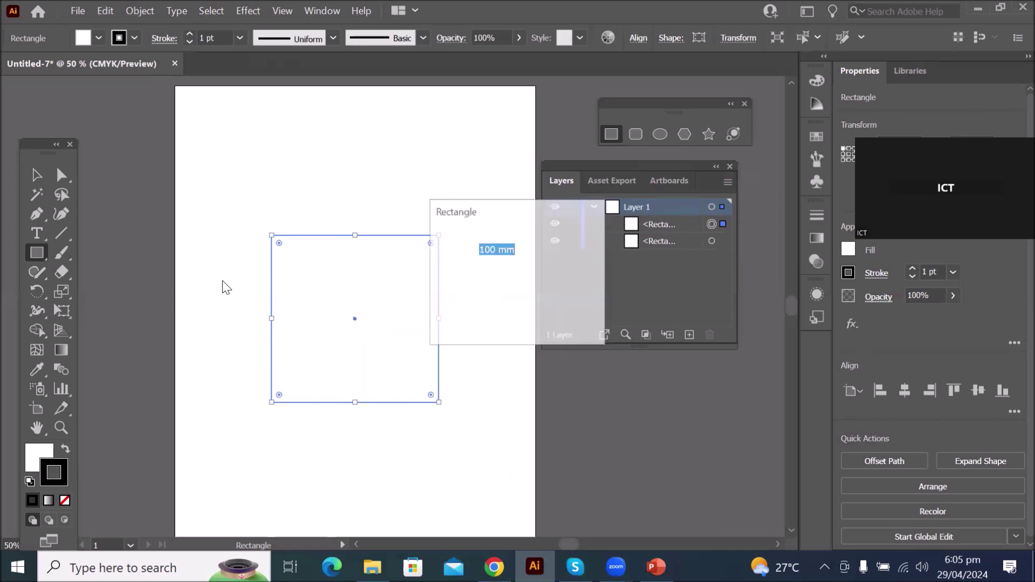
{"action": "key", "text": "Escape"}
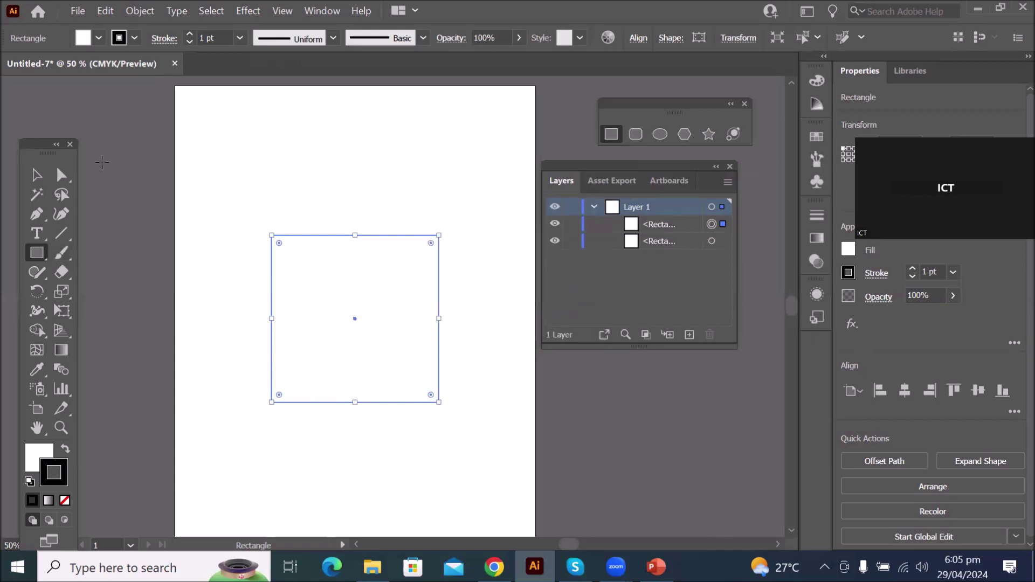
{"action": "left_click", "coordinate": [36, 175]}
{"action": "left_click", "coordinate": [266, 164]}
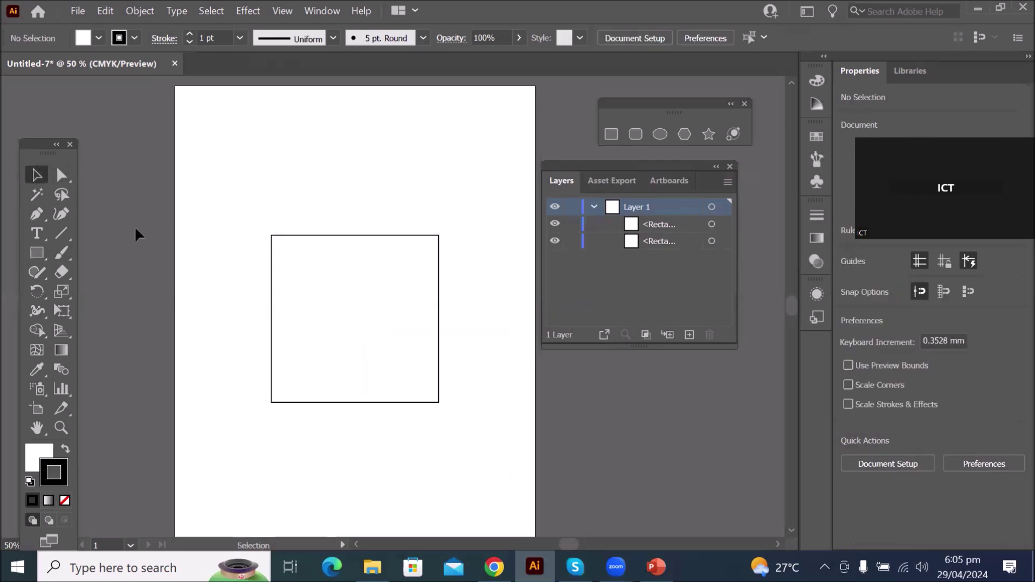
Create a 120 × 120 mm square centered on the artboard's center point with the Rectangle tool
{"action": "left_click", "coordinate": [38, 248]}
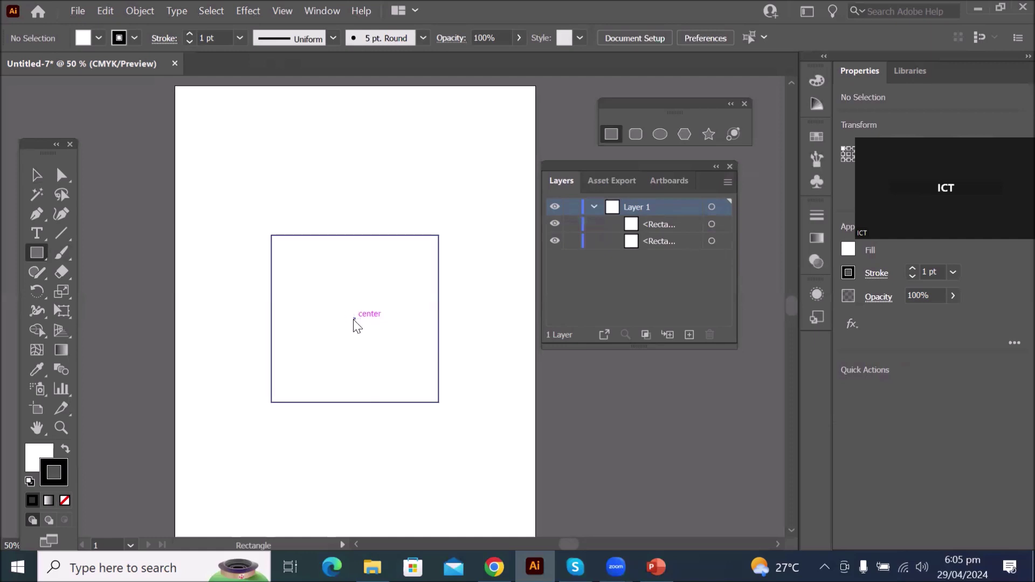
{"action": "left_click", "coordinate": [354, 321]}
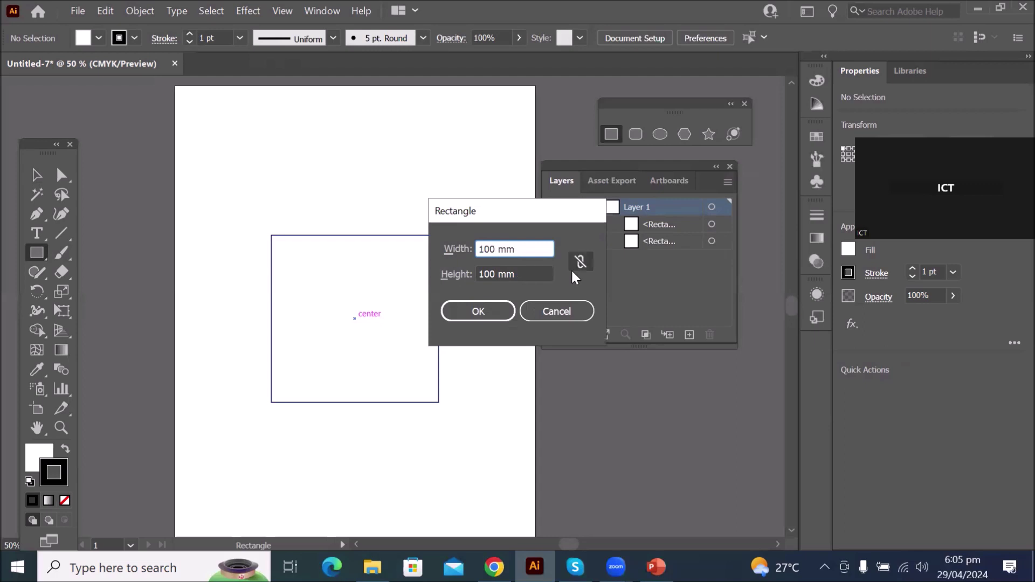
{"action": "key", "text": "BackSpace"}
{"action": "key", "text": "BackSpace"}
{"action": "type", "text": "20"}
{"action": "left_click", "coordinate": [495, 274]}
{"action": "key", "text": "BackSpace"}
{"action": "key", "text": "BackSpace"}
{"action": "type", "text": "20"}
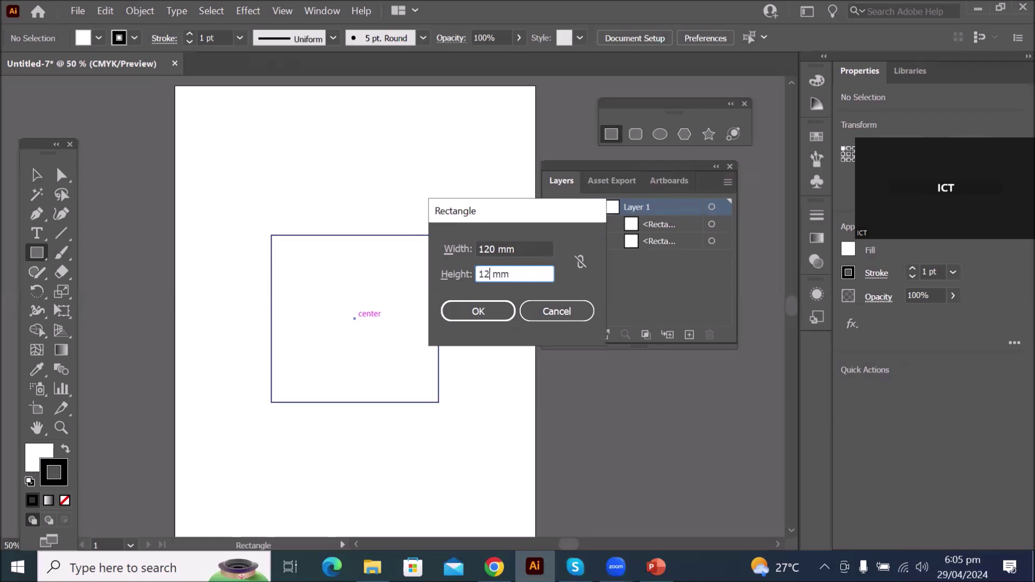
{"action": "left_click", "coordinate": [460, 306]}
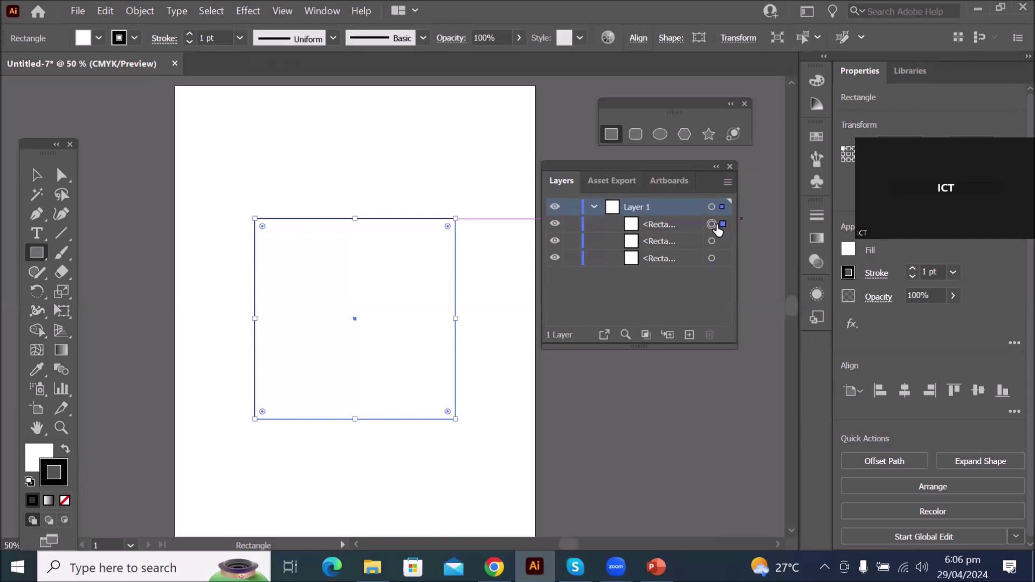
Set the fill to None for the 120 mm square and for the upper of the two overlapping 100 mm squares
{"action": "left_click", "coordinate": [99, 38]}
{"action": "left_click", "coordinate": [9, 66]}
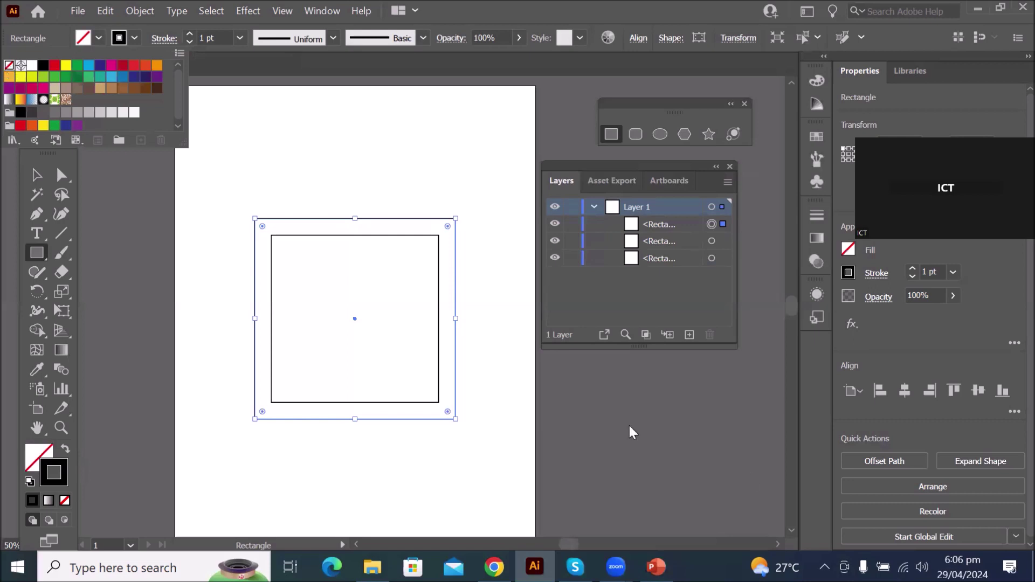
{"action": "left_click", "coordinate": [711, 243]}
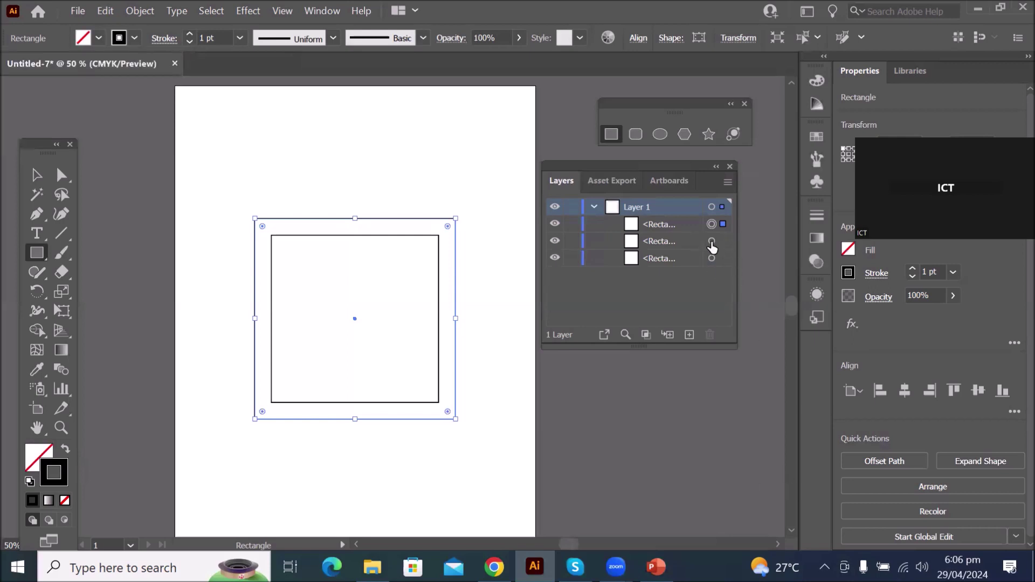
{"action": "left_click", "coordinate": [711, 243]}
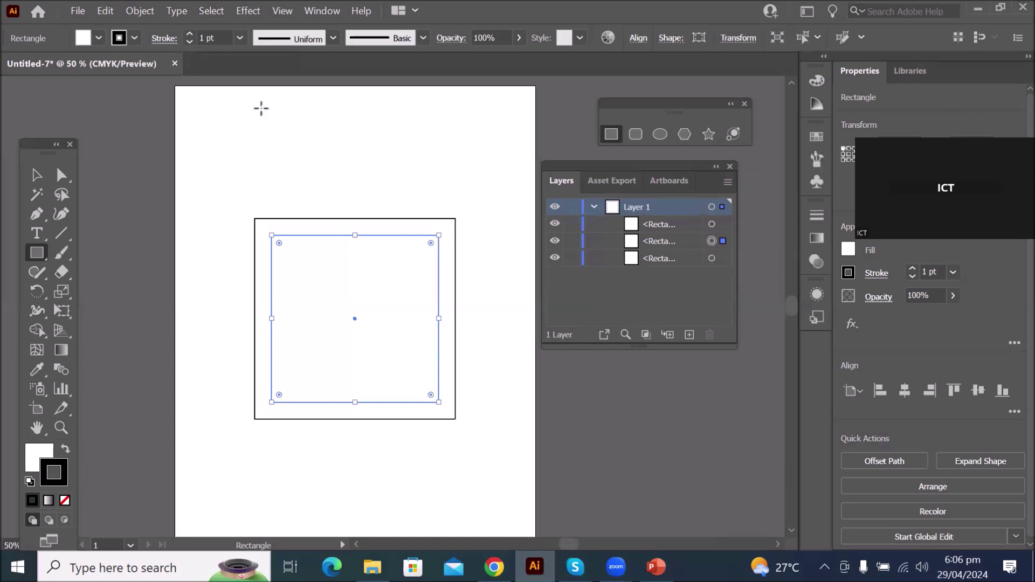
{"action": "left_click", "coordinate": [99, 37]}
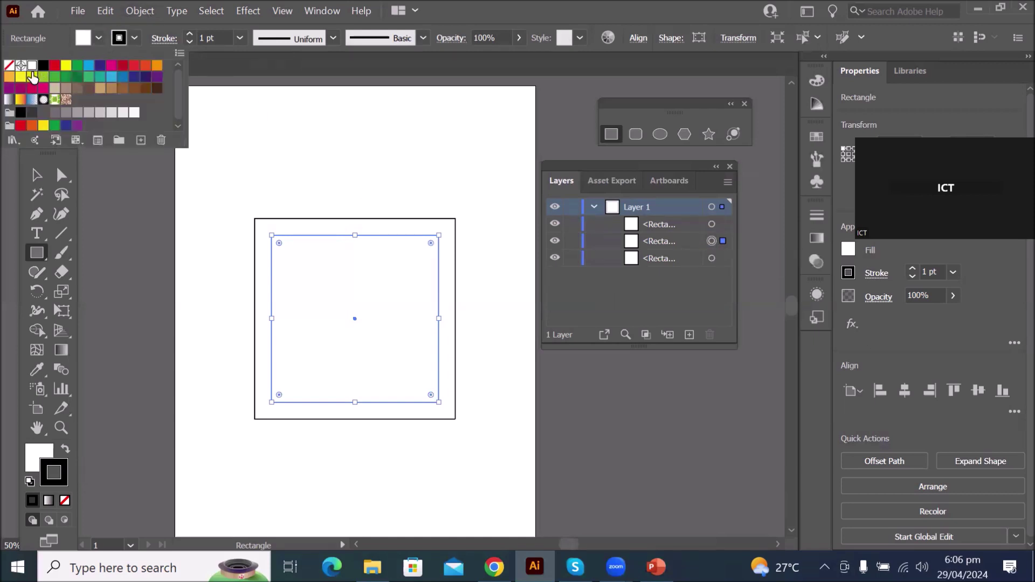
{"action": "left_click", "coordinate": [9, 65]}
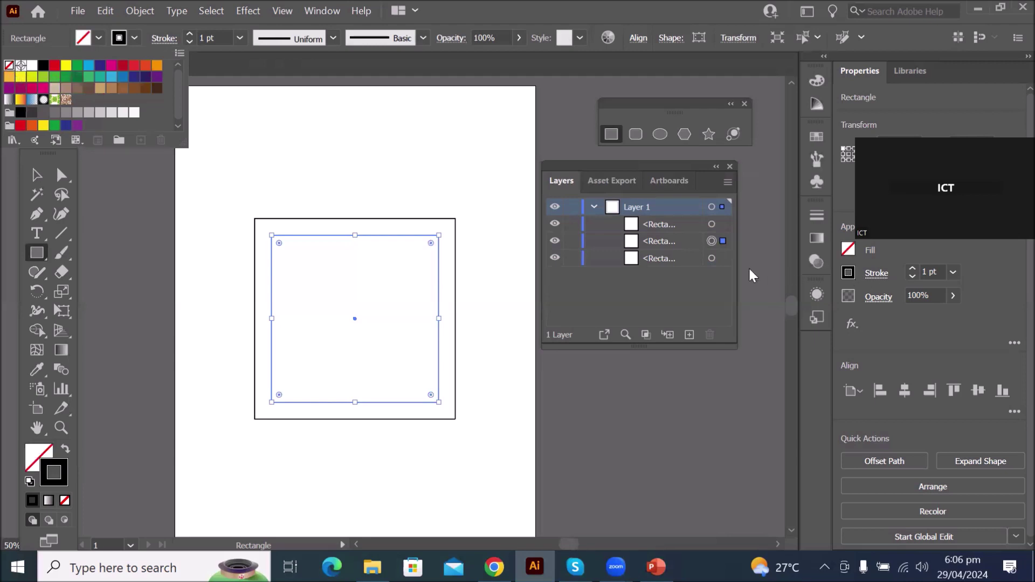
Delete the duplicate 100 mm square that lies lowest in the stacking order of Layer 1
{"action": "left_click", "coordinate": [724, 259]}
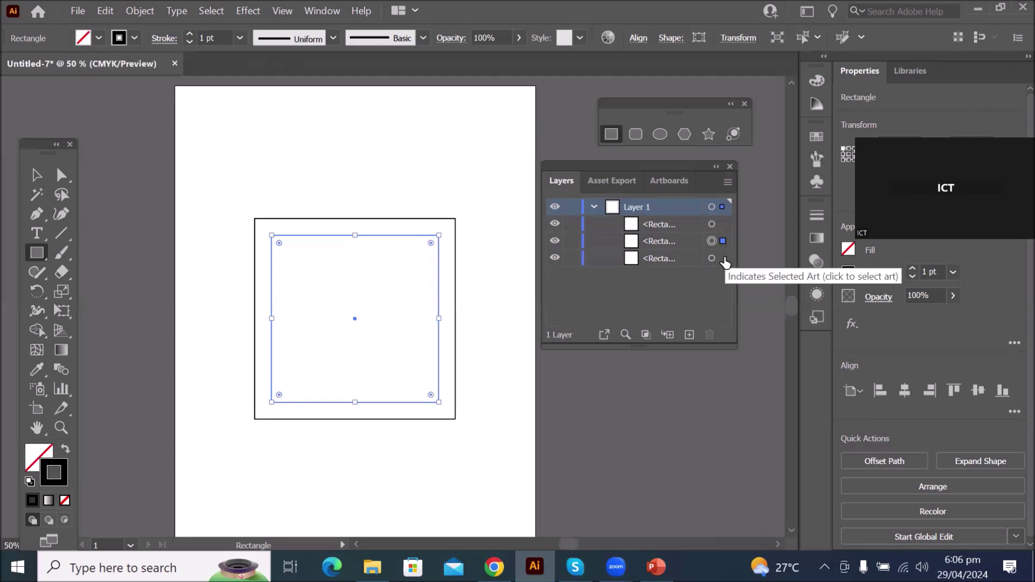
{"action": "left_click", "coordinate": [711, 261]}
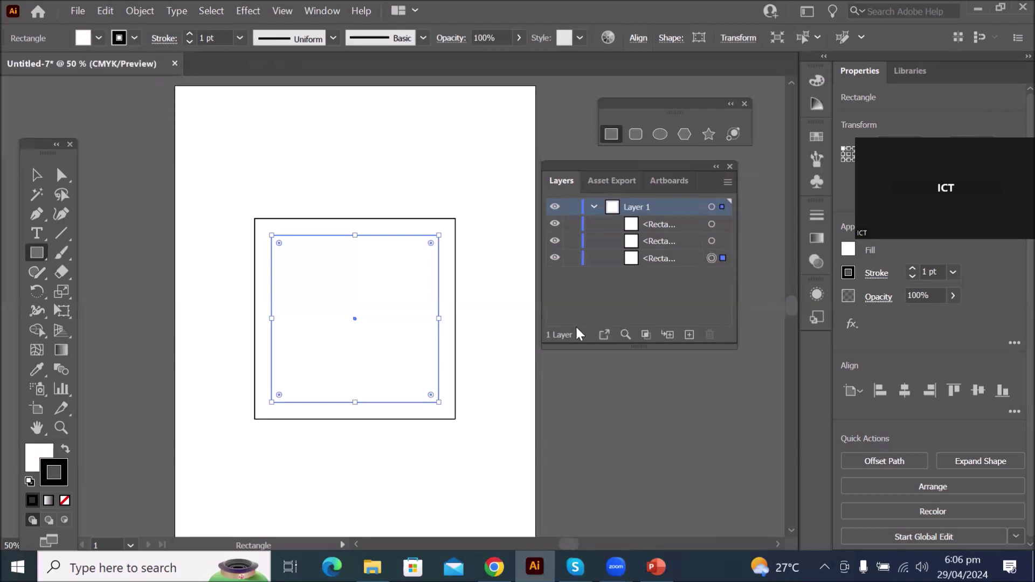
{"action": "scroll", "coordinate": [467, 337], "scroll_direction": "down", "scroll_amount": 3}
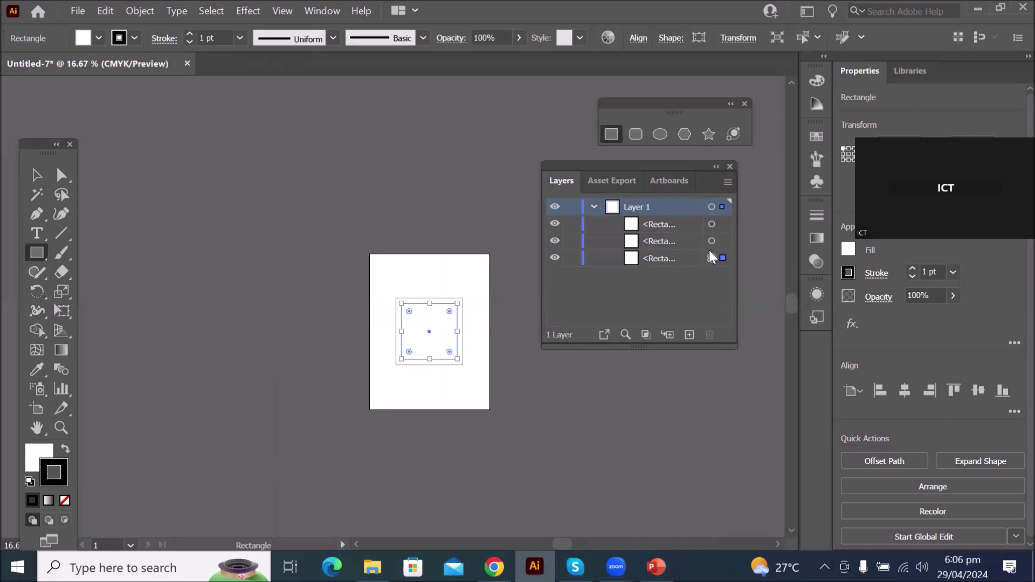
{"action": "key", "text": "slash"}
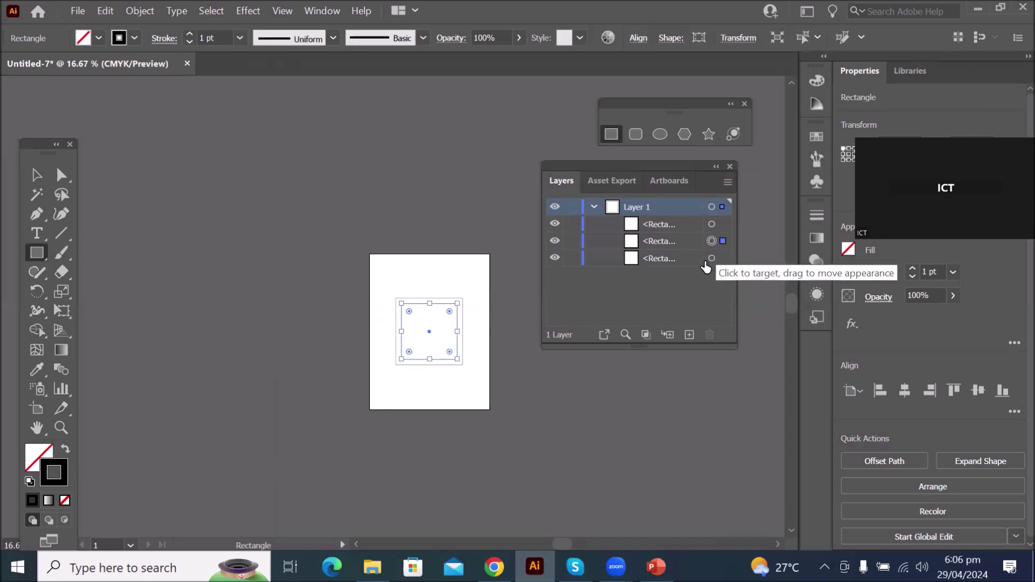
{"action": "key", "text": "ctrl+z"}
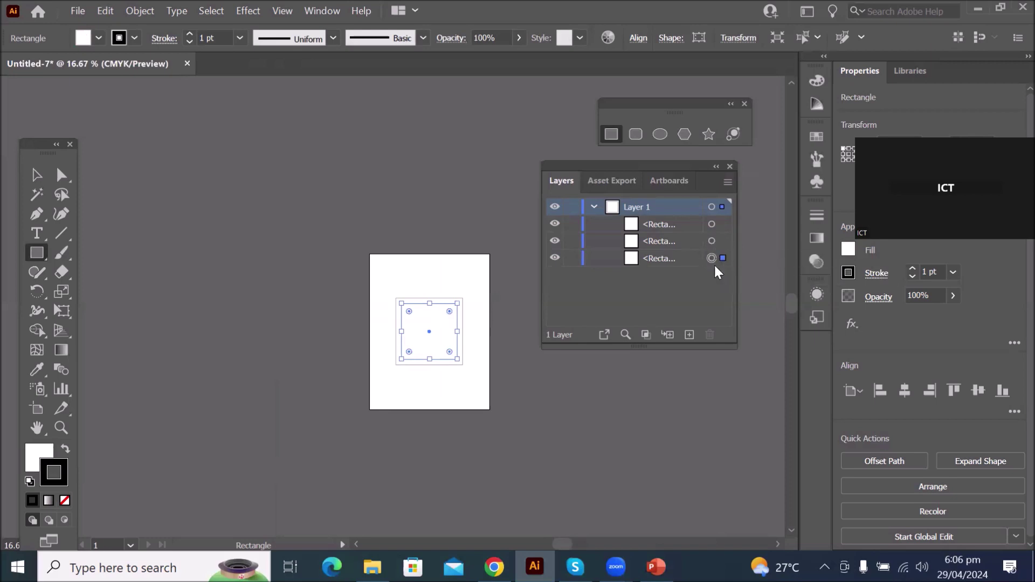
{"action": "left_click", "coordinate": [638, 257]}
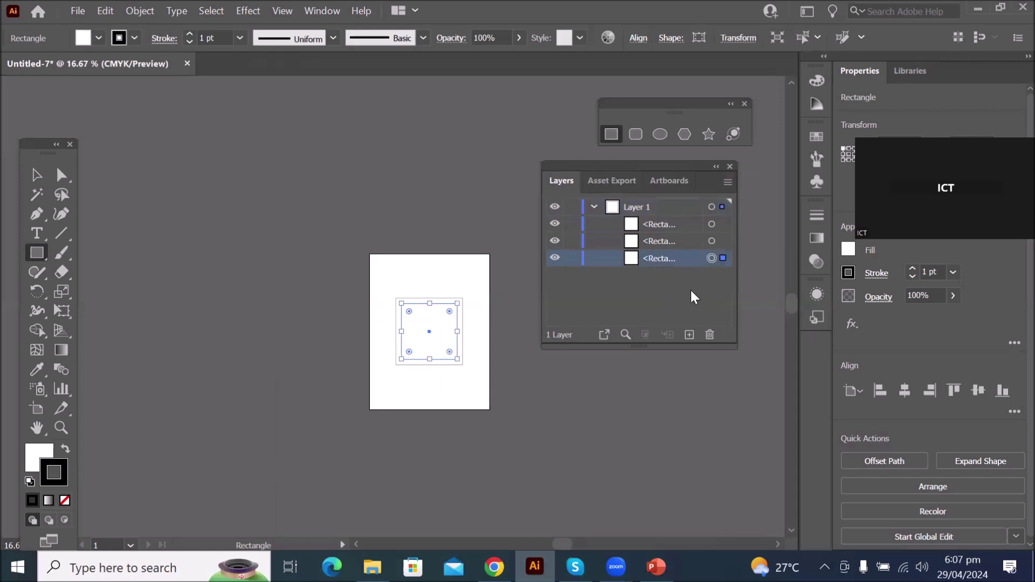
{"action": "left_click", "coordinate": [710, 334]}
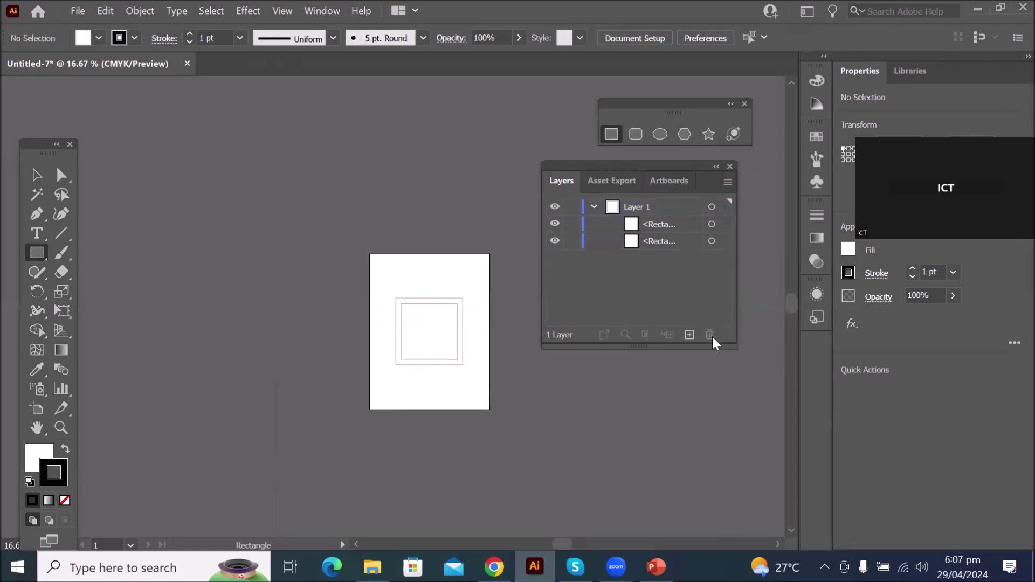
With nothing selected, set the fill for new shapes to None, the stroke color to red and the stroke weight to 5 pt
{"action": "scroll", "coordinate": [520, 413], "scroll_direction": "up", "scroll_amount": 1}
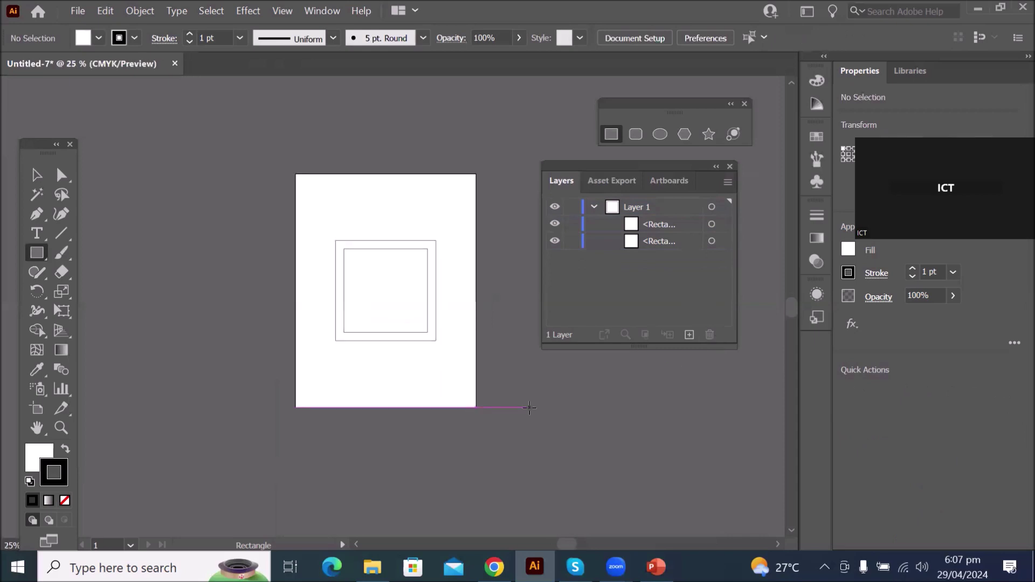
{"action": "scroll", "coordinate": [529, 408], "scroll_direction": "up", "scroll_amount": 1}
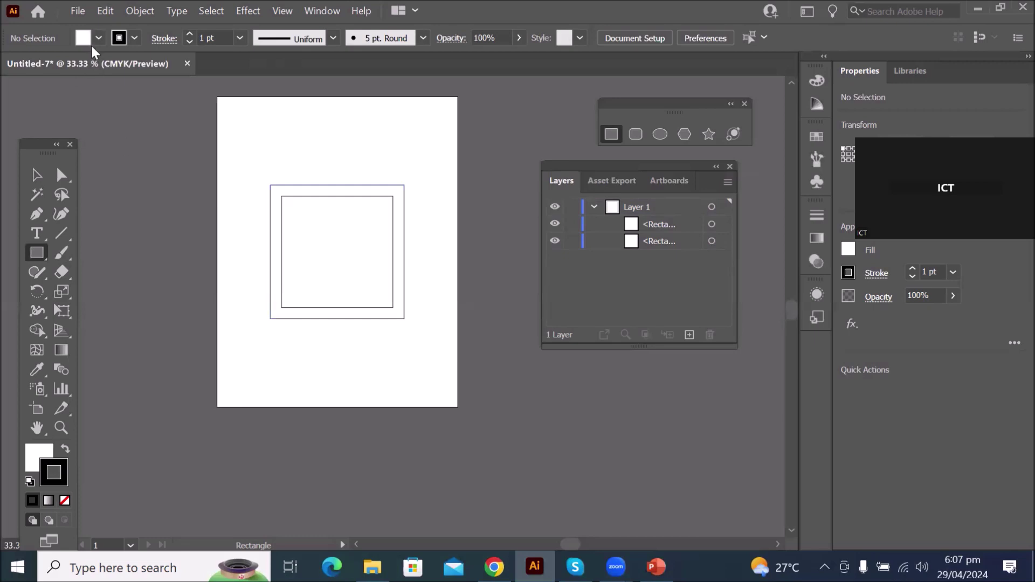
{"action": "left_click", "coordinate": [134, 37]}
{"action": "left_click", "coordinate": [135, 37]}
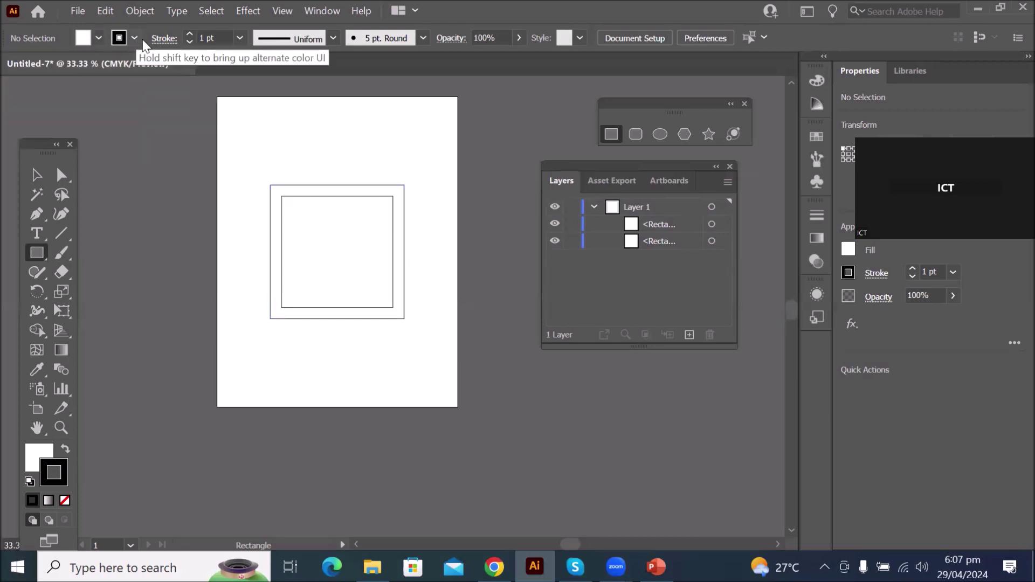
{"action": "left_click", "coordinate": [195, 38]}
{"action": "left_click_drag", "start_coordinate": [218, 38], "coordinate": [195, 39]}
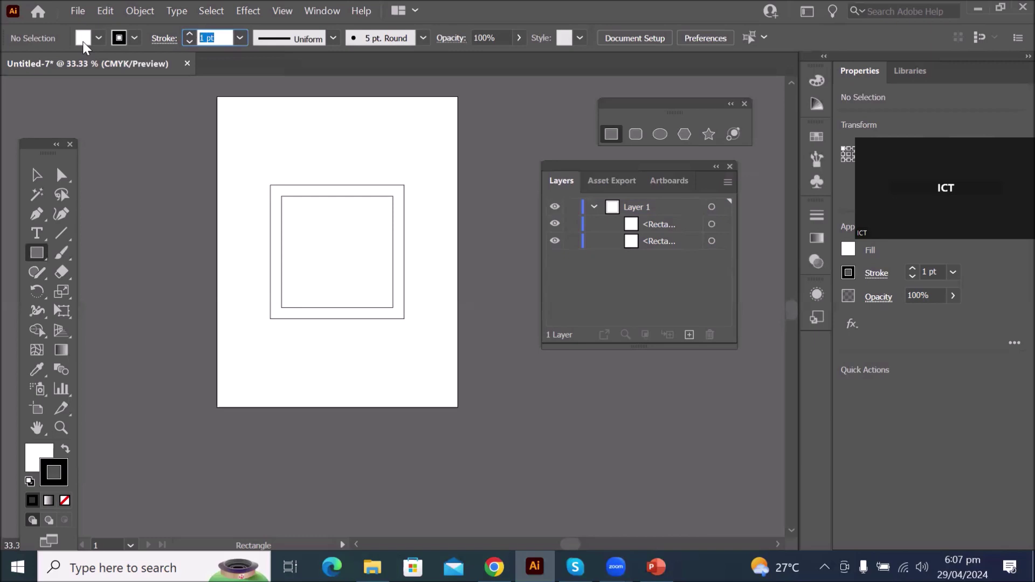
{"action": "left_click", "coordinate": [98, 38]}
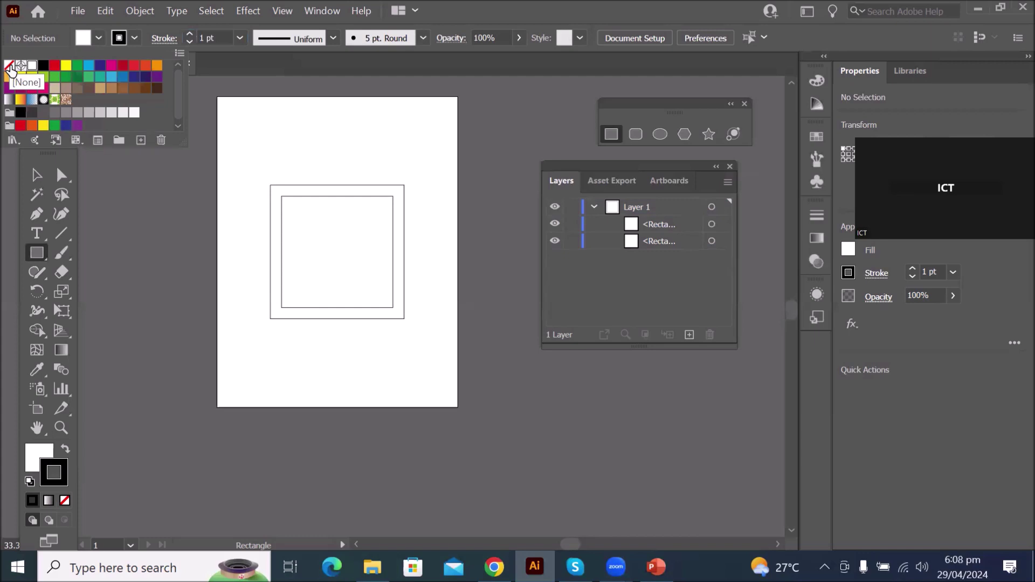
{"action": "left_click", "coordinate": [9, 66]}
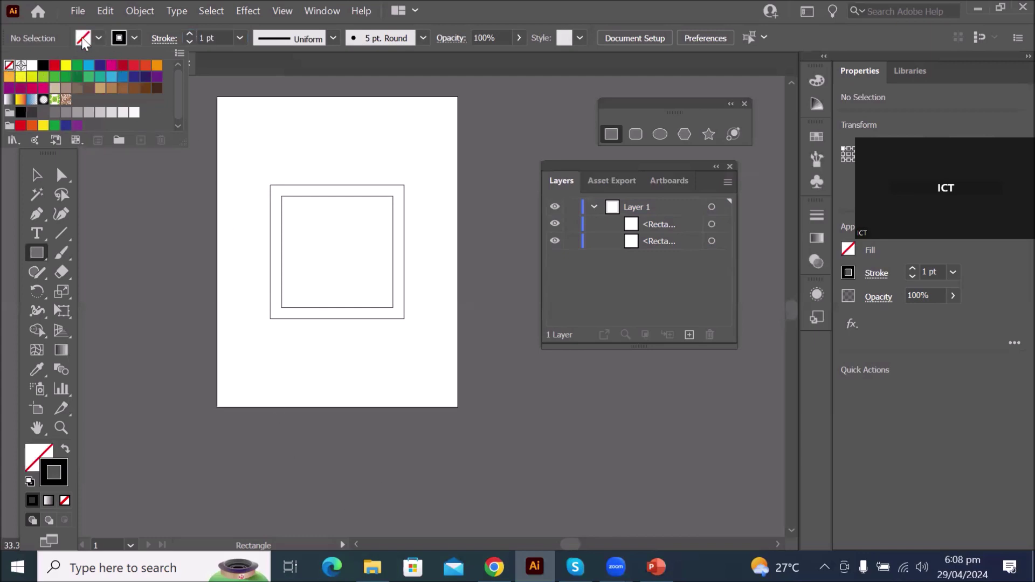
{"action": "left_click", "coordinate": [134, 38]}
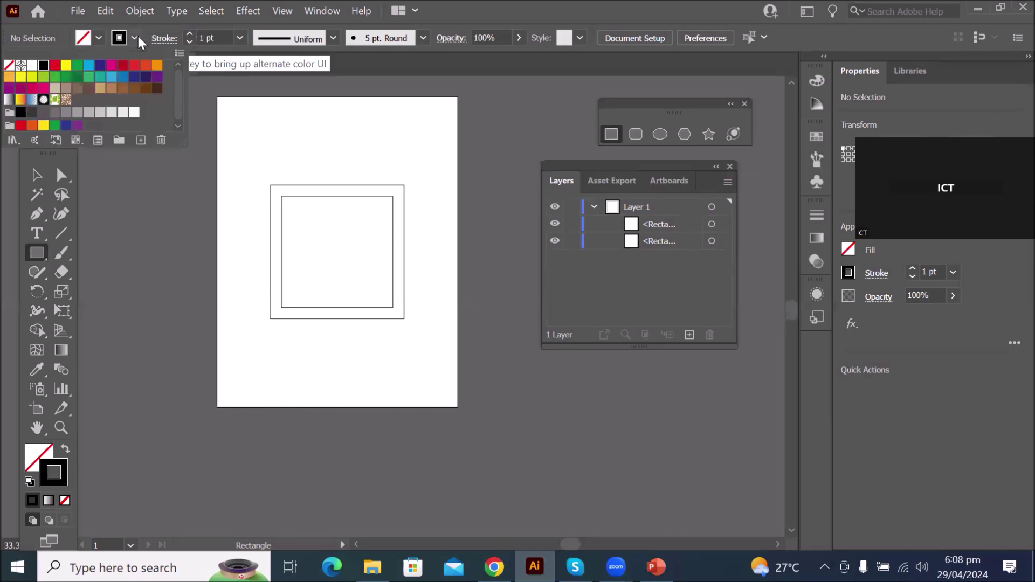
{"action": "left_click", "coordinate": [54, 66]}
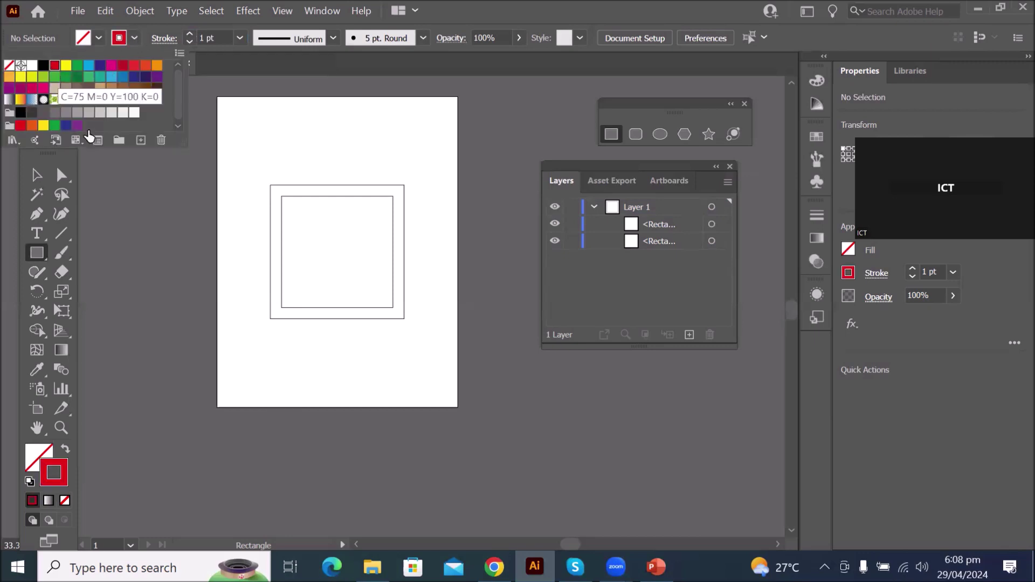
{"action": "left_click", "coordinate": [189, 33]}
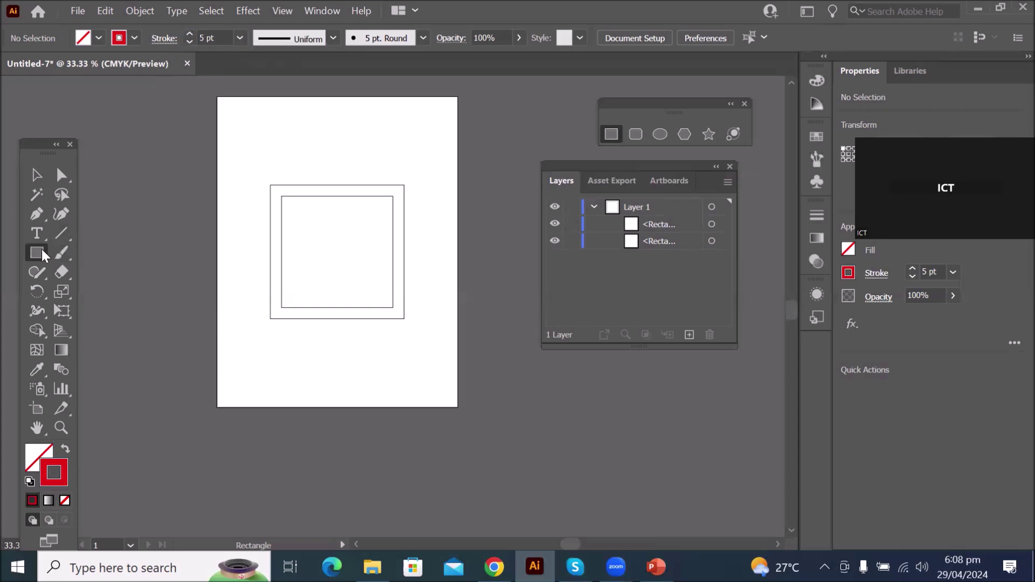
Create a 150 × 150 mm square centered on the existing squares' center point with the Rectangle tool
{"action": "left_click", "coordinate": [336, 251]}
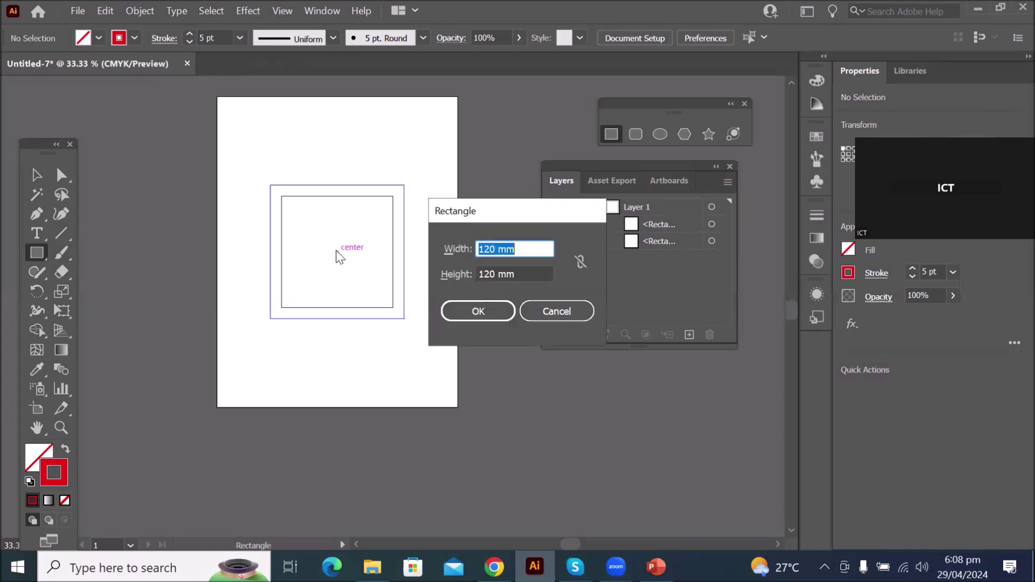
{"action": "left_click", "coordinate": [495, 250]}
{"action": "key", "text": "BackSpace"}
{"action": "key", "text": "BackSpace"}
{"action": "type", "text": "50"}
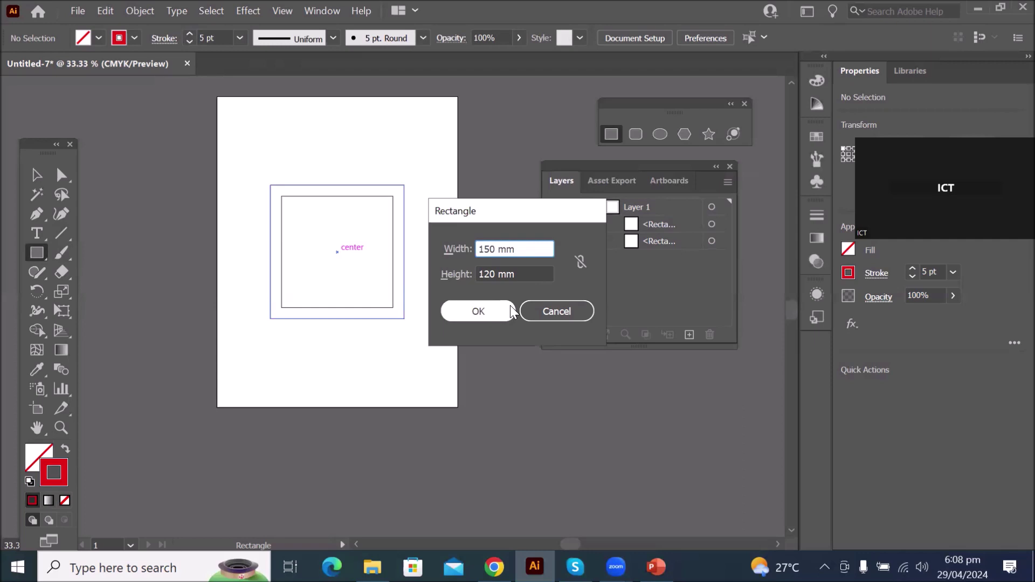
{"action": "left_click", "coordinate": [493, 269]}
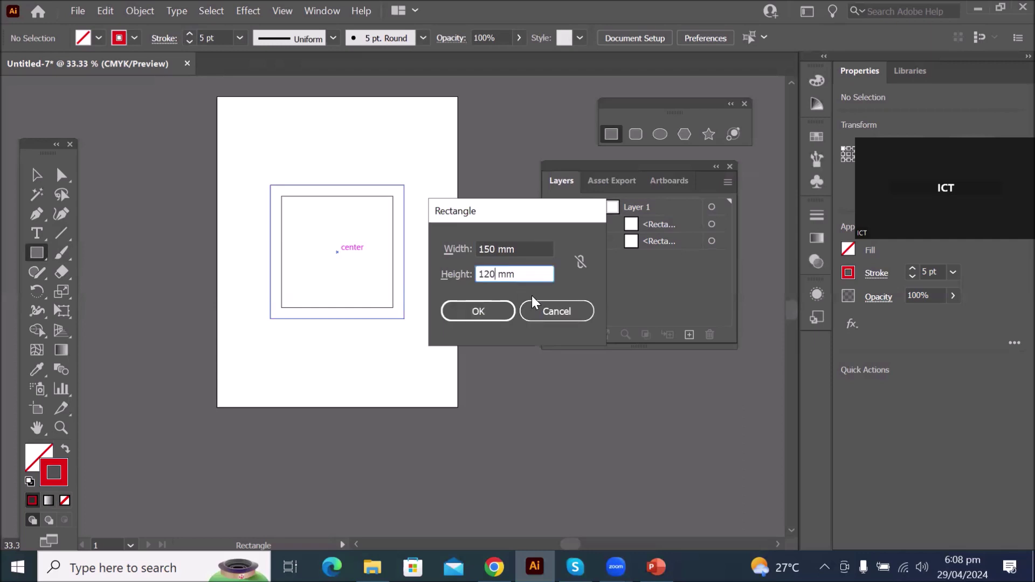
{"action": "key", "text": "BackSpace"}
{"action": "key", "text": "BackSpace"}
{"action": "type", "text": "50"}
{"action": "left_click", "coordinate": [481, 312]}
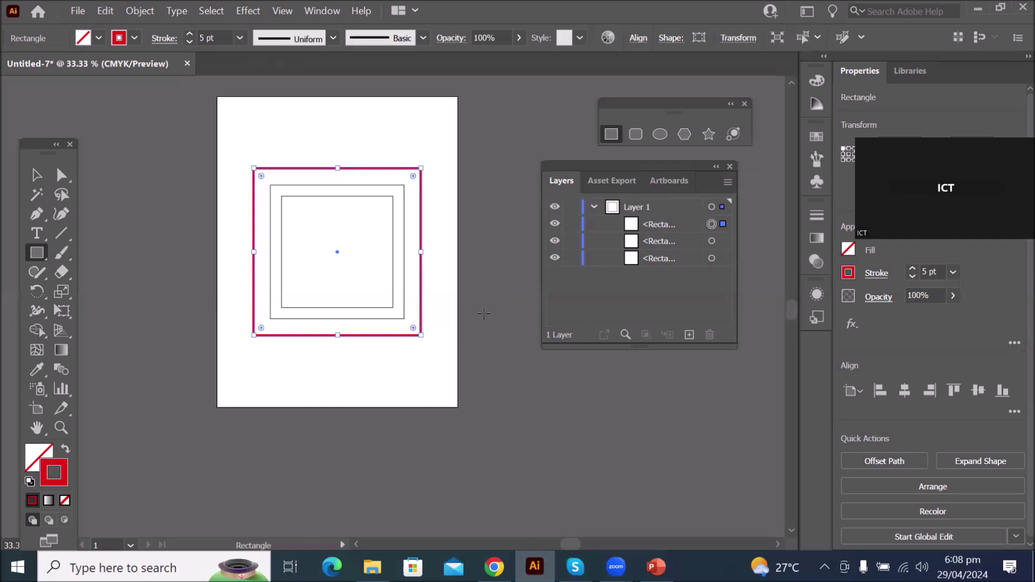
Set the stroke weight of the middle 120 mm square to 10 pt
{"action": "scroll", "coordinate": [388, 183], "scroll_direction": "up", "scroll_amount": 3}
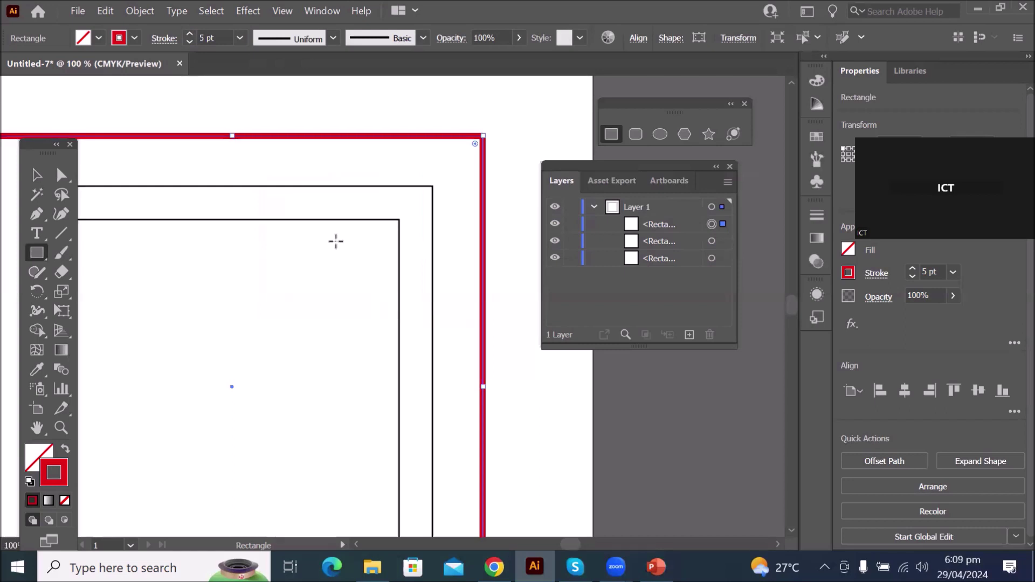
{"action": "left_click", "coordinate": [210, 37]}
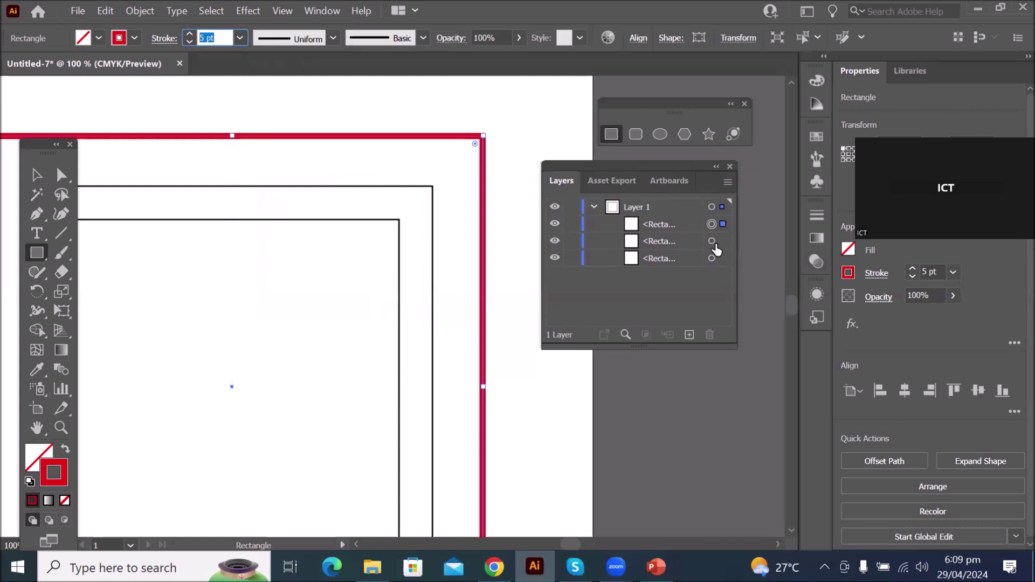
{"action": "left_click", "coordinate": [711, 241]}
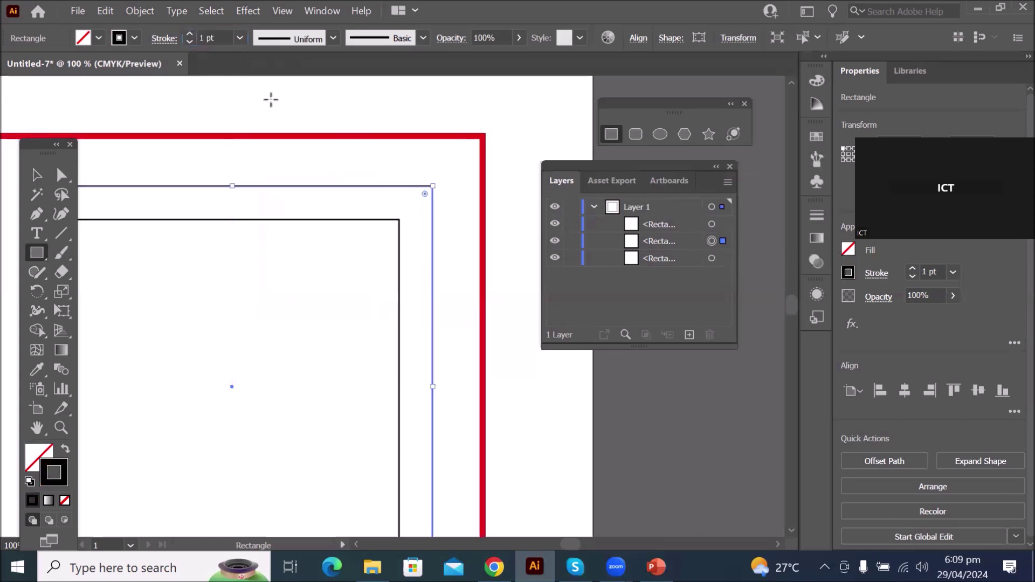
{"action": "left_click", "coordinate": [223, 37]}
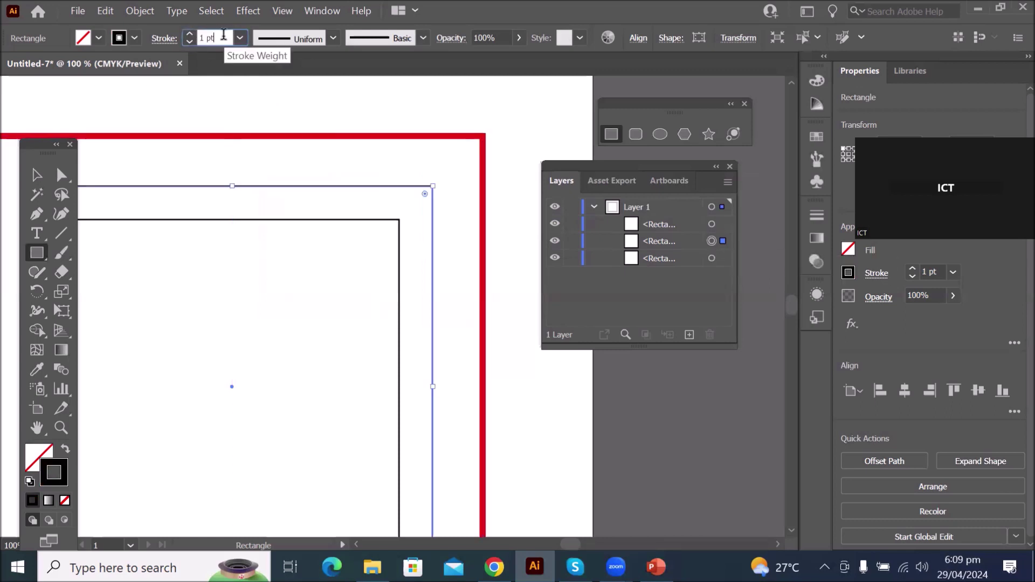
{"action": "left_click", "coordinate": [192, 35]}
{"action": "left_click", "coordinate": [192, 35]}
{"action": "left_click", "coordinate": [192, 35]}
{"action": "left_click", "coordinate": [192, 35]}
{"action": "left_click", "coordinate": [190, 35]}
{"action": "left_click", "coordinate": [189, 35]}
{"action": "left_click", "coordinate": [189, 34]}
{"action": "left_click", "coordinate": [190, 34]}
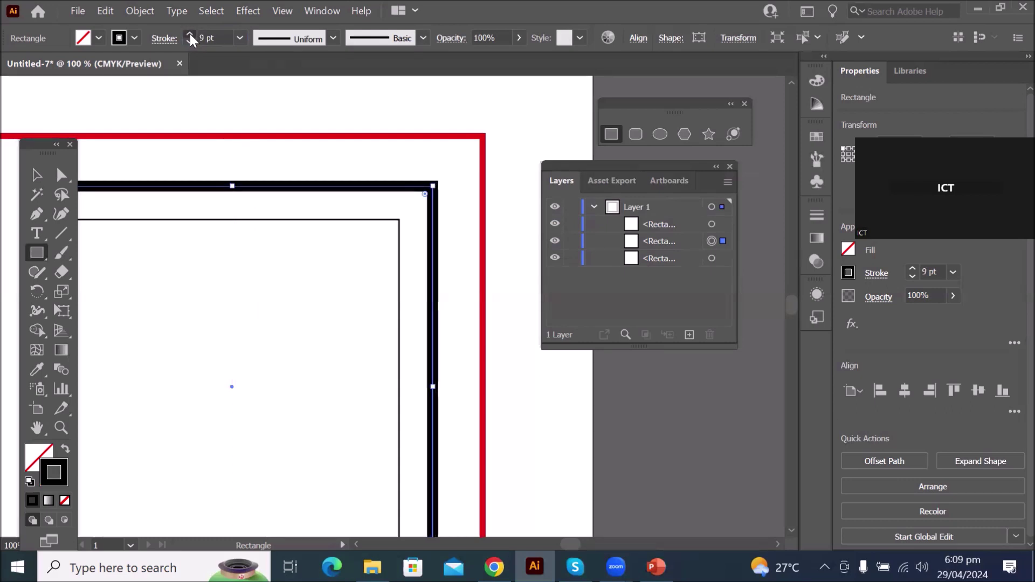
Set the stroke weight of the innermost 100 mm square to 11 pt
{"action": "left_click", "coordinate": [712, 258]}
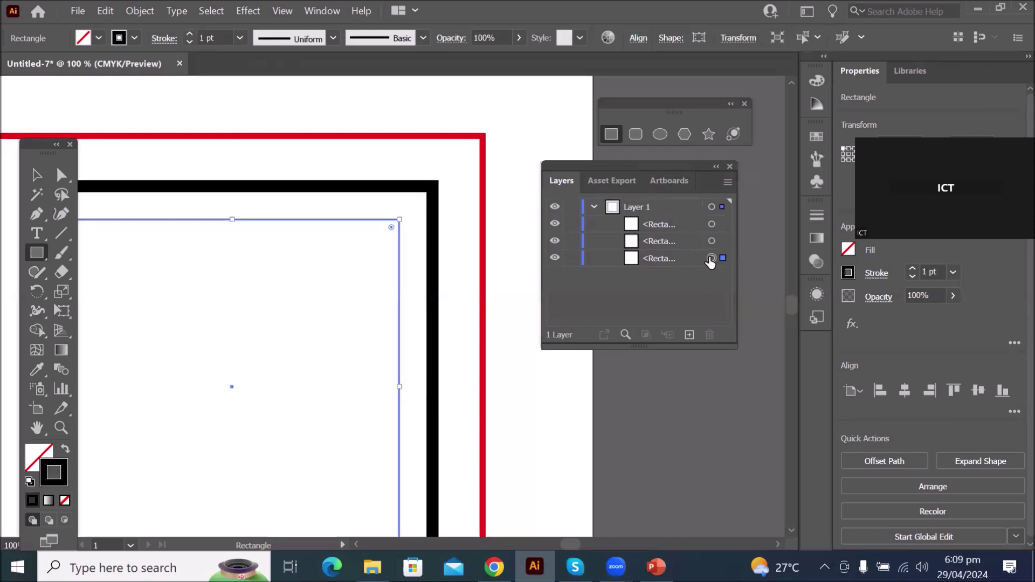
{"action": "left_click", "coordinate": [192, 34]}
{"action": "left_click", "coordinate": [192, 34]}
{"action": "left_click", "coordinate": [192, 34]}
{"action": "left_click", "coordinate": [192, 34]}
{"action": "left_click", "coordinate": [192, 34]}
{"action": "left_click", "coordinate": [191, 34]}
{"action": "left_click", "coordinate": [192, 34]}
{"action": "left_click", "coordinate": [192, 34]}
{"action": "left_click", "coordinate": [192, 34]}
{"action": "left_click", "coordinate": [192, 34]}
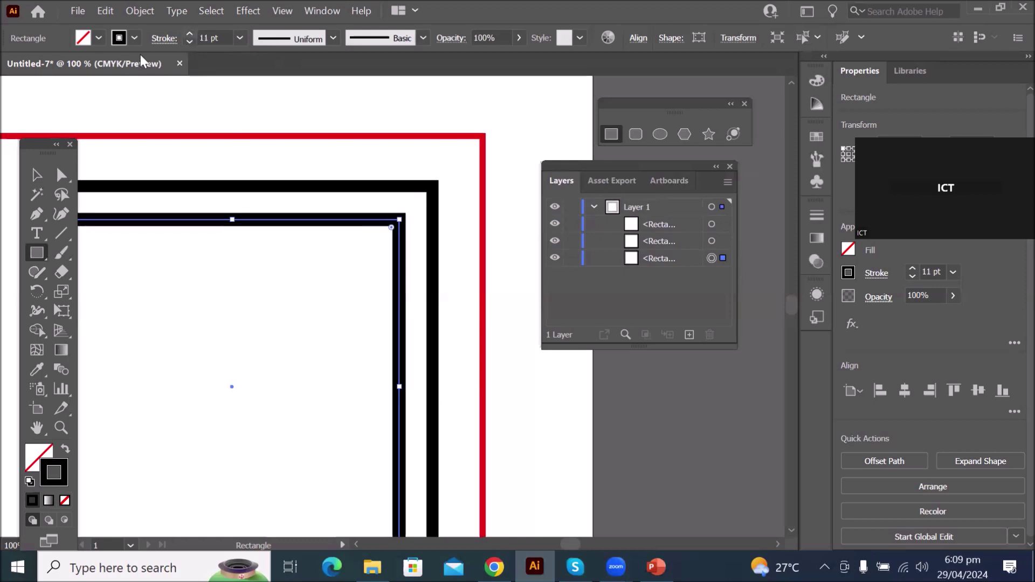
Set the stroke color of the innermost square to light blue and that of the middle square to green
{"action": "left_click", "coordinate": [124, 42]}
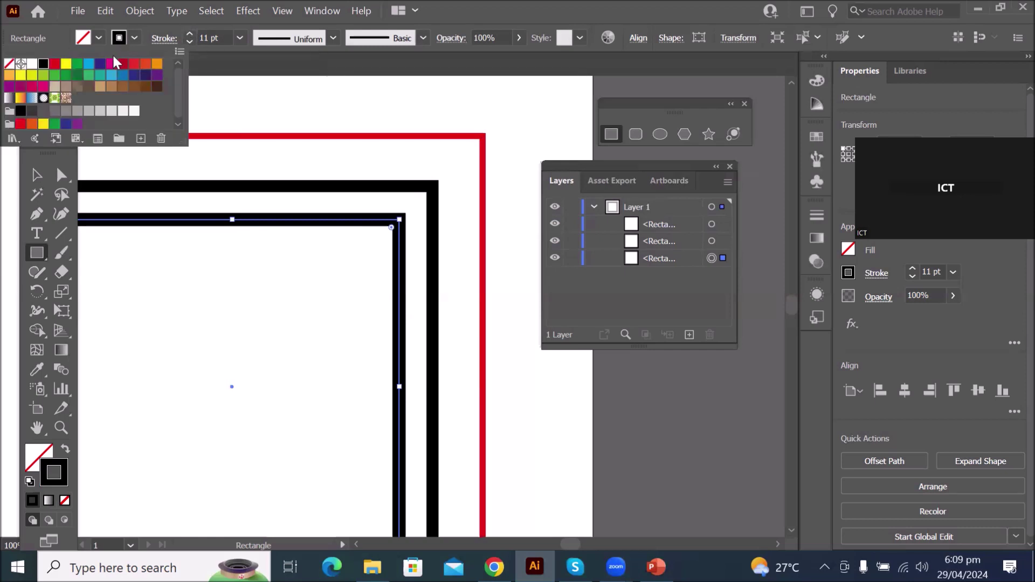
{"action": "left_click", "coordinate": [90, 64]}
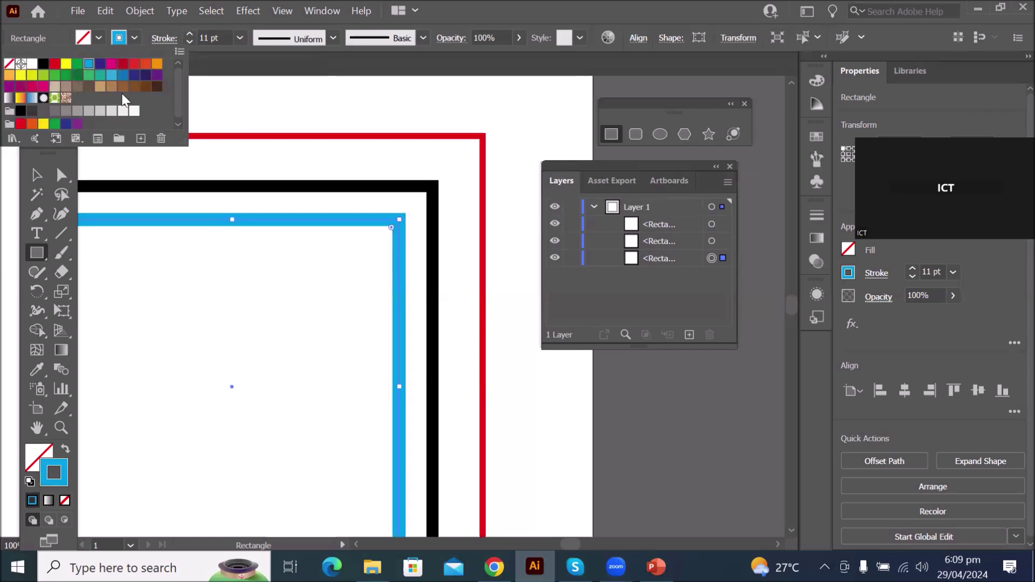
{"action": "left_click", "coordinate": [713, 242]}
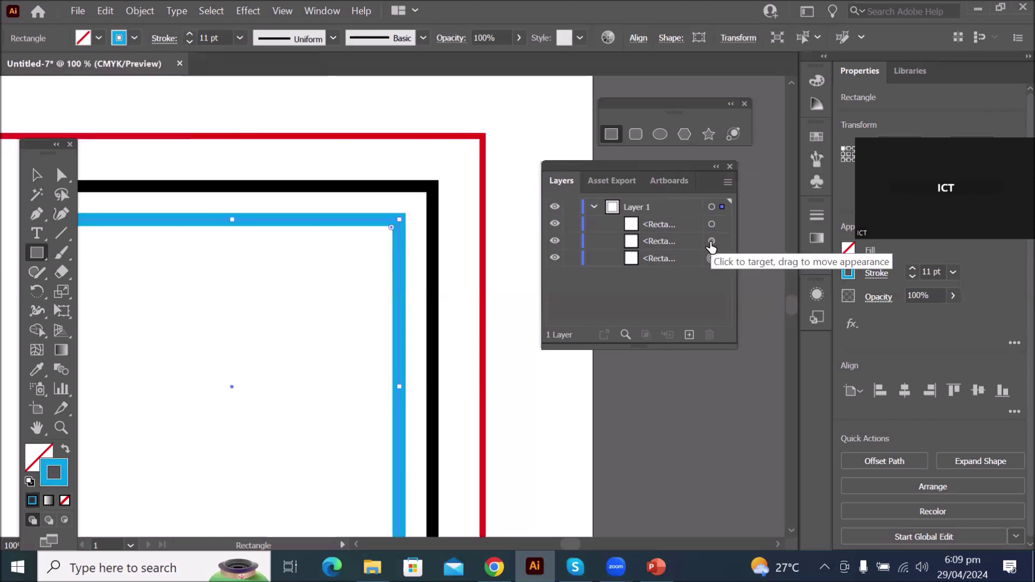
{"action": "left_click", "coordinate": [712, 241]}
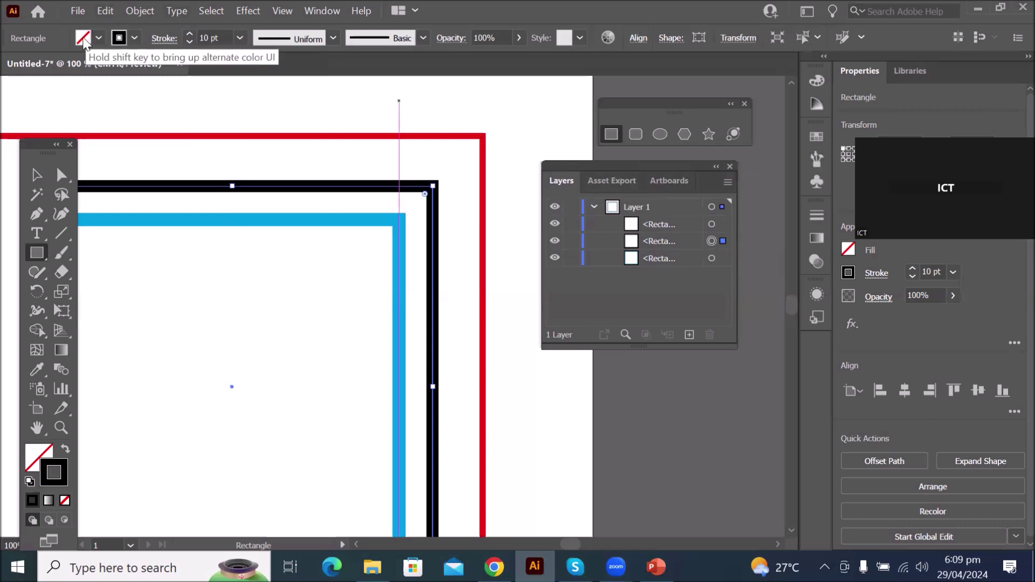
{"action": "left_click", "coordinate": [134, 36]}
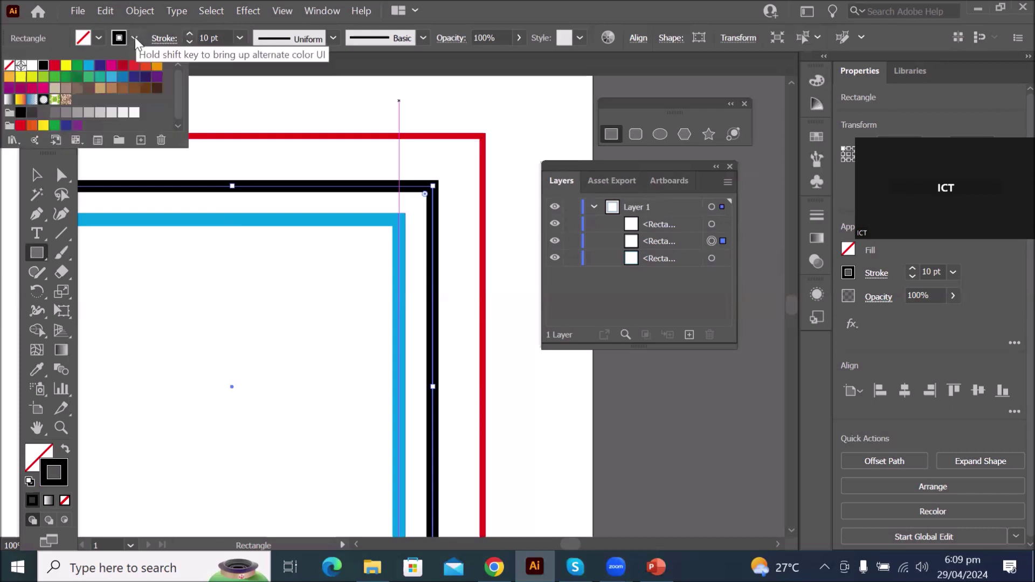
{"action": "left_click", "coordinate": [77, 66]}
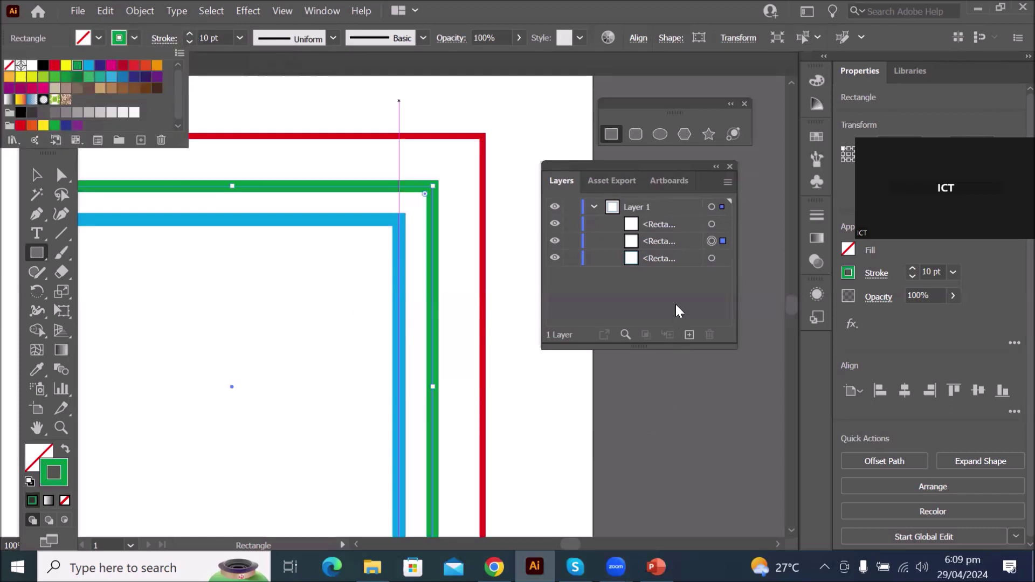
Try a yellow fill on the innermost blue-stroked square, and settle on a black fill
{"action": "left_click", "coordinate": [711, 259]}
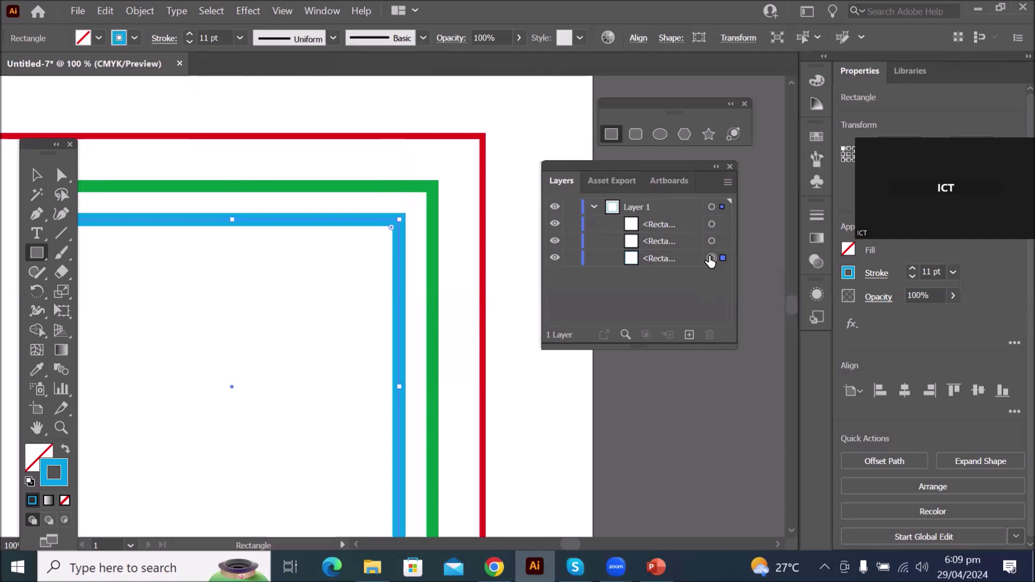
{"action": "left_click", "coordinate": [99, 37]}
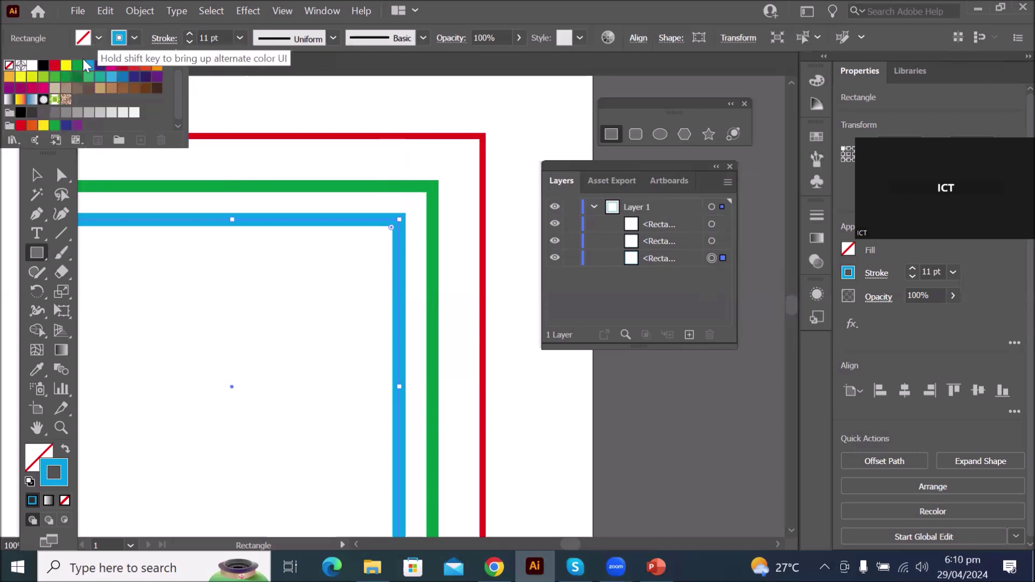
{"action": "left_click", "coordinate": [65, 65]}
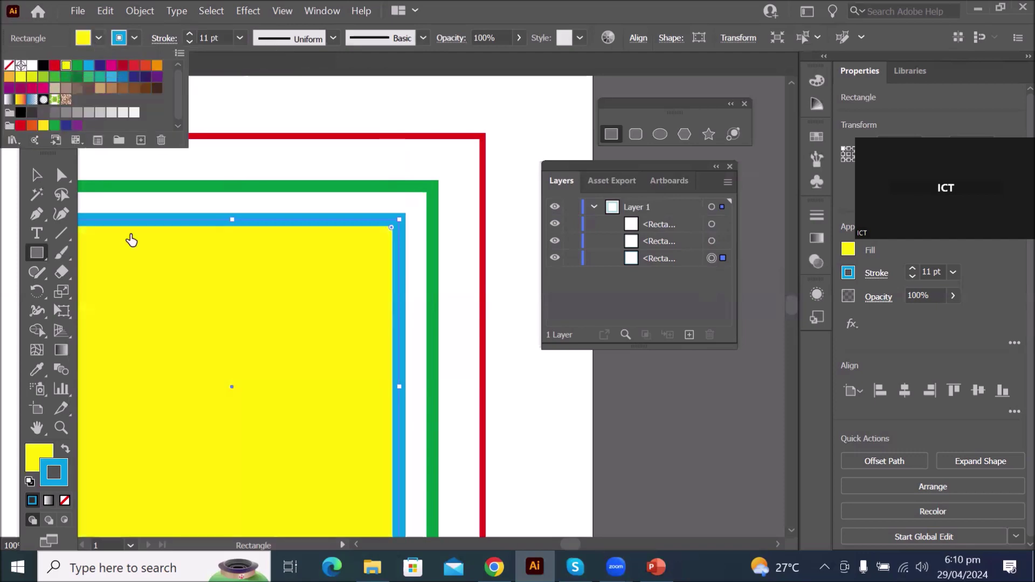
{"action": "left_click", "coordinate": [55, 65]}
{"action": "left_click", "coordinate": [44, 65]}
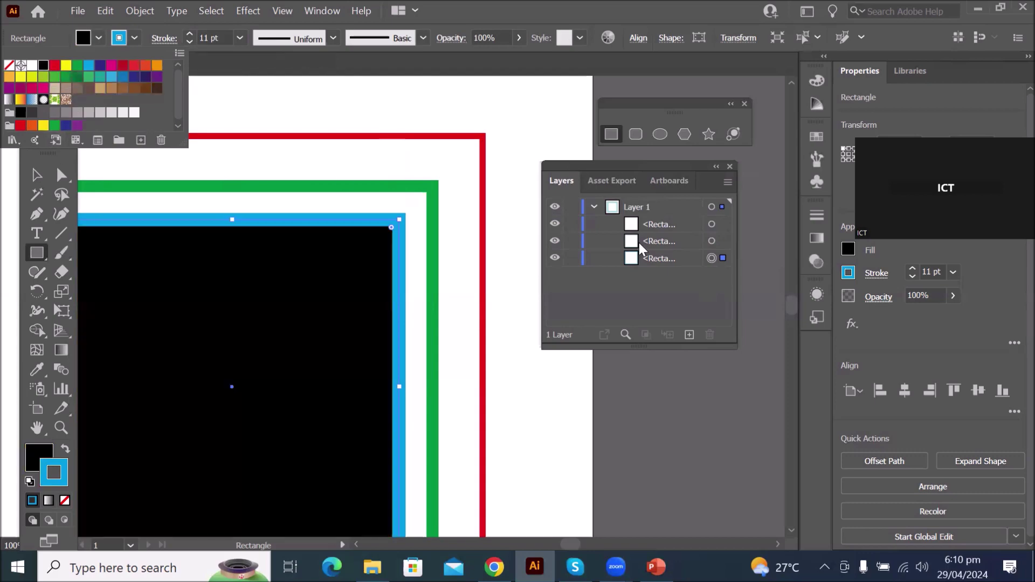
{"action": "left_click", "coordinate": [723, 259]}
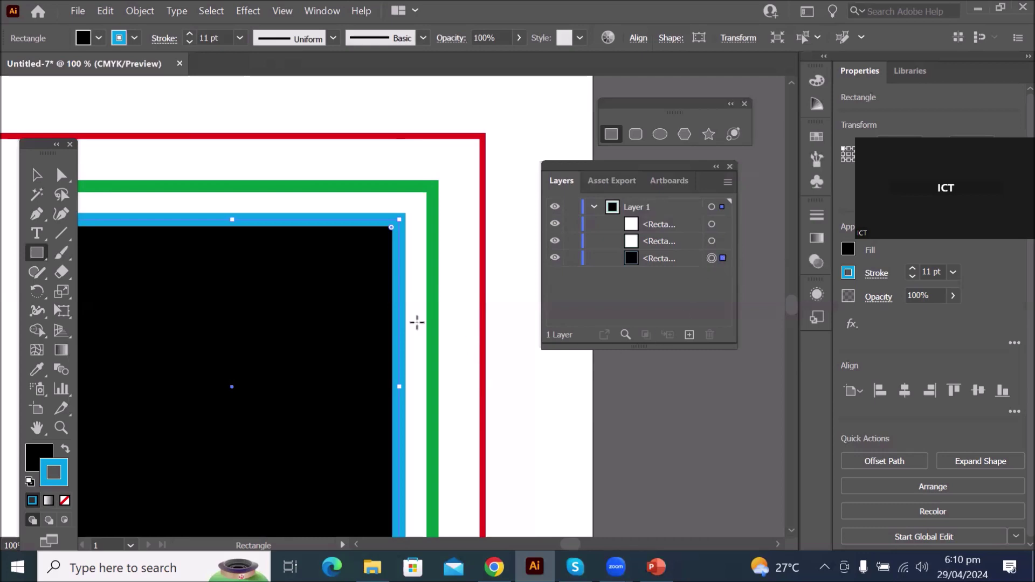
Delete the black-filled innermost square from Layer 1
{"action": "scroll", "coordinate": [417, 322], "scroll_direction": "down", "scroll_amount": 3}
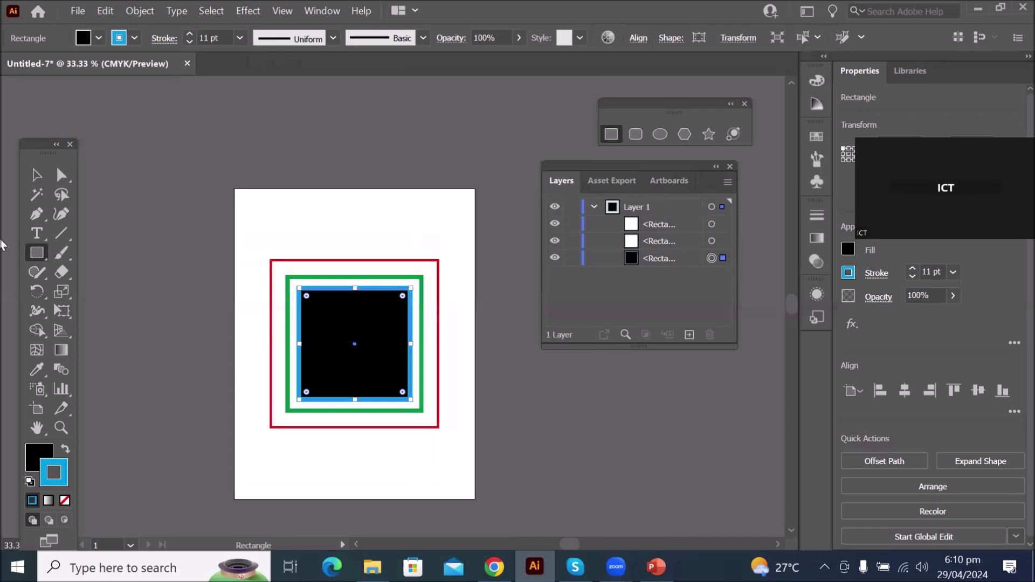
{"action": "left_click", "coordinate": [36, 257]}
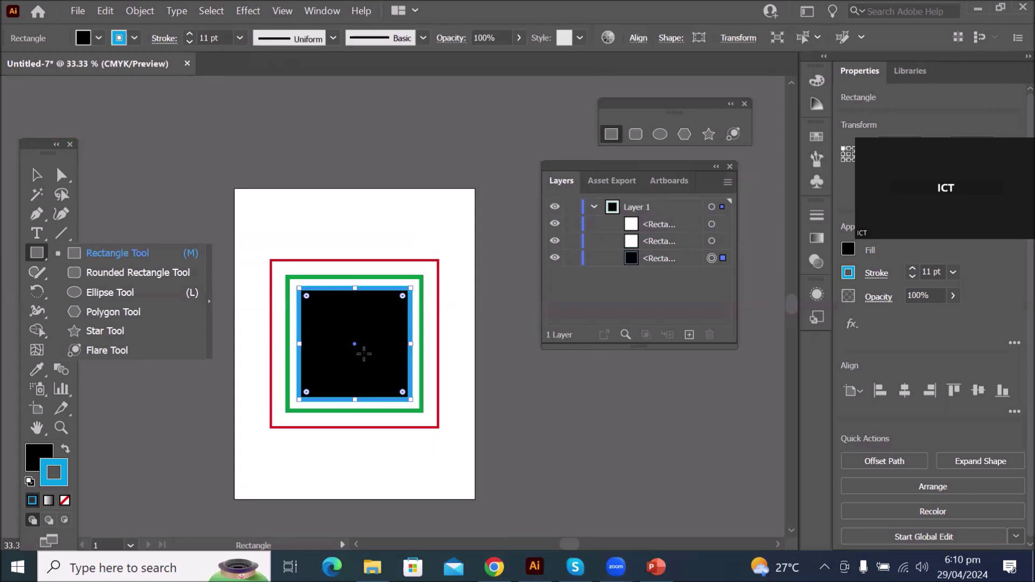
{"action": "left_click", "coordinate": [712, 226]}
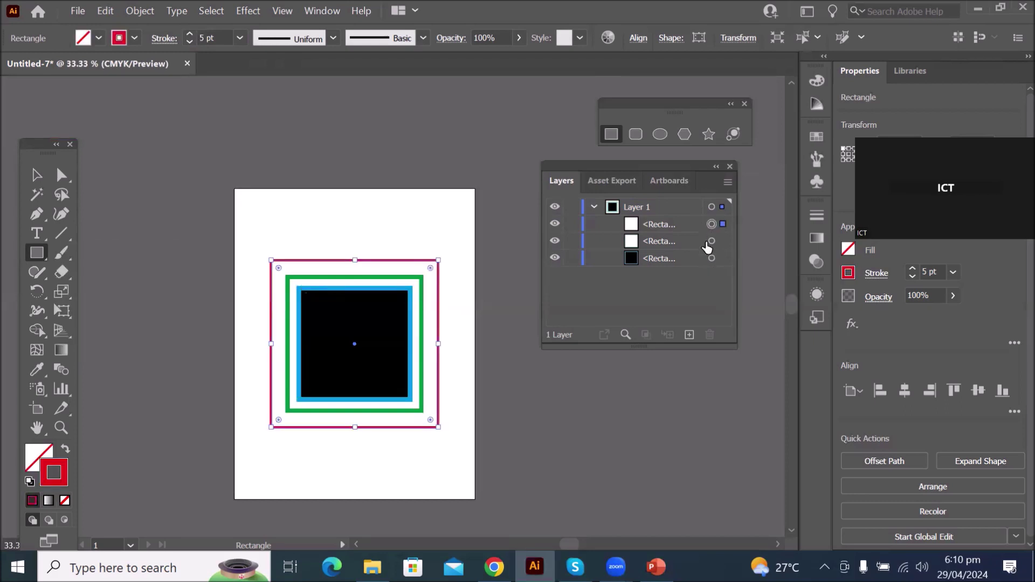
{"action": "left_click", "coordinate": [676, 226]}
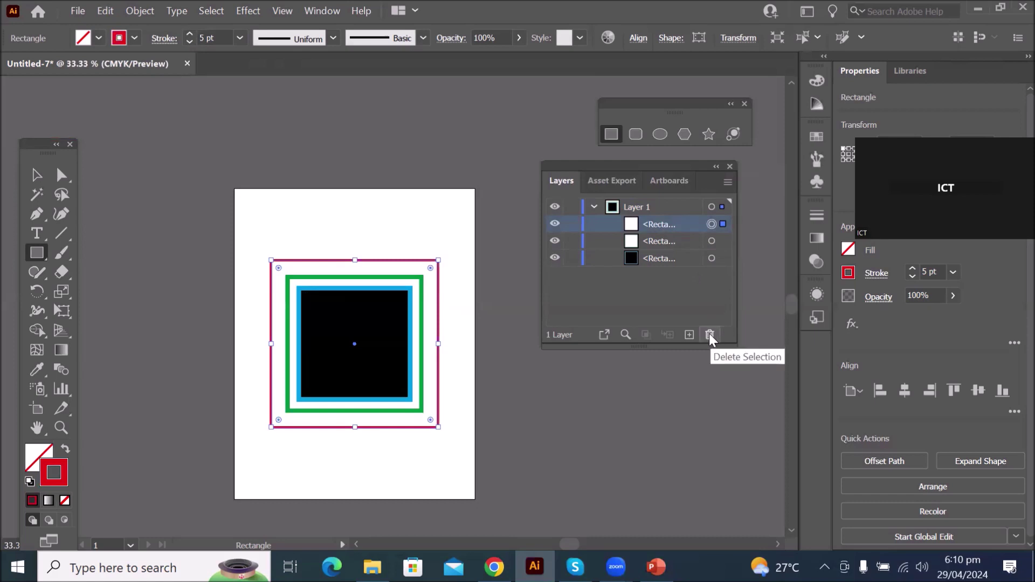
{"action": "left_click", "coordinate": [668, 241]}
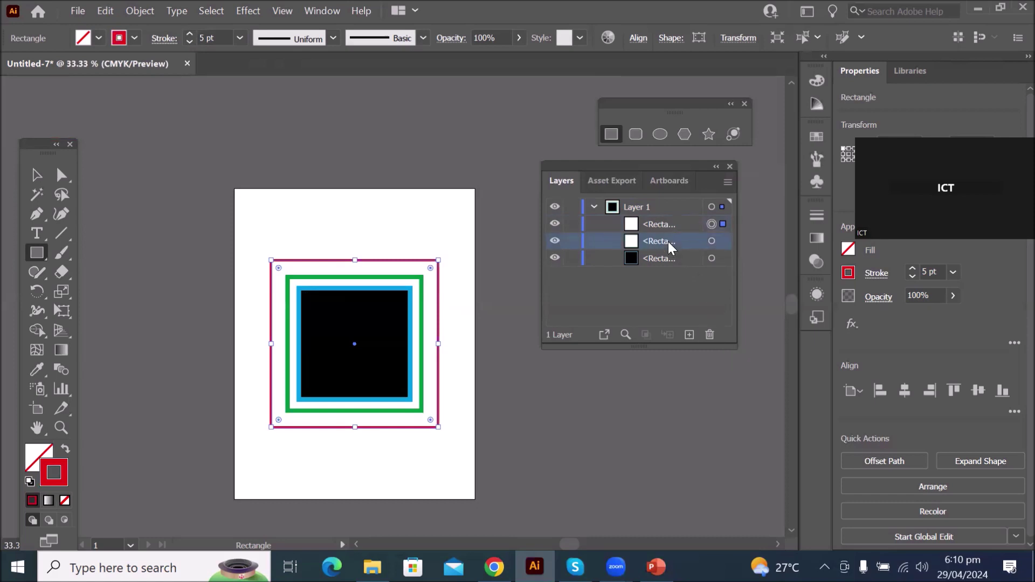
{"action": "left_click", "coordinate": [665, 260]}
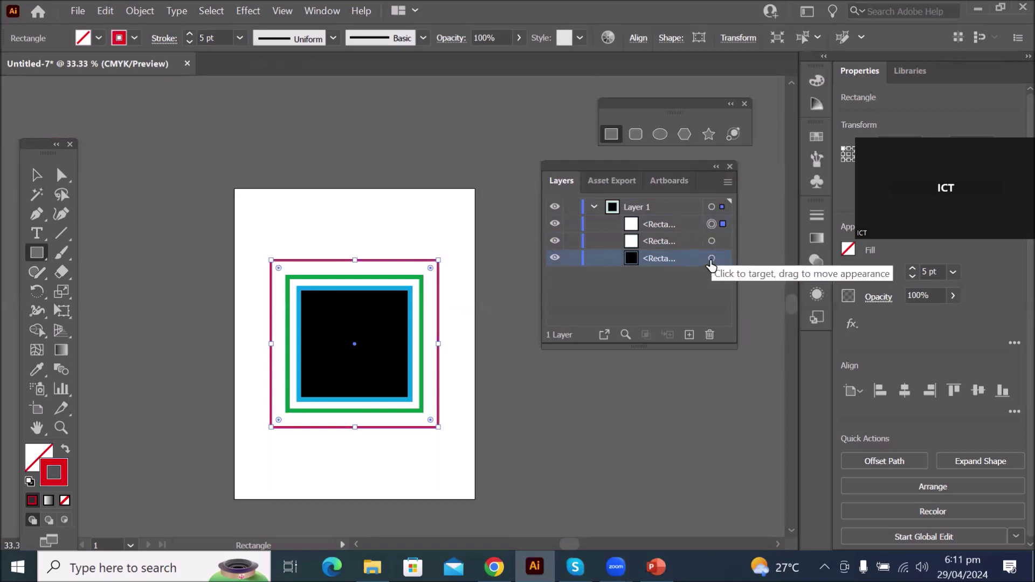
{"action": "key", "text": "ctrl+a"}
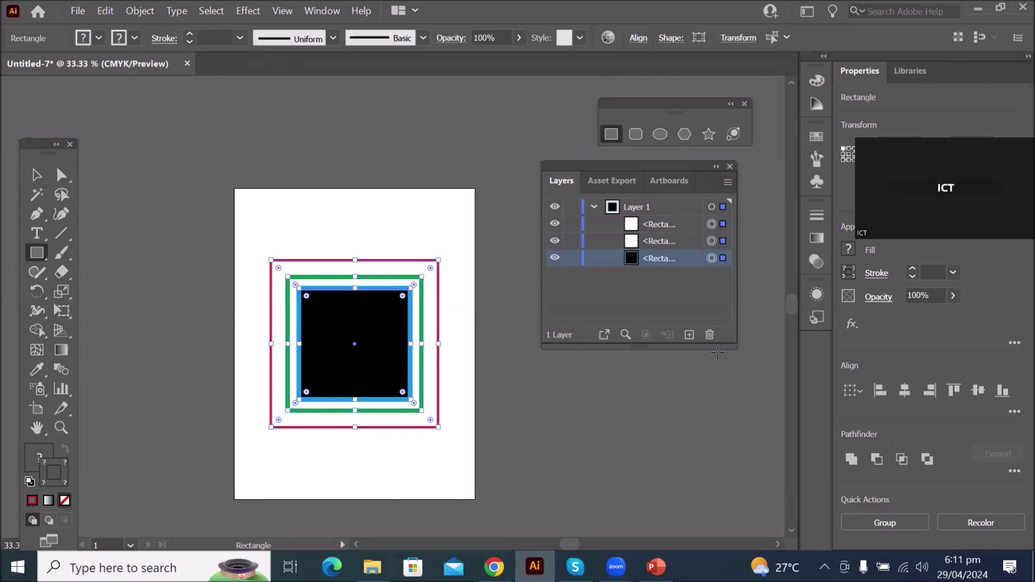
{"action": "left_click", "coordinate": [709, 335]}
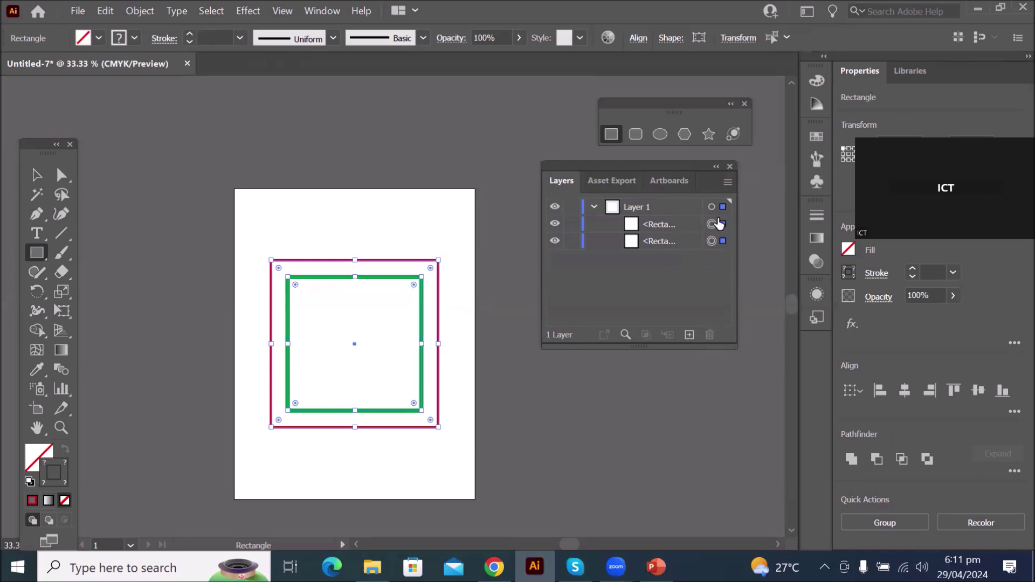
Clear the selection and delete only the green square from the artboard with the Selection tool
{"action": "left_click", "coordinate": [678, 221]}
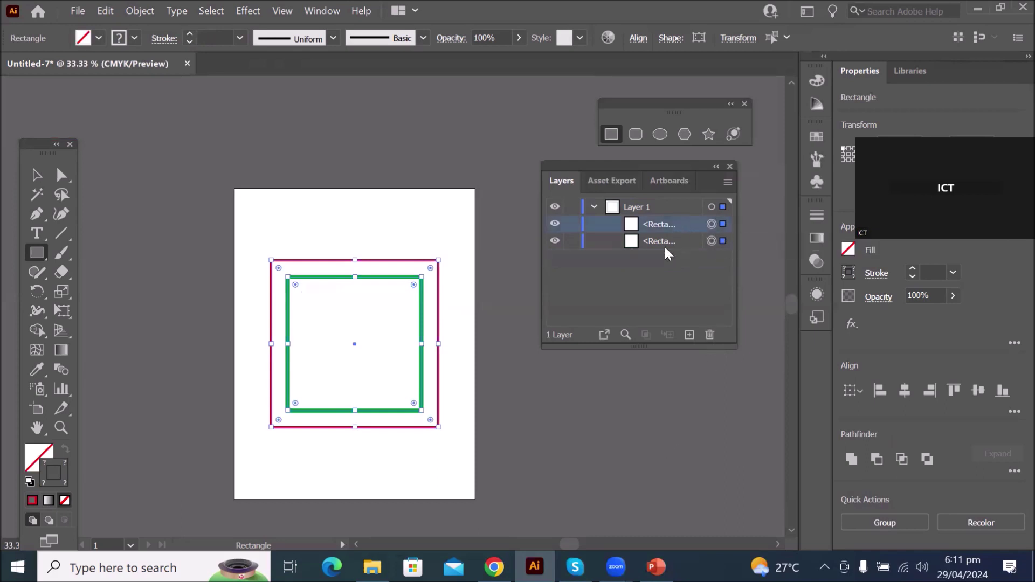
{"action": "left_click", "coordinate": [36, 175]}
{"action": "left_click_drag", "start_coordinate": [245, 225], "coordinate": [458, 452]}
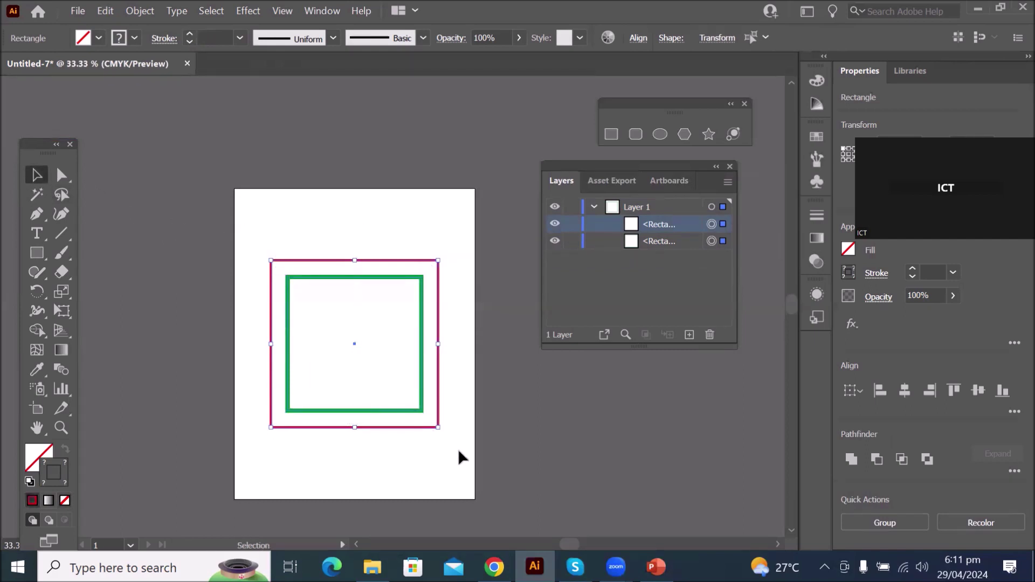
{"action": "left_click", "coordinate": [400, 221]}
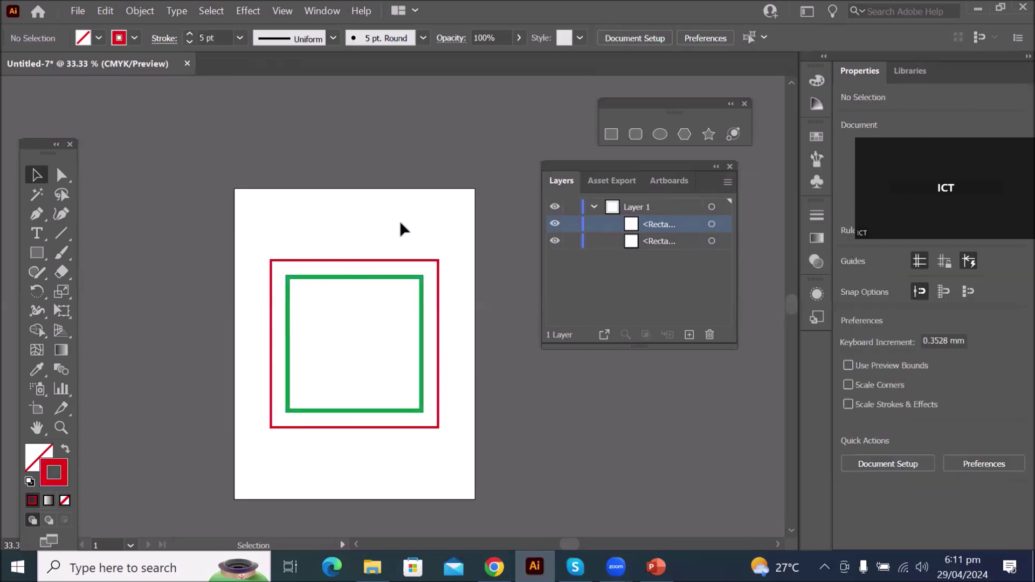
{"action": "left_click", "coordinate": [402, 283]}
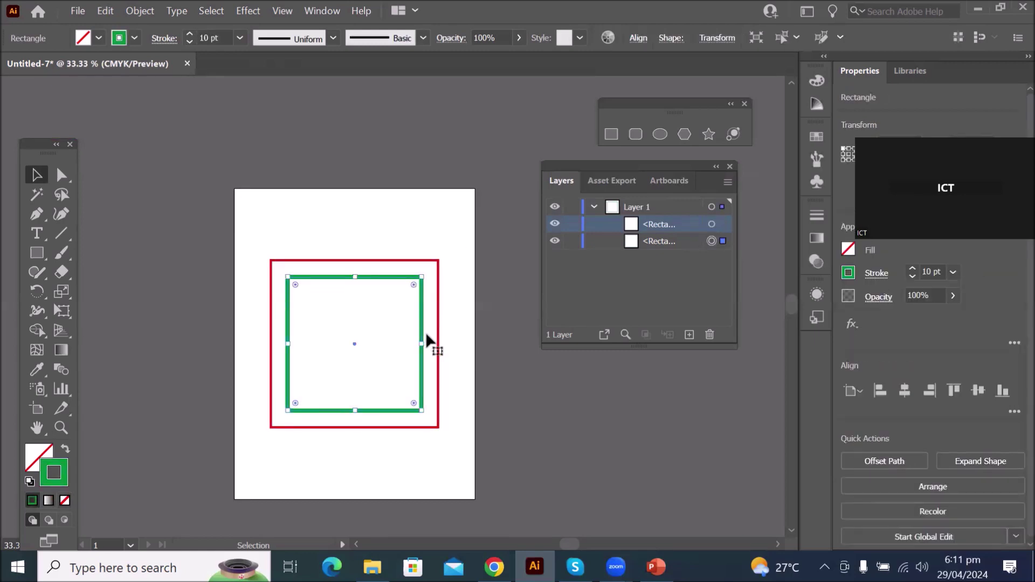
{"action": "key", "text": "Delete"}
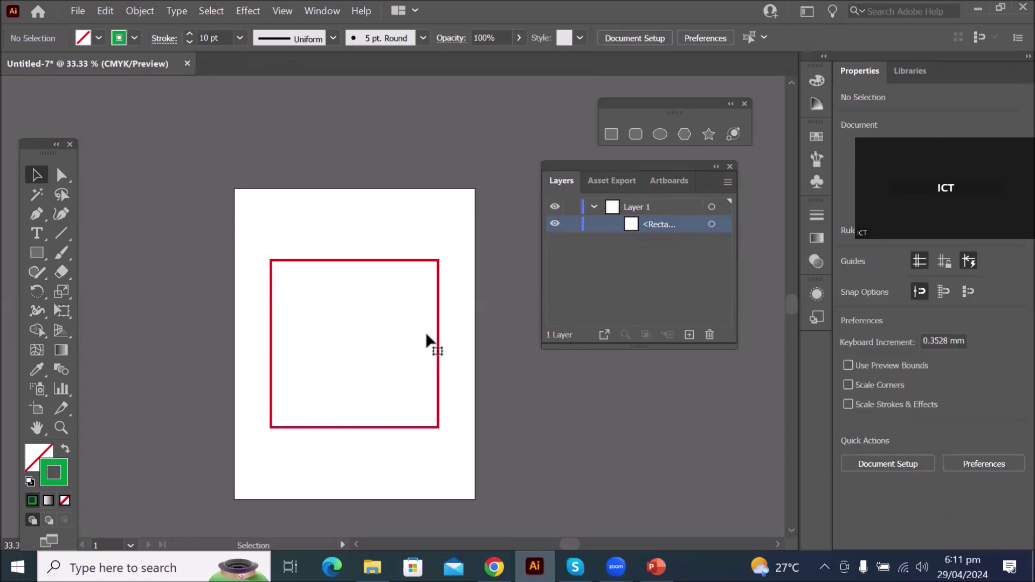
Delete the remaining large red square from the artboard
{"action": "left_click", "coordinate": [410, 261]}
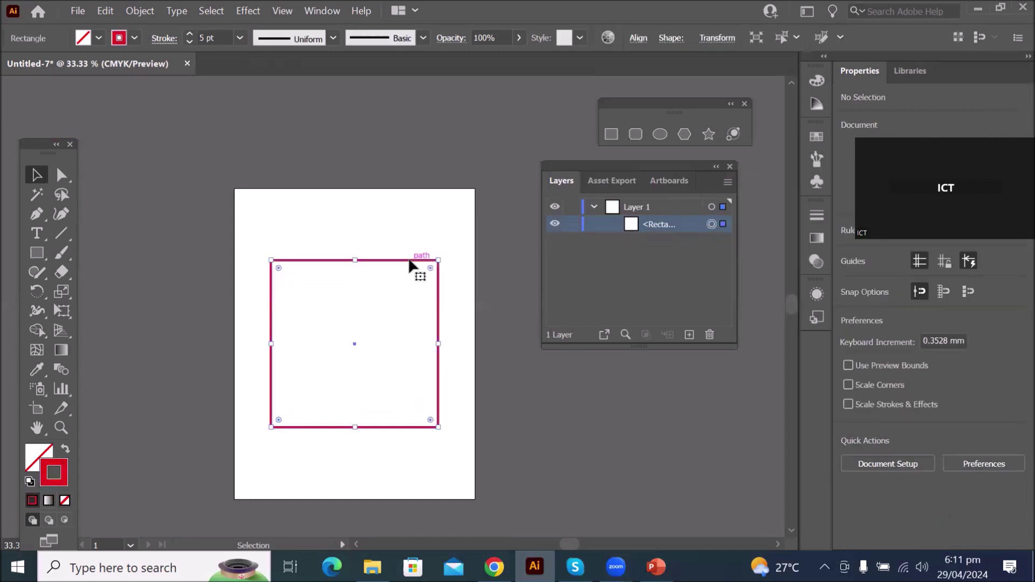
{"action": "left_click", "coordinate": [709, 336]}
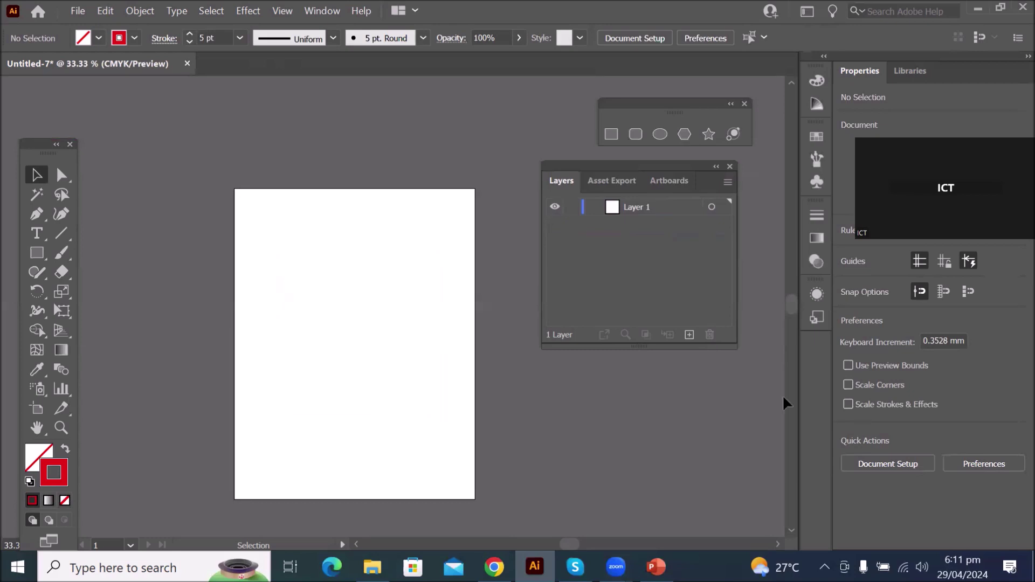
Draw a small red-stroked square in the artboard's upper-left corner, duplicate its object in Layer 1, and place the copy beside it
{"action": "left_click", "coordinate": [38, 255]}
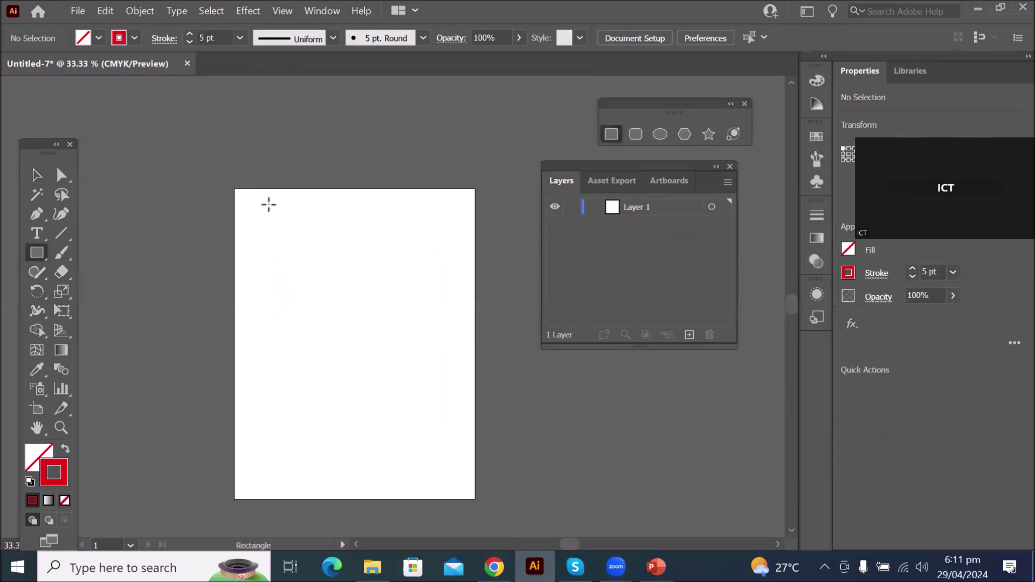
{"action": "left_click_drag", "start_coordinate": [244, 201], "coordinate": [288, 243]}
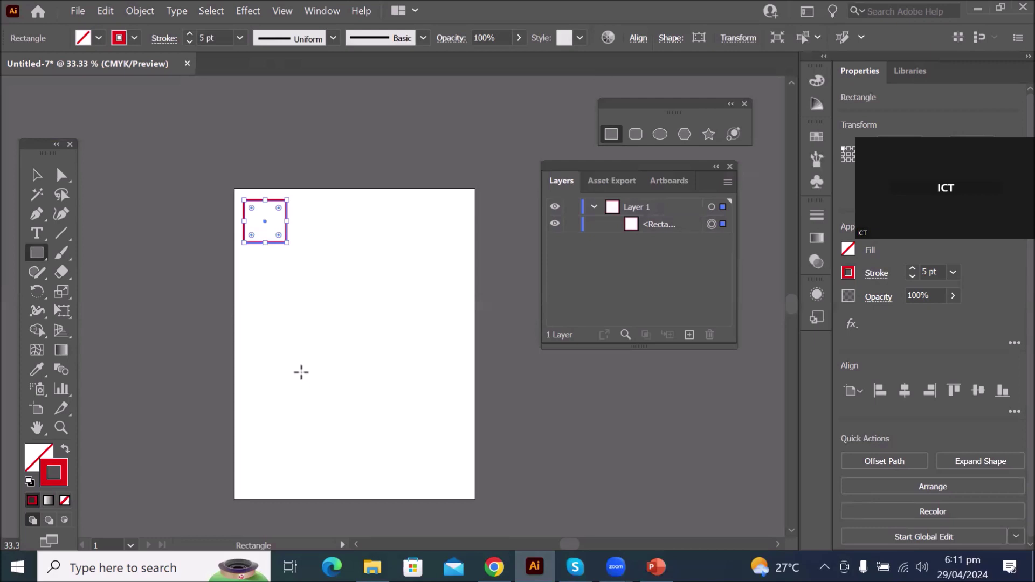
{"action": "left_click", "coordinate": [661, 226]}
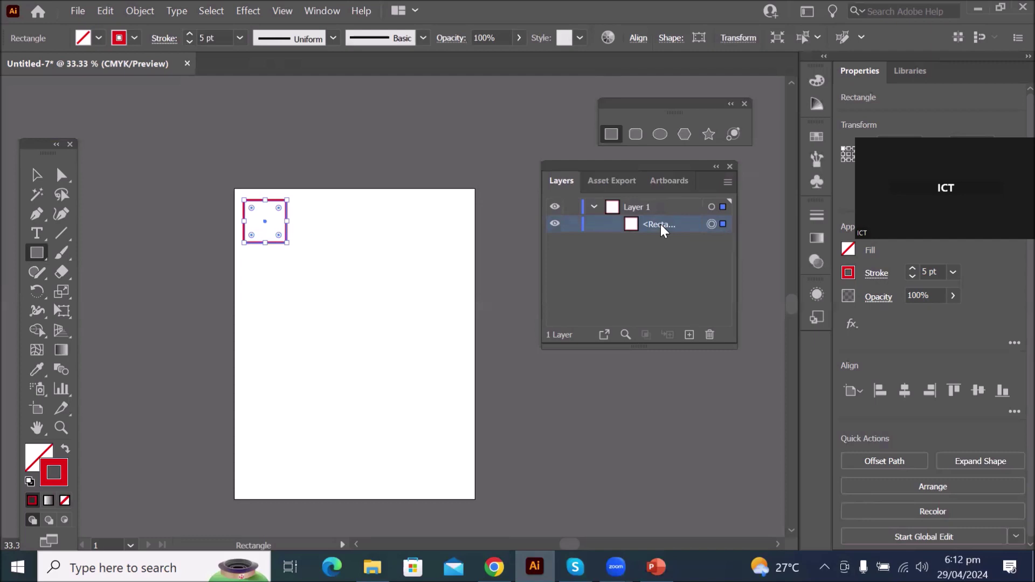
{"action": "left_click_drag", "start_coordinate": [661, 225], "coordinate": [691, 335]}
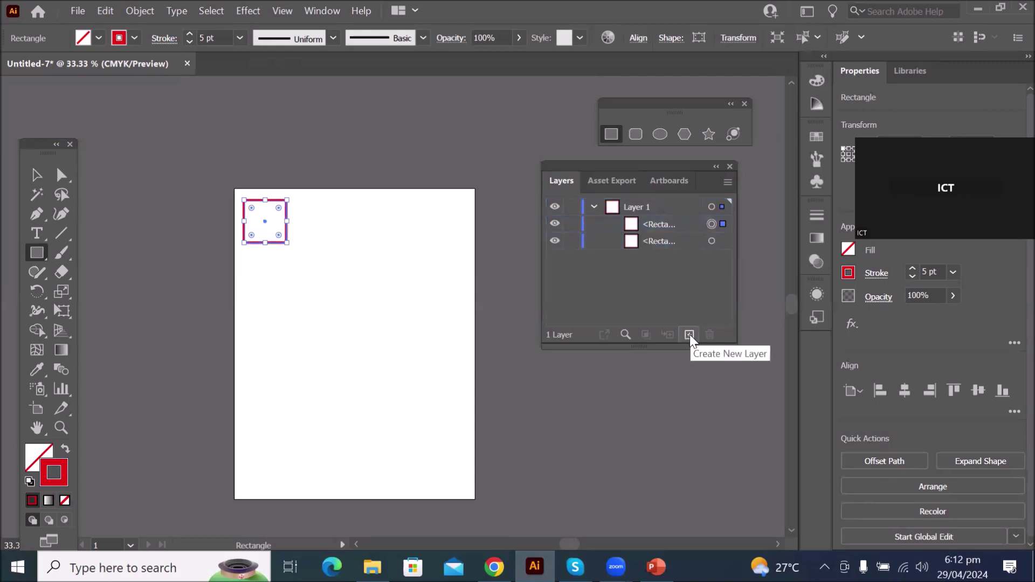
{"action": "left_click", "coordinate": [35, 175]}
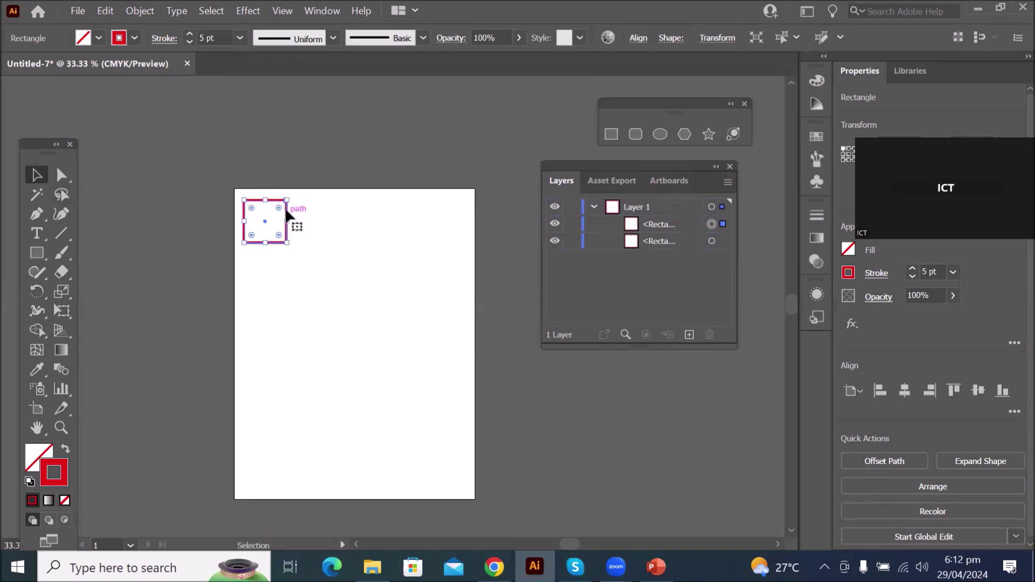
{"action": "left_click_drag", "start_coordinate": [284, 205], "coordinate": [337, 211]}
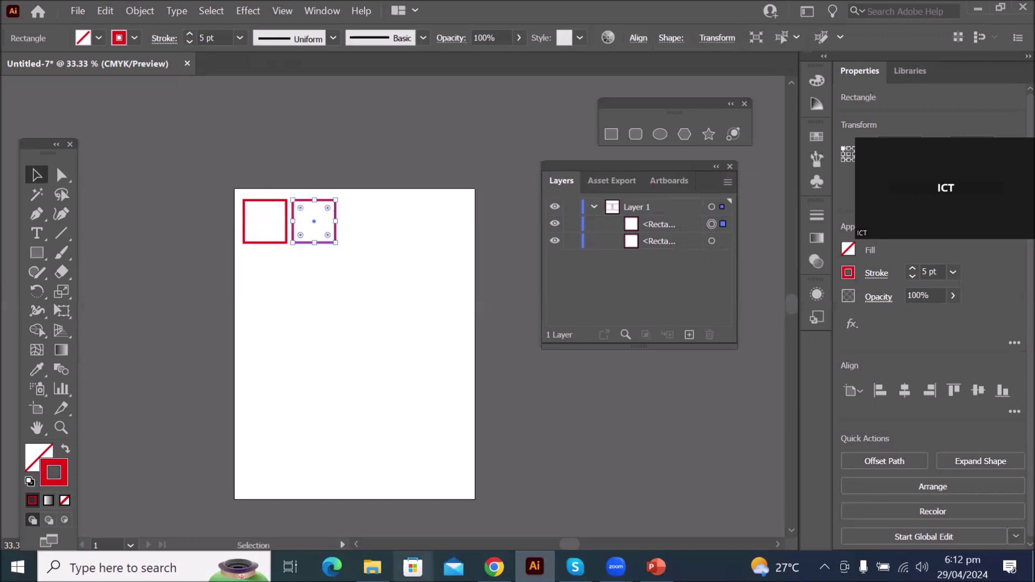
Duplicate the second square's object in Layer 1 and place the copy as the third square in the row
{"action": "left_click", "coordinate": [669, 224]}
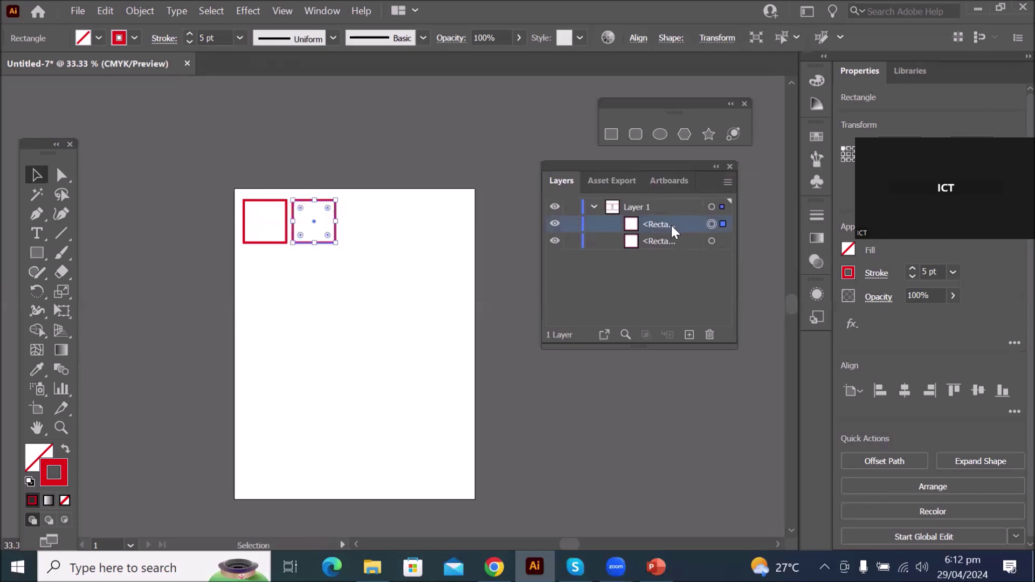
{"action": "left_click_drag", "start_coordinate": [655, 222], "coordinate": [688, 336]}
{"action": "left_click_drag", "start_coordinate": [335, 231], "coordinate": [385, 231]}
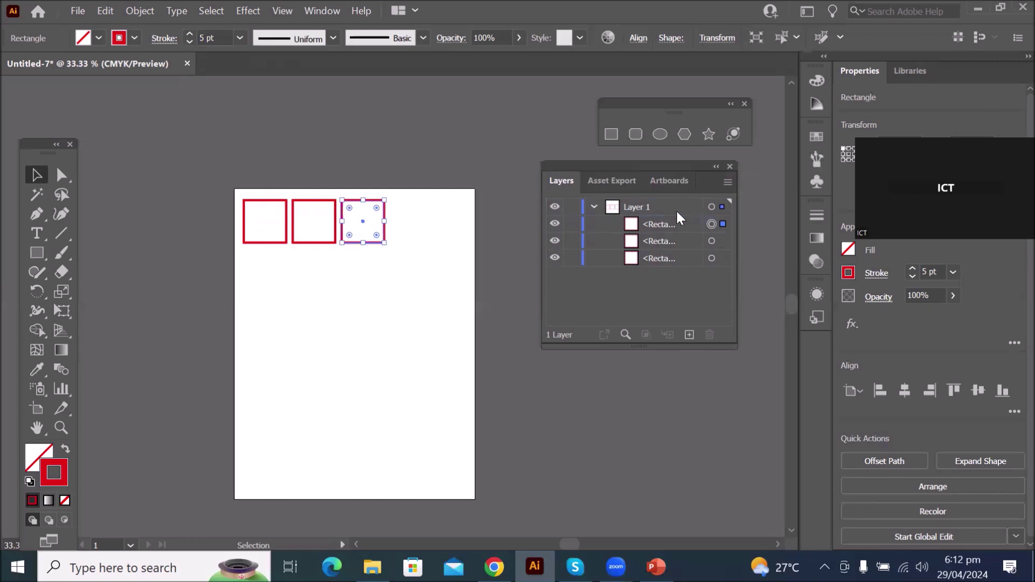
Copy and paste the third square, and place the pasted copy as the fourth square in the row
{"action": "left_click", "coordinate": [667, 224]}
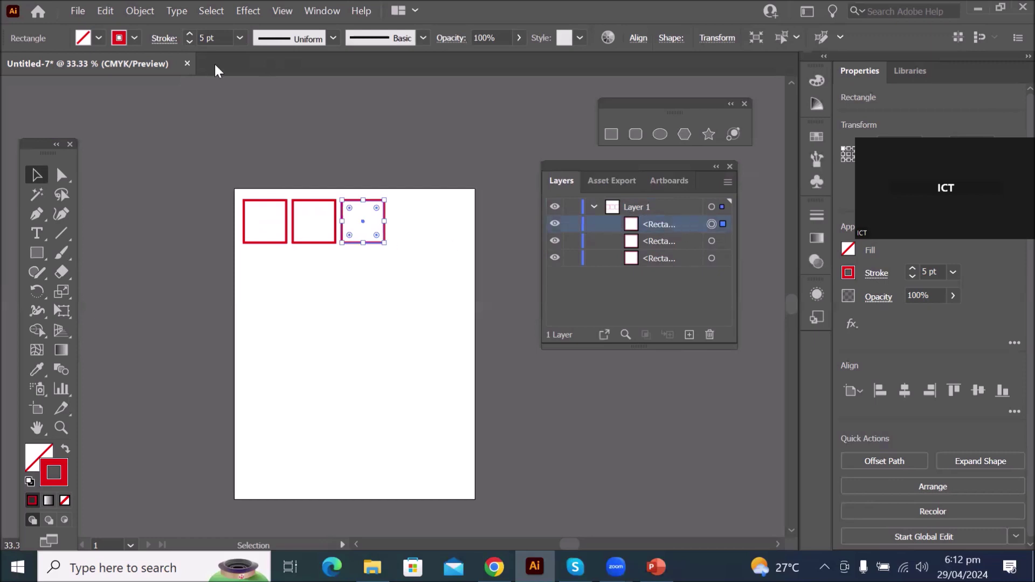
{"action": "left_click", "coordinate": [105, 11]}
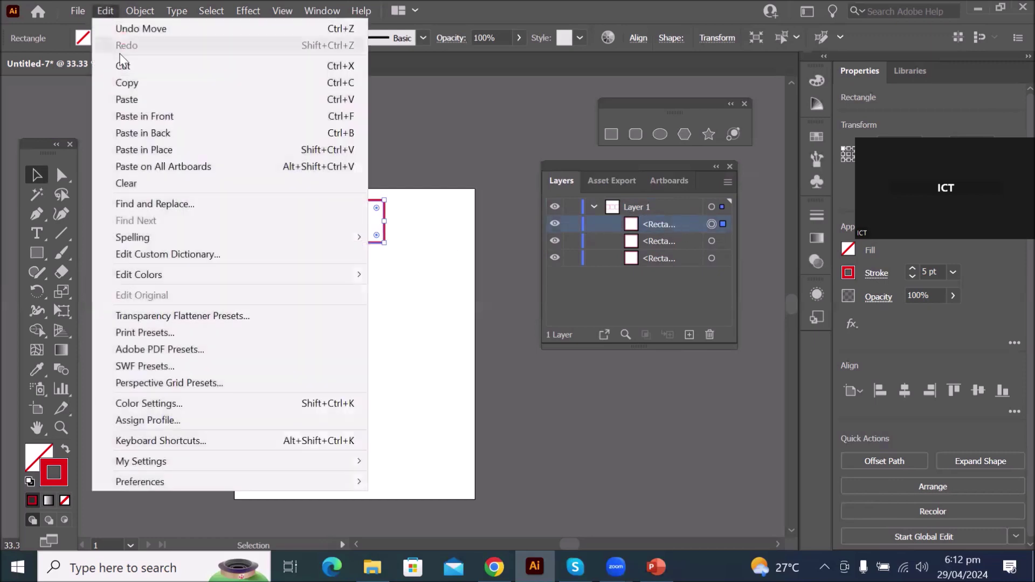
{"action": "left_click", "coordinate": [126, 82]}
{"action": "left_click", "coordinate": [105, 11]}
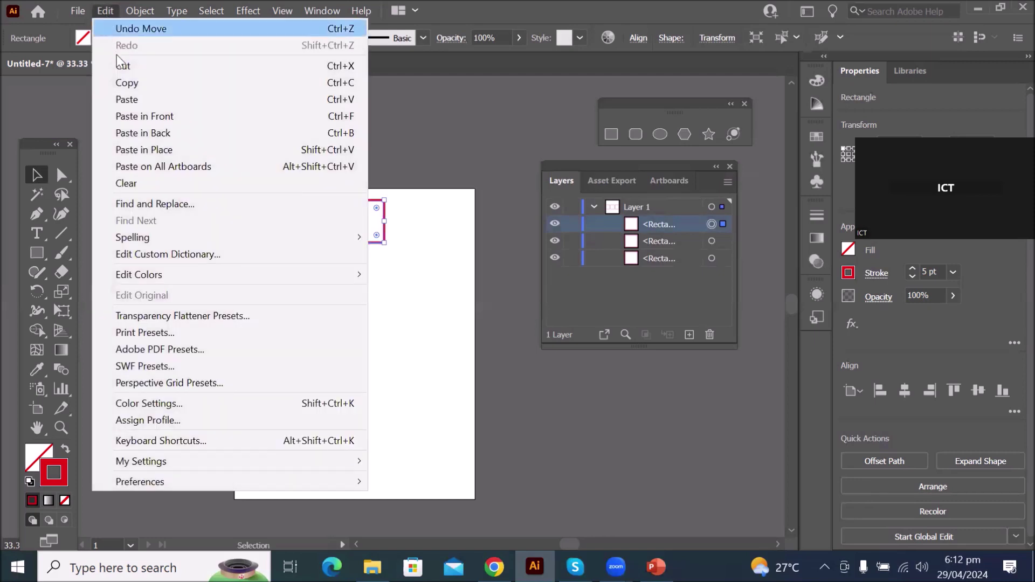
{"action": "left_click", "coordinate": [129, 99]}
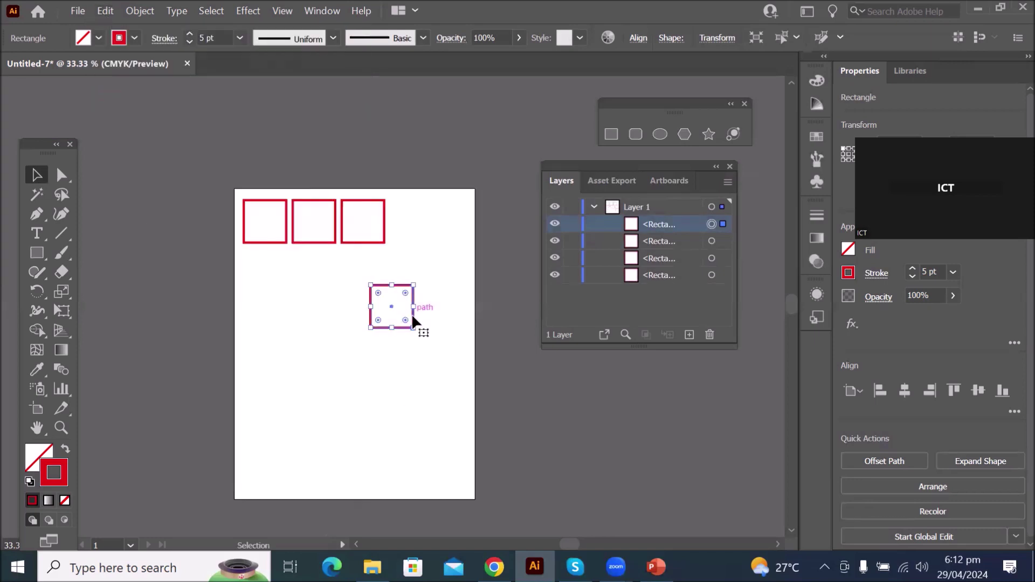
{"action": "left_click_drag", "start_coordinate": [413, 316], "coordinate": [433, 238]}
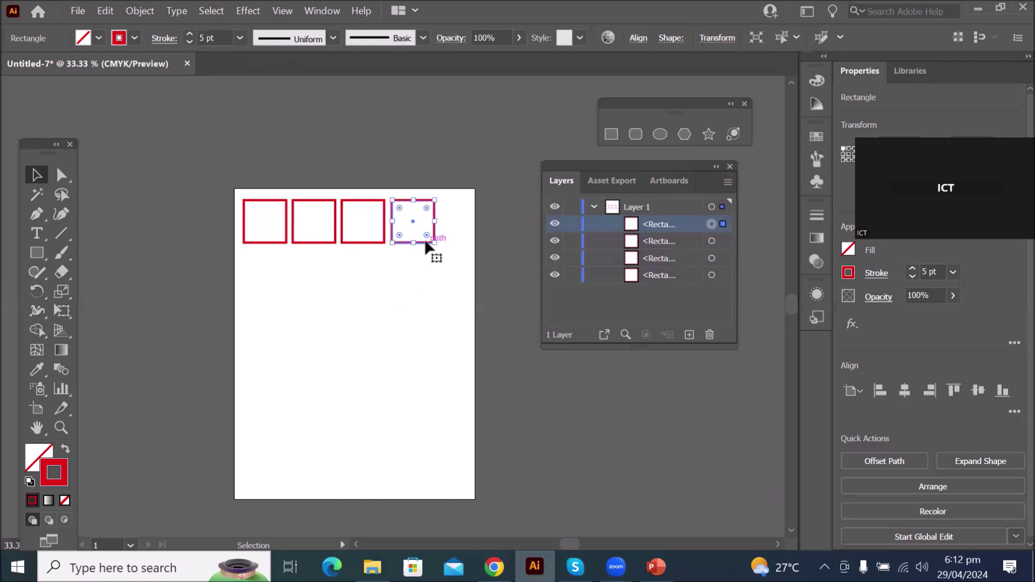
Copy squares from the first row downward to form a second row of four directly below it
{"action": "left_click_drag", "start_coordinate": [426, 242], "coordinate": [280, 293]}
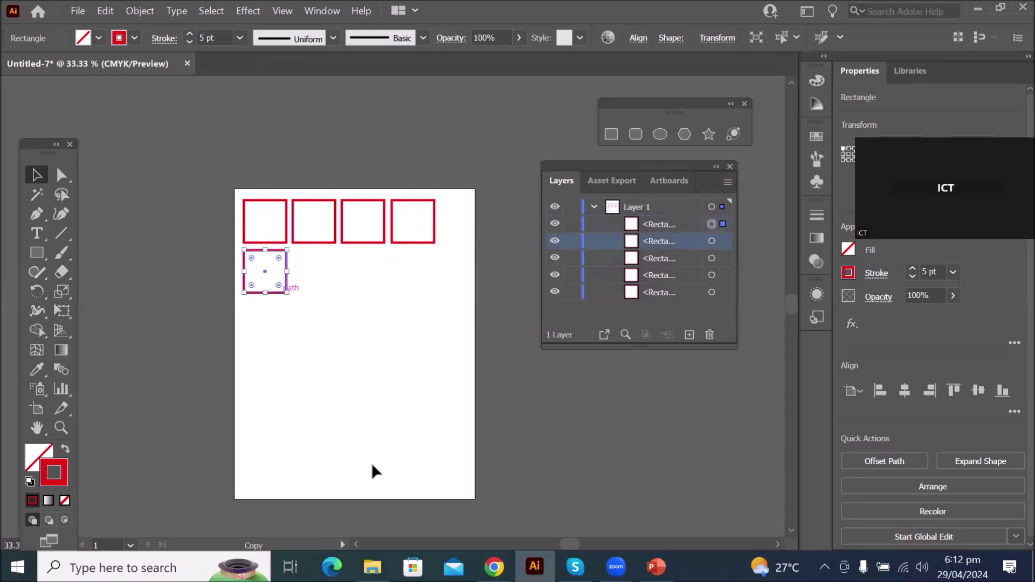
{"action": "left_click", "coordinate": [332, 245]}
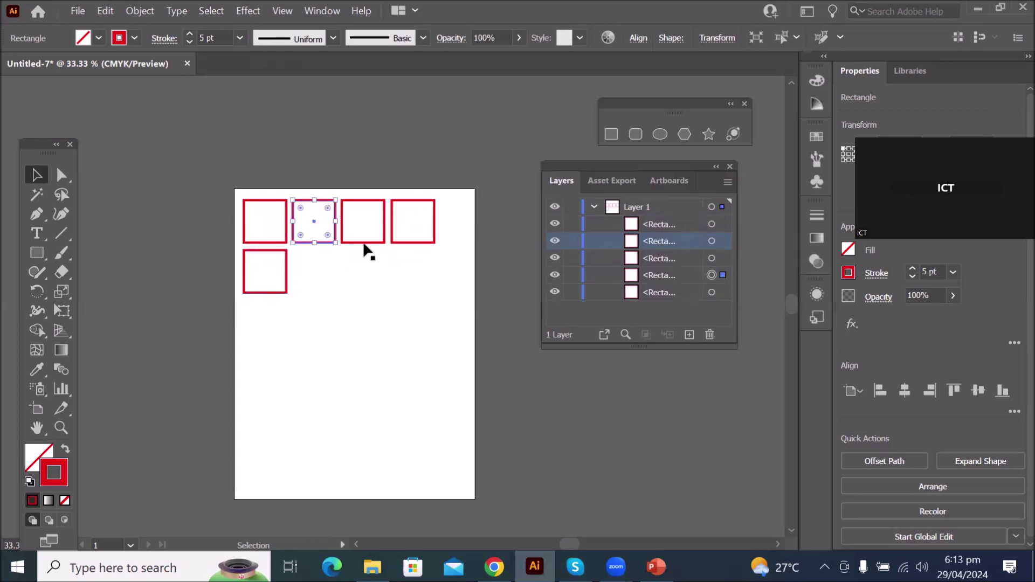
{"action": "left_click", "coordinate": [366, 244], "text": "shift"}
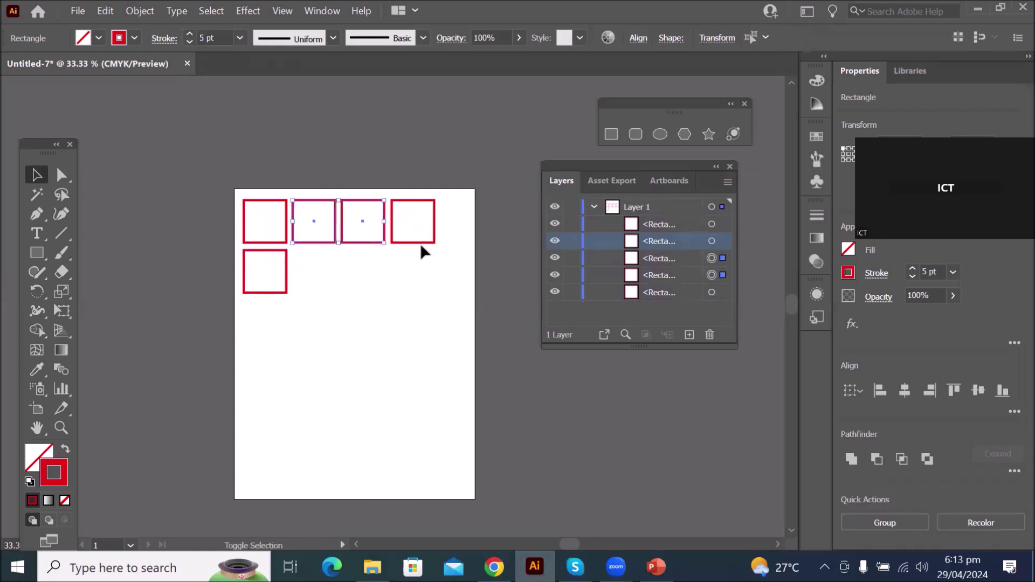
{"action": "left_click", "coordinate": [422, 241], "text": "shift"}
{"action": "left_click_drag", "start_coordinate": [422, 241], "coordinate": [424, 296]}
{"action": "left_click", "coordinate": [400, 325]}
Shift both rows of squares slightly up and right on the artboard, and copy them downward as the third and fourth rows
{"action": "left_click_drag", "start_coordinate": [240, 176], "coordinate": [493, 332]}
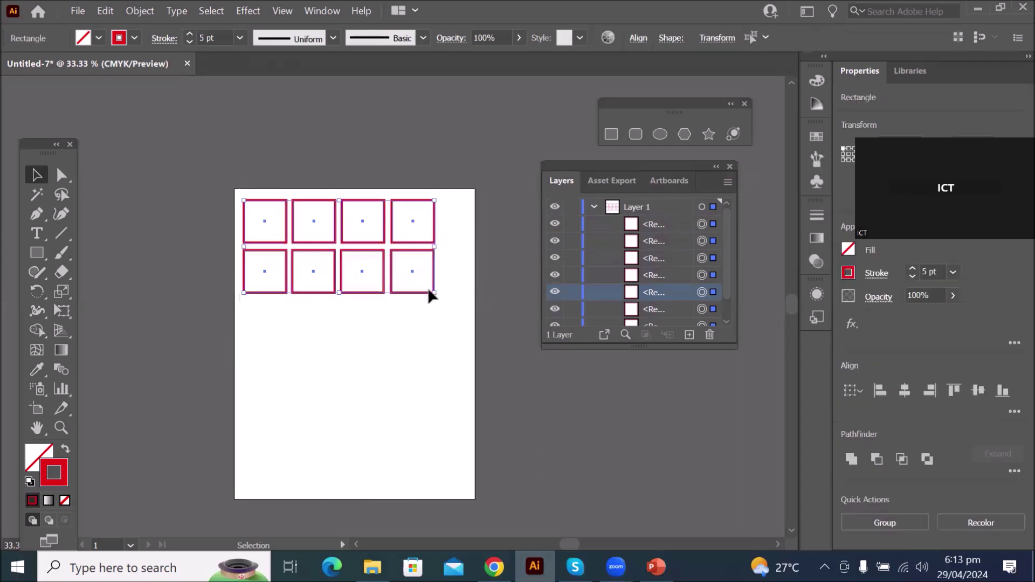
{"action": "mouse_move", "coordinate": [218, 185]}
{"action": "left_mouse_down"}
{"action": "mouse_move", "coordinate": [289, 287]}
{"action": "mouse_move", "coordinate": [386, 329]}
{"action": "mouse_move", "coordinate": [271, 273]}
{"action": "mouse_move", "coordinate": [471, 313]}
{"action": "mouse_move", "coordinate": [241, 213]}
{"action": "mouse_move", "coordinate": [238, 192]}
{"action": "left_mouse_up"}
{"action": "left_click", "coordinate": [459, 289]}
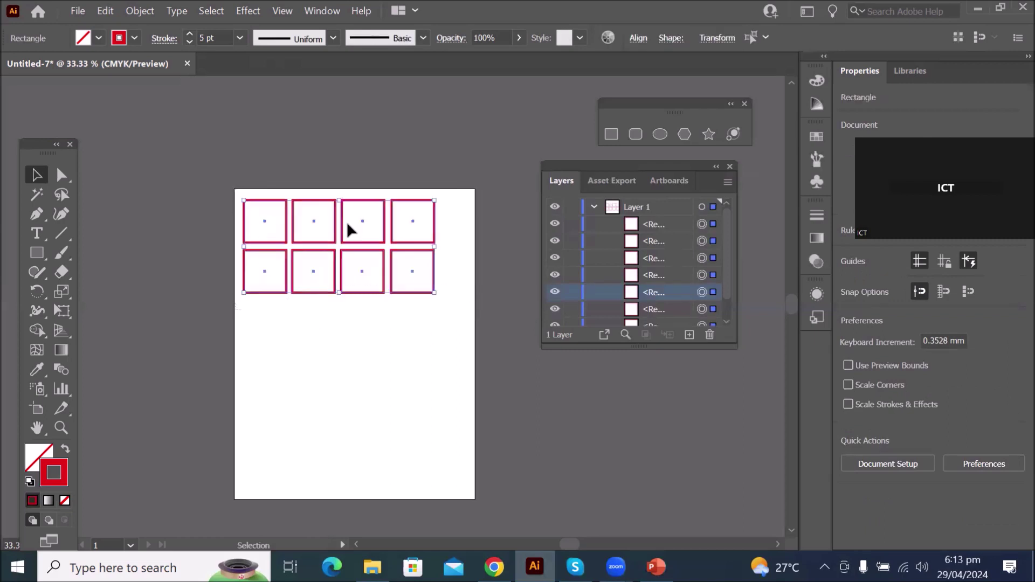
{"action": "left_click", "coordinate": [385, 241]}
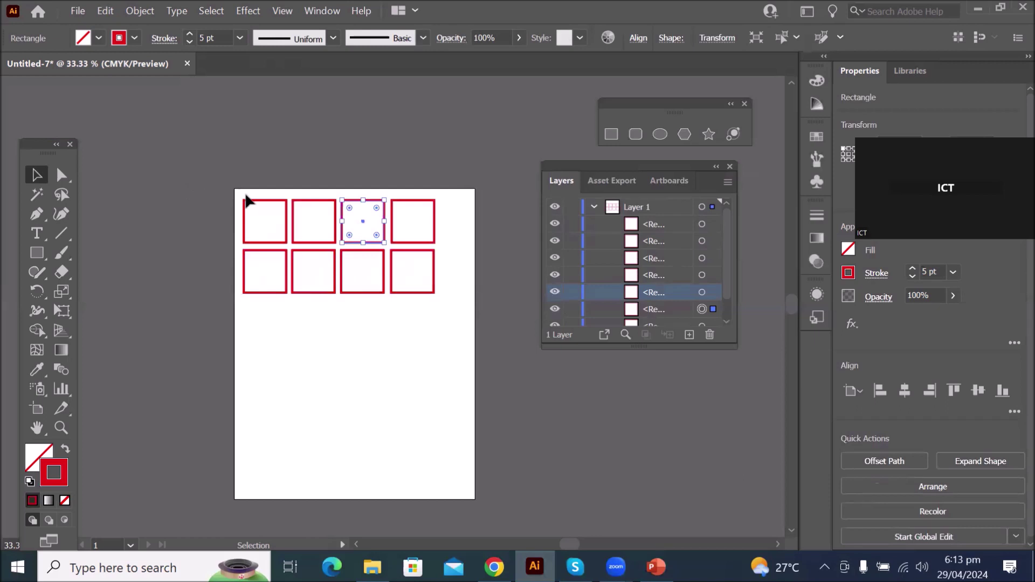
{"action": "left_click_drag", "start_coordinate": [241, 192], "coordinate": [435, 290]}
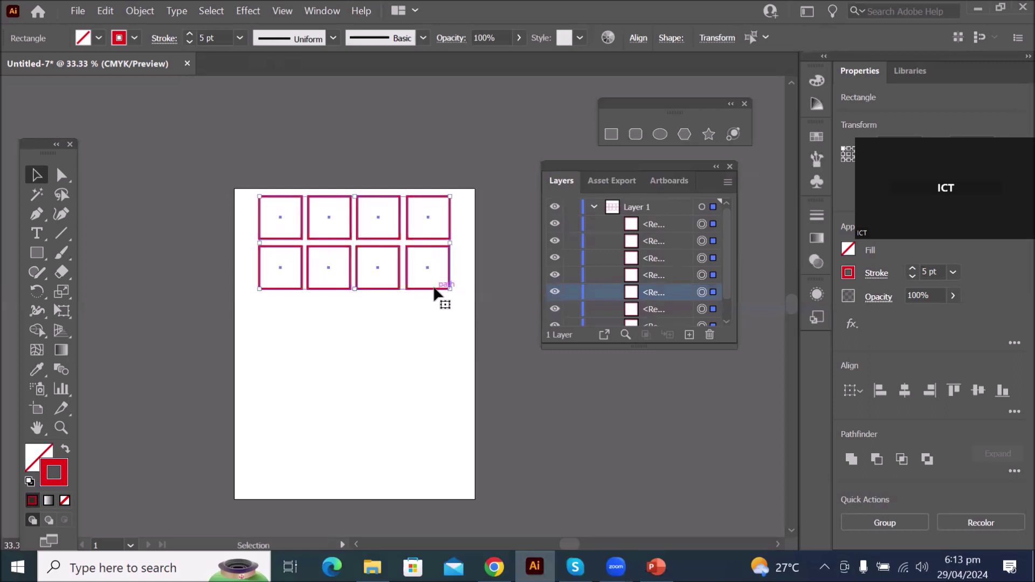
{"action": "left_click_drag", "start_coordinate": [434, 290], "coordinate": [432, 390]}
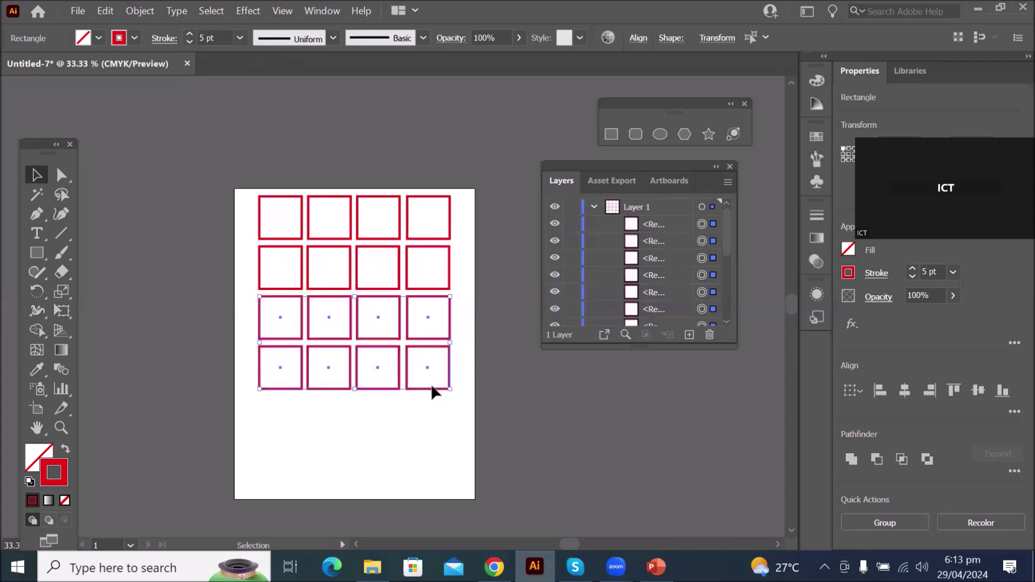
Copy the fourth row of squares downward twice to complete a grid of six rows by four columns
{"action": "left_click", "coordinate": [428, 387]}
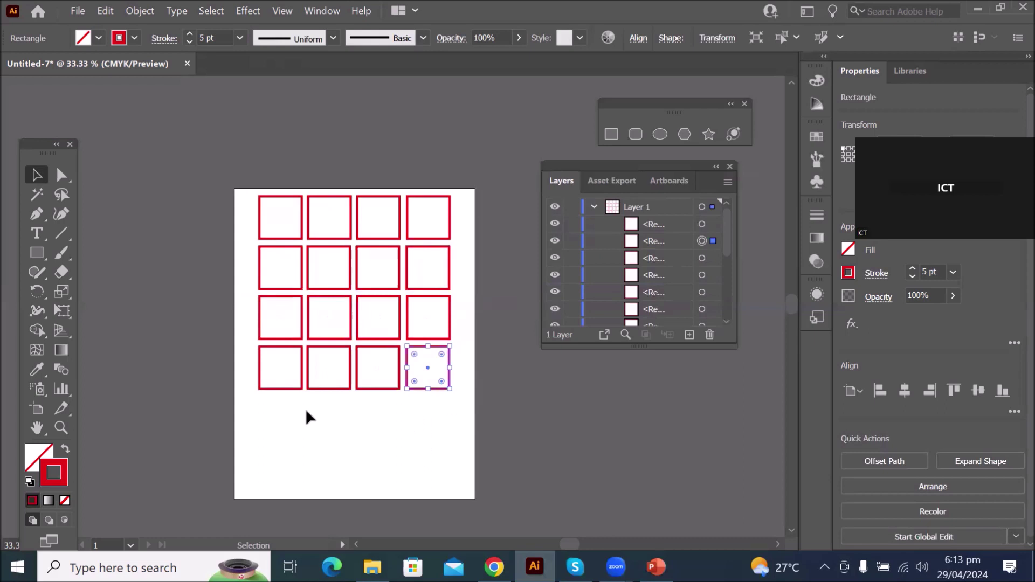
{"action": "left_click_drag", "start_coordinate": [237, 340], "coordinate": [439, 494]}
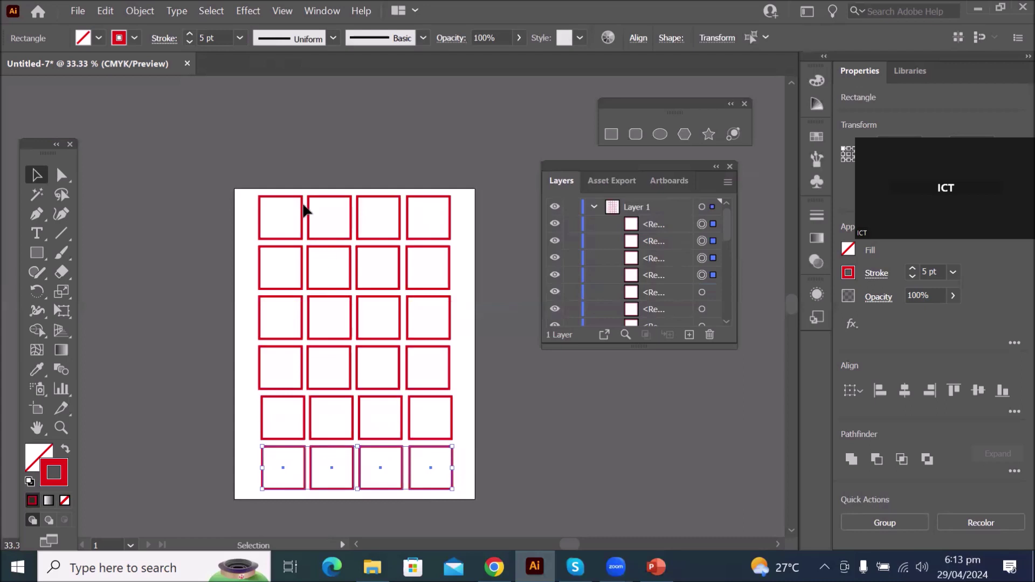
Select all the squares in the grid and delete them
{"action": "scroll", "coordinate": [536, 499], "scroll_direction": "down", "scroll_amount": 2}
{"action": "key", "text": "ctrl+a"}
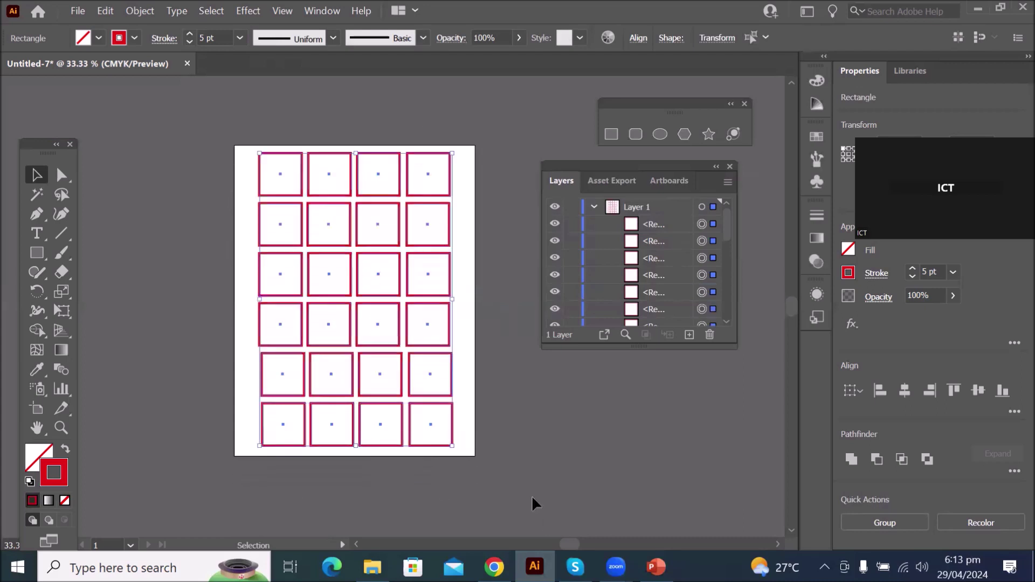
{"action": "key", "text": "Delete"}
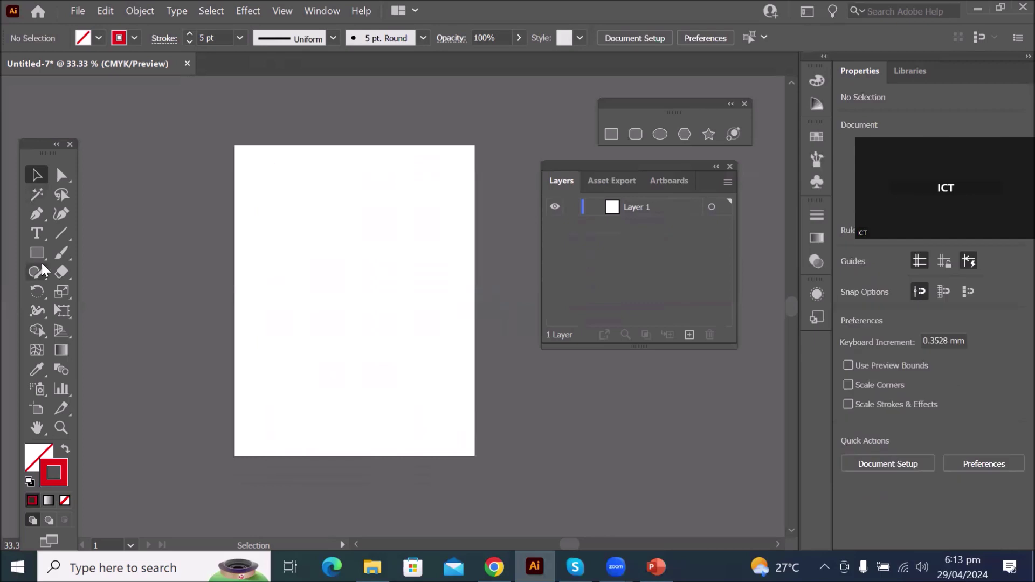
Draw a smaller red-stroked square in the artboard's upper-left corner and place a copy of it directly to its right
{"action": "left_click", "coordinate": [37, 252]}
{"action": "left_click_drag", "start_coordinate": [248, 155], "coordinate": [265, 179]}
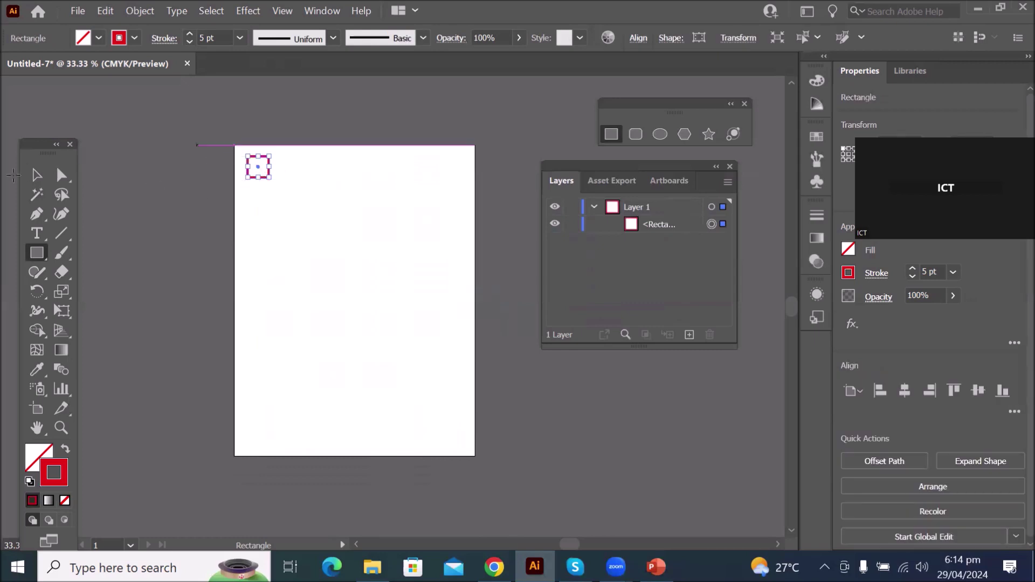
{"action": "key", "text": "v"}
{"action": "scroll", "coordinate": [240, 161], "scroll_direction": "up", "scroll_amount": 2}
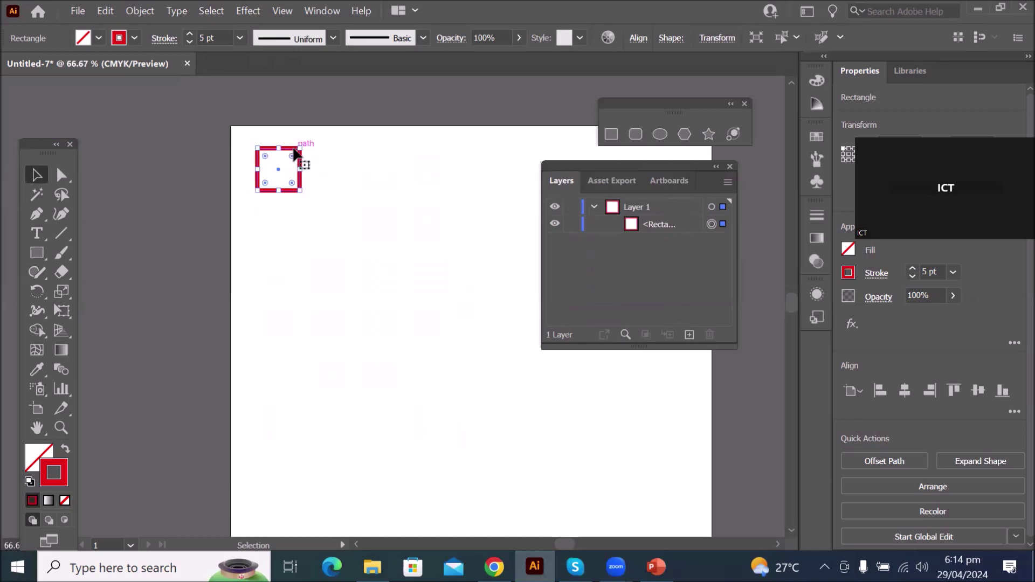
{"action": "left_click_drag", "start_coordinate": [295, 154], "coordinate": [345, 151]}
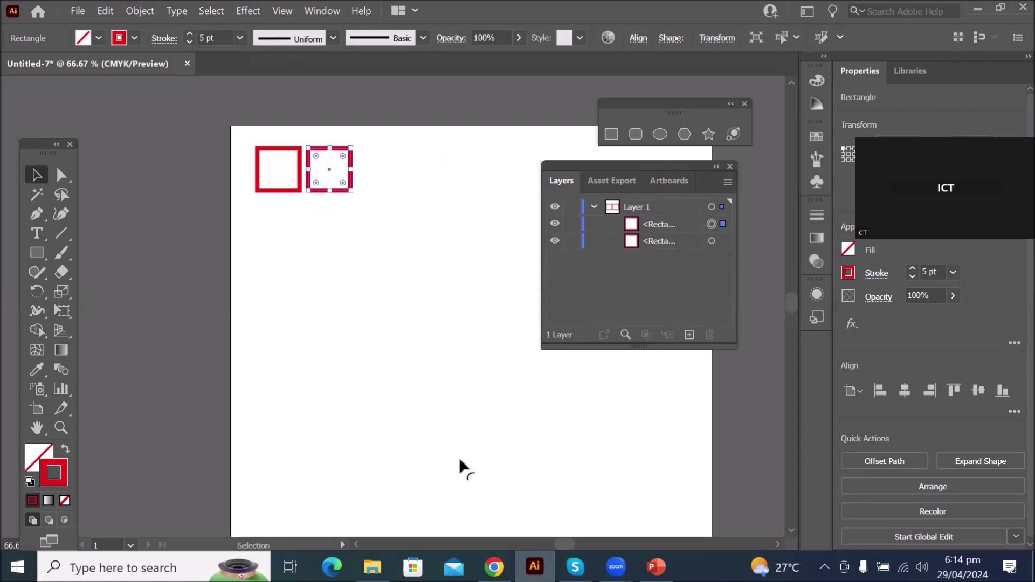
Repeat the last copy transformation until a row of nine evenly spaced squares spans the artboard's width
{"action": "left_click_drag", "start_coordinate": [597, 168], "coordinate": [635, 307]}
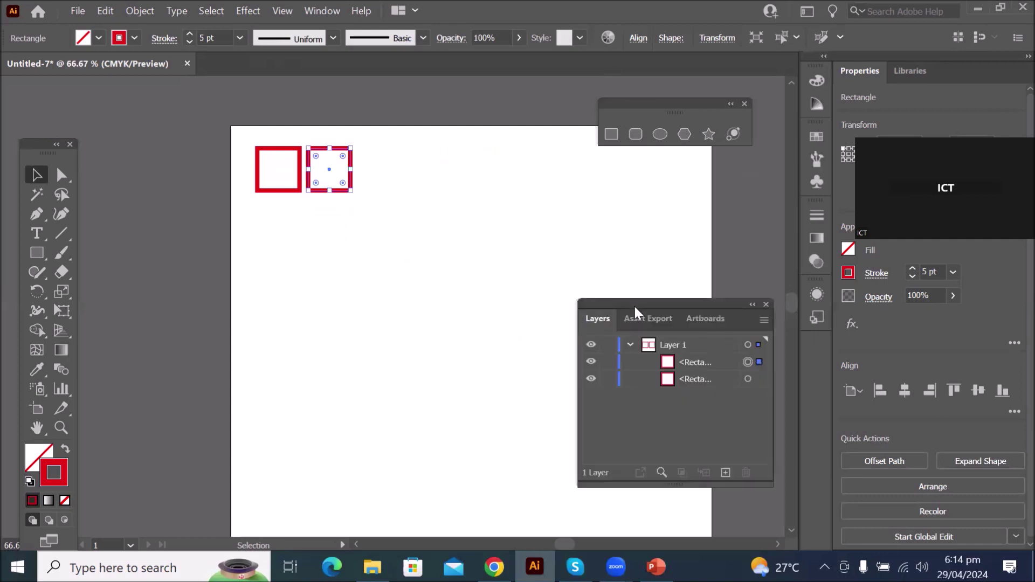
{"action": "key", "text": "ctrl+d"}
{"action": "key", "text": "ctrl+d"}
{"action": "key", "text": "ctrl+d"}
{"action": "key", "text": "ctrl+d"}
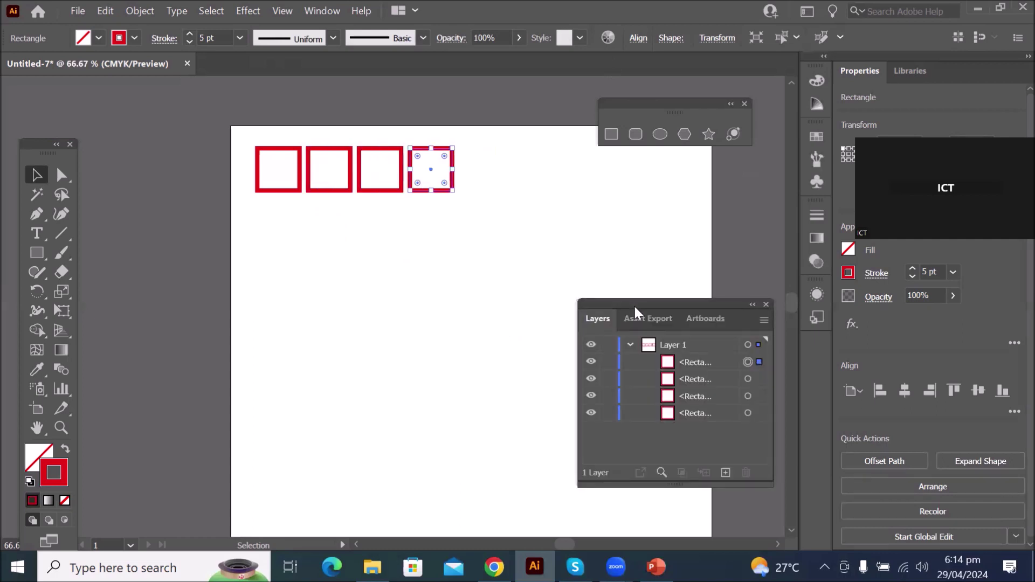
{"action": "key", "text": "ctrl+d"}
{"action": "key", "text": "ctrl+d"}
{"action": "key", "text": "ctrl+d"}
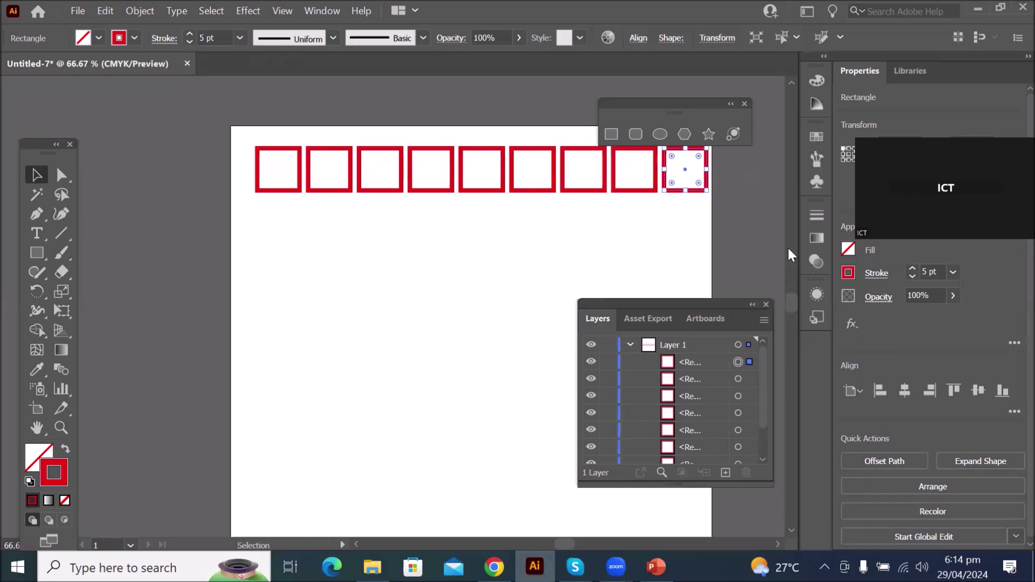
Move the layer list clear of the artboard, select all nine squares, and shift the row slightly up and left
{"action": "scroll", "coordinate": [787, 246], "scroll_direction": "down", "scroll_amount": 1, "text": "alt"}
{"action": "left_click_drag", "start_coordinate": [654, 302], "coordinate": [181, 286]}
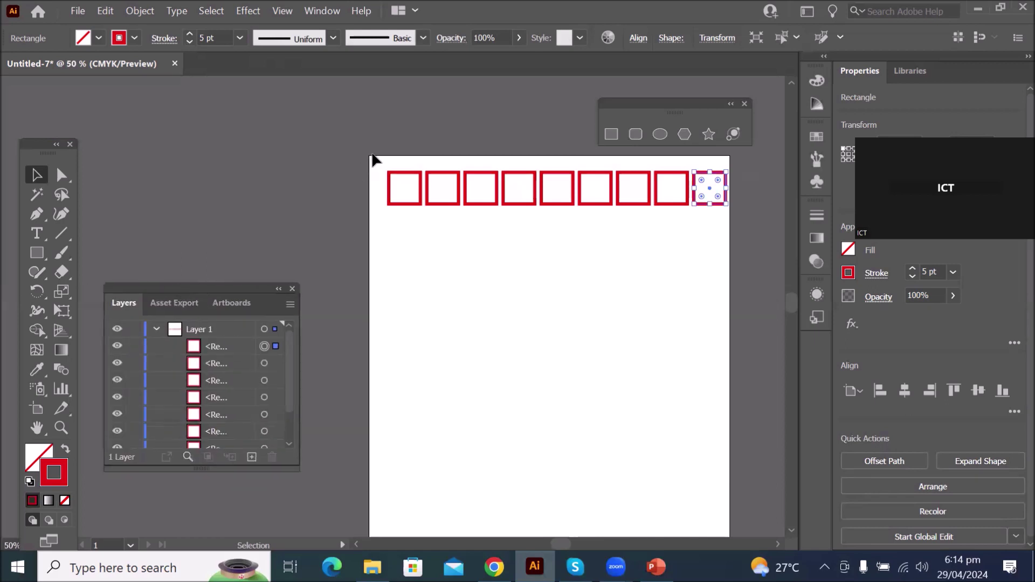
{"action": "left_click_drag", "start_coordinate": [375, 159], "coordinate": [704, 202]}
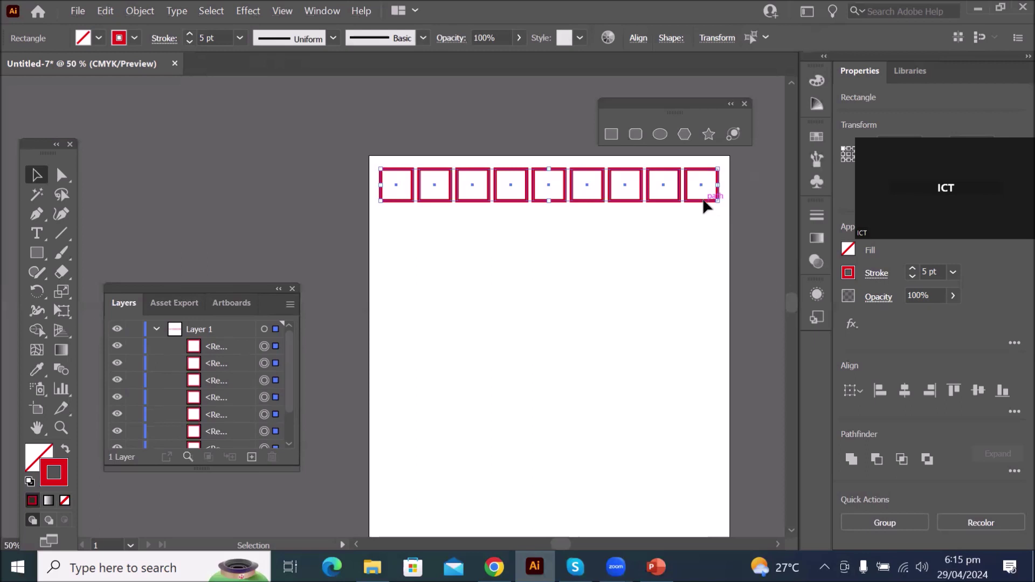
Place a copy of the nine-square row directly below it and look up the Transform Again command
{"action": "left_click_drag", "start_coordinate": [704, 202], "coordinate": [708, 242], "text": "alt"}
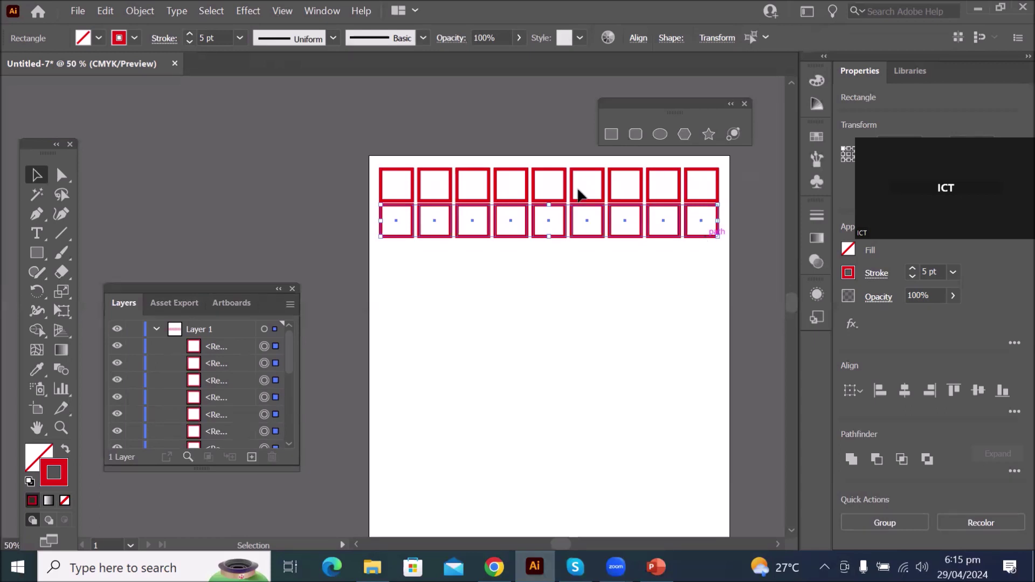
{"action": "left_click", "coordinate": [106, 12]}
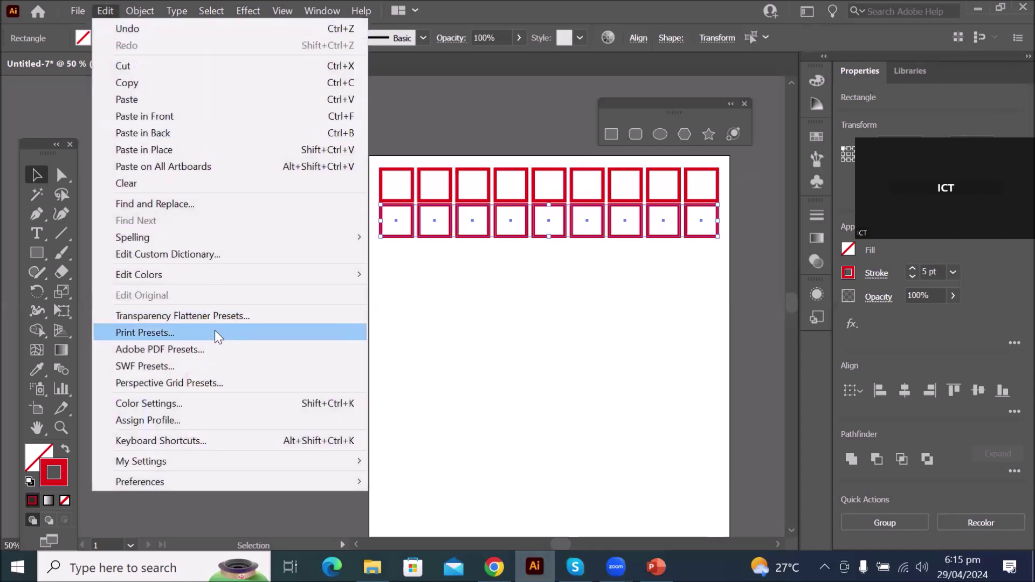
{"action": "left_click", "coordinate": [110, 11]}
{"action": "left_click", "coordinate": [139, 12]}
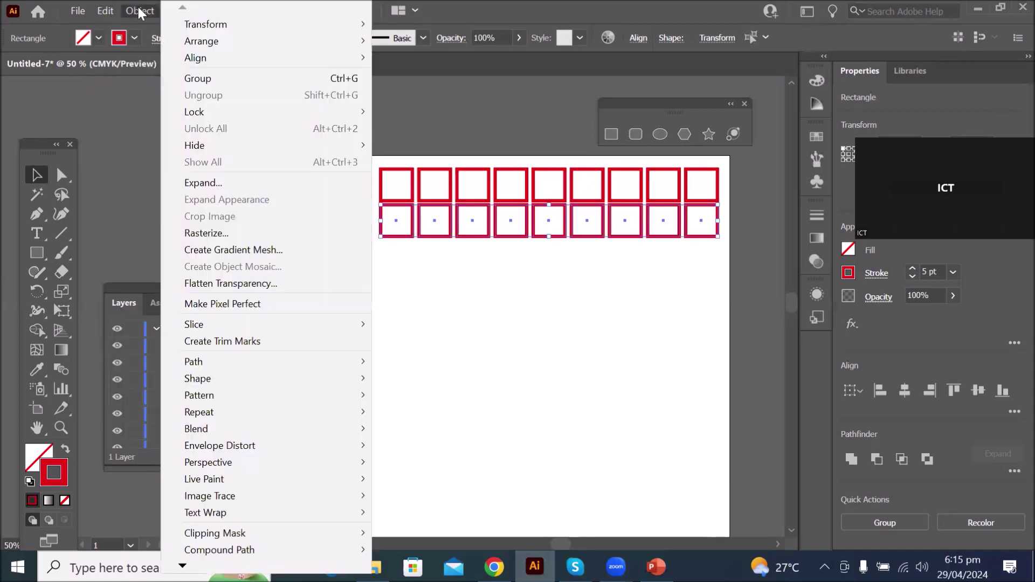
{"action": "mouse_move", "coordinate": [240, 25]}
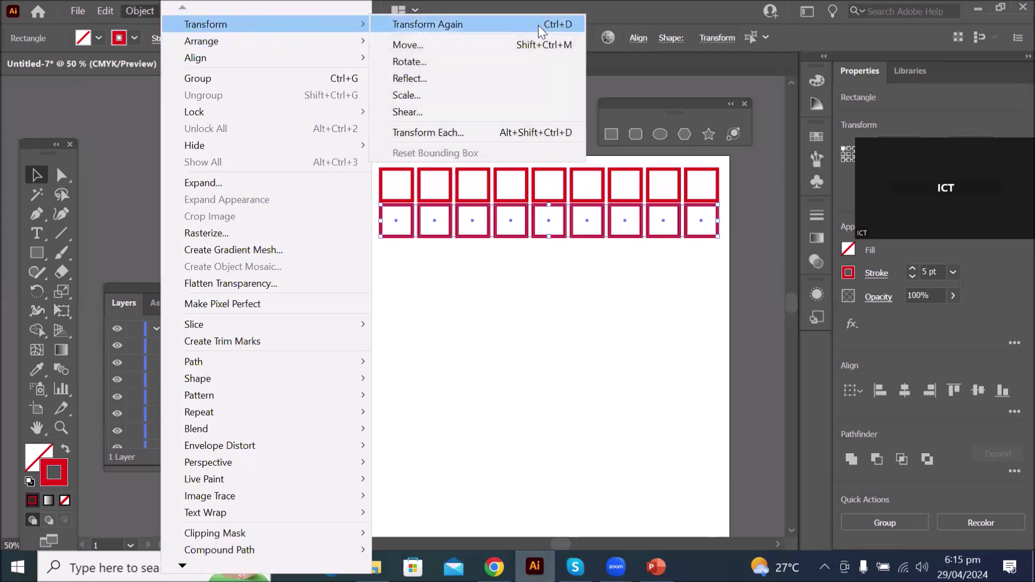
{"action": "left_click", "coordinate": [140, 11]}
{"action": "left_click", "coordinate": [139, 10]}
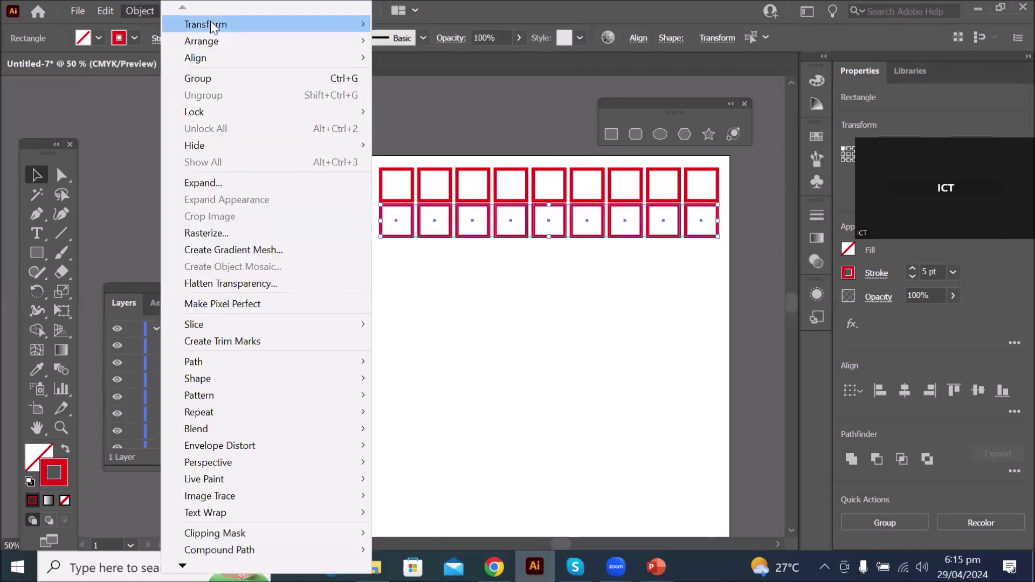
{"action": "mouse_move", "coordinate": [211, 22]}
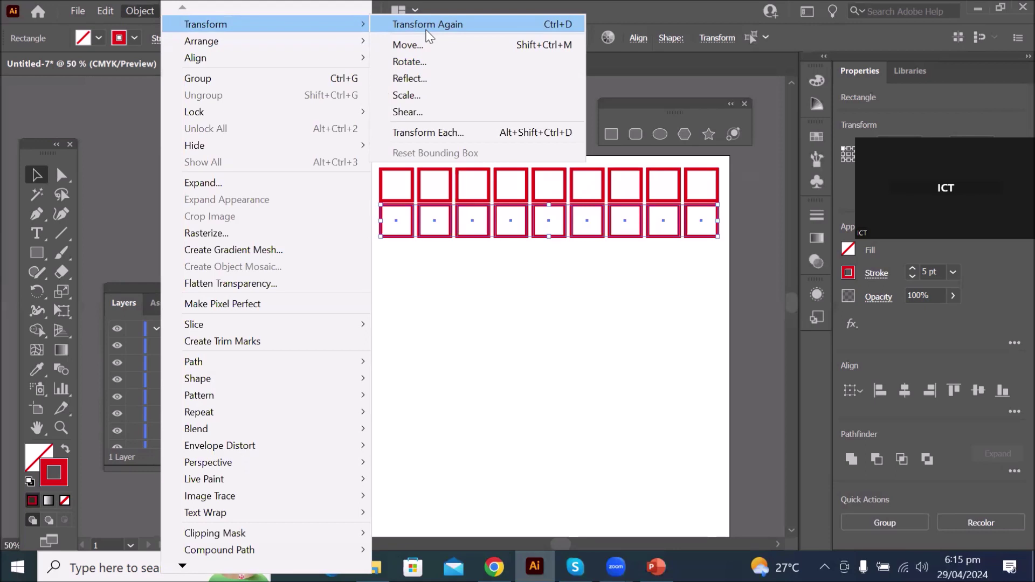
{"action": "key", "text": "Escape"}
{"action": "key", "text": "Escape"}
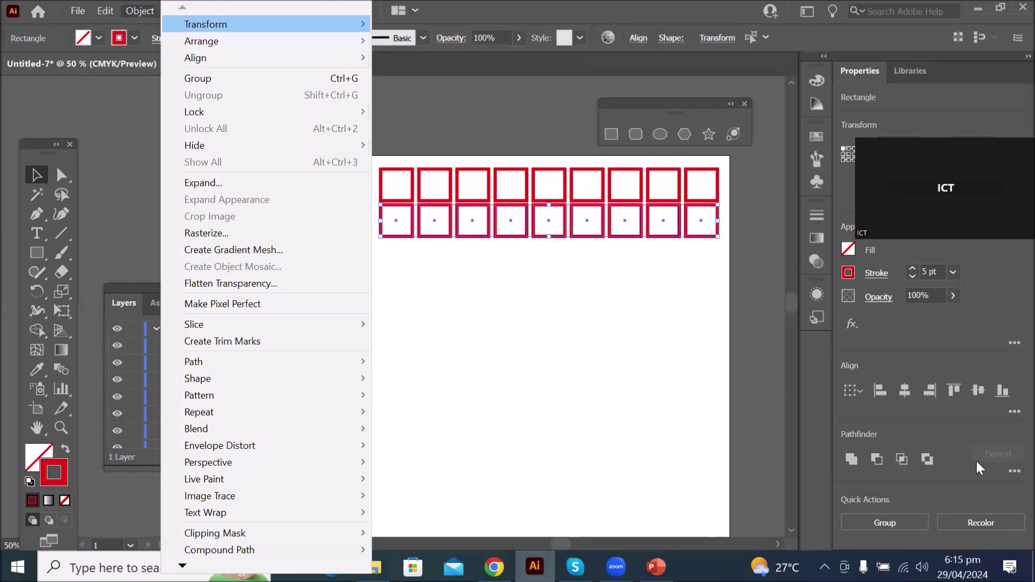
Repeat the row copy with Transform Again until thirteen evenly spaced rows of squares reach the artboard's lower edge
{"action": "key", "text": "ctrl+d"}
{"action": "key", "text": "ctrl+d"}
{"action": "key", "text": "ctrl+d"}
{"action": "key", "text": "ctrl+d"}
{"action": "key", "text": "ctrl+d"}
{"action": "key", "text": "ctrl+d"}
{"action": "key", "text": "ctrl+d"}
{"action": "key", "text": "ctrl+d"}
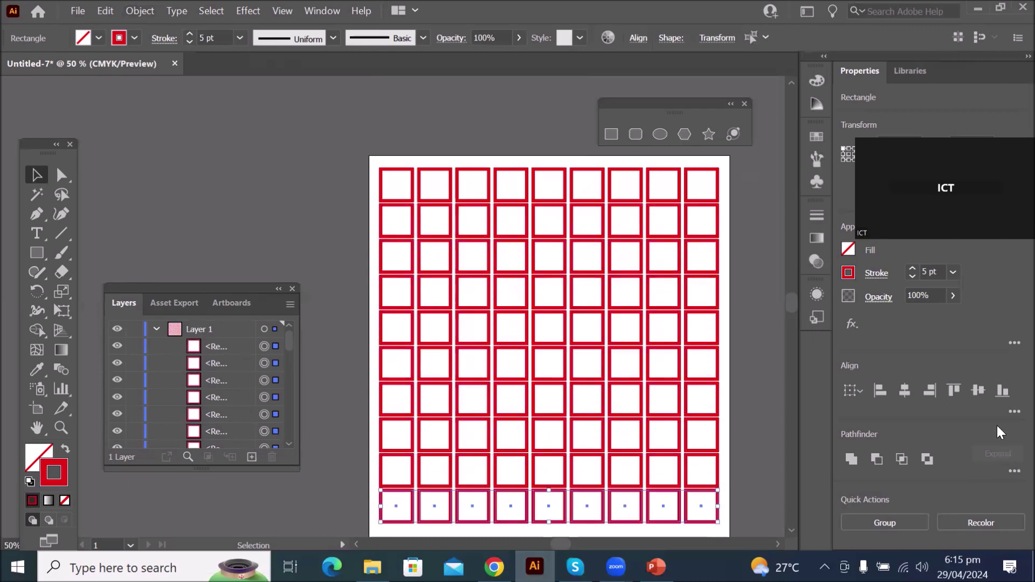
{"action": "key", "text": "ctrl+minus"}
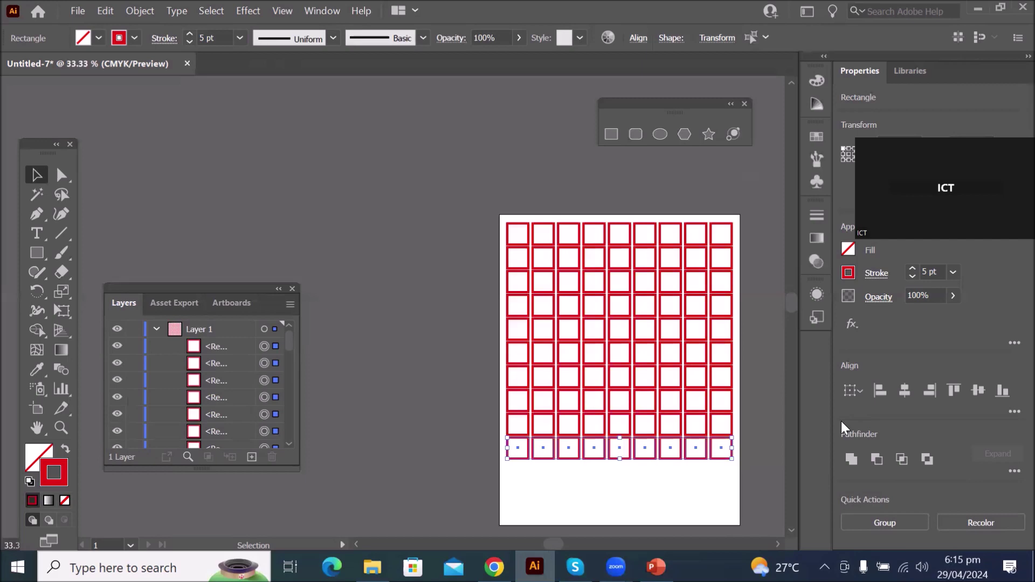
{"action": "key", "text": "ctrl+d"}
{"action": "key", "text": "ctrl+d"}
{"action": "key", "text": "ctrl+d"}
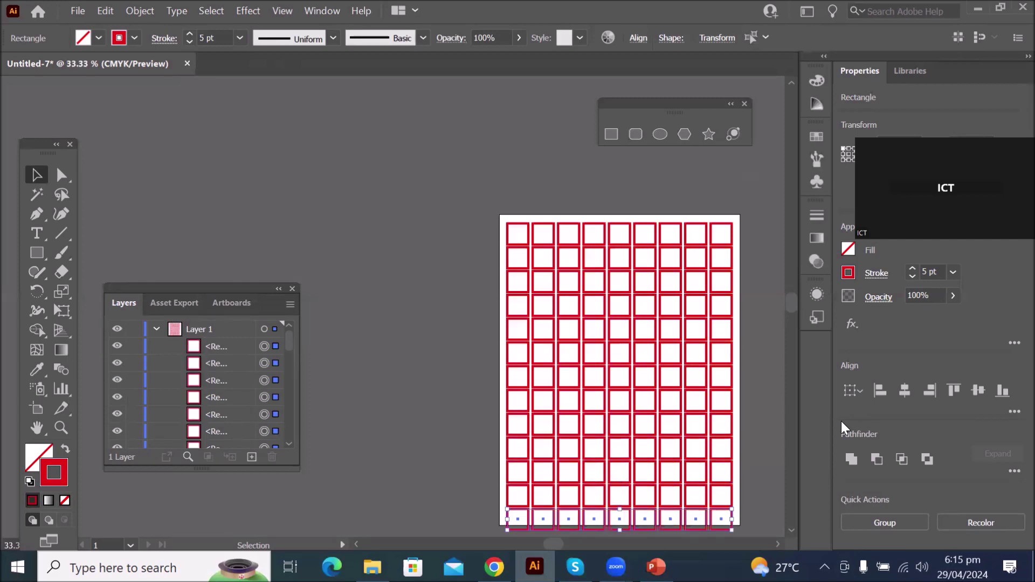
{"action": "scroll", "coordinate": [808, 553], "scroll_direction": "down", "scroll_amount": 3}
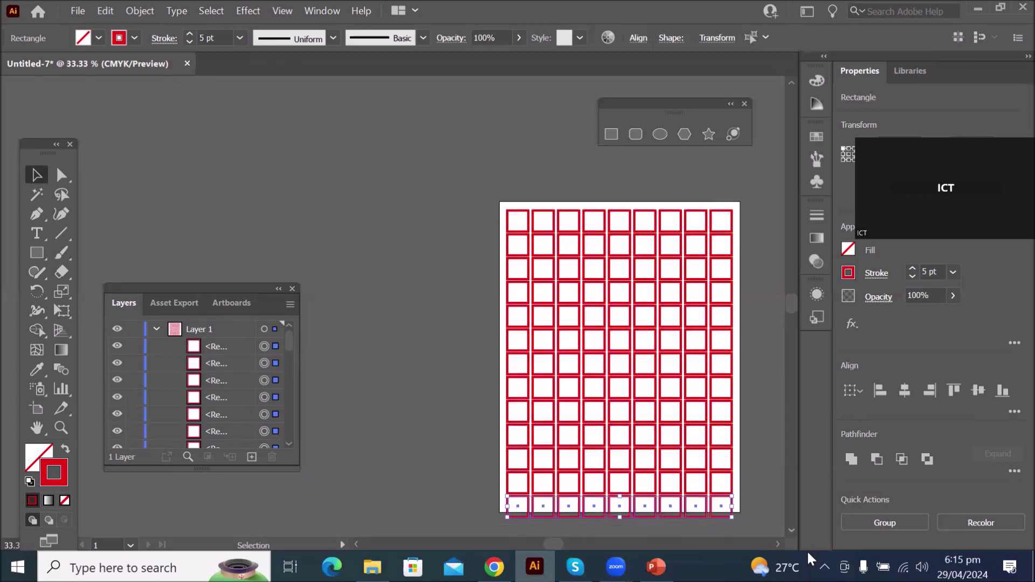
{"action": "scroll", "coordinate": [808, 553], "scroll_direction": "right", "scroll_amount": 3}
{"action": "scroll", "coordinate": [807, 553], "scroll_direction": "right", "scroll_amount": 6}
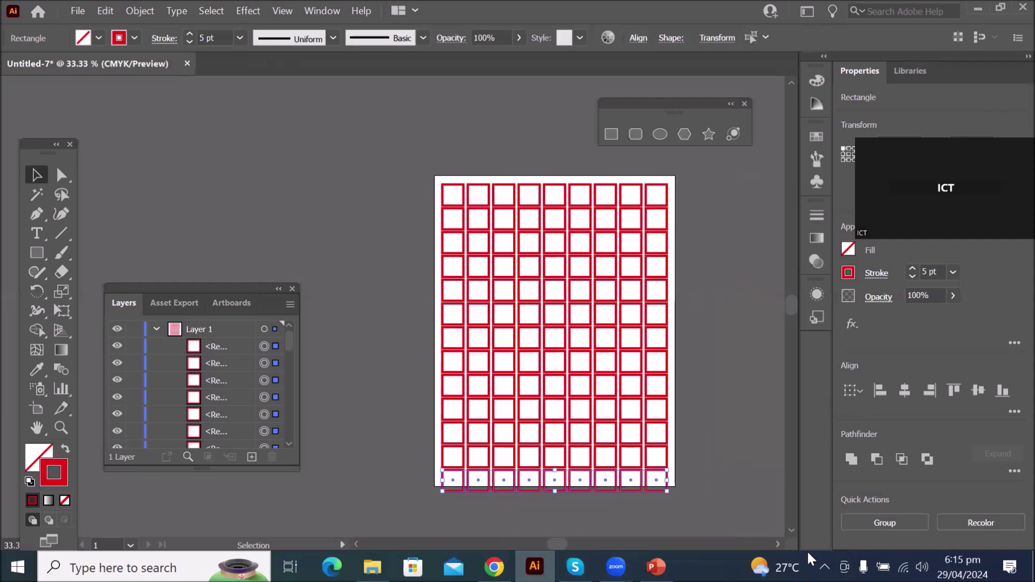
{"action": "scroll", "coordinate": [808, 554], "scroll_direction": "down", "scroll_amount": 1}
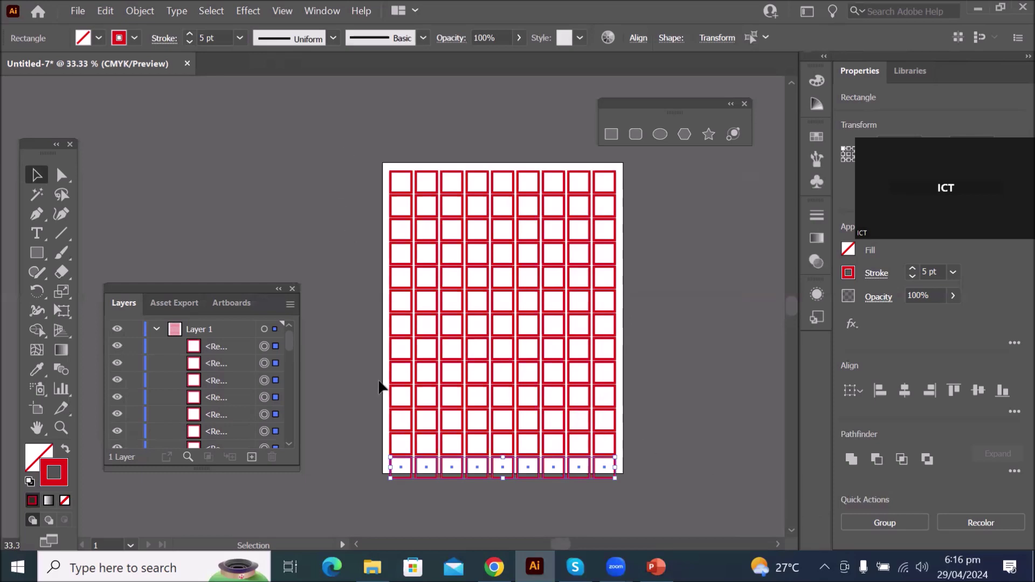
Move the layer list up beside the artboard and lengthen it so that more objects are listed
{"action": "left_click_drag", "start_coordinate": [170, 289], "coordinate": [728, 184]}
{"action": "left_click_drag", "start_coordinate": [269, 141], "coordinate": [208, 86]}
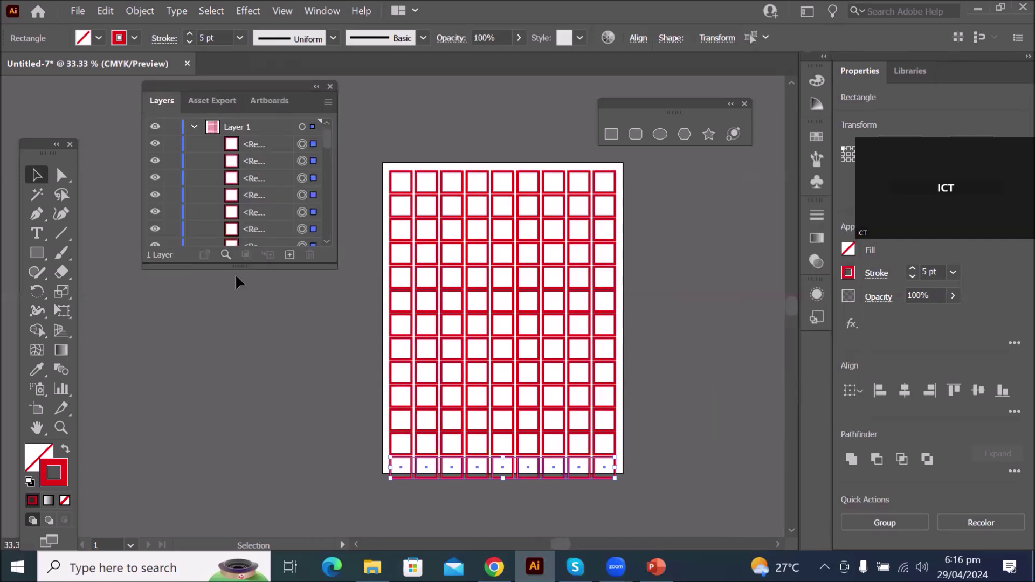
{"action": "left_click_drag", "start_coordinate": [236, 268], "coordinate": [234, 523]}
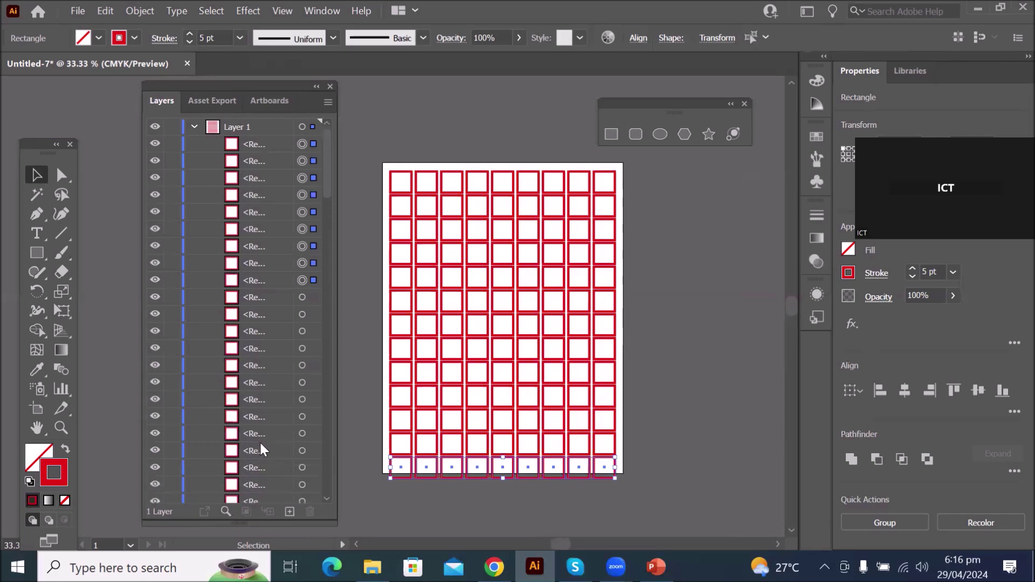
Select the grid's lower-right square through its layer entry and examine both the full object list and the square up close
{"action": "left_click", "coordinate": [302, 145]}
{"action": "scroll", "coordinate": [327, 500], "scroll_direction": "down", "scroll_amount": 5}
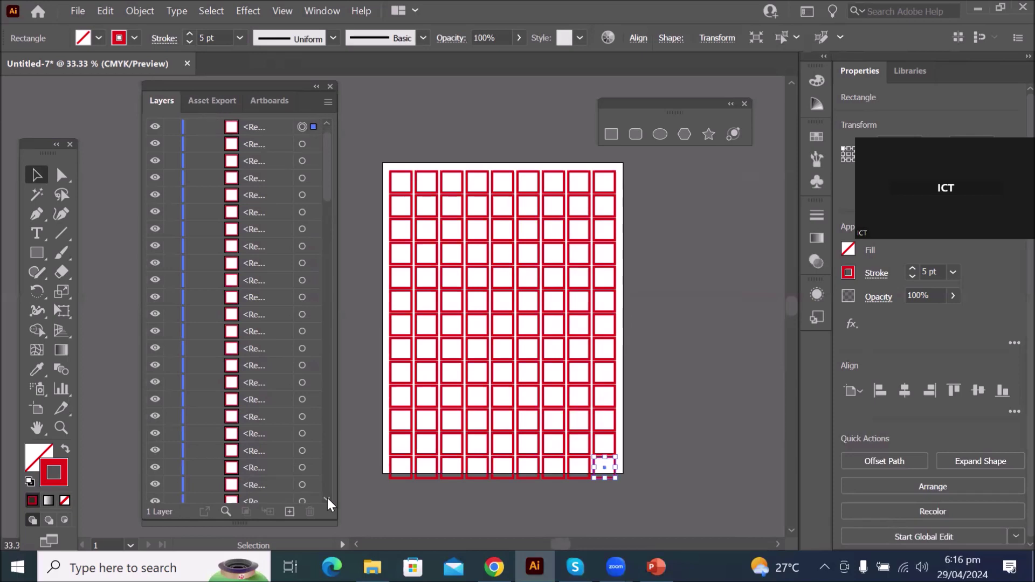
{"action": "scroll", "coordinate": [327, 501], "scroll_direction": "down", "scroll_amount": 10}
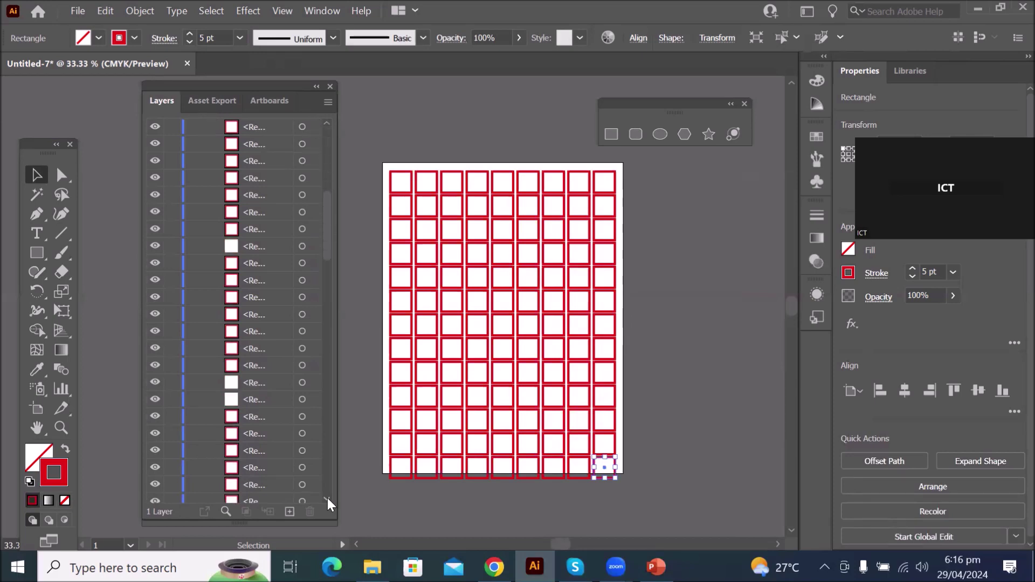
{"action": "scroll", "coordinate": [327, 498], "scroll_direction": "down", "scroll_amount": 10}
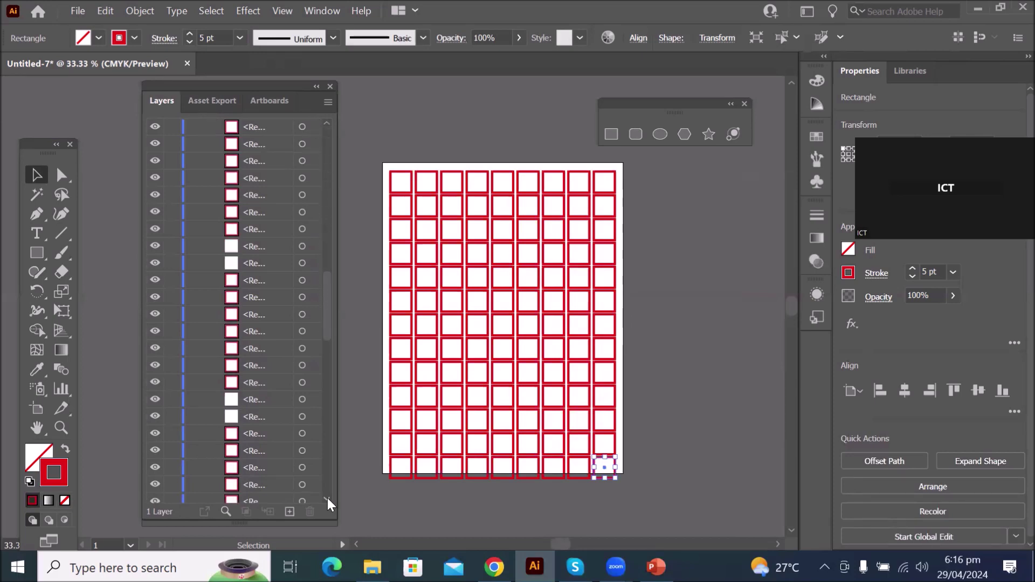
{"action": "scroll", "coordinate": [328, 497], "scroll_direction": "down", "scroll_amount": 10}
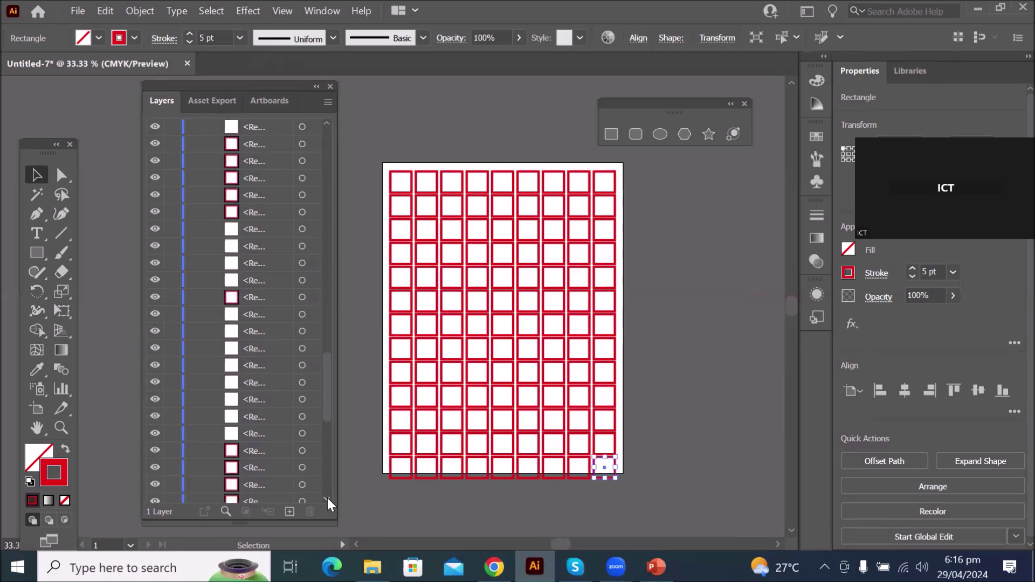
{"action": "scroll", "coordinate": [328, 497], "scroll_direction": "down", "scroll_amount": 1}
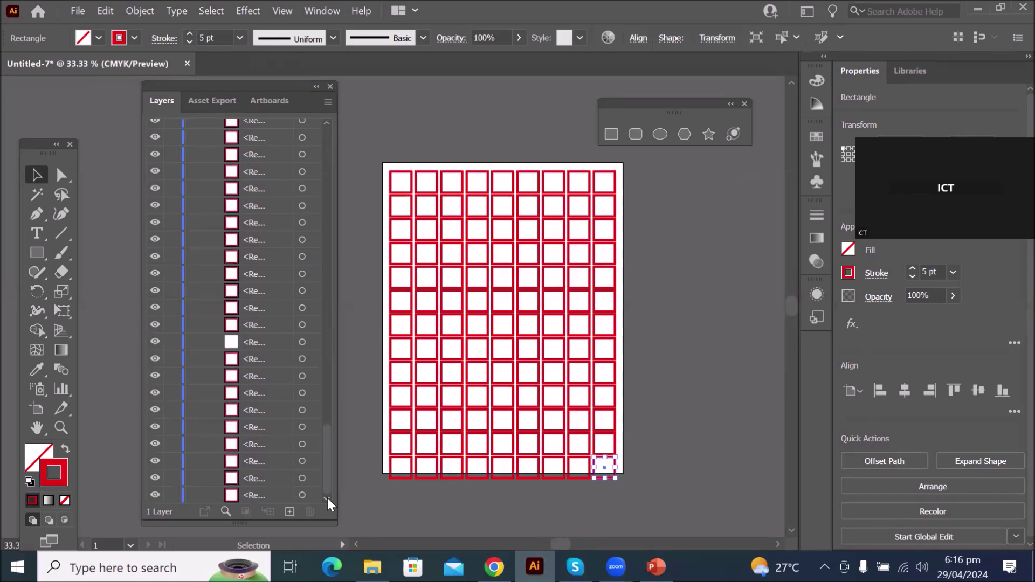
{"action": "left_click_drag", "start_coordinate": [327, 486], "coordinate": [328, 98]}
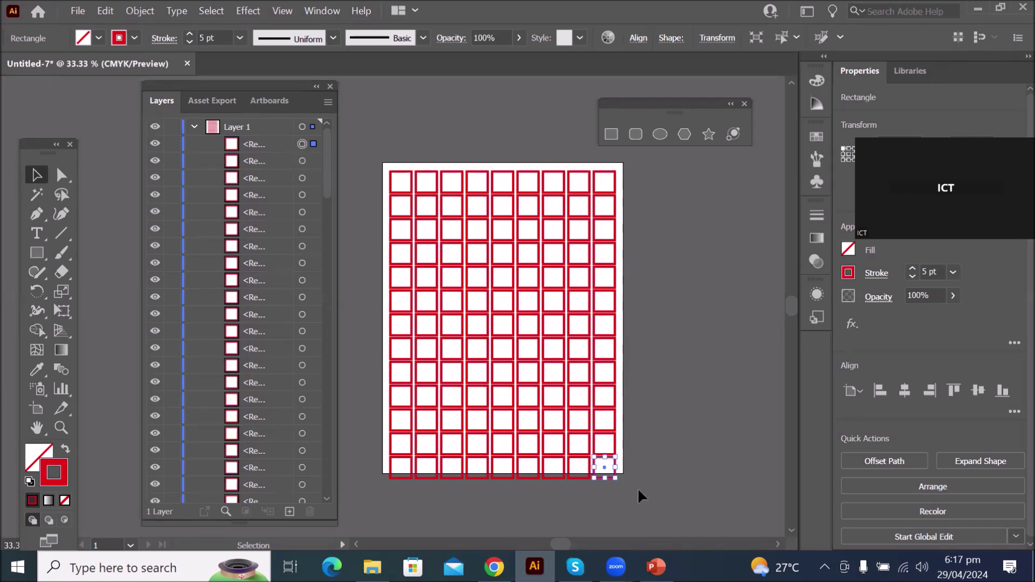
{"action": "scroll", "coordinate": [615, 484], "scroll_direction": "up", "scroll_amount": 4}
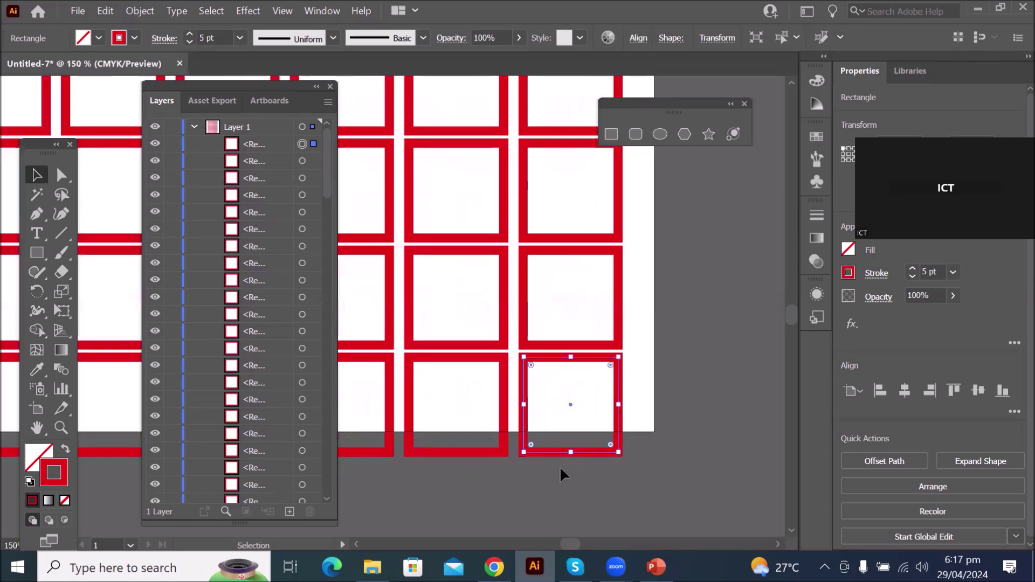
{"action": "scroll", "coordinate": [560, 468], "scroll_direction": "down", "scroll_amount": 5}
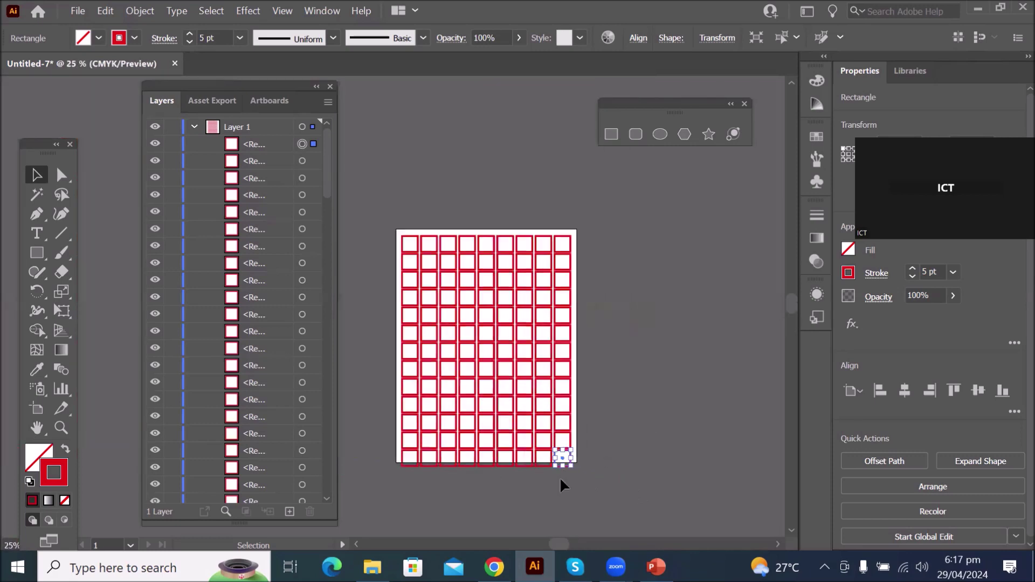
{"action": "scroll", "coordinate": [560, 477], "scroll_direction": "up", "scroll_amount": 1}
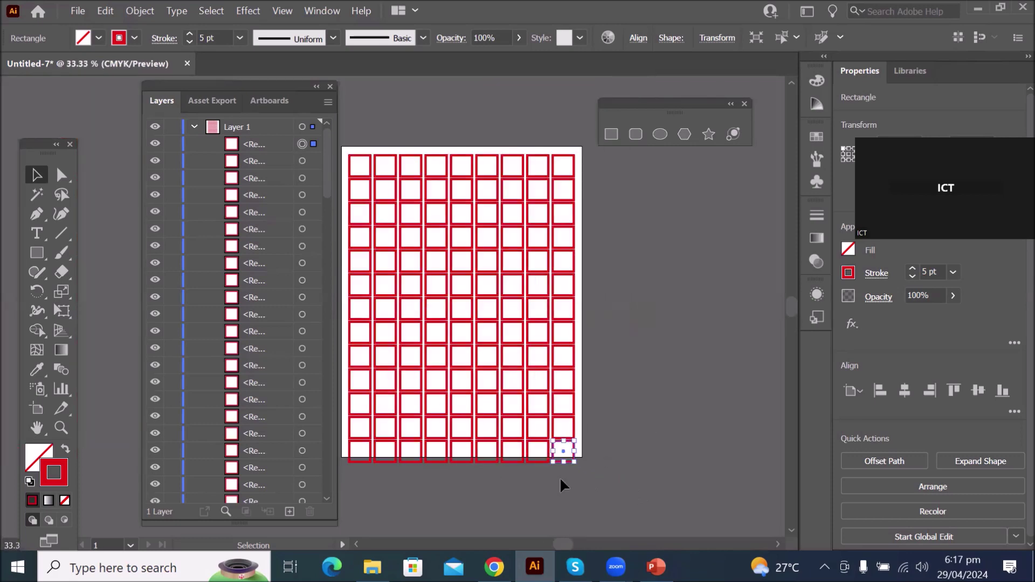
Select four bottom-row squares one at a time through their layer entries, followed by the grid's upper-left square through the last entry
{"action": "left_click", "coordinate": [302, 162]}
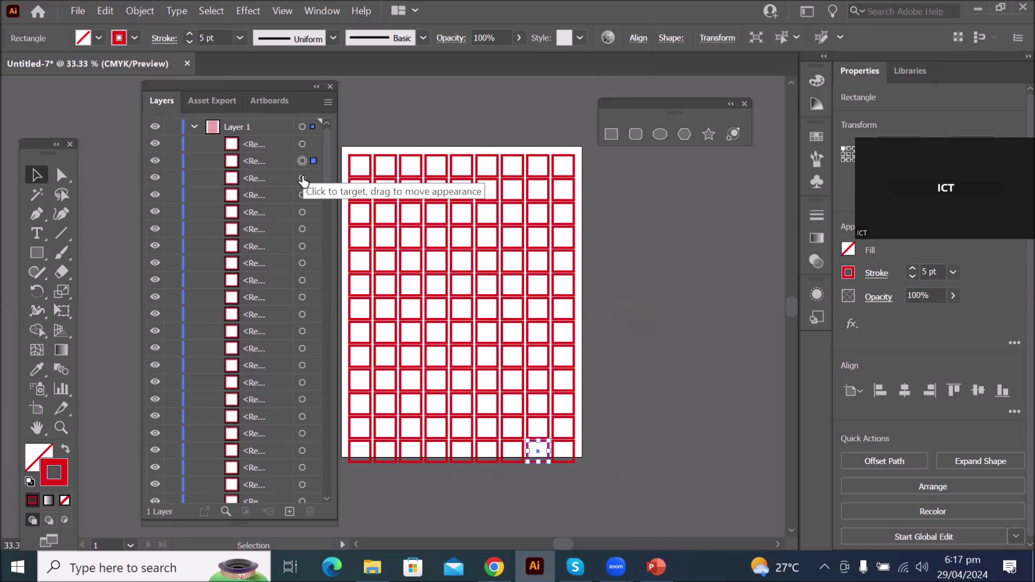
{"action": "left_click", "coordinate": [302, 178]}
{"action": "left_click", "coordinate": [303, 196]}
{"action": "left_click", "coordinate": [302, 212]}
{"action": "scroll", "coordinate": [324, 216], "scroll_direction": "down", "scroll_amount": 5}
{"action": "left_click_drag", "start_coordinate": [322, 209], "coordinate": [312, 471]}
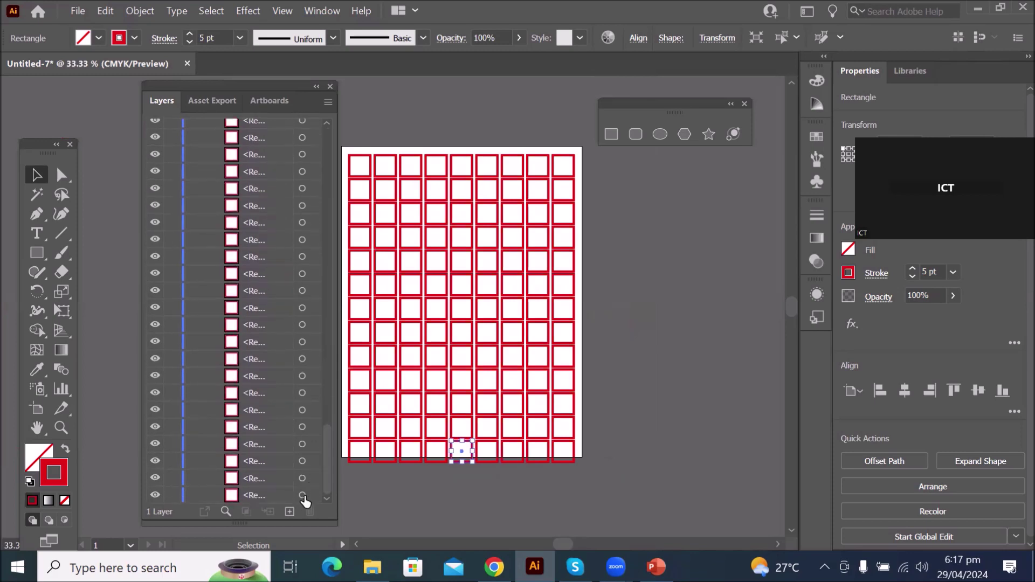
{"action": "left_click", "coordinate": [302, 495]}
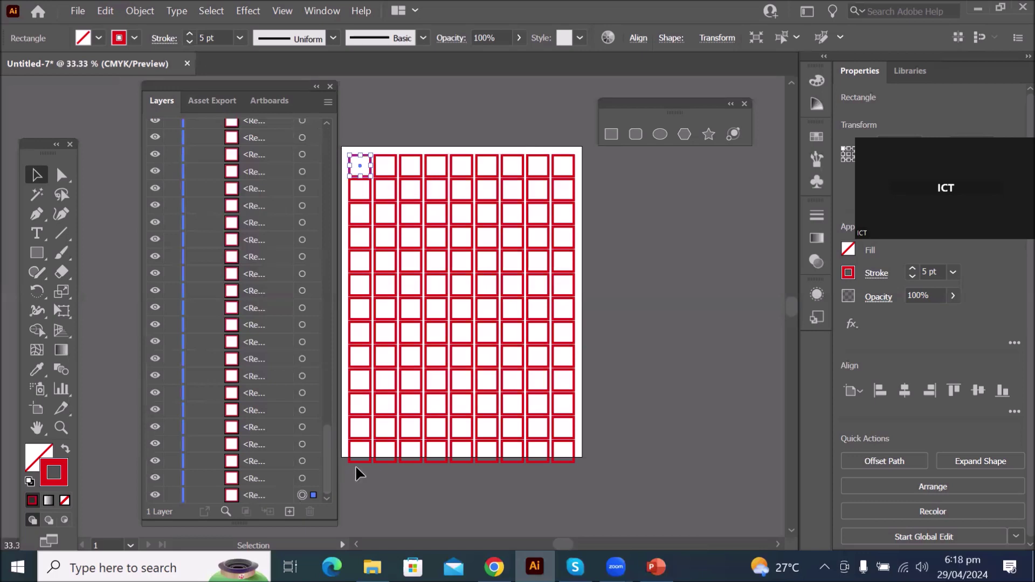
Select all the squares at once and look up the command for selecting everything
{"action": "key", "text": "ctrl+a"}
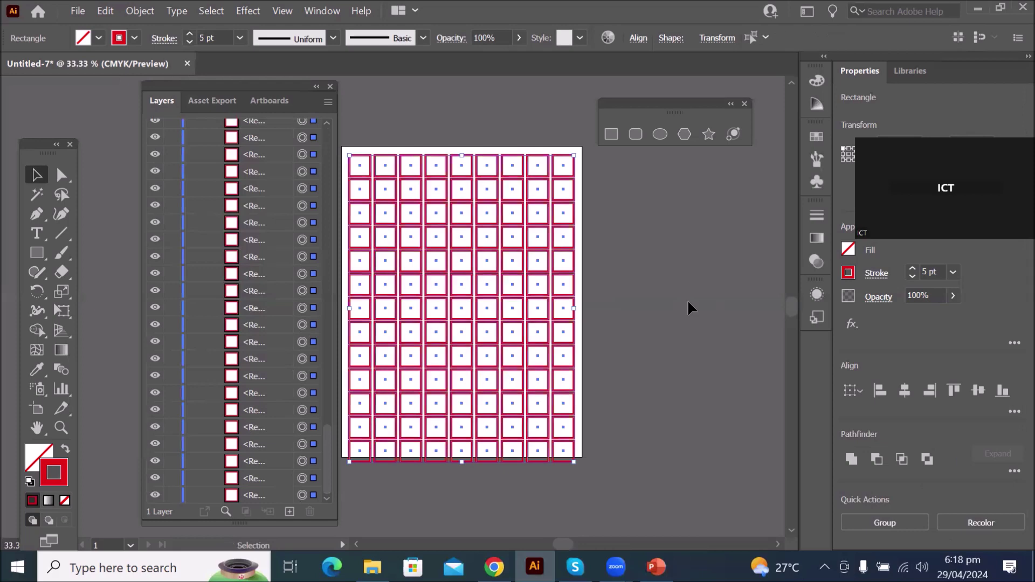
{"action": "left_click", "coordinate": [215, 15]}
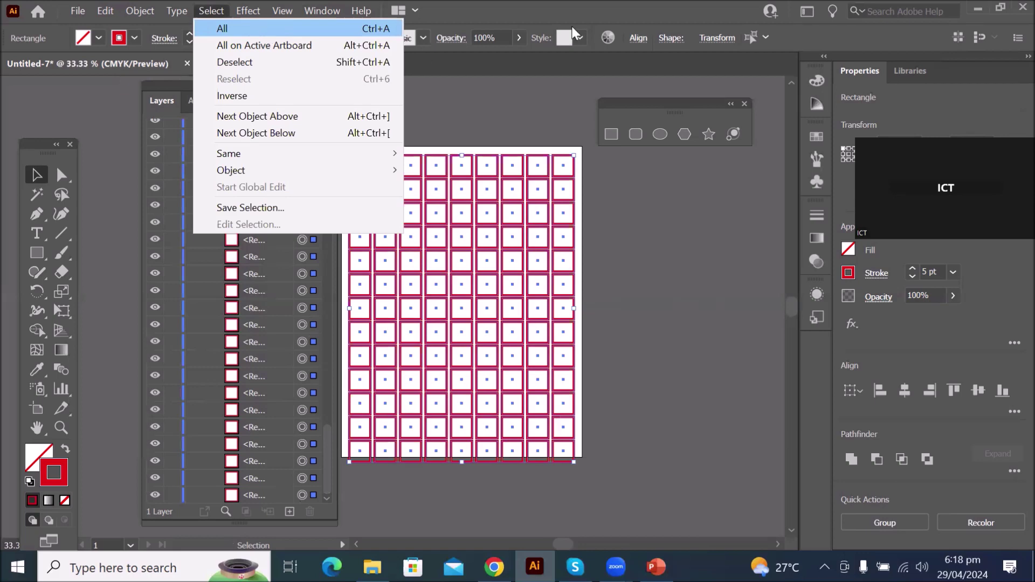
{"action": "left_click", "coordinate": [675, 214]}
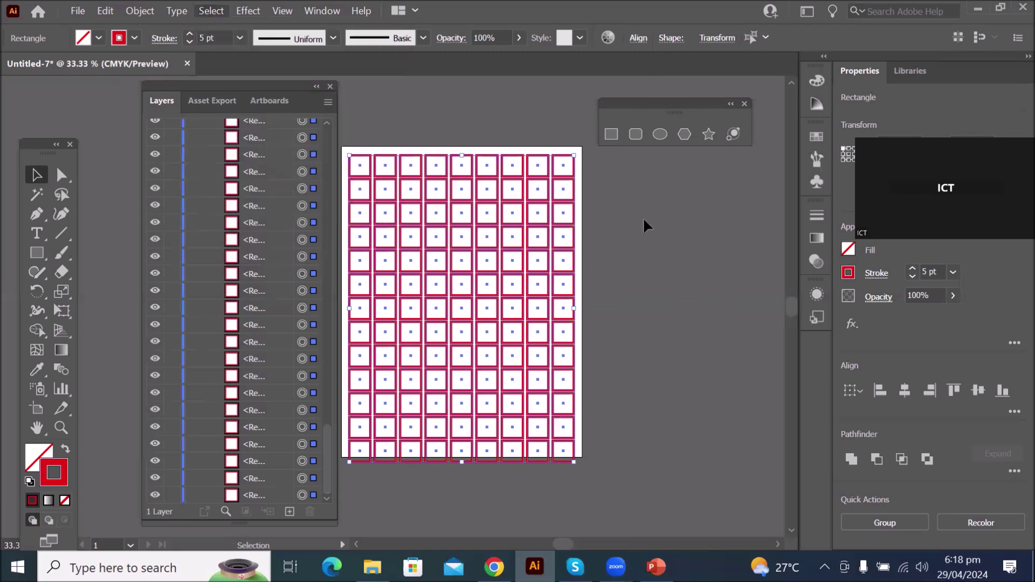
Select only the upper-left square through the last entry in the layer list, and reselect every square in the grid
{"action": "left_click", "coordinate": [305, 126]}
{"action": "scroll", "coordinate": [361, 104], "scroll_direction": "up", "scroll_amount": 5}
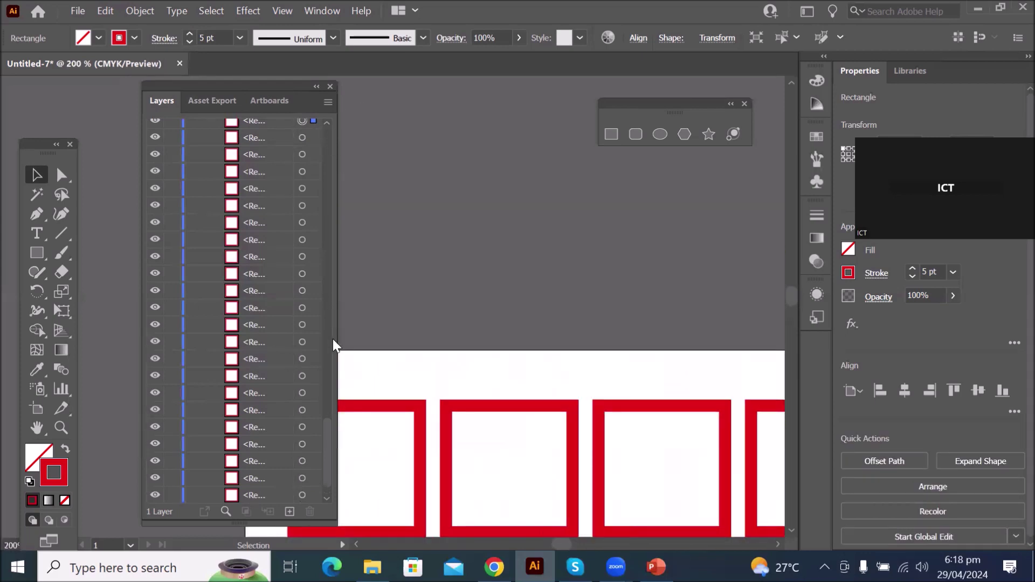
{"action": "left_click_drag", "start_coordinate": [329, 429], "coordinate": [326, 484]}
{"action": "left_click", "coordinate": [302, 495]}
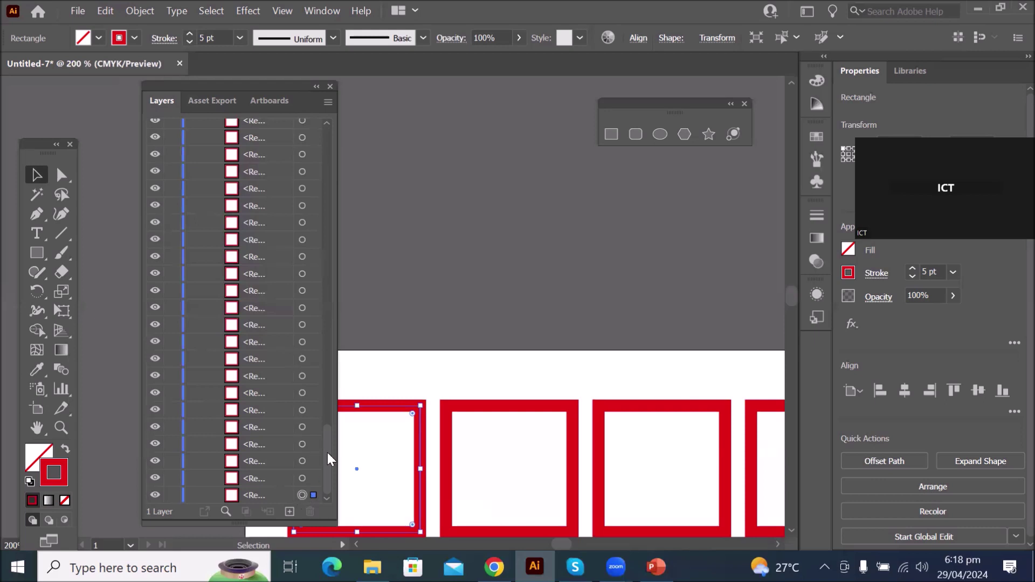
{"action": "left_click_drag", "start_coordinate": [328, 452], "coordinate": [340, 127]}
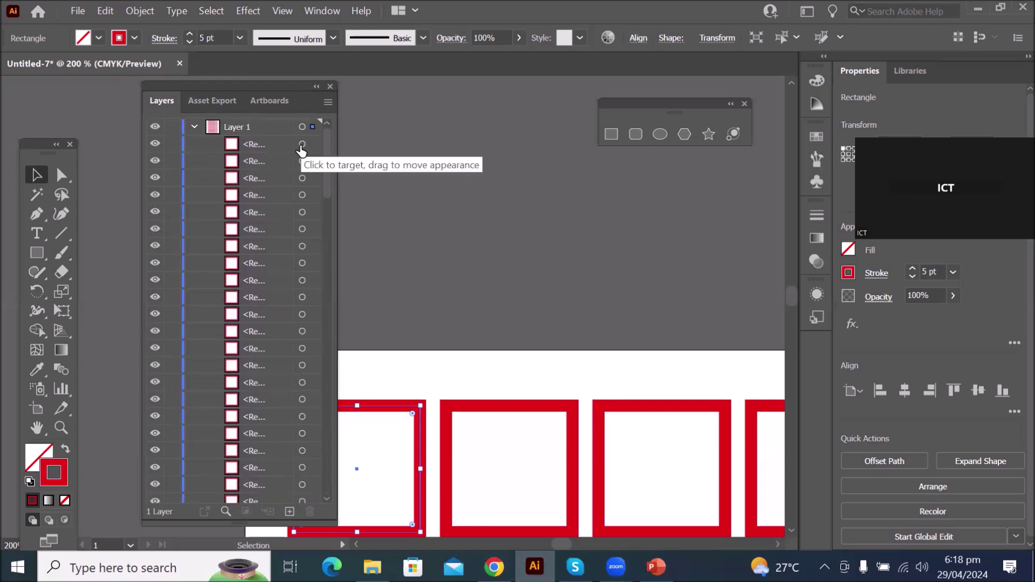
{"action": "key", "text": "ctrl+a"}
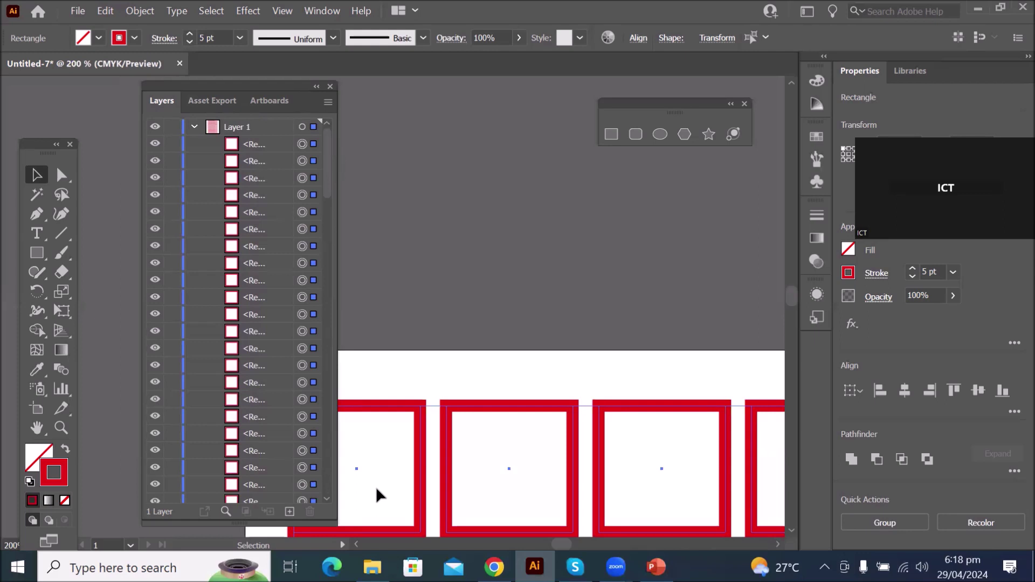
{"action": "scroll", "coordinate": [605, 434], "scroll_direction": "down", "scroll_amount": 10}
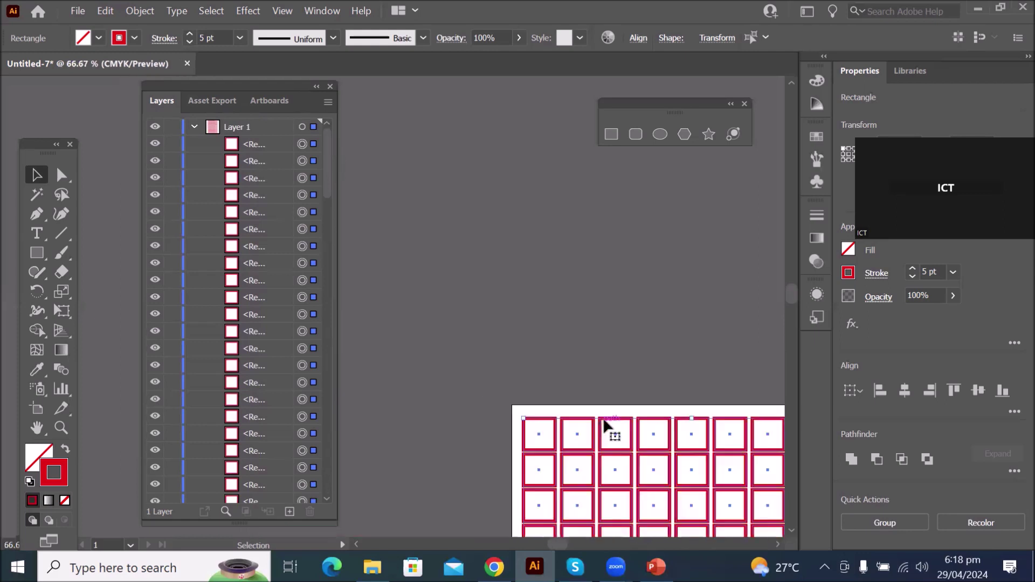
Examine the grid of squares with the Layers panel moved aside, and view the shape tools grouped with the Rectangle tool
{"action": "scroll", "coordinate": [665, 478], "scroll_direction": "up", "scroll_amount": 3}
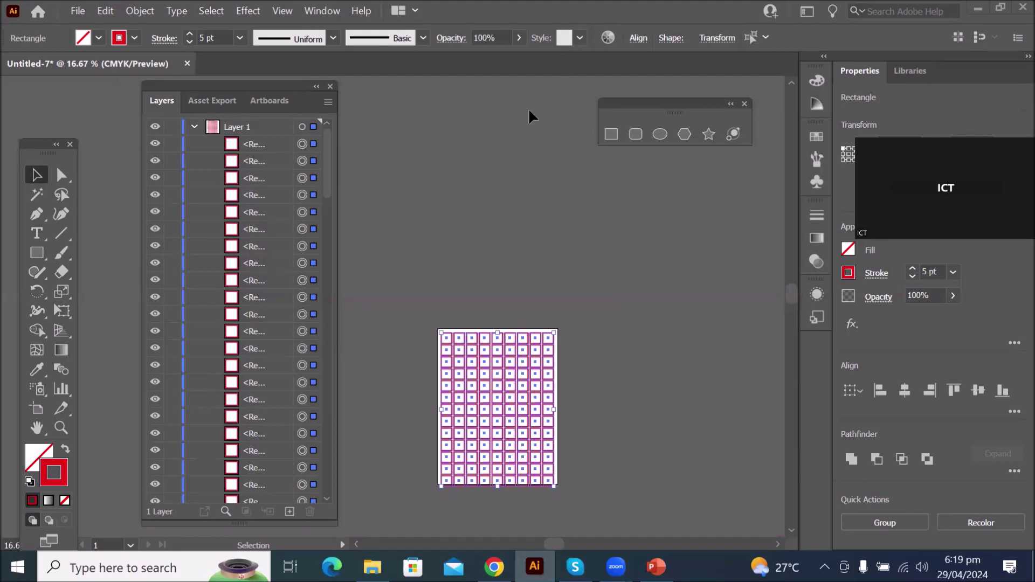
{"action": "scroll", "coordinate": [575, 395], "scroll_direction": "up", "scroll_amount": 3}
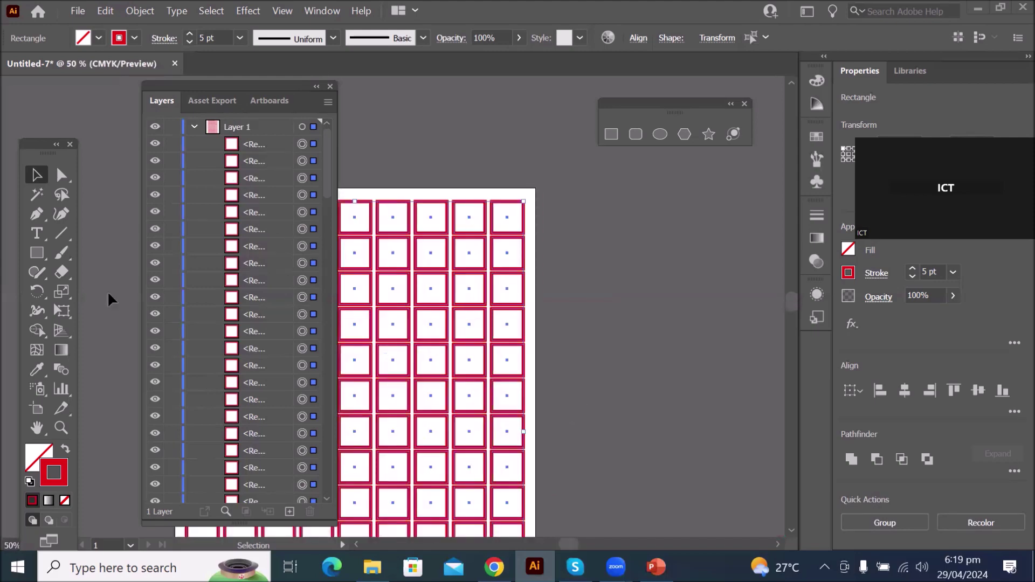
{"action": "left_click", "coordinate": [34, 255]}
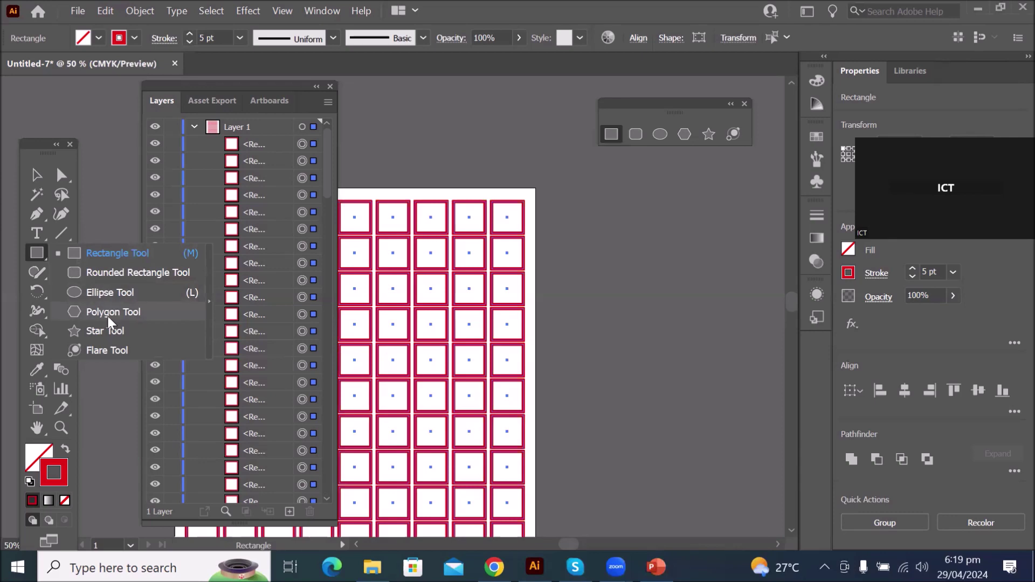
{"action": "left_click_drag", "start_coordinate": [209, 85], "coordinate": [124, 93]}
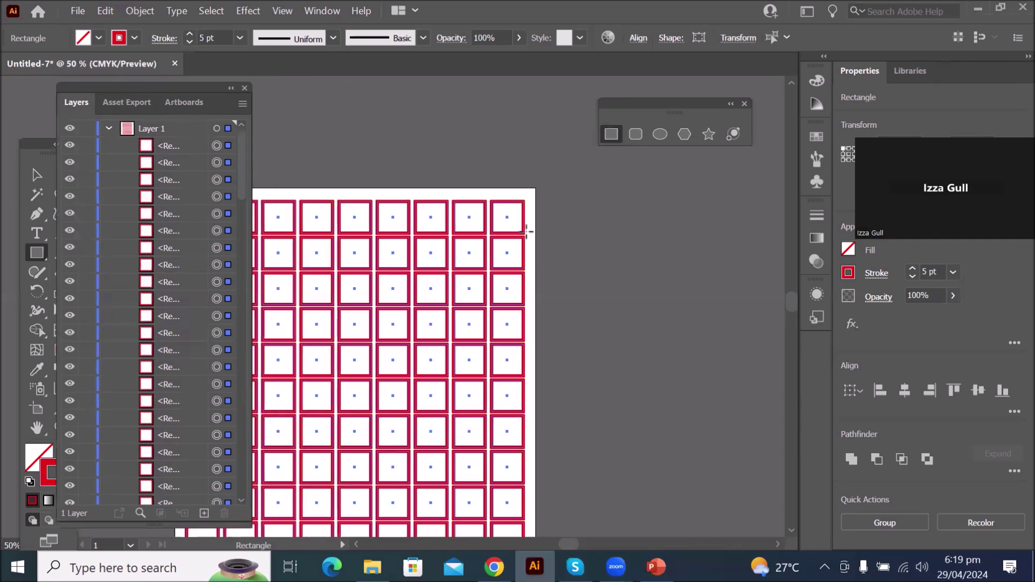
{"action": "scroll", "coordinate": [496, 254], "scroll_direction": "down", "scroll_amount": 1}
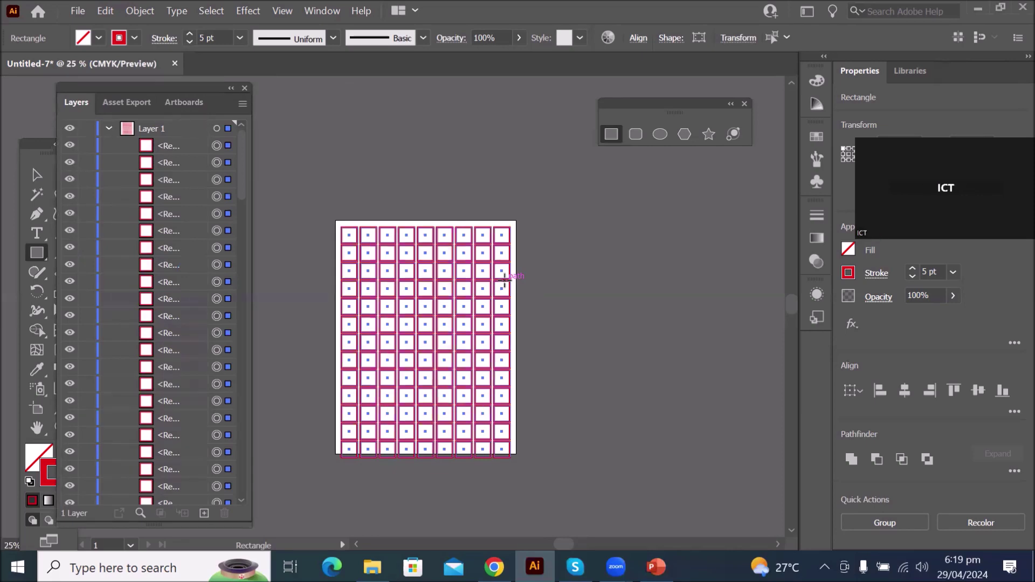
{"action": "left_click_drag", "start_coordinate": [141, 82], "coordinate": [218, 109]}
Create a new print document from the Letter preset, 215.9 x 279.4 mm
{"action": "left_click", "coordinate": [79, 10]}
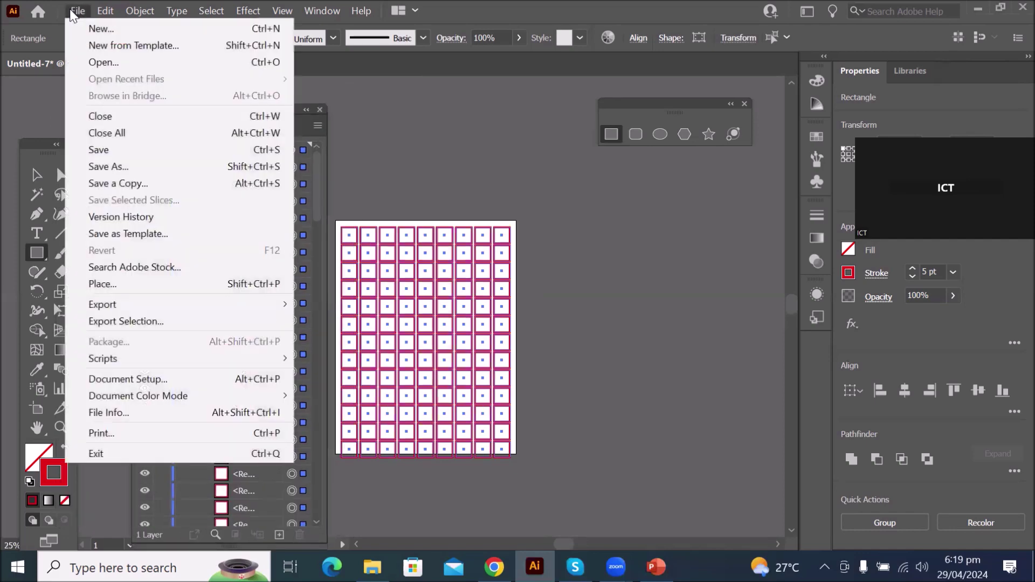
{"action": "left_click", "coordinate": [108, 32]}
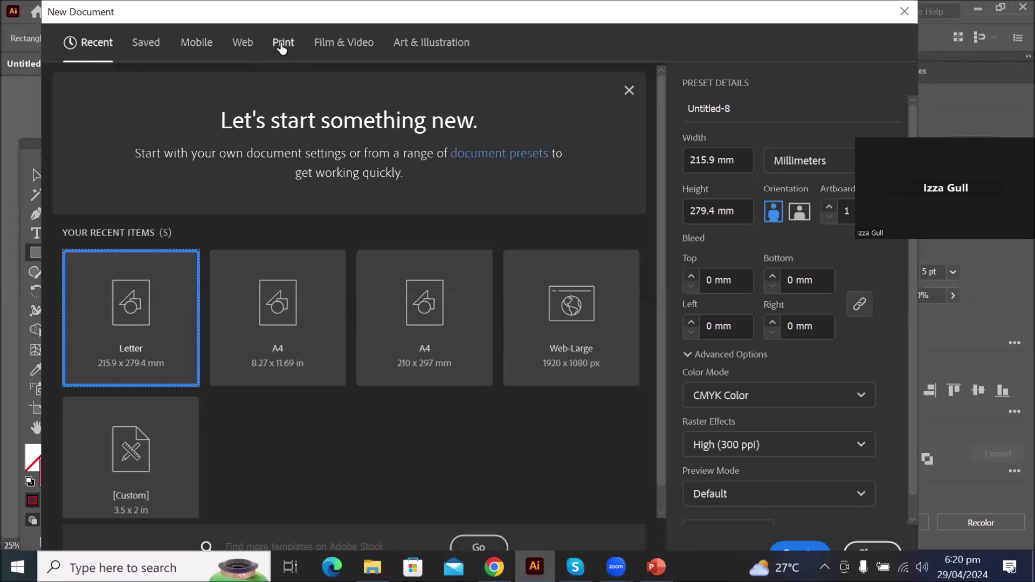
{"action": "left_click", "coordinate": [282, 48]}
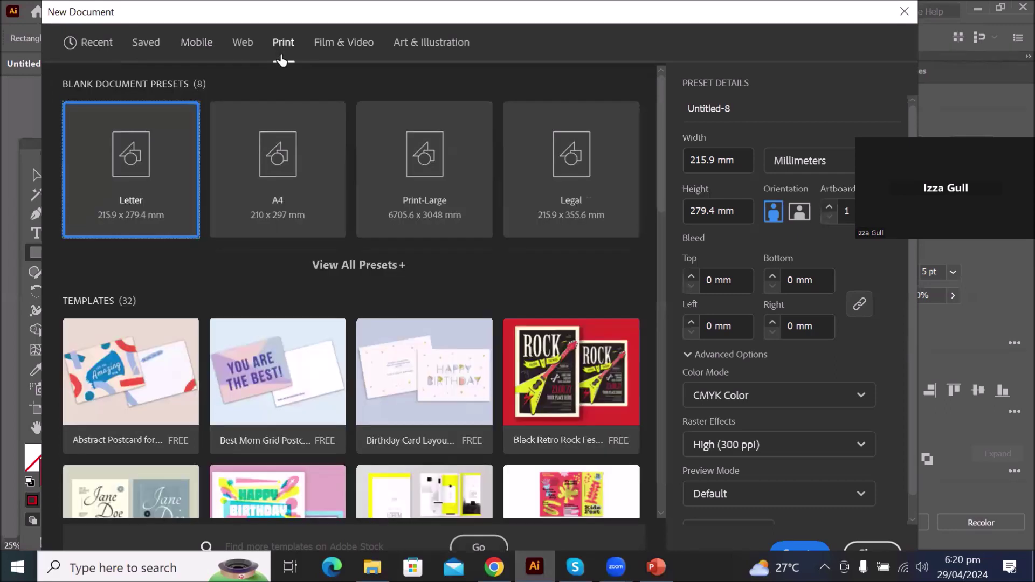
{"action": "left_click", "coordinate": [125, 158]}
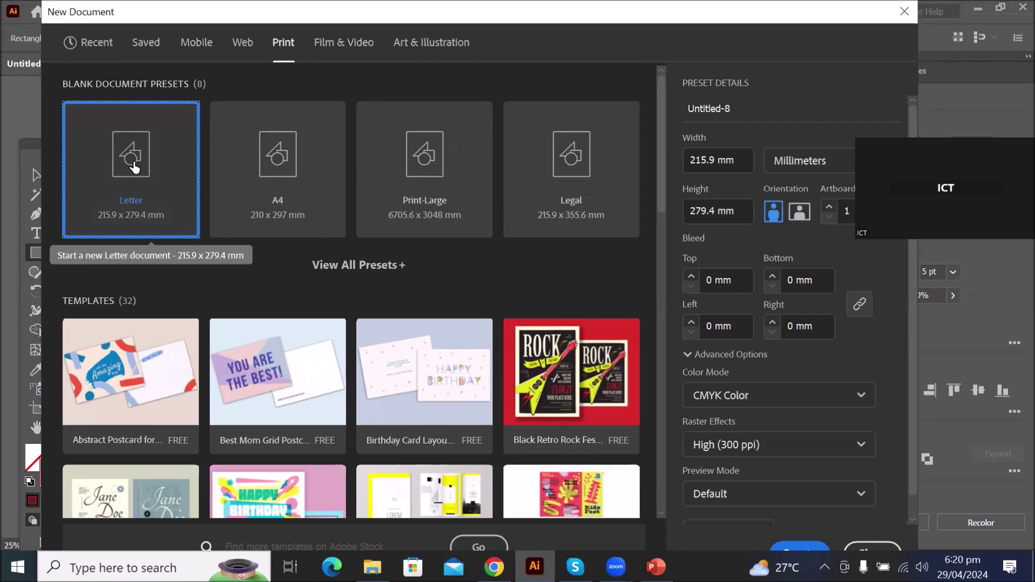
{"action": "double_click", "coordinate": [133, 164]}
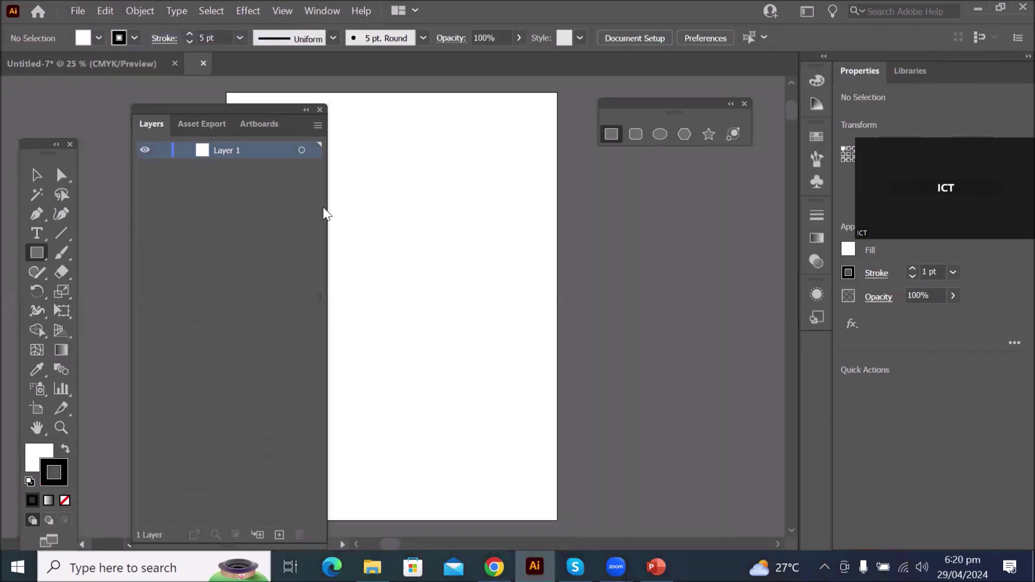
Move the Layers panel clear of the page and draw a small square near the page's upper-left corner
{"action": "left_click_drag", "start_coordinate": [258, 117], "coordinate": [666, 207]}
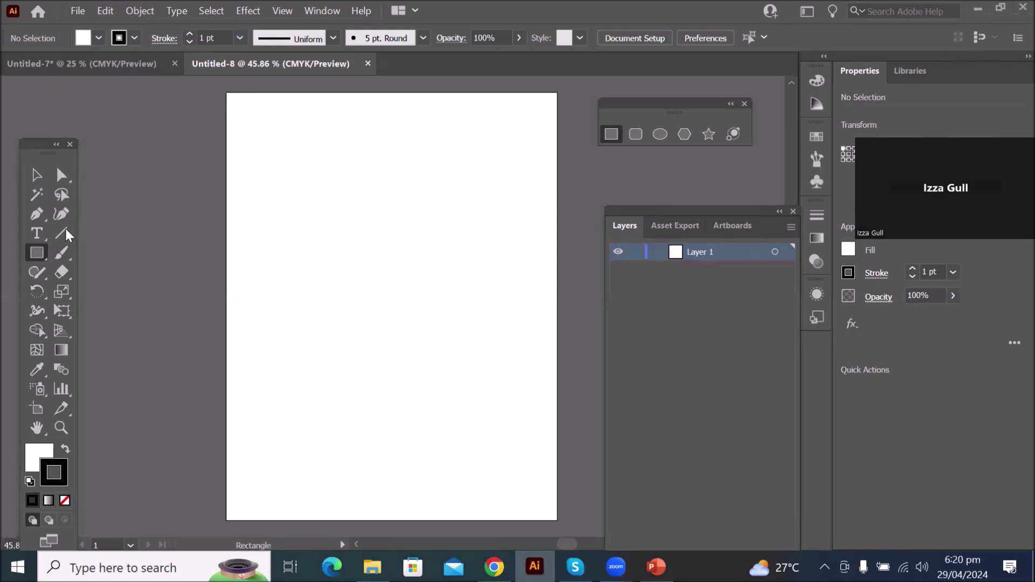
{"action": "left_click_drag", "start_coordinate": [246, 105], "coordinate": [279, 128]}
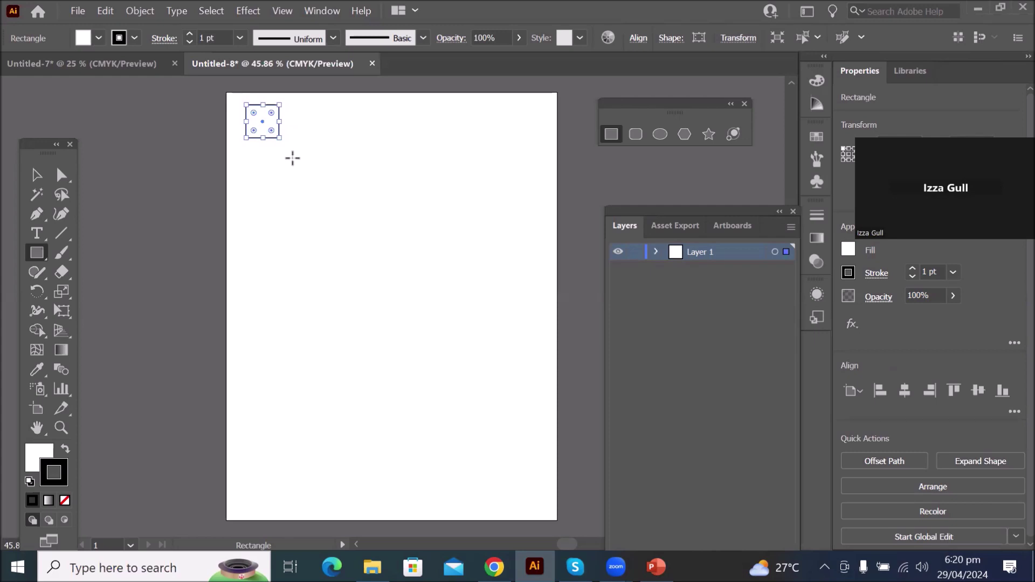
Open the new document setup again and examine the width of the Letter print preset
{"action": "left_click", "coordinate": [79, 12]}
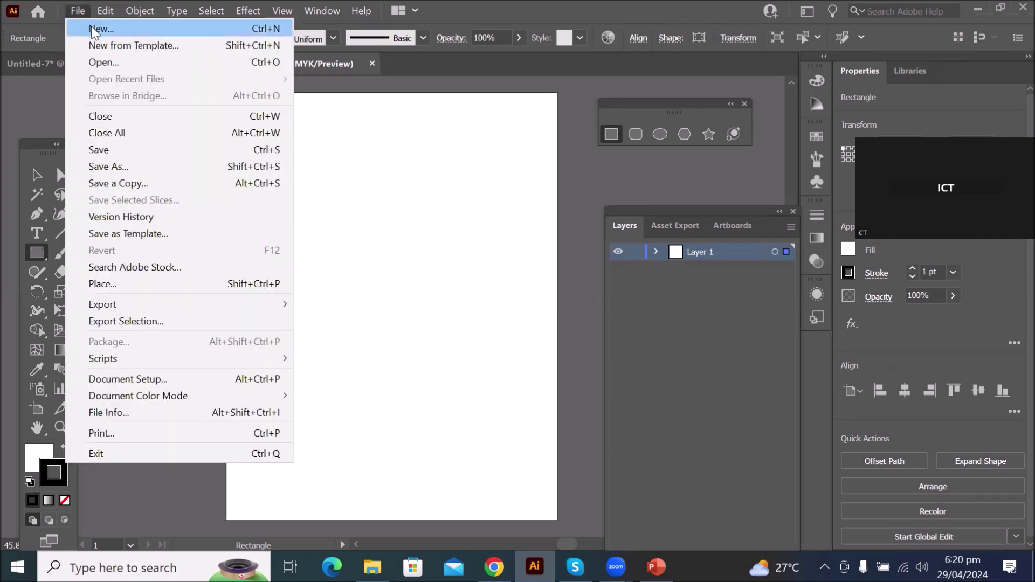
{"action": "left_click", "coordinate": [92, 30]}
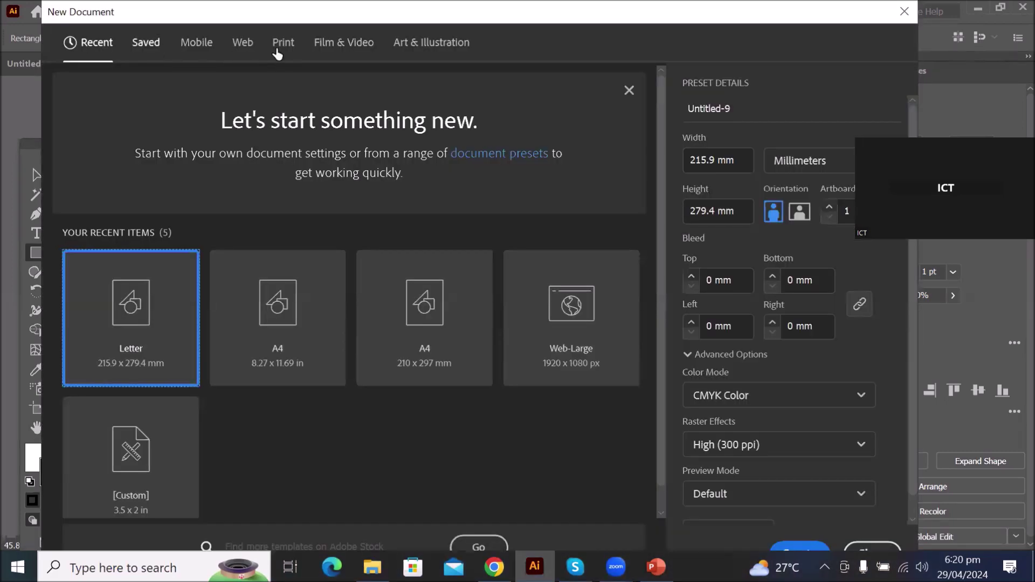
{"action": "left_click", "coordinate": [278, 43]}
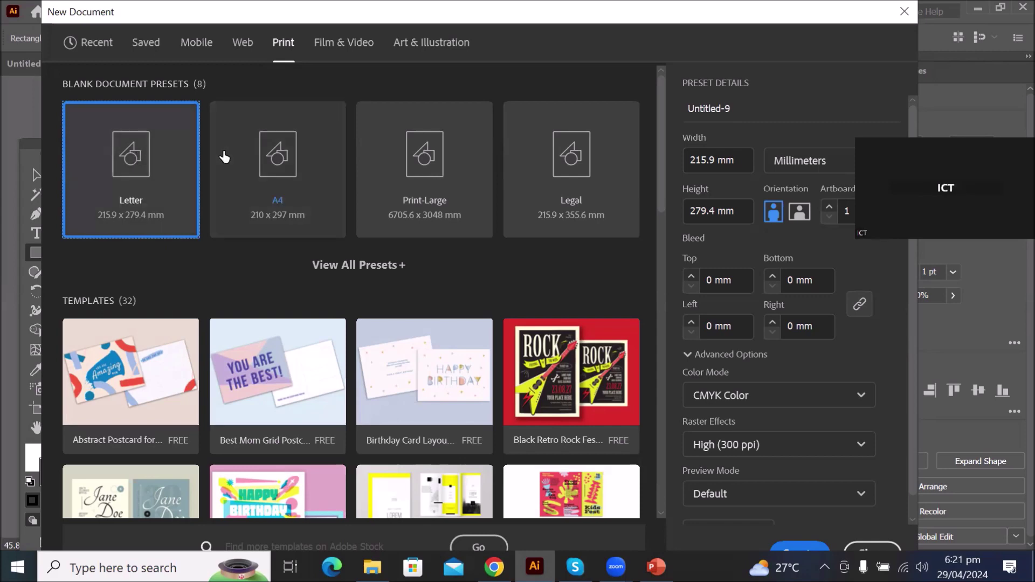
{"action": "left_click", "coordinate": [742, 163]}
{"action": "double_click", "coordinate": [702, 158]}
{"action": "left_click", "coordinate": [710, 157]}
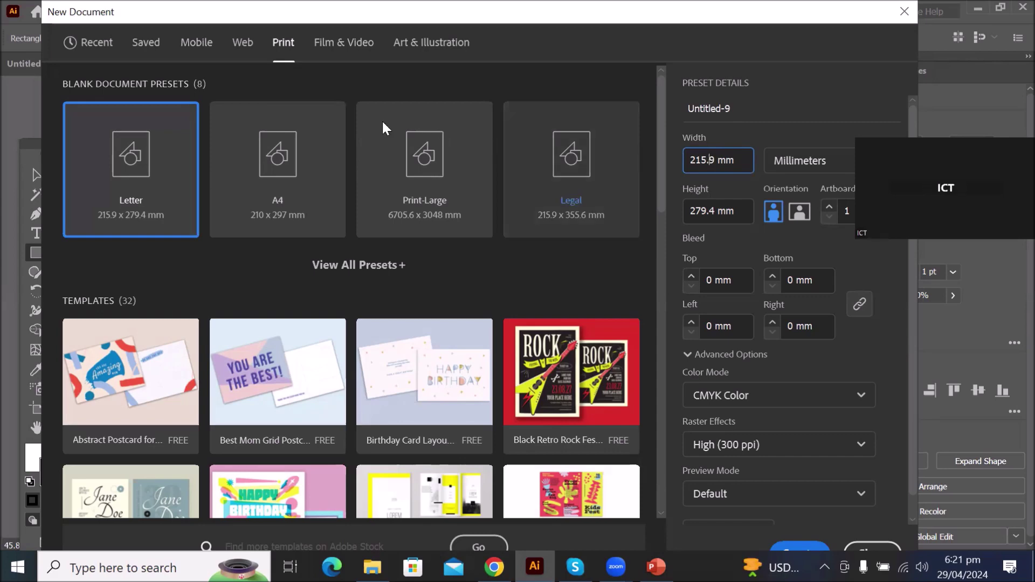
Compare the Mobile, Web and Print document presets, inspect the Letter preset's width and height, and close the setup without creating a document
{"action": "left_click", "coordinate": [198, 44]}
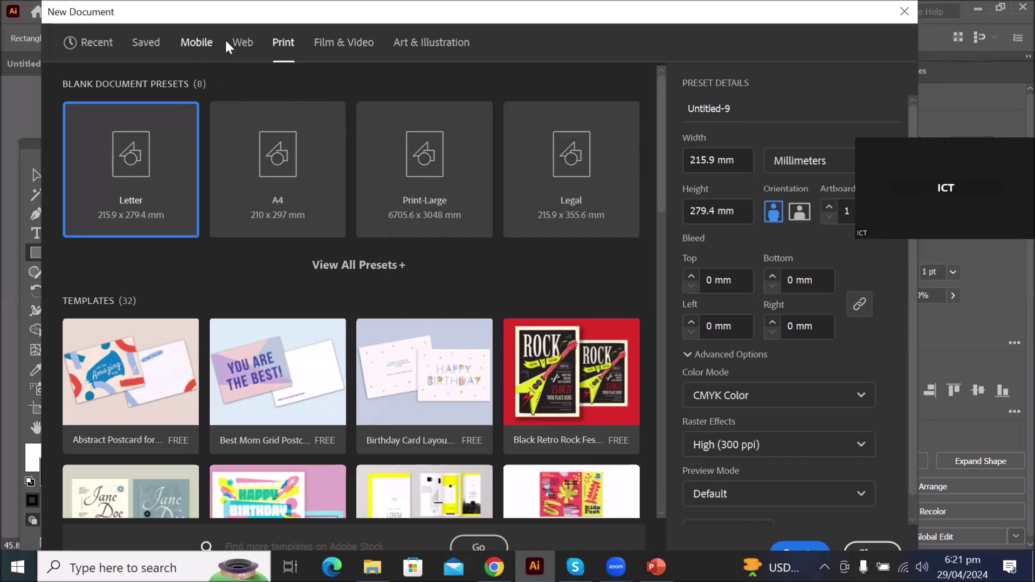
{"action": "left_click", "coordinate": [242, 43]}
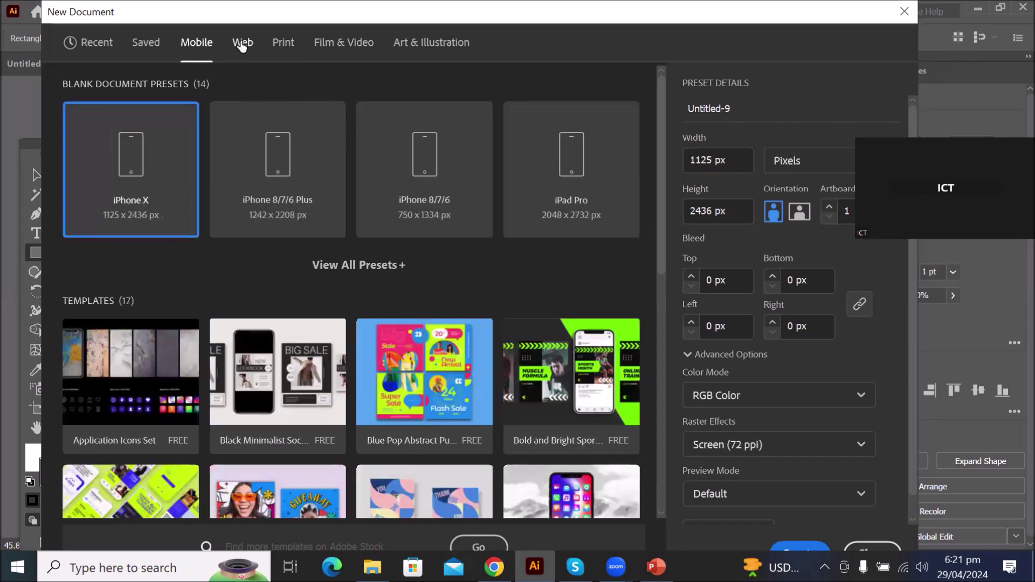
{"action": "left_click", "coordinate": [290, 46]}
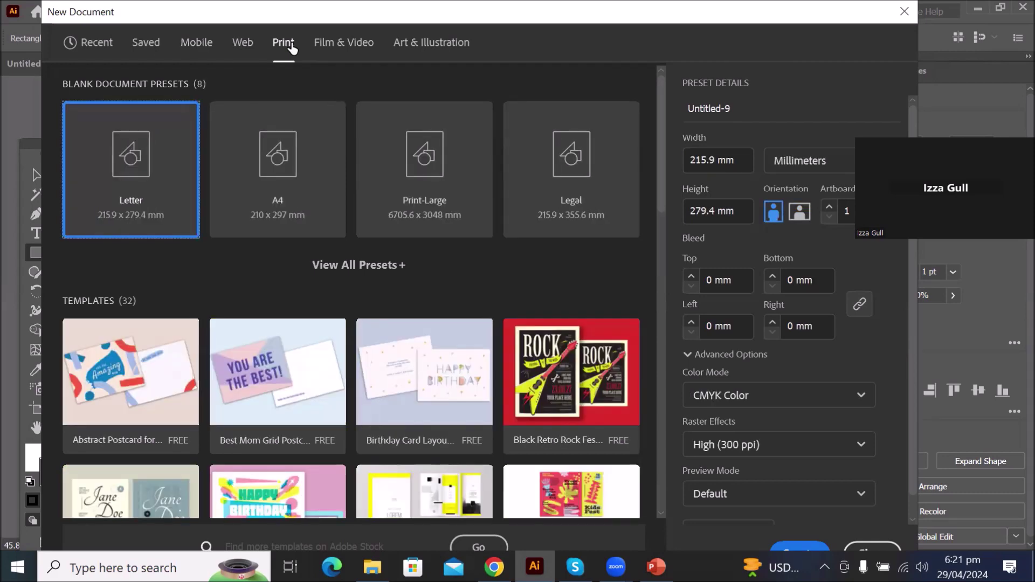
{"action": "left_click", "coordinate": [746, 160]}
{"action": "left_click_drag", "start_coordinate": [690, 160], "coordinate": [736, 160]}
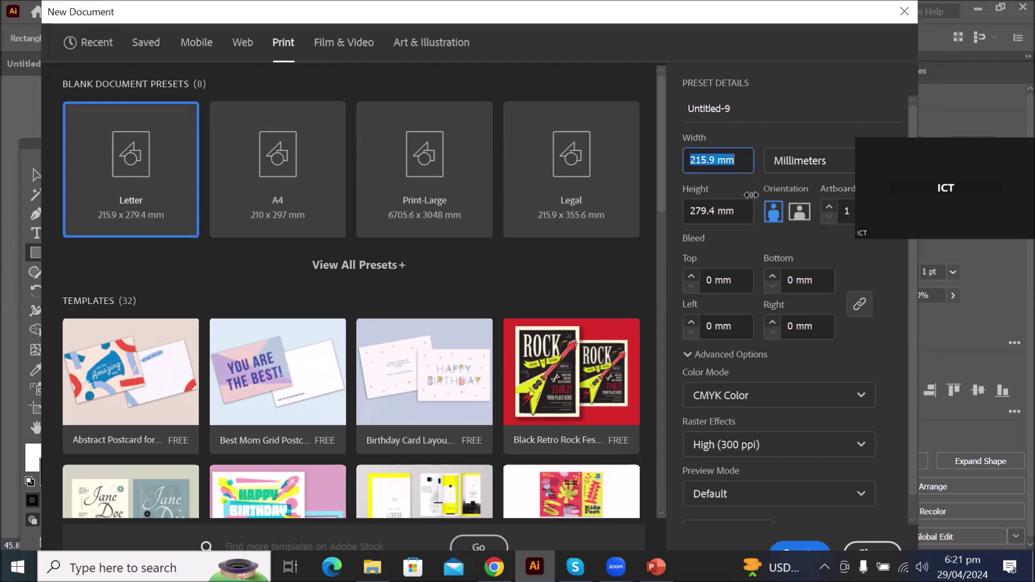
{"action": "double_click", "coordinate": [697, 210]}
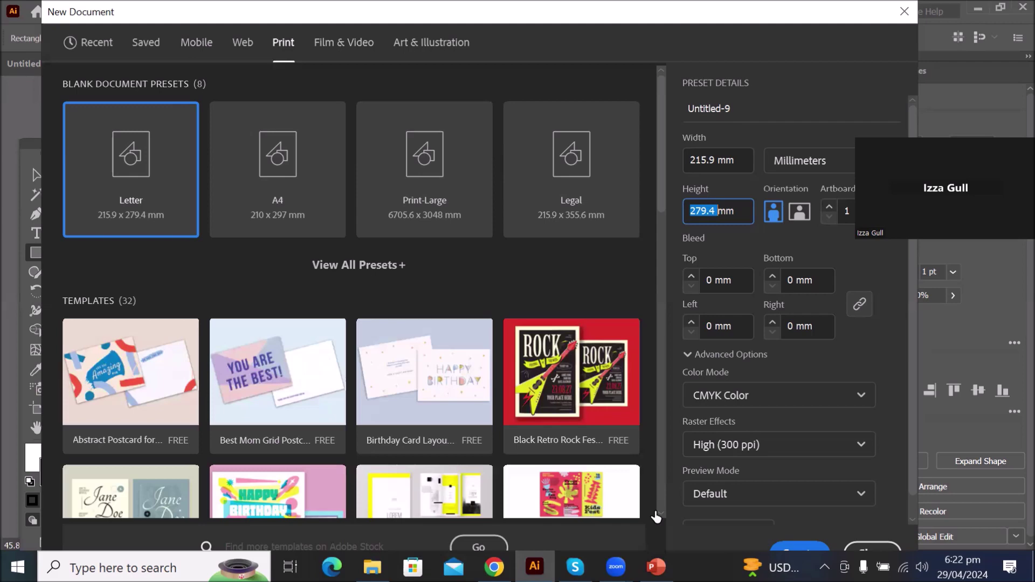
{"action": "left_click", "coordinate": [904, 12]}
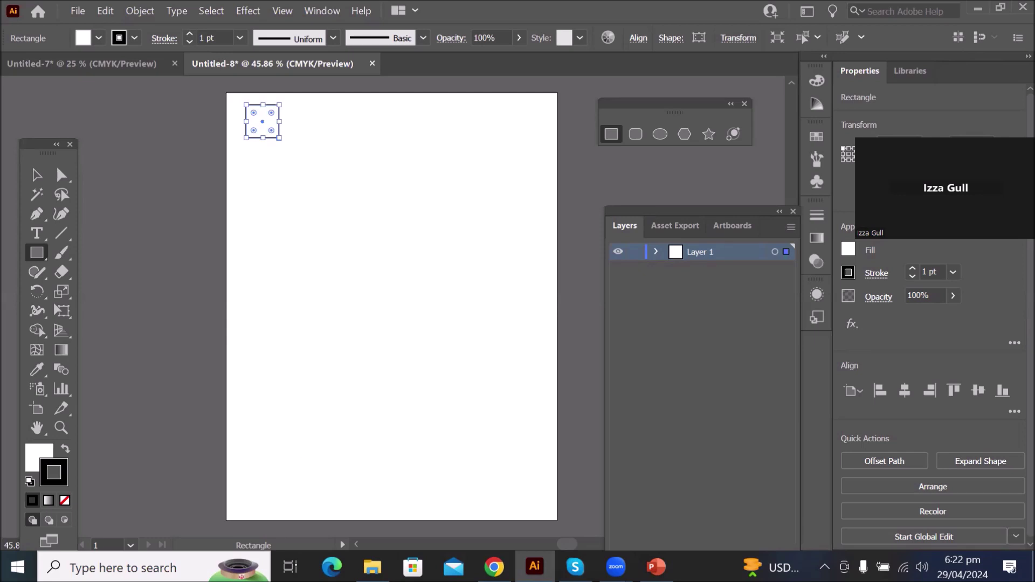
Try rotating the square freehand by its corner, and undo the rotation
{"action": "mouse_move", "coordinate": [494, 568]}
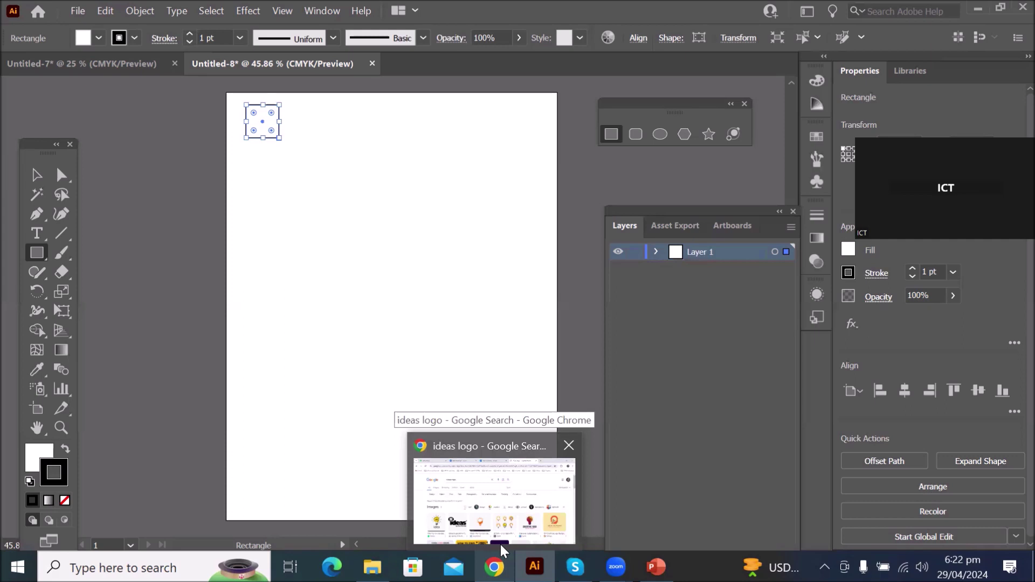
{"action": "left_click", "coordinate": [35, 176]}
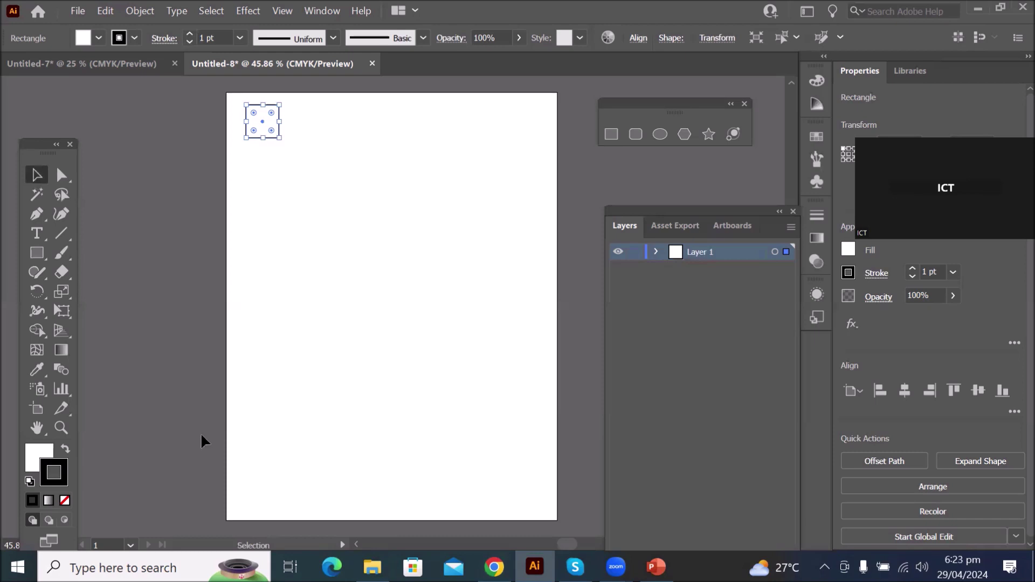
{"action": "left_click_drag", "start_coordinate": [41, 258], "coordinate": [100, 256]}
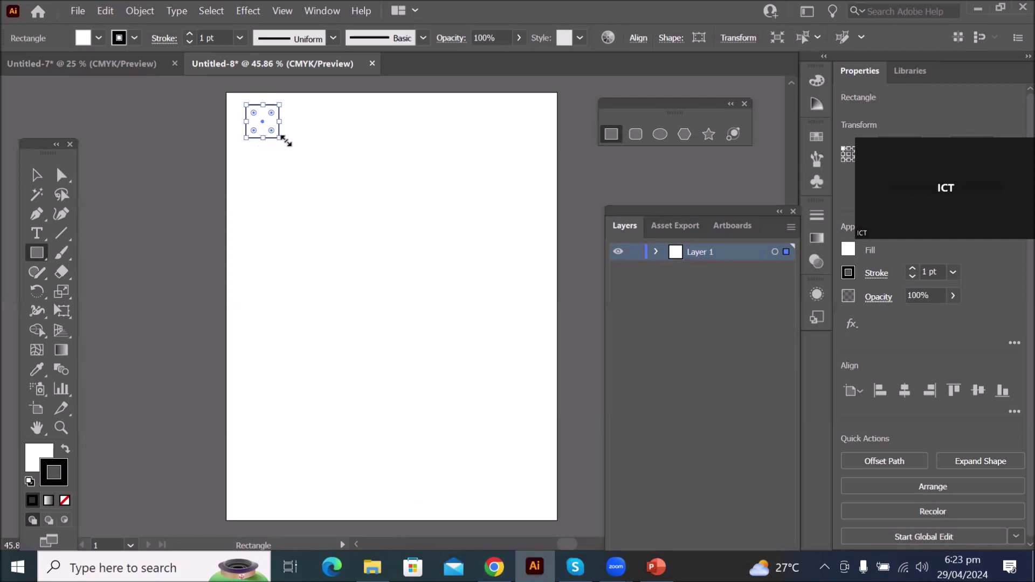
{"action": "mouse_move", "coordinate": [284, 132]}
{"action": "left_mouse_down"}
{"action": "mouse_move", "coordinate": [262, 161]}
{"action": "mouse_move", "coordinate": [301, 129]}
{"action": "left_mouse_up"}
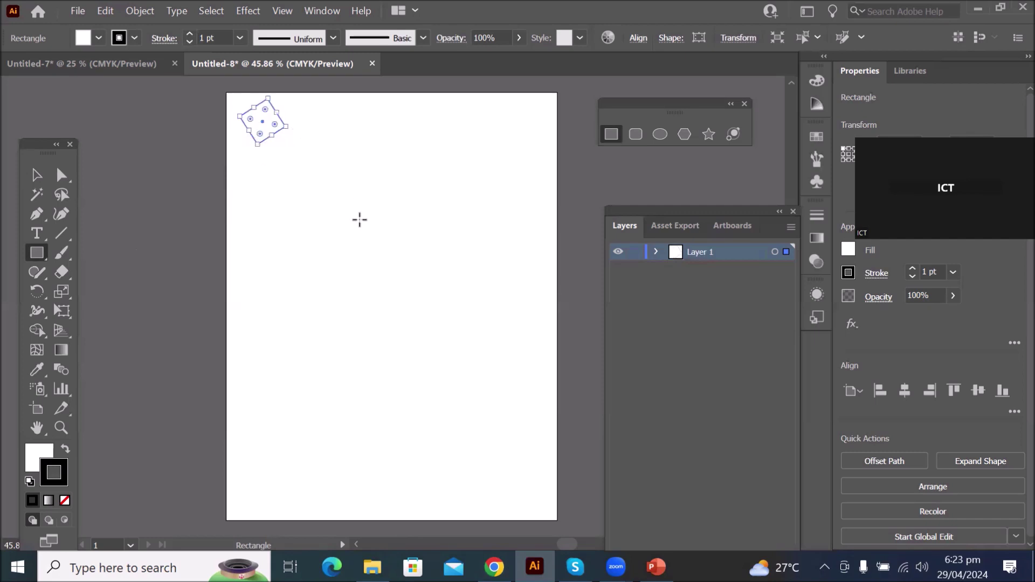
{"action": "key", "text": "ctrl+z"}
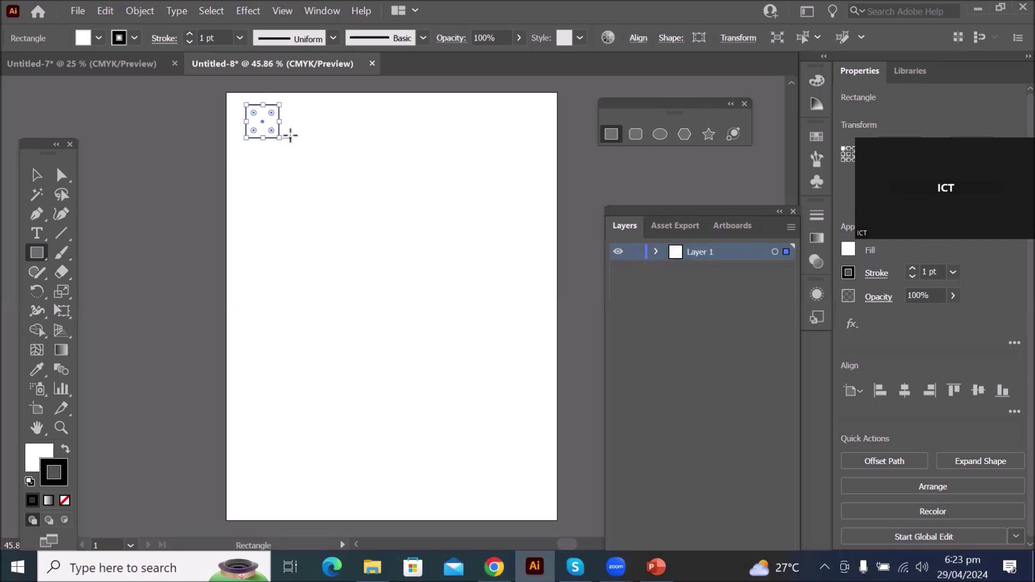
Rotate the square to exactly 315° so it stands on one corner as a diamond
{"action": "mouse_move", "coordinate": [285, 138]}
{"action": "left_mouse_down"}
{"action": "mouse_move", "coordinate": [278, 152]}
{"action": "mouse_move", "coordinate": [290, 149]}
{"action": "left_mouse_up"}
{"action": "left_click_drag", "start_coordinate": [283, 140], "coordinate": [272, 163]}
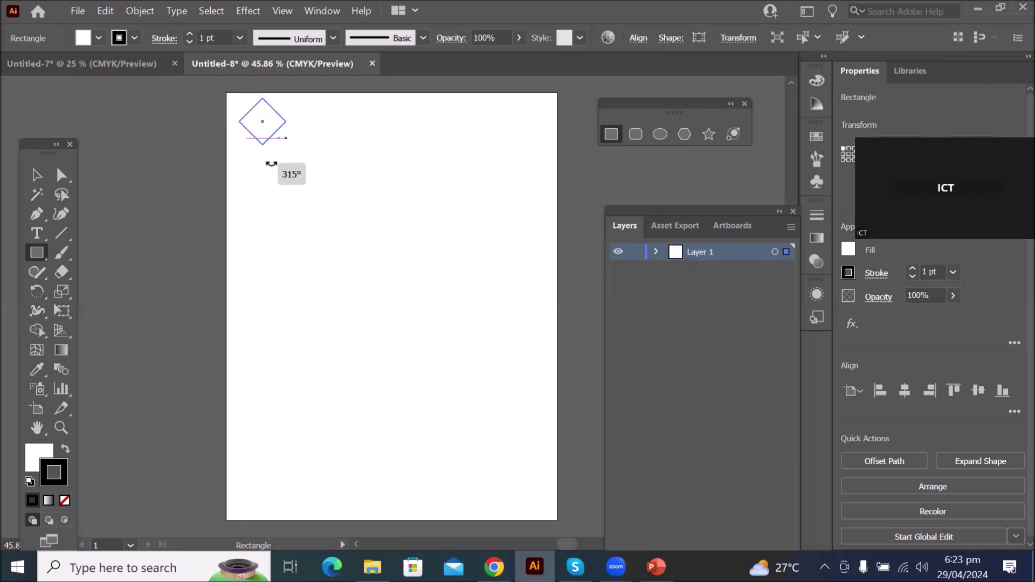
{"action": "mouse_move", "coordinate": [272, 162]}
{"action": "left_mouse_down"}
{"action": "mouse_move", "coordinate": [294, 147]}
{"action": "mouse_move", "coordinate": [273, 172]}
{"action": "left_mouse_up"}
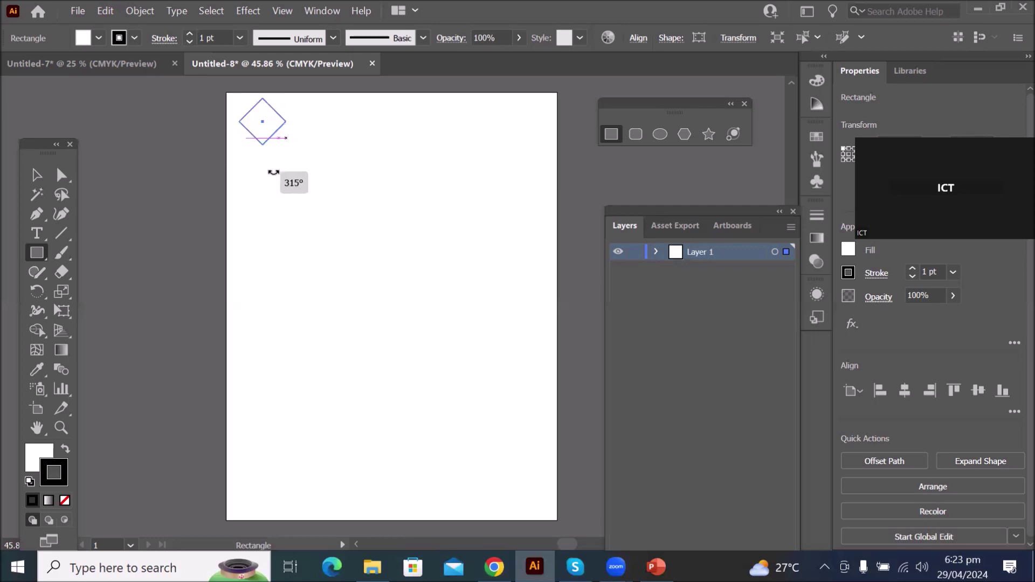
{"action": "left_click_drag", "start_coordinate": [274, 172], "coordinate": [271, 178]}
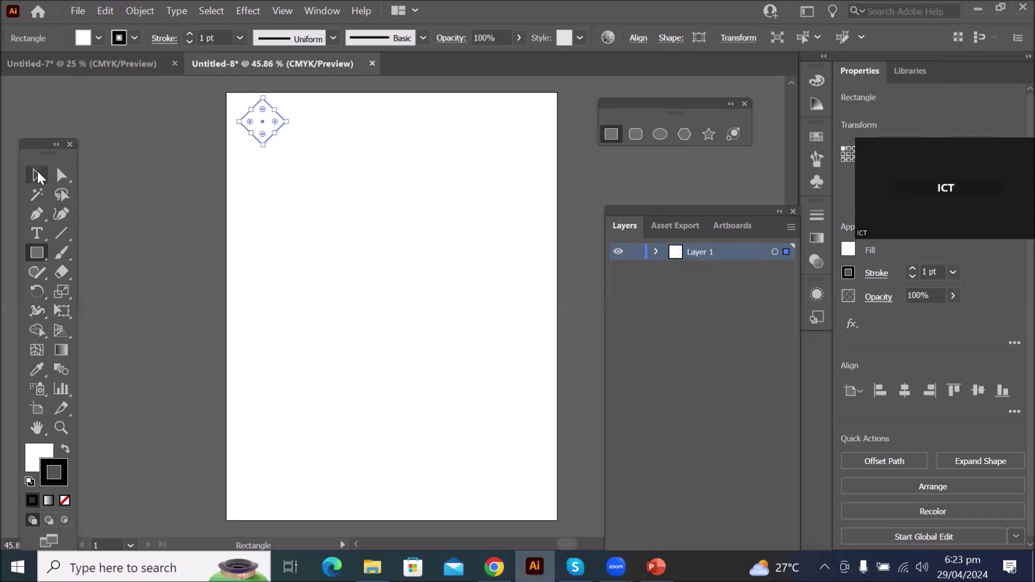
Duplicate the diamond horizontally by about 30.32 mm so the copy touches the original corner to corner
{"action": "left_click", "coordinate": [37, 176]}
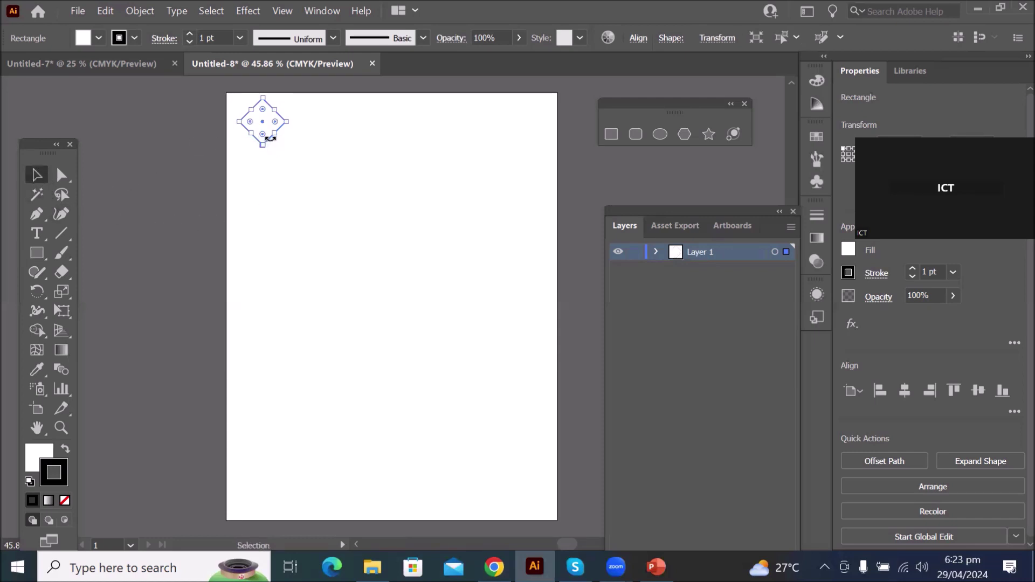
{"action": "scroll", "coordinate": [264, 117], "scroll_direction": "up", "scroll_amount": 3}
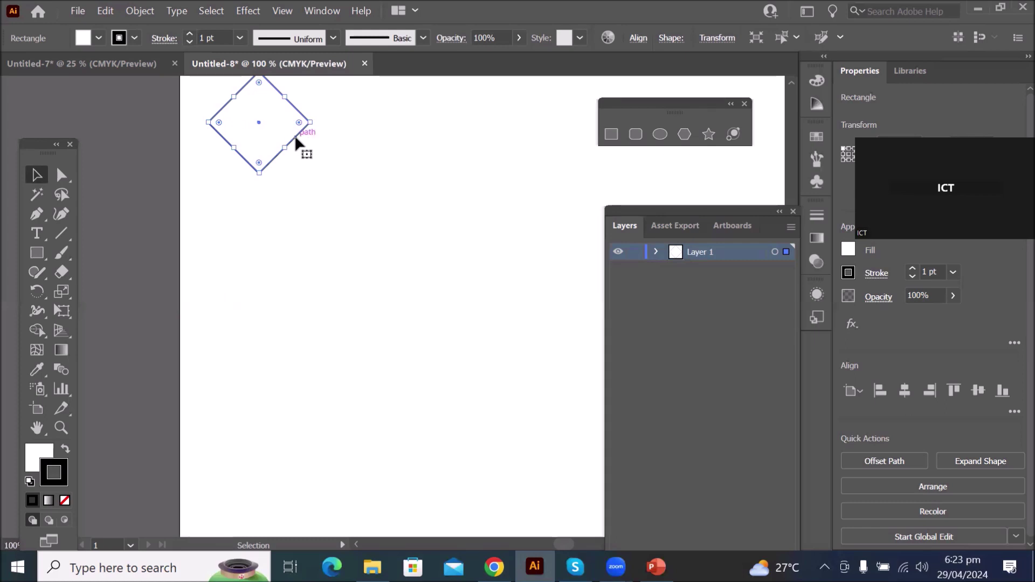
{"action": "left_click_drag", "start_coordinate": [295, 142], "coordinate": [397, 146]}
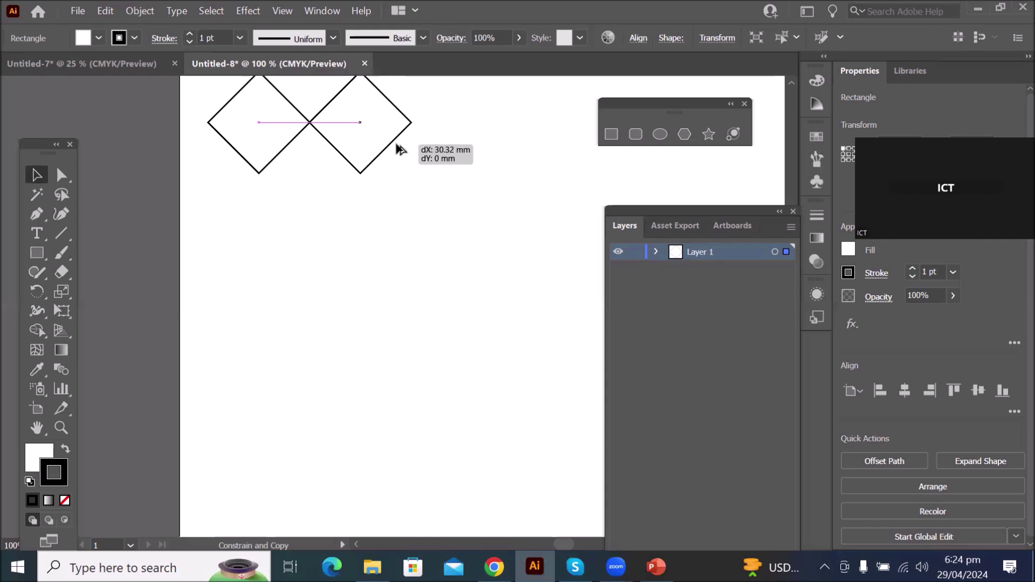
{"action": "left_click_drag", "start_coordinate": [398, 145], "coordinate": [394, 145]}
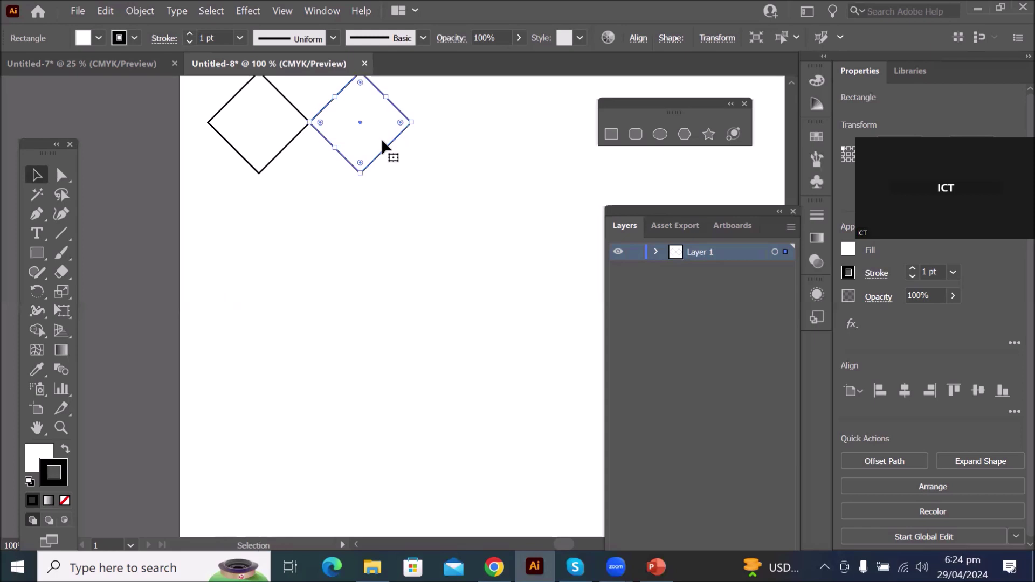
{"action": "scroll", "coordinate": [381, 138], "scroll_direction": "down", "scroll_amount": 4}
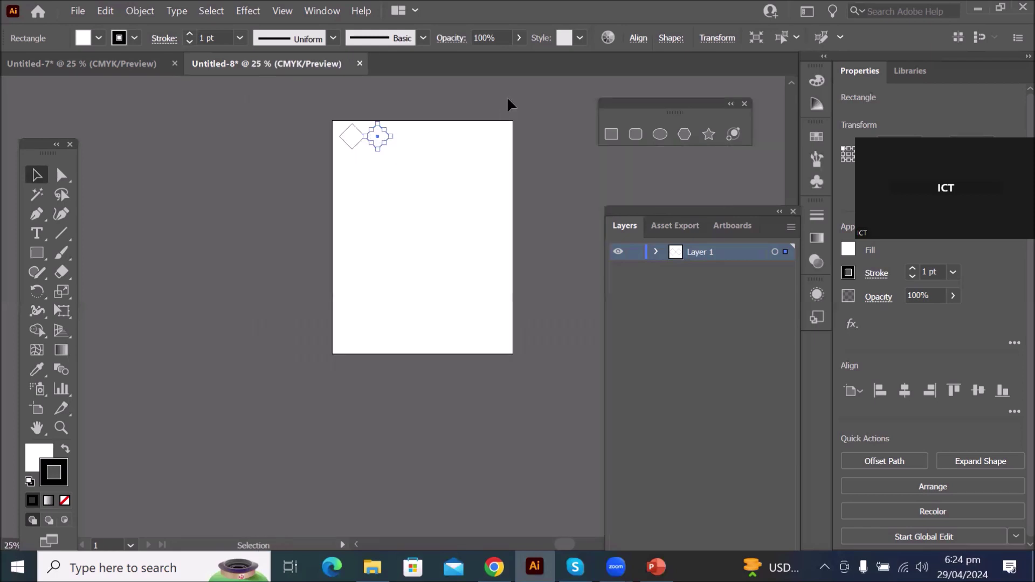
Repeat the last diamond duplication four times to make a row of six diamonds across the top of the artboard
{"action": "key", "text": "ctrl+d"}
{"action": "key", "text": "ctrl+d"}
{"action": "key", "text": "ctrl+d"}
{"action": "key", "text": "ctrl+d"}
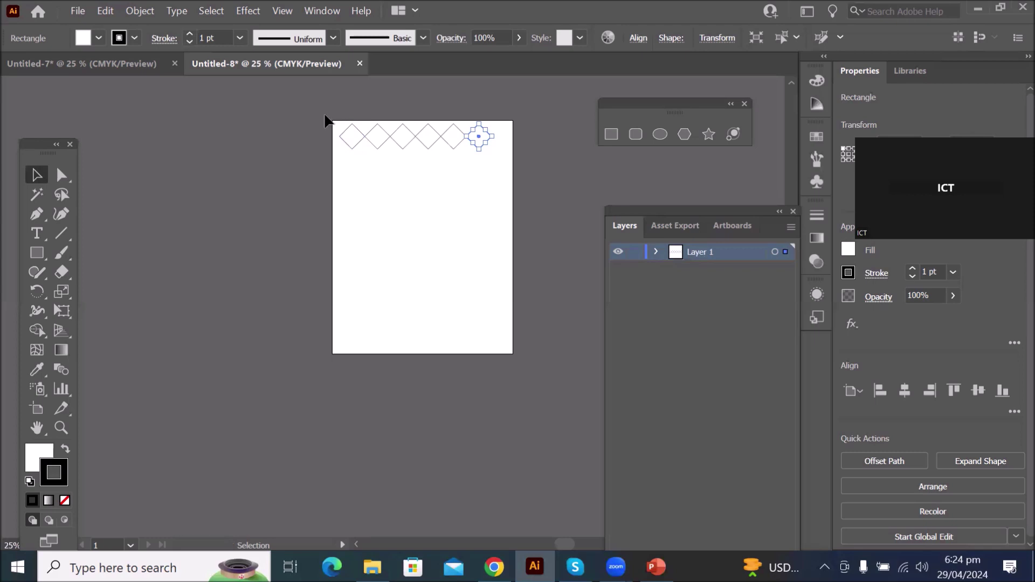
Copy the diamond row twice downward, offsetting the second row half a diamond left and aligning the third with the first
{"action": "left_click_drag", "start_coordinate": [316, 120], "coordinate": [557, 170]}
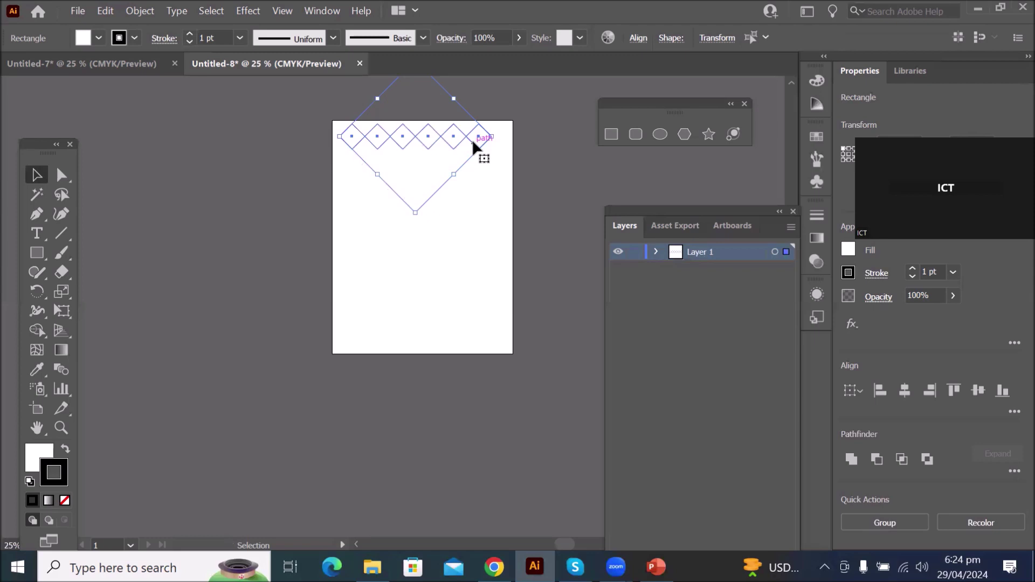
{"action": "left_click_drag", "start_coordinate": [473, 140], "coordinate": [463, 163]}
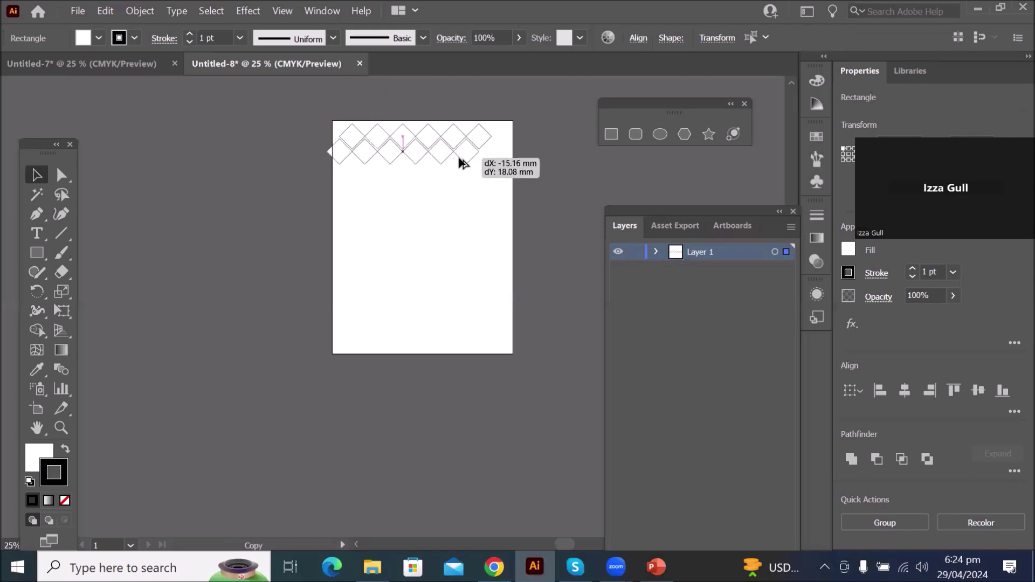
{"action": "left_click_drag", "start_coordinate": [462, 163], "coordinate": [475, 179]}
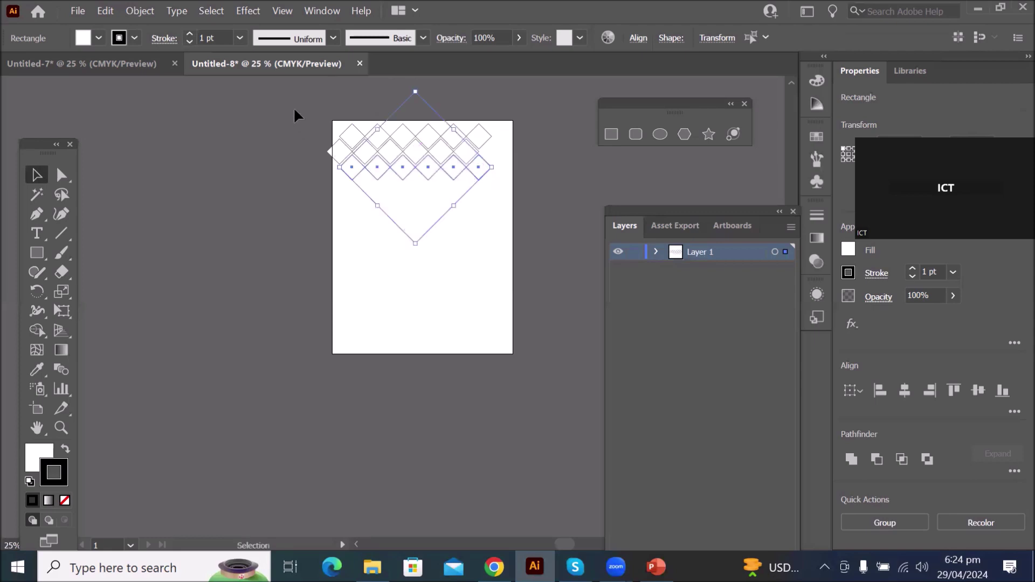
Try to fill the artboard by copying all three diamond rows downward and repeating that duplication three times
{"action": "key", "text": "ctrl+a"}
{"action": "left_click_drag", "start_coordinate": [451, 176], "coordinate": [459, 229]}
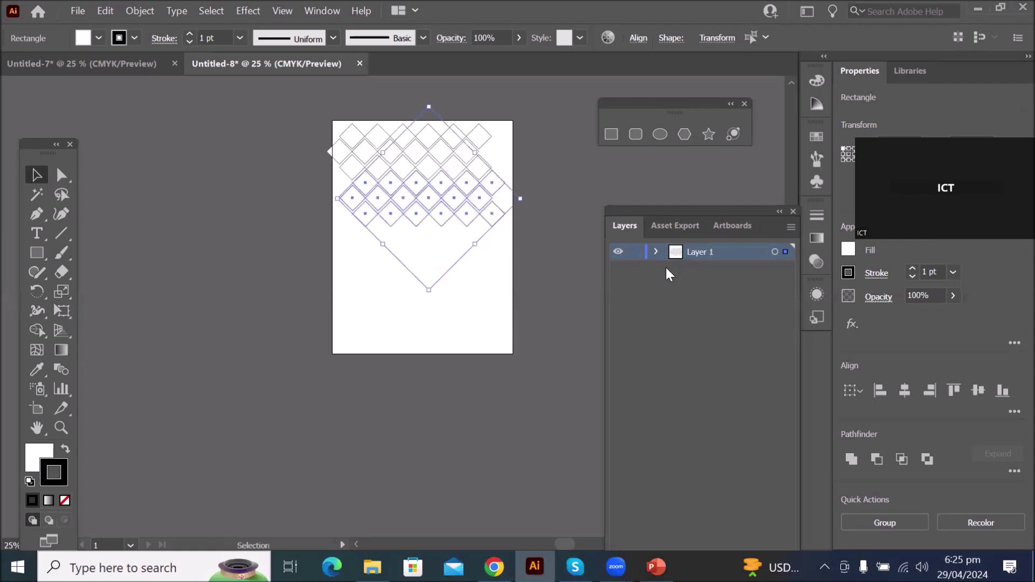
{"action": "key", "text": "ctrl+d"}
{"action": "key", "text": "ctrl+d"}
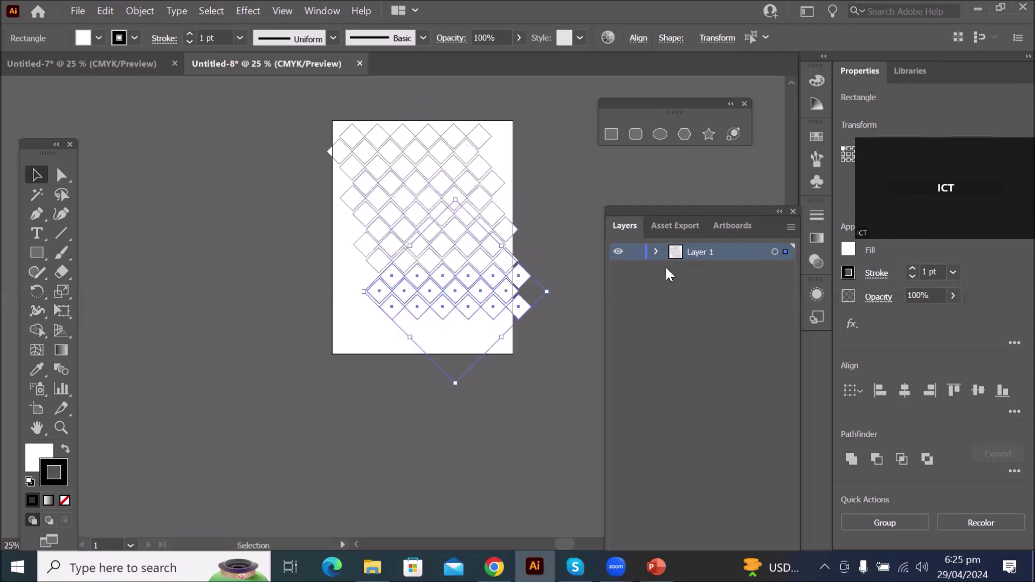
{"action": "key", "text": "ctrl+d"}
{"action": "scroll", "coordinate": [535, 182], "scroll_direction": "up", "scroll_amount": 3}
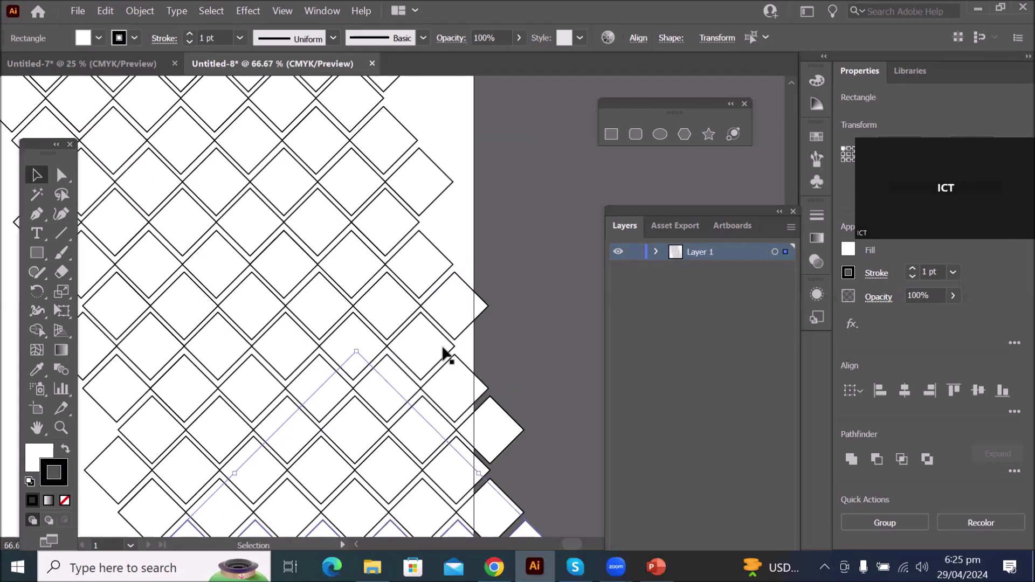
{"action": "scroll", "coordinate": [367, 345], "scroll_direction": "down", "scroll_amount": 4}
{"action": "scroll", "coordinate": [351, 345], "scroll_direction": "up", "scroll_amount": 3}
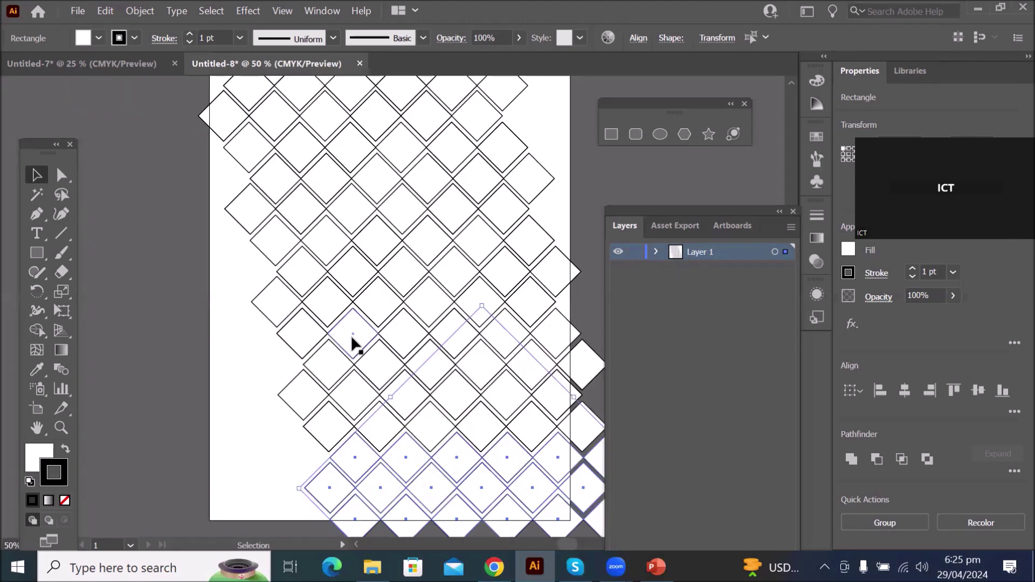
{"action": "scroll", "coordinate": [355, 345], "scroll_direction": "down", "scroll_amount": 1}
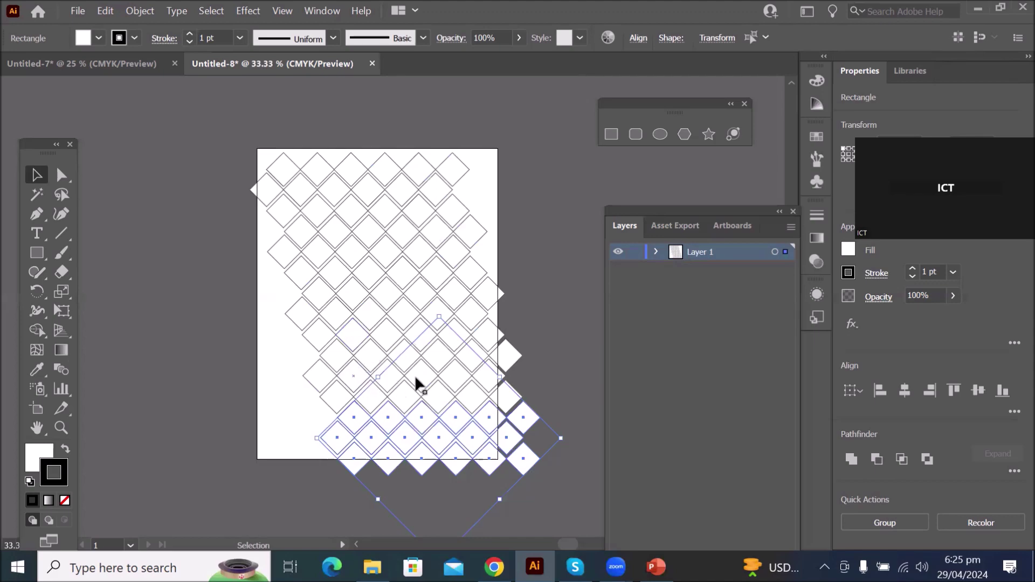
Undo the repeated block copies back to the original three rows of diamonds
{"action": "key", "text": "ctrl+z"}
{"action": "key", "text": "ctrl+z"}
{"action": "key", "text": "ctrl+z"}
{"action": "key", "text": "ctrl+z"}
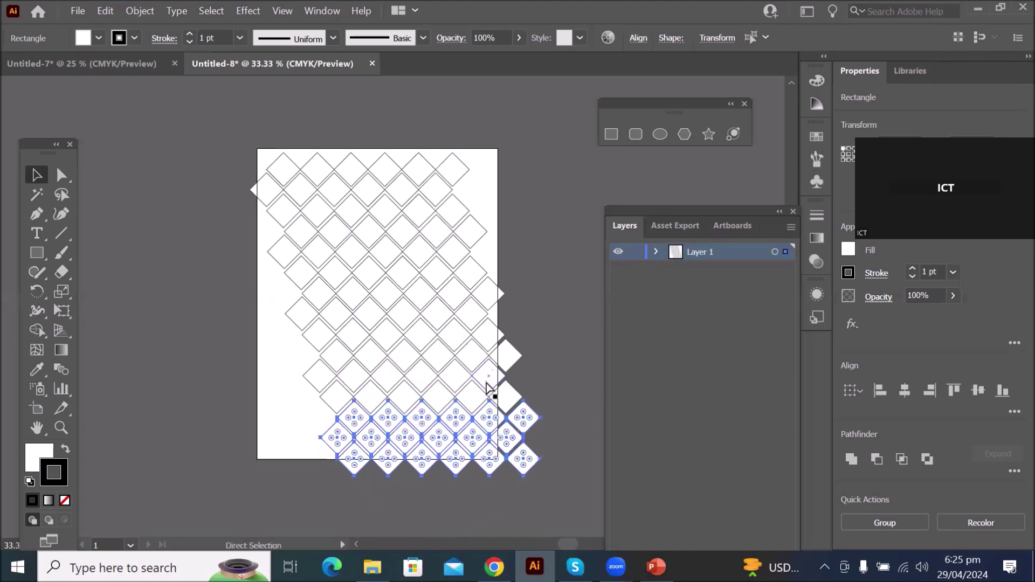
{"action": "key", "text": "ctrl+z"}
{"action": "key", "text": "ctrl+z"}
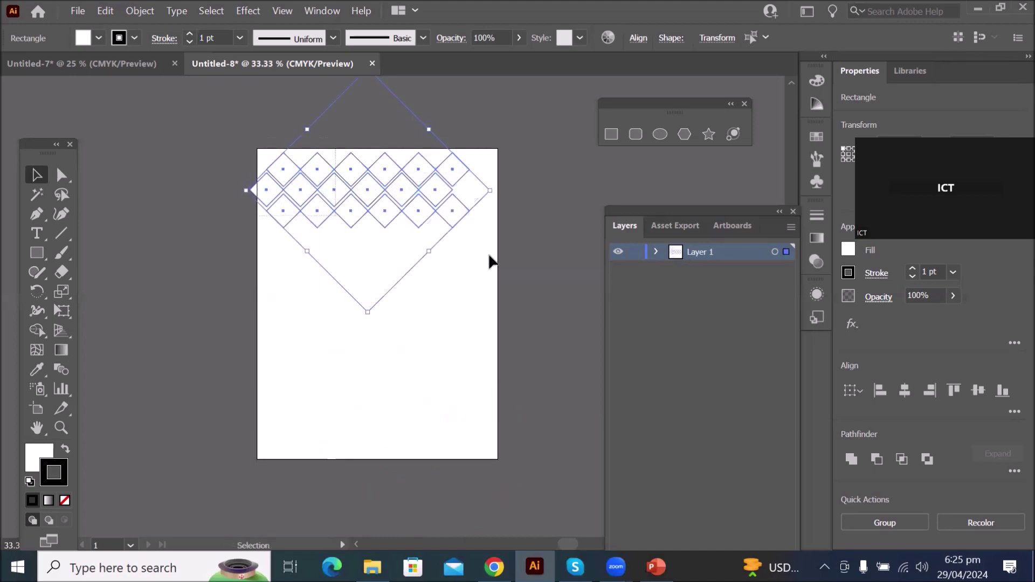
Duplicate the three-row diamond block downward to build a pattern of twelve staggered rows, and clear the selection
{"action": "left_click_drag", "start_coordinate": [452, 225], "coordinate": [469, 413]}
{"action": "left_click", "coordinate": [525, 309]}
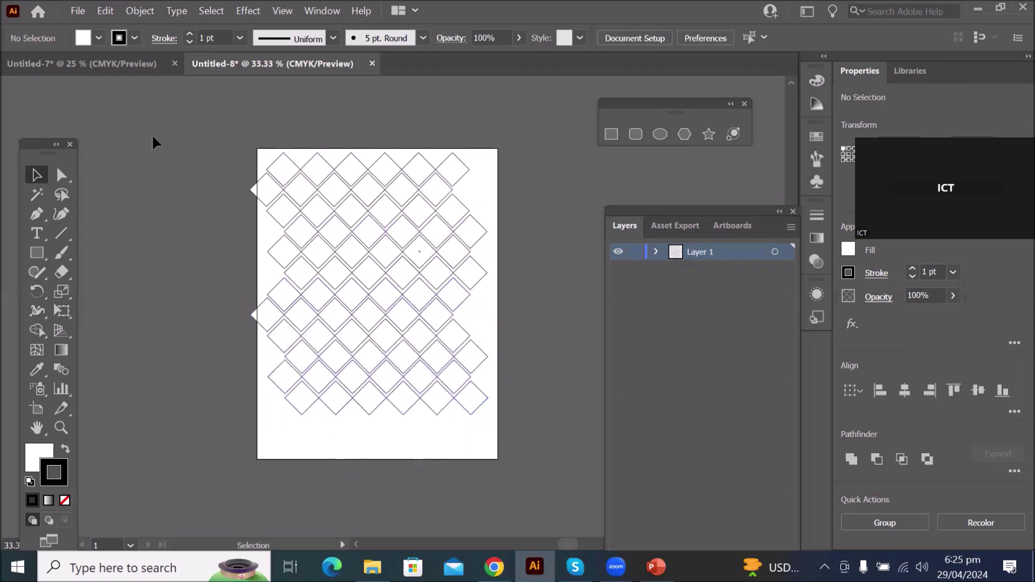
Move the whole diamond pattern slightly down and right so that every diamond lies inside the artboard, and deselect it
{"action": "left_click", "coordinate": [472, 422]}
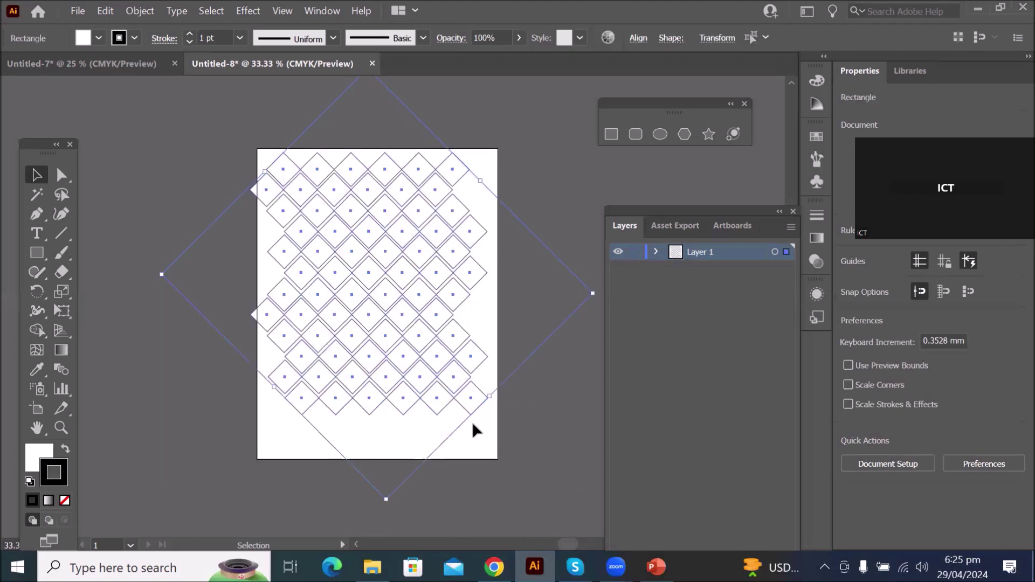
{"action": "left_click", "coordinate": [453, 401]}
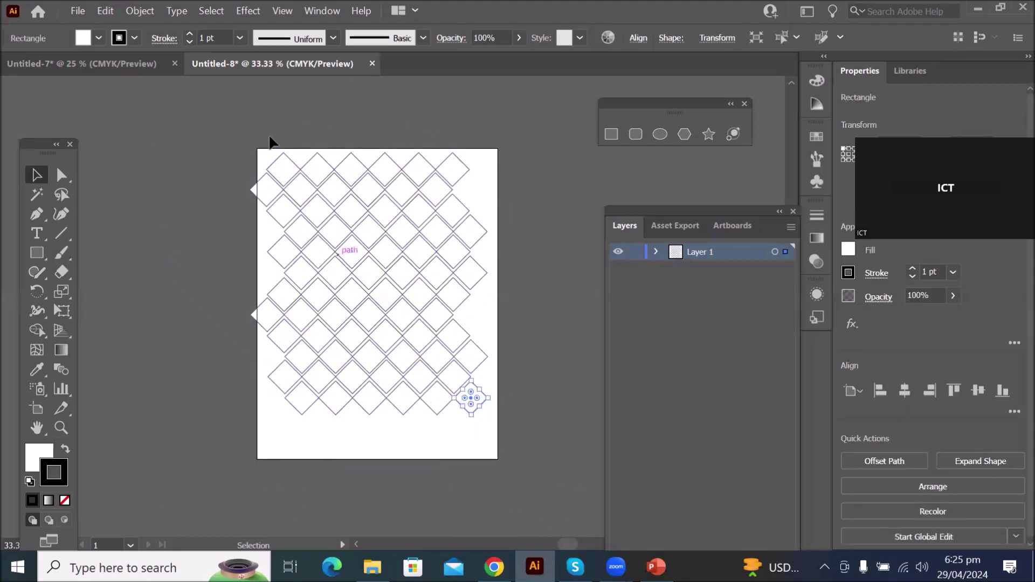
{"action": "key", "text": "ctrl+a"}
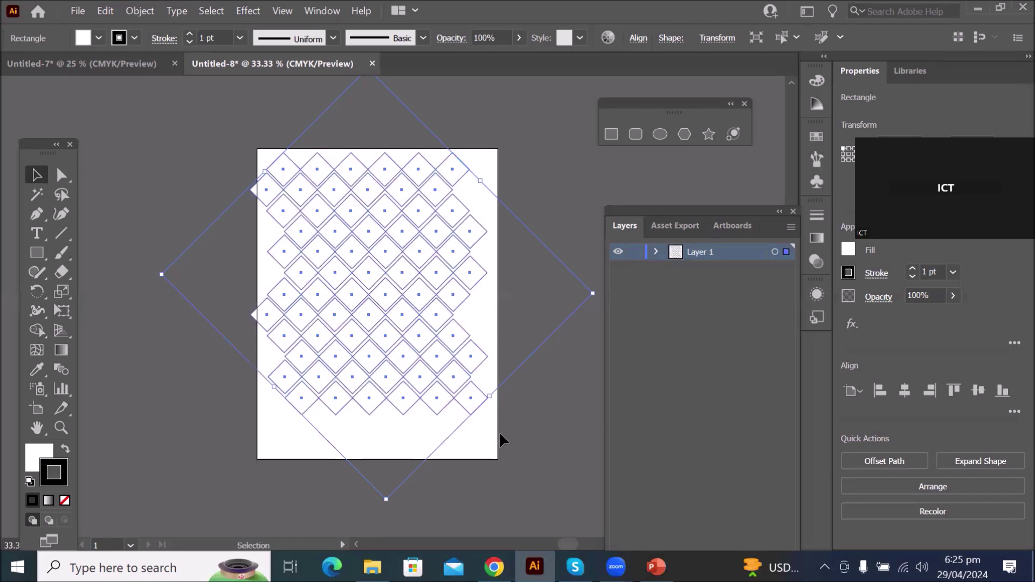
{"action": "left_click_drag", "start_coordinate": [467, 411], "coordinate": [477, 425]}
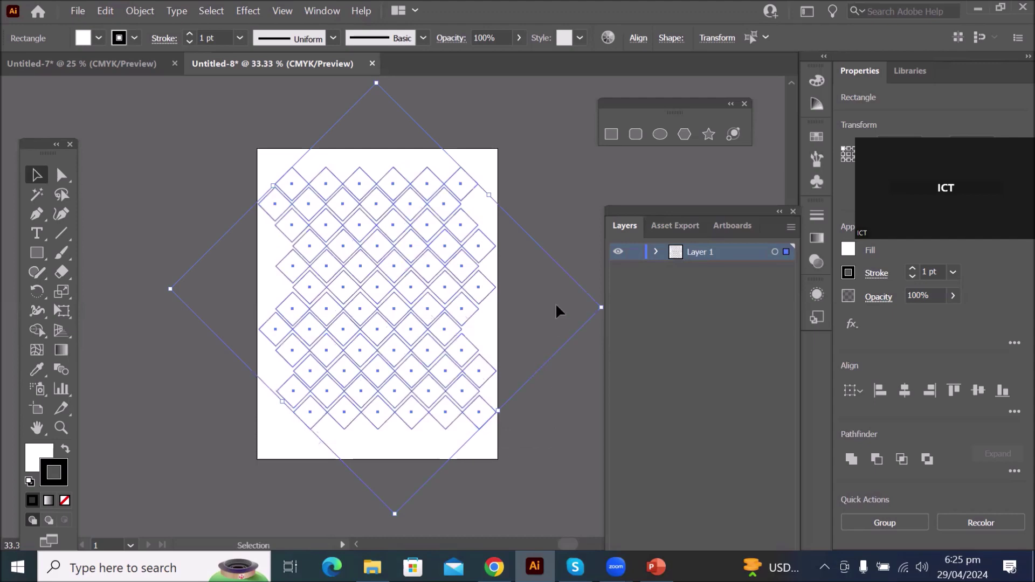
{"action": "left_click", "coordinate": [562, 197]}
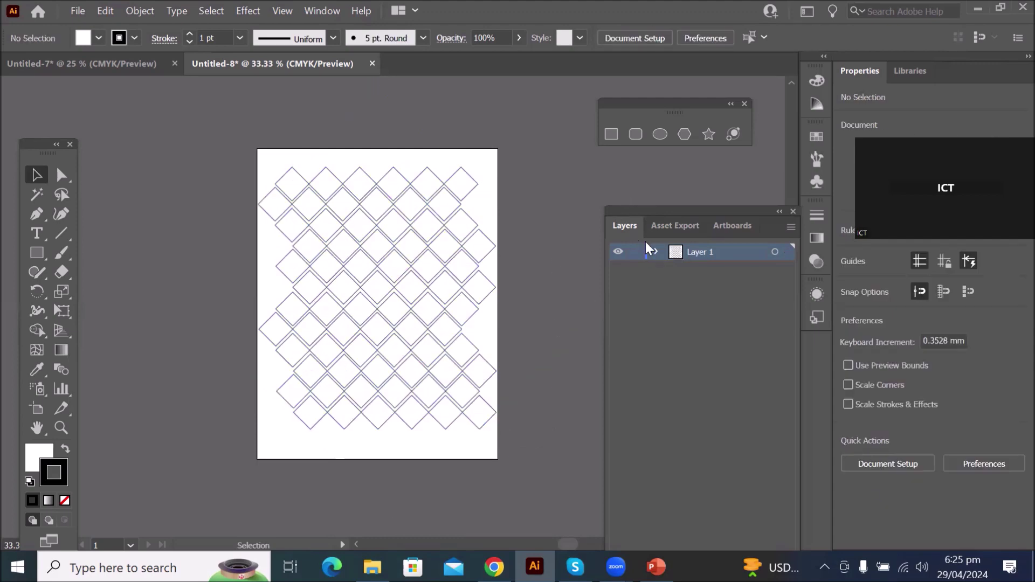
Expand Layer 1 to list its individual rectangles and move the Layers panel up beside the artboard
{"action": "left_click", "coordinate": [655, 252]}
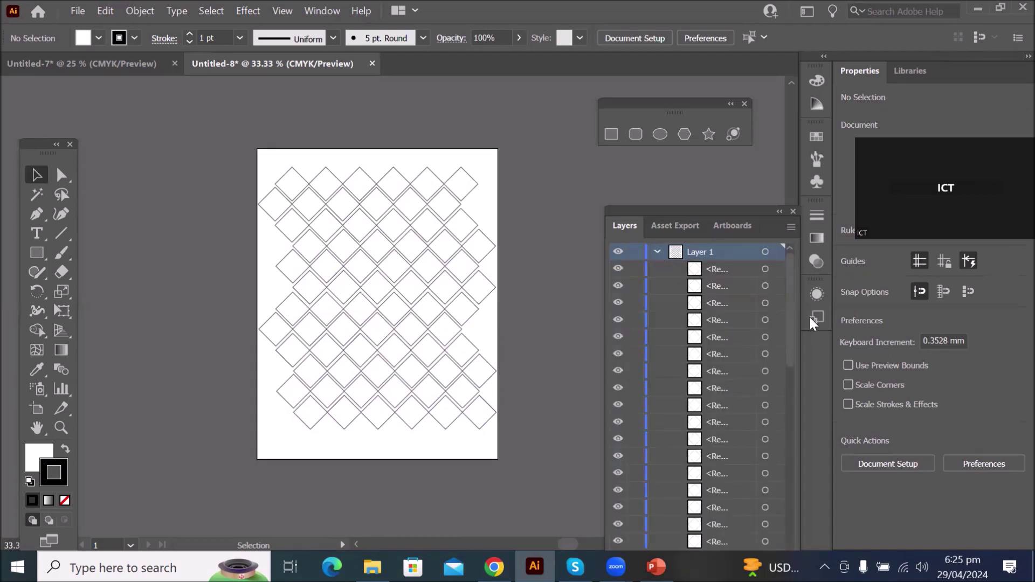
{"action": "left_click_drag", "start_coordinate": [789, 316], "coordinate": [757, 331]}
{"action": "left_click_drag", "start_coordinate": [713, 209], "coordinate": [682, 99]}
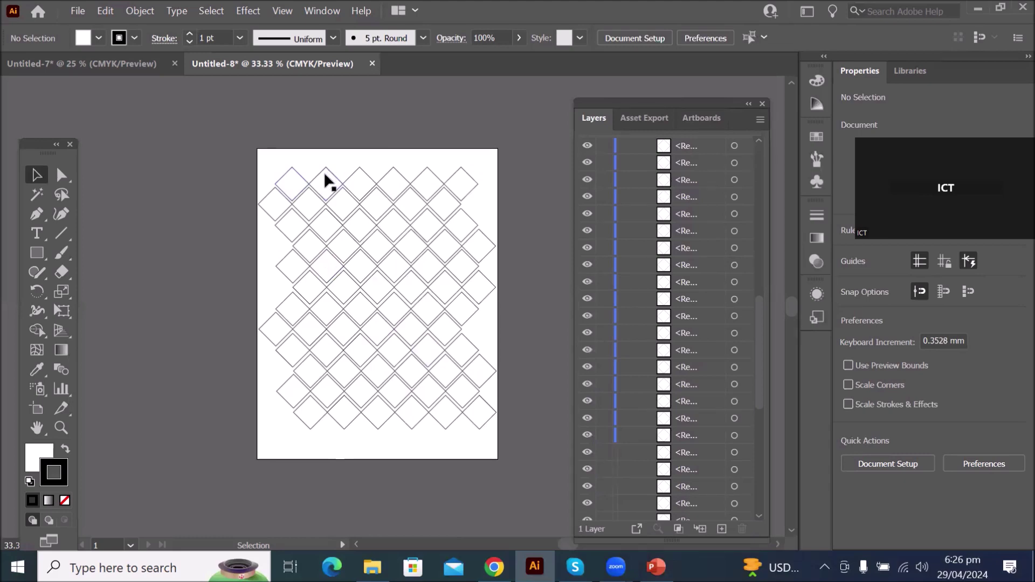
Select the first, third and fifth diamonds in each of the top two rows
{"action": "left_click", "coordinate": [295, 178]}
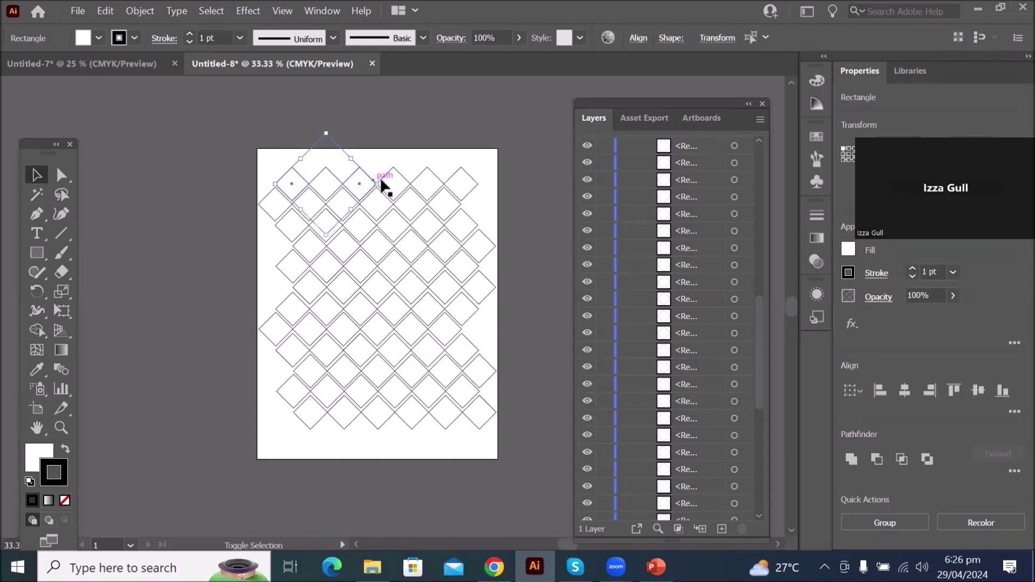
{"action": "left_click", "coordinate": [436, 180], "text": "shift"}
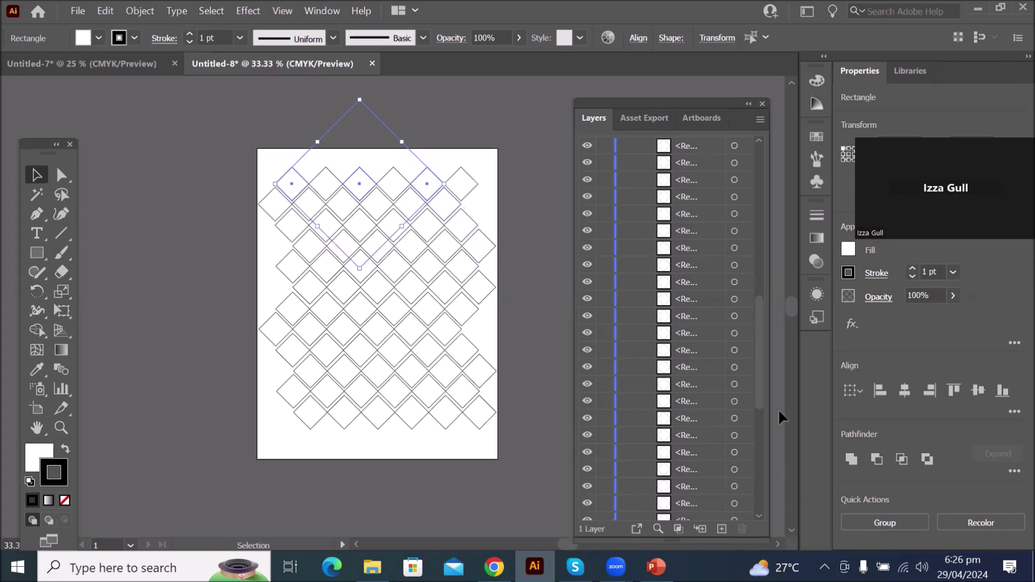
{"action": "left_click_drag", "start_coordinate": [760, 400], "coordinate": [792, 529]}
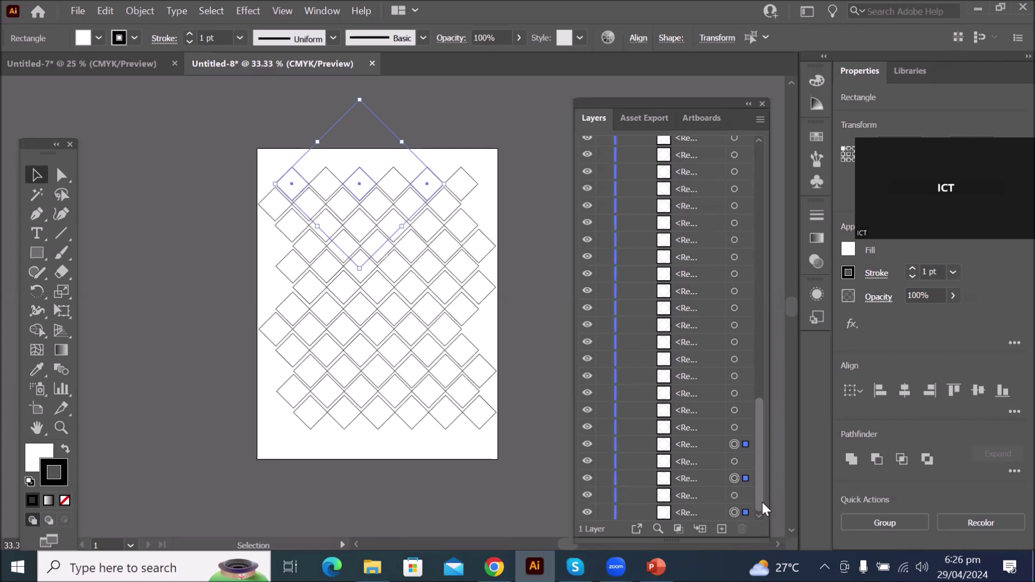
{"action": "left_click", "coordinate": [747, 412]}
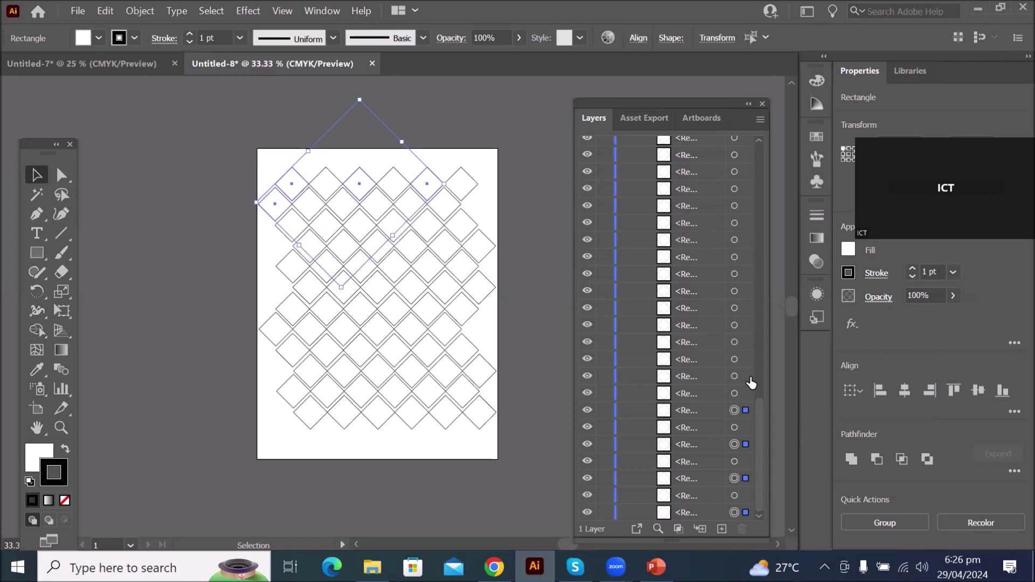
{"action": "left_click", "coordinate": [748, 378]}
{"action": "left_click", "coordinate": [746, 345]}
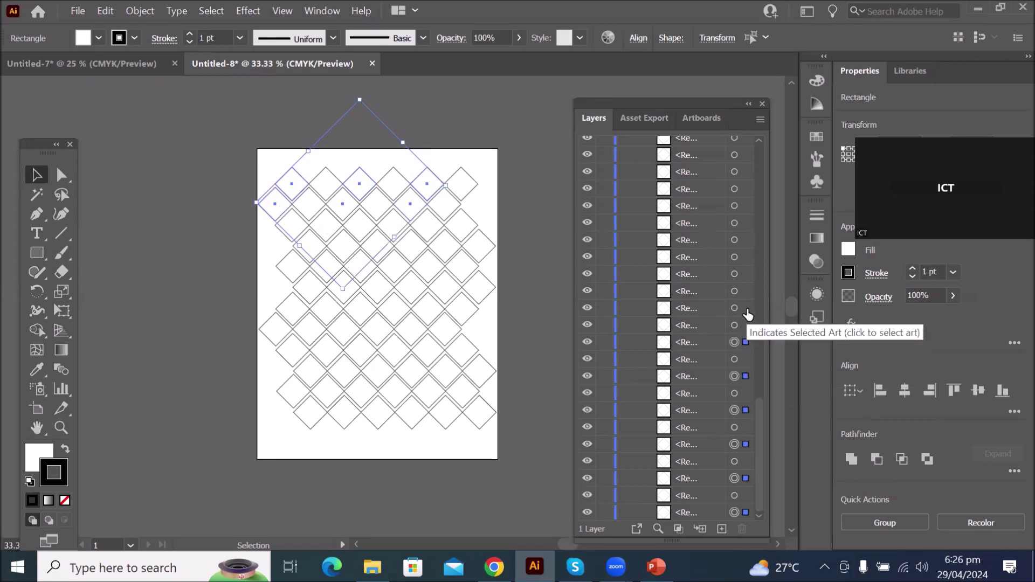
Add the first, third and fifth diamonds of the third, fourth and fifth rows to the selection
{"action": "left_click", "coordinate": [747, 310]}
{"action": "left_click", "coordinate": [747, 274]}
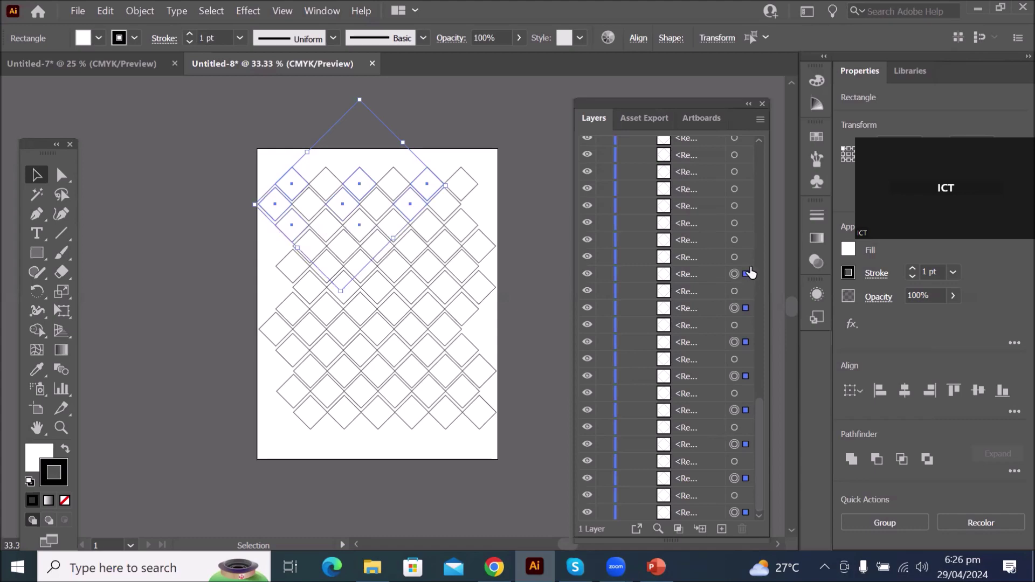
{"action": "left_click", "coordinate": [747, 240]}
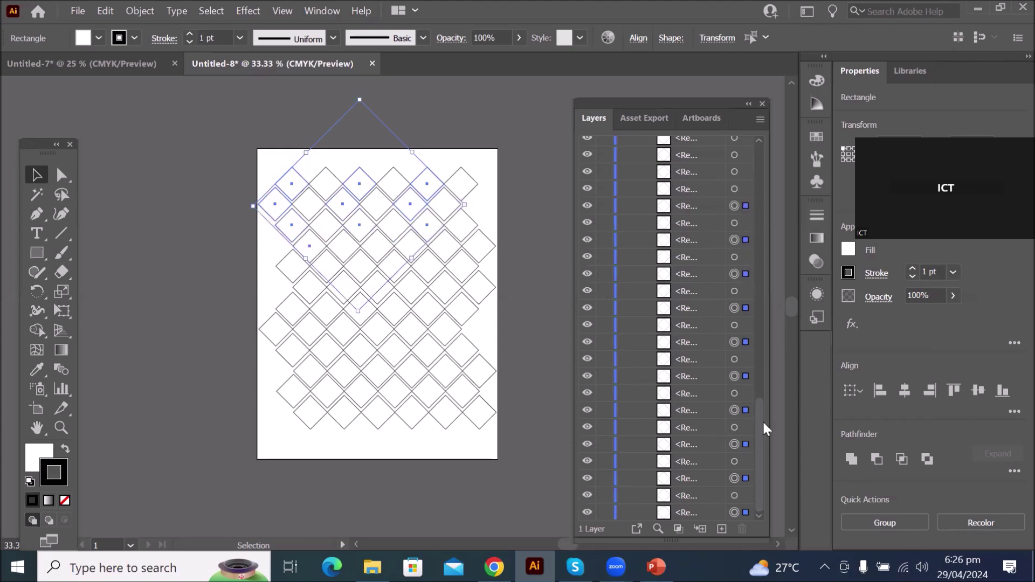
{"action": "left_click_drag", "start_coordinate": [763, 416], "coordinate": [771, 370]}
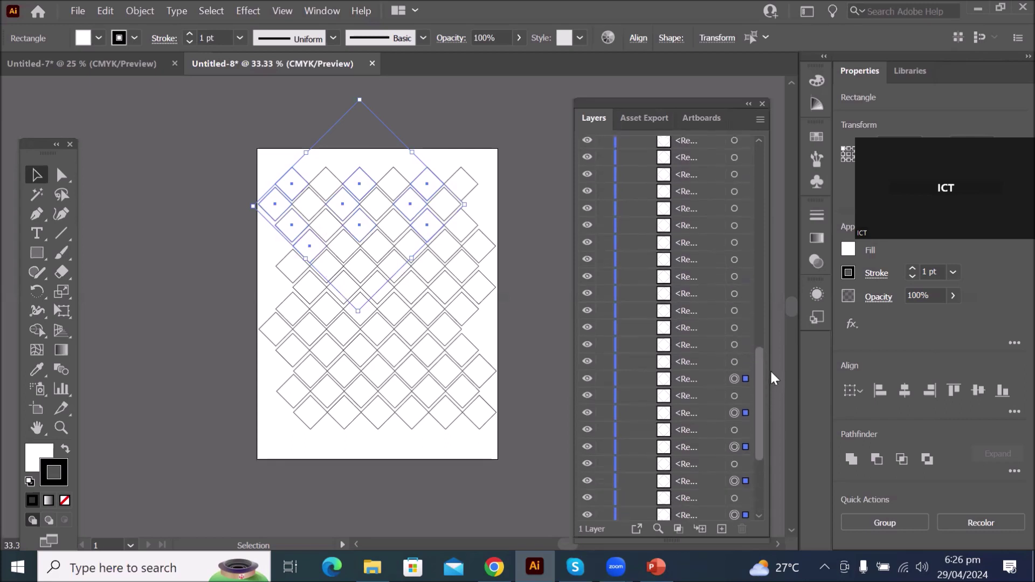
{"action": "left_click", "coordinate": [745, 345]}
{"action": "left_click", "coordinate": [746, 311]}
{"action": "left_click", "coordinate": [746, 277]}
{"action": "left_click", "coordinate": [745, 243]}
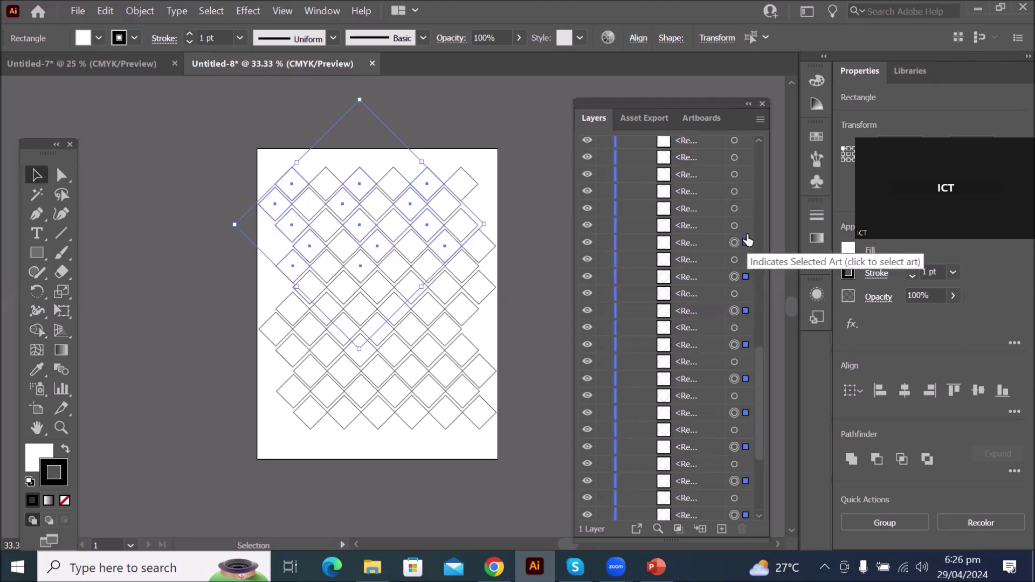
{"action": "left_click", "coordinate": [746, 209]}
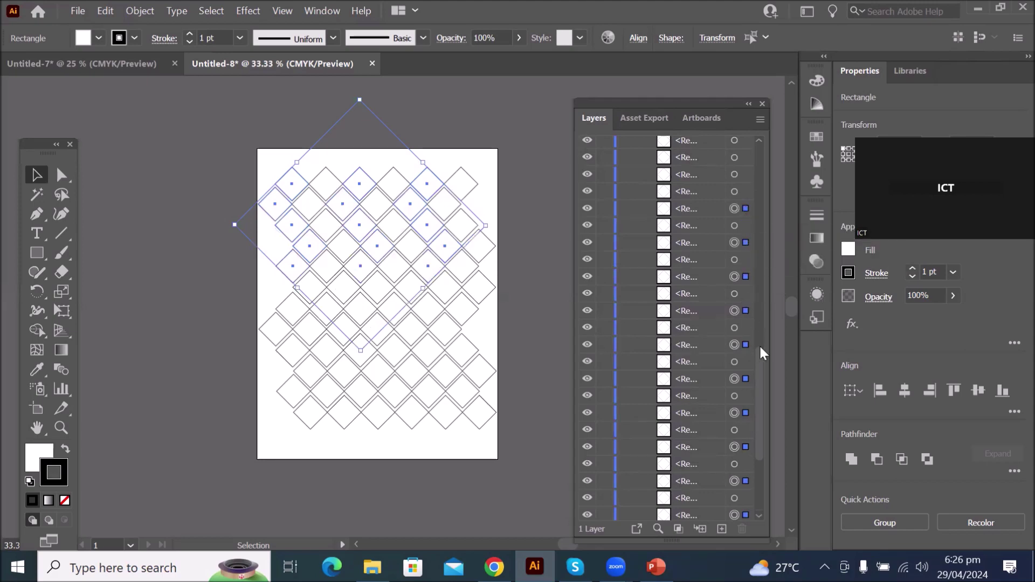
Add the first, third and fifth diamonds of the sixth and seventh rows to the selection
{"action": "left_click_drag", "start_coordinate": [763, 361], "coordinate": [776, 316]}
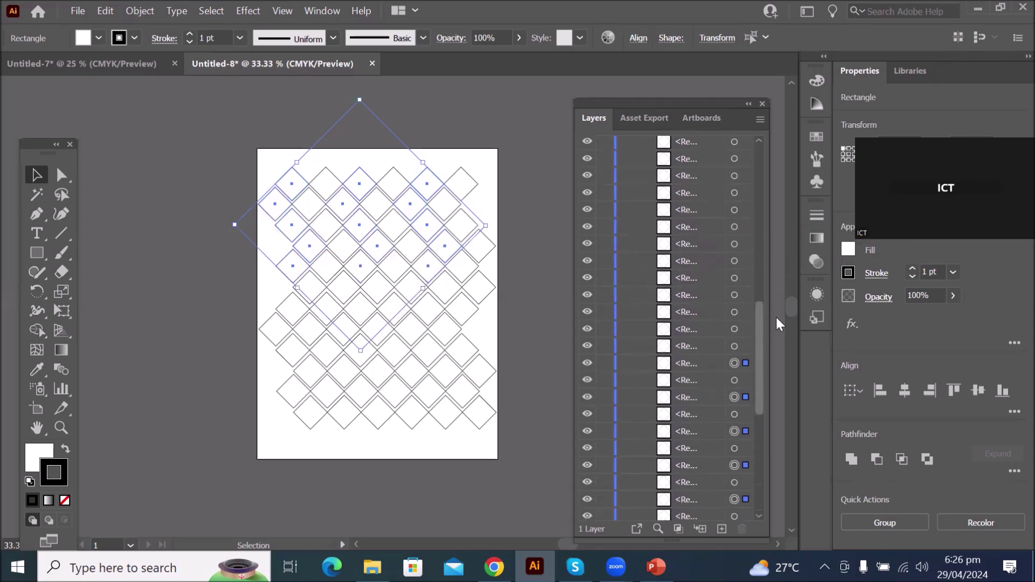
{"action": "left_click", "coordinate": [746, 329]}
{"action": "left_click", "coordinate": [747, 295]}
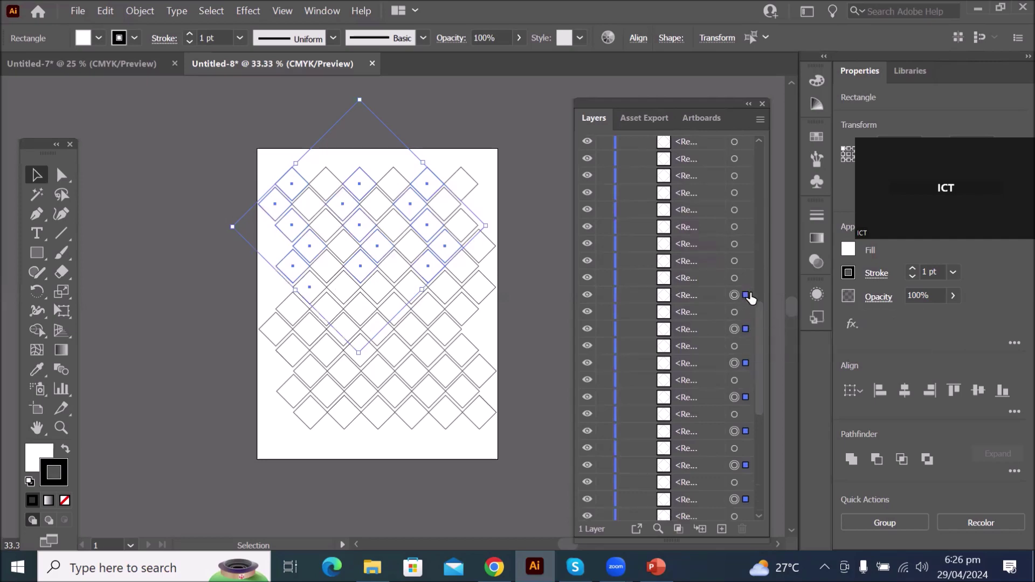
{"action": "left_click", "coordinate": [746, 264]}
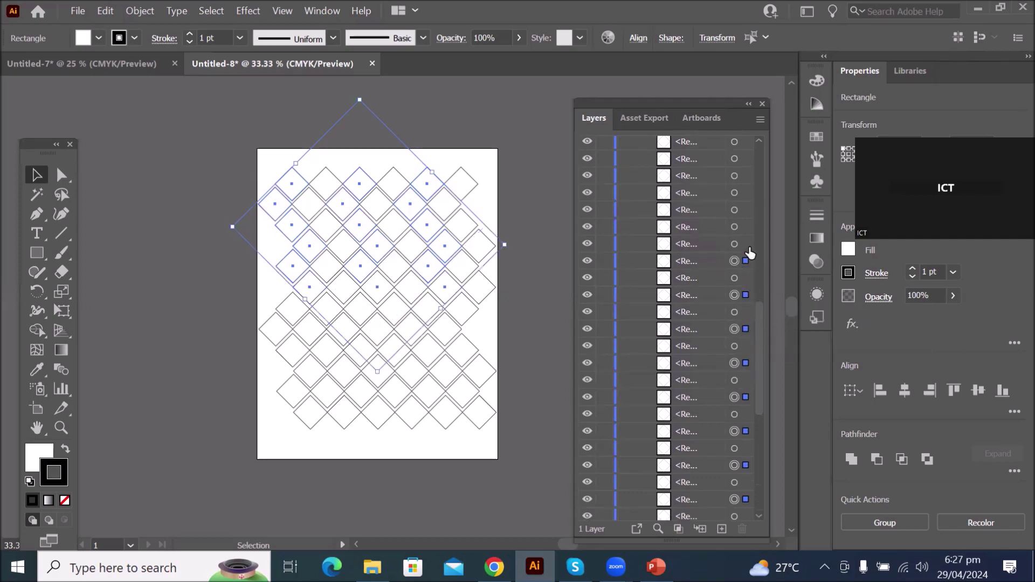
{"action": "left_click", "coordinate": [747, 227]}
{"action": "left_click", "coordinate": [746, 193]}
{"action": "left_click_drag", "start_coordinate": [761, 335], "coordinate": [773, 281]}
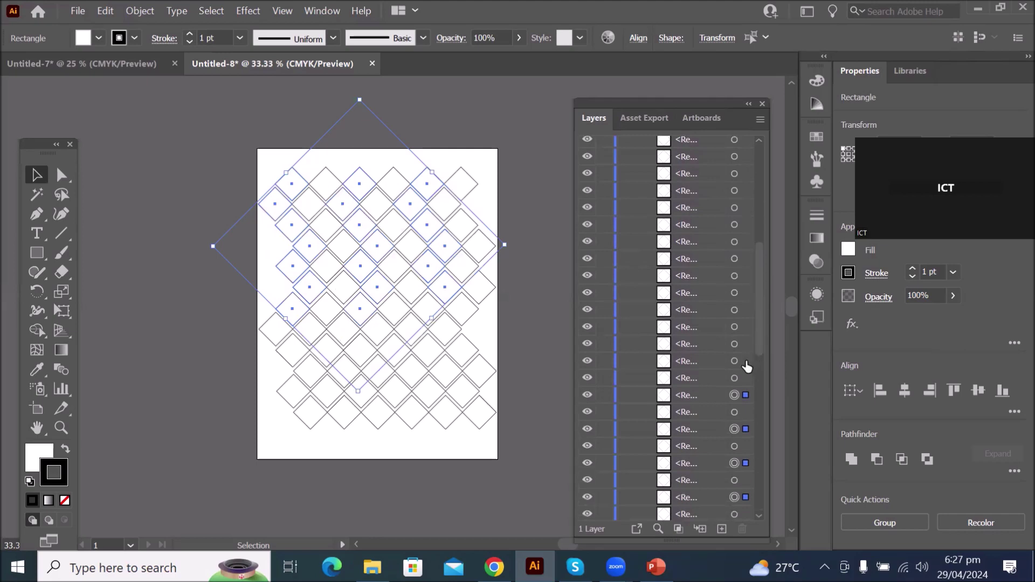
{"action": "left_click", "coordinate": [746, 362]}
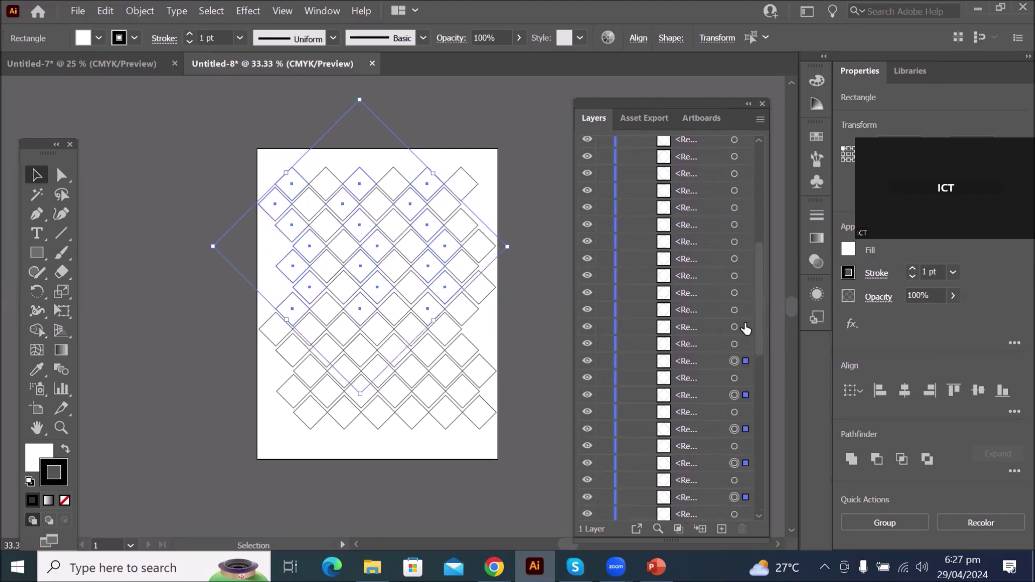
Add the first, third and fifth diamonds of the eighth and ninth rows to the selection
{"action": "left_click", "coordinate": [745, 327]}
{"action": "left_click", "coordinate": [746, 293]}
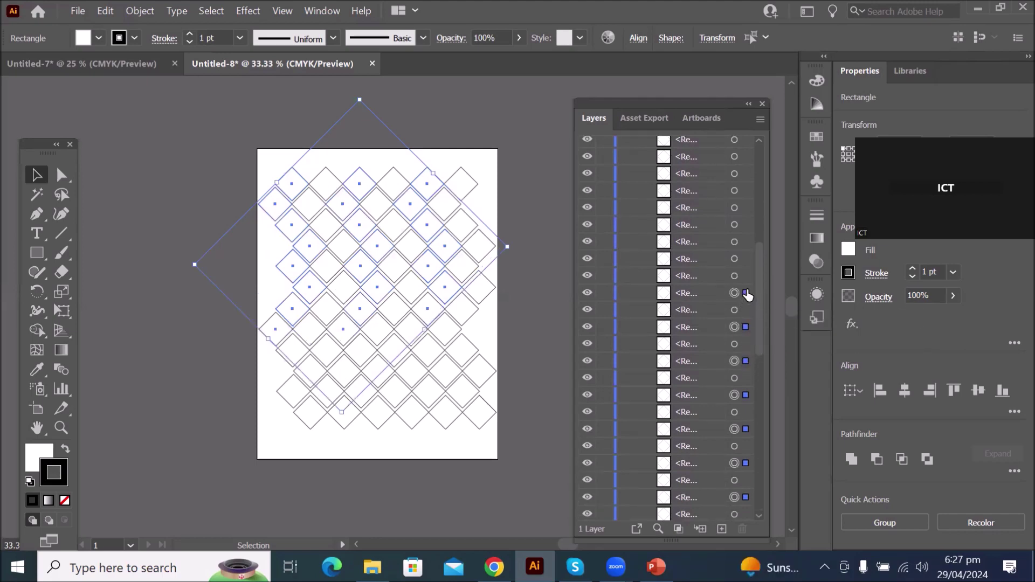
{"action": "left_click", "coordinate": [746, 259]}
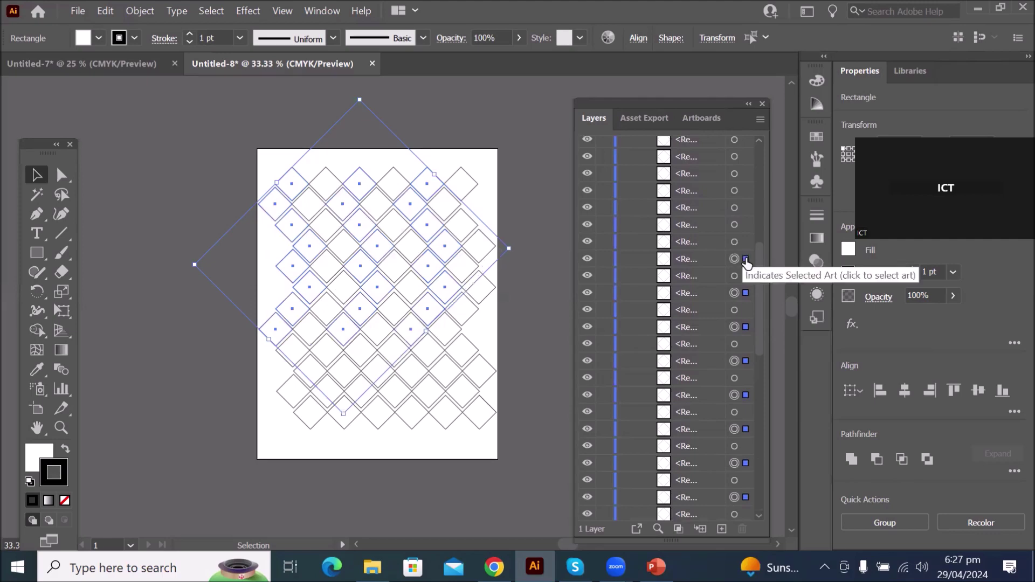
{"action": "left_click", "coordinate": [745, 226]}
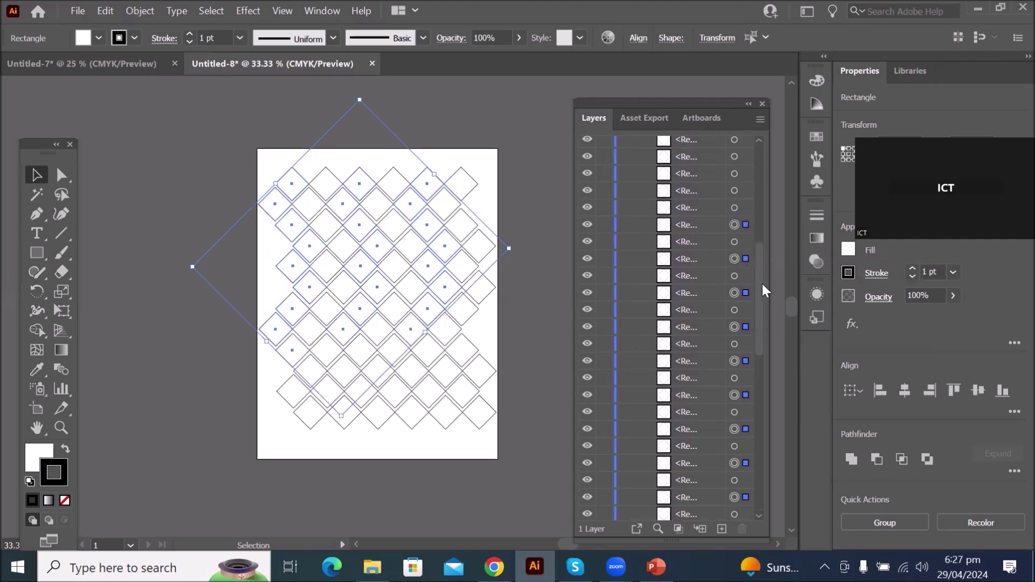
{"action": "left_click_drag", "start_coordinate": [760, 285], "coordinate": [770, 246]}
{"action": "left_click", "coordinate": [746, 343]}
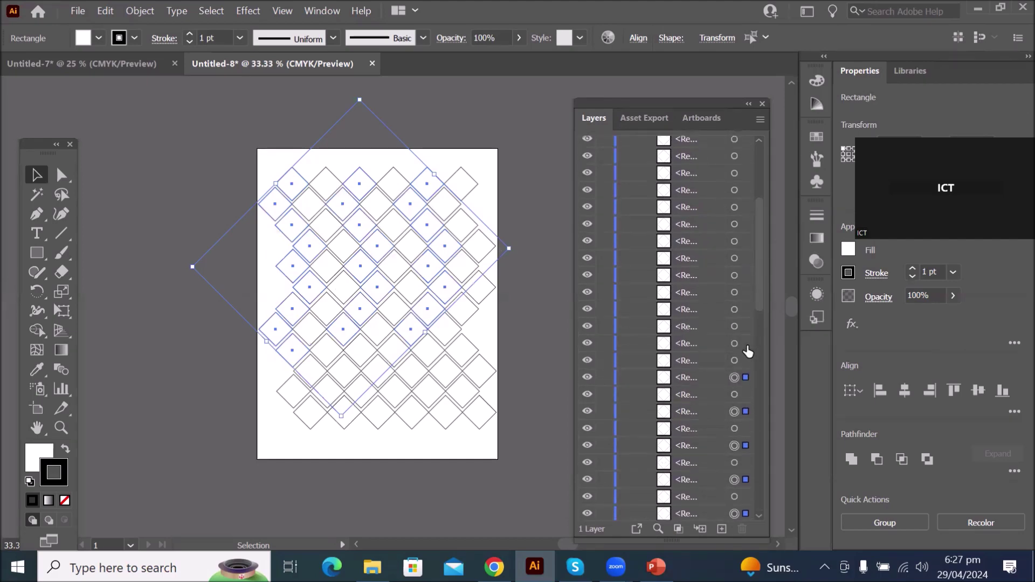
{"action": "left_click", "coordinate": [746, 309]}
Add the first, third and fifth diamonds of the tenth row to the selection, leaving its second diamond deselected
{"action": "left_click", "coordinate": [745, 275]}
{"action": "left_click", "coordinate": [745, 241]}
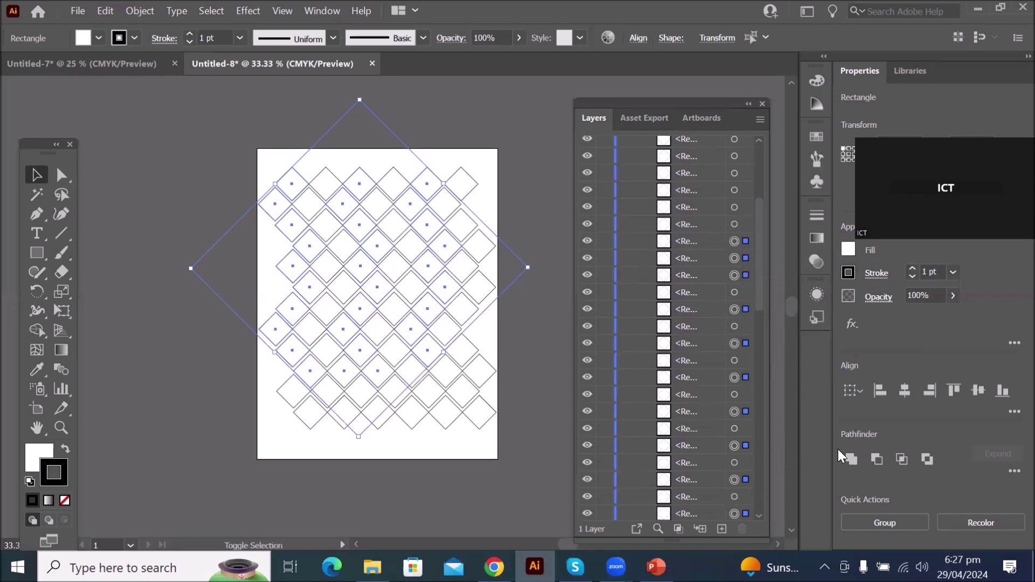
{"action": "left_click", "coordinate": [746, 258]}
{"action": "left_click", "coordinate": [746, 258]}
{"action": "left_click", "coordinate": [745, 259]}
{"action": "left_click", "coordinate": [747, 259], "text": "shift"}
{"action": "left_click", "coordinate": [746, 210], "text": "shift"}
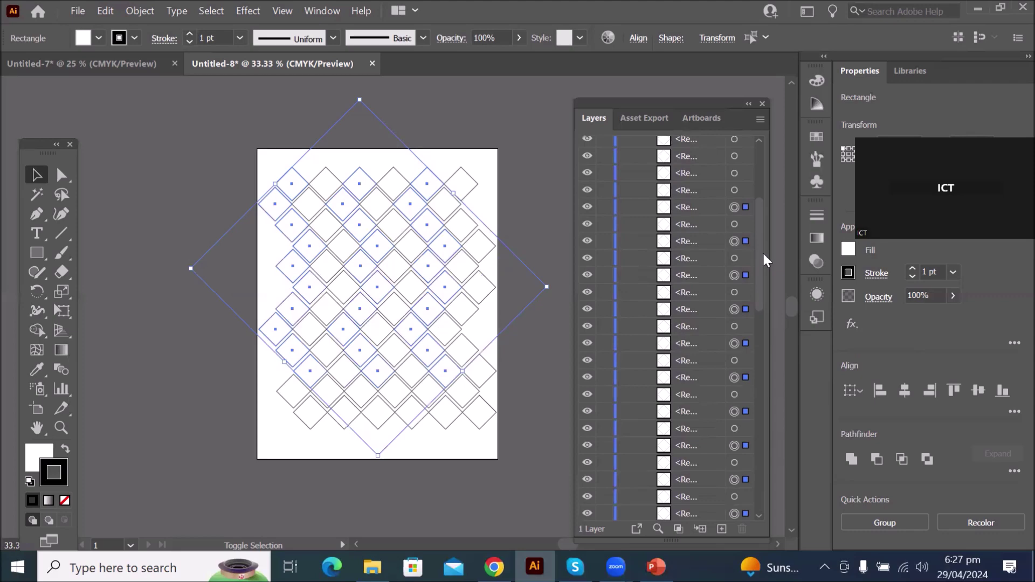
Add the first, third and fifth diamonds of the eleventh and twelfth rows to the selection
{"action": "scroll", "coordinate": [763, 249], "scroll_direction": "up", "scroll_amount": 5}
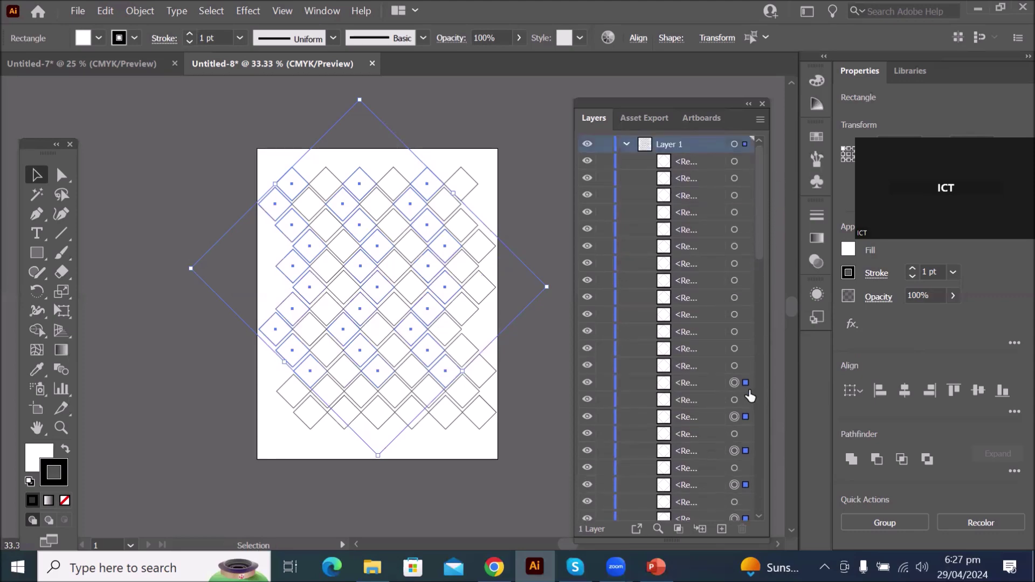
{"action": "left_click", "coordinate": [746, 348], "text": "shift"}
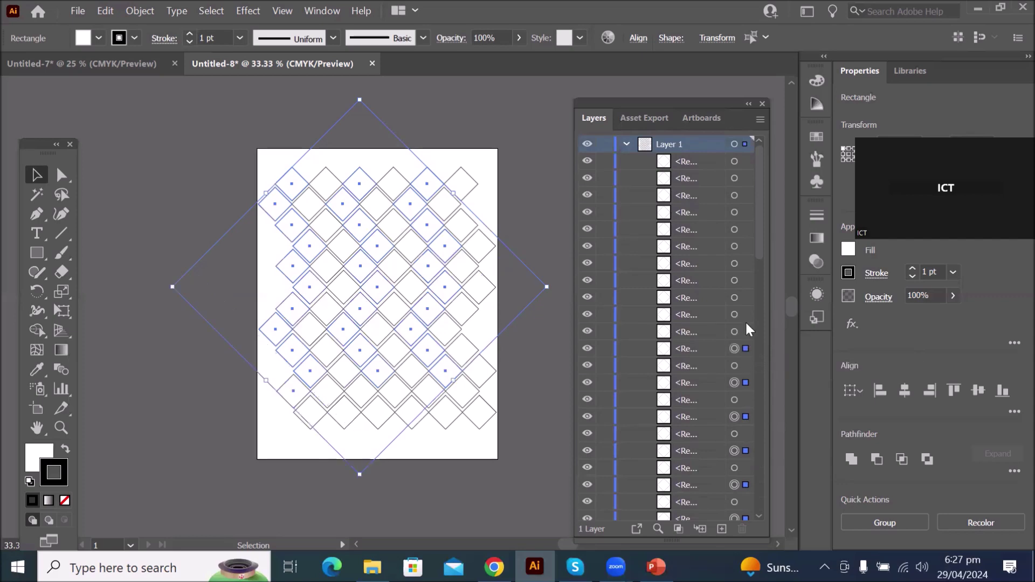
{"action": "left_click", "coordinate": [746, 315], "text": "shift"}
{"action": "left_click", "coordinate": [745, 281], "text": "shift"}
{"action": "left_click", "coordinate": [745, 247], "text": "shift"}
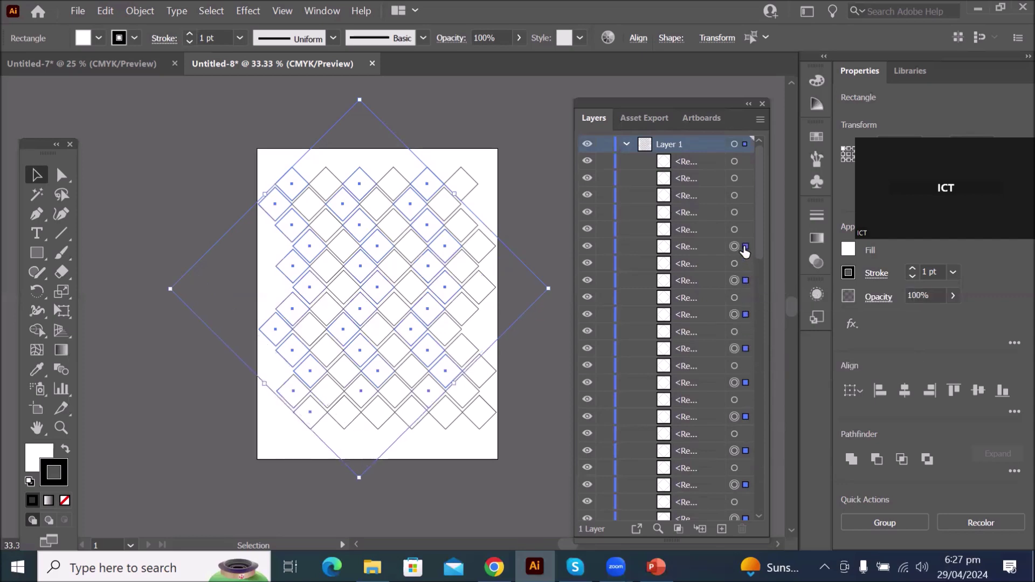
{"action": "left_click", "coordinate": [746, 212], "text": "shift"}
{"action": "left_click", "coordinate": [744, 179], "text": "shift"}
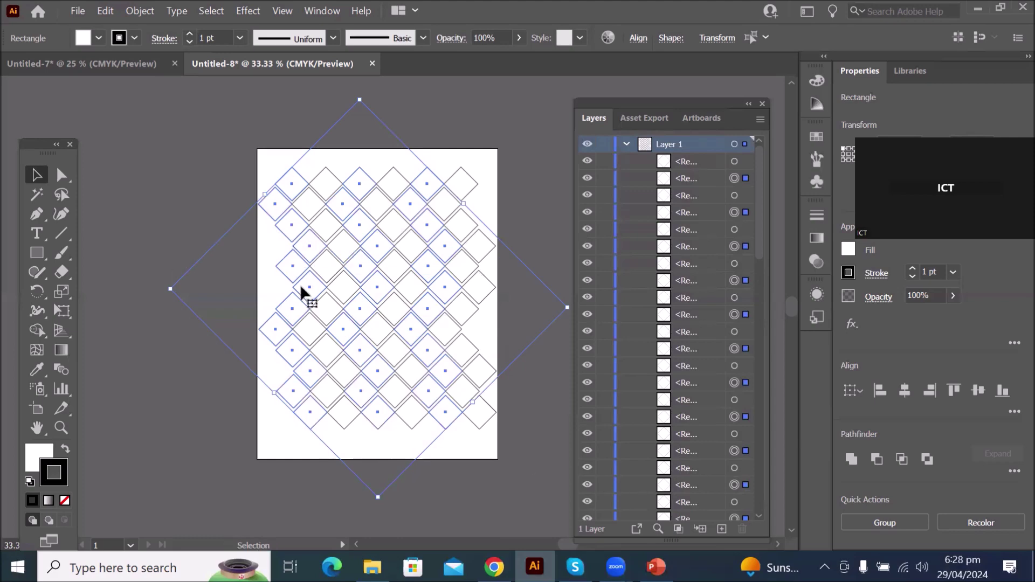
Try red and green fills on the selected alternate diamonds and settle on CMYK Blue
{"action": "scroll", "coordinate": [307, 296], "scroll_direction": "up", "scroll_amount": 2}
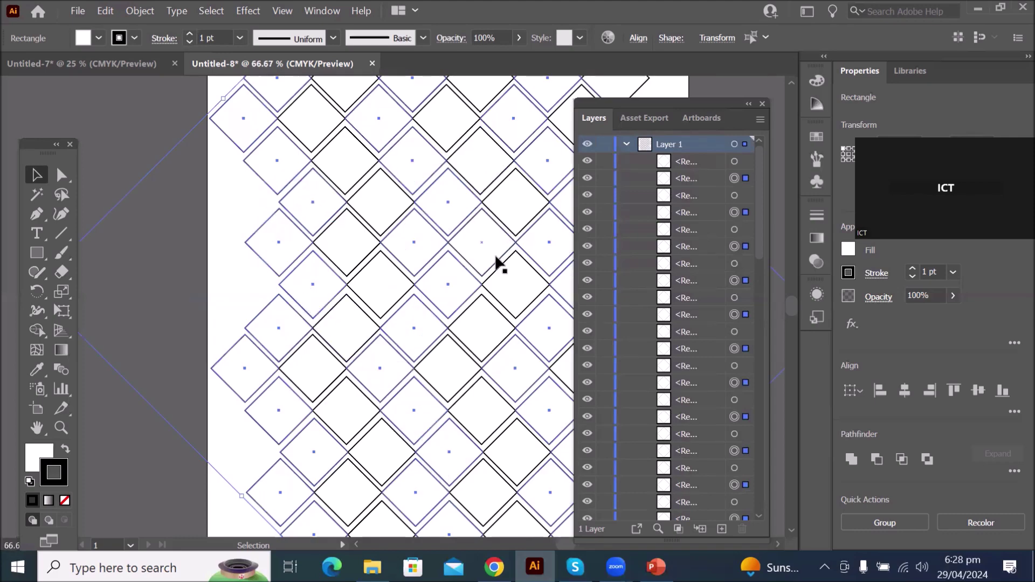
{"action": "scroll", "coordinate": [496, 262], "scroll_direction": "down", "scroll_amount": 1}
{"action": "scroll", "coordinate": [497, 262], "scroll_direction": "down", "scroll_amount": 1}
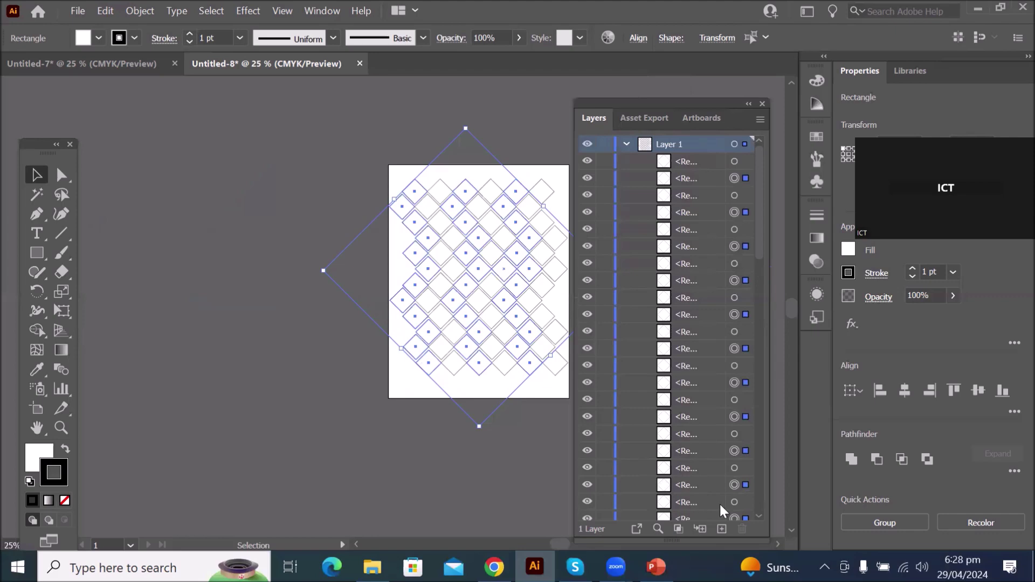
{"action": "scroll", "coordinate": [719, 503], "scroll_direction": "right", "scroll_amount": 6}
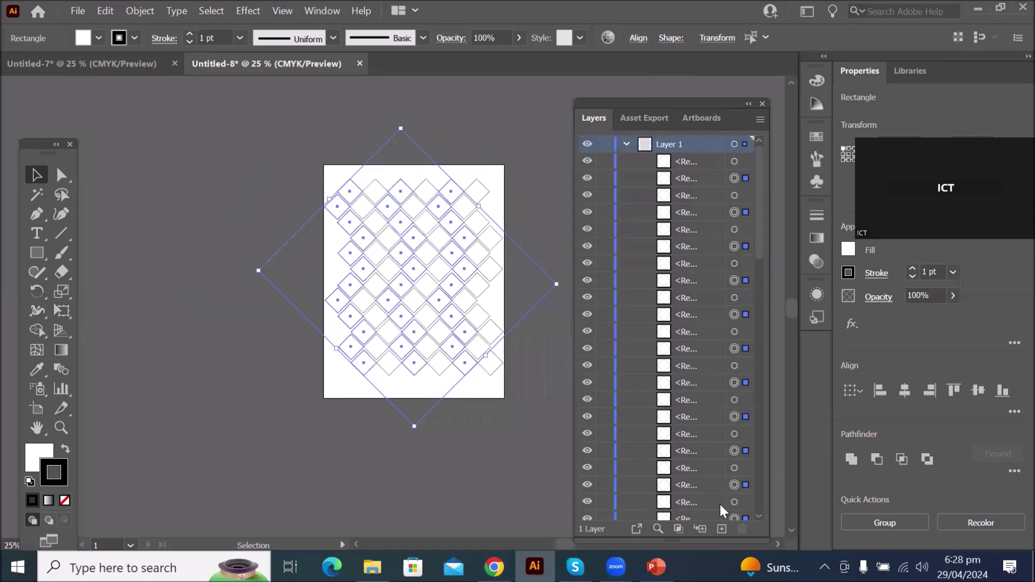
{"action": "scroll", "coordinate": [504, 247], "scroll_direction": "up", "scroll_amount": 2}
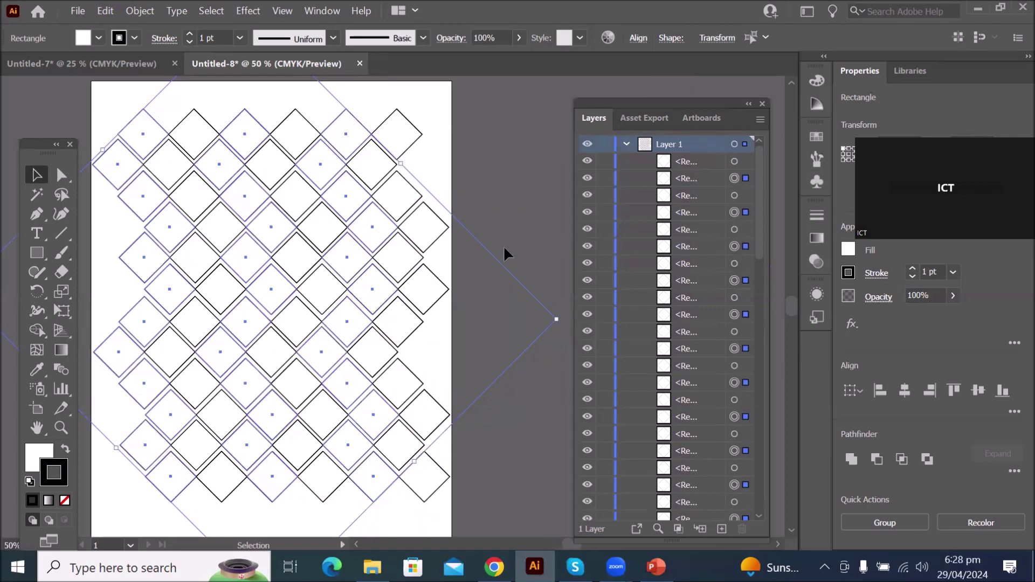
{"action": "scroll", "coordinate": [503, 247], "scroll_direction": "down", "scroll_amount": 1}
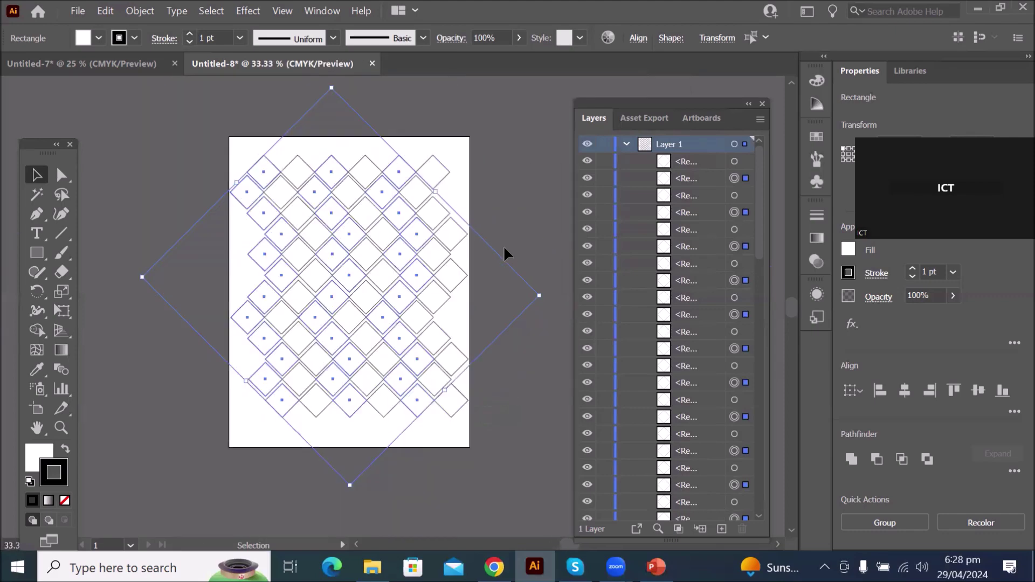
{"action": "left_click", "coordinate": [99, 36]}
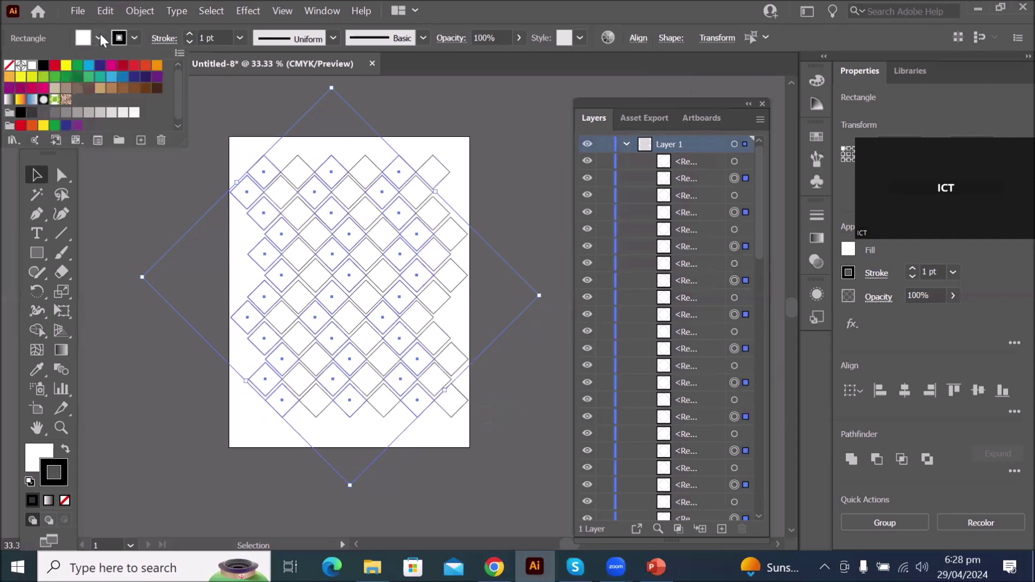
{"action": "left_click", "coordinate": [55, 65]}
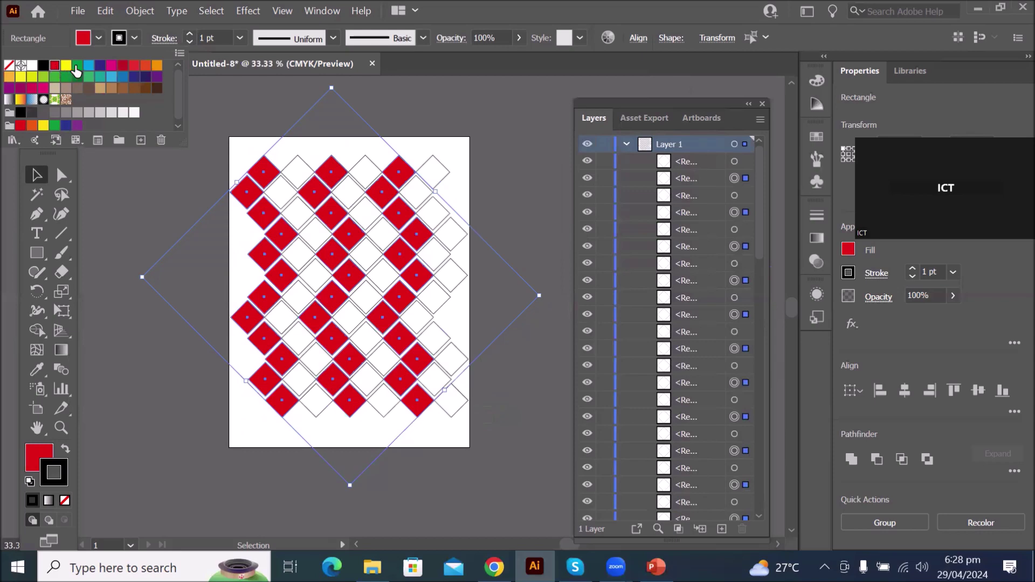
{"action": "left_click", "coordinate": [77, 66]}
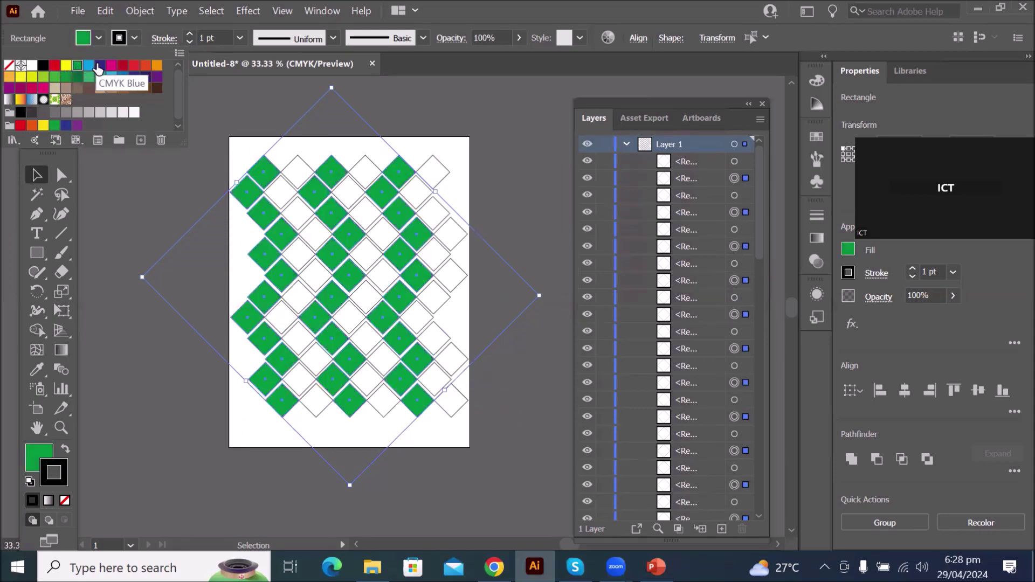
{"action": "left_click", "coordinate": [98, 66]}
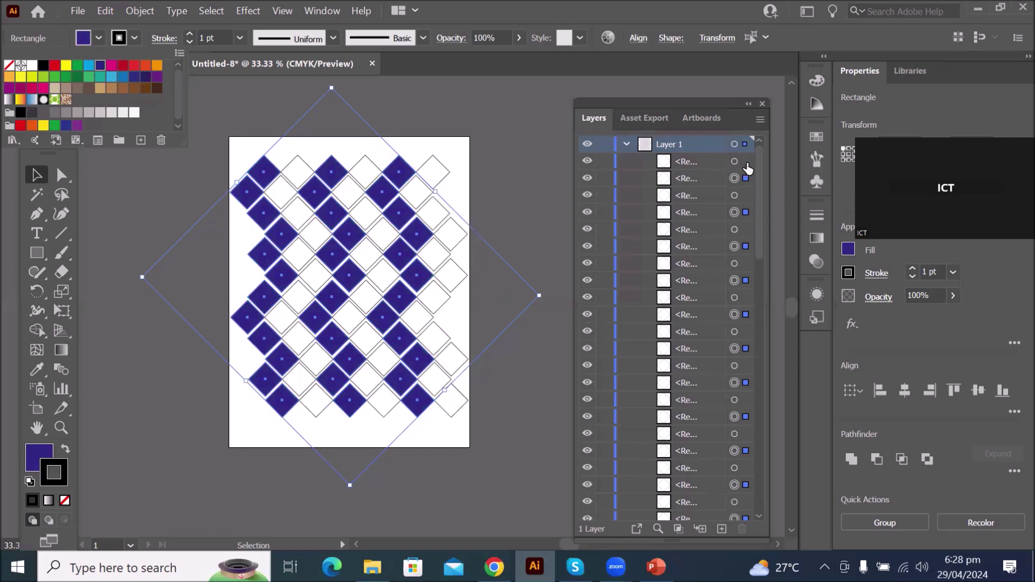
{"action": "left_click", "coordinate": [746, 163]}
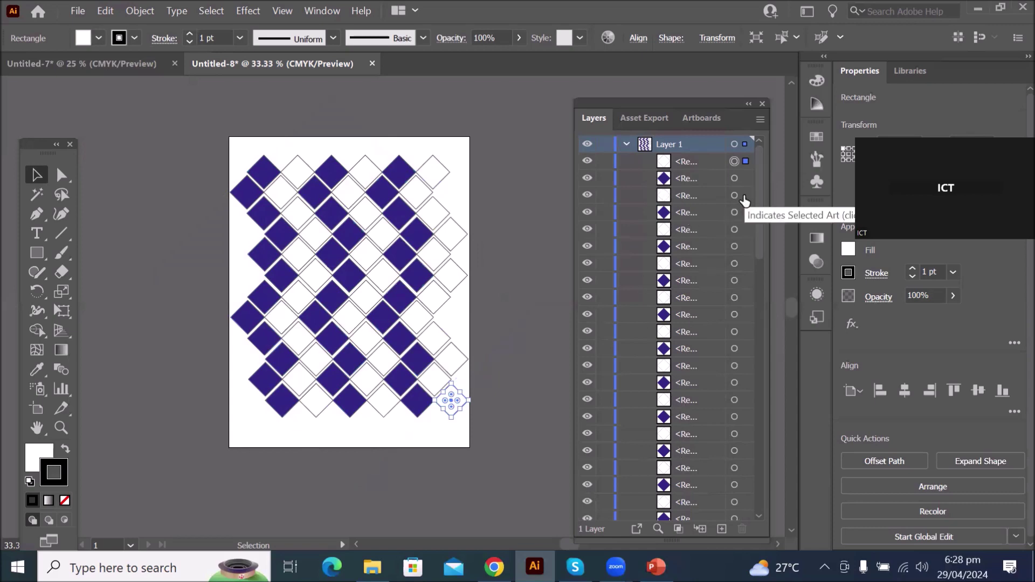
{"action": "left_click", "coordinate": [745, 197]}
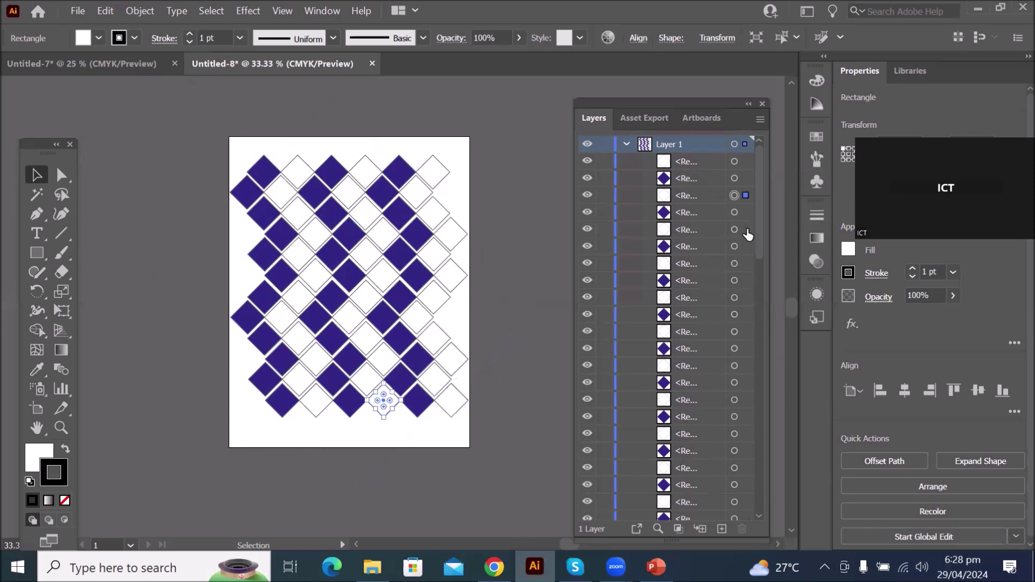
{"action": "left_click", "coordinate": [746, 230]}
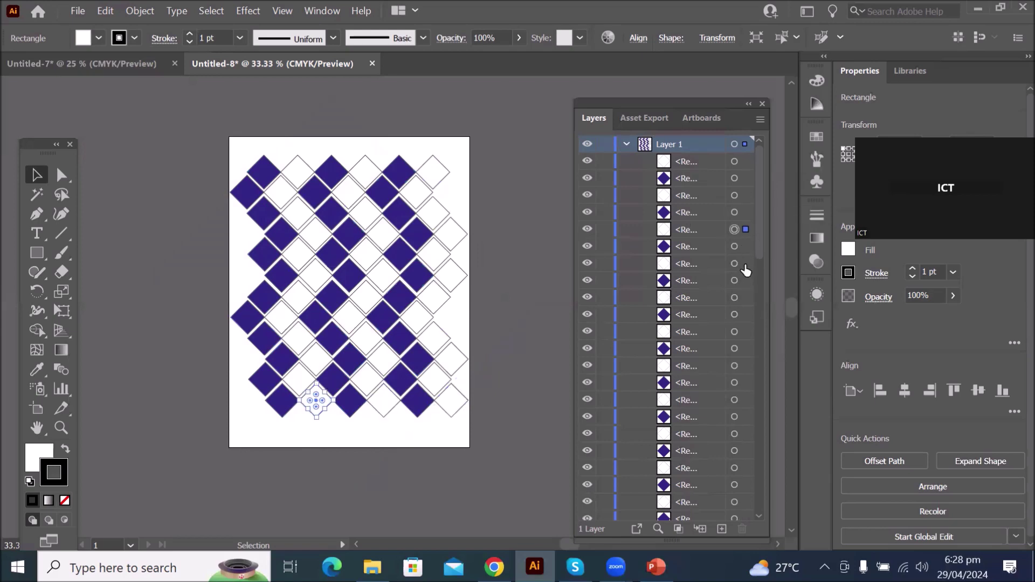
{"action": "left_click", "coordinate": [746, 263]}
{"action": "left_click", "coordinate": [746, 298]}
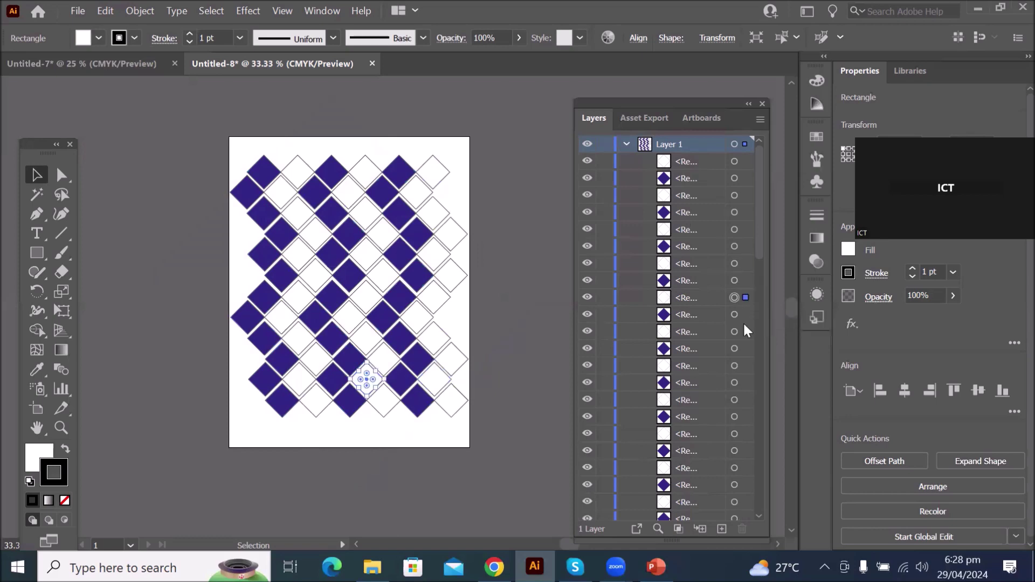
{"action": "left_click", "coordinate": [746, 331]}
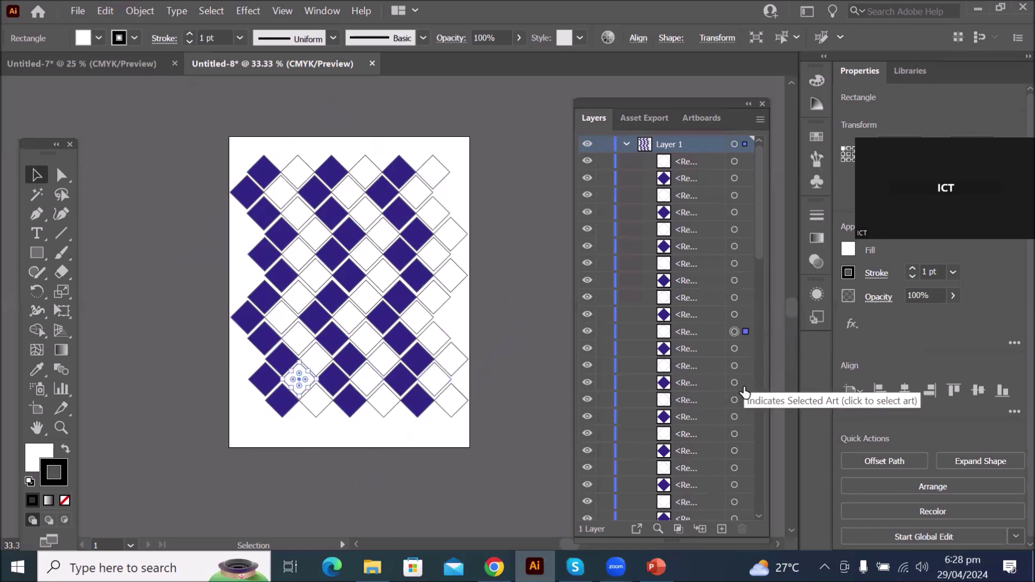
{"action": "left_click", "coordinate": [746, 366]}
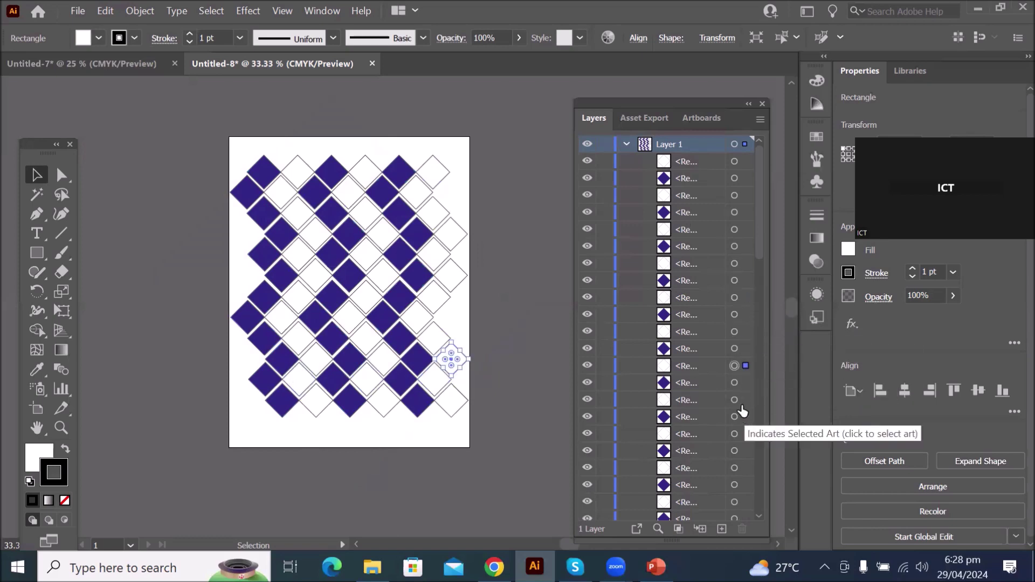
{"action": "left_click", "coordinate": [742, 408]}
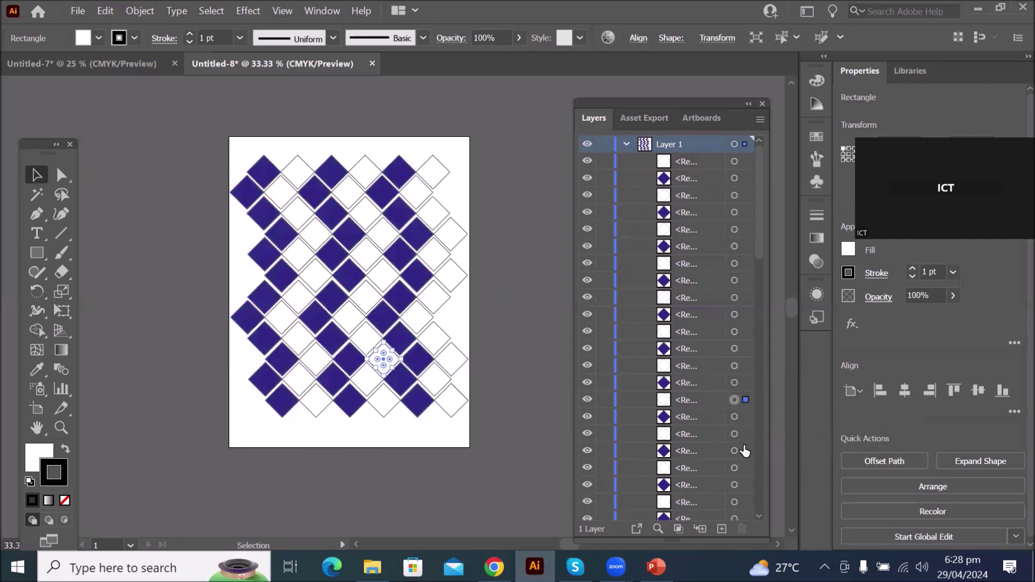
{"action": "left_click", "coordinate": [746, 456]}
{"action": "left_click", "coordinate": [741, 476]}
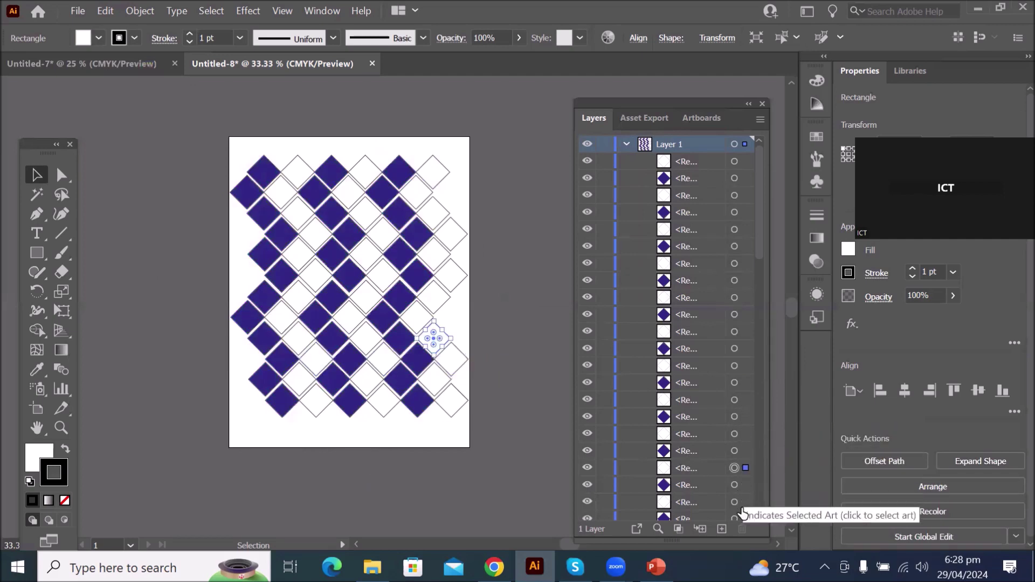
{"action": "left_click", "coordinate": [744, 504]}
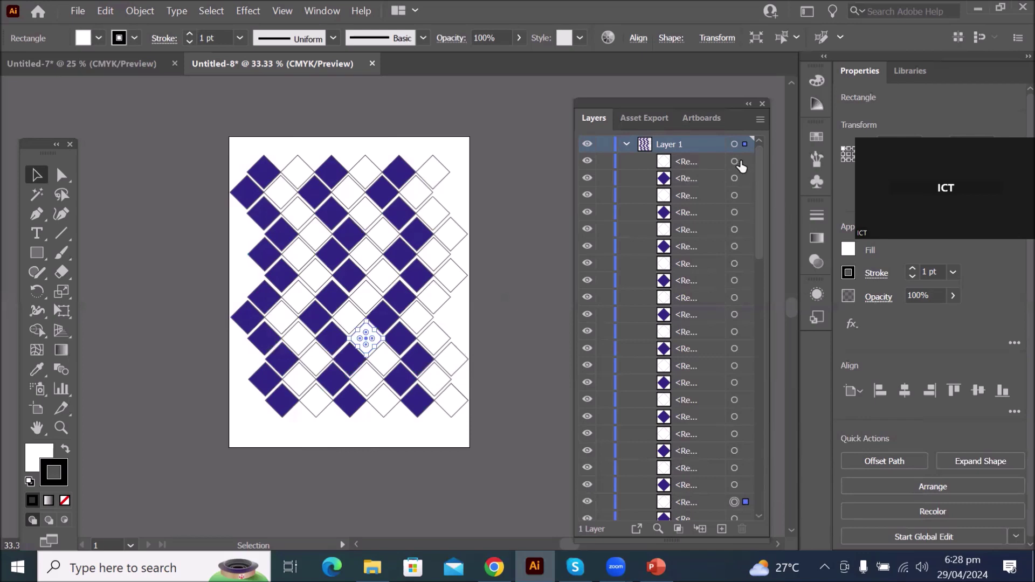
{"action": "left_click", "coordinate": [745, 162]}
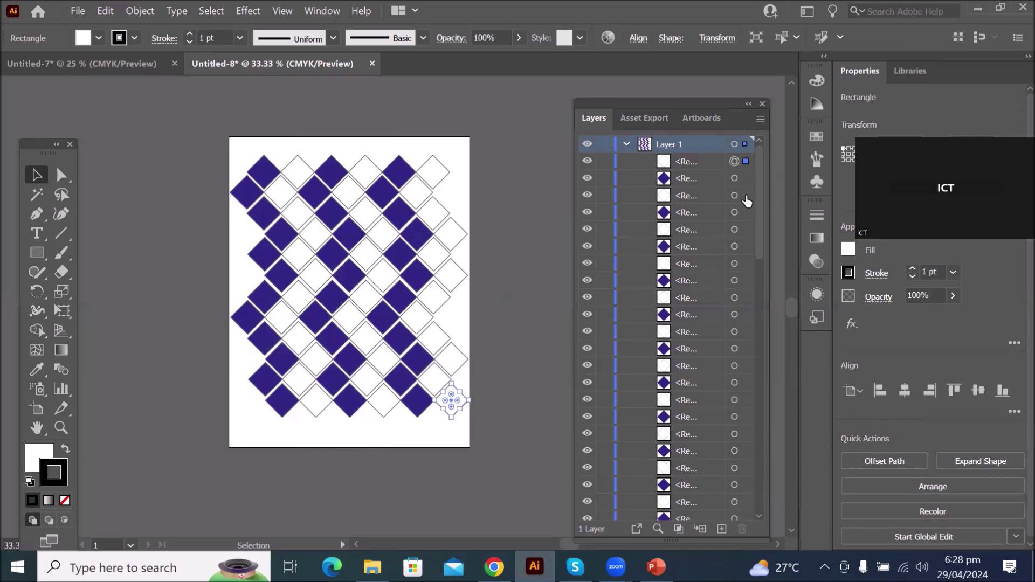
{"action": "left_click", "coordinate": [747, 196]}
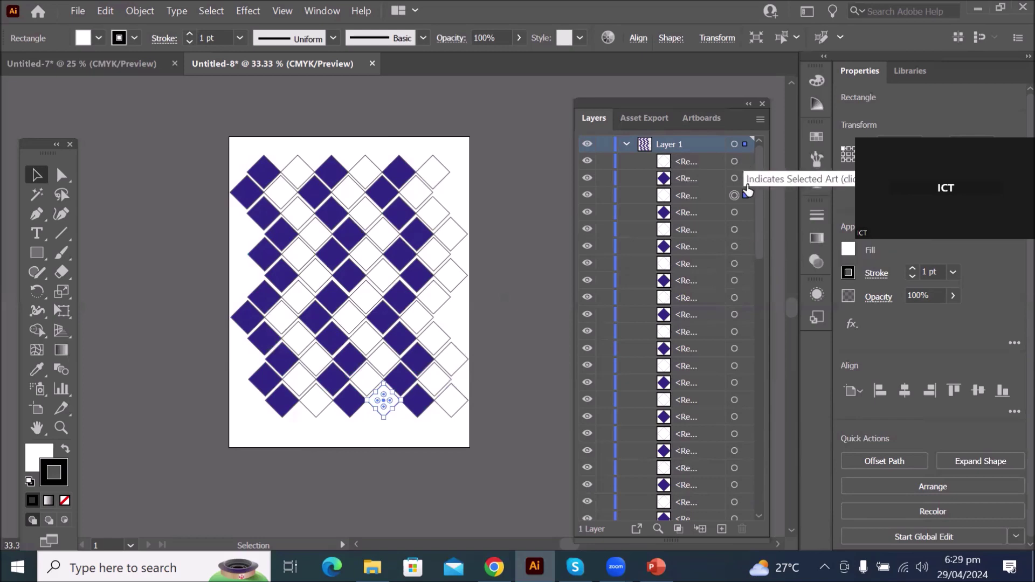
{"action": "left_click", "coordinate": [746, 162]}
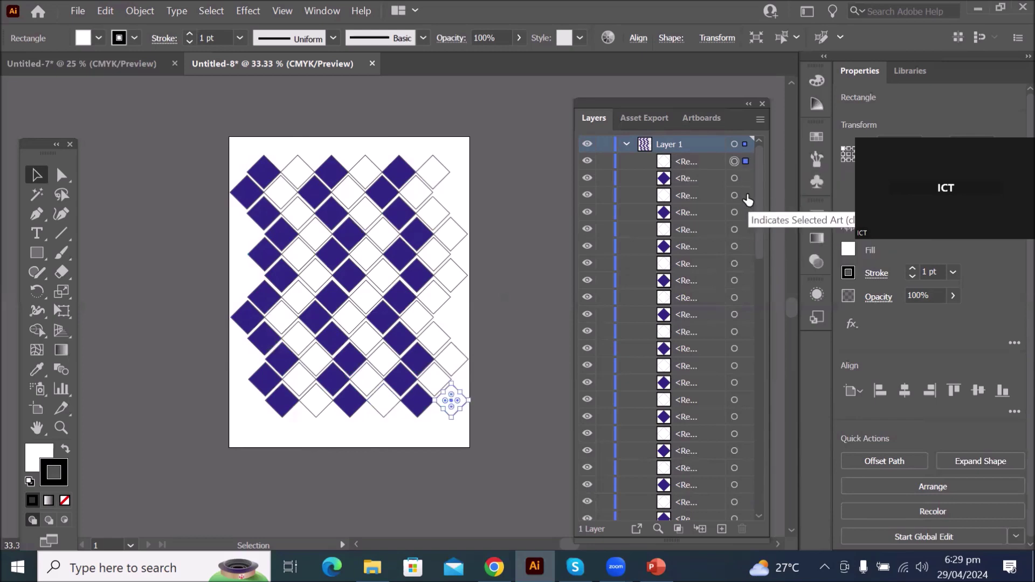
{"action": "left_click", "coordinate": [747, 196]}
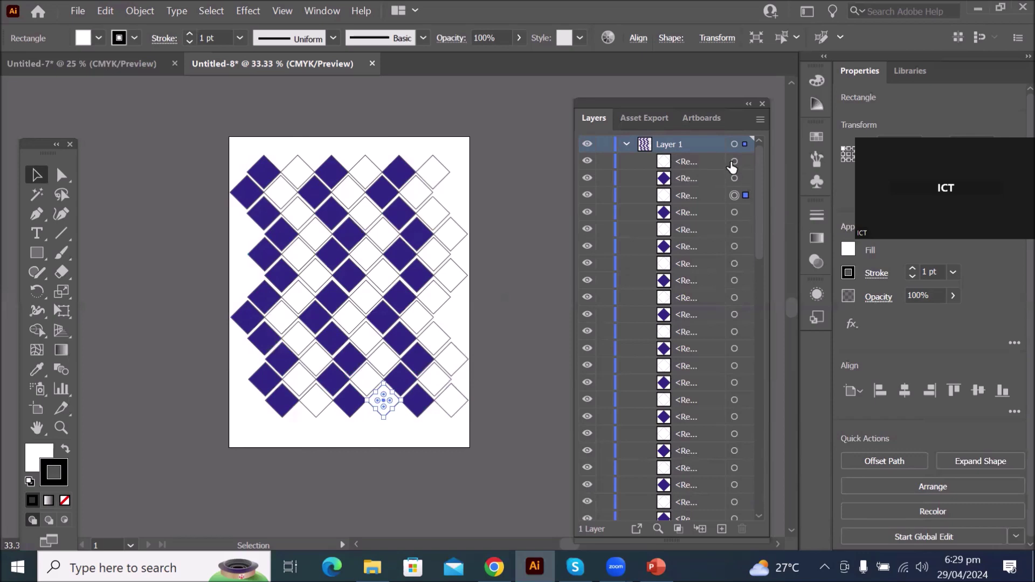
Select the three white diamonds in the bottom row together
{"action": "left_click", "coordinate": [734, 162]}
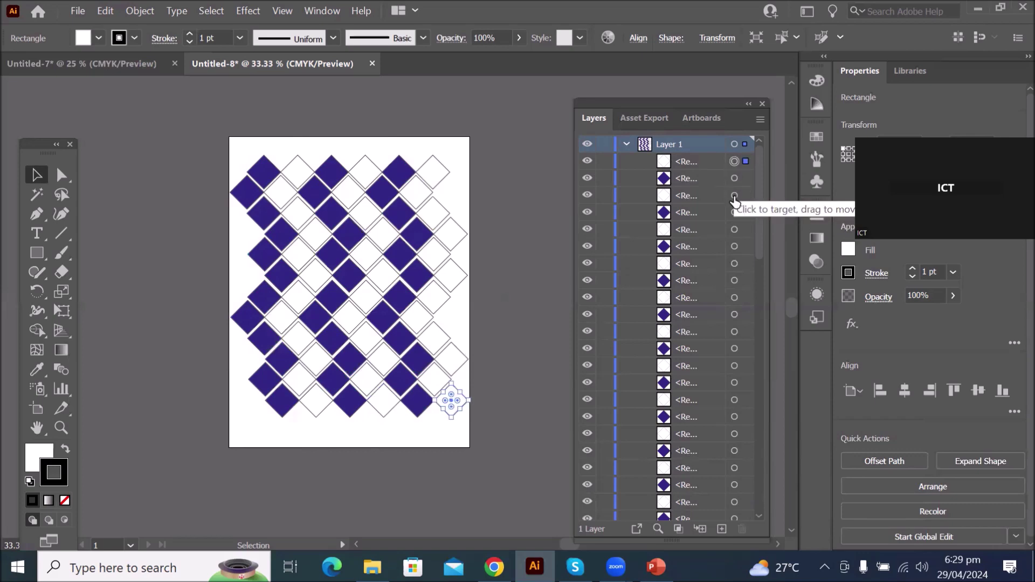
{"action": "left_click", "coordinate": [734, 196], "text": "shift"}
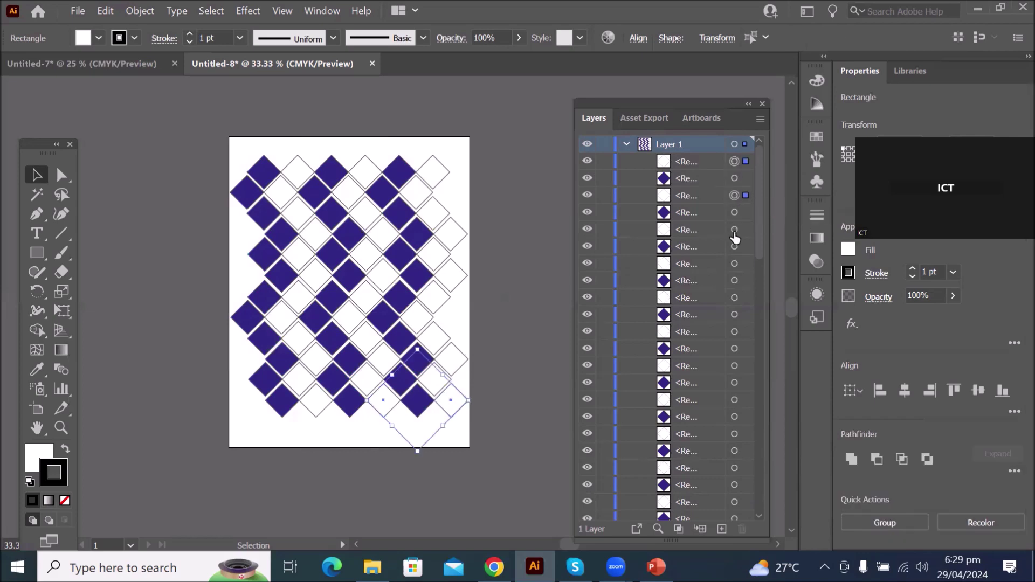
{"action": "left_click", "coordinate": [735, 230], "text": "shift"}
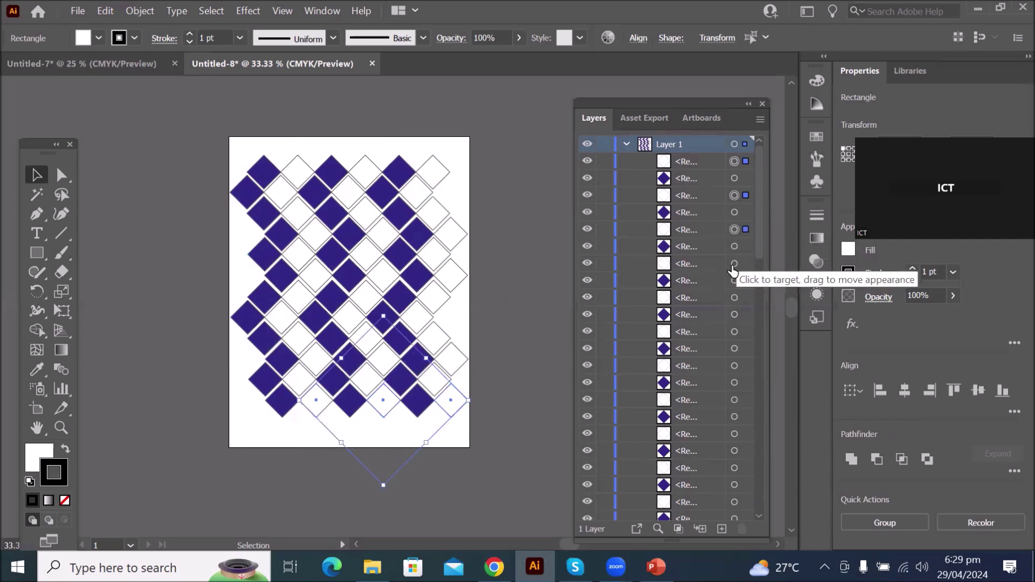
Add the white diamonds of the eleventh and tenth rows and the last white diamond of the ninth row to the selection
{"action": "left_click", "coordinate": [734, 264], "text": "shift"}
{"action": "left_click", "coordinate": [735, 297], "text": "shift"}
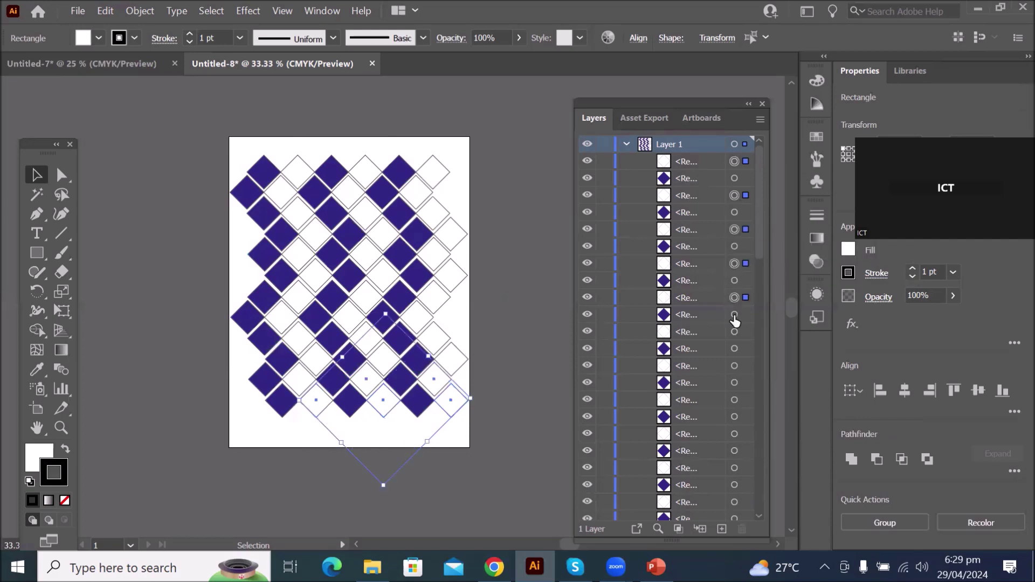
{"action": "left_click", "coordinate": [735, 332], "text": "shift"}
{"action": "left_click", "coordinate": [734, 366], "text": "shift"}
{"action": "left_click", "coordinate": [735, 400], "text": "shift"}
{"action": "left_click", "coordinate": [734, 433], "text": "shift"}
{"action": "left_click", "coordinate": [734, 468], "text": "shift"}
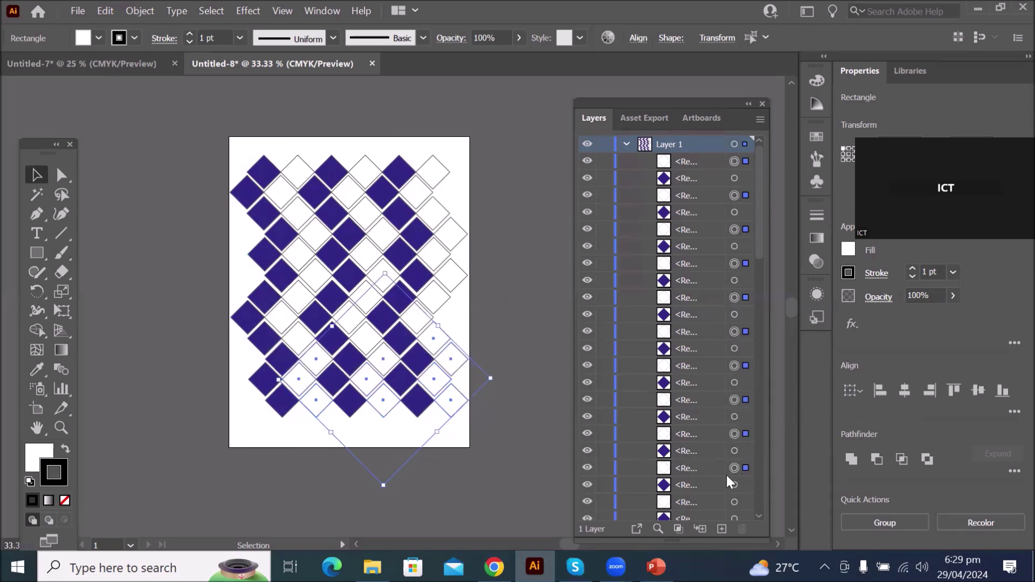
Fill the selected white diamonds in the bottom rows with red
{"action": "left_click", "coordinate": [98, 39]}
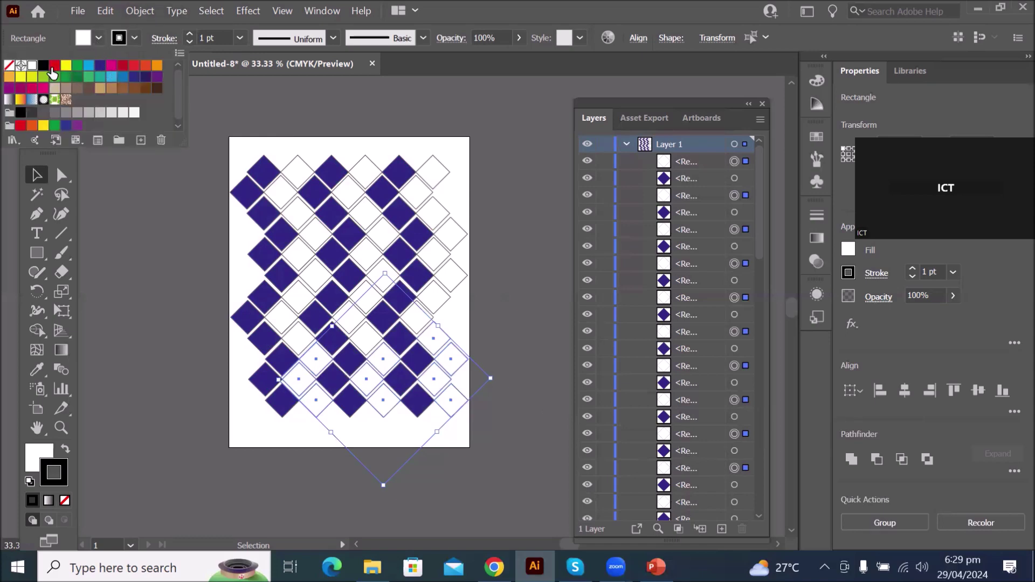
{"action": "left_click", "coordinate": [54, 66]}
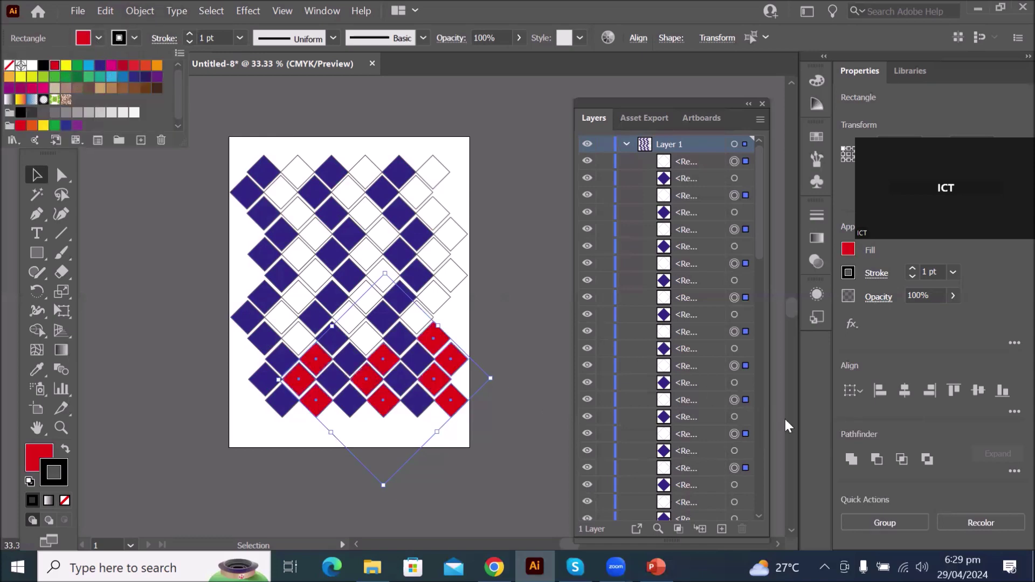
{"action": "left_click", "coordinate": [717, 405]}
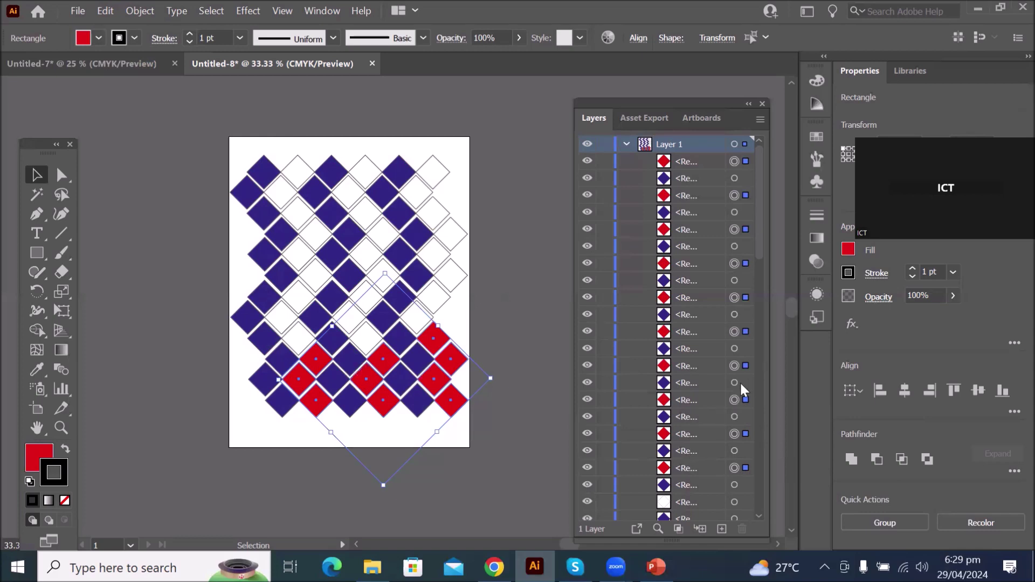
Select the two remaining white diamonds of the ninth row together with the three white ones of the eighth row
{"action": "scroll", "coordinate": [740, 381], "scroll_direction": "down", "scroll_amount": 3}
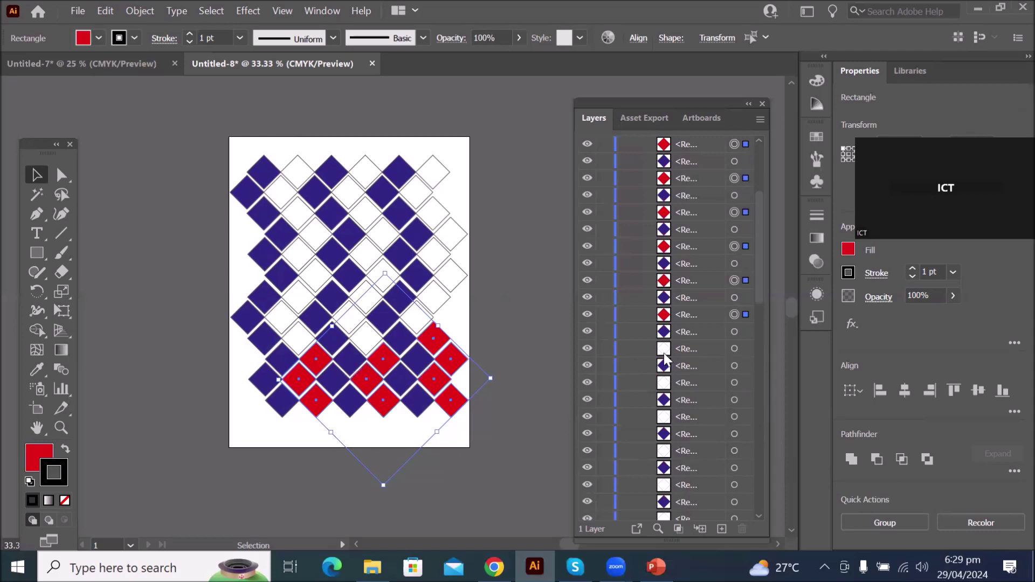
{"action": "left_click", "coordinate": [734, 349]}
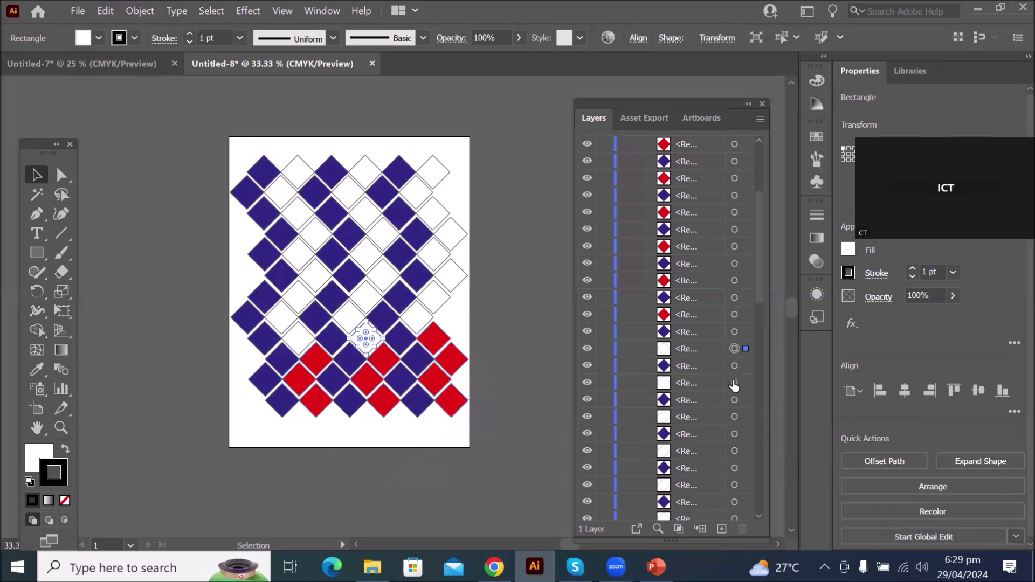
{"action": "left_click", "coordinate": [735, 382], "text": "shift"}
{"action": "left_click", "coordinate": [734, 417], "text": "shift"}
{"action": "left_click", "coordinate": [735, 451], "text": "shift"}
{"action": "left_click", "coordinate": [734, 485], "text": "shift"}
Add the three white diamonds in each of the seventh and sixth rows to the selection
{"action": "scroll", "coordinate": [743, 493], "scroll_direction": "down", "scroll_amount": 3}
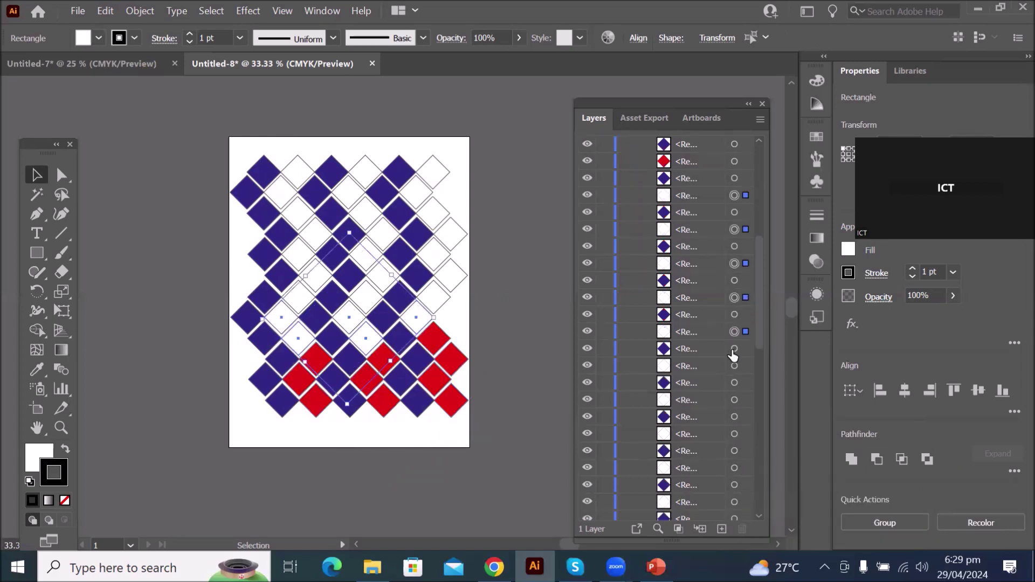
{"action": "left_click", "coordinate": [734, 367], "text": "shift"}
{"action": "left_click", "coordinate": [735, 400], "text": "shift"}
{"action": "left_click", "coordinate": [735, 434], "text": "shift"}
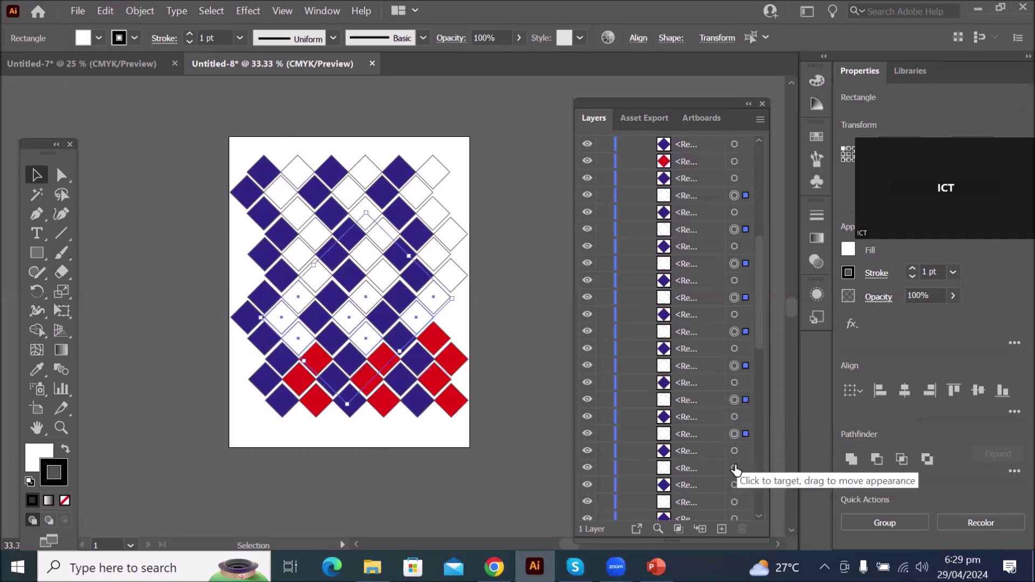
{"action": "left_click", "coordinate": [735, 468], "text": "shift"}
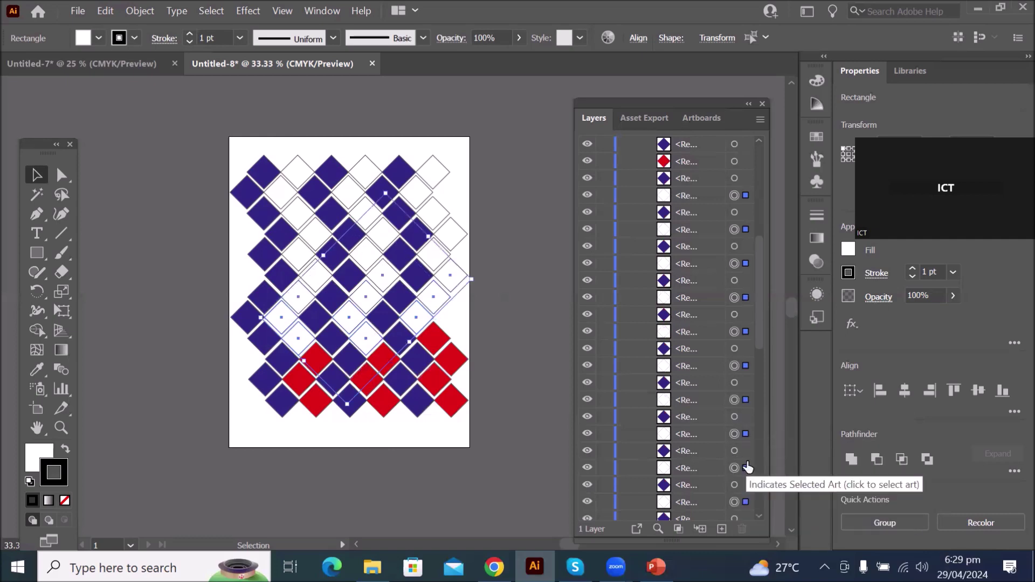
{"action": "scroll", "coordinate": [746, 463], "scroll_direction": "down", "scroll_amount": 2}
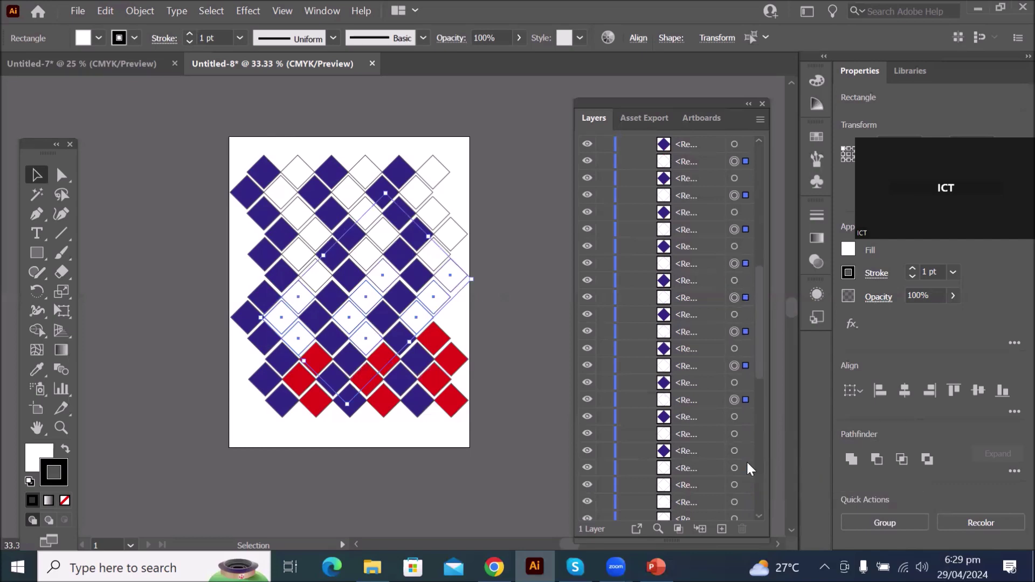
{"action": "left_click", "coordinate": [735, 434], "text": "shift"}
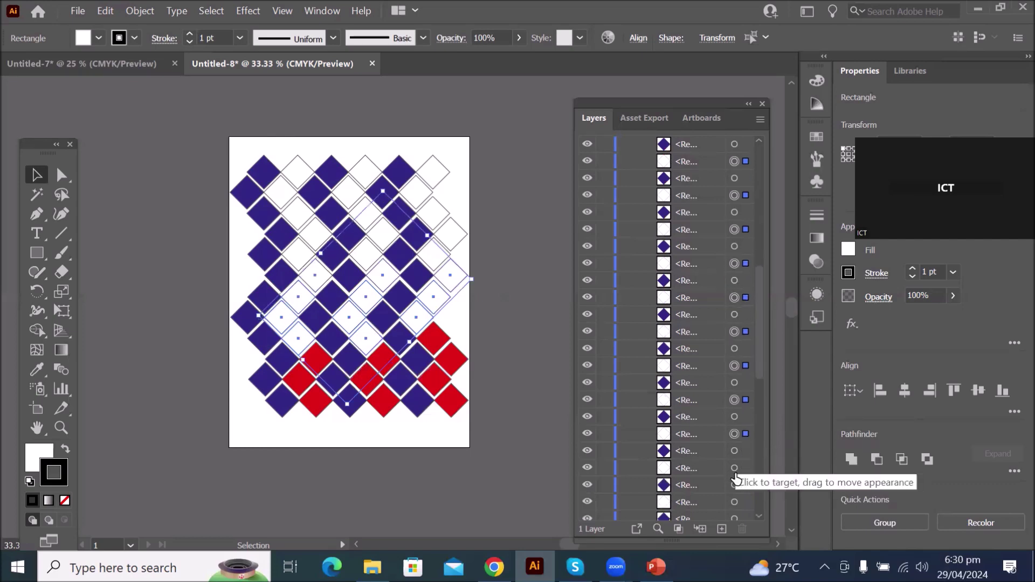
Add the three white diamonds in each of the fifth and fourth rows to the selection
{"action": "left_click", "coordinate": [734, 468], "text": "shift"}
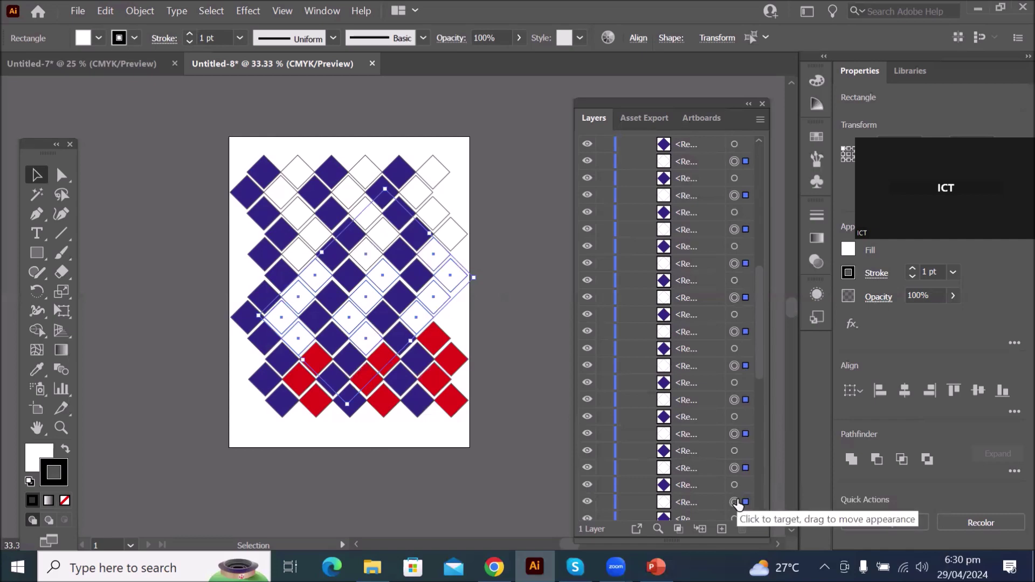
{"action": "scroll", "coordinate": [751, 455], "scroll_direction": "down", "scroll_amount": 3}
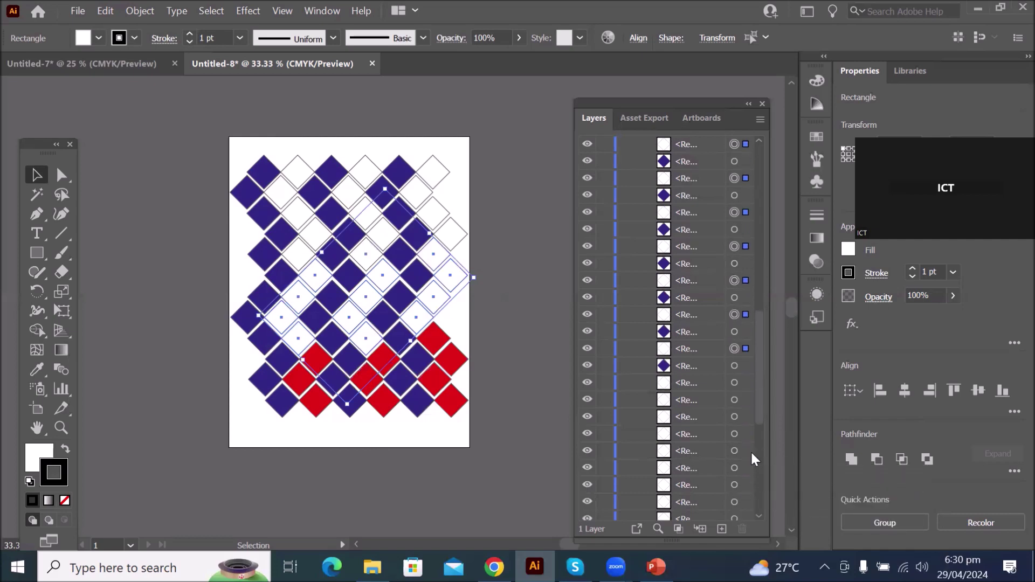
{"action": "left_click", "coordinate": [735, 384], "text": "shift"}
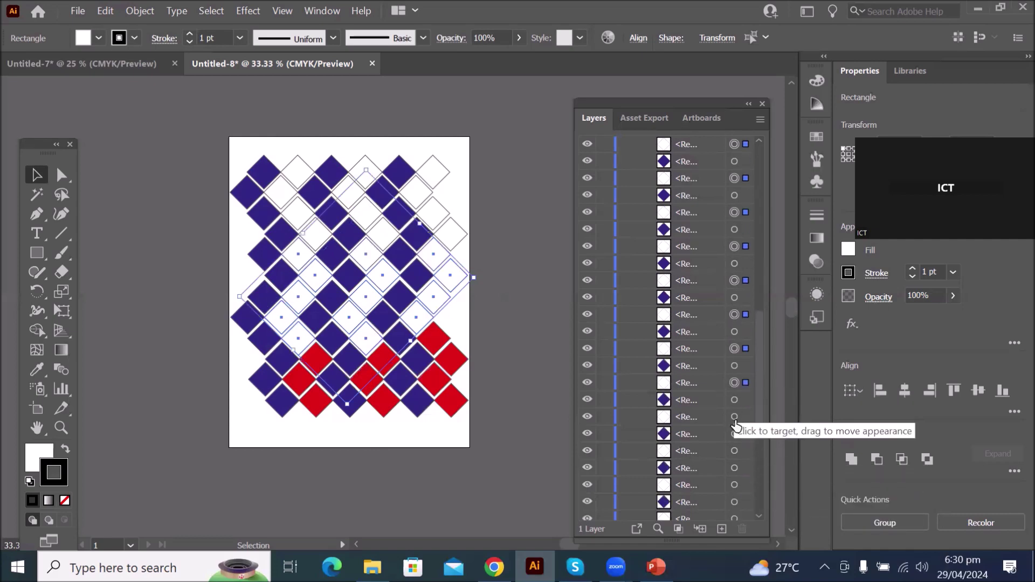
{"action": "left_click", "coordinate": [734, 418], "text": "shift"}
{"action": "left_click", "coordinate": [733, 452], "text": "shift"}
{"action": "scroll", "coordinate": [747, 434], "scroll_direction": "down", "scroll_amount": 2}
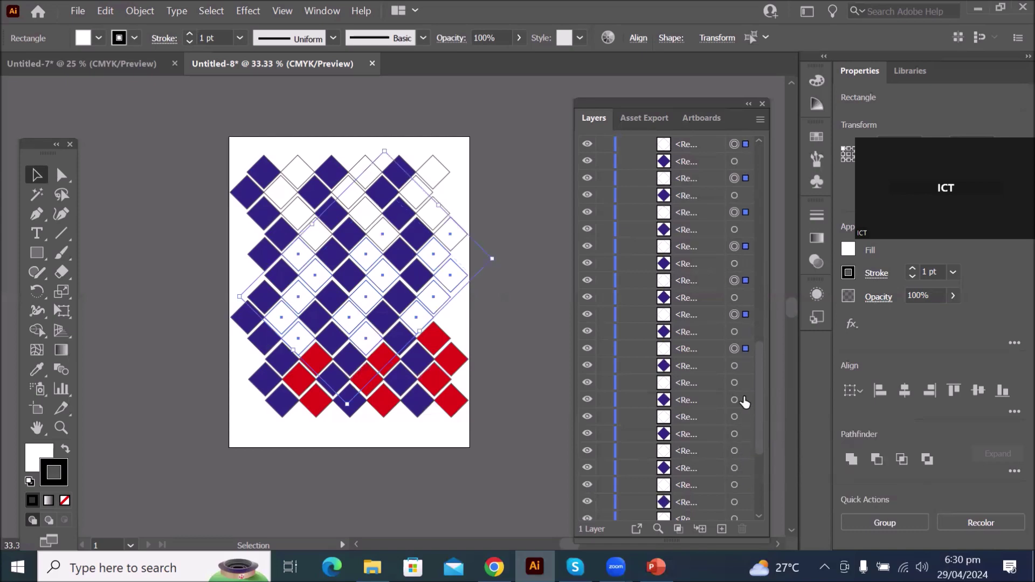
{"action": "left_click", "coordinate": [735, 384], "text": "shift"}
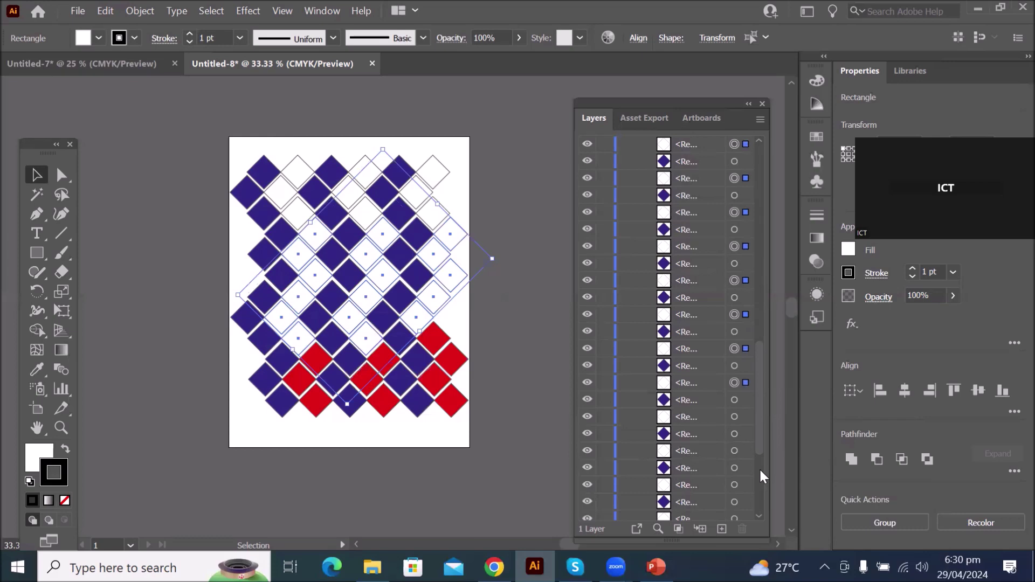
Set the stroke weight of the selected white diamonds to 5 pt
{"action": "left_click", "coordinate": [189, 34]}
{"action": "left_click", "coordinate": [189, 34]}
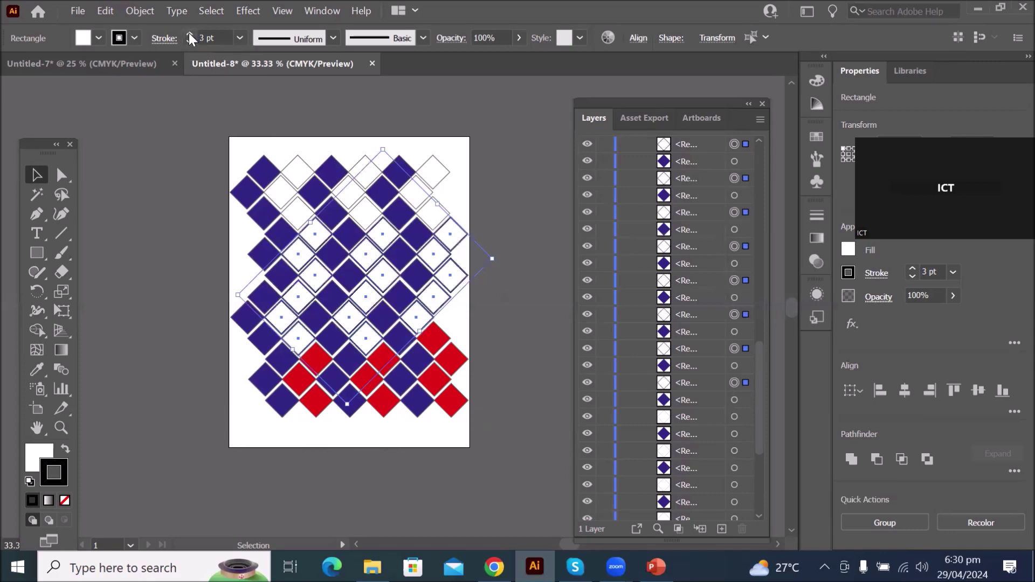
{"action": "left_click", "coordinate": [189, 34]}
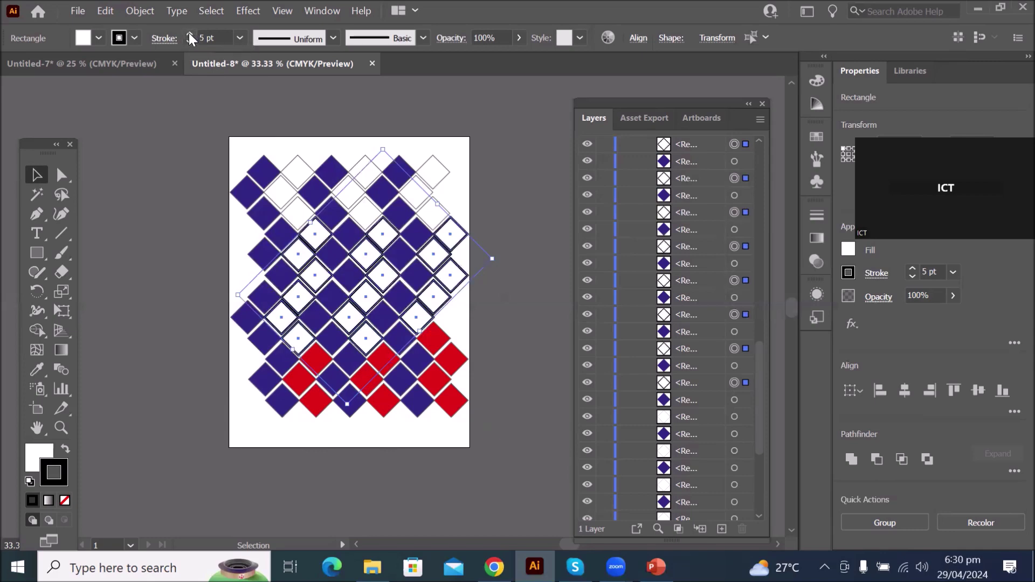
{"action": "left_click", "coordinate": [165, 38]}
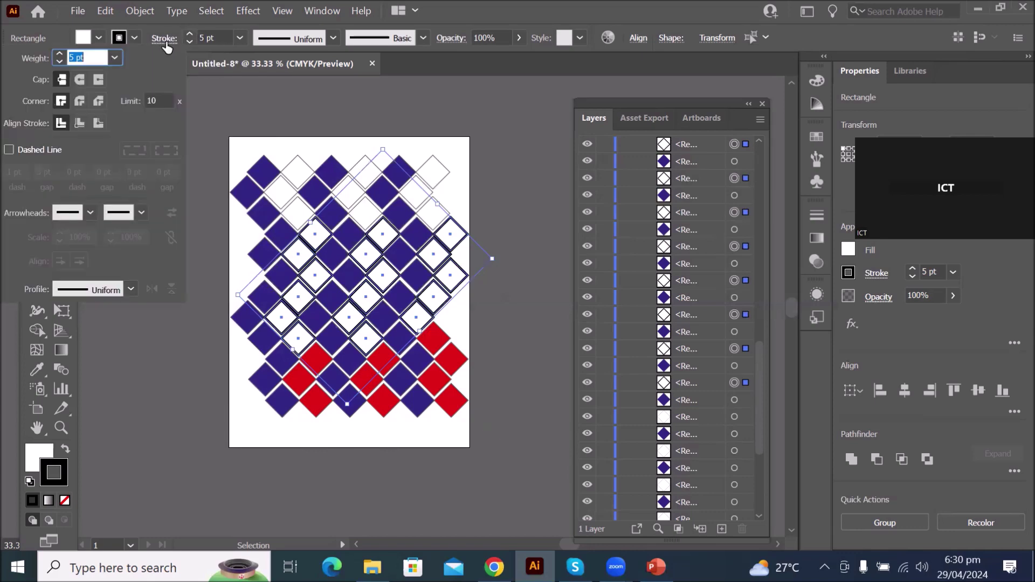
{"action": "left_click", "coordinate": [166, 40]}
Try CMYK Cyan as the stroke colour of the selected white diamonds and settle on yellow
{"action": "left_click", "coordinate": [135, 37]}
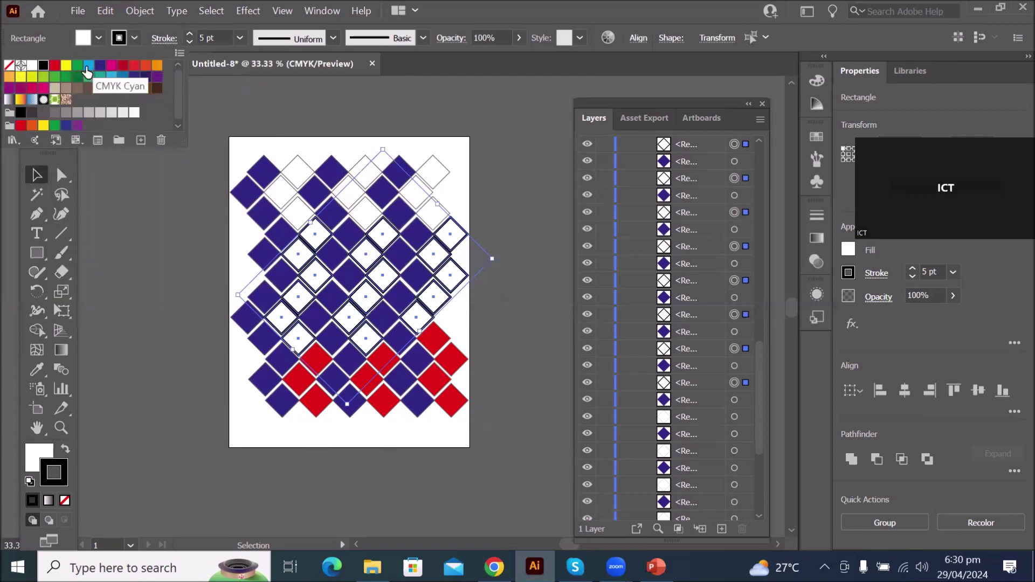
{"action": "left_click", "coordinate": [88, 67]}
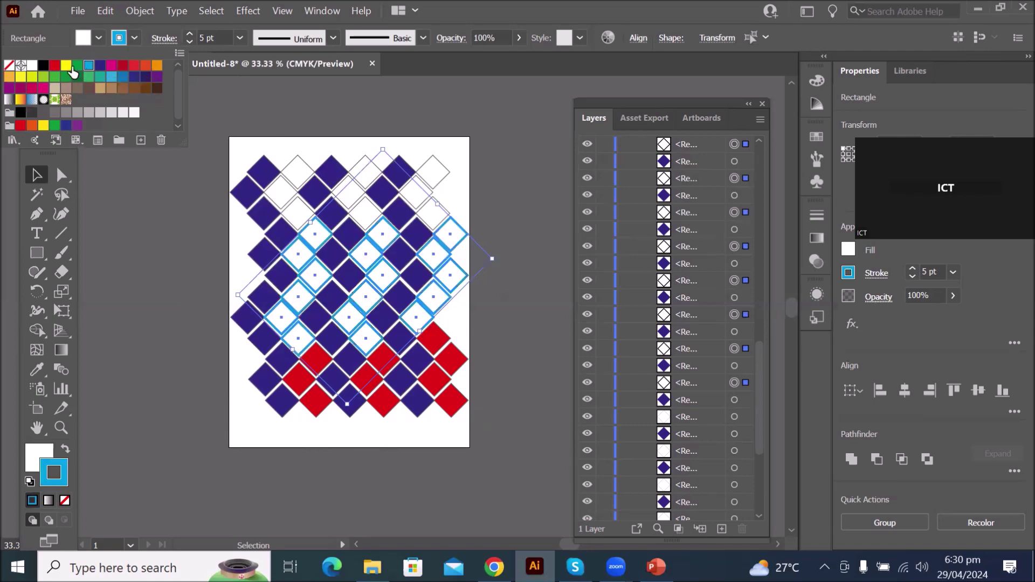
{"action": "left_click", "coordinate": [65, 67]}
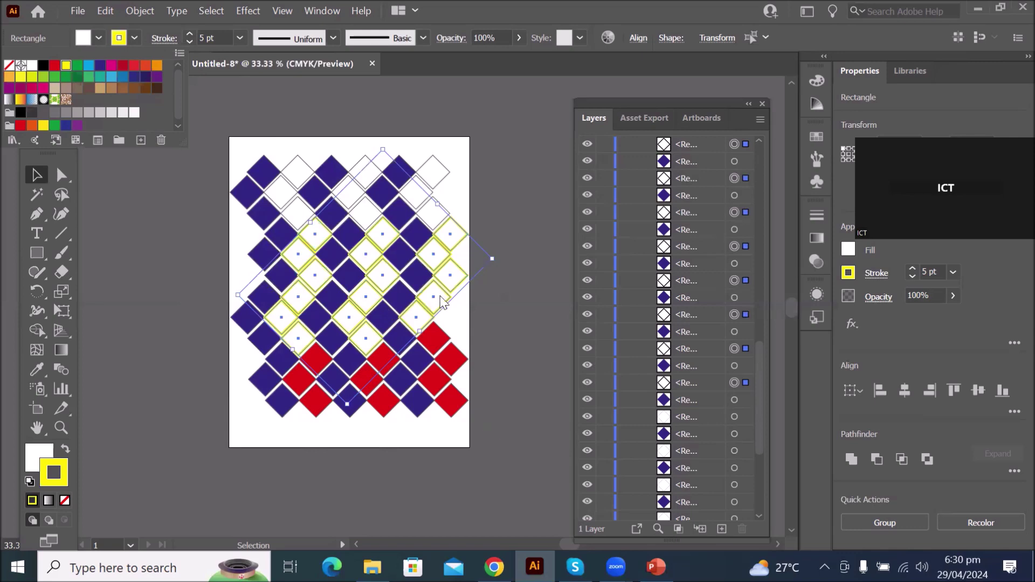
Select the three white diamonds in the top row together
{"action": "scroll", "coordinate": [485, 226], "scroll_direction": "up", "scroll_amount": 3}
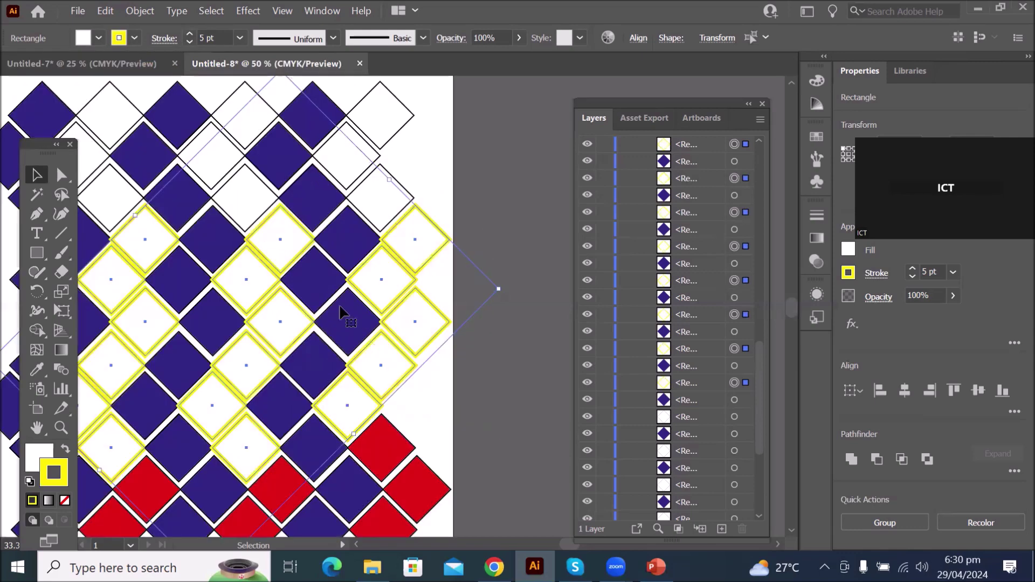
{"action": "scroll", "coordinate": [276, 372], "scroll_direction": "down", "scroll_amount": 4}
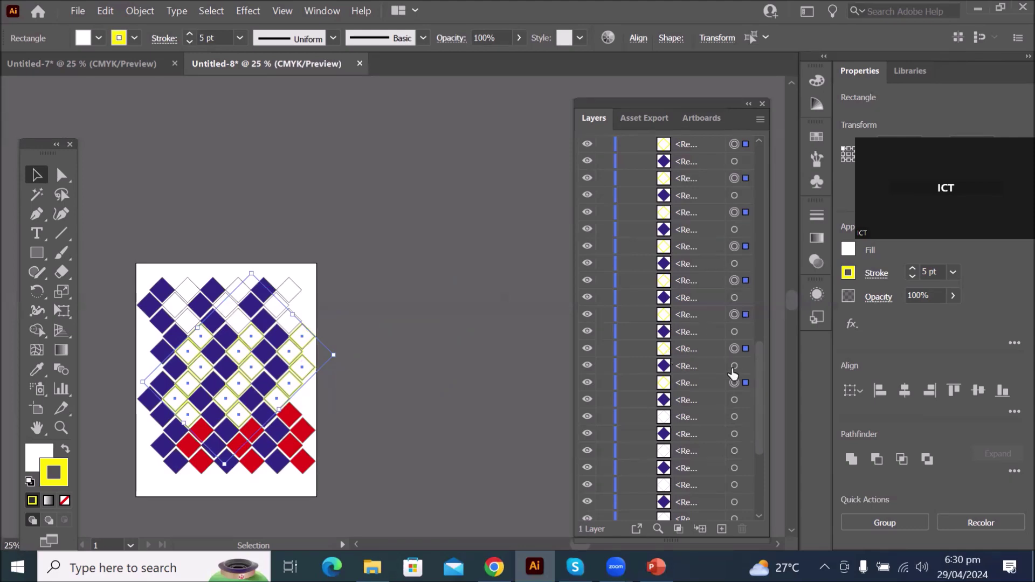
{"action": "scroll", "coordinate": [739, 377], "scroll_direction": "down", "scroll_amount": 4}
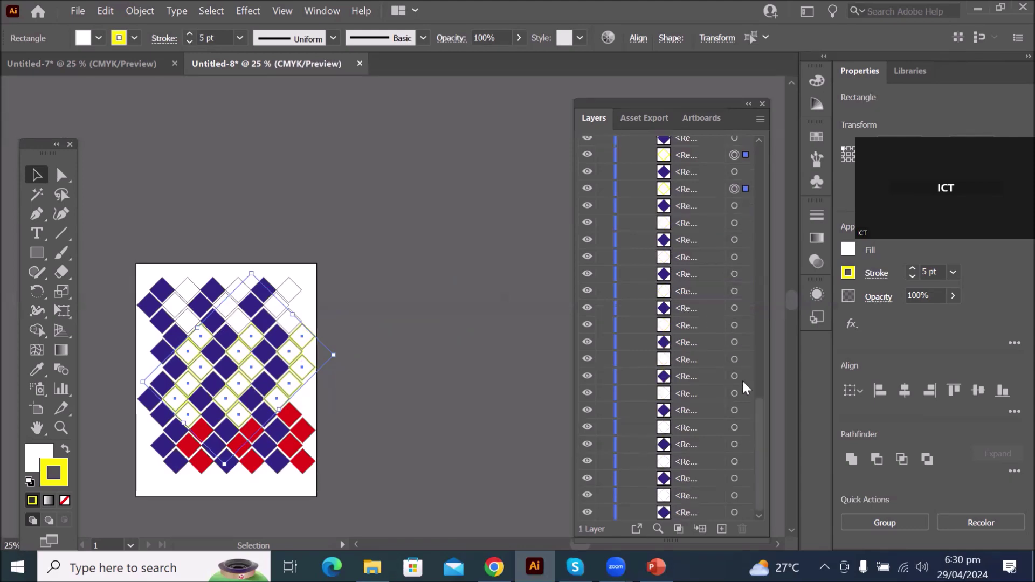
{"action": "left_click", "coordinate": [733, 496]}
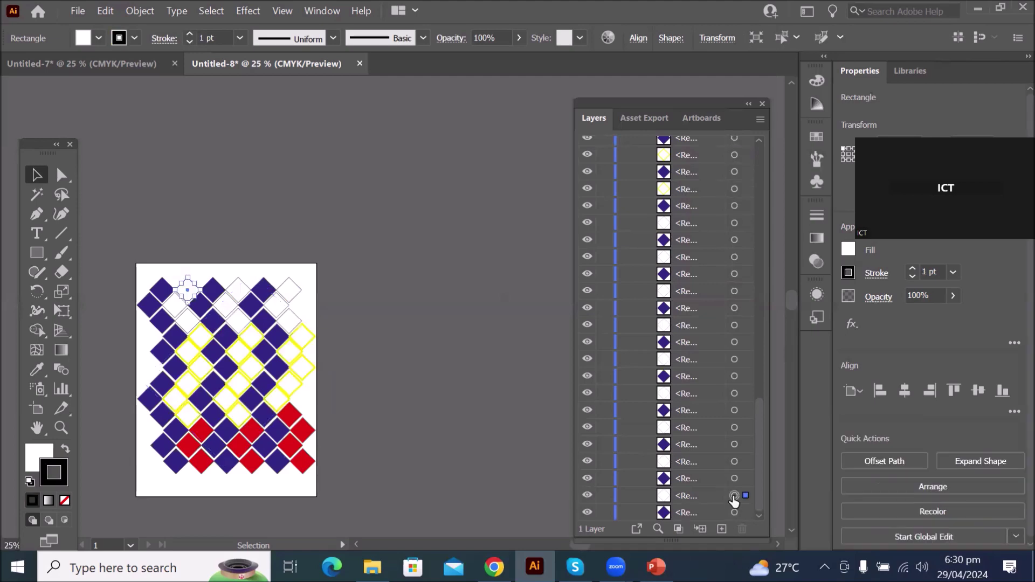
{"action": "left_click", "coordinate": [734, 462], "text": "shift"}
{"action": "left_click", "coordinate": [734, 428], "text": "shift"}
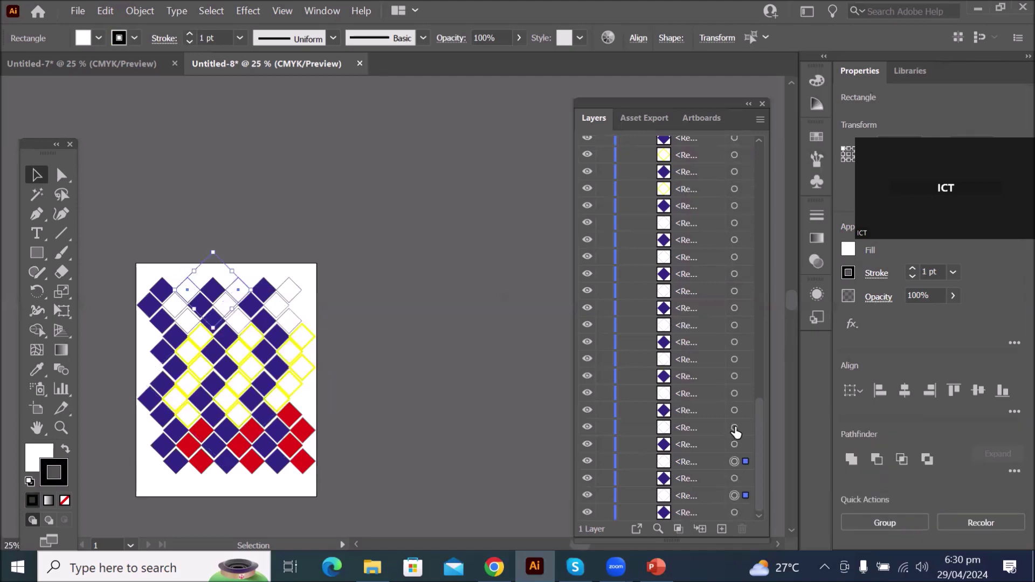
Add the three white diamonds of the second row and the first two white ones of the third row to the selection
{"action": "left_click", "coordinate": [734, 394], "text": "shift"}
{"action": "left_click", "coordinate": [734, 360], "text": "shift"}
{"action": "left_click", "coordinate": [735, 326], "text": "shift"}
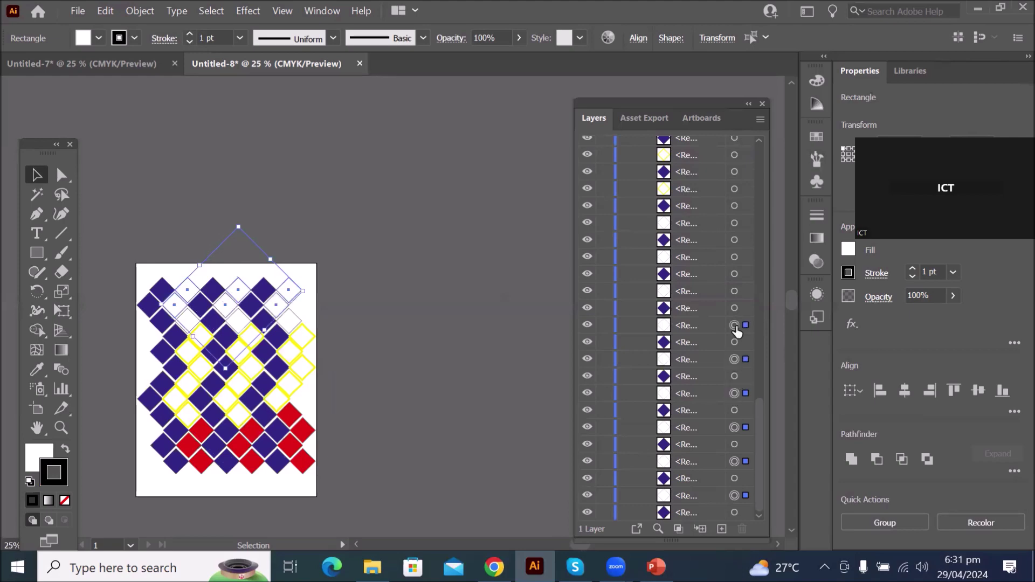
{"action": "left_click", "coordinate": [734, 291], "text": "shift"}
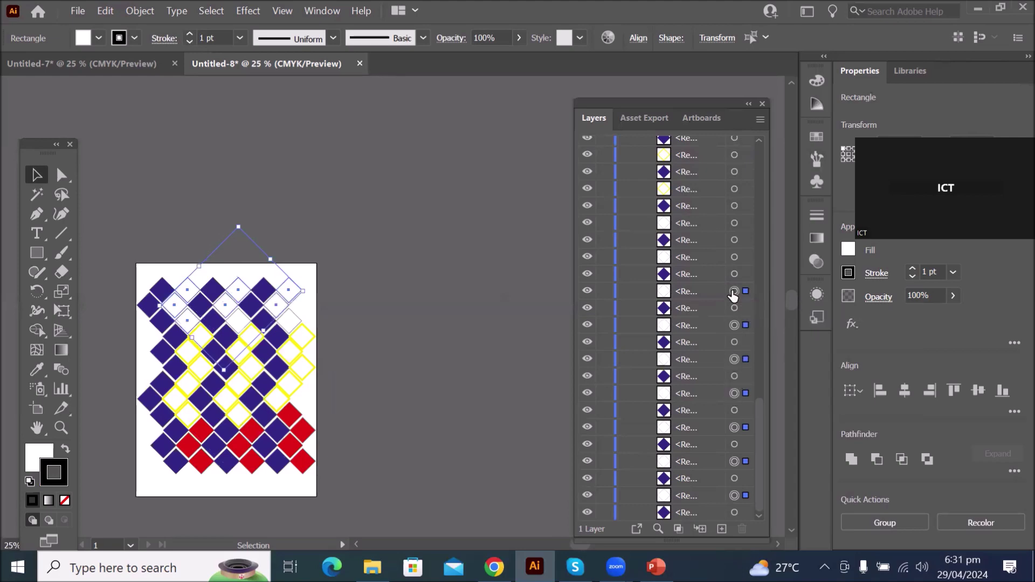
{"action": "left_click", "coordinate": [734, 257], "text": "shift"}
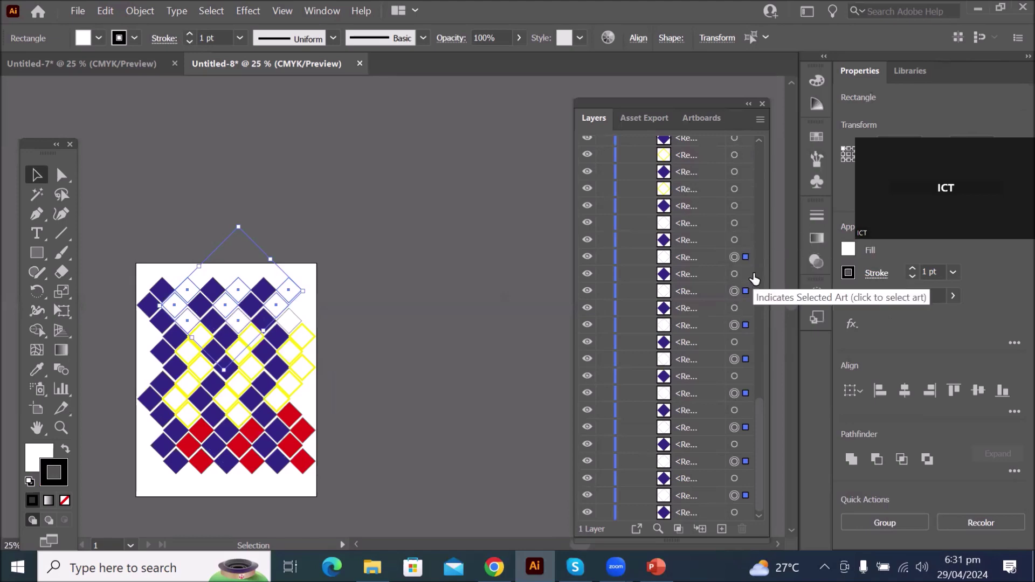
Fill the selected diamonds in the top three rows with CMYK Cyan and clear the selection
{"action": "left_click", "coordinate": [98, 37]}
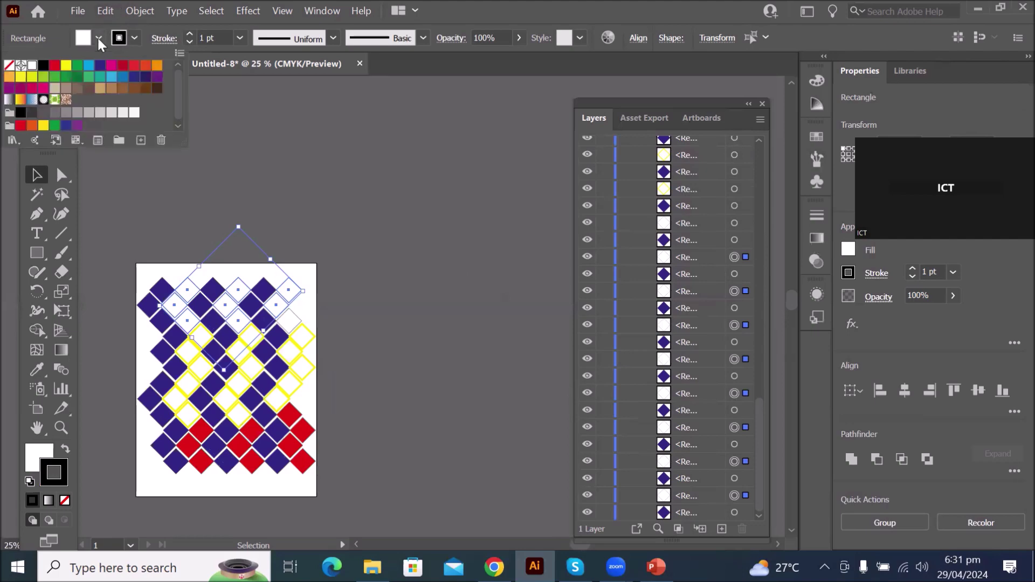
{"action": "left_click", "coordinate": [89, 66]}
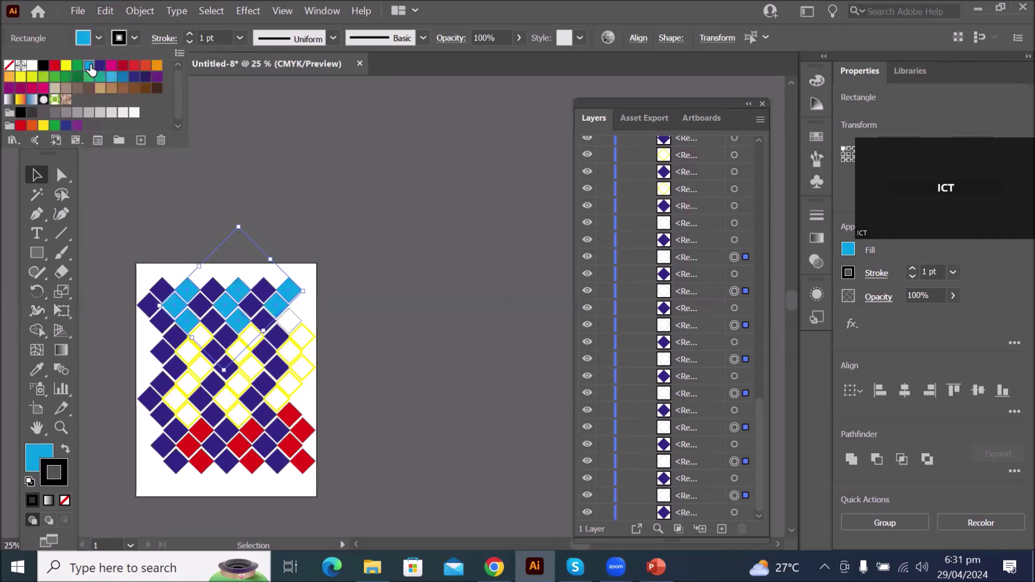
{"action": "left_click", "coordinate": [412, 299]}
{"action": "left_click", "coordinate": [406, 312]}
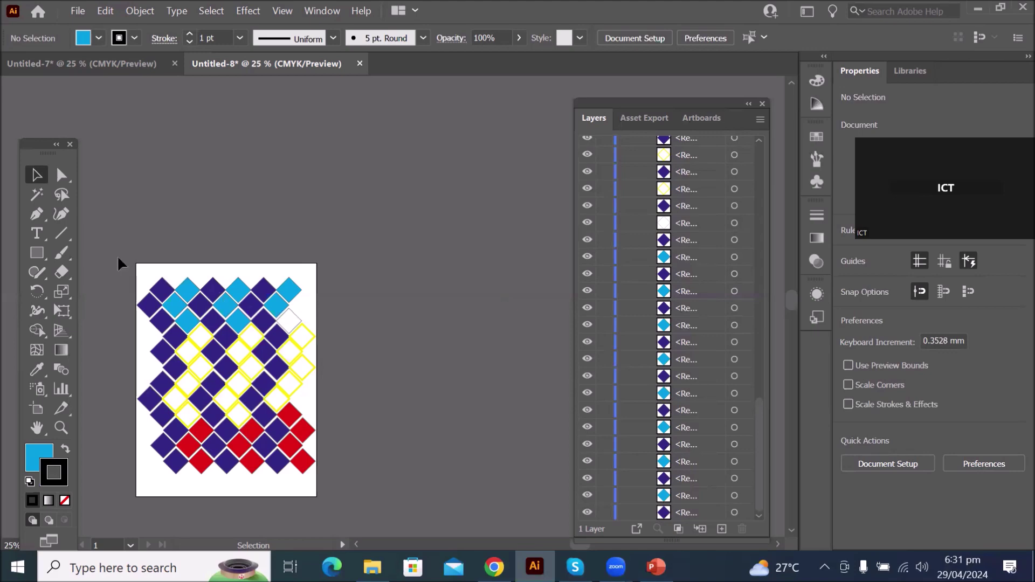
Select all the diamonds in the pattern, reduce their opacity to 16% and clear the selection
{"action": "left_click_drag", "start_coordinate": [115, 267], "coordinate": [329, 484]}
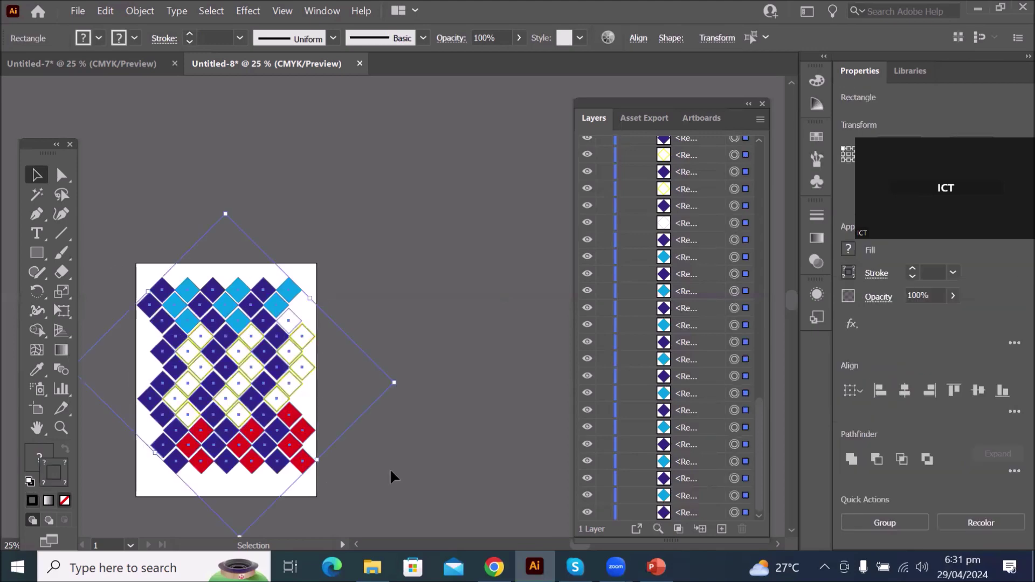
{"action": "left_click_drag", "start_coordinate": [757, 408], "coordinate": [784, 477]}
{"action": "left_click_drag", "start_coordinate": [768, 391], "coordinate": [787, 127]}
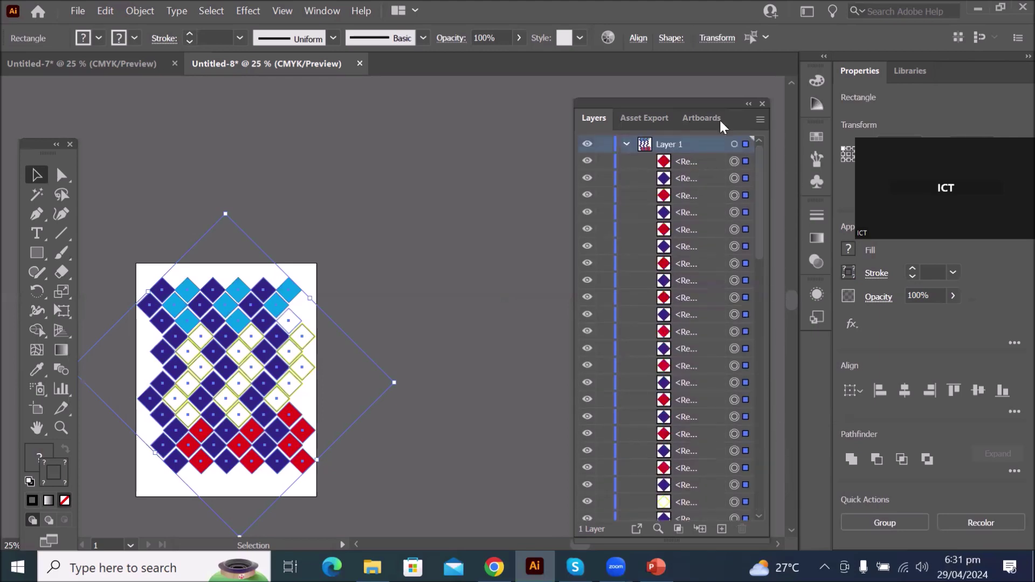
{"action": "left_click", "coordinate": [518, 37]}
{"action": "left_click_drag", "start_coordinate": [481, 61], "coordinate": [464, 60]}
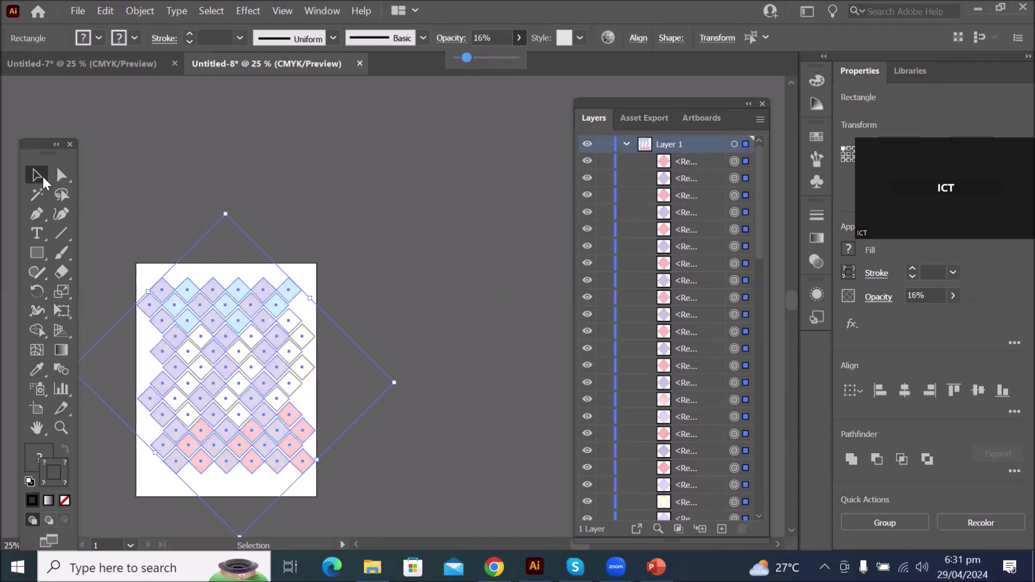
{"action": "left_click", "coordinate": [448, 192]}
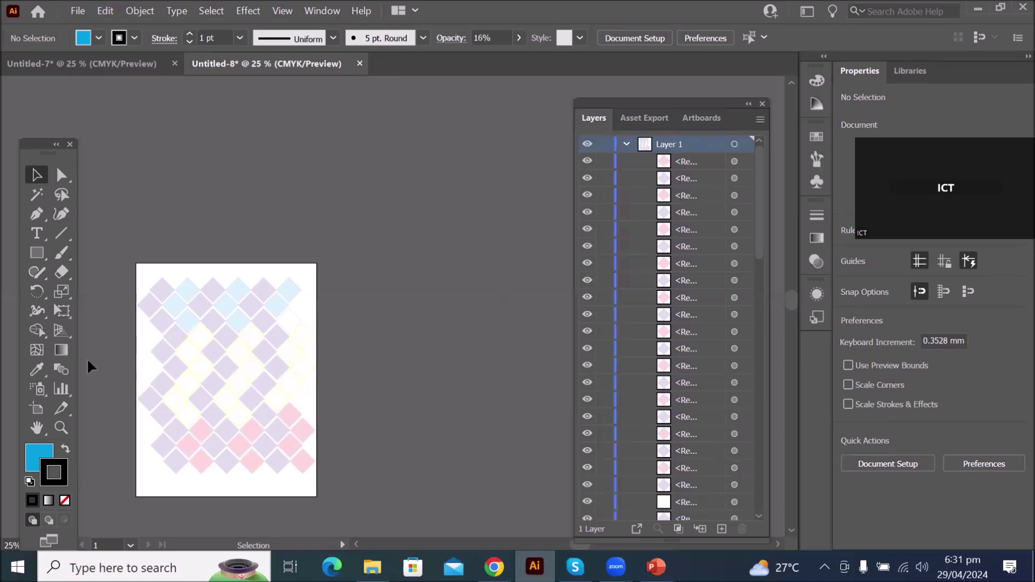
Add the text "This is my Heading" at the artboard's upper edge and move it onto the middle of the faded pattern
{"action": "left_click", "coordinate": [36, 233]}
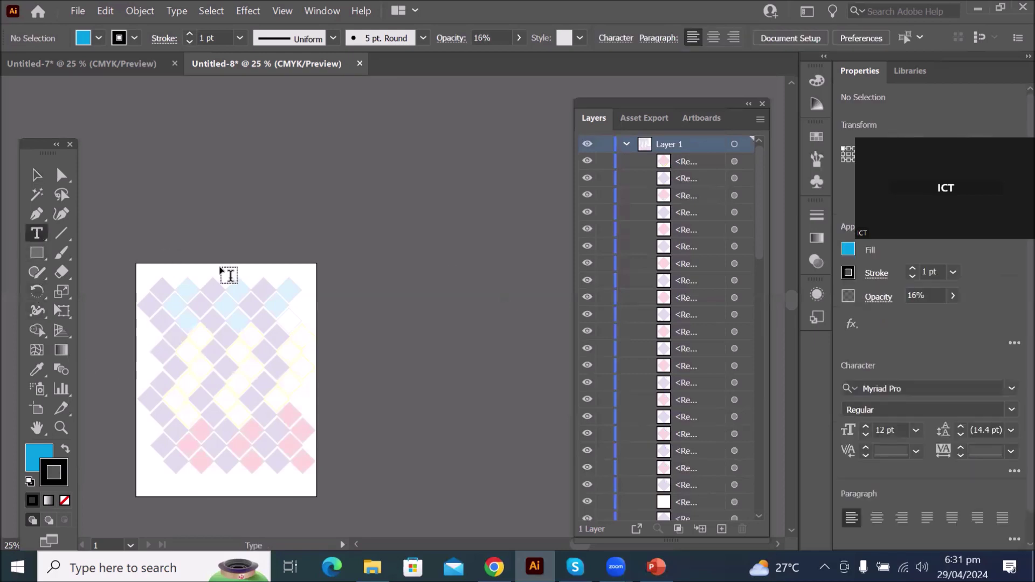
{"action": "left_click", "coordinate": [177, 272]}
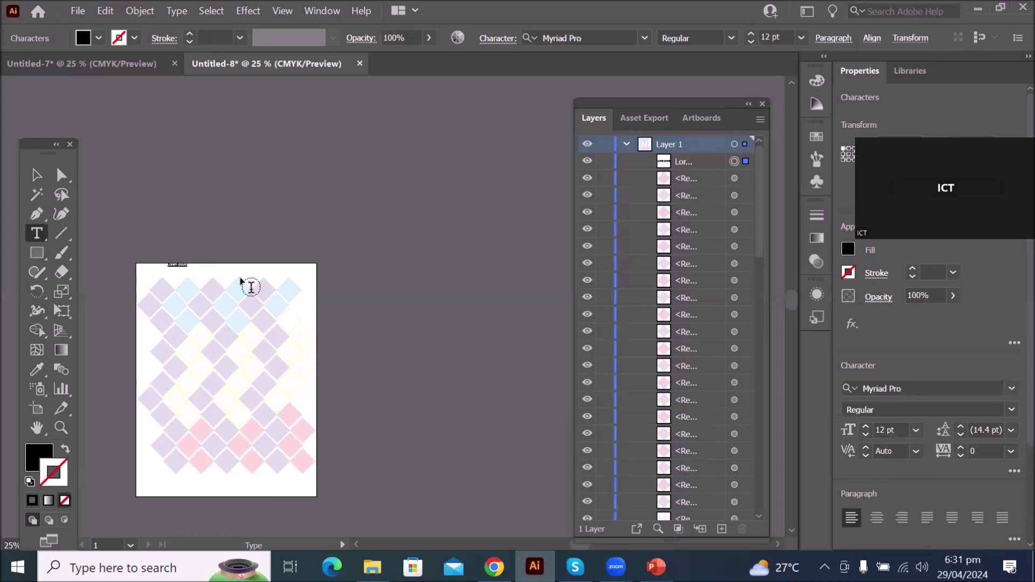
{"action": "type", "text": "This is my F"}
{"action": "left_click", "coordinate": [37, 174]}
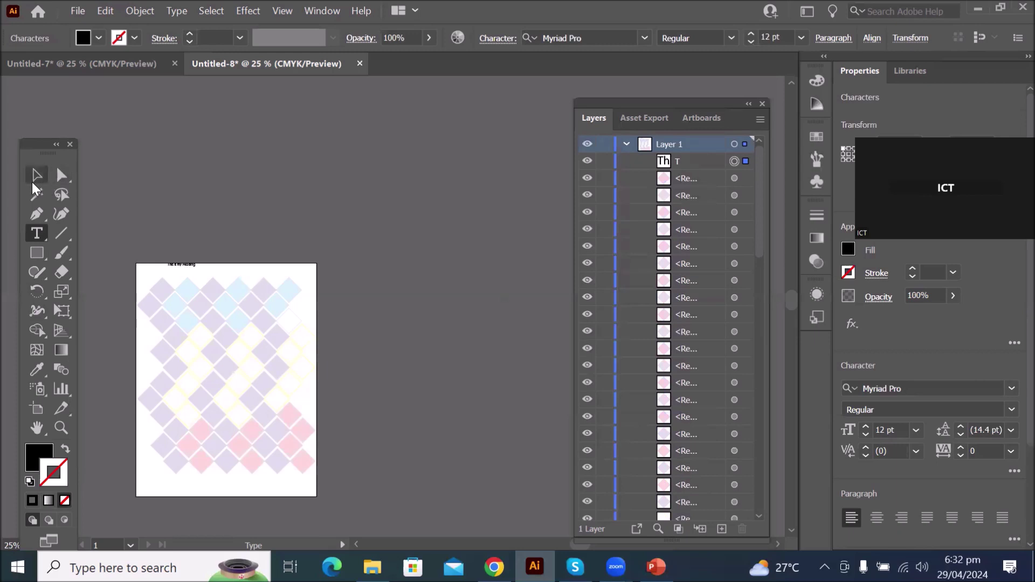
{"action": "left_click_drag", "start_coordinate": [187, 267], "coordinate": [205, 356]}
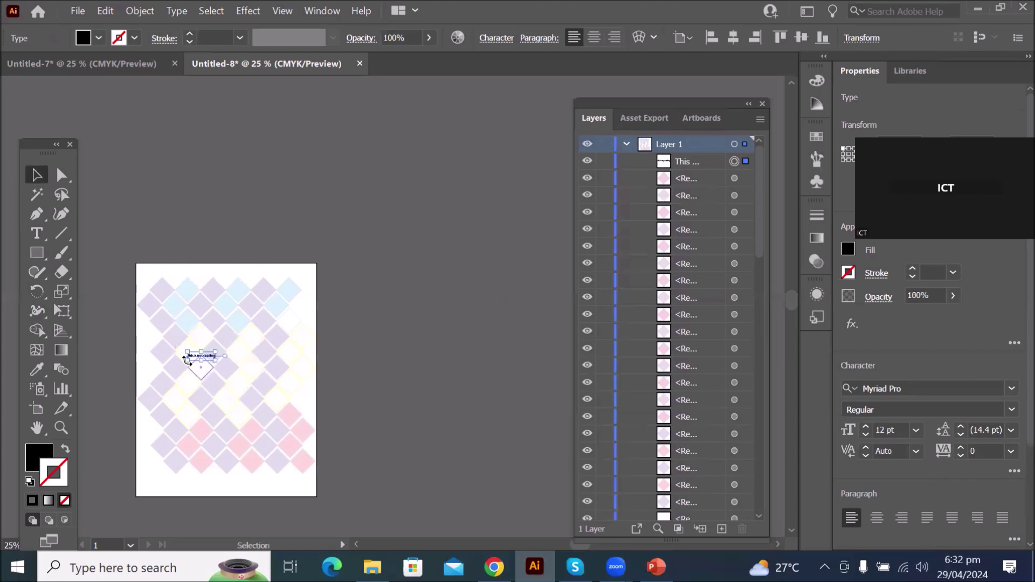
Select the whole heading text and set its font to Arial Rounded MT Bold
{"action": "scroll", "coordinate": [189, 358], "scroll_direction": "up", "scroll_amount": 6}
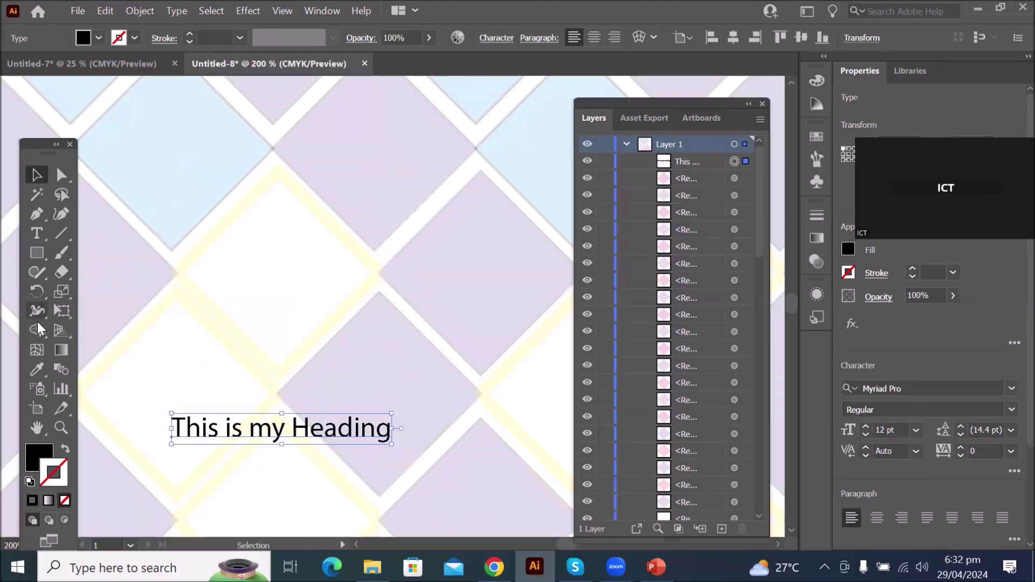
{"action": "left_click", "coordinate": [37, 233]}
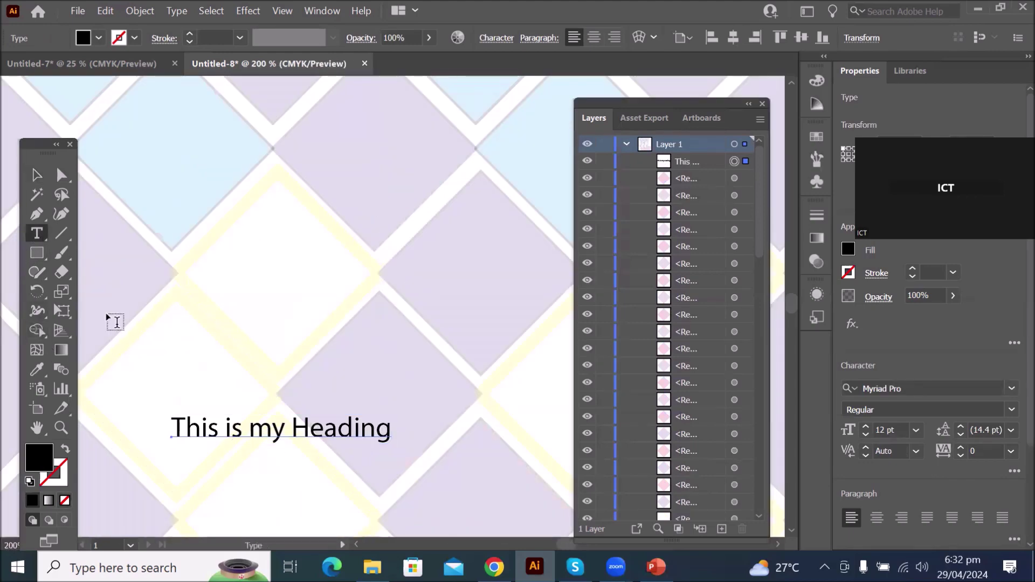
{"action": "triple_click", "coordinate": [316, 428]}
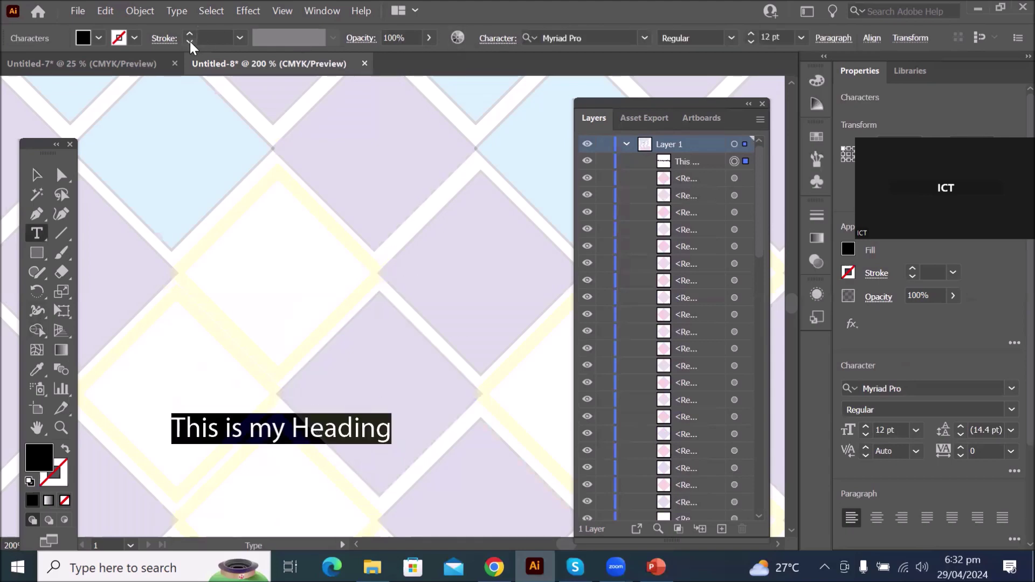
{"action": "left_click", "coordinate": [36, 233]}
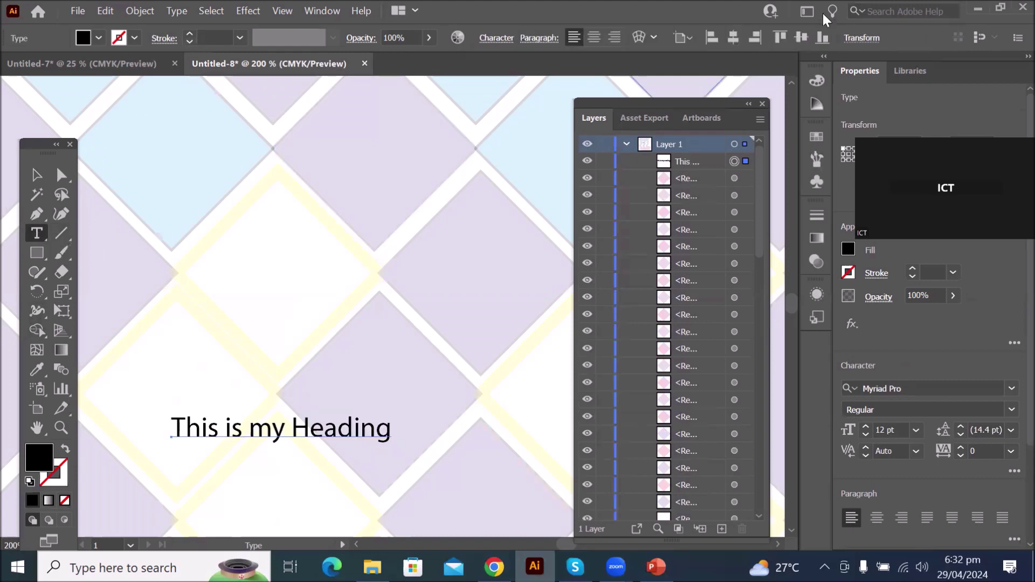
{"action": "triple_click", "coordinate": [295, 430]}
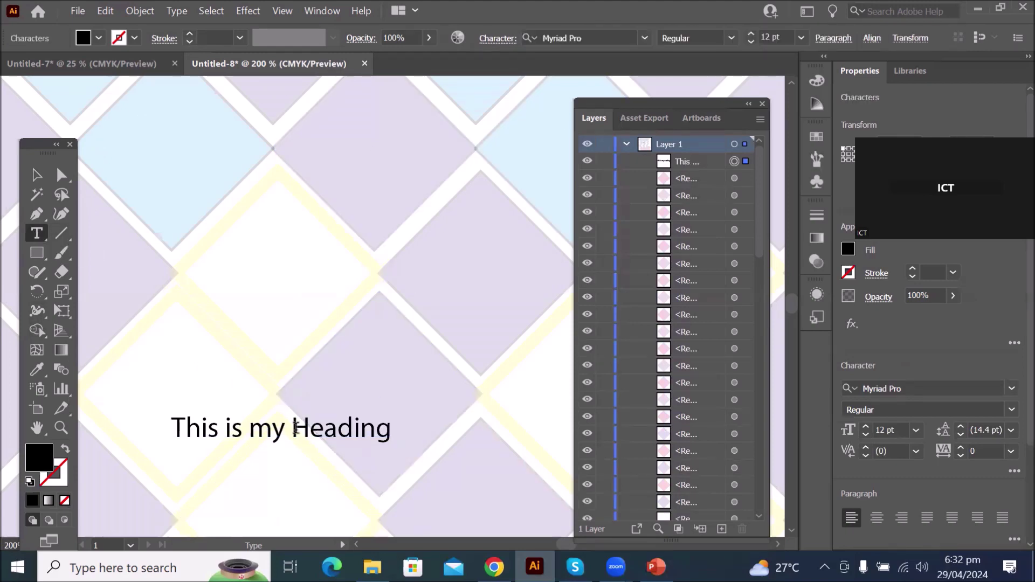
{"action": "left_click", "coordinate": [646, 40]}
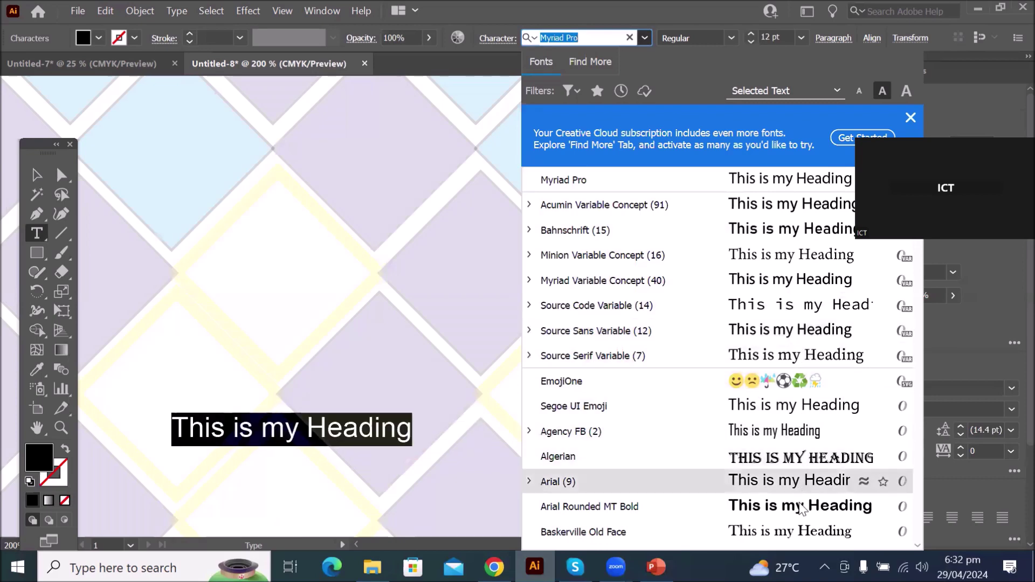
{"action": "key", "text": "Escape"}
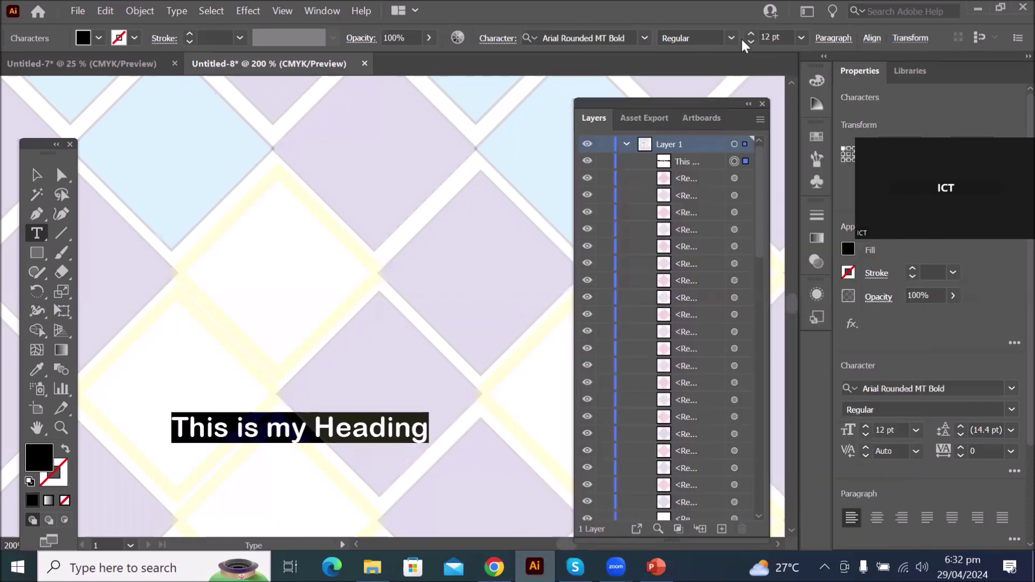
Increase the font size of the selected heading text to 40 pt
{"action": "key", "text": "Up"}
{"action": "key", "text": "Up"}
{"action": "key", "text": "Up"}
{"action": "key", "text": "Up"}
{"action": "key", "text": "Up"}
{"action": "key", "text": "Up"}
{"action": "key", "text": "Up"}
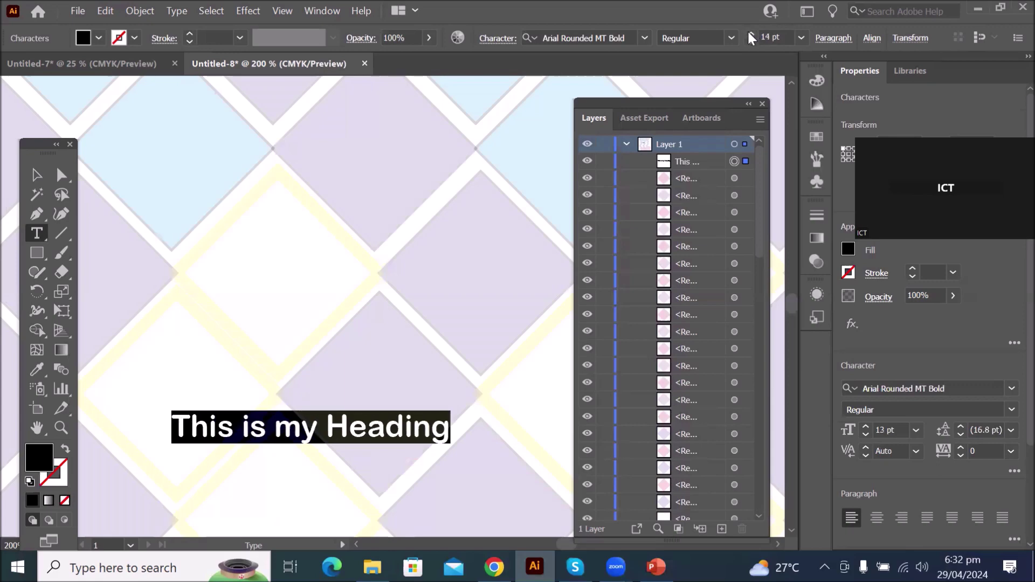
{"action": "key", "text": "Up"}
{"action": "key", "text": "Up"}
{"action": "key", "text": "Up"}
{"action": "key", "text": "Up"}
{"action": "key", "text": "Up"}
{"action": "key", "text": "Up"}
{"action": "key", "text": "Up"}
{"action": "key", "text": "Up"}
{"action": "key", "text": "Up"}
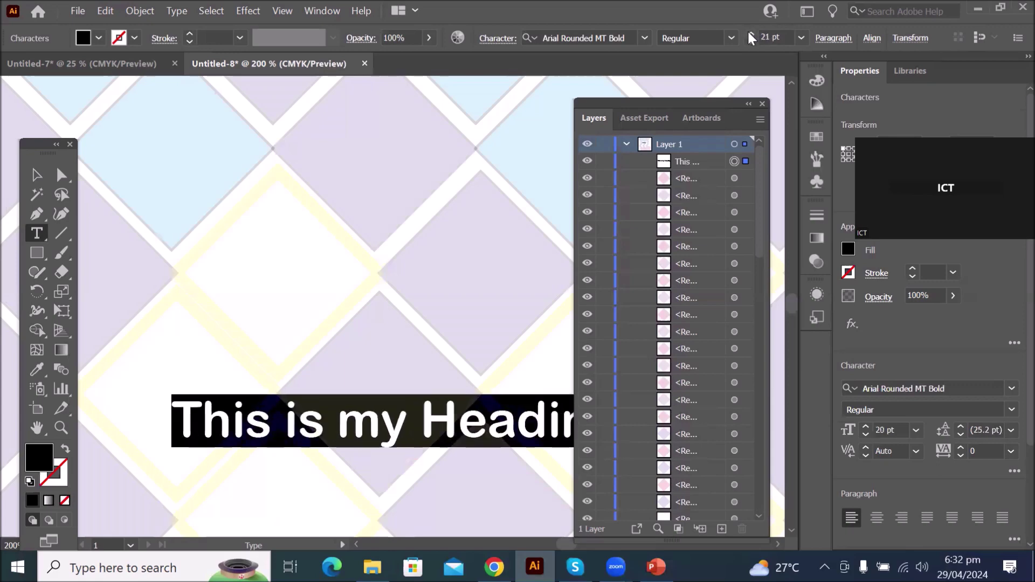
{"action": "key", "text": "Up"}
{"action": "key", "text": "Up"}
{"action": "key", "text": "Up"}
{"action": "key", "text": "Up"}
{"action": "key", "text": "Up"}
{"action": "key", "text": "Up"}
{"action": "key", "text": "Up"}
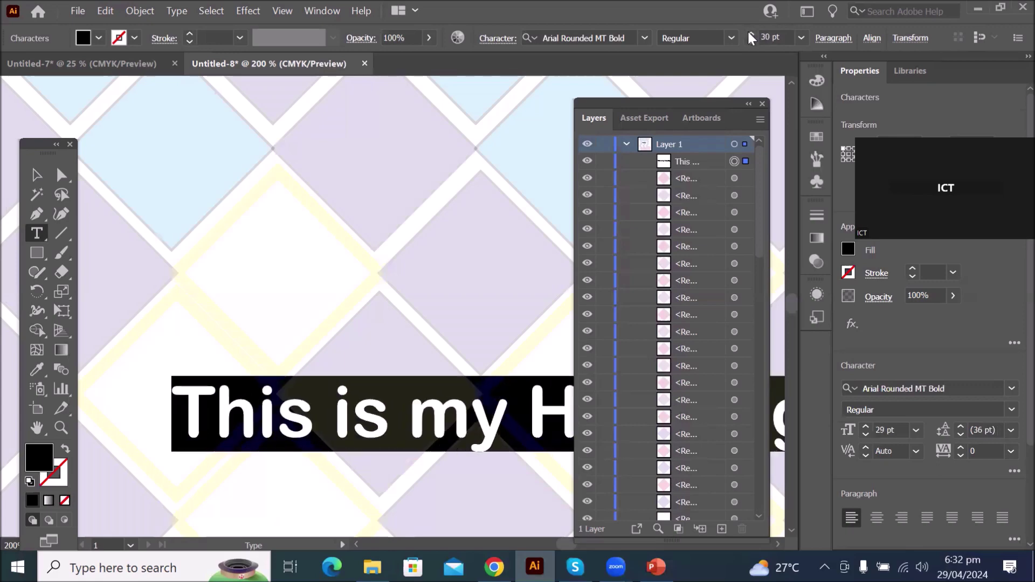
{"action": "key", "text": "Up"}
{"action": "key", "text": "Up"}
{"action": "key", "text": "Up"}
{"action": "key", "text": "Up"}
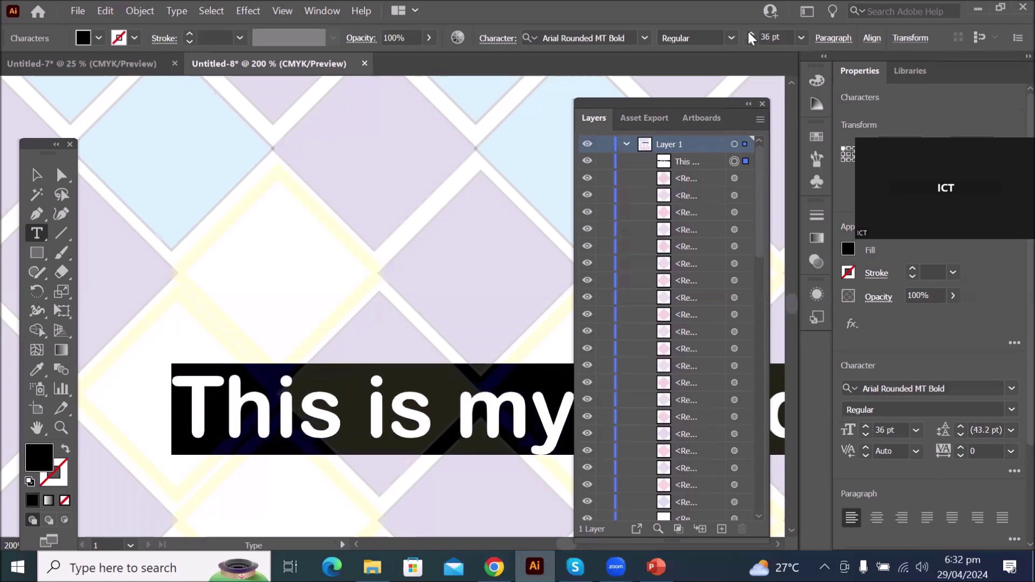
{"action": "key", "text": "Up"}
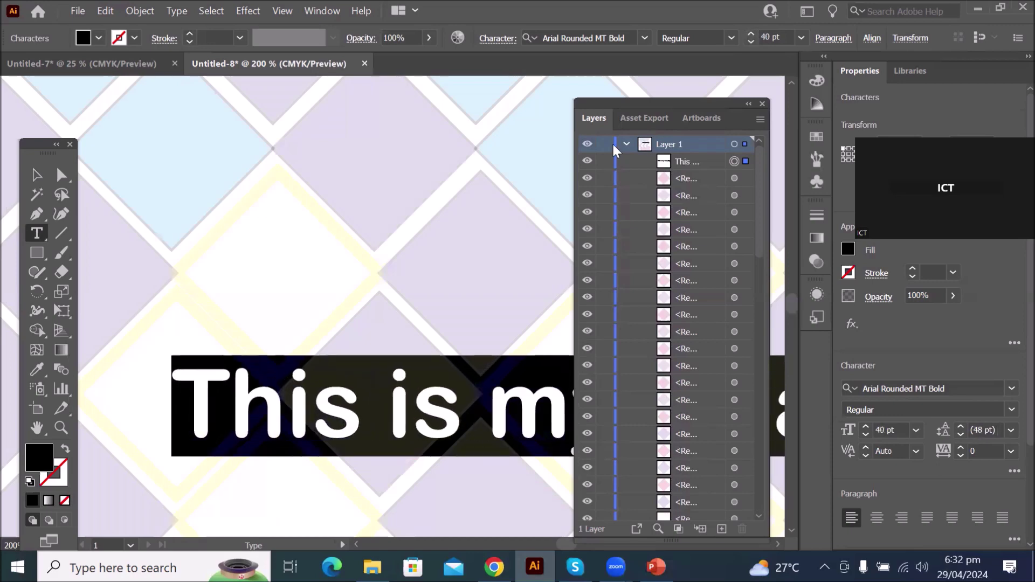
{"action": "scroll", "coordinate": [505, 233], "scroll_direction": "down", "scroll_amount": 5}
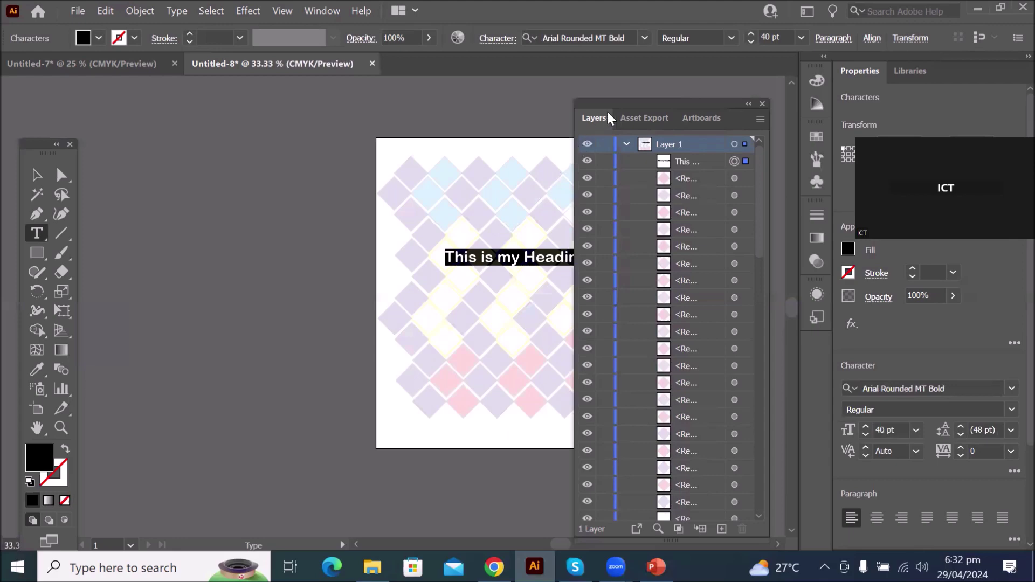
Move the Layers panel clear of the artboard and place the heading near the centre of the diamond pattern
{"action": "left_click_drag", "start_coordinate": [589, 111], "coordinate": [154, 129]}
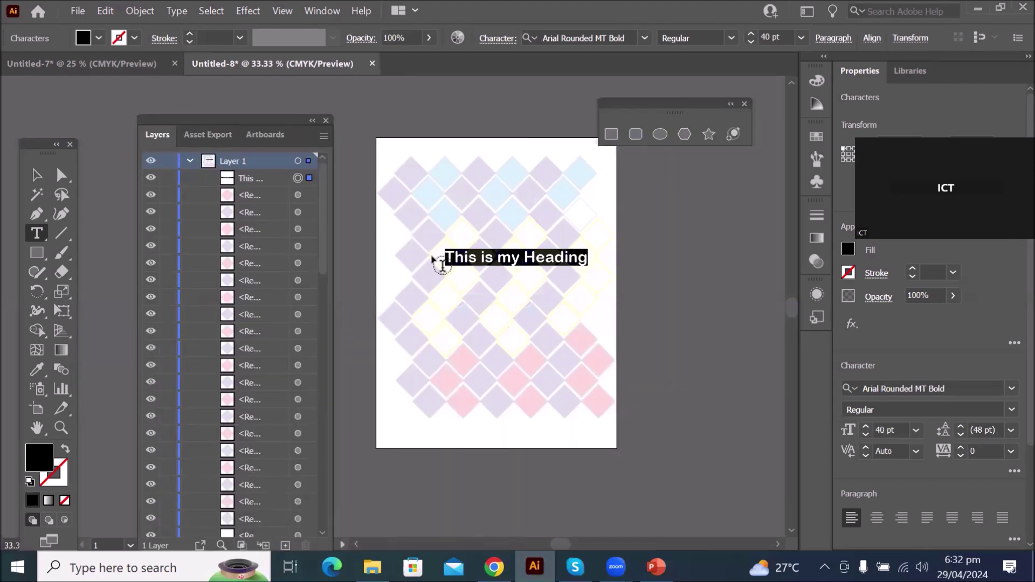
{"action": "left_click", "coordinate": [33, 174]}
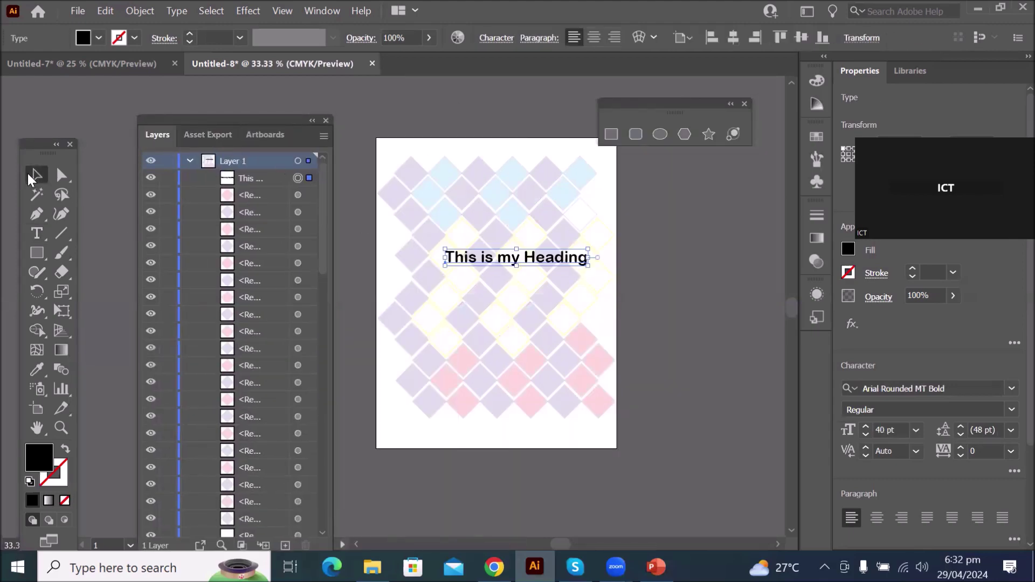
{"action": "left_click_drag", "start_coordinate": [486, 261], "coordinate": [471, 305]}
{"action": "left_click_drag", "start_coordinate": [472, 302], "coordinate": [473, 303]}
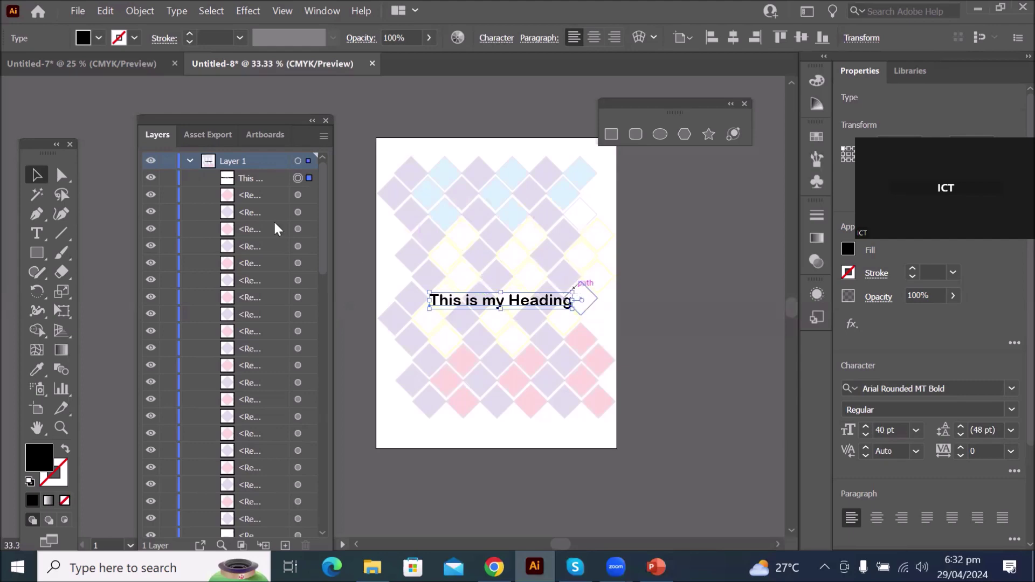
Rotate the heading to rise diagonally across the pattern and enlarge it to about 195 pt, spanning the artboard's width
{"action": "left_click", "coordinate": [242, 179]}
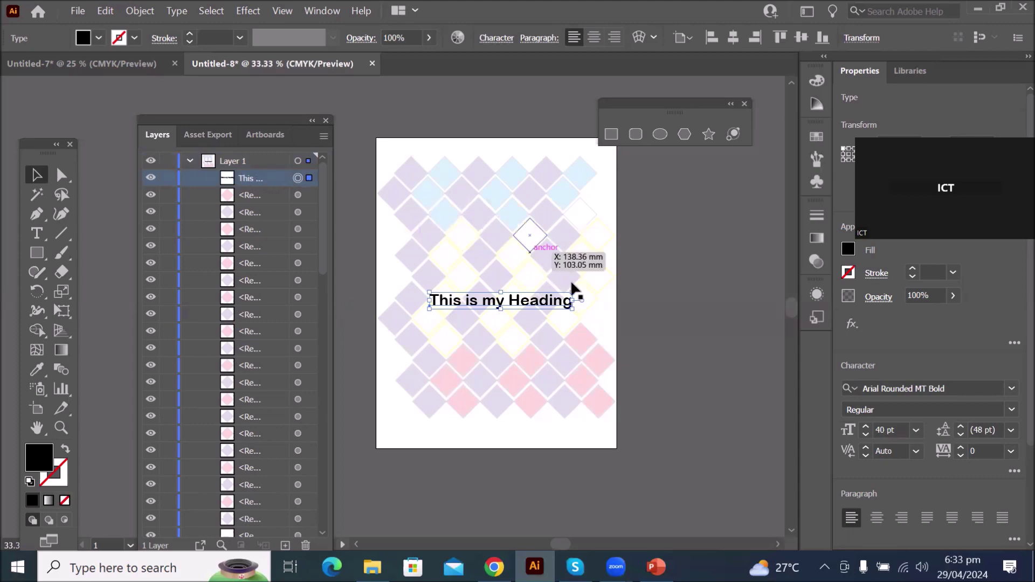
{"action": "left_click_drag", "start_coordinate": [574, 286], "coordinate": [574, 207]}
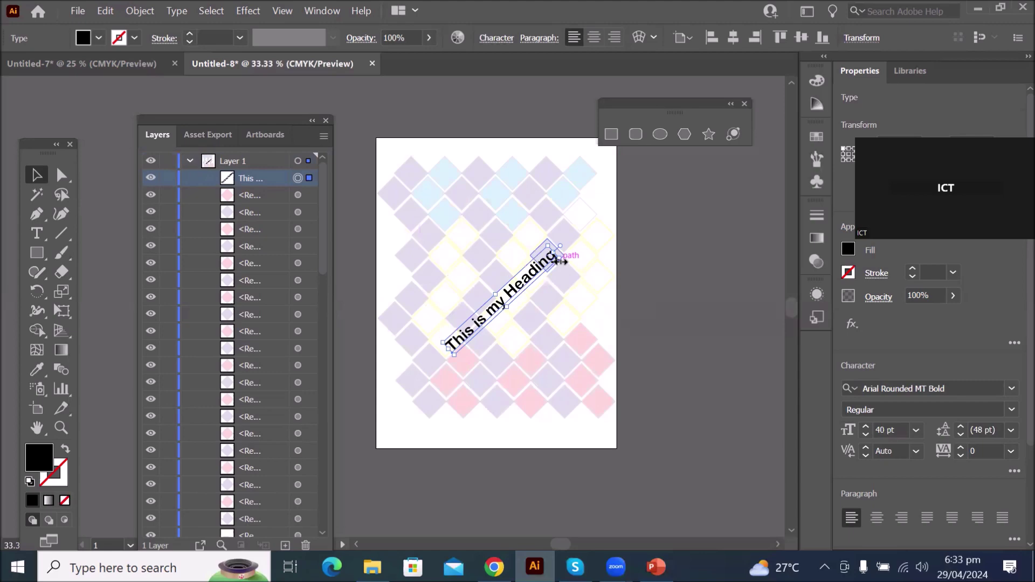
{"action": "mouse_move", "coordinate": [560, 261]}
{"action": "left_mouse_down"}
{"action": "mouse_move", "coordinate": [690, 247]}
{"action": "mouse_move", "coordinate": [685, 233]}
{"action": "mouse_move", "coordinate": [573, 248]}
{"action": "left_mouse_up"}
{"action": "left_click", "coordinate": [674, 300]}
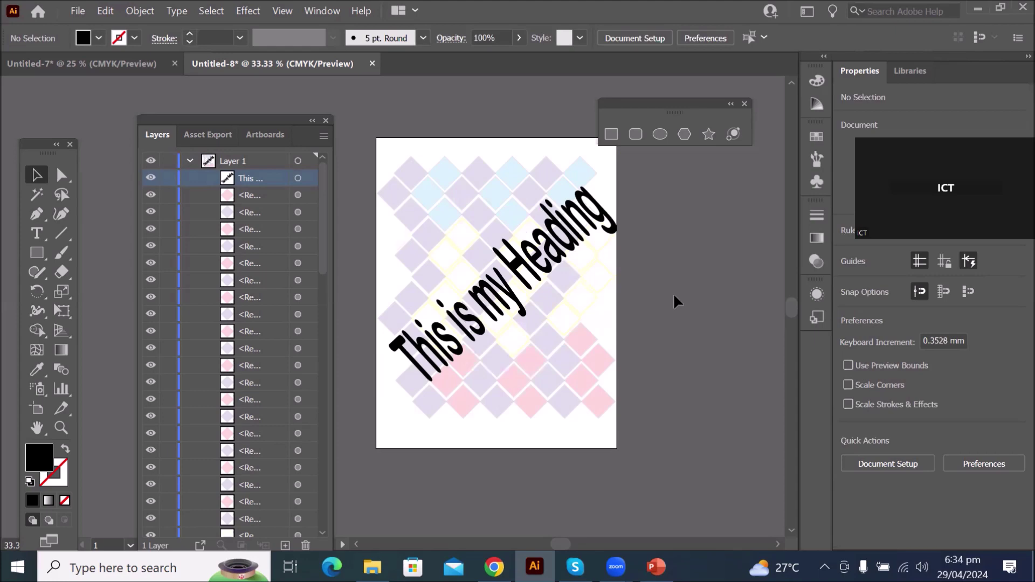
Shift the diagonal heading higher on the artboard and move the Layers panel up
{"action": "left_click_drag", "start_coordinate": [600, 219], "coordinate": [599, 190]}
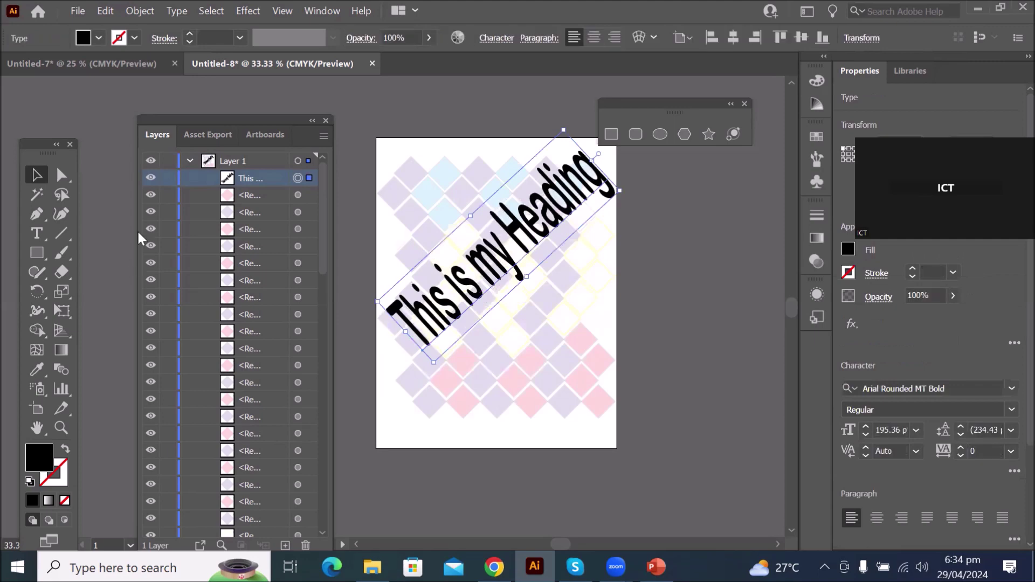
{"action": "left_click_drag", "start_coordinate": [210, 118], "coordinate": [208, 67]}
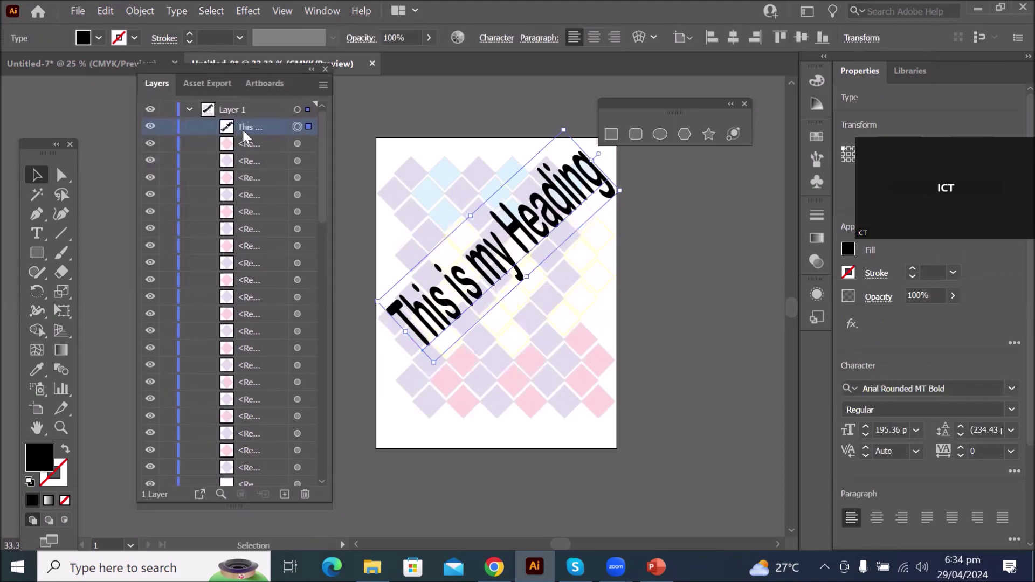
Try moving the heading down the layer stack behind the diamonds and bring it back to the front
{"action": "left_click_drag", "start_coordinate": [240, 127], "coordinate": [263, 447]}
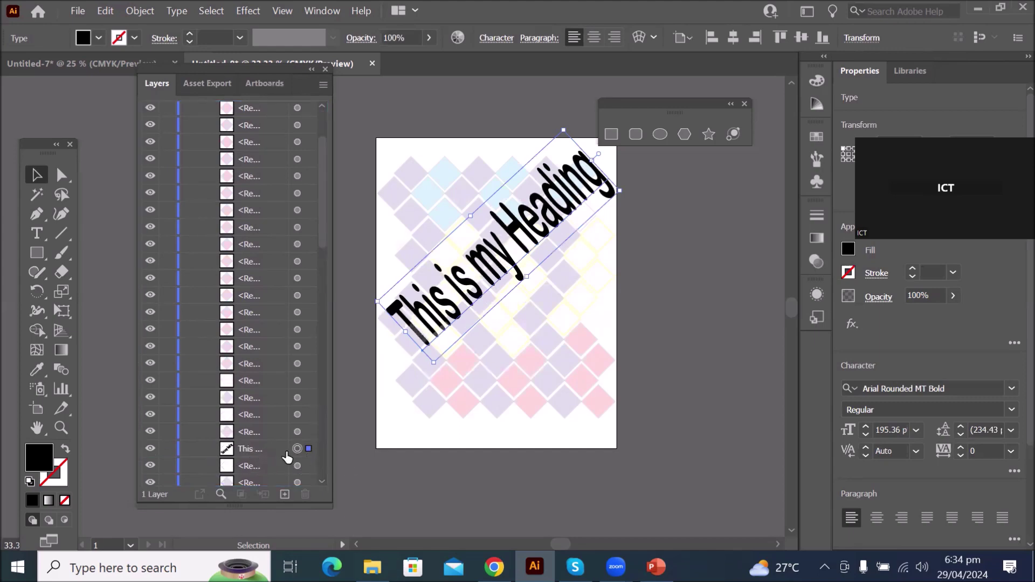
{"action": "left_click", "coordinate": [264, 448]}
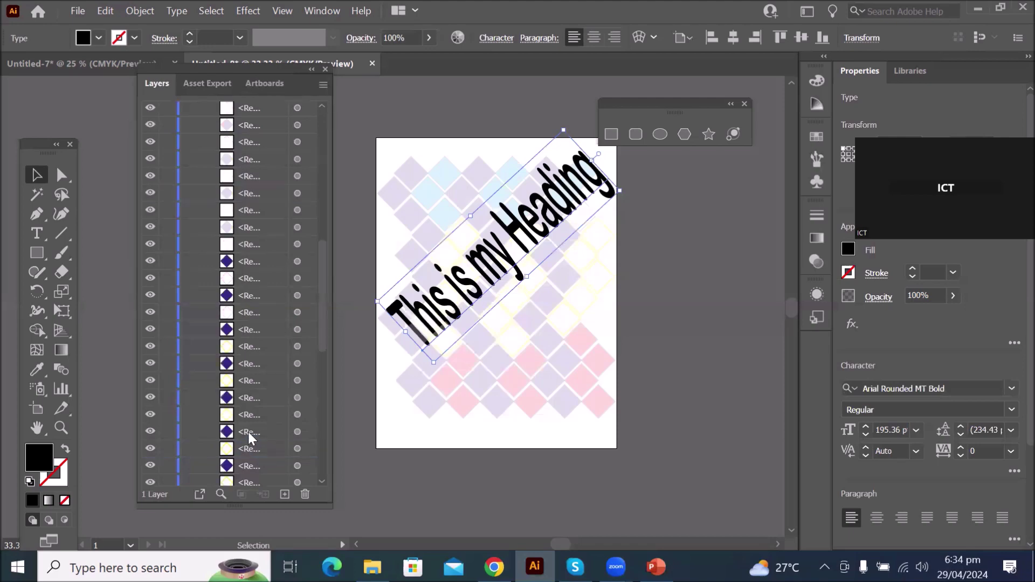
{"action": "scroll", "coordinate": [248, 432], "scroll_direction": "down", "scroll_amount": 4}
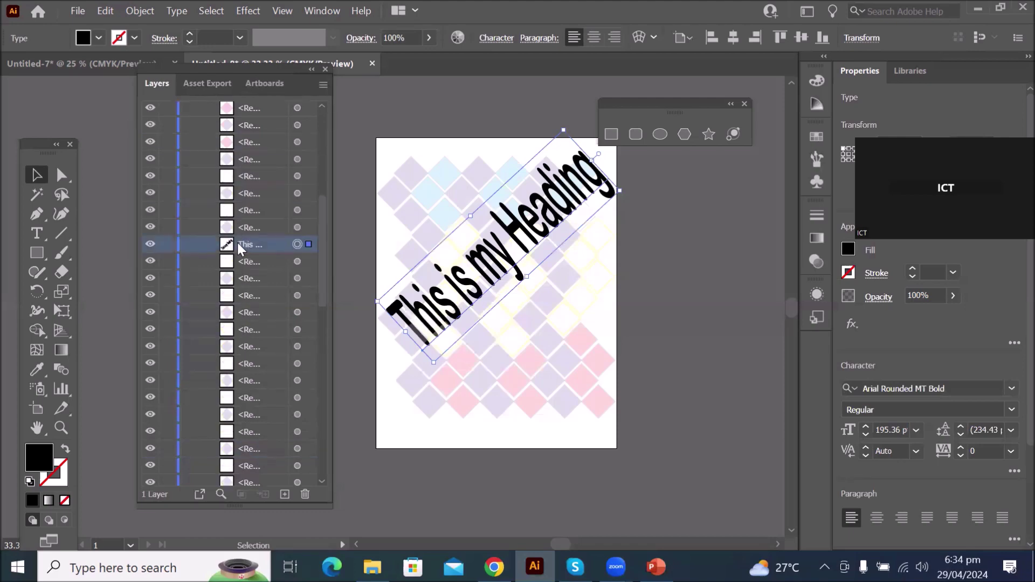
{"action": "left_click_drag", "start_coordinate": [240, 247], "coordinate": [242, 472]}
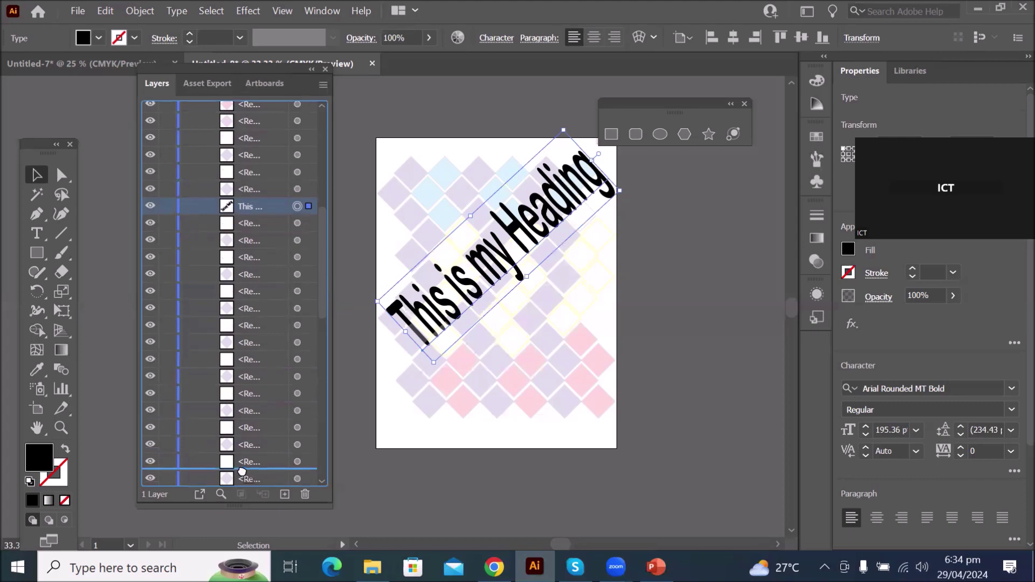
{"action": "mouse_move", "coordinate": [242, 473]}
{"action": "left_mouse_down"}
{"action": "mouse_move", "coordinate": [242, 484]}
{"action": "mouse_move", "coordinate": [254, 478]}
{"action": "left_mouse_up"}
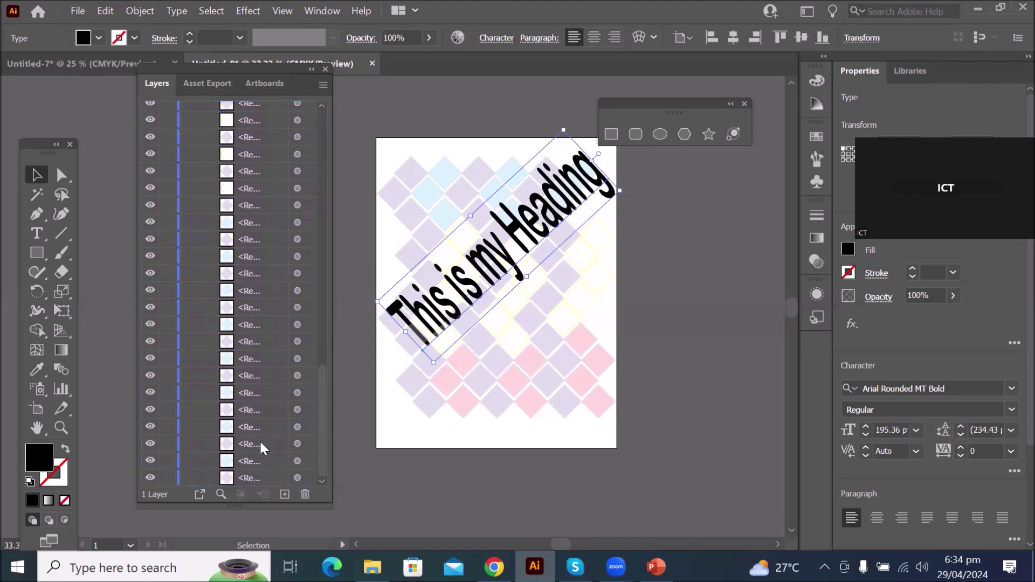
{"action": "left_click_drag", "start_coordinate": [325, 392], "coordinate": [370, 122]}
{"action": "key", "text": "ctrl+shift+]"}
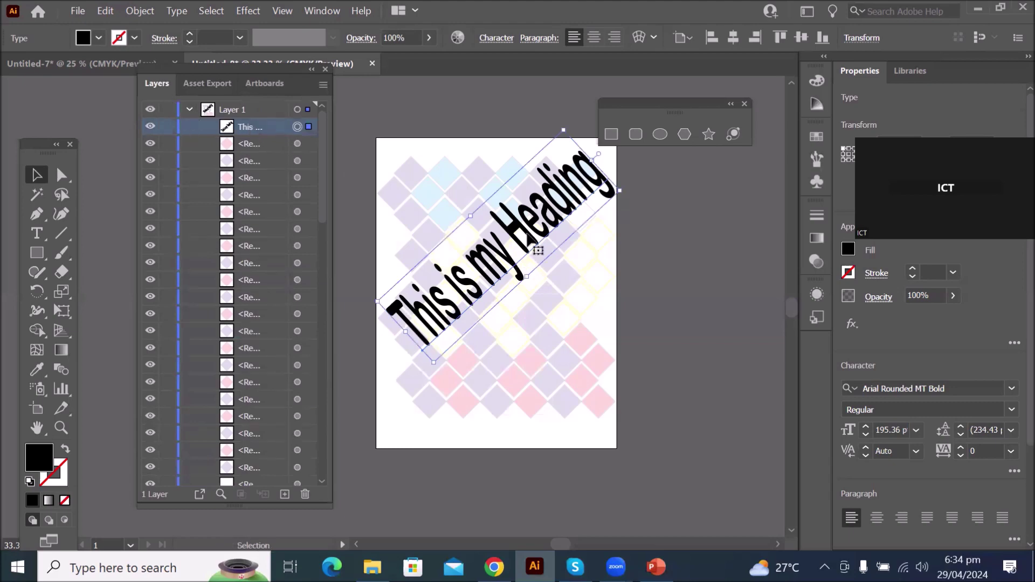
Send the diagonal heading to the back, behind all the faded diamonds, and check the overlap up close
{"action": "left_click", "coordinate": [138, 14]}
{"action": "mouse_move", "coordinate": [226, 43]}
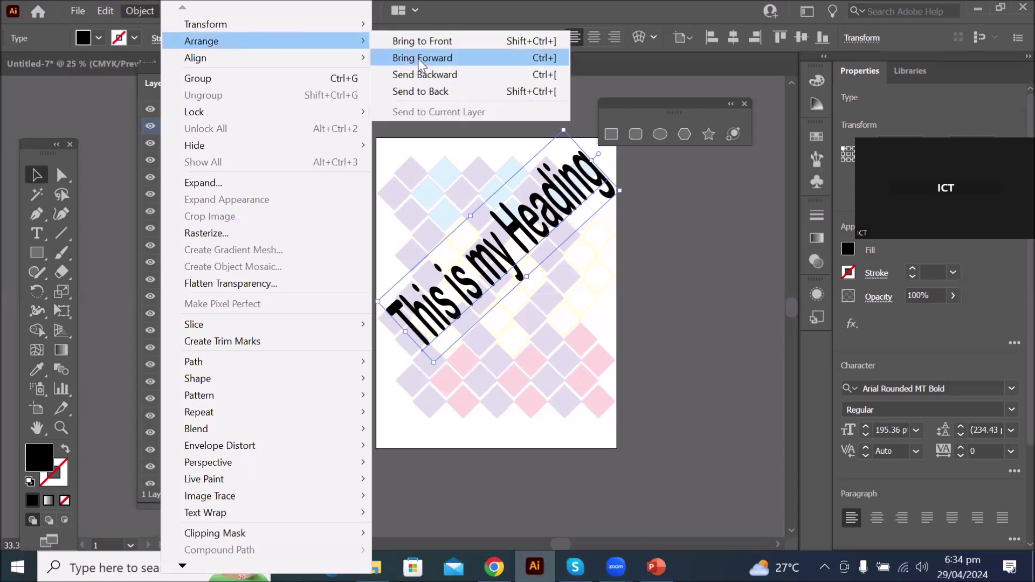
{"action": "left_click", "coordinate": [432, 91]}
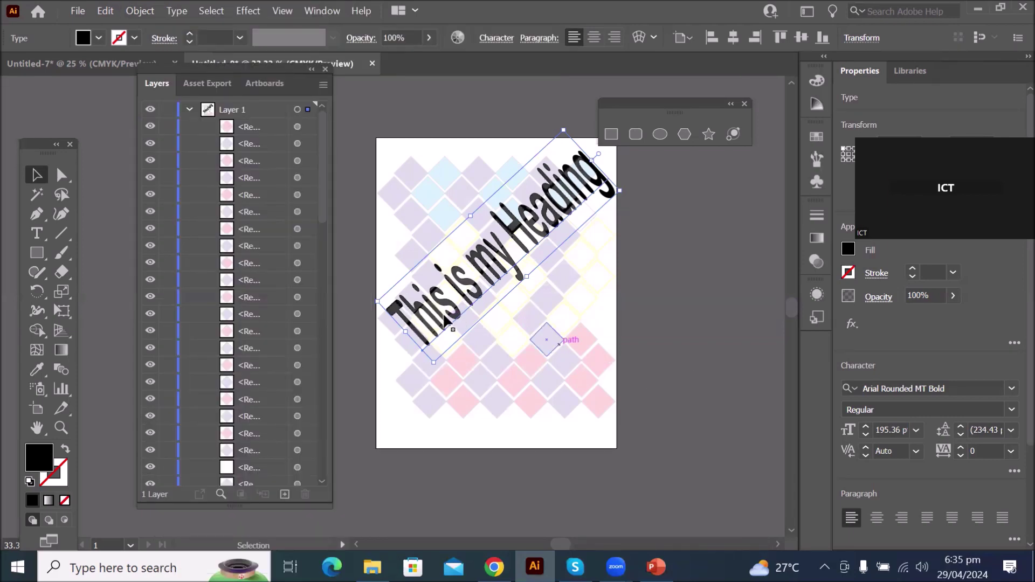
{"action": "key", "text": "ctrl+1"}
{"action": "key", "text": "ctrl+equal"}
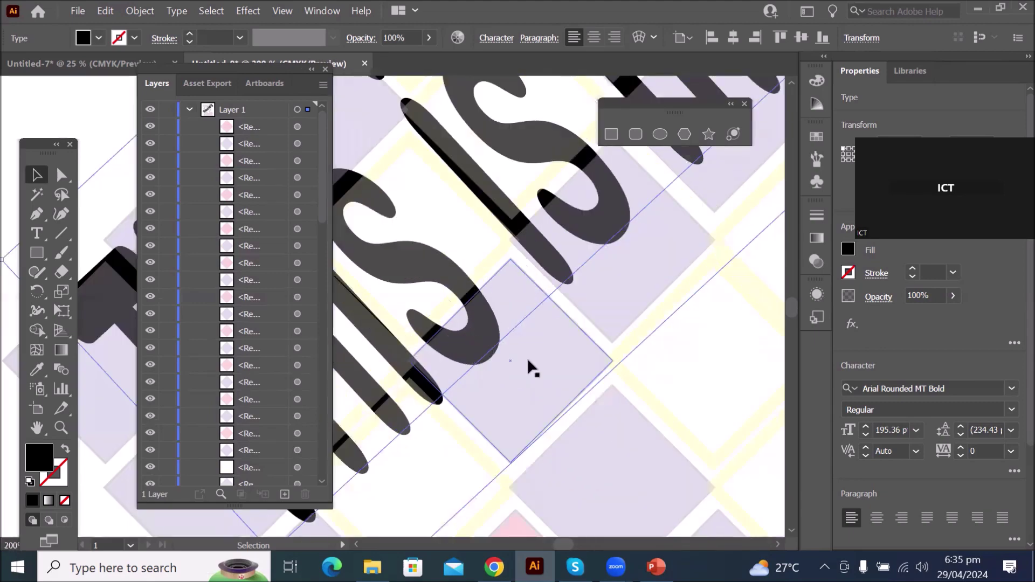
{"action": "key", "text": "ctrl+equal"}
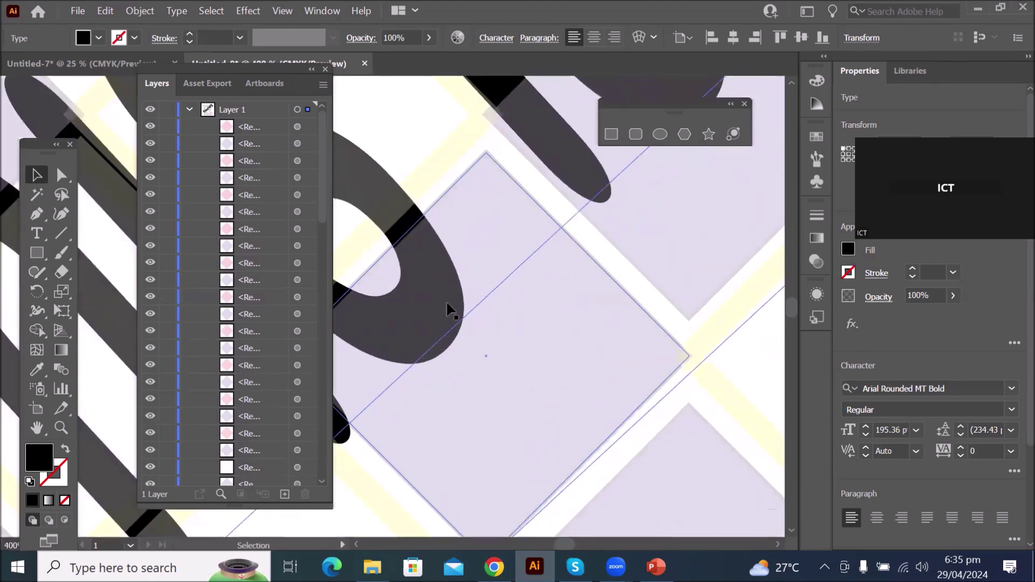
{"action": "key", "text": "ctrl+1"}
{"action": "scroll", "coordinate": [456, 310], "scroll_direction": "down", "scroll_amount": 4}
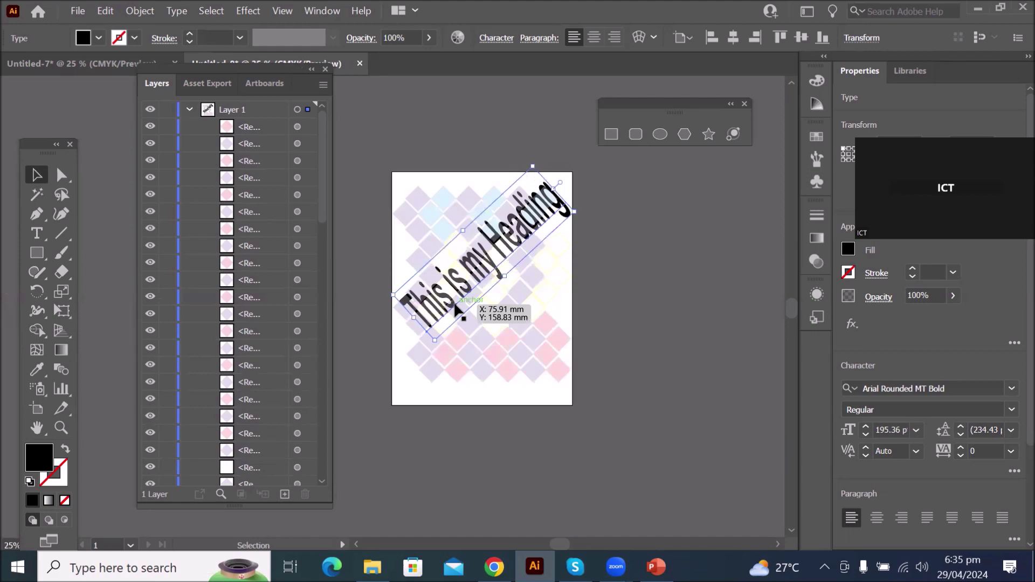
Select all the diamonds together with the heading, set their opacity to 100%, and clear the selection
{"action": "left_click", "coordinate": [297, 127]}
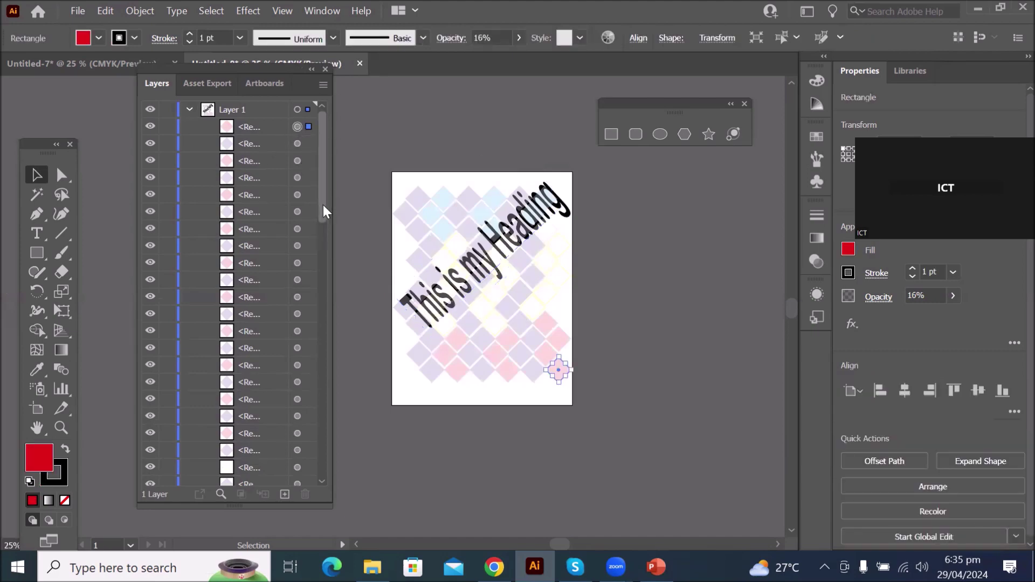
{"action": "left_click_drag", "start_coordinate": [367, 173], "coordinate": [622, 471]}
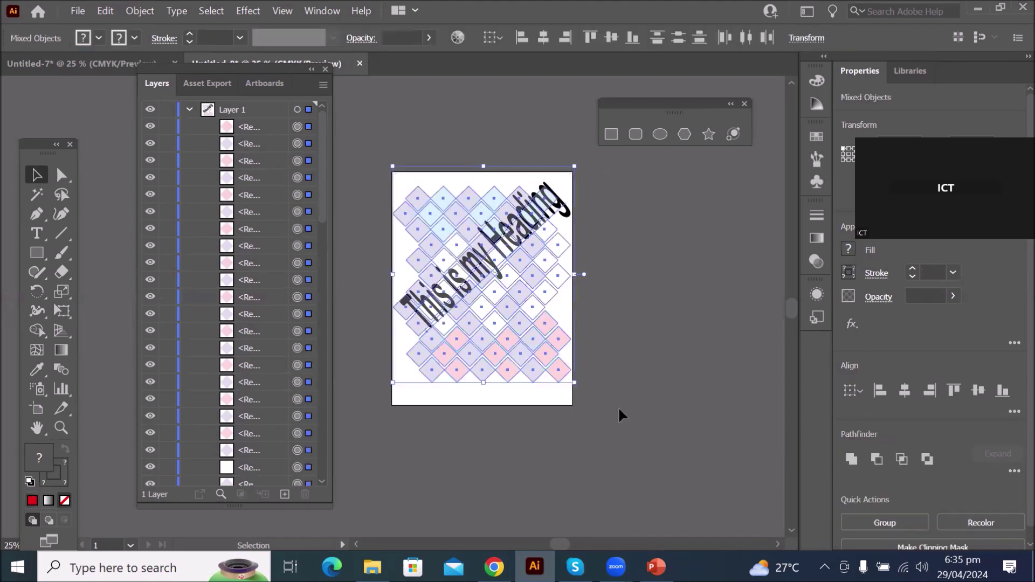
{"action": "left_click", "coordinate": [428, 38]}
{"action": "left_click_drag", "start_coordinate": [378, 58], "coordinate": [426, 59]}
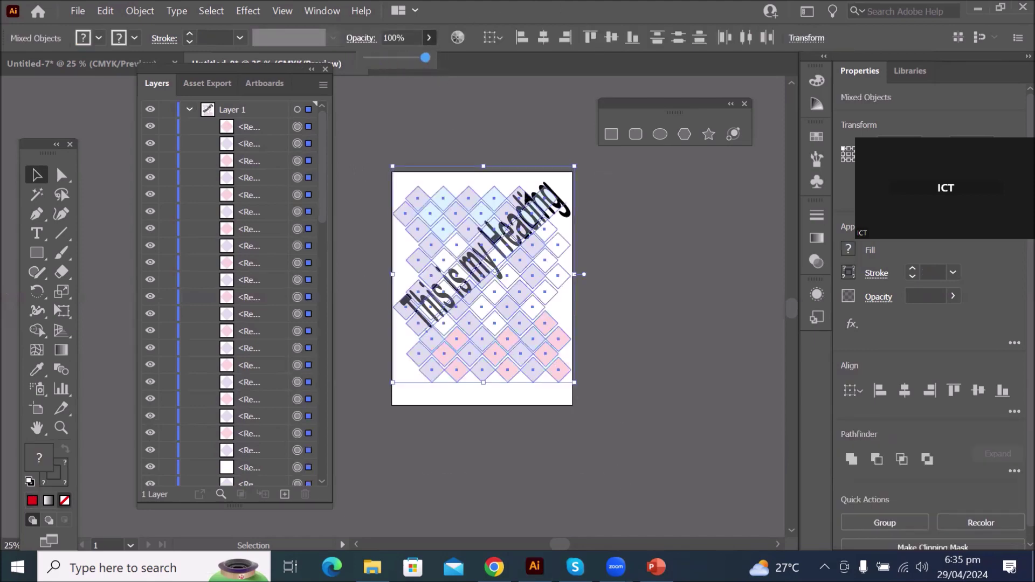
{"action": "left_click", "coordinate": [644, 302]}
{"action": "left_click", "coordinate": [644, 302]}
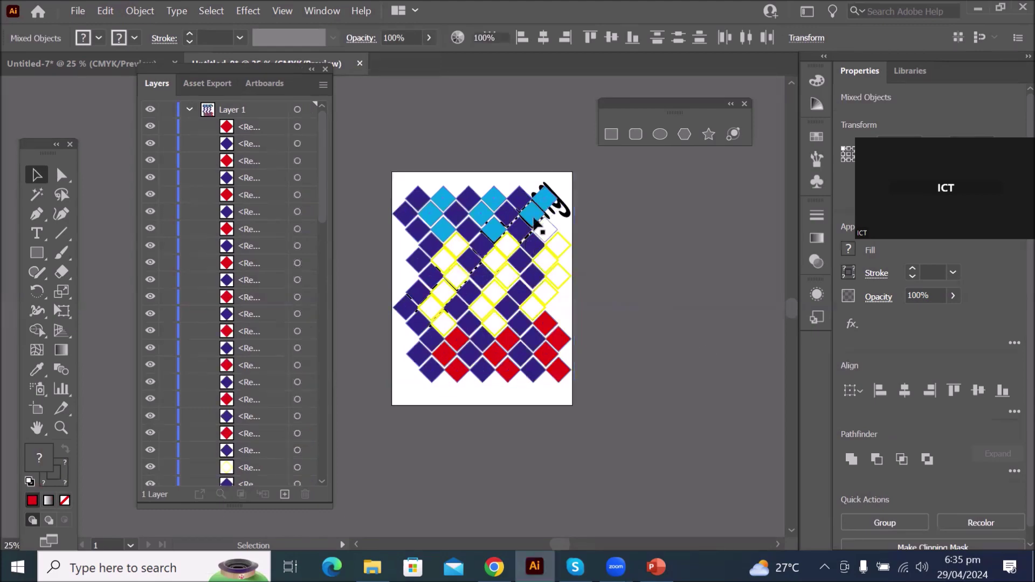
Select the heading behind the opaque diamonds and bring it to the front
{"action": "scroll", "coordinate": [540, 206], "scroll_direction": "up", "scroll_amount": 3}
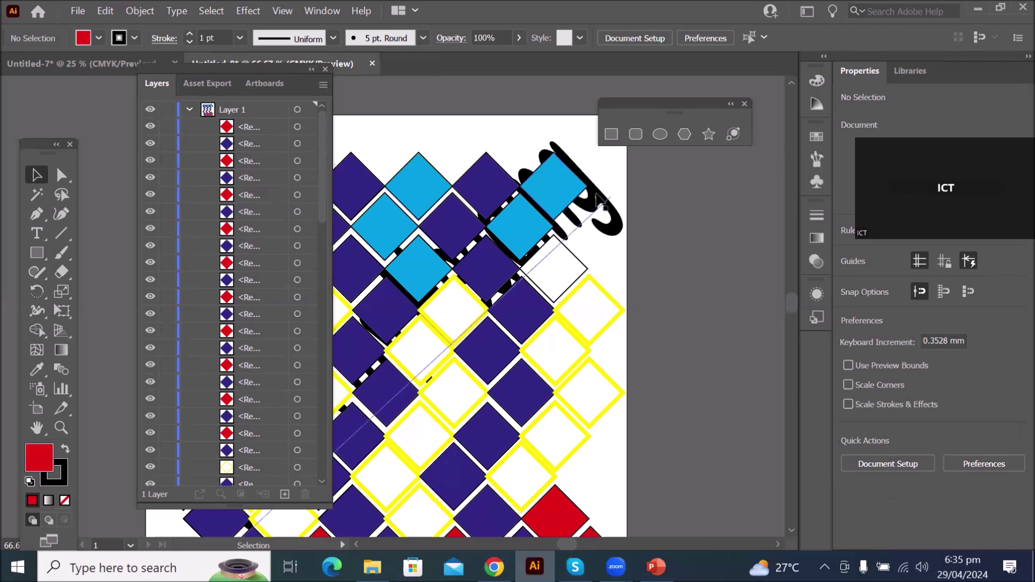
{"action": "left_click", "coordinate": [597, 197]}
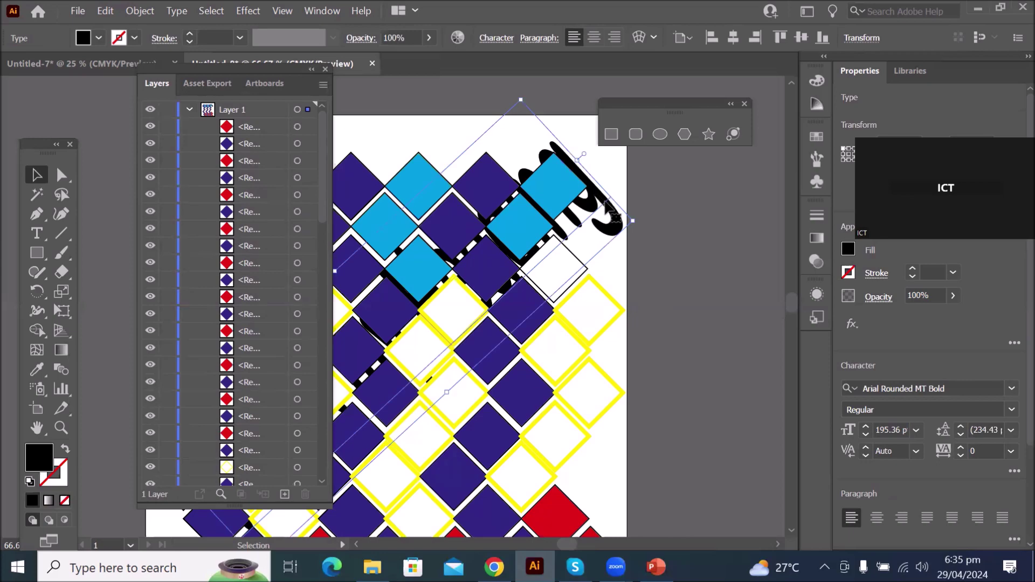
{"action": "left_click", "coordinate": [130, 11]}
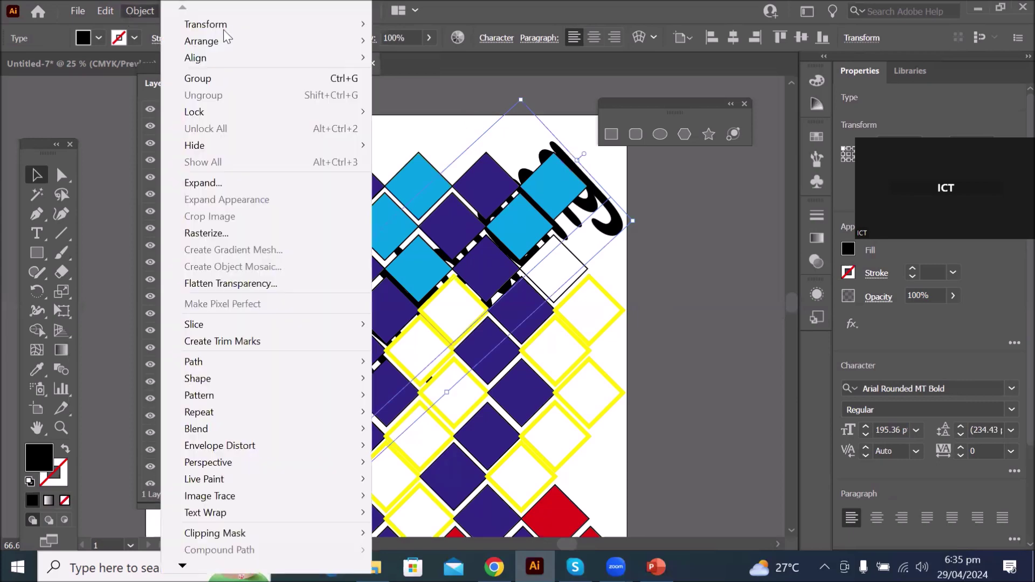
{"action": "mouse_move", "coordinate": [332, 41]}
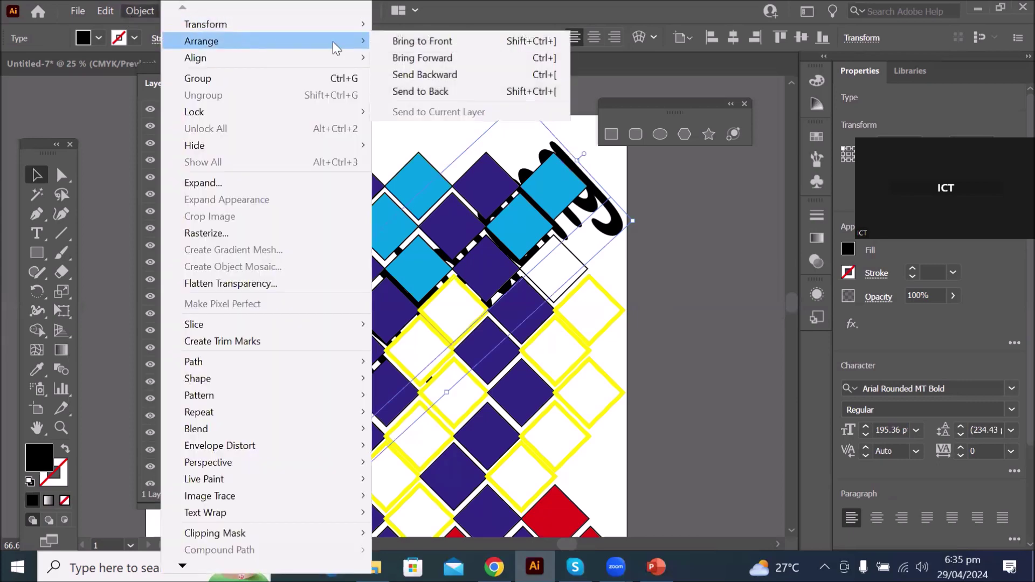
{"action": "left_click", "coordinate": [453, 47]}
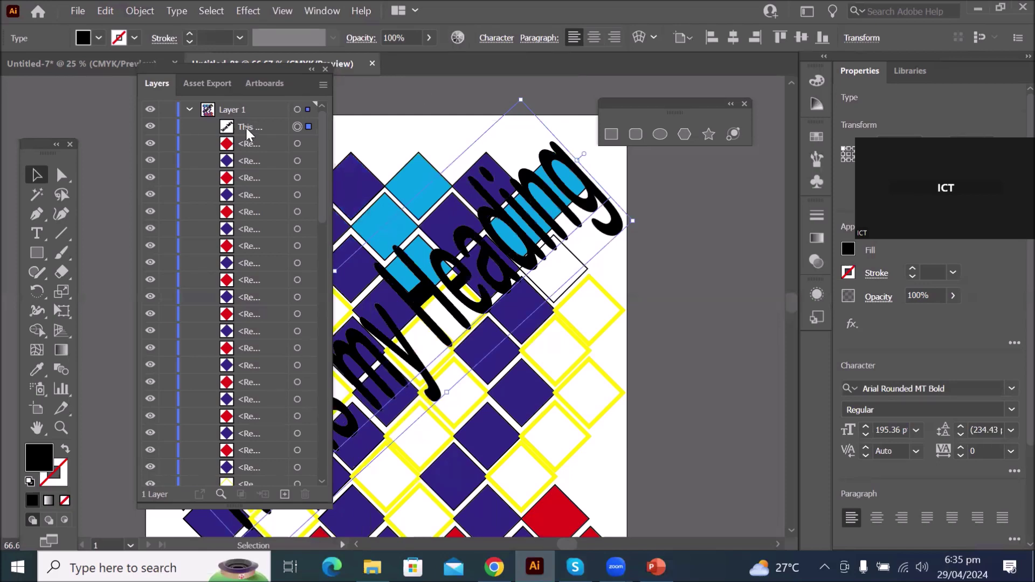
Place the heading just below the topmost diamond in the layer stack and move it over the artboard's lower-right corner
{"action": "left_click_drag", "start_coordinate": [246, 128], "coordinate": [244, 153]}
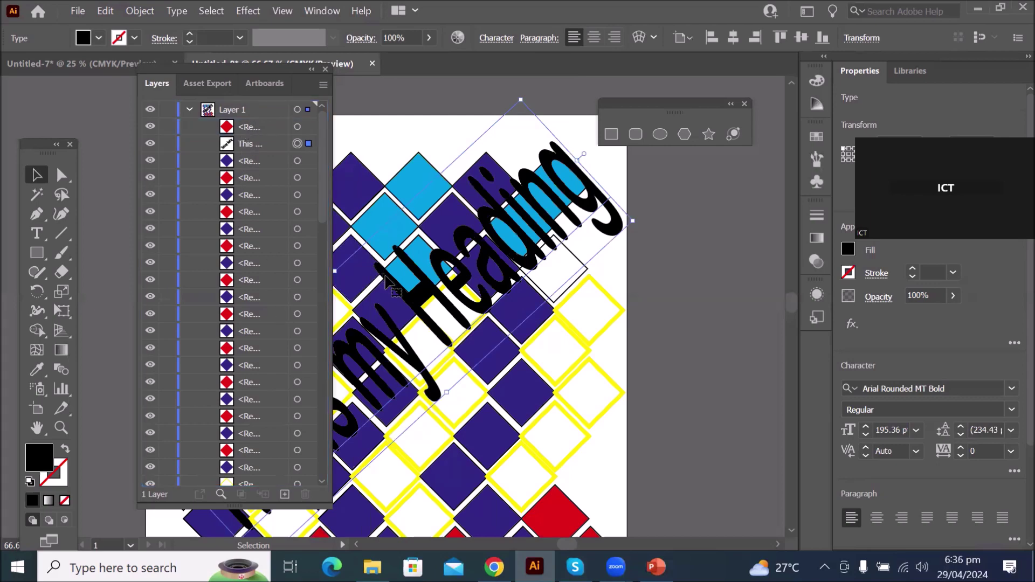
{"action": "scroll", "coordinate": [498, 261], "scroll_direction": "down", "scroll_amount": 2, "text": "alt"}
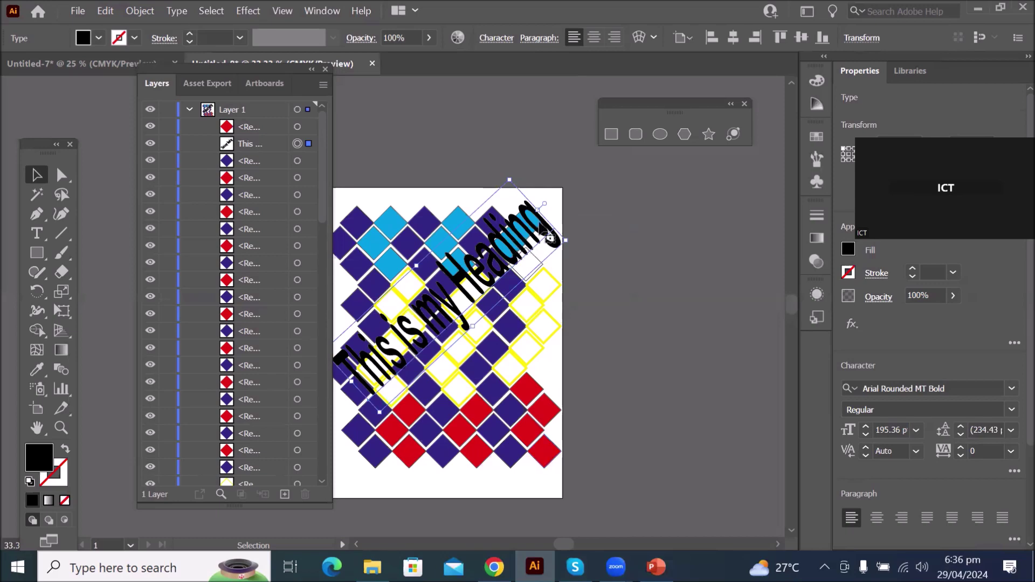
{"action": "left_click_drag", "start_coordinate": [551, 229], "coordinate": [658, 380]}
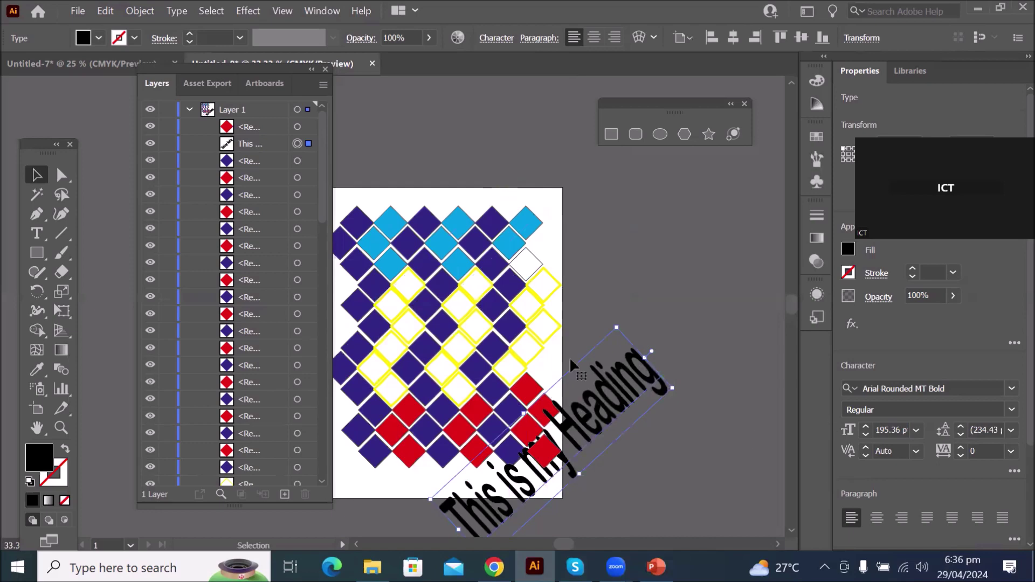
Lower the heading one more place in the layer stack, below the top two diamonds
{"action": "left_click", "coordinate": [247, 149]}
{"action": "left_click_drag", "start_coordinate": [246, 152], "coordinate": [246, 168]}
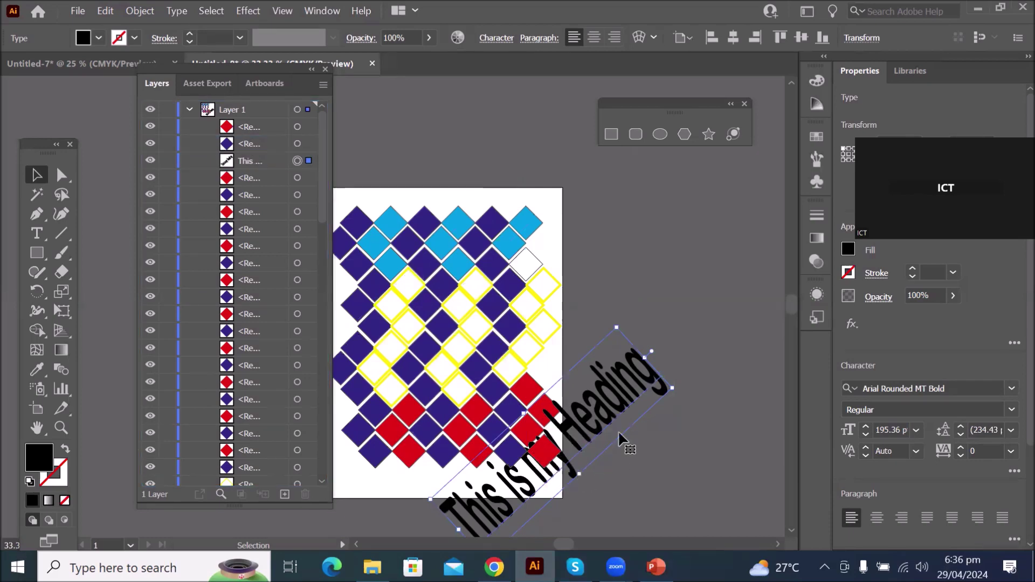
{"action": "mouse_move", "coordinate": [606, 418]}
{"action": "left_mouse_down"}
{"action": "mouse_move", "coordinate": [647, 359]}
{"action": "mouse_move", "coordinate": [597, 410]}
{"action": "mouse_move", "coordinate": [621, 432]}
{"action": "left_mouse_up"}
{"action": "scroll", "coordinate": [523, 489], "scroll_direction": "up", "scroll_amount": 2}
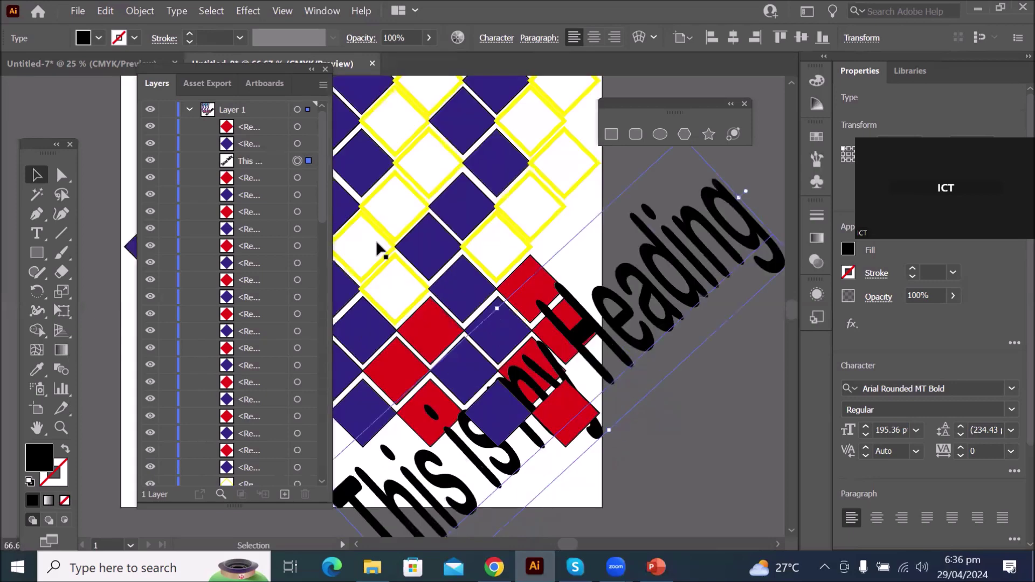
Try the heading below the top five diamonds, shifted up over the lower diamonds, and return it to the top of the stack
{"action": "left_click_drag", "start_coordinate": [252, 160], "coordinate": [248, 218]}
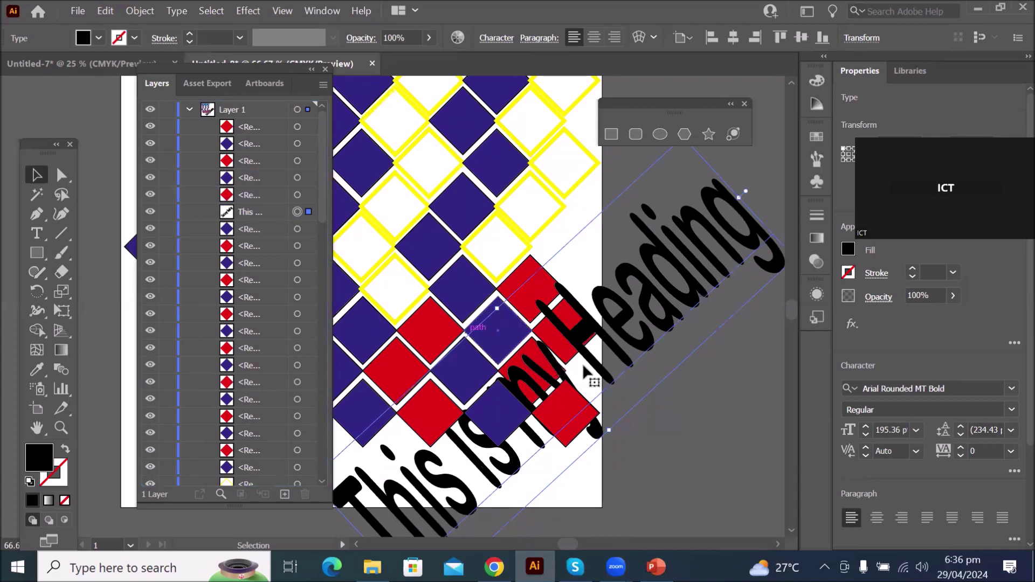
{"action": "left_click_drag", "start_coordinate": [625, 337], "coordinate": [584, 274]}
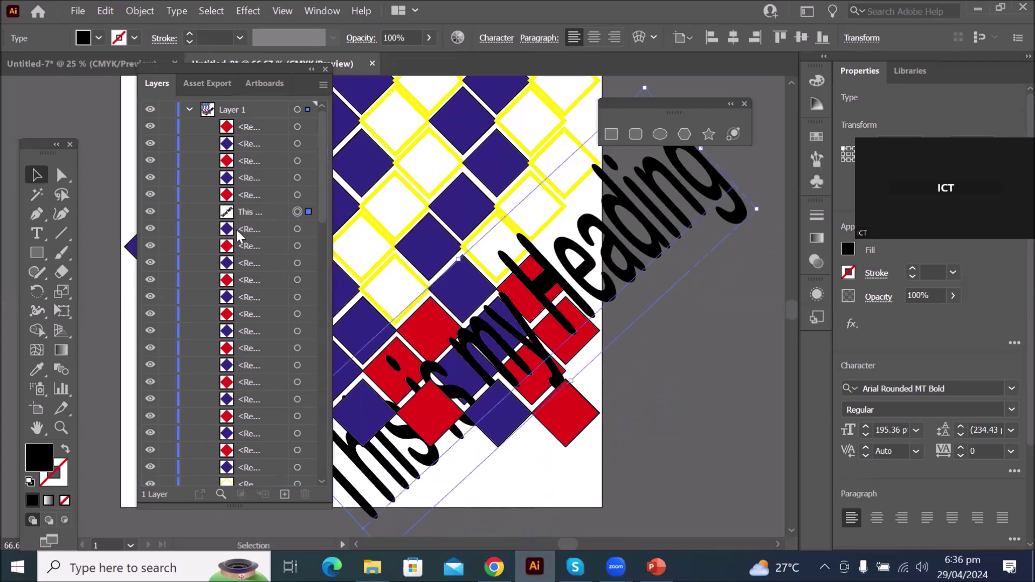
{"action": "left_click_drag", "start_coordinate": [246, 216], "coordinate": [259, 128]}
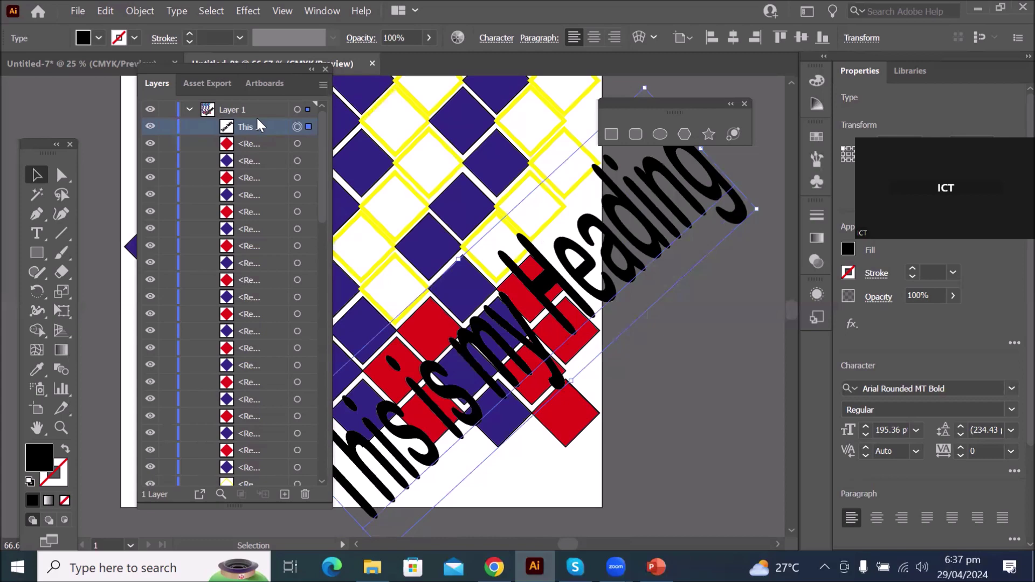
Create a new Letter print document, 215.9 x 279.4 mm, and move the Layers panel clear of the artboard
{"action": "left_click", "coordinate": [81, 13]}
{"action": "left_click", "coordinate": [92, 29]}
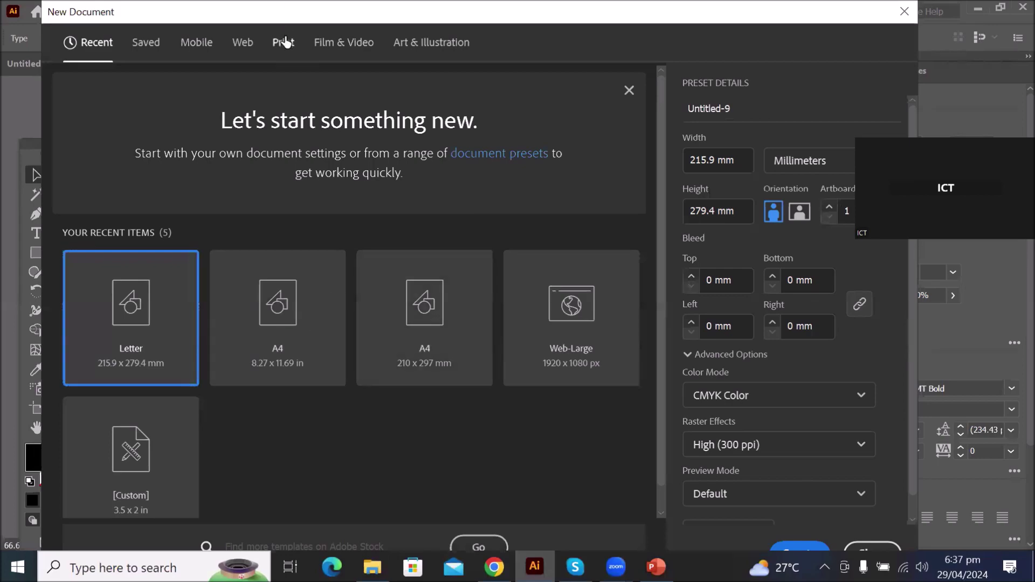
{"action": "left_click", "coordinate": [285, 43]}
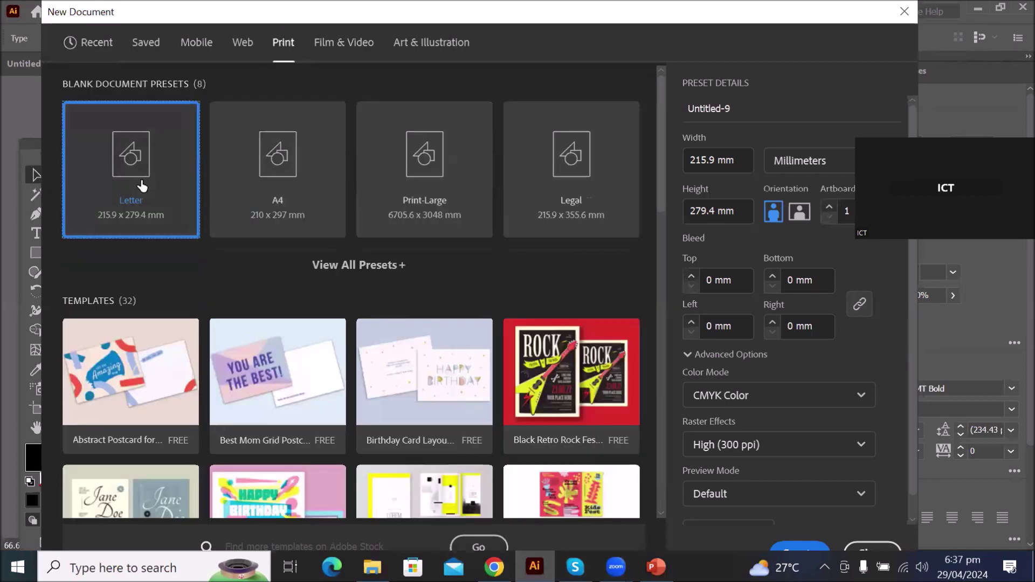
{"action": "key", "text": "Escape"}
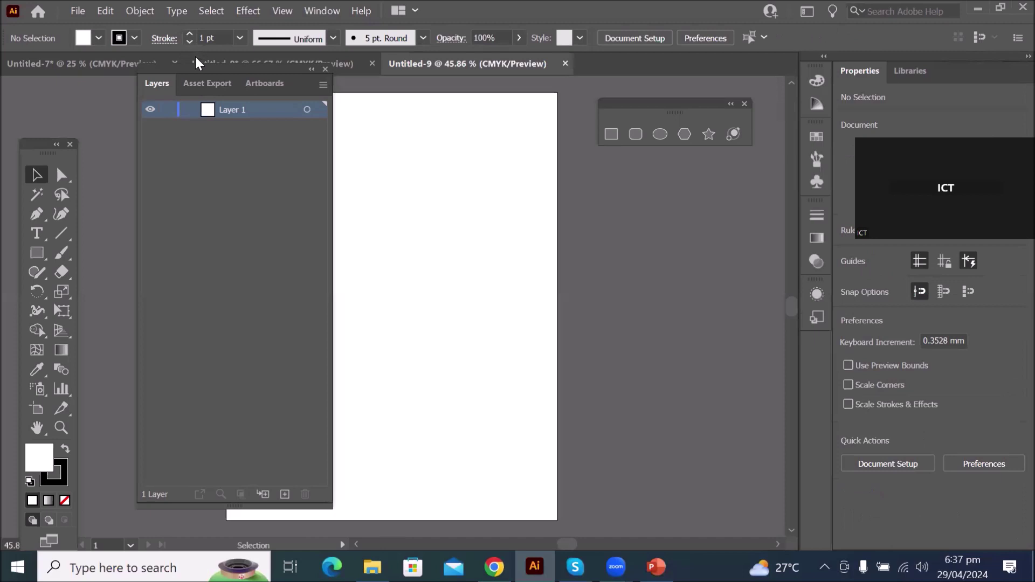
{"action": "left_click_drag", "start_coordinate": [185, 83], "coordinate": [639, 193]}
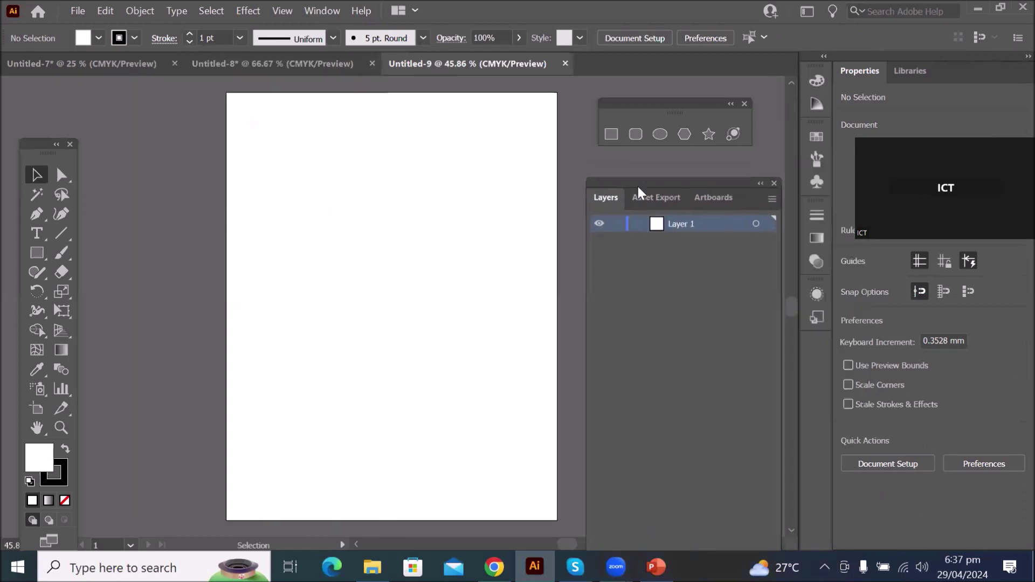
Draw a large rounded rectangle around the middle of the artboard and zoom in on its upper-right corner
{"action": "left_click", "coordinate": [636, 135]}
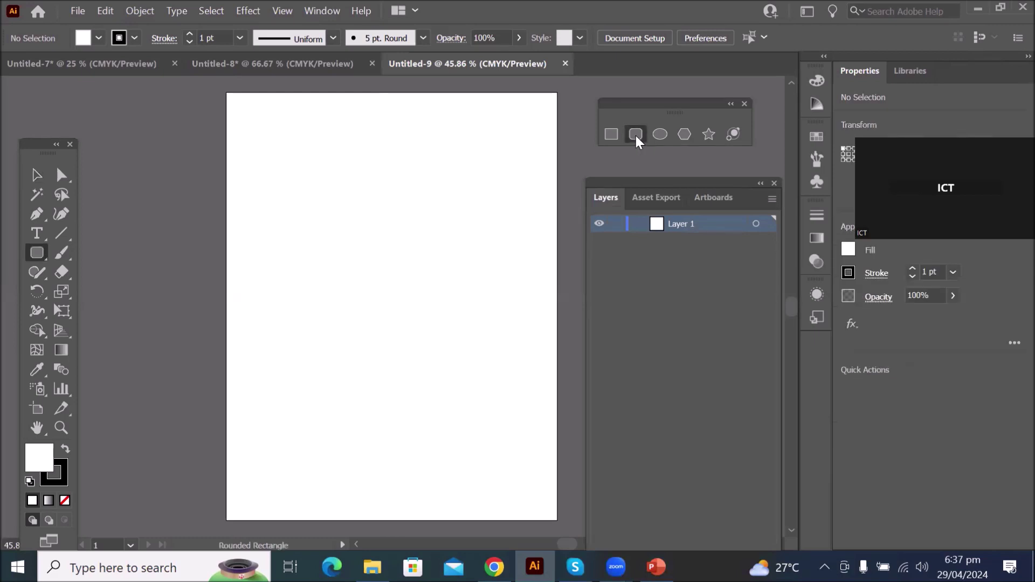
{"action": "left_click_drag", "start_coordinate": [282, 192], "coordinate": [480, 386]}
{"action": "scroll", "coordinate": [503, 176], "scroll_direction": "up", "scroll_amount": 3}
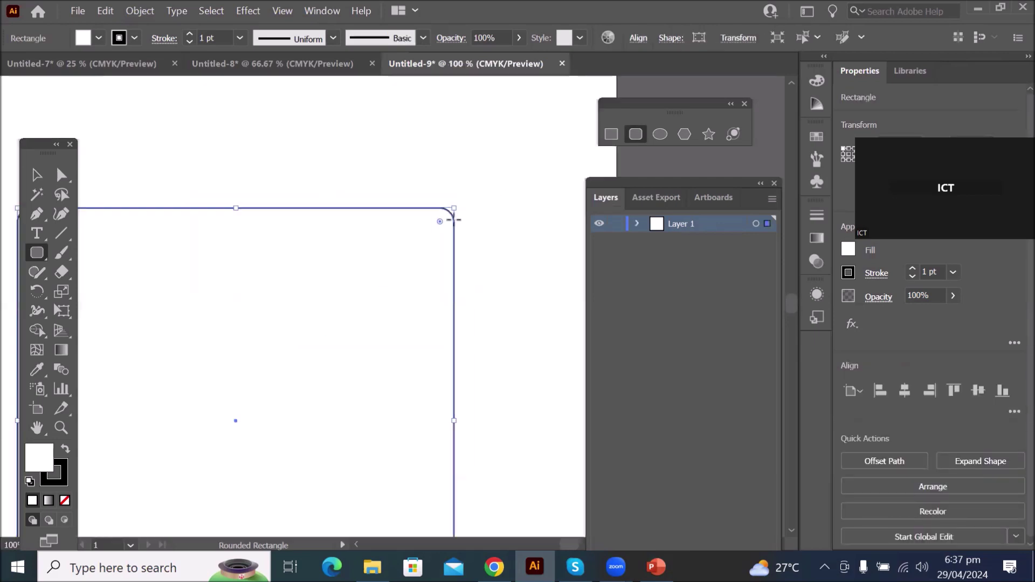
{"action": "scroll", "coordinate": [464, 208], "scroll_direction": "up", "scroll_amount": 8}
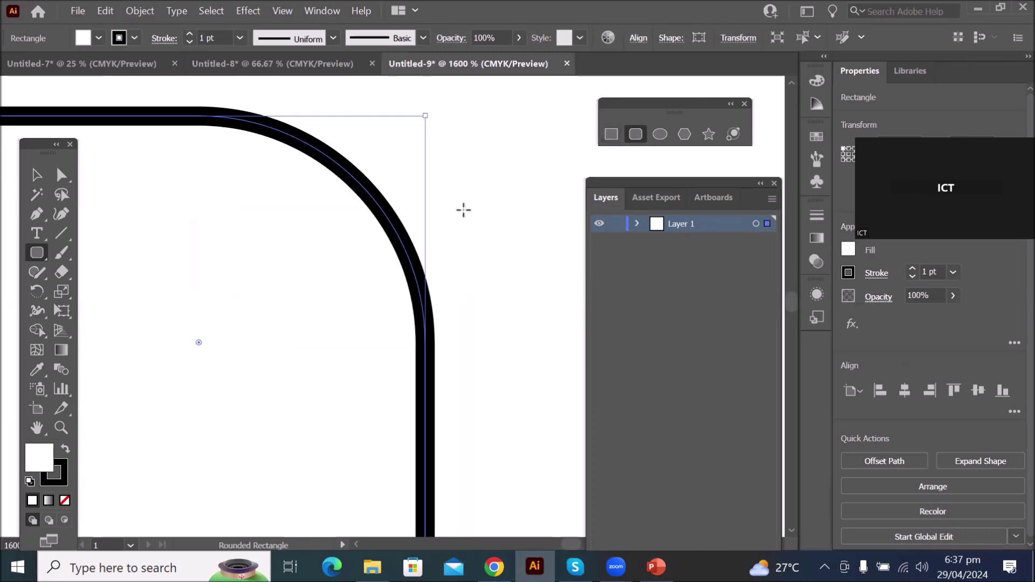
{"action": "scroll", "coordinate": [464, 211], "scroll_direction": "down", "scroll_amount": 3}
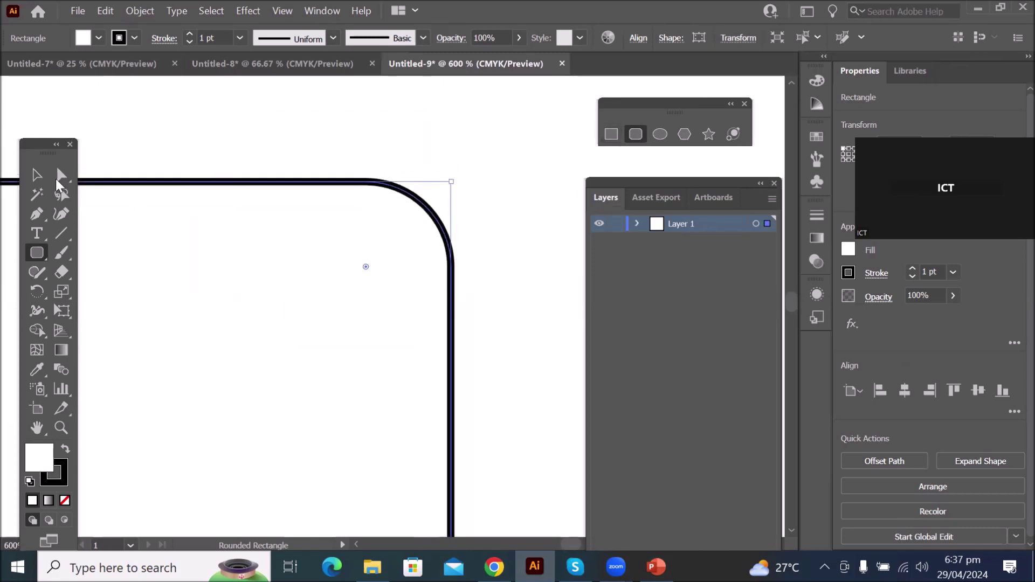
Reduce the rectangle's corner rounding until its corners are square
{"action": "left_click", "coordinate": [37, 175]}
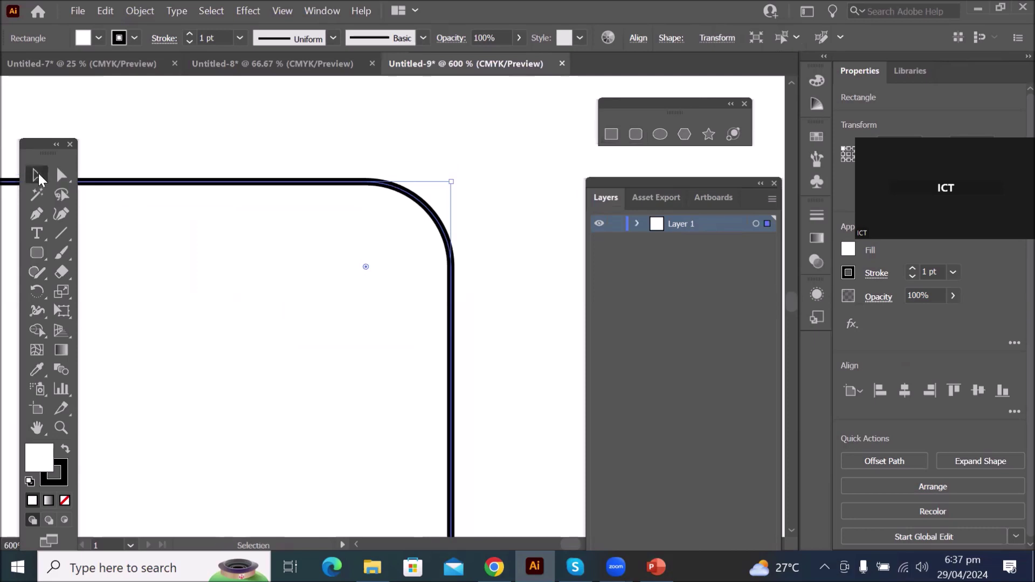
{"action": "left_click_drag", "start_coordinate": [365, 266], "coordinate": [487, 176]}
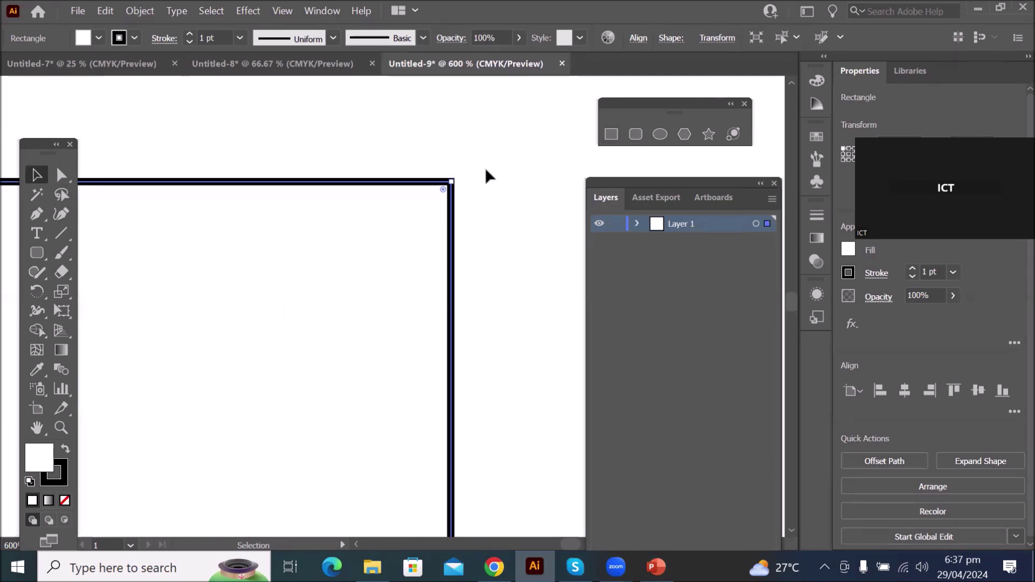
{"action": "scroll", "coordinate": [565, 194], "scroll_direction": "down", "scroll_amount": 6}
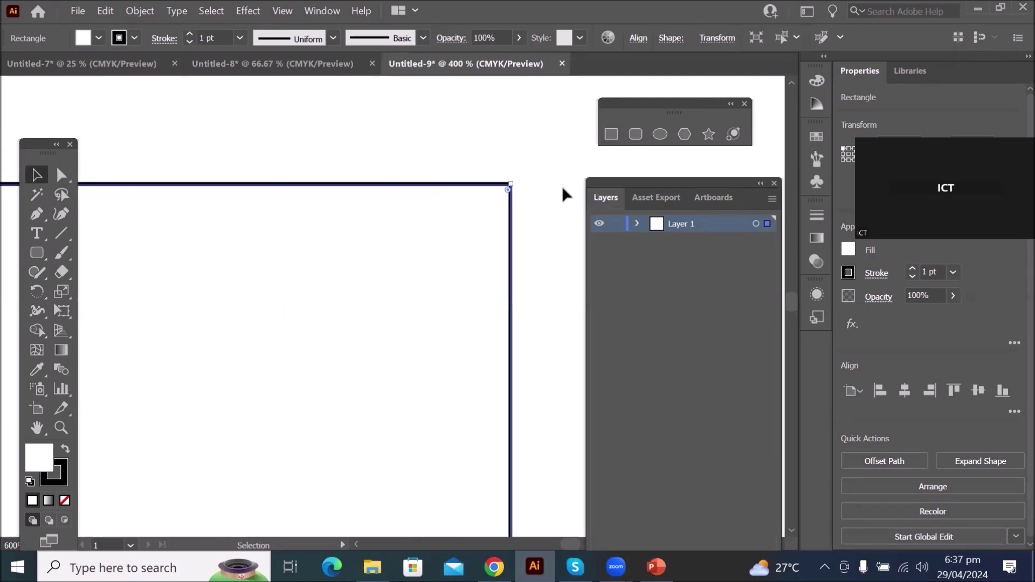
Try to round the rectangle's upper-left corner
{"action": "scroll", "coordinate": [115, 199], "scroll_direction": "up", "scroll_amount": 5}
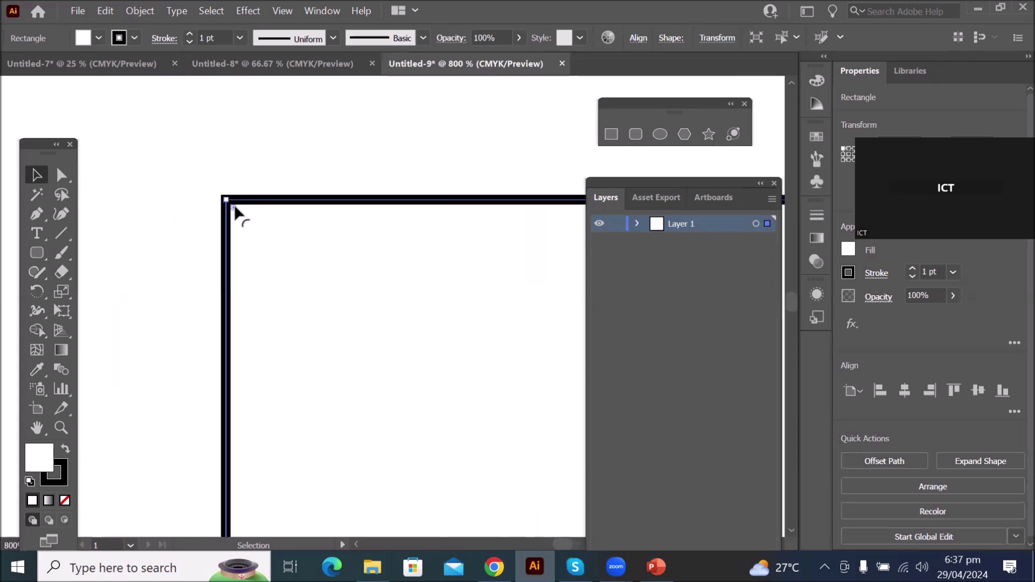
{"action": "left_click_drag", "start_coordinate": [235, 209], "coordinate": [312, 254]}
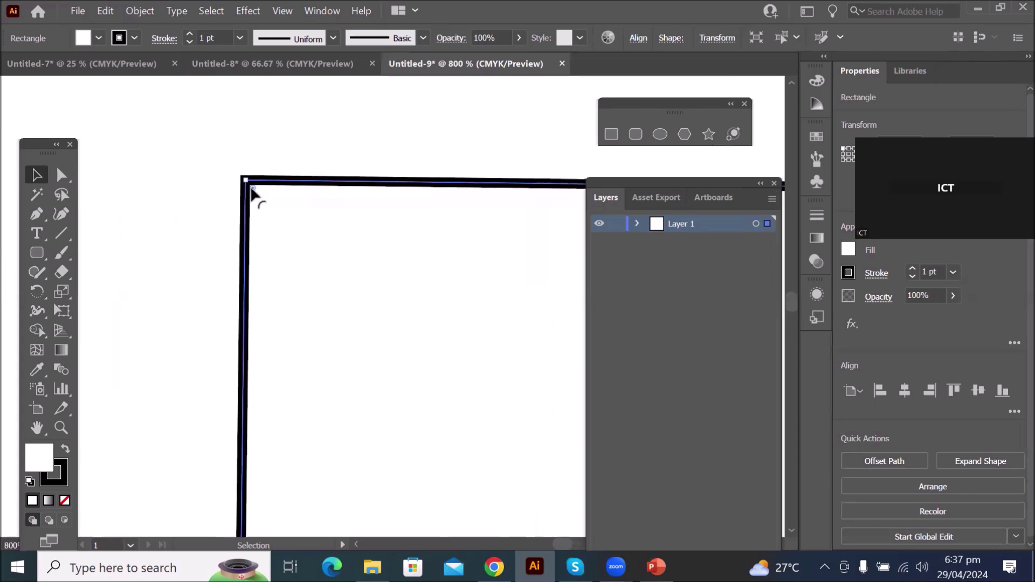
{"action": "left_click_drag", "start_coordinate": [249, 183], "coordinate": [326, 238]}
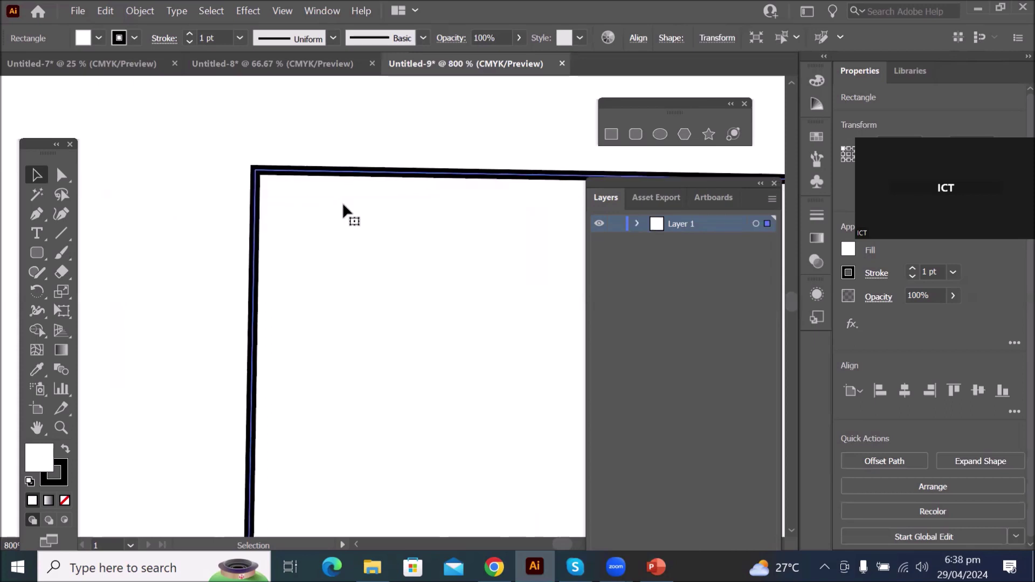
Round only the rectangle's upper-right corner until the shape resembles a quarter circle, and fill it with cyan blue
{"action": "scroll", "coordinate": [344, 189], "scroll_direction": "down", "scroll_amount": 2}
{"action": "scroll", "coordinate": [344, 190], "scroll_direction": "down", "scroll_amount": 6}
{"action": "scroll", "coordinate": [386, 208], "scroll_direction": "up", "scroll_amount": 4}
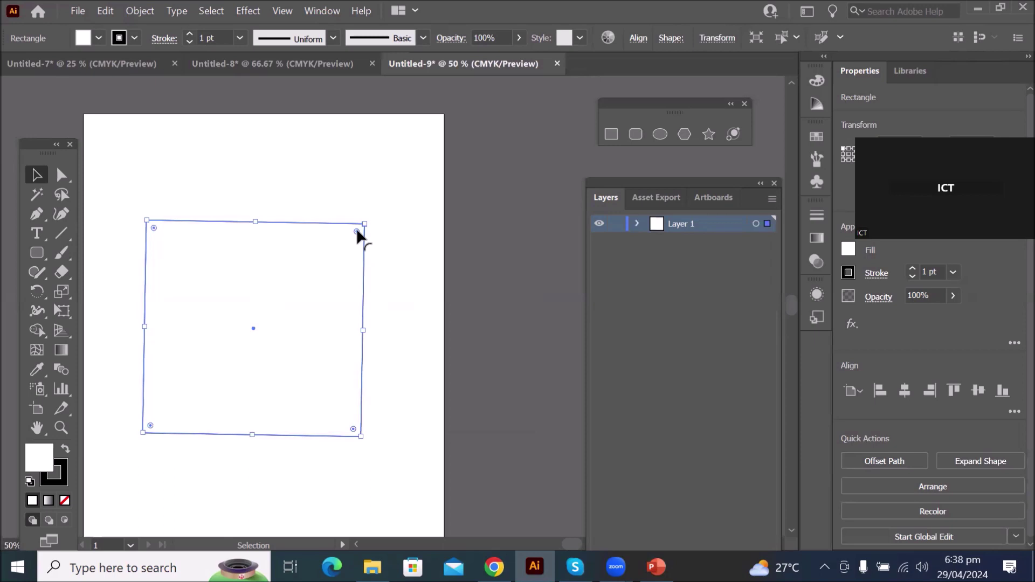
{"action": "left_click_drag", "start_coordinate": [357, 234], "coordinate": [146, 400]}
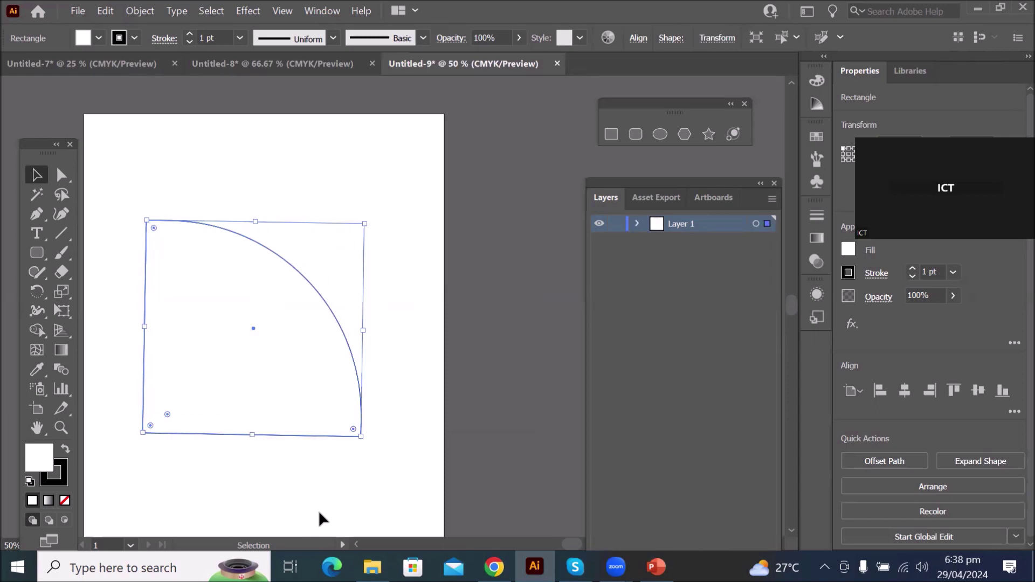
{"action": "left_click", "coordinate": [98, 38]}
{"action": "left_click", "coordinate": [88, 65]}
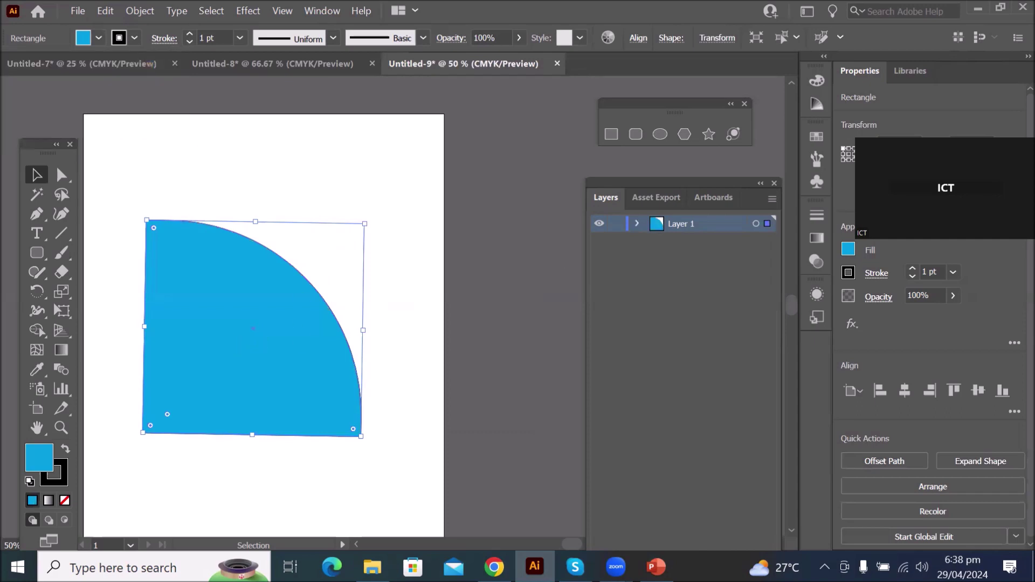
Expand Layer 1, highlight its rectangle entry, and move the Layers panel so that it is fully visible
{"action": "left_click", "coordinate": [637, 223]}
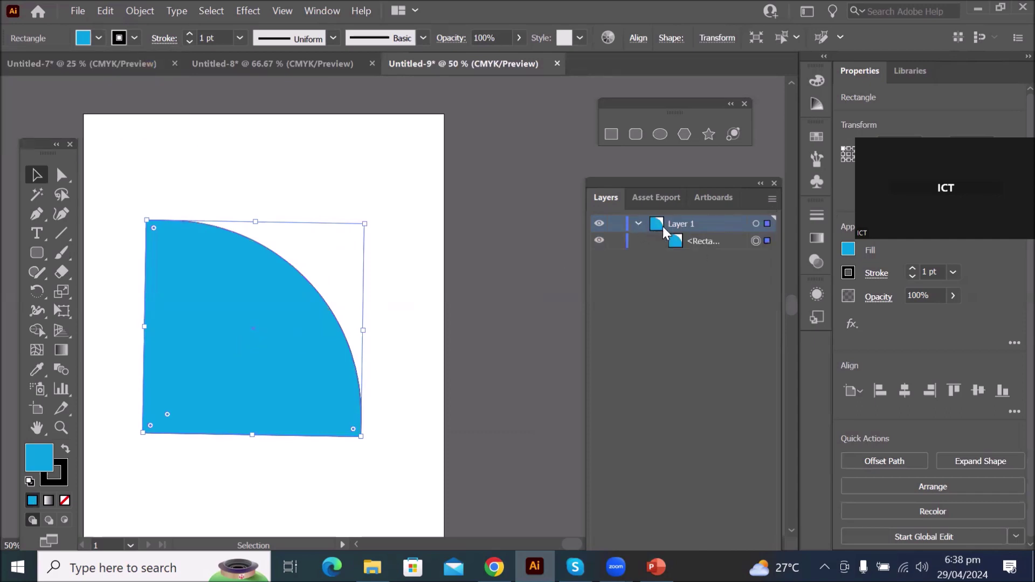
{"action": "left_click", "coordinate": [694, 242]}
{"action": "left_click_drag", "start_coordinate": [679, 196], "coordinate": [642, 94]}
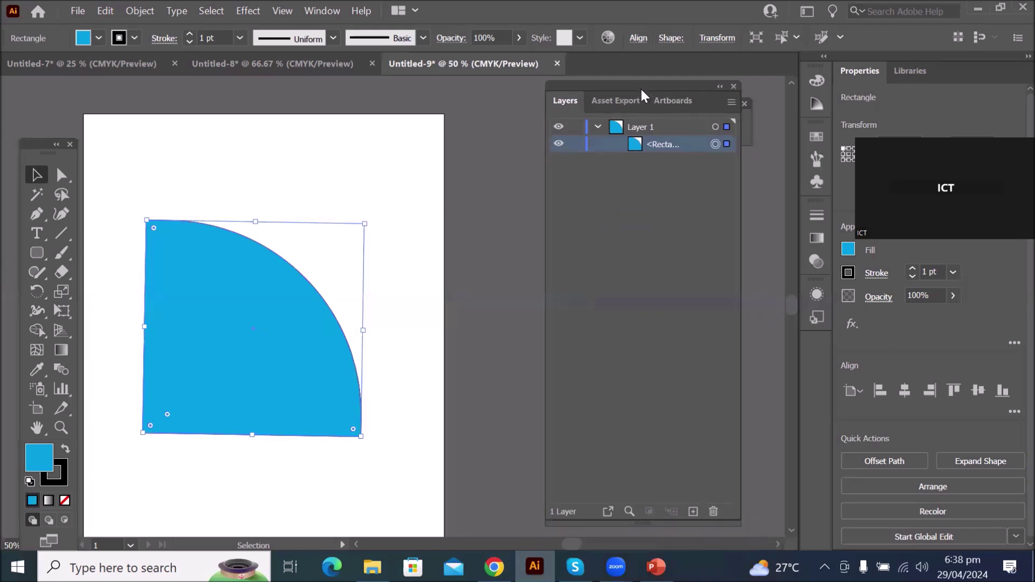
Shrink the quarter circle slightly and place it and a duplicate side by side across the artboard's top
{"action": "left_click_drag", "start_coordinate": [255, 365], "coordinate": [339, 339]}
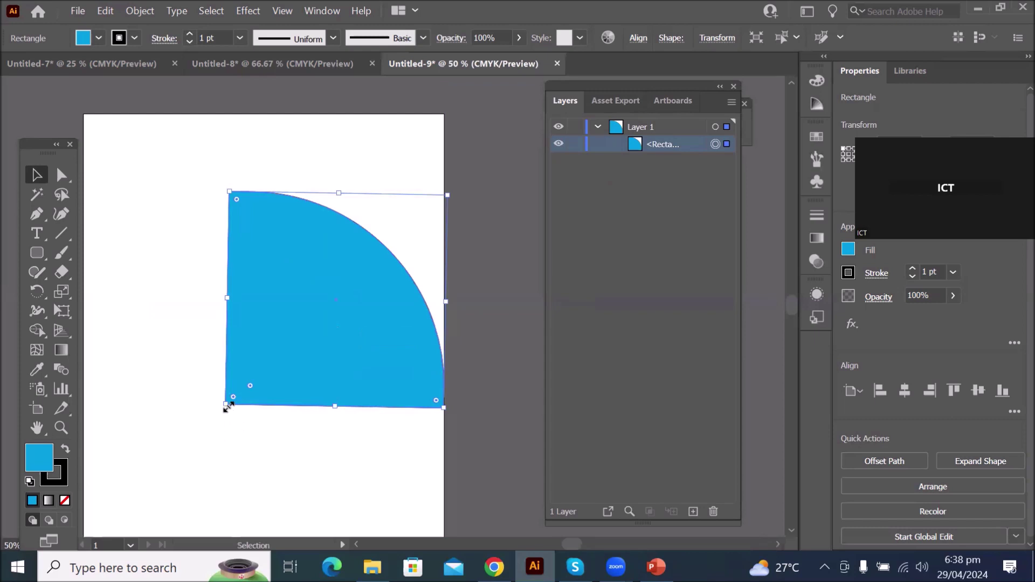
{"action": "left_click_drag", "start_coordinate": [227, 406], "coordinate": [300, 357]}
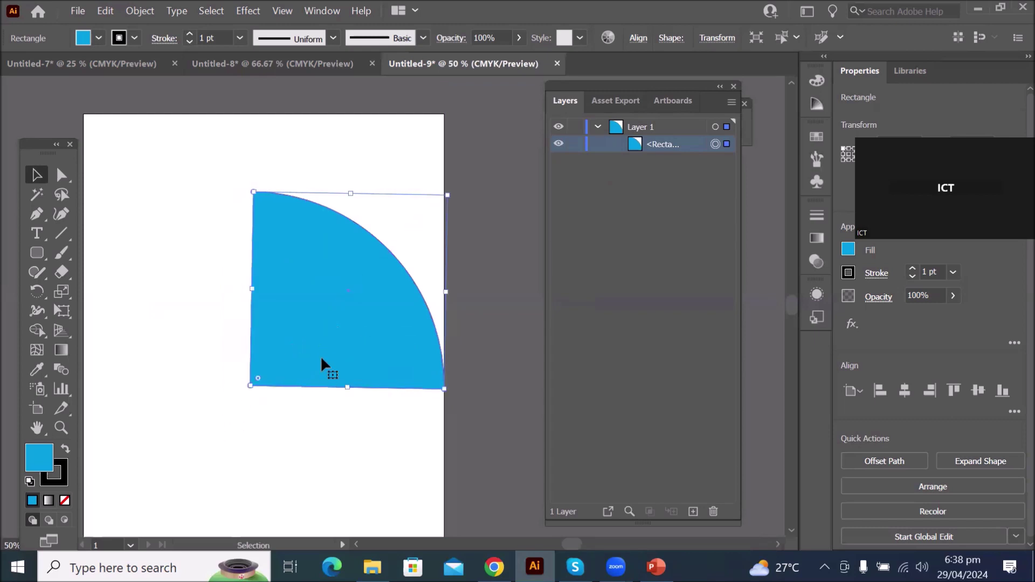
{"action": "left_click_drag", "start_coordinate": [332, 350], "coordinate": [155, 269]}
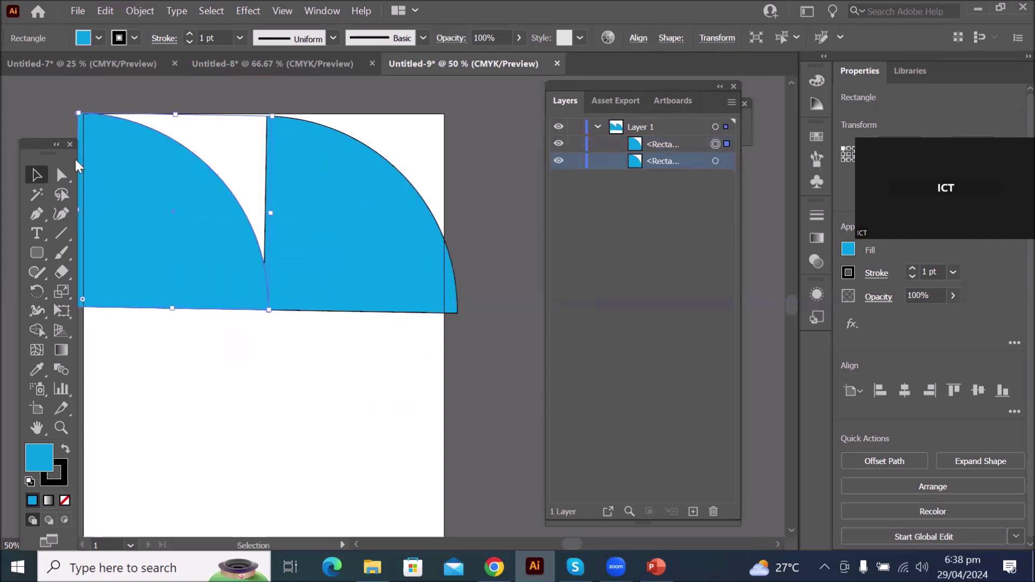
Dock the floating toolbar, and flip the left quarter circle horizontally so both pieces form a semicircle at the artboard's top
{"action": "left_click_drag", "start_coordinate": [41, 146], "coordinate": [2, 198]}
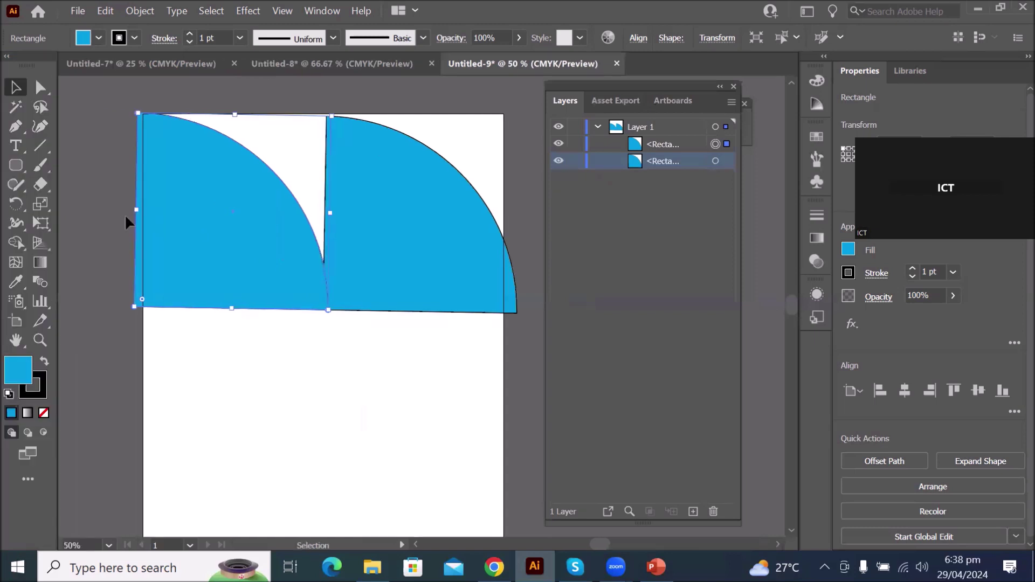
{"action": "left_click_drag", "start_coordinate": [137, 210], "coordinate": [223, 237]}
{"action": "key", "text": "Up"}
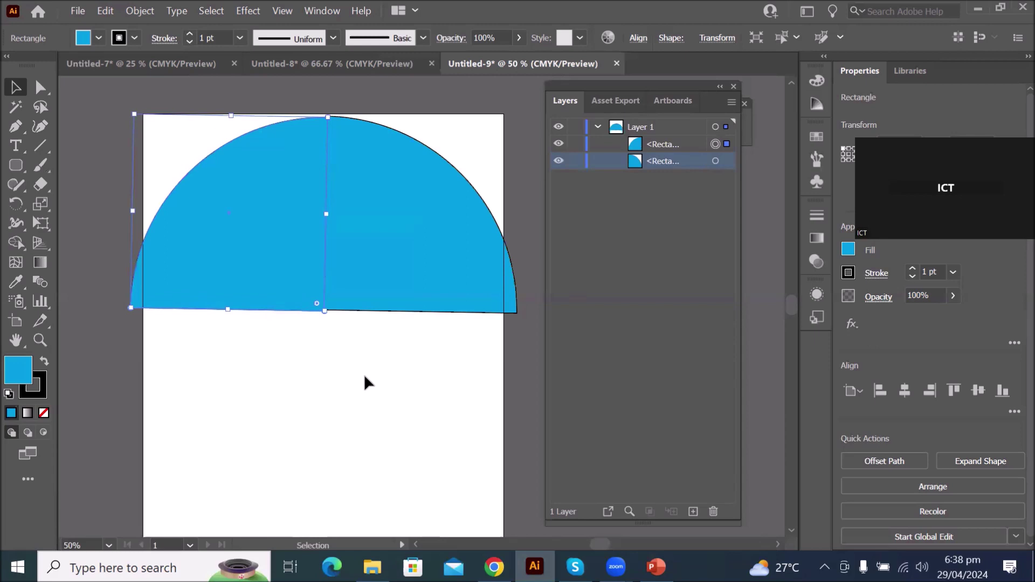
Delete both quarter circles and make Layer 1 the active layer
{"action": "key", "text": "Delete"}
{"action": "left_click", "coordinate": [411, 280]}
{"action": "key", "text": "Delete"}
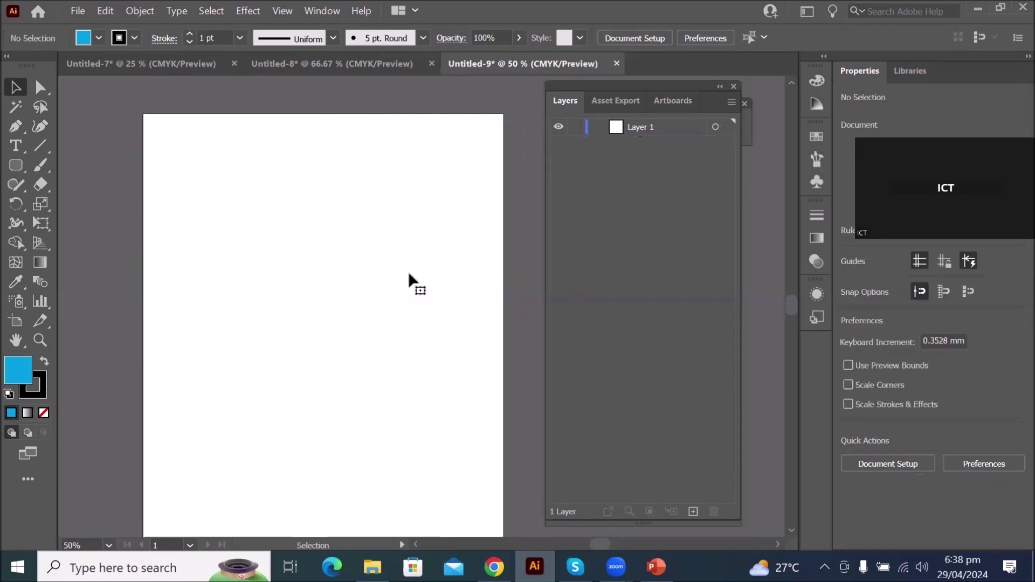
{"action": "left_click", "coordinate": [643, 131]}
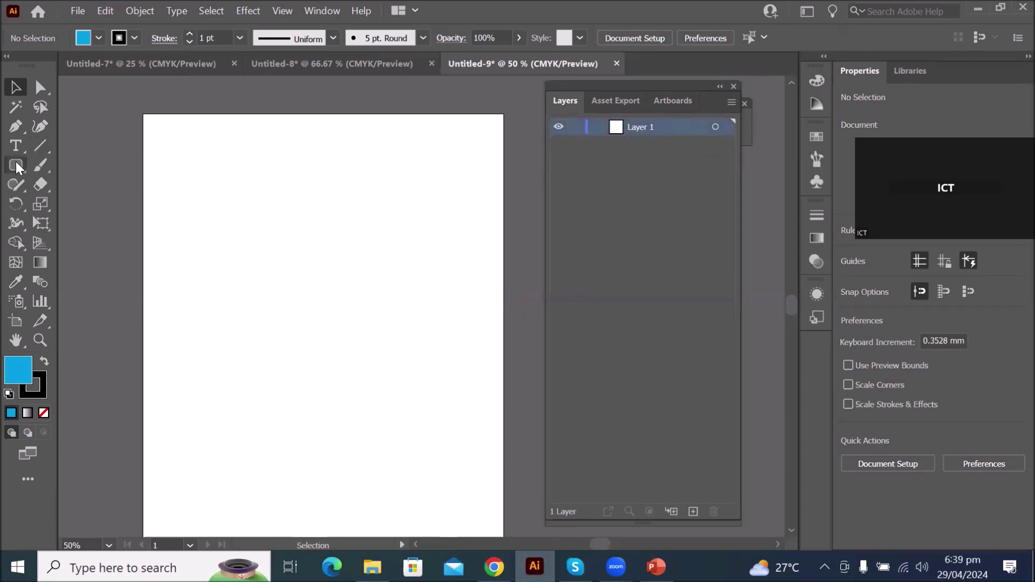
Start a rounded rectangle by dimensions from the artboard's centre point and set its corner radius to 10 mm
{"action": "left_click_drag", "start_coordinate": [16, 168], "coordinate": [102, 193]}
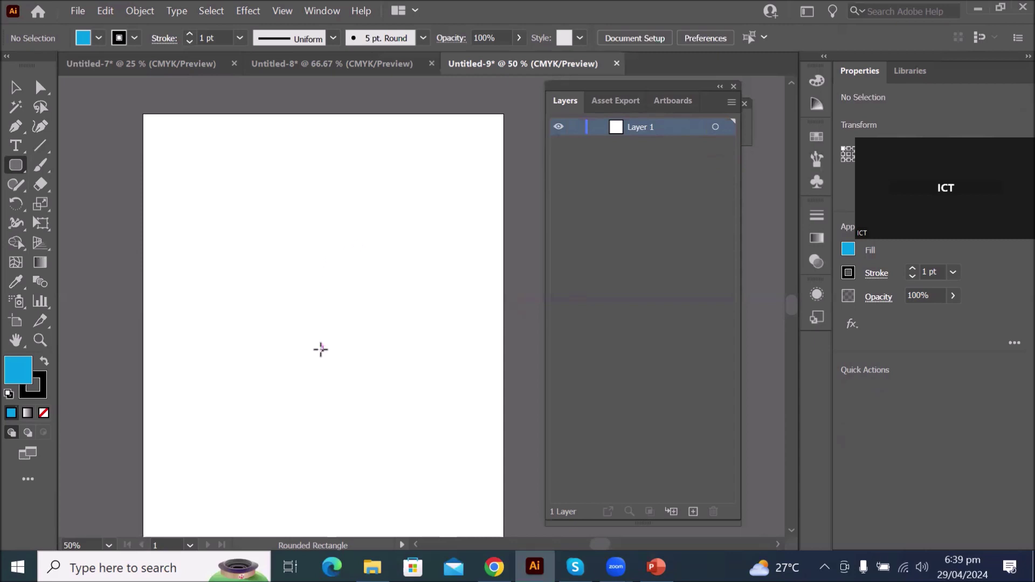
{"action": "left_click", "coordinate": [322, 345]}
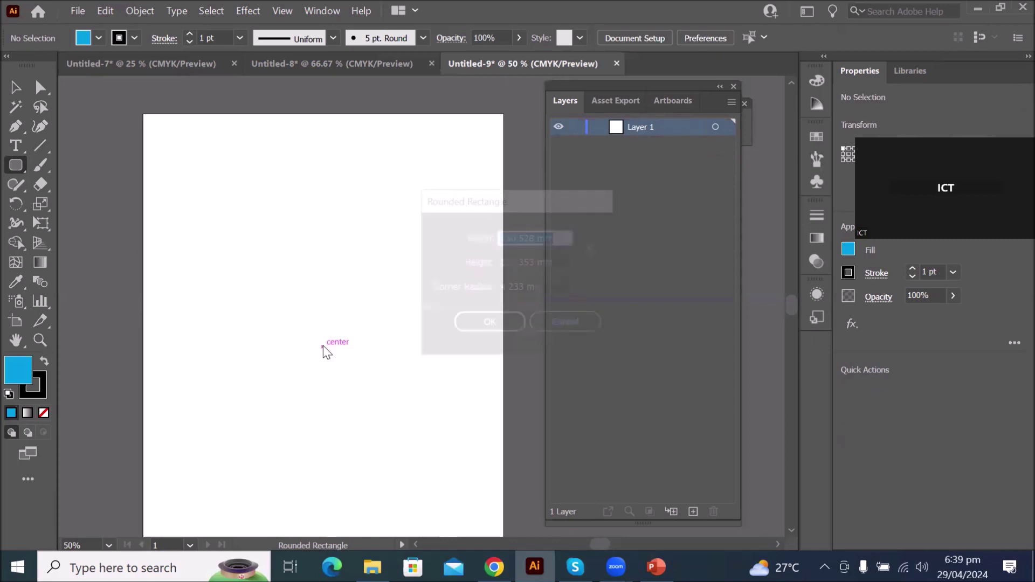
{"action": "left_click_drag", "start_coordinate": [537, 204], "coordinate": [312, 140]}
{"action": "left_click", "coordinate": [306, 173]}
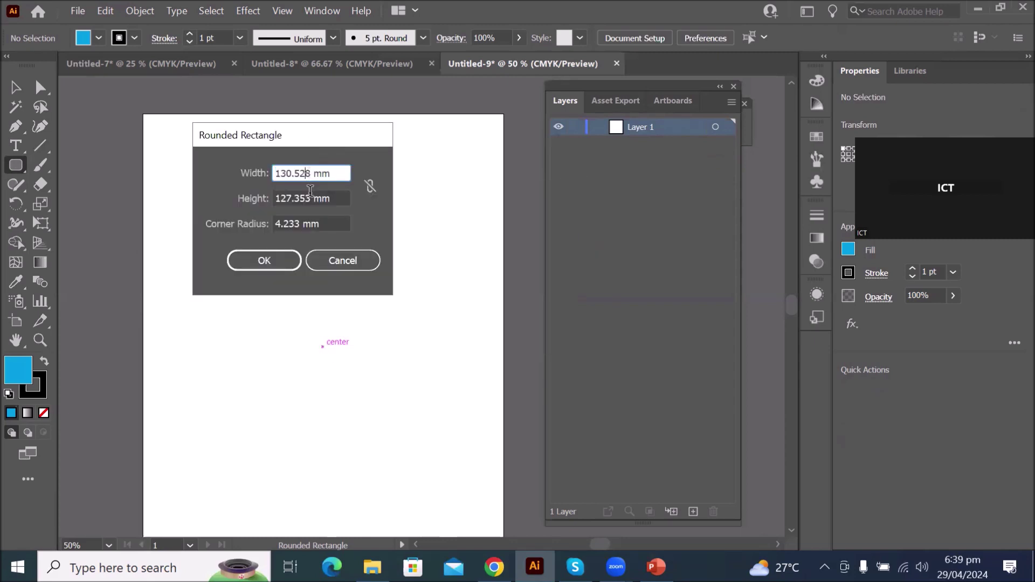
{"action": "left_click", "coordinate": [327, 222]}
{"action": "left_click_drag", "start_coordinate": [326, 222], "coordinate": [264, 221]}
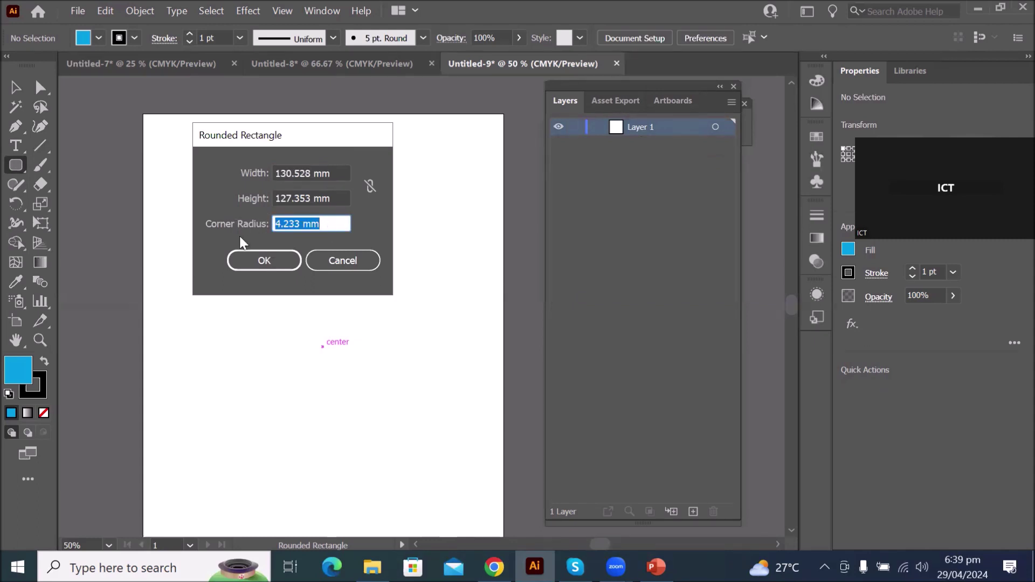
{"action": "type", "text": "0"}
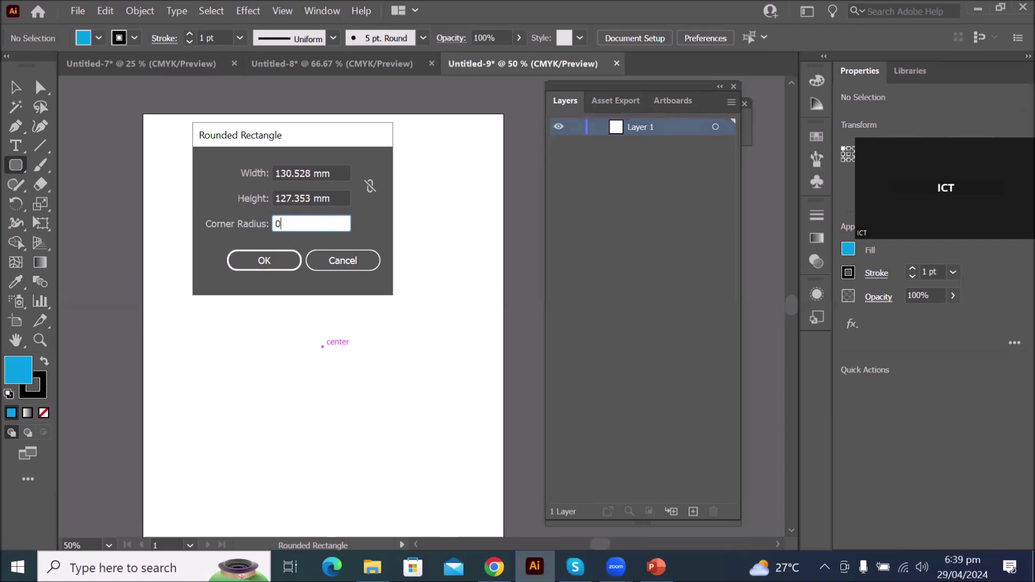
{"action": "key", "text": "Up"}
{"action": "key", "text": "Up"}
{"action": "key", "text": "Up"}
{"action": "key", "text": "Up"}
{"action": "key", "text": "Up"}
{"action": "key", "text": "Up"}
{"action": "key", "text": "Up"}
Set the rounded rectangle's width and height to 120 mm and create it
{"action": "left_click_drag", "start_coordinate": [316, 174], "coordinate": [227, 168]}
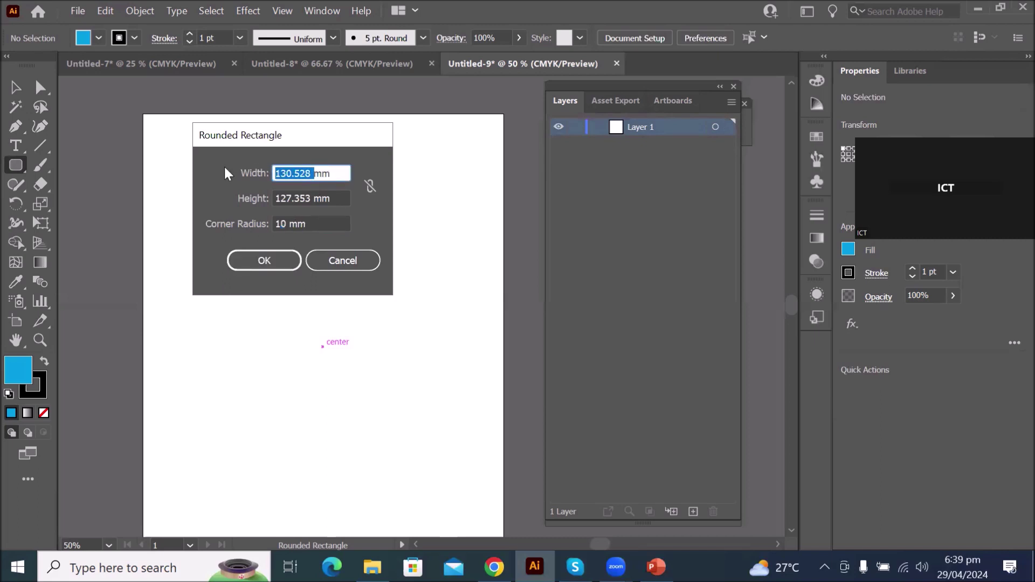
{"action": "type", "text": "120"}
{"action": "key", "text": "Tab"}
{"action": "type", "text": "120"}
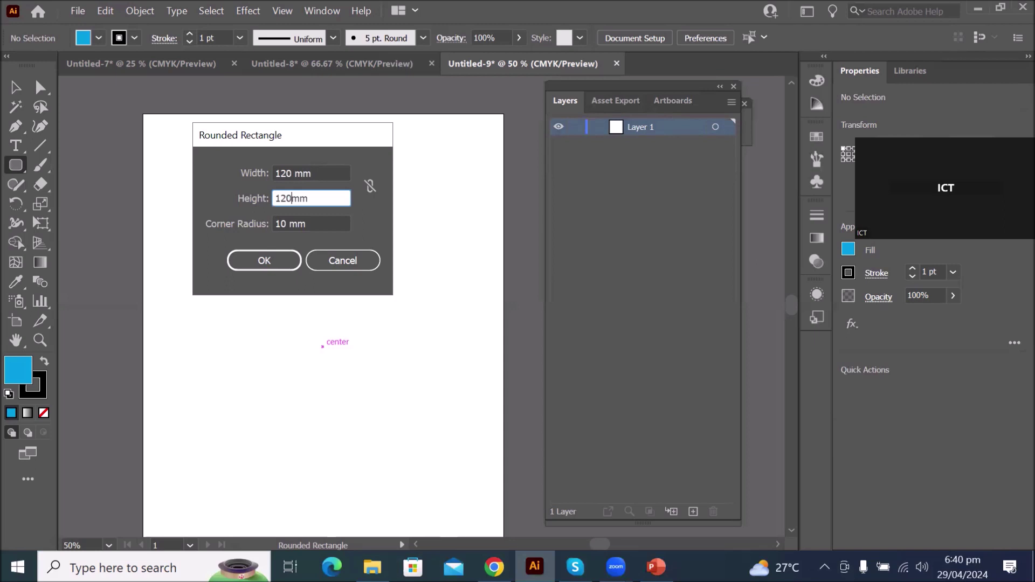
{"action": "left_click", "coordinate": [261, 260]}
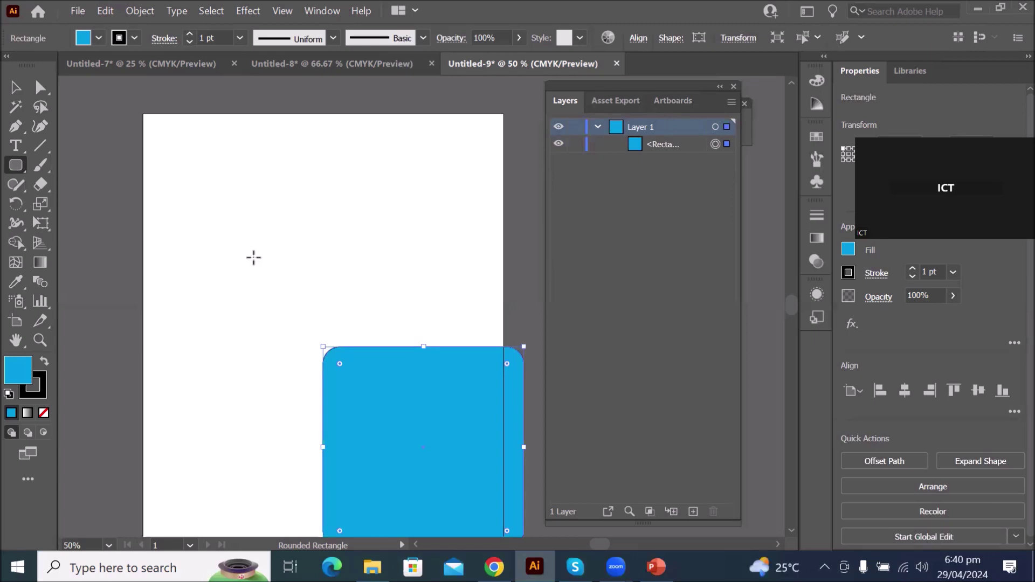
Replace the off-centre rounded rectangle with a 120 x 120 mm one, corner radius 10 mm, centred on the artboard
{"action": "key", "text": "Delete"}
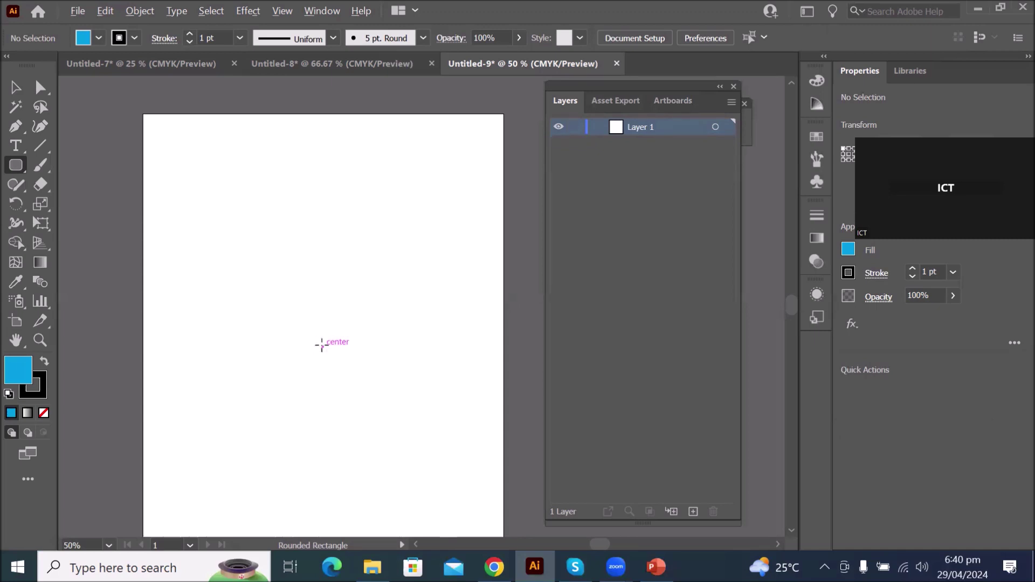
{"action": "left_click", "coordinate": [321, 345]}
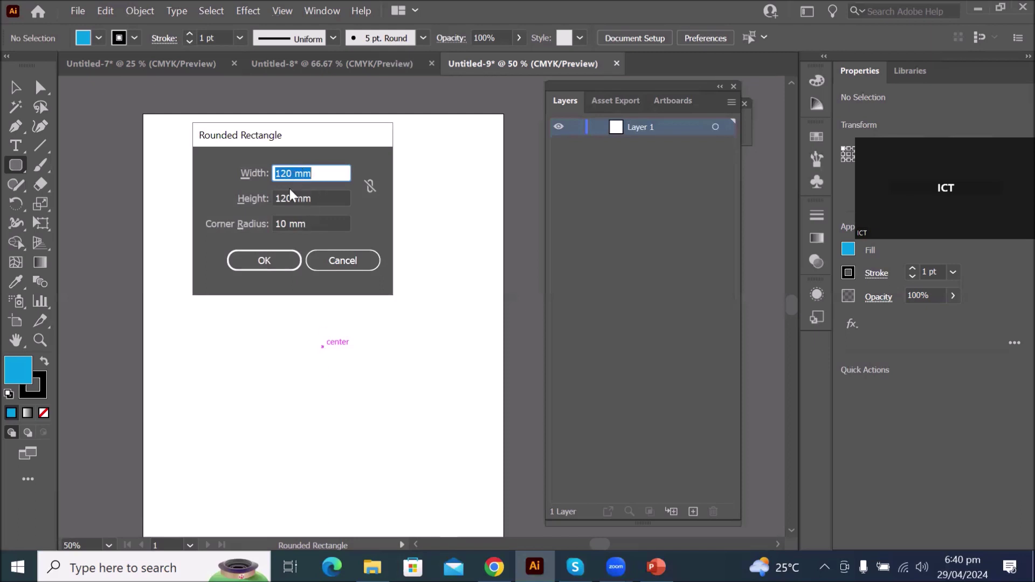
{"action": "left_click", "coordinate": [283, 259]}
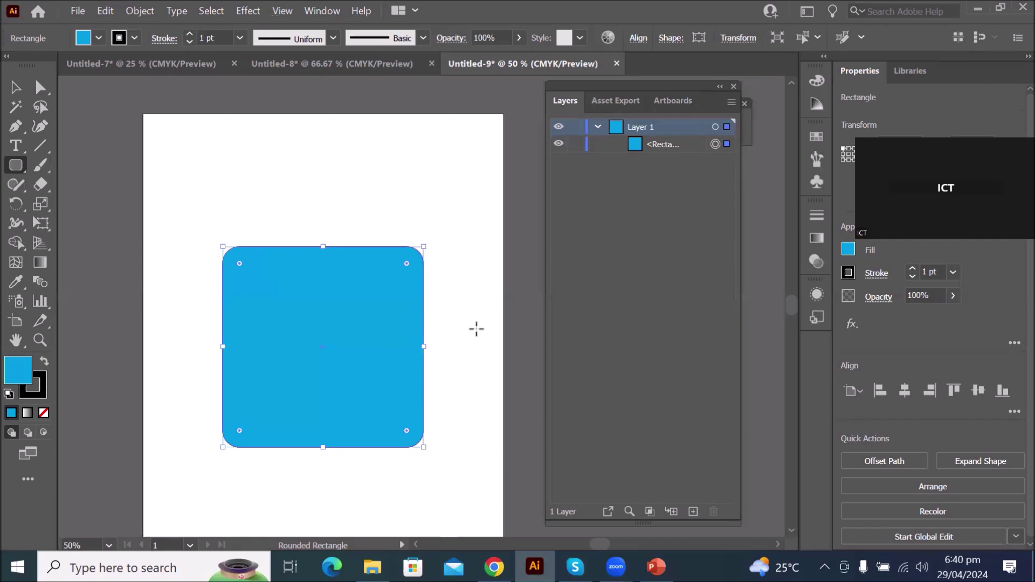
Delete the rounded rectangle and draw a new square one freehand outward from the artboard's centre, with a 10 mm corner radius
{"action": "key", "text": "Delete"}
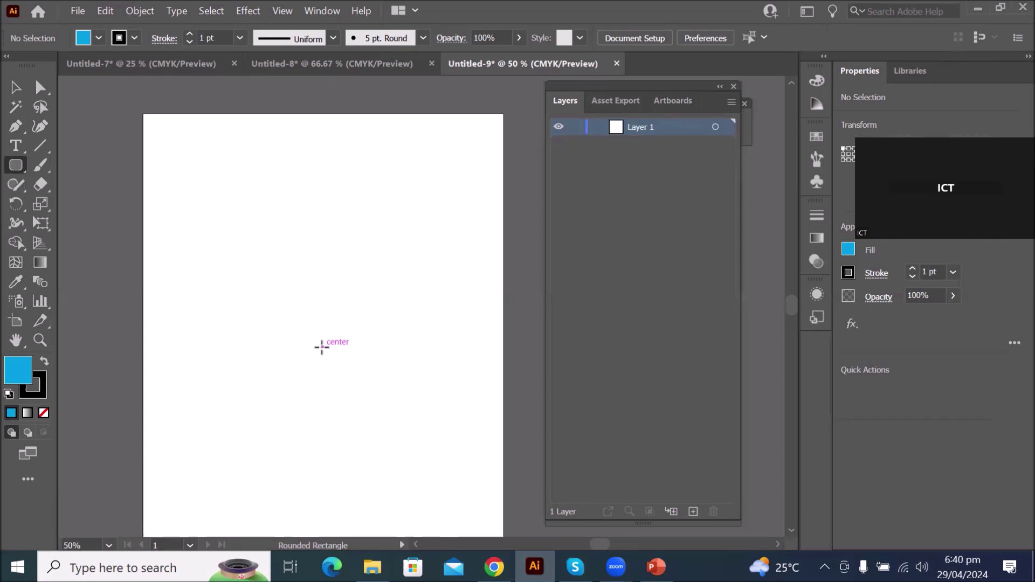
{"action": "mouse_move", "coordinate": [322, 346]}
{"action": "left_mouse_down"}
{"action": "mouse_move", "coordinate": [464, 495]}
{"action": "mouse_move", "coordinate": [386, 411]}
{"action": "mouse_move", "coordinate": [461, 485]}
{"action": "mouse_move", "coordinate": [444, 458]}
{"action": "mouse_move", "coordinate": [460, 473]}
{"action": "left_mouse_up"}
{"action": "key", "text": "alt"}
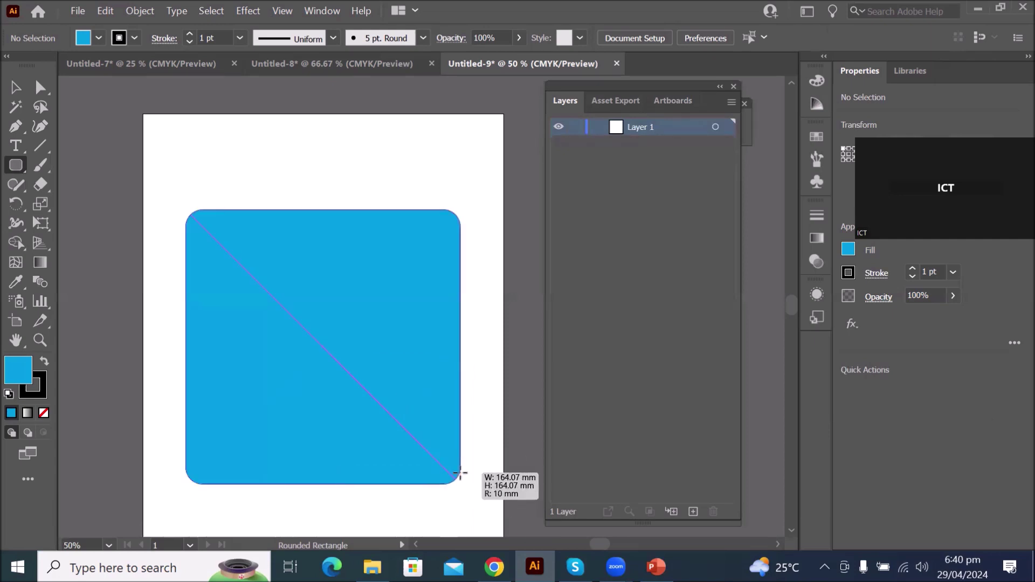
{"action": "left_click_drag", "start_coordinate": [460, 473], "coordinate": [493, 487]}
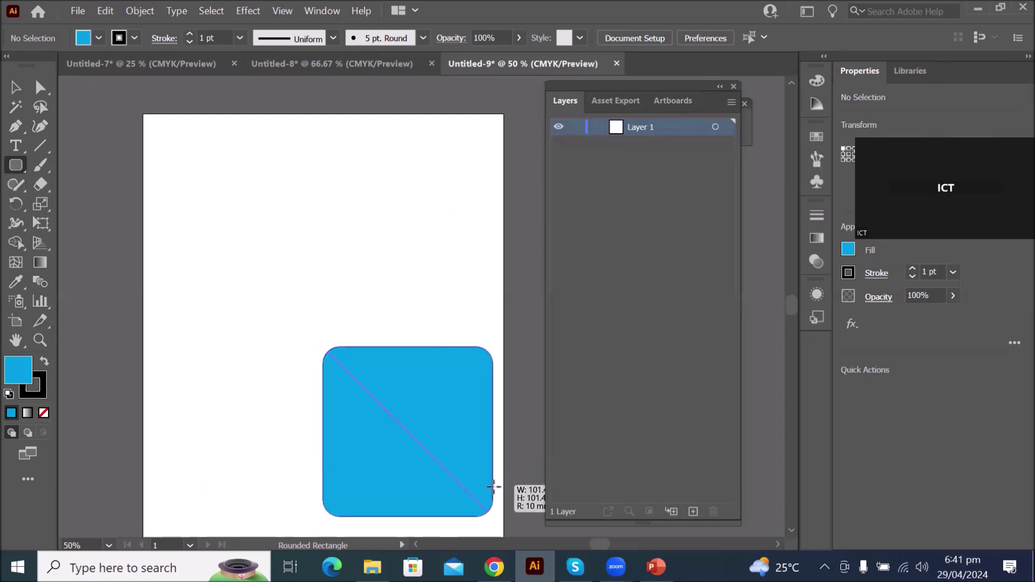
{"action": "key", "text": "alt"}
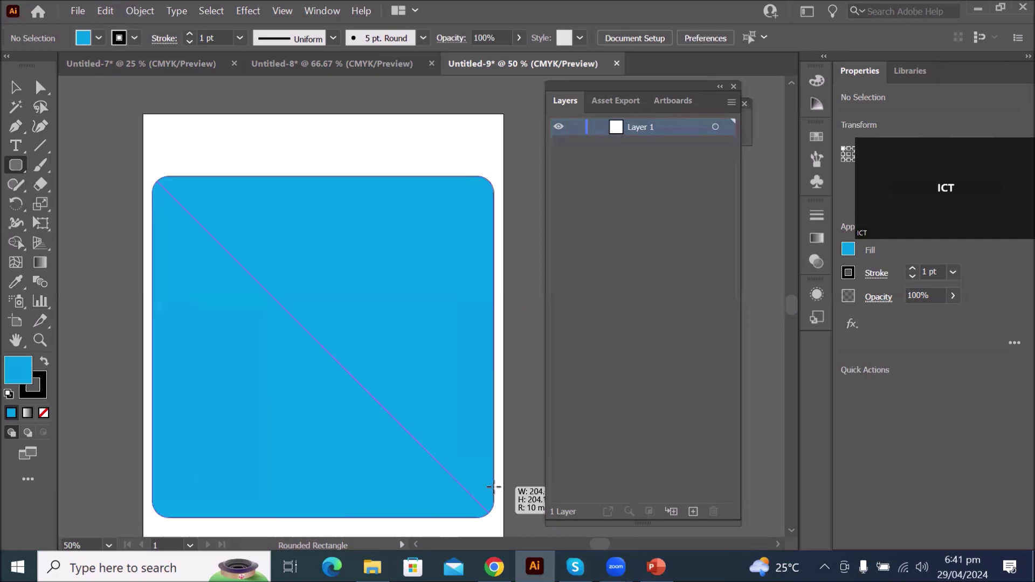
{"action": "mouse_move", "coordinate": [493, 487]}
{"action": "left_mouse_down"}
{"action": "mouse_move", "coordinate": [397, 358]}
{"action": "mouse_move", "coordinate": [363, 331]}
{"action": "mouse_move", "coordinate": [529, 453]}
{"action": "mouse_move", "coordinate": [398, 358]}
{"action": "mouse_move", "coordinate": [502, 456]}
{"action": "mouse_move", "coordinate": [388, 409]}
{"action": "mouse_move", "coordinate": [508, 495]}
{"action": "left_mouse_up"}
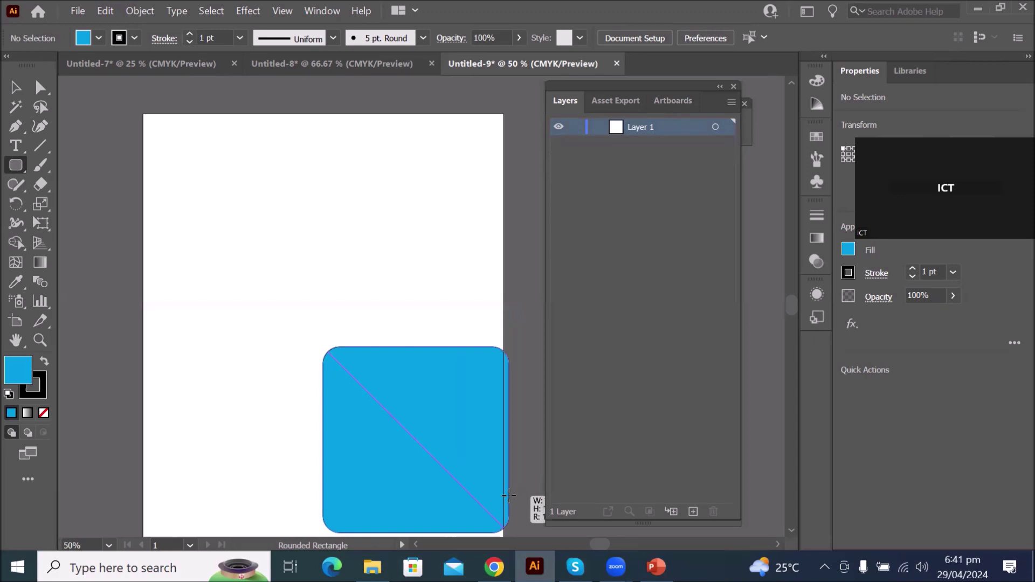
{"action": "left_click_drag", "start_coordinate": [508, 495], "coordinate": [441, 432]}
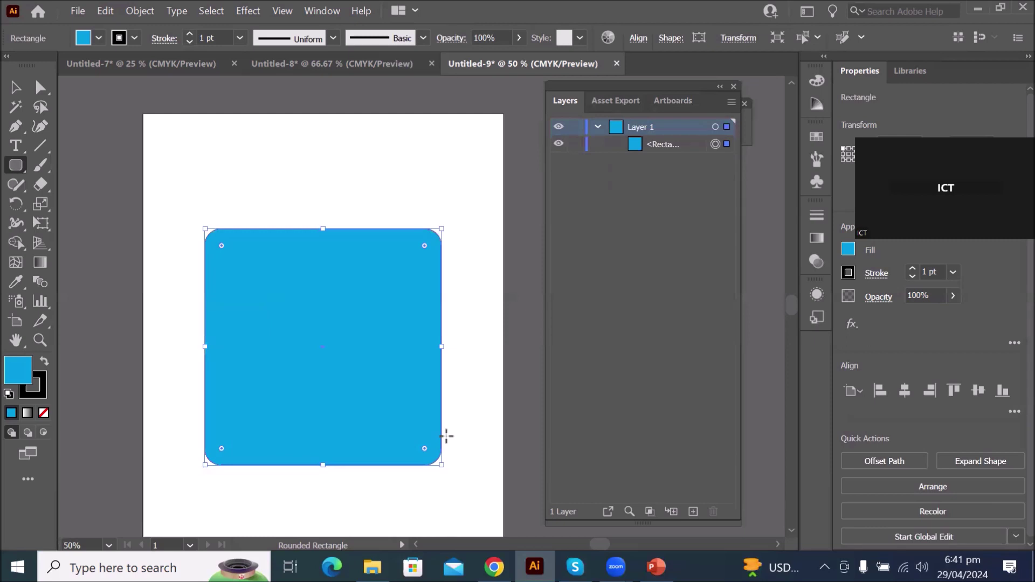
Narrow the rounded rectangle from its right side to a slim vertical strip, and stretch it back to nearly square
{"action": "left_click", "coordinate": [9, 86]}
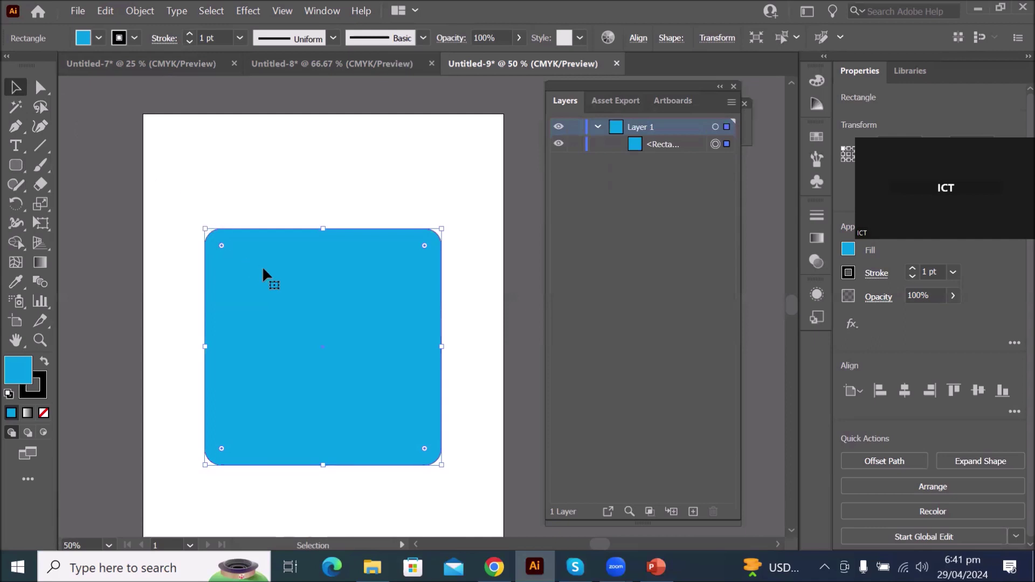
{"action": "left_click_drag", "start_coordinate": [443, 349], "coordinate": [268, 346]}
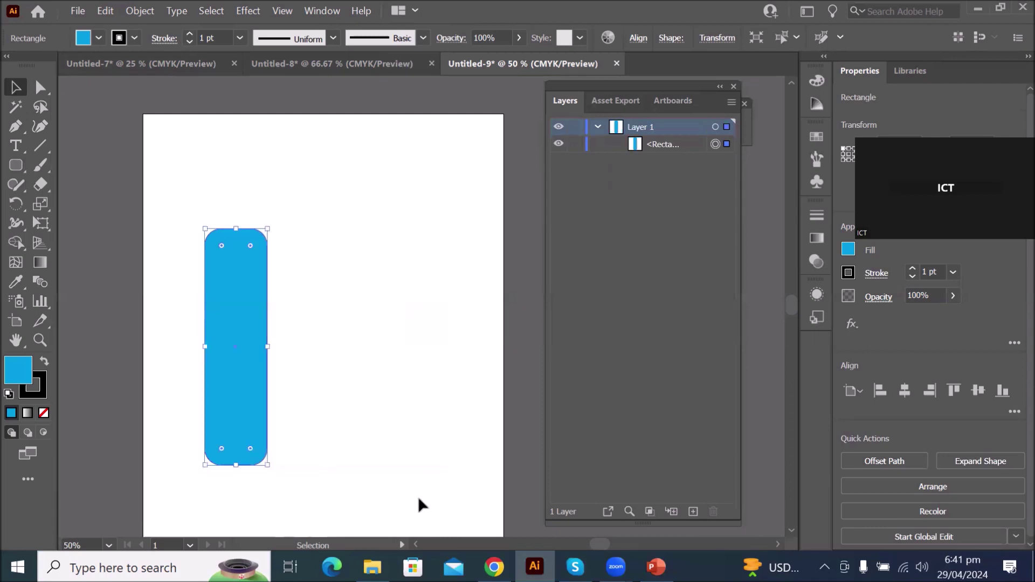
{"action": "left_click_drag", "start_coordinate": [268, 347], "coordinate": [452, 359]}
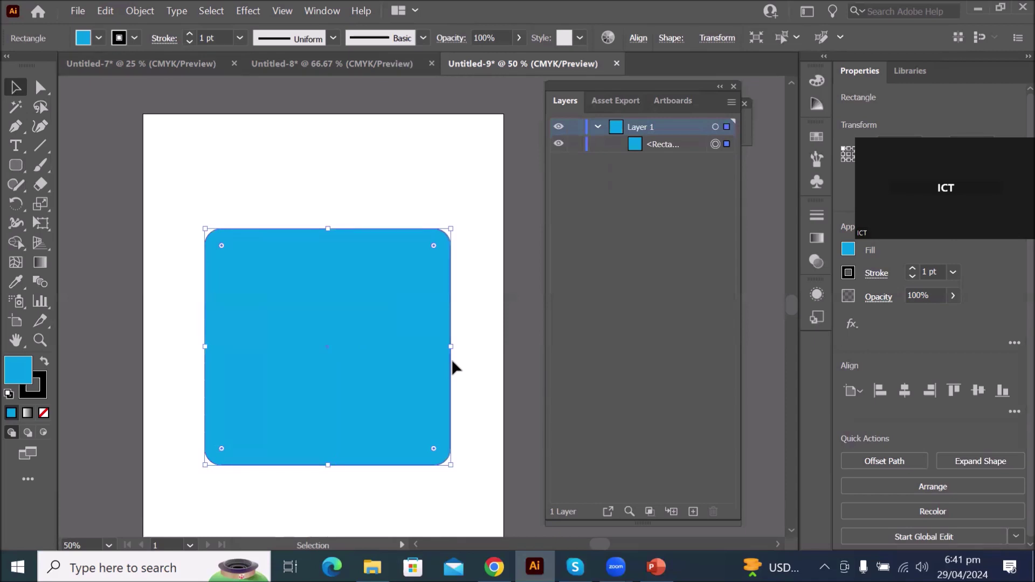
Scale the rounded rectangle up proportionally to a square about 151 mm wide, and rotate it to stand as a diamond
{"action": "mouse_move", "coordinate": [452, 347]}
{"action": "left_mouse_down"}
{"action": "mouse_move", "coordinate": [290, 352]}
{"action": "mouse_move", "coordinate": [459, 361]}
{"action": "mouse_move", "coordinate": [308, 363]}
{"action": "mouse_move", "coordinate": [455, 363]}
{"action": "left_mouse_up"}
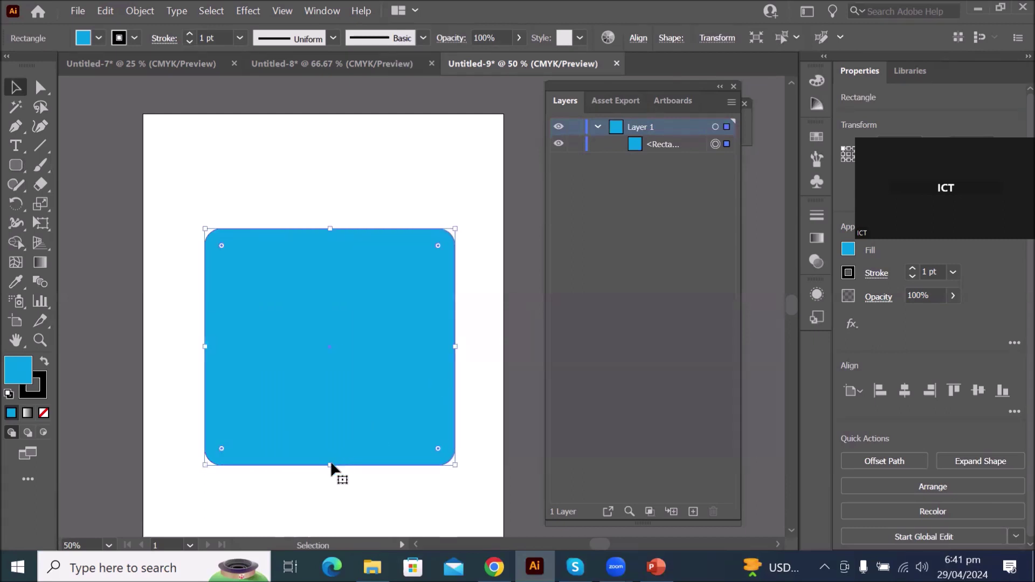
{"action": "mouse_move", "coordinate": [330, 464]}
{"action": "left_mouse_down"}
{"action": "mouse_move", "coordinate": [324, 307]}
{"action": "mouse_move", "coordinate": [333, 429]}
{"action": "mouse_move", "coordinate": [335, 243]}
{"action": "mouse_move", "coordinate": [351, 465]}
{"action": "left_mouse_up"}
{"action": "mouse_move", "coordinate": [456, 225]}
{"action": "left_mouse_down"}
{"action": "mouse_move", "coordinate": [286, 367]}
{"action": "mouse_move", "coordinate": [532, 189]}
{"action": "mouse_move", "coordinate": [82, 392]}
{"action": "mouse_move", "coordinate": [539, 191]}
{"action": "mouse_move", "coordinate": [180, 257]}
{"action": "mouse_move", "coordinate": [324, 350]}
{"action": "mouse_move", "coordinate": [467, 214]}
{"action": "left_mouse_up"}
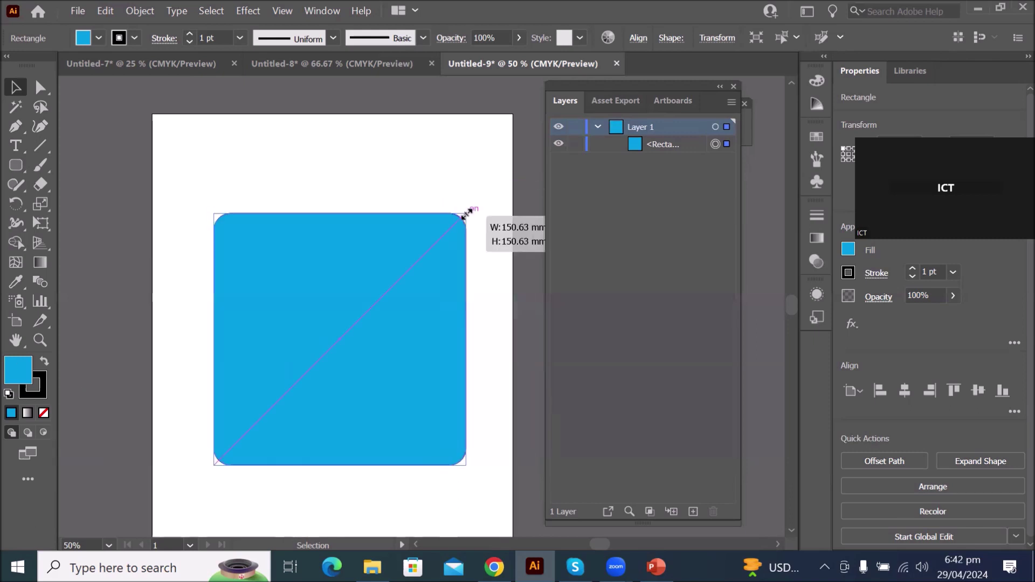
{"action": "left_click_drag", "start_coordinate": [466, 214], "coordinate": [466, 214]}
{"action": "left_click_drag", "start_coordinate": [467, 214], "coordinate": [466, 214]}
{"action": "left_click_drag", "start_coordinate": [466, 214], "coordinate": [467, 214]}
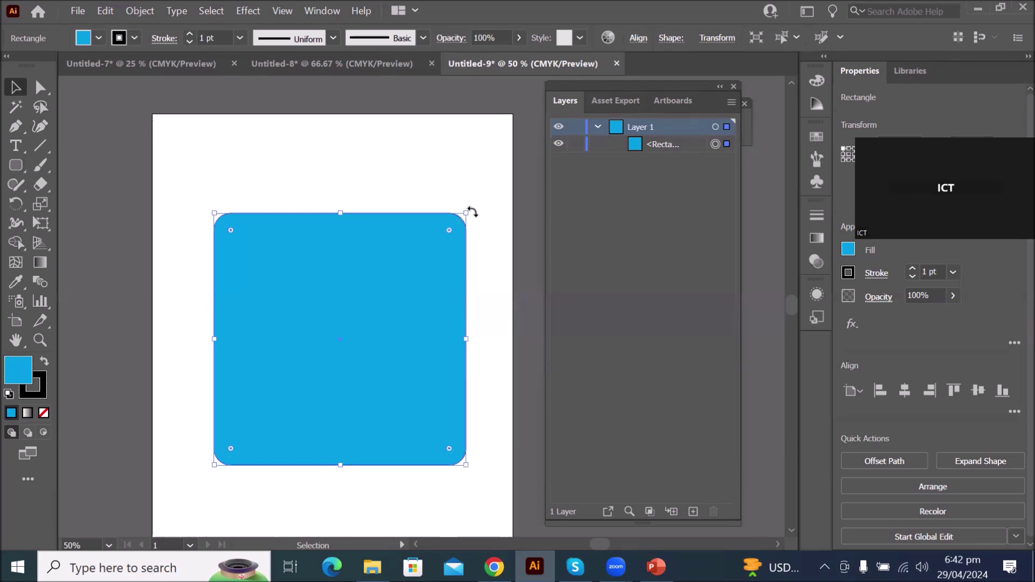
{"action": "left_click_drag", "start_coordinate": [472, 214], "coordinate": [476, 343]}
Add the point text "hEADING" on the white area near the artboard's upper-left corner
{"action": "left_click", "coordinate": [15, 146]}
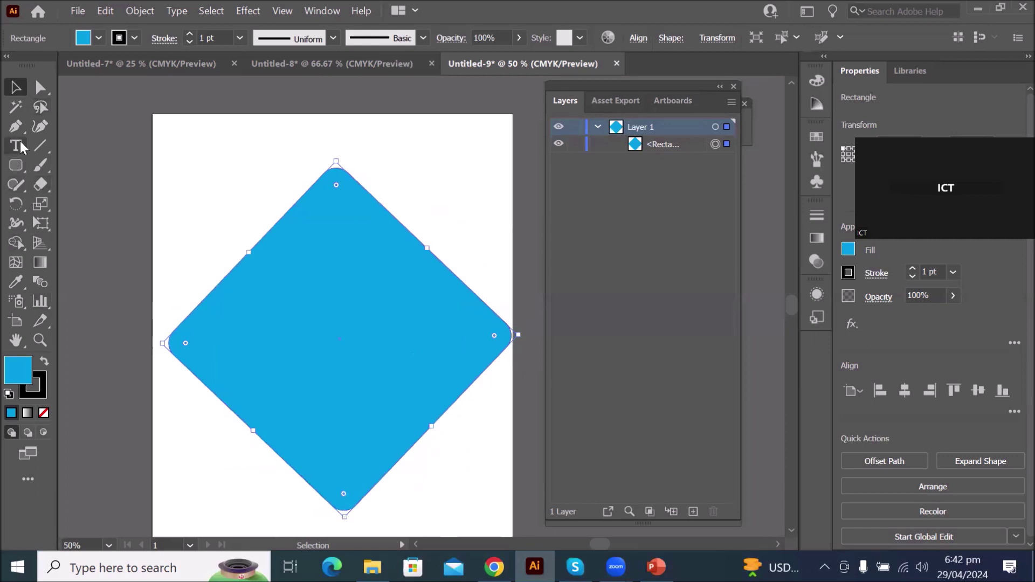
{"action": "left_click", "coordinate": [215, 195]}
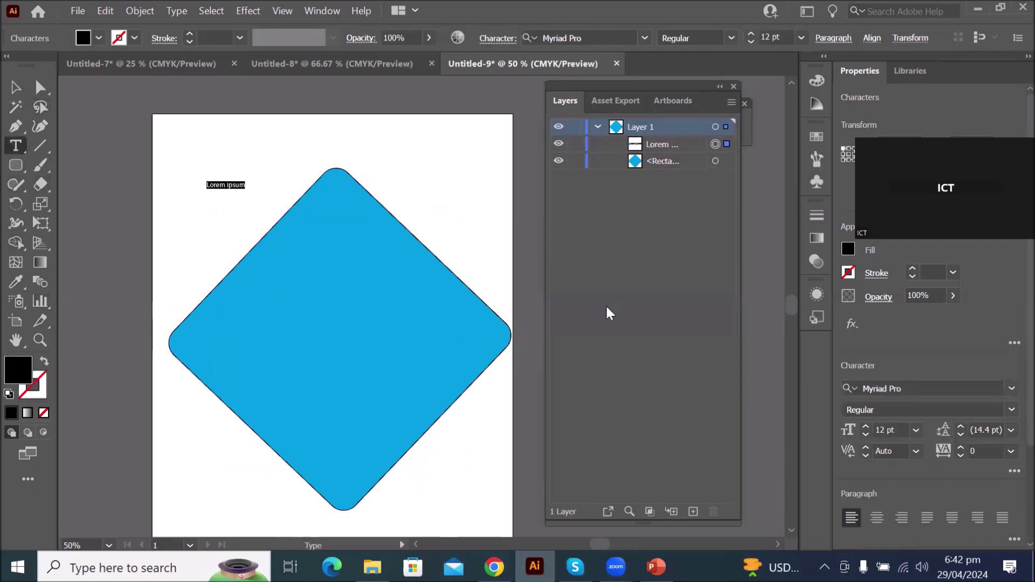
{"action": "type", "text": "Hw"}
{"action": "key", "text": "BackSpace"}
{"action": "key", "text": "BackSpace"}
{"action": "type", "text": "hEAD"}
{"action": "key", "text": "BackSpace"}
{"action": "key", "text": "BackSpace"}
{"action": "key", "text": "BackSpace"}
{"action": "key", "text": "BackSpace"}
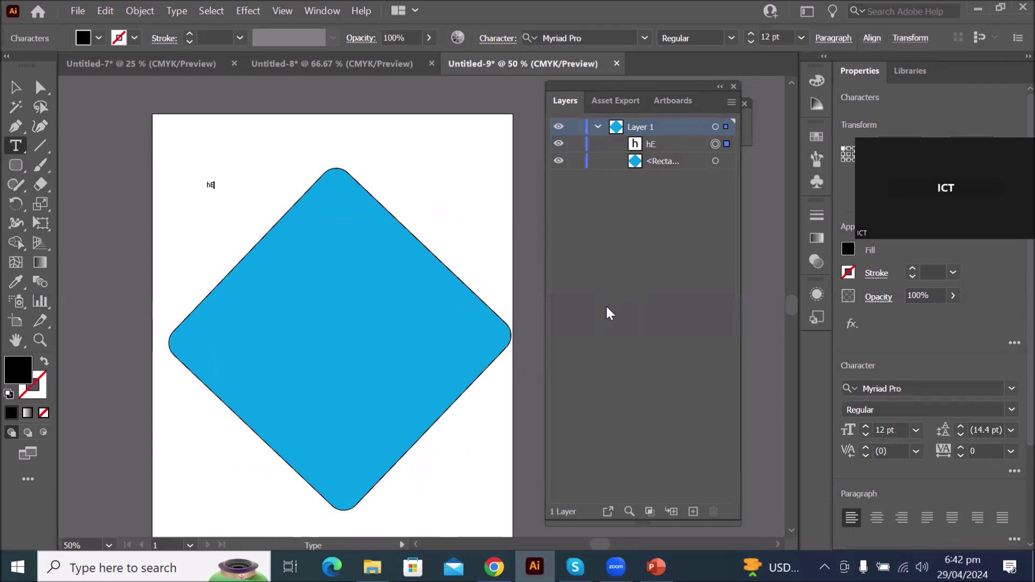
{"action": "type", "text": "hEADING"}
{"action": "left_click", "coordinate": [16, 87]}
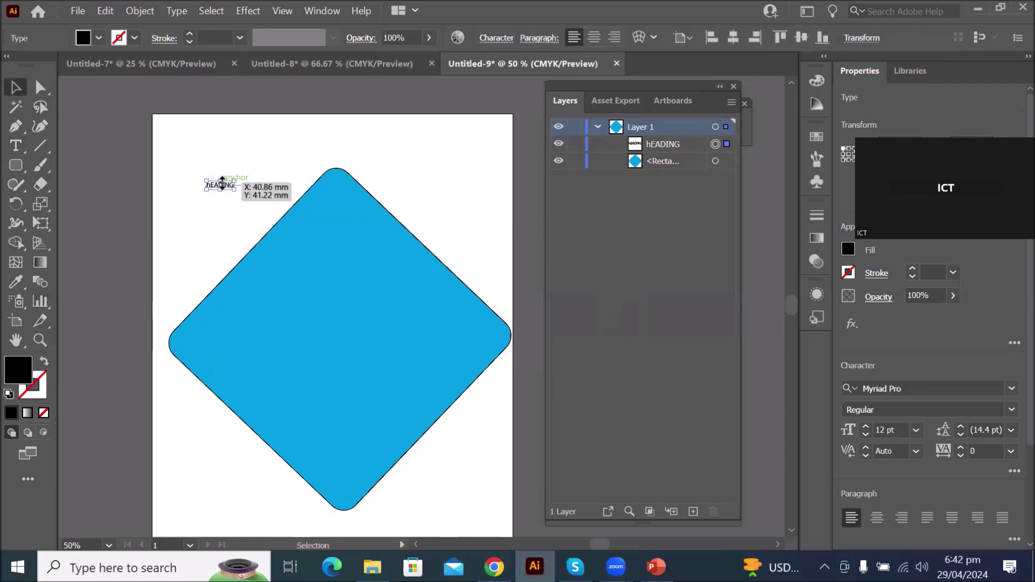
Move the "hEADING" text onto the blue diamond, just inside its upper-left edge
{"action": "scroll", "coordinate": [211, 182], "scroll_direction": "up", "scroll_amount": 4}
{"action": "left_click_drag", "start_coordinate": [225, 192], "coordinate": [453, 441]}
{"action": "scroll", "coordinate": [477, 388], "scroll_direction": "down", "scroll_amount": 3}
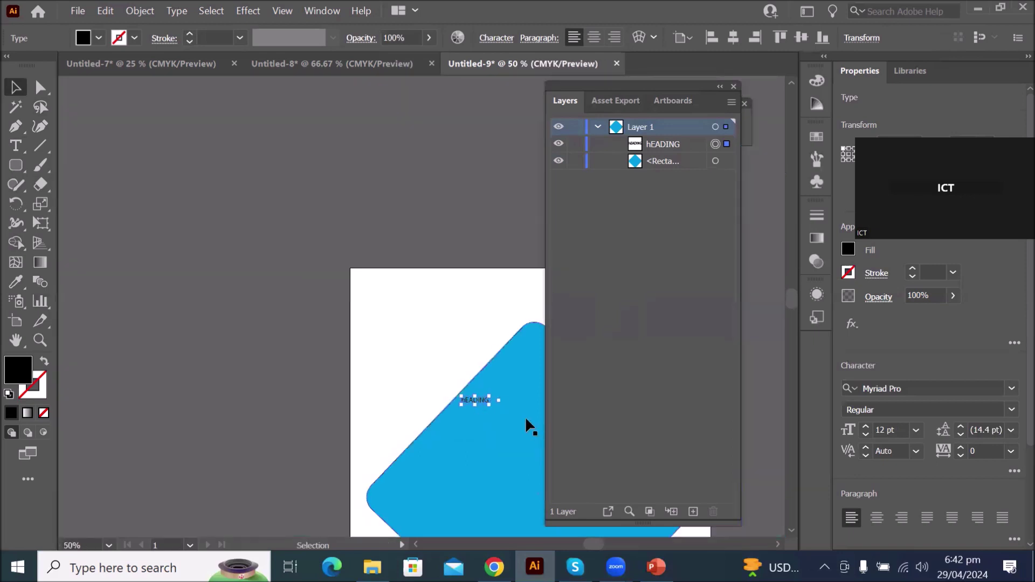
{"action": "scroll", "coordinate": [527, 416], "scroll_direction": "up", "scroll_amount": 2}
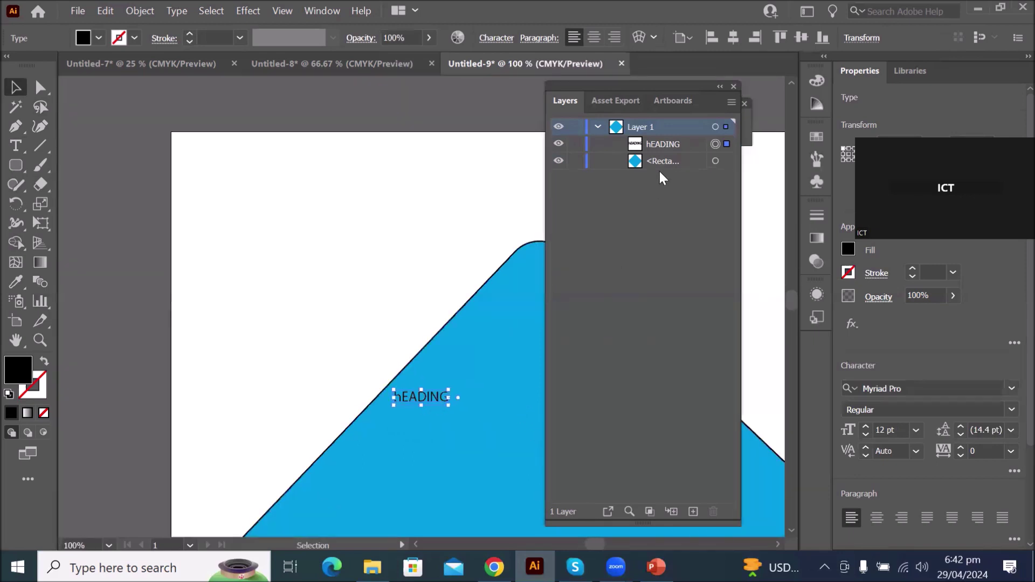
Send the "hEADING" text behind the diamond, and put it back above the diamond in the layer order
{"action": "left_click", "coordinate": [649, 144]}
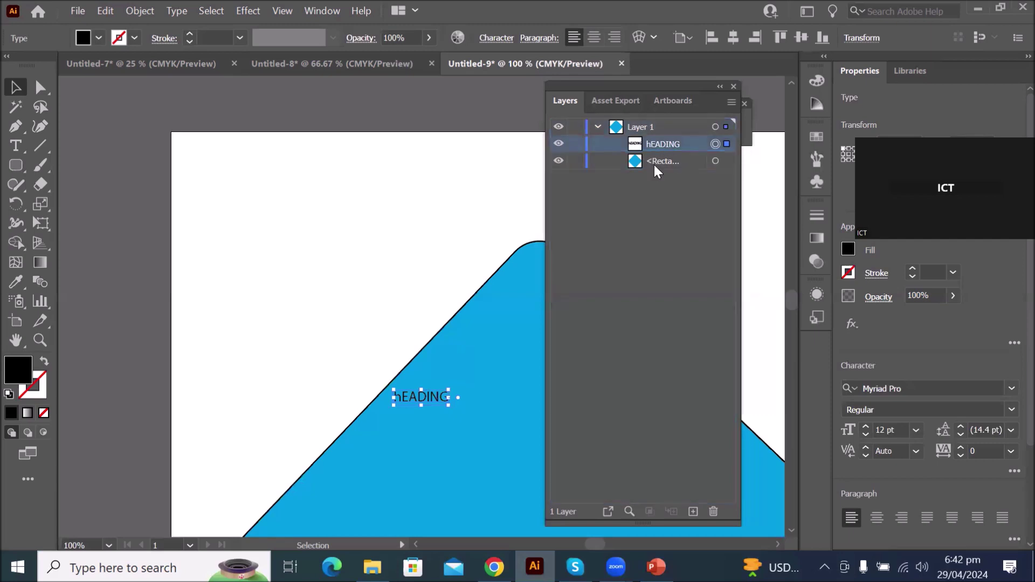
{"action": "key", "text": "ctrl+["}
{"action": "left_click_drag", "start_coordinate": [641, 89], "coordinate": [709, 112]}
{"action": "scroll", "coordinate": [453, 437], "scroll_direction": "up", "scroll_amount": 3}
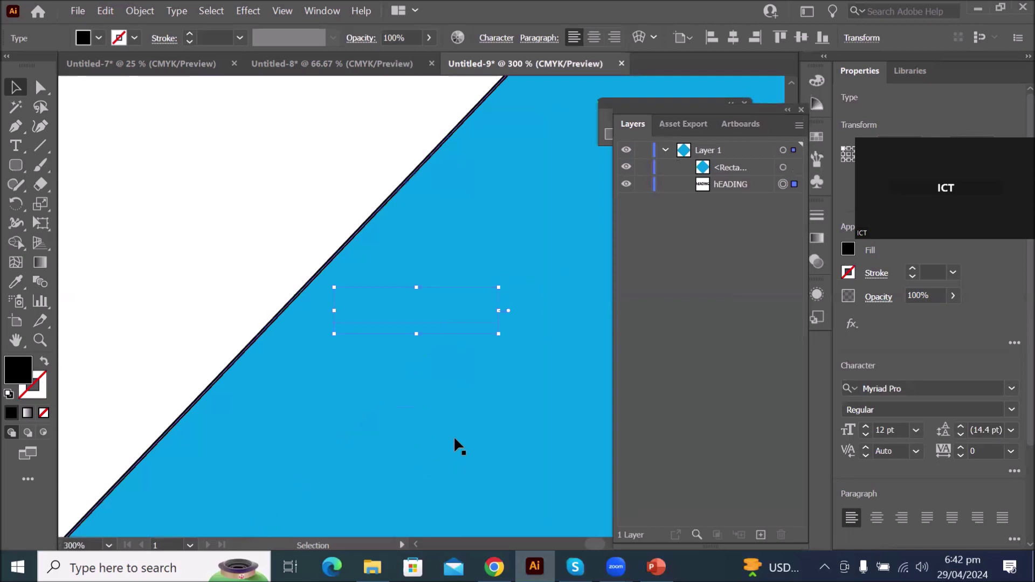
{"action": "left_click", "coordinate": [728, 184]}
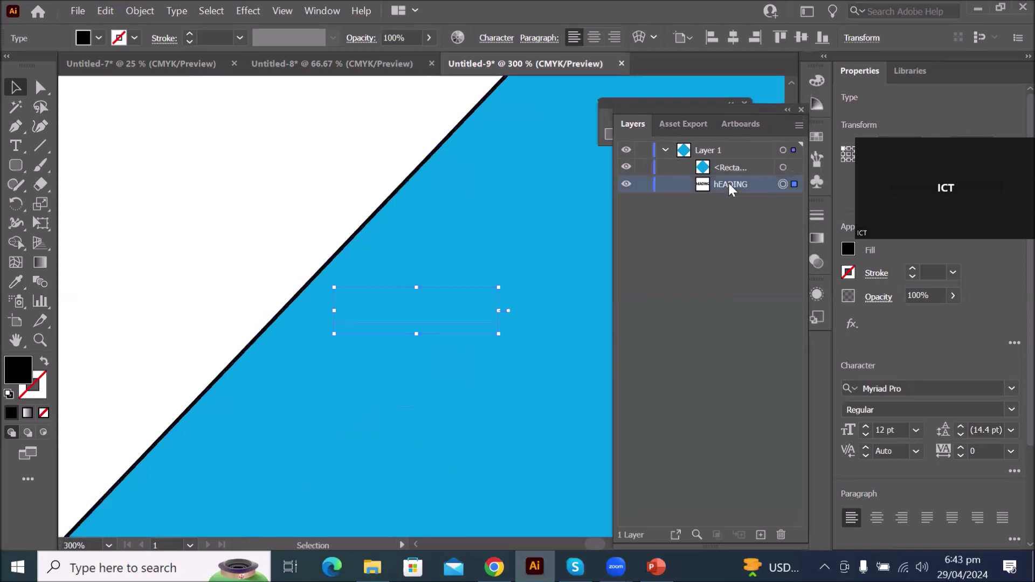
{"action": "mouse_move", "coordinate": [729, 180]}
{"action": "left_mouse_down"}
{"action": "mouse_move", "coordinate": [733, 160]}
{"action": "mouse_move", "coordinate": [742, 195]}
{"action": "mouse_move", "coordinate": [736, 169]}
{"action": "mouse_move", "coordinate": [745, 163]}
{"action": "mouse_move", "coordinate": [743, 171]}
{"action": "left_mouse_up"}
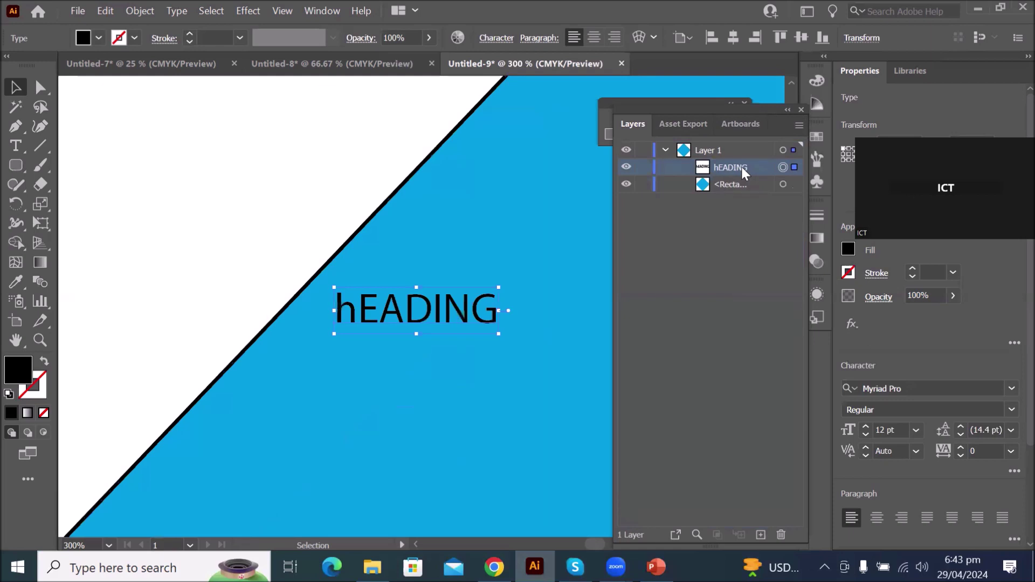
Enlarge the "hEADING" text to about 92 pt and place it across the diamond's upper-left edge
{"action": "scroll", "coordinate": [561, 240], "scroll_direction": "down", "scroll_amount": 4}
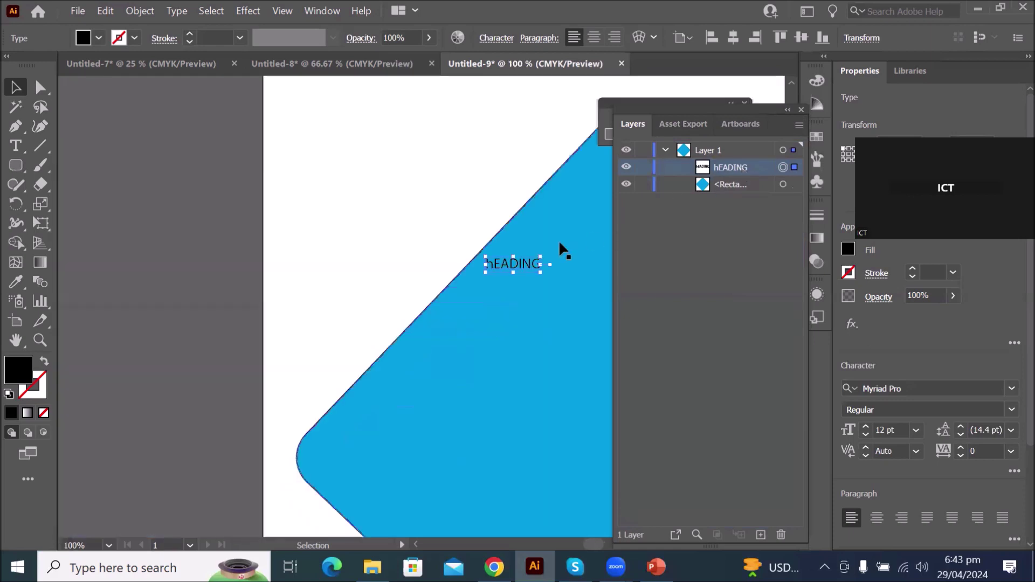
{"action": "left_click_drag", "start_coordinate": [510, 262], "coordinate": [313, 333]}
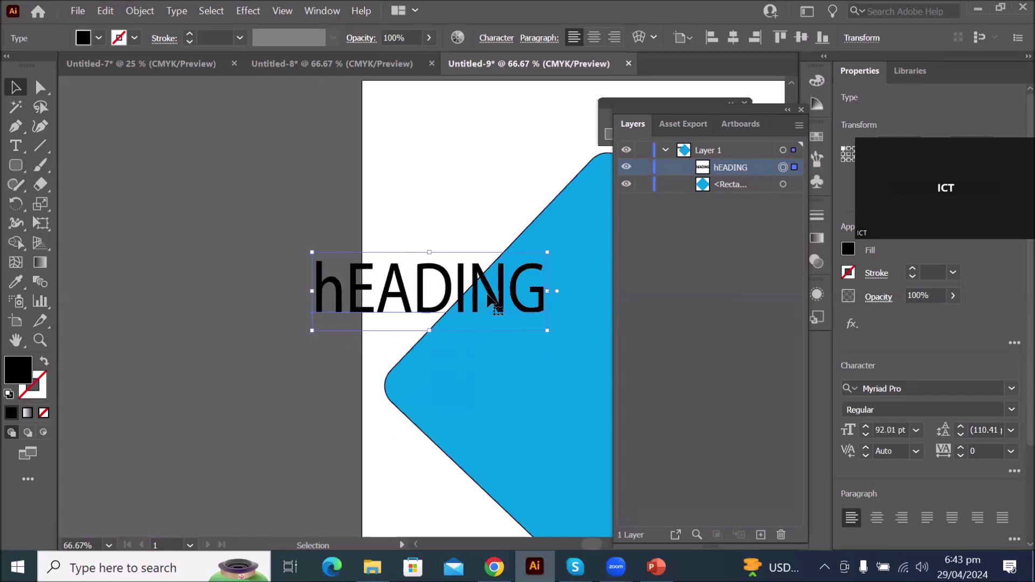
{"action": "left_click_drag", "start_coordinate": [492, 292], "coordinate": [556, 259]}
Arrange the enlarged "hEADING" text with Send to Back, and return it above the diamond with Bring to Front
{"action": "mouse_move", "coordinate": [718, 164]}
{"action": "left_mouse_down"}
{"action": "mouse_move", "coordinate": [719, 189]}
{"action": "mouse_move", "coordinate": [714, 159]}
{"action": "left_mouse_up"}
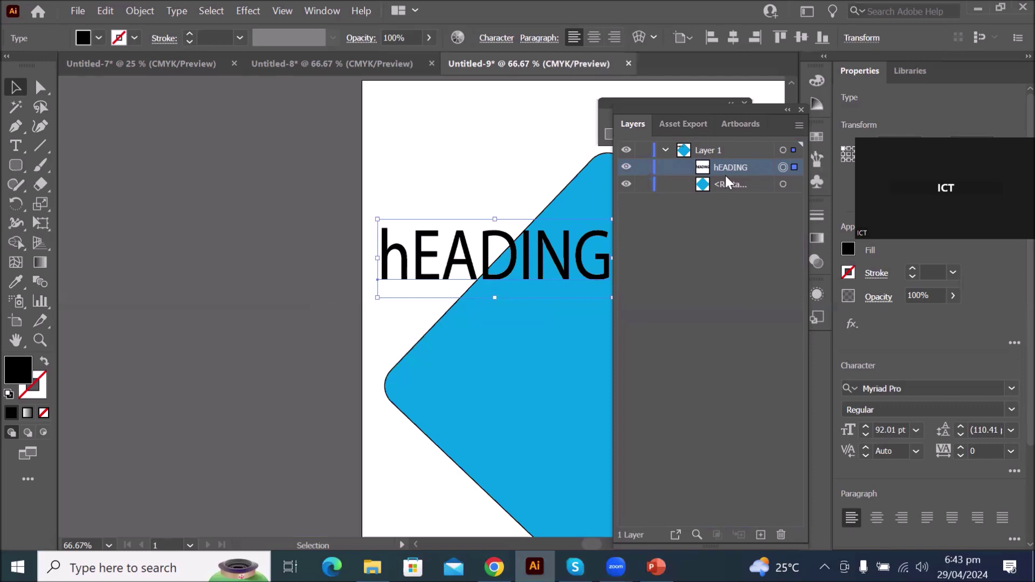
{"action": "left_click", "coordinate": [143, 11]}
{"action": "mouse_move", "coordinate": [227, 35]}
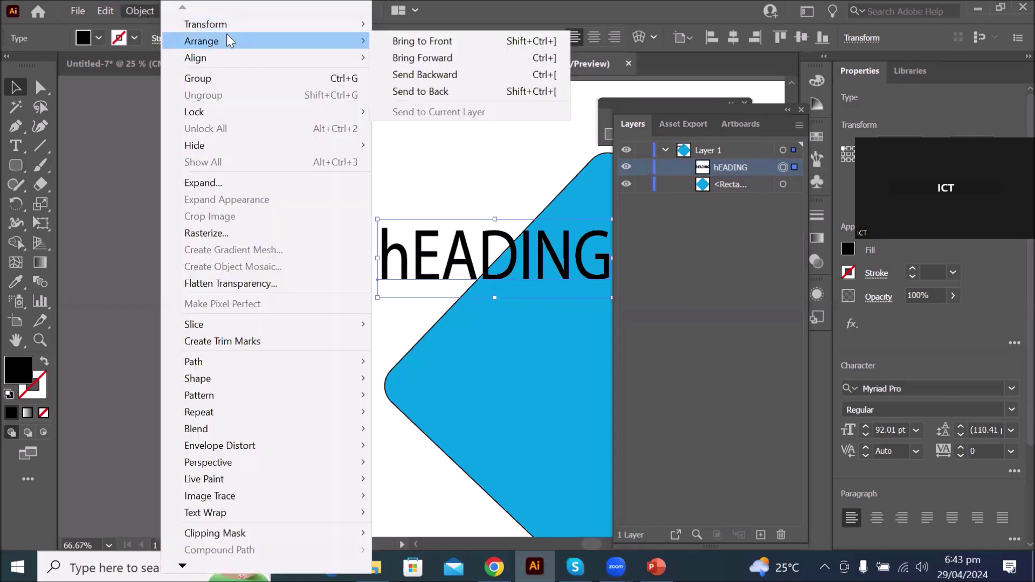
{"action": "left_click", "coordinate": [432, 93]}
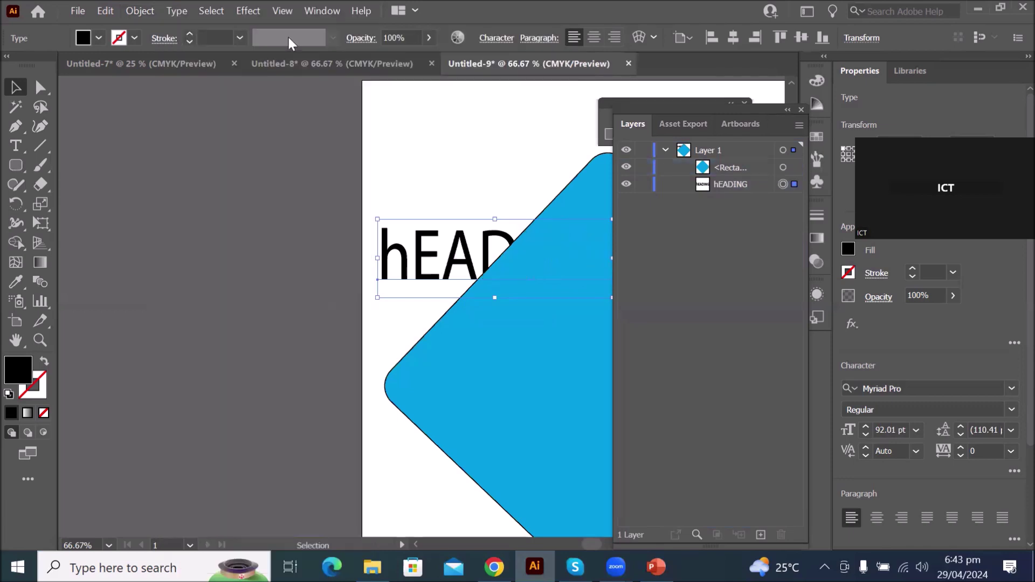
{"action": "left_click", "coordinate": [145, 9]}
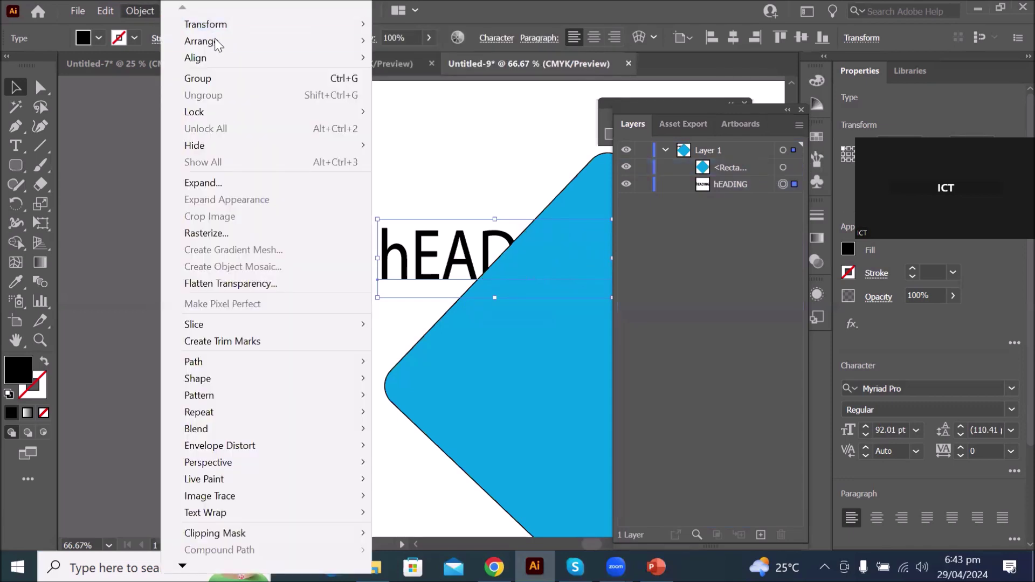
{"action": "mouse_move", "coordinate": [215, 41]}
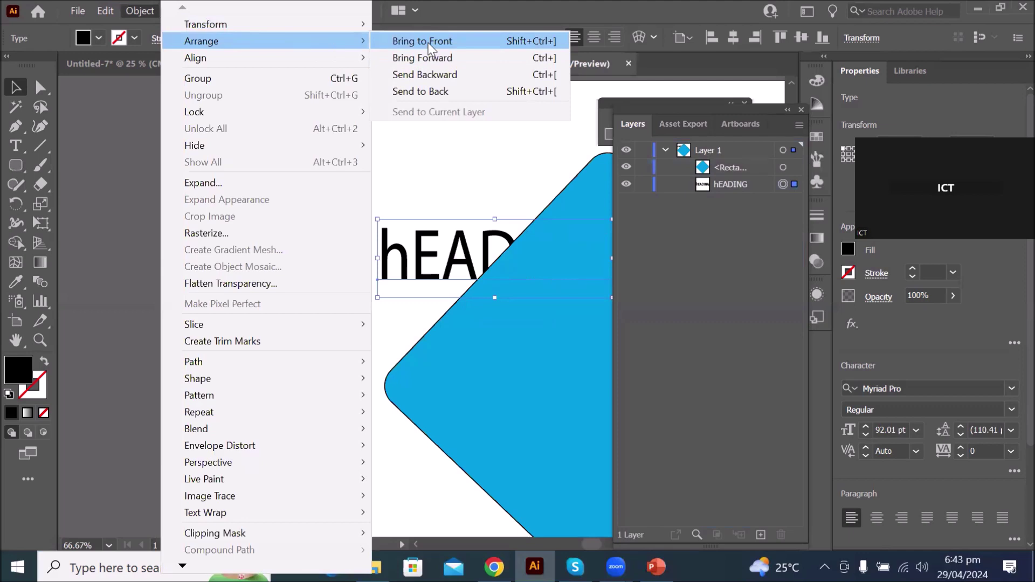
{"action": "left_click", "coordinate": [428, 43]}
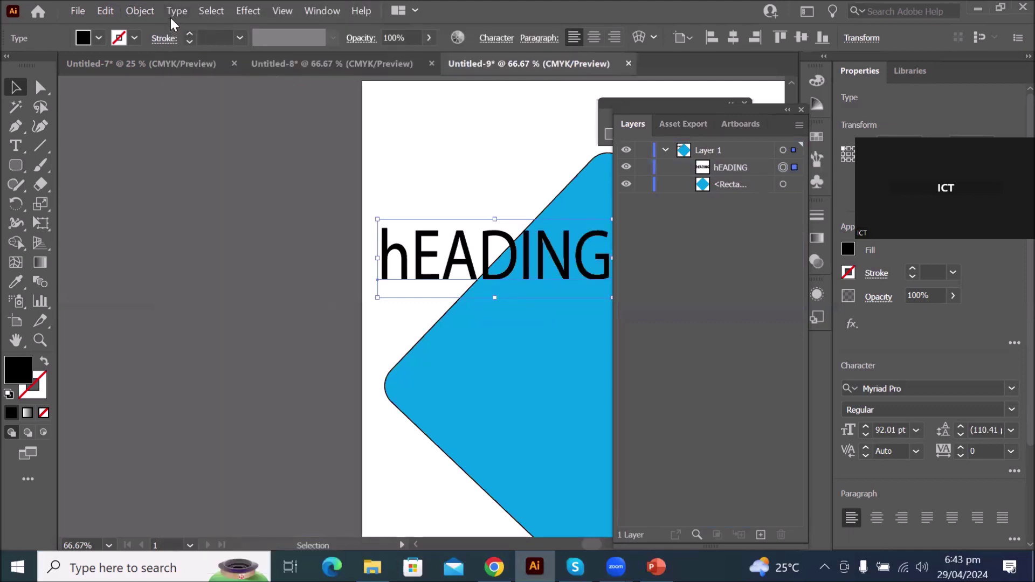
{"action": "mouse_move", "coordinate": [740, 165]}
{"action": "left_mouse_down"}
{"action": "mouse_move", "coordinate": [742, 193]}
{"action": "mouse_move", "coordinate": [736, 159]}
{"action": "left_mouse_up"}
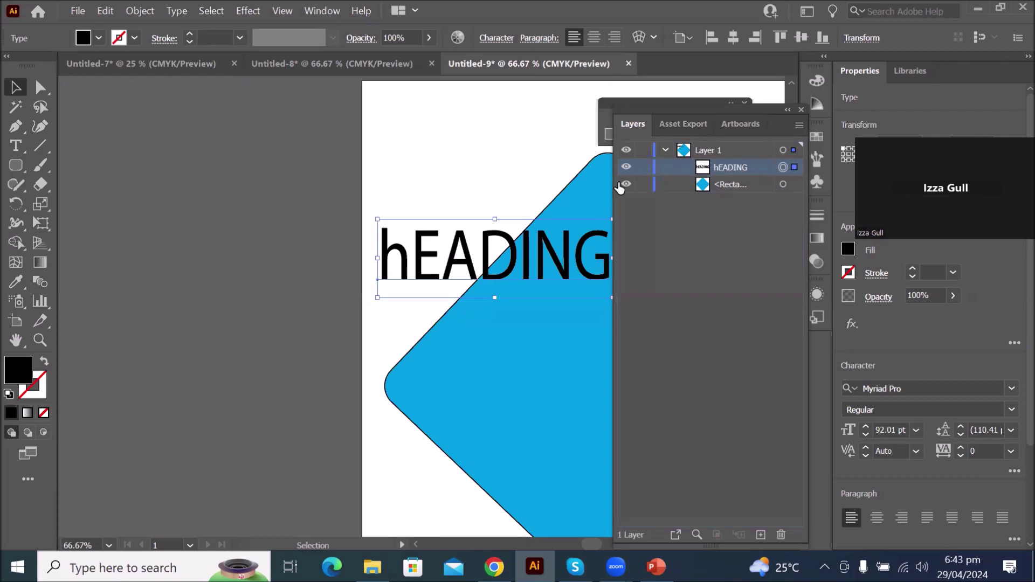
Delete both the "hEADING" text and the blue diamond to clear the artboard
{"action": "scroll", "coordinate": [512, 206], "scroll_direction": "down", "scroll_amount": 2}
{"action": "scroll", "coordinate": [511, 206], "scroll_direction": "down", "scroll_amount": 1}
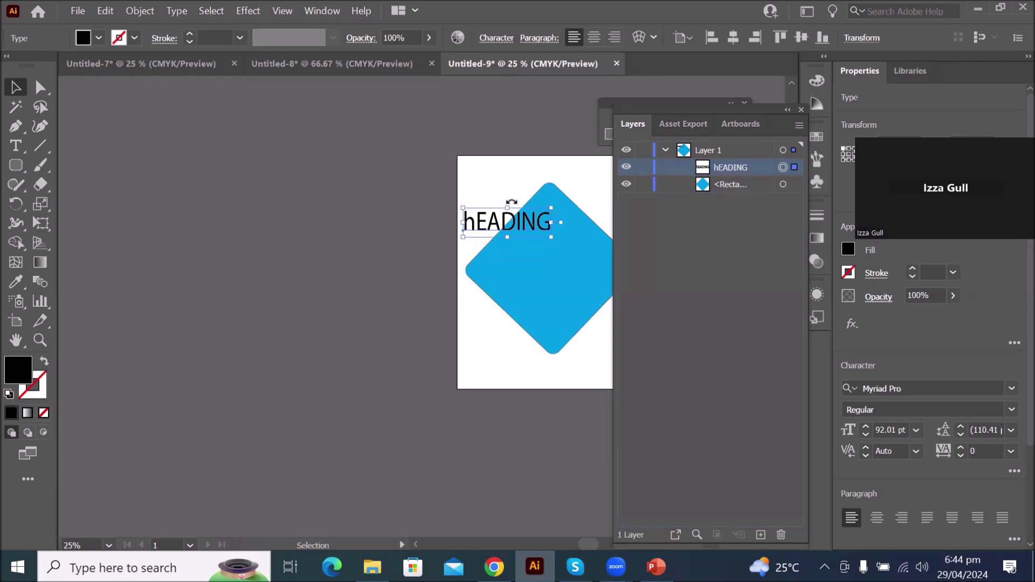
{"action": "scroll", "coordinate": [524, 244], "scroll_direction": "down", "scroll_amount": 1}
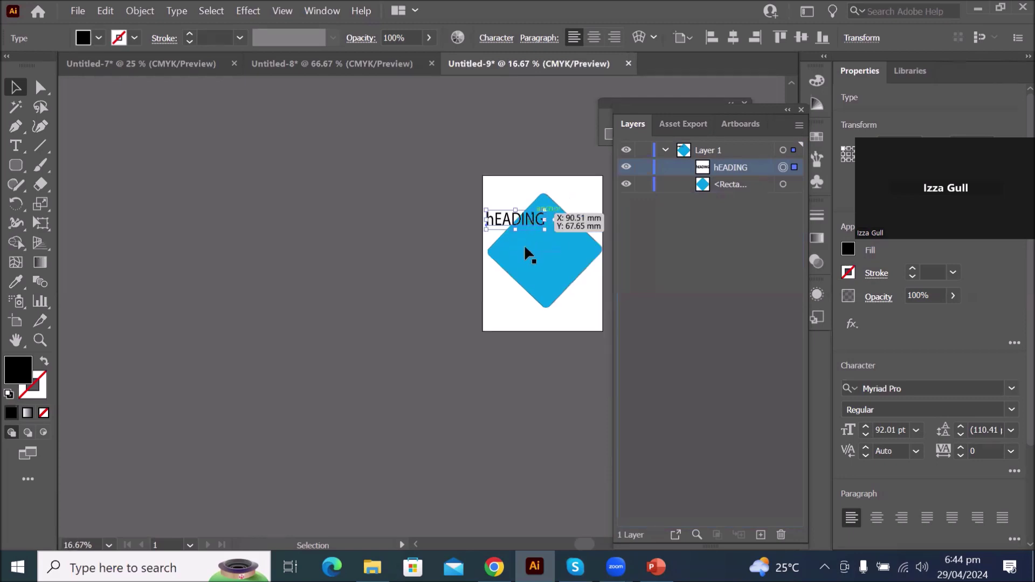
{"action": "left_click", "coordinate": [510, 297]}
{"action": "key", "text": "h"}
{"action": "left_click_drag", "start_coordinate": [540, 272], "coordinate": [341, 322]}
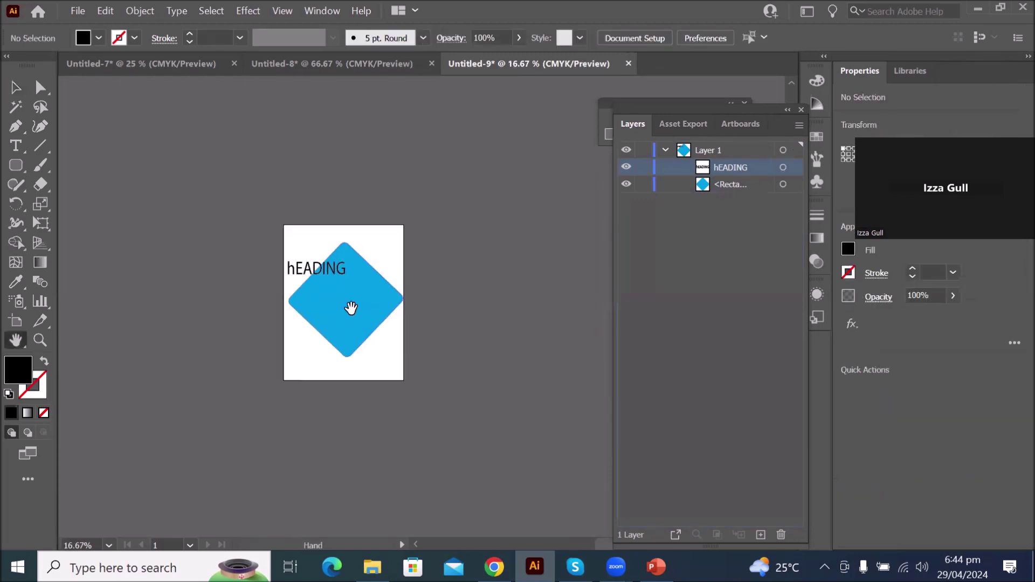
{"action": "scroll", "coordinate": [380, 273], "scroll_direction": "up", "scroll_amount": 2}
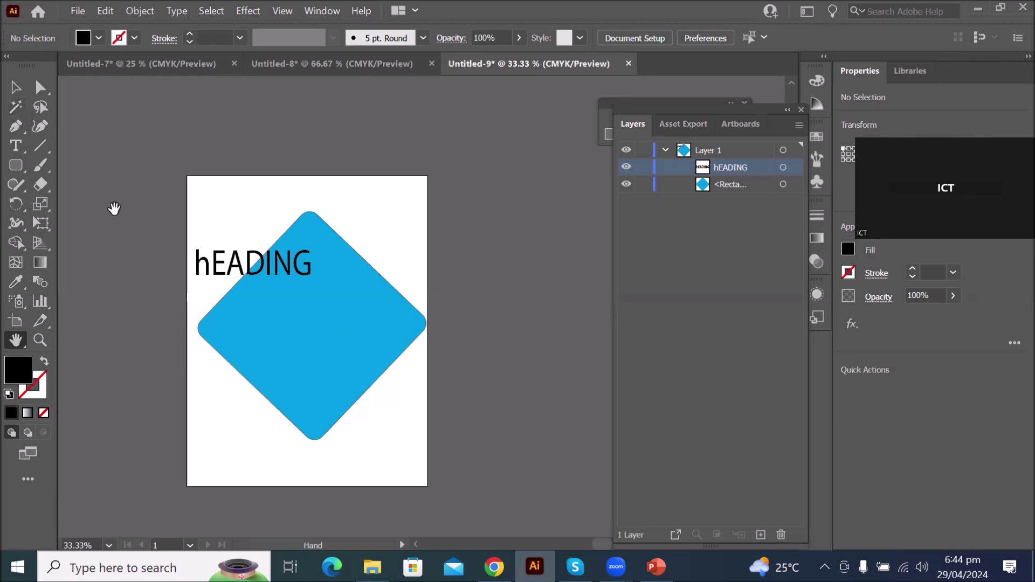
{"action": "key", "text": "v"}
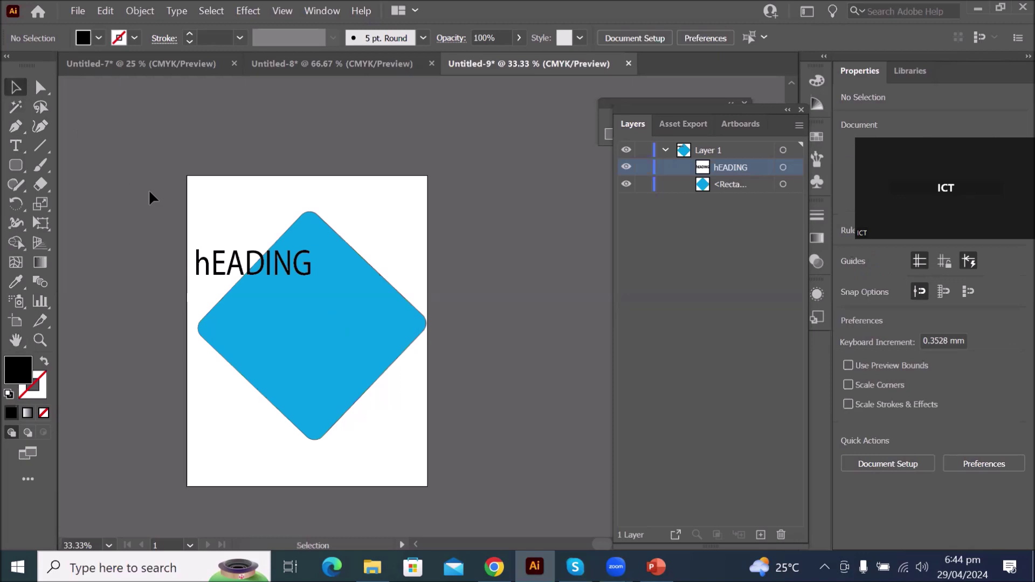
{"action": "key", "text": "ctrl+a"}
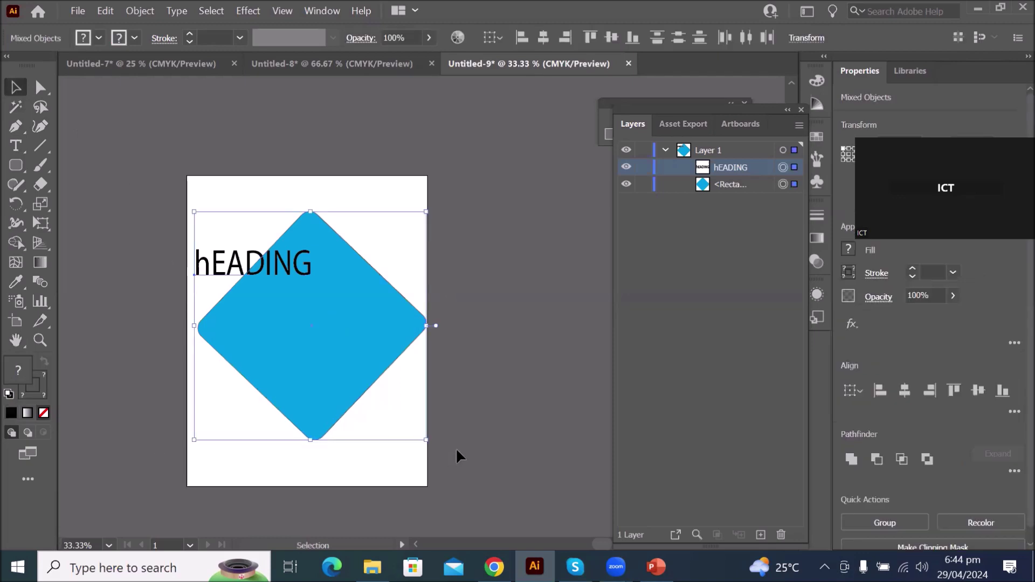
{"action": "key", "text": "Delete"}
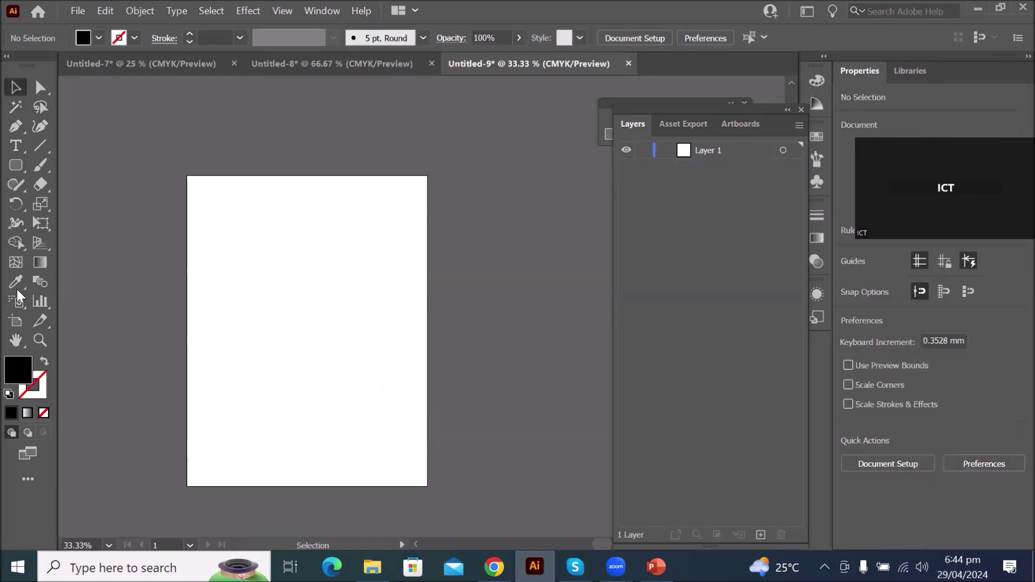
Add the point text "Ideas Logo" in the lower-left part of the empty artboard
{"action": "left_click", "coordinate": [16, 146]}
{"action": "left_click", "coordinate": [233, 406]}
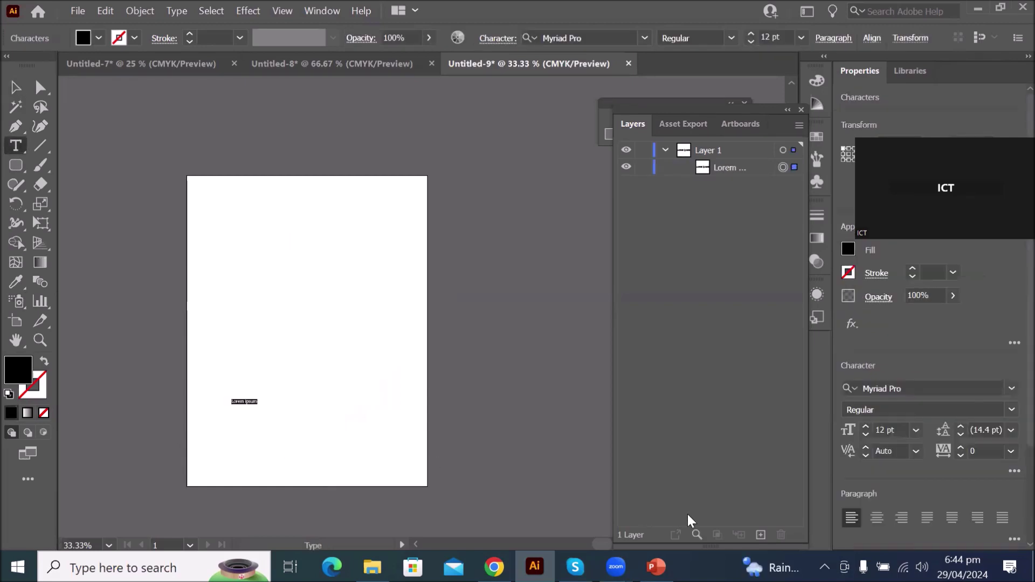
{"action": "type", "text": "iDEAS"}
{"action": "scroll", "coordinate": [237, 424], "scroll_direction": "up", "scroll_amount": 5}
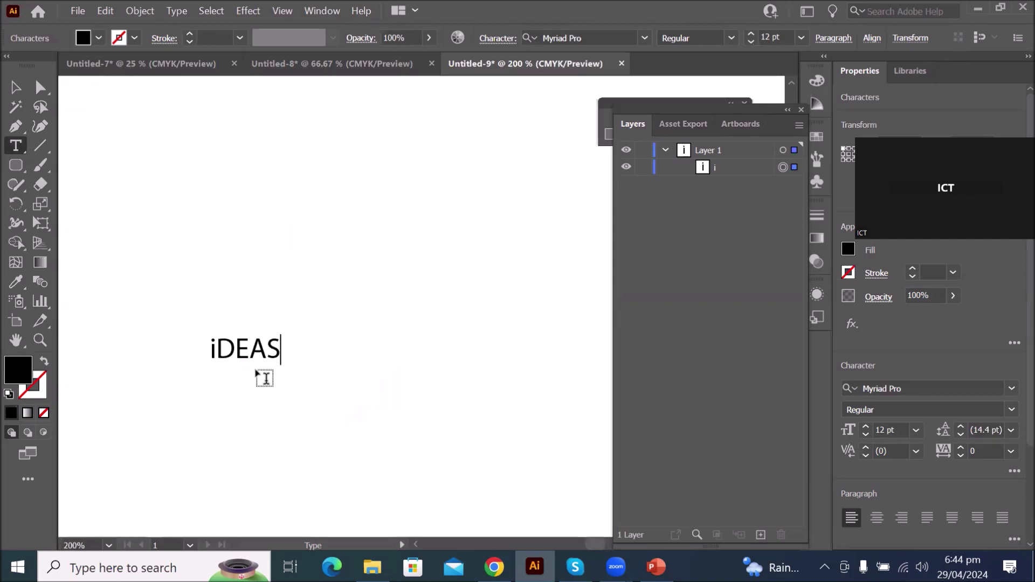
{"action": "double_click", "coordinate": [246, 351]}
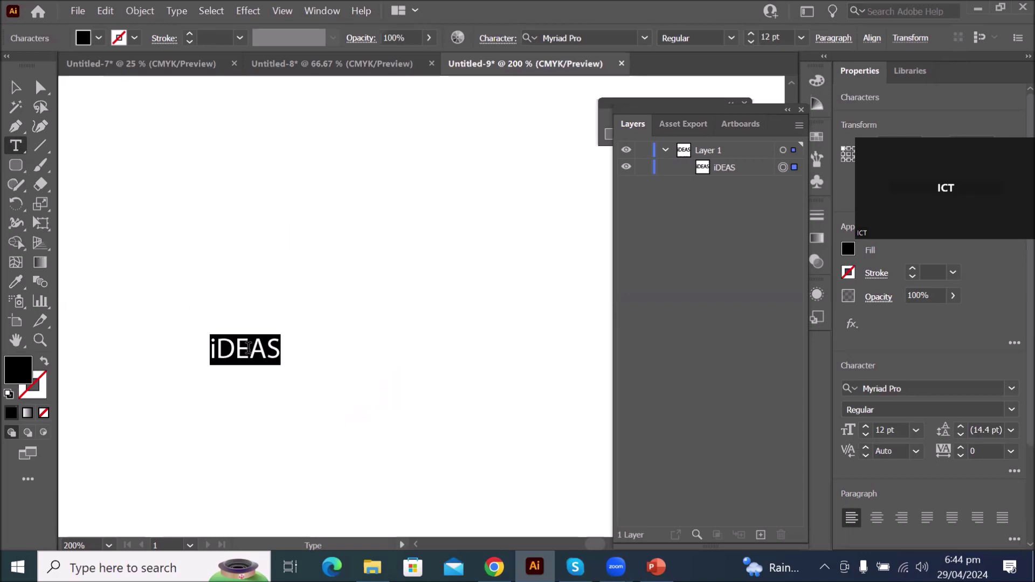
{"action": "type", "text": "i"}
{"action": "key", "text": "BackSpace"}
{"action": "type", "text": "Ideas Logo"}
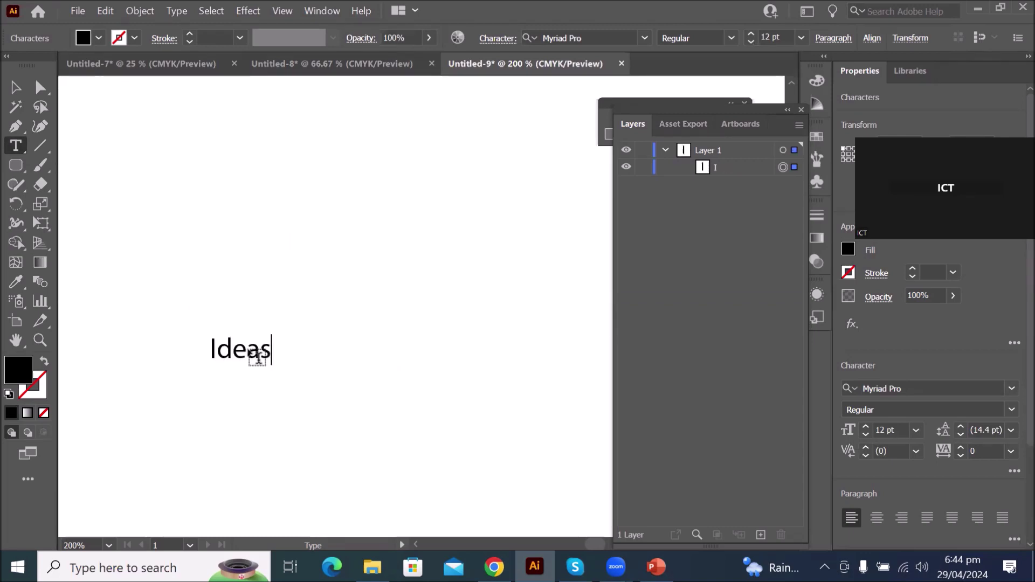
Scale the "Ideas Logo" text up to about 39 pt
{"action": "scroll", "coordinate": [356, 311], "scroll_direction": "down", "scroll_amount": 3}
{"action": "scroll", "coordinate": [363, 316], "scroll_direction": "down", "scroll_amount": 1}
{"action": "scroll", "coordinate": [397, 282], "scroll_direction": "up", "scroll_amount": 2}
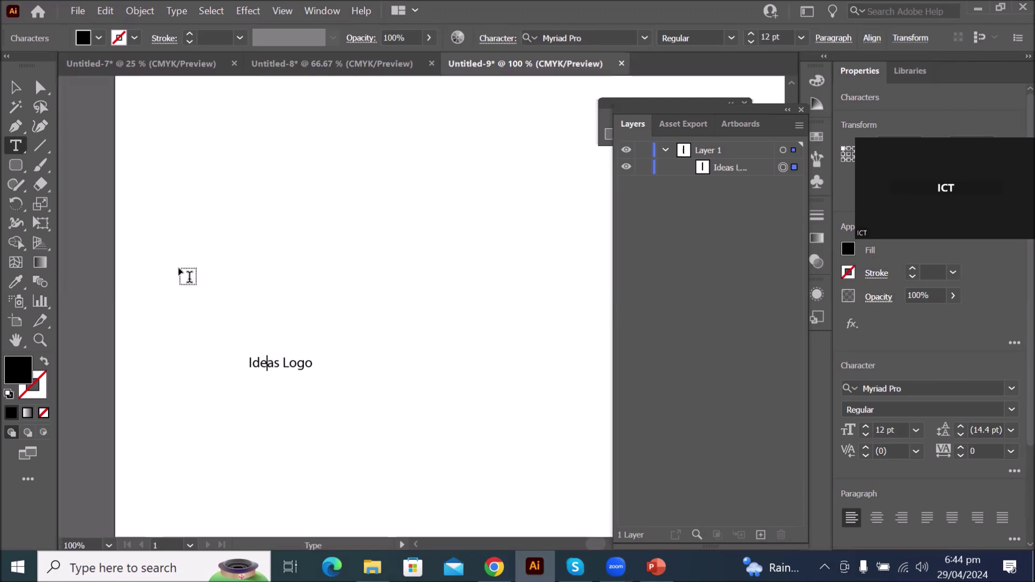
{"action": "left_click", "coordinate": [16, 87]}
{"action": "left_click", "coordinate": [317, 358]}
{"action": "left_click_drag", "start_coordinate": [632, 253], "coordinate": [513, 366]}
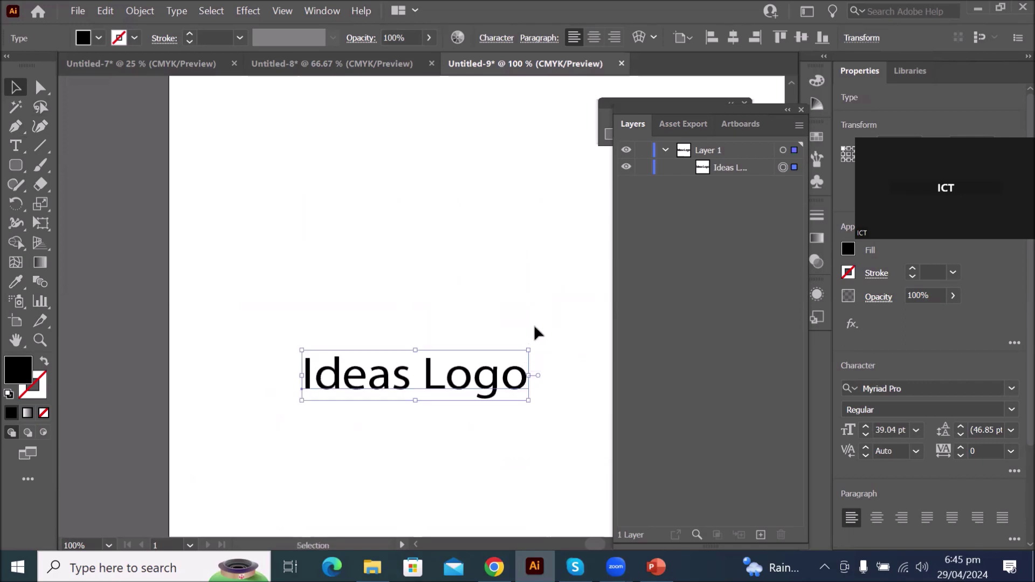
{"action": "scroll", "coordinate": [534, 325], "scroll_direction": "down", "scroll_amount": 2, "text": "alt"}
{"action": "left_click", "coordinate": [570, 287]}
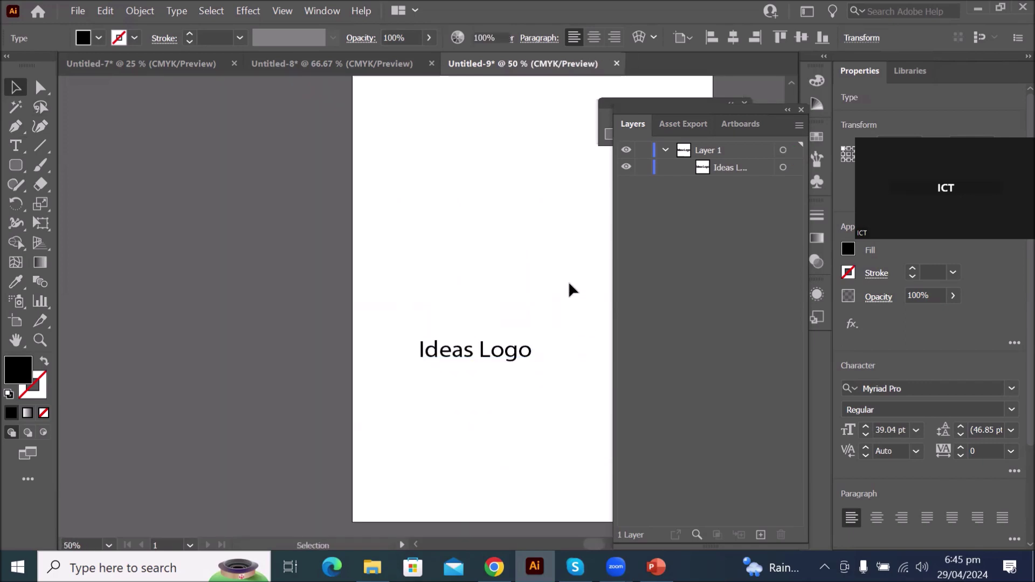
{"action": "key", "text": "space"}
{"action": "left_click_drag", "start_coordinate": [569, 287], "coordinate": [400, 320]}
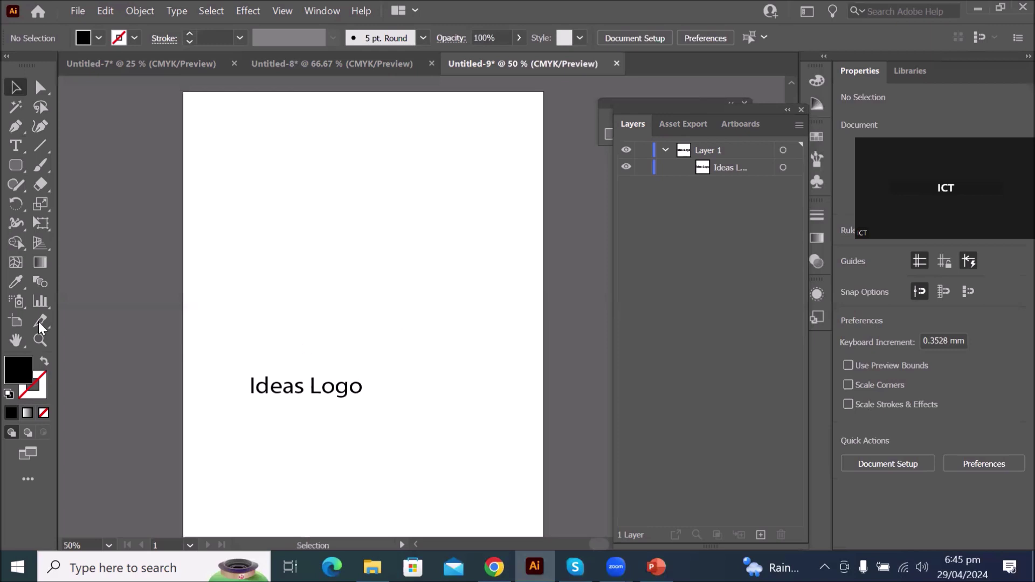
{"action": "left_click", "coordinate": [15, 164]}
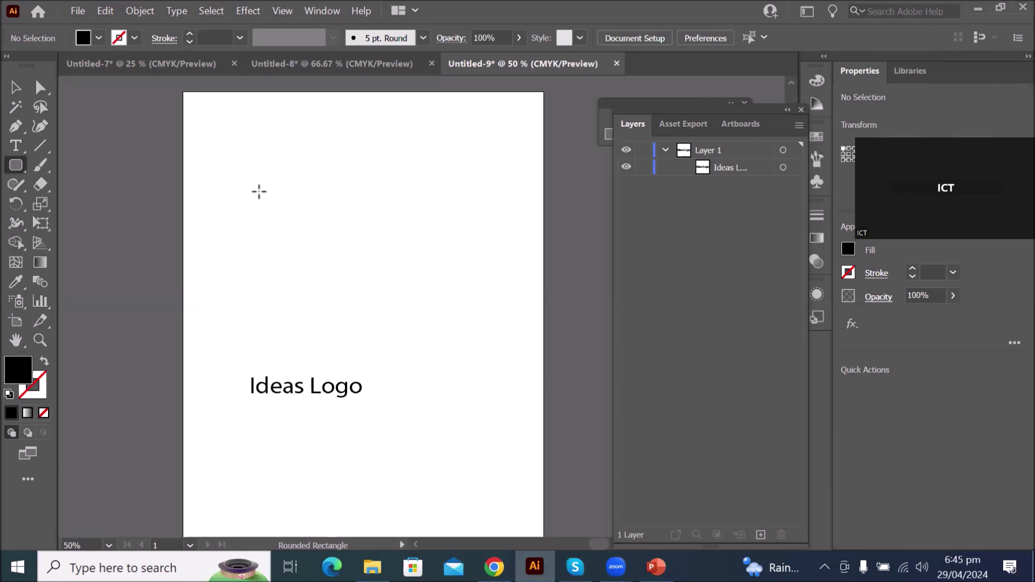
{"action": "left_click_drag", "start_coordinate": [259, 192], "coordinate": [348, 263]}
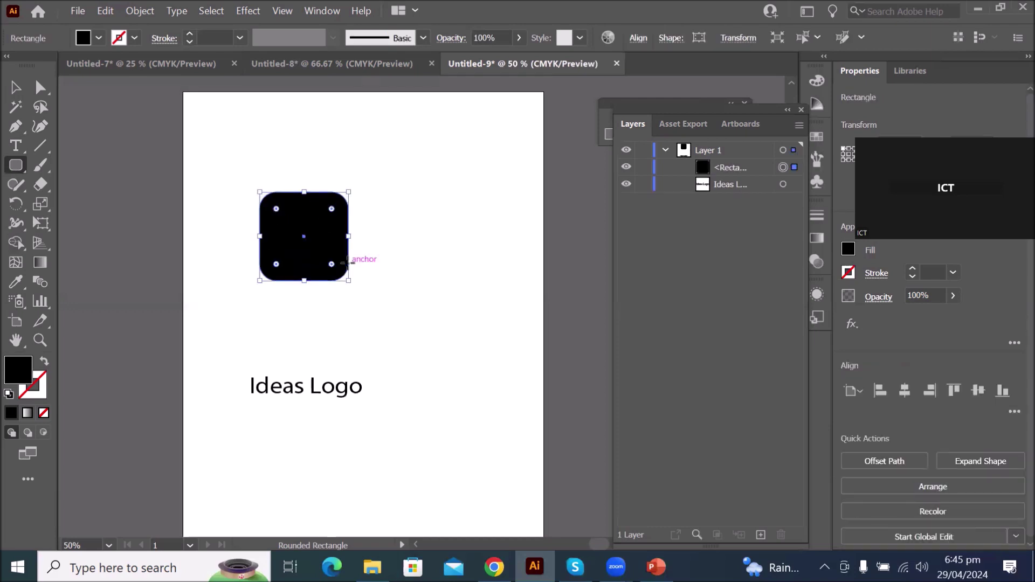
{"action": "key", "text": "Delete"}
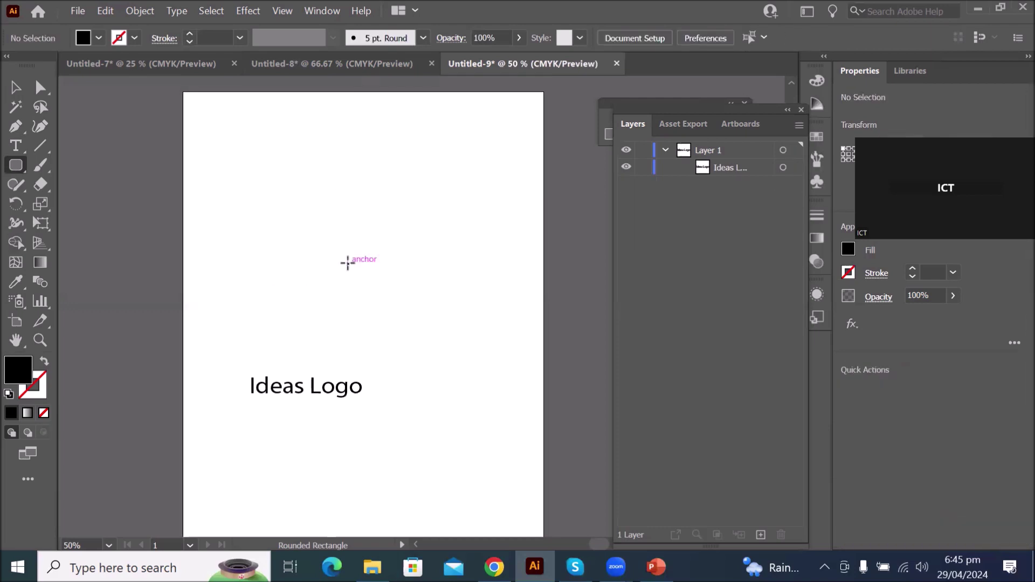
Draw a black square with the Rectangle tool in the upper part of the artboard, above the "Ideas Logo" text
{"action": "left_click", "coordinate": [14, 163]}
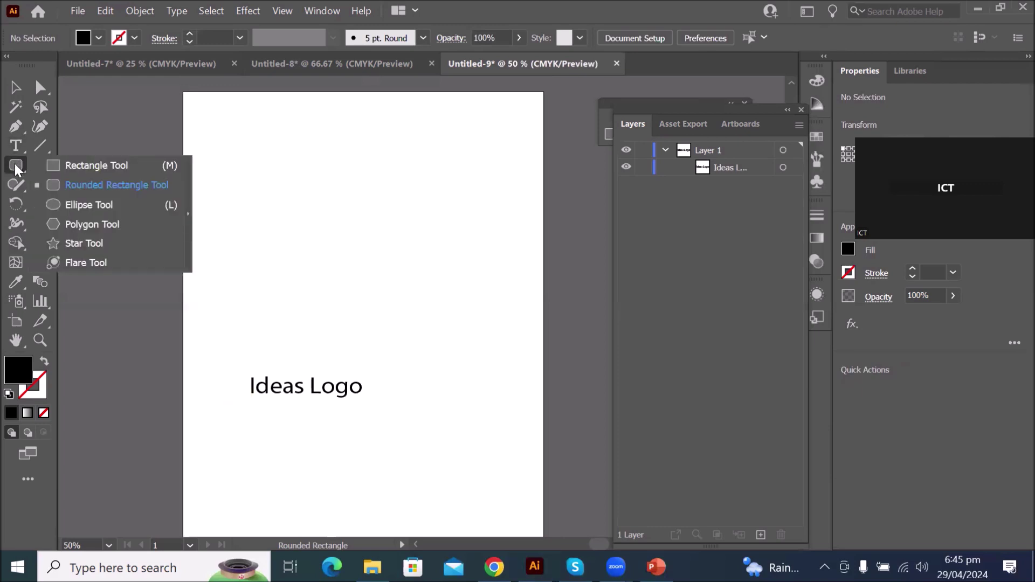
{"action": "left_click", "coordinate": [79, 165]}
{"action": "left_click_drag", "start_coordinate": [246, 186], "coordinate": [315, 254]}
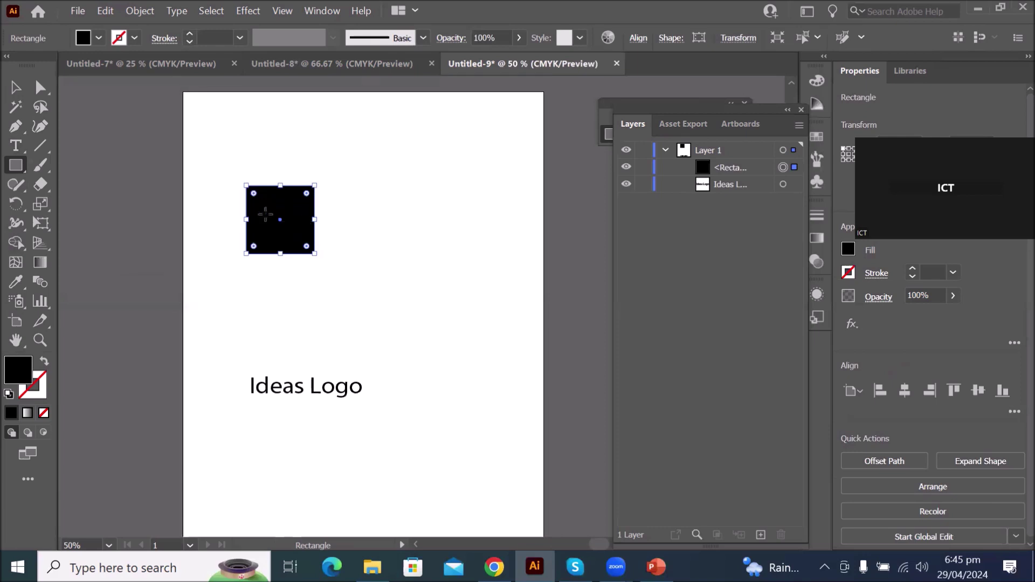
Round only the square's upper-right and lower-left corners to a radius of about 12 mm, and deselect it
{"action": "left_click", "coordinate": [15, 95]}
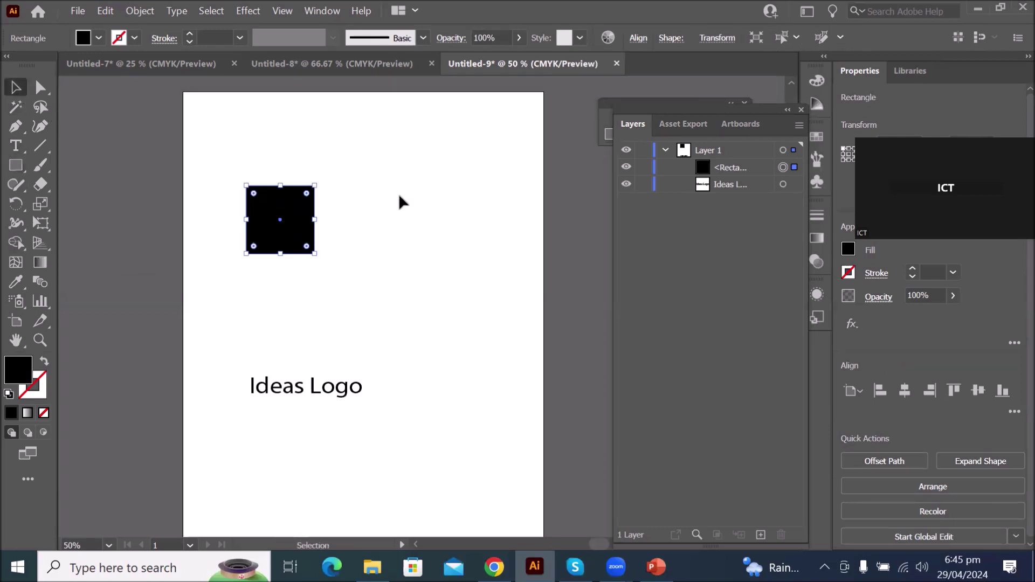
{"action": "scroll", "coordinate": [372, 188], "scroll_direction": "up", "scroll_amount": 1}
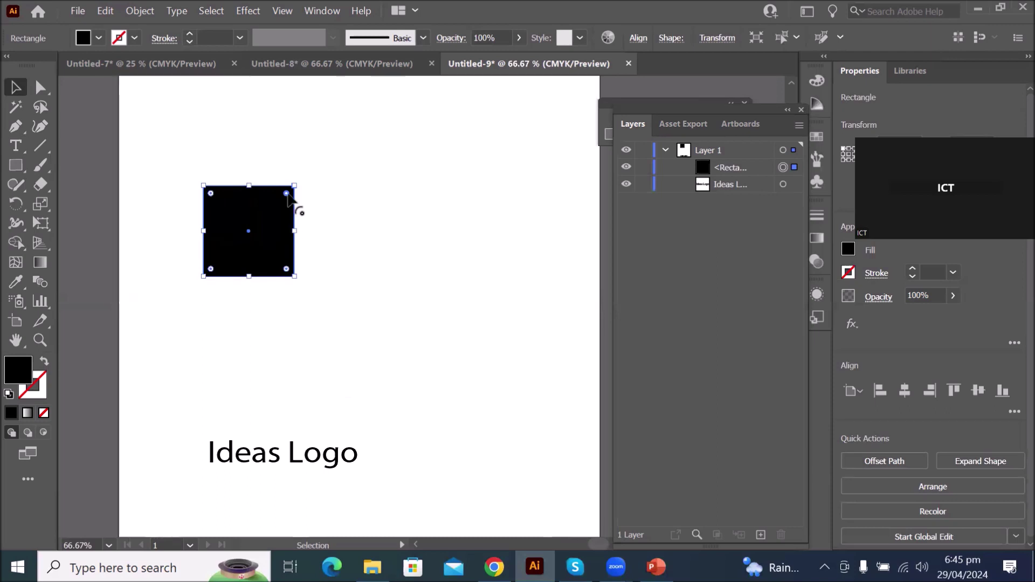
{"action": "left_click_drag", "start_coordinate": [287, 195], "coordinate": [273, 222]}
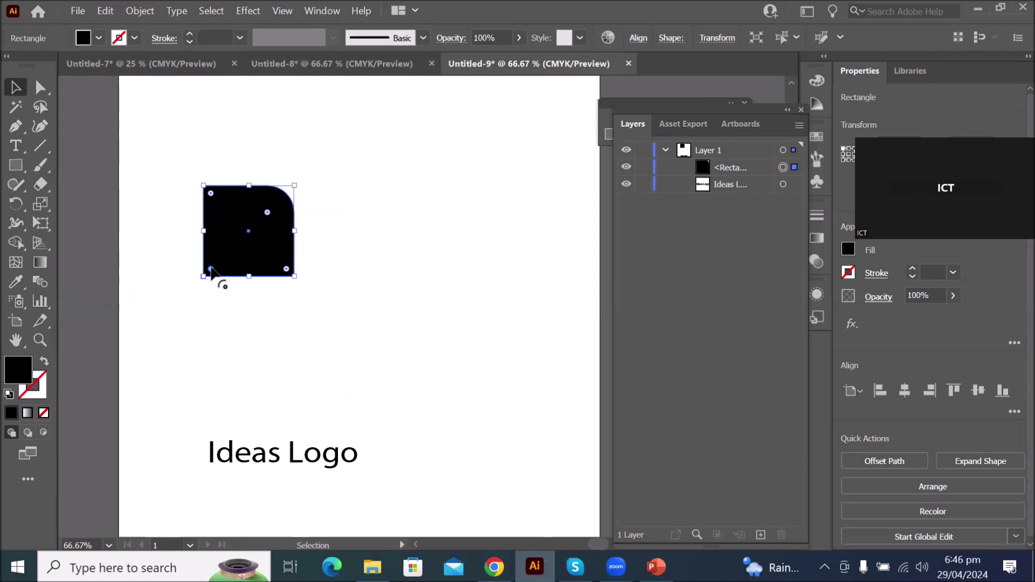
{"action": "left_click_drag", "start_coordinate": [211, 270], "coordinate": [239, 264]}
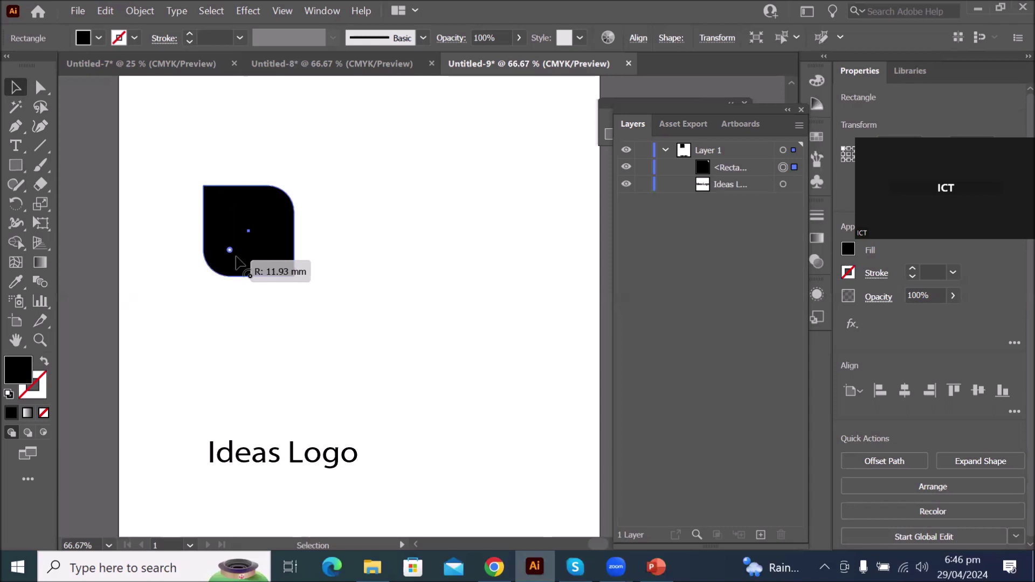
{"action": "left_click_drag", "start_coordinate": [236, 258], "coordinate": [235, 257]}
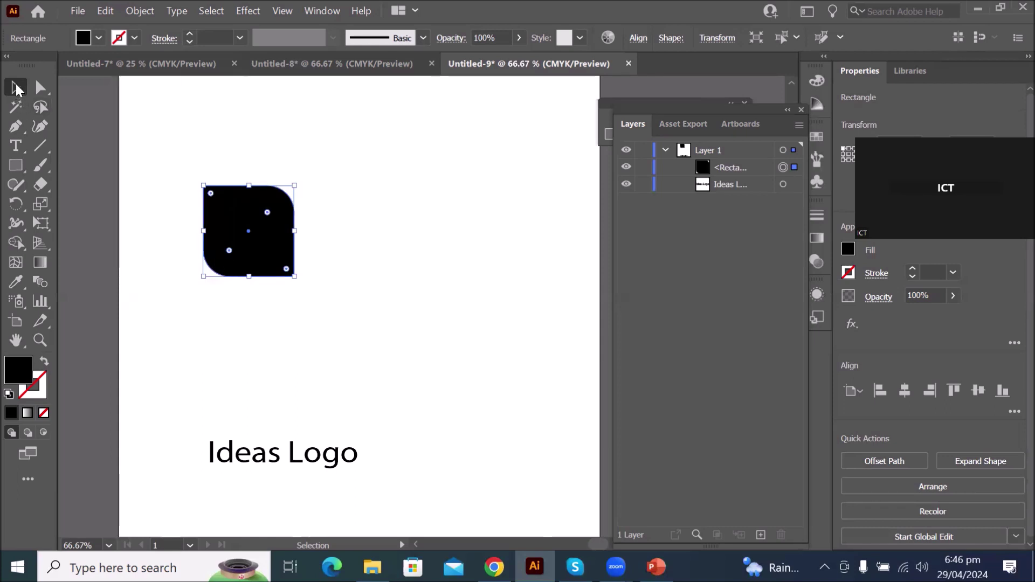
{"action": "left_click", "coordinate": [295, 376]}
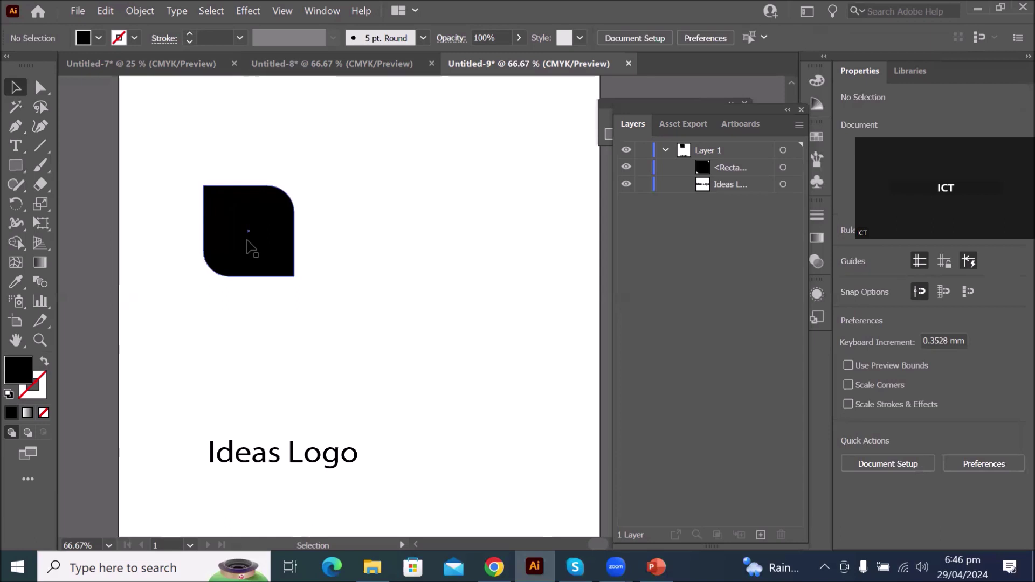
Duplicate the leaf shape to its right, mirror the copy horizontally, and place it beside the original with a narrow gap
{"action": "left_click_drag", "start_coordinate": [246, 241], "coordinate": [340, 246]}
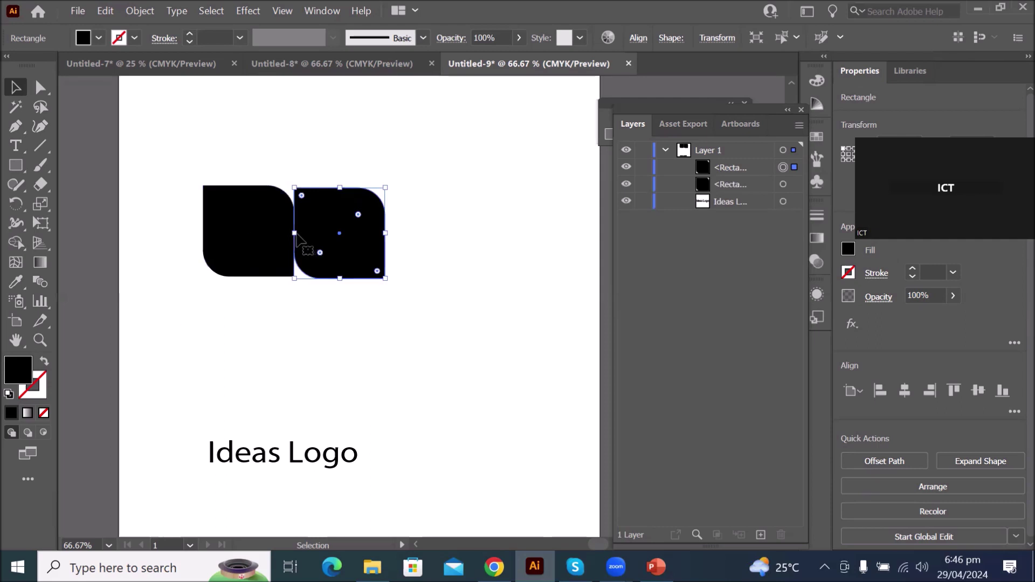
{"action": "left_click_drag", "start_coordinate": [296, 233], "coordinate": [474, 235]}
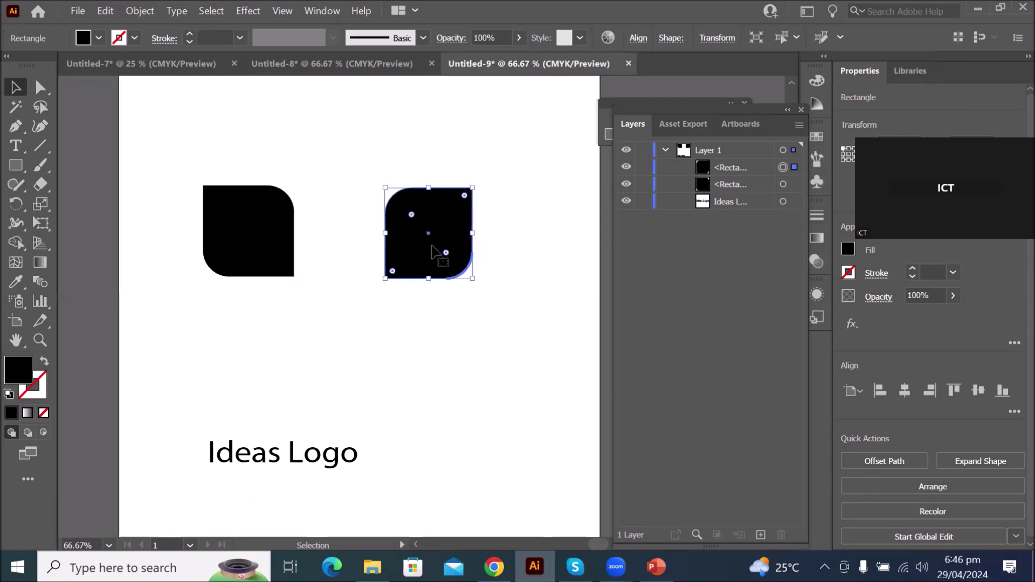
{"action": "left_click_drag", "start_coordinate": [410, 248], "coordinate": [328, 249]}
Add a vertically mirrored copy of the two leaf shapes directly below them to complete a four-petal mark
{"action": "left_click_drag", "start_coordinate": [171, 166], "coordinate": [305, 281]}
{"action": "left_click_drag", "start_coordinate": [323, 330], "coordinate": [323, 331]}
{"action": "left_click", "coordinate": [455, 364]}
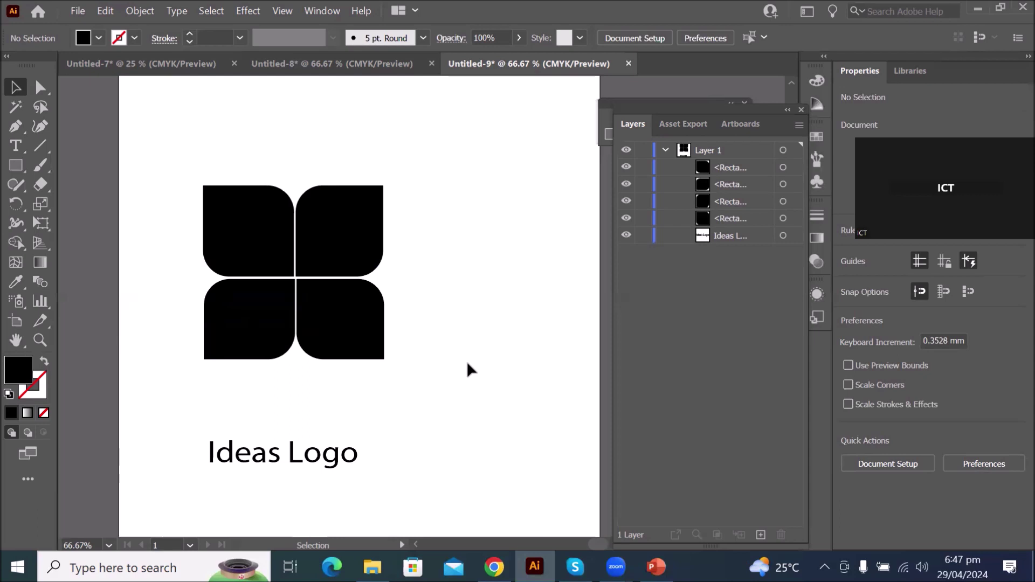
Select all four petals and move them off the artboard, beyond its upper-left corner
{"action": "left_click_drag", "start_coordinate": [184, 161], "coordinate": [428, 392]}
{"action": "scroll", "coordinate": [435, 383], "scroll_direction": "down", "scroll_amount": 2}
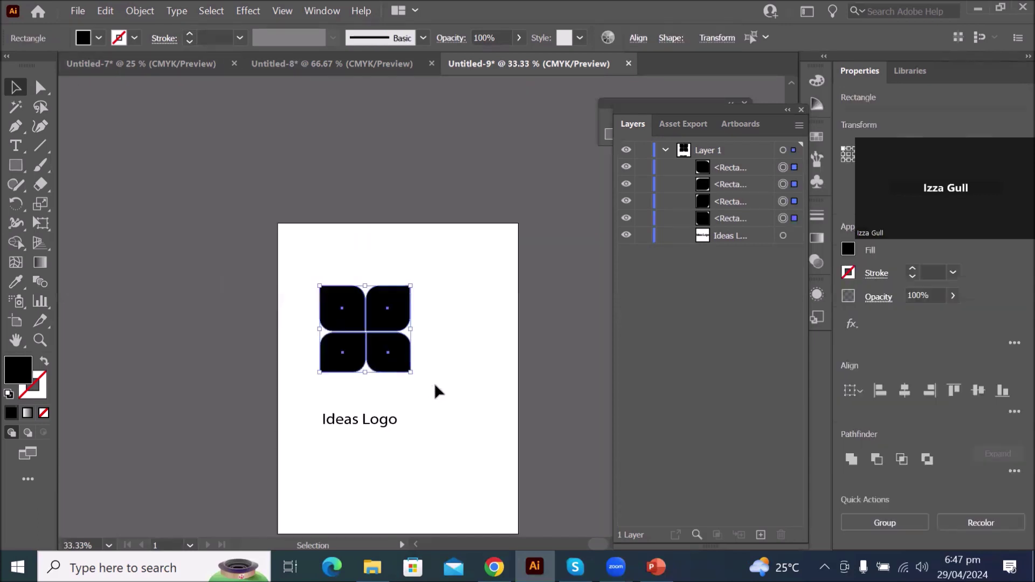
{"action": "left_click_drag", "start_coordinate": [362, 334], "coordinate": [226, 220]}
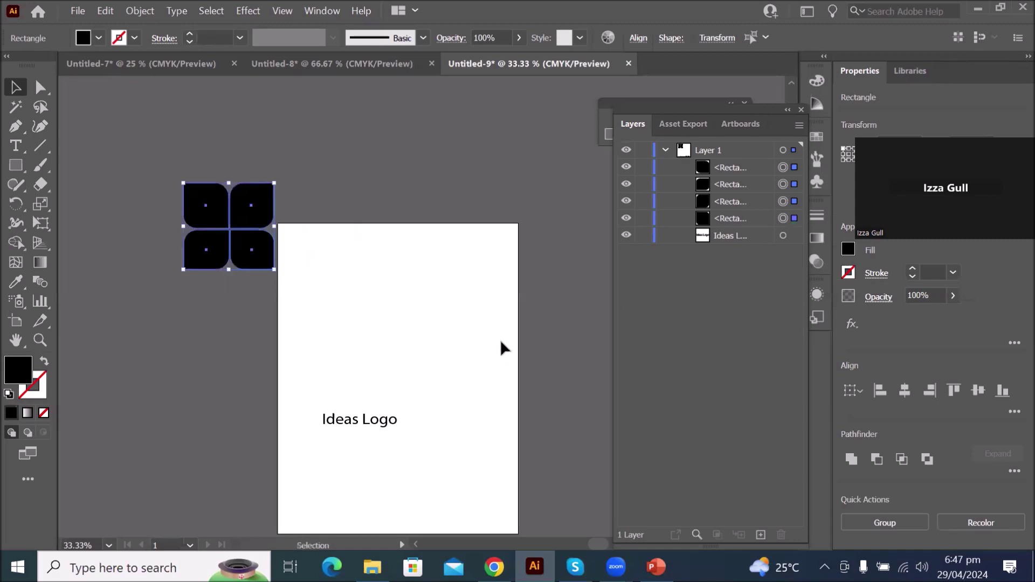
Draw a new black square about 38 mm wide on the artboard, above the "Ideas Logo" text
{"action": "scroll", "coordinate": [501, 340], "scroll_direction": "up", "scroll_amount": 1}
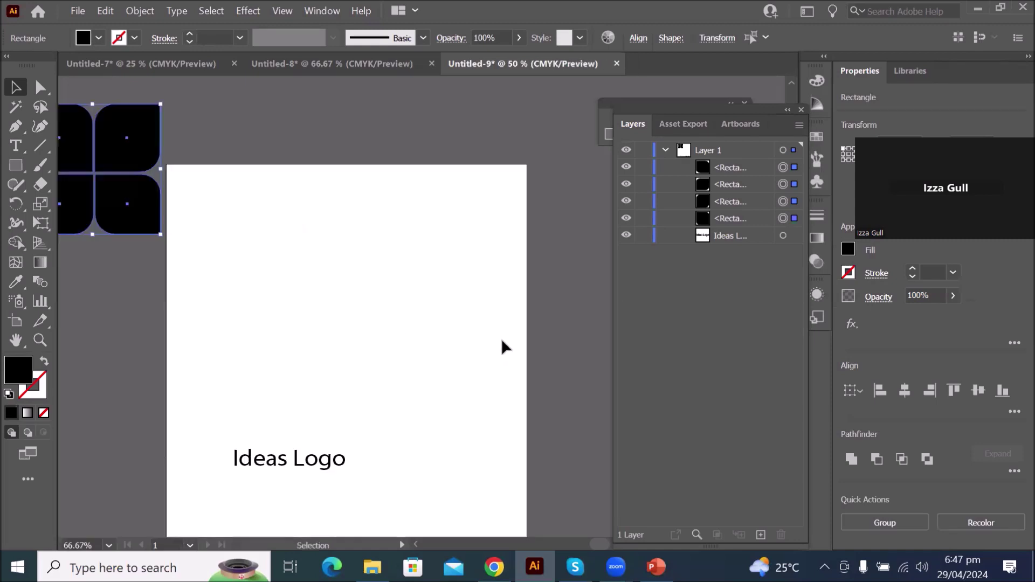
{"action": "left_click", "coordinate": [16, 166]}
{"action": "left_click_drag", "start_coordinate": [254, 247], "coordinate": [317, 307]}
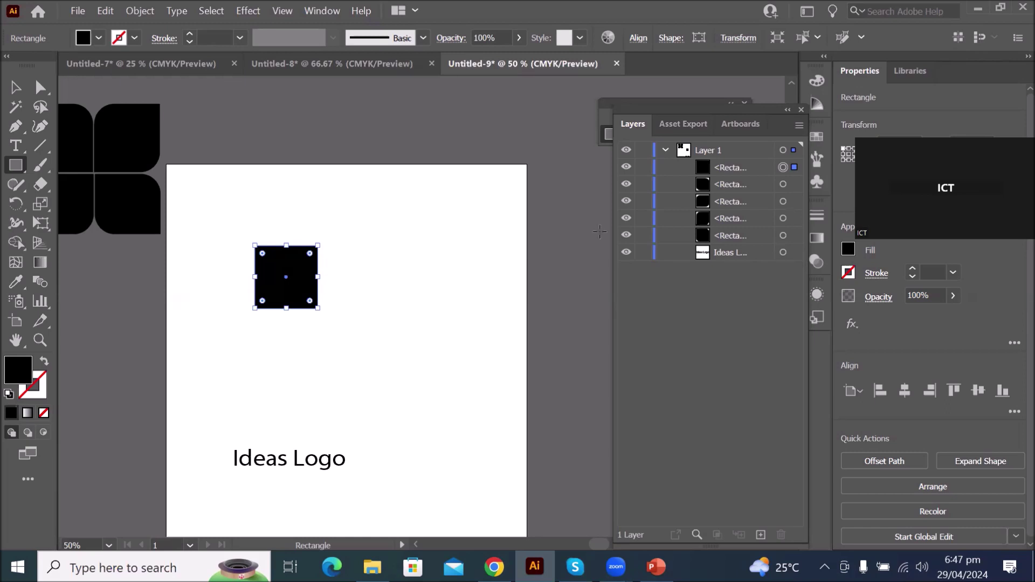
Detach the Properties panel so it floats beside the new square, and constrain the square's width and height proportions
{"action": "left_click_drag", "start_coordinate": [857, 71], "coordinate": [455, 102]}
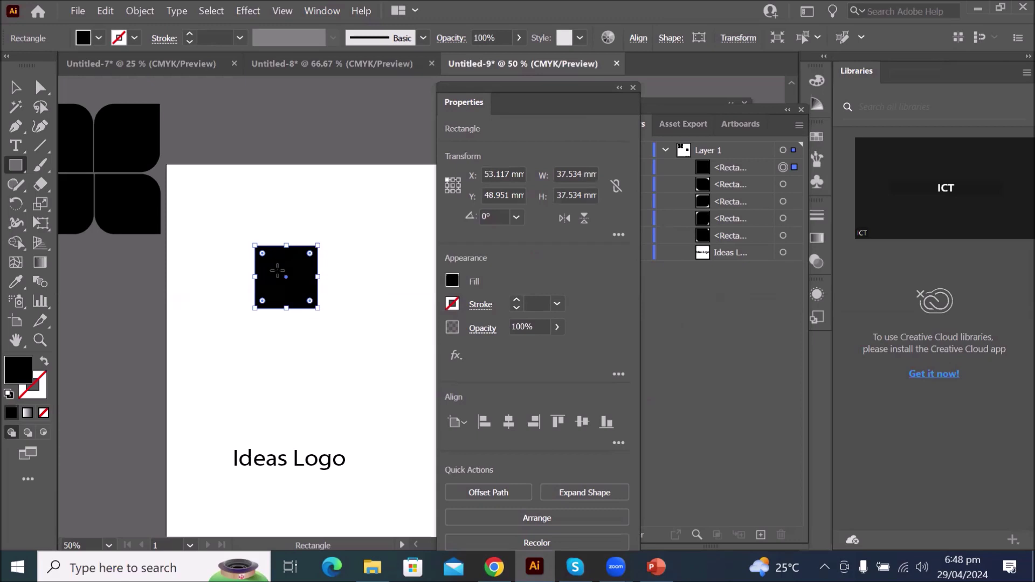
{"action": "left_click", "coordinate": [576, 174]}
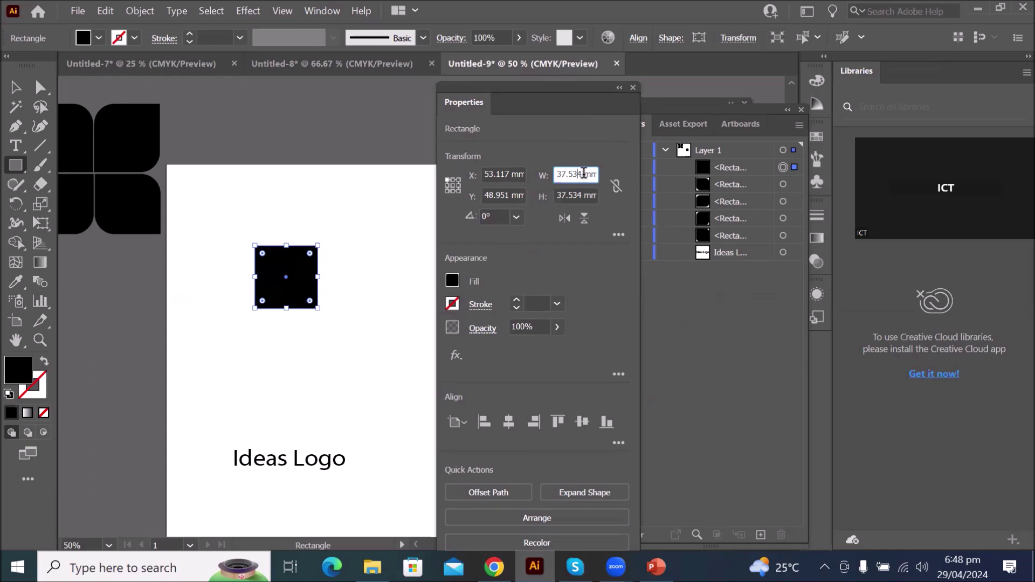
{"action": "left_click_drag", "start_coordinate": [583, 174], "coordinate": [561, 176]}
{"action": "type", "text": "4"}
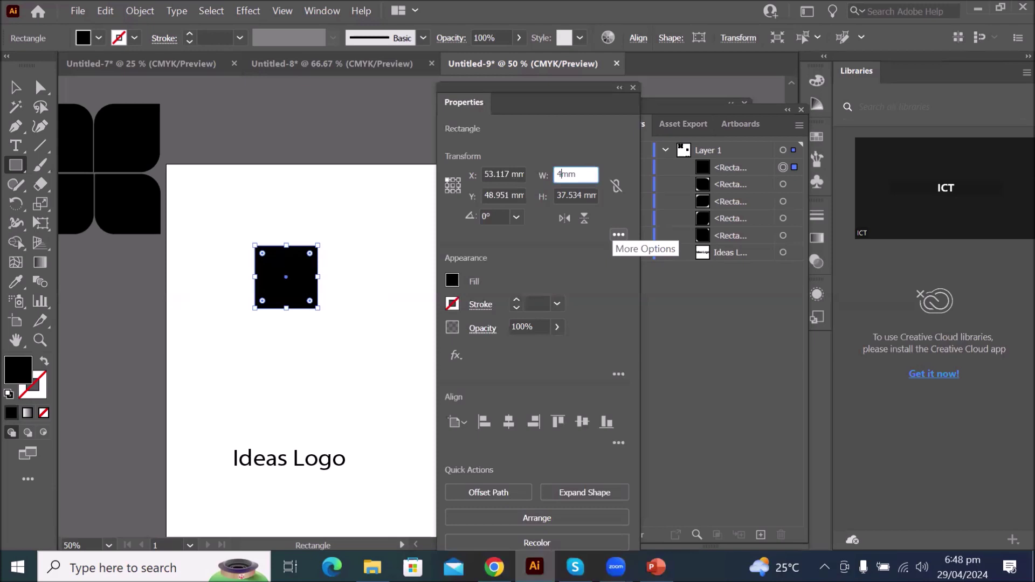
{"action": "left_click", "coordinate": [595, 205]}
{"action": "double_click", "coordinate": [576, 172]}
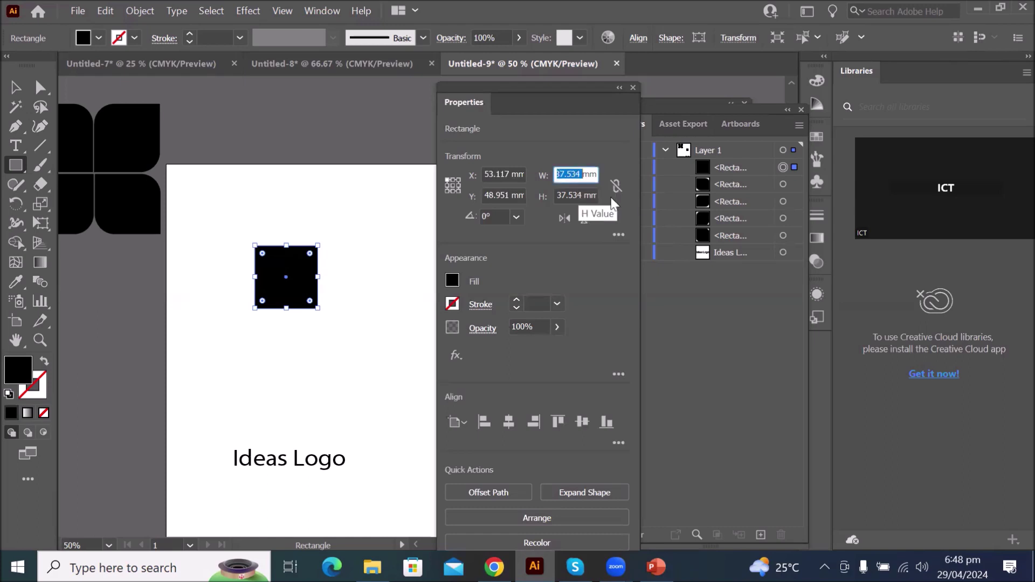
{"action": "left_click", "coordinate": [619, 189]}
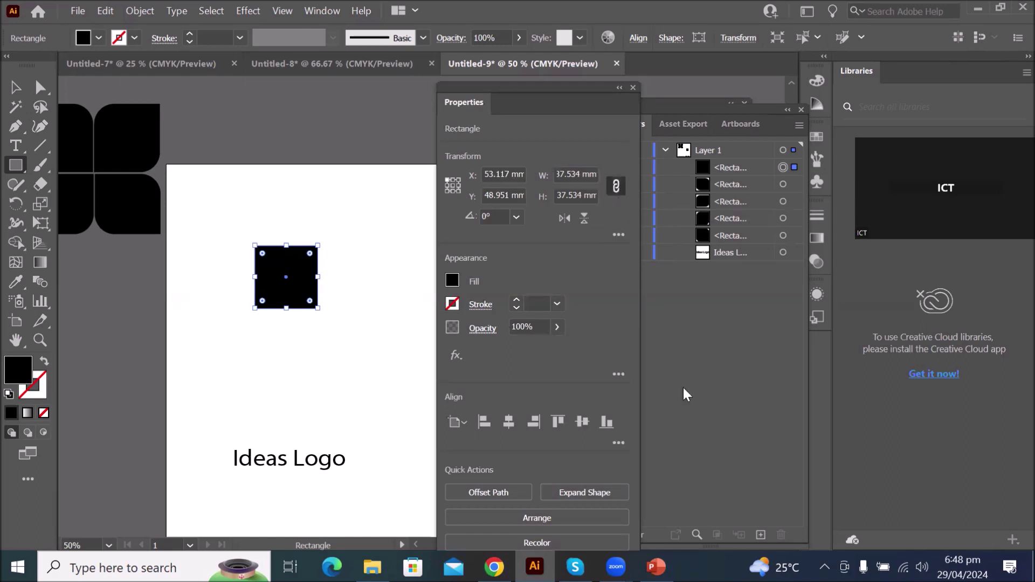
Set the square's width to 40 mm with its proportions constrained
{"action": "left_click", "coordinate": [617, 189]}
{"action": "left_click", "coordinate": [573, 175]}
{"action": "type", "text": "40"}
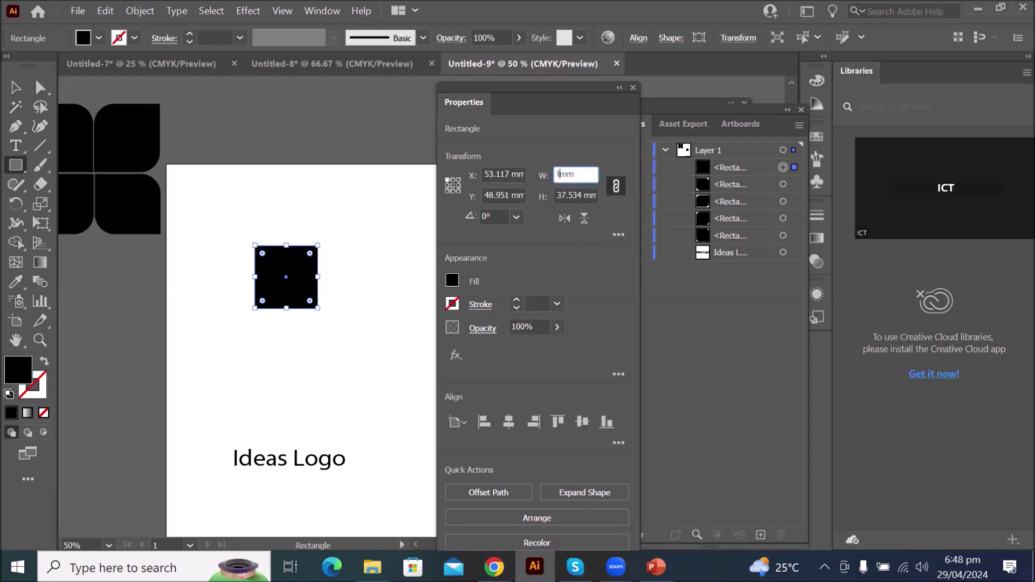
{"action": "key", "text": "Return"}
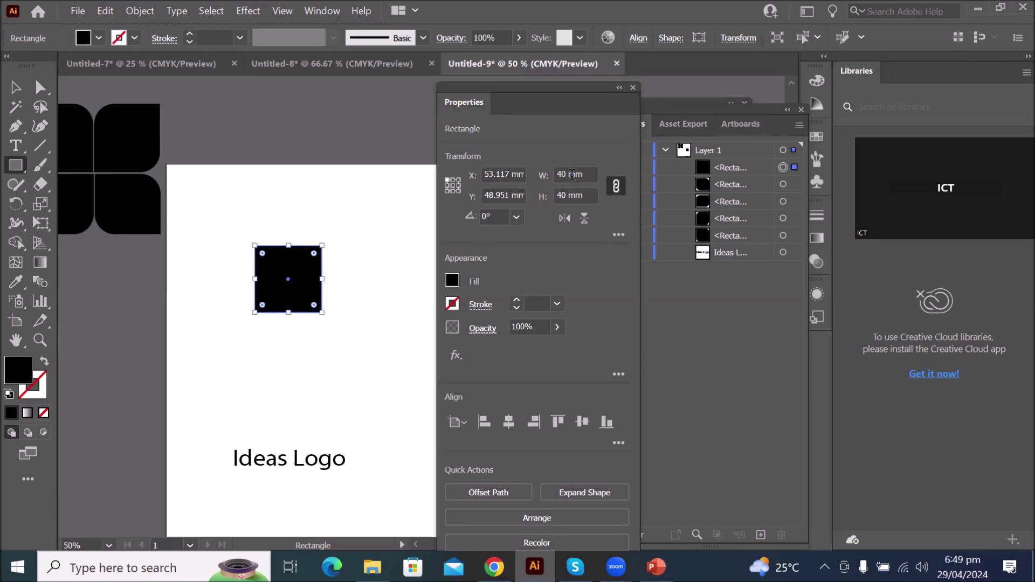
{"action": "left_click", "coordinate": [616, 184]}
Show the square's extended transform options, go through its corner radius values, and unlink the four corner radii
{"action": "left_click", "coordinate": [619, 235]}
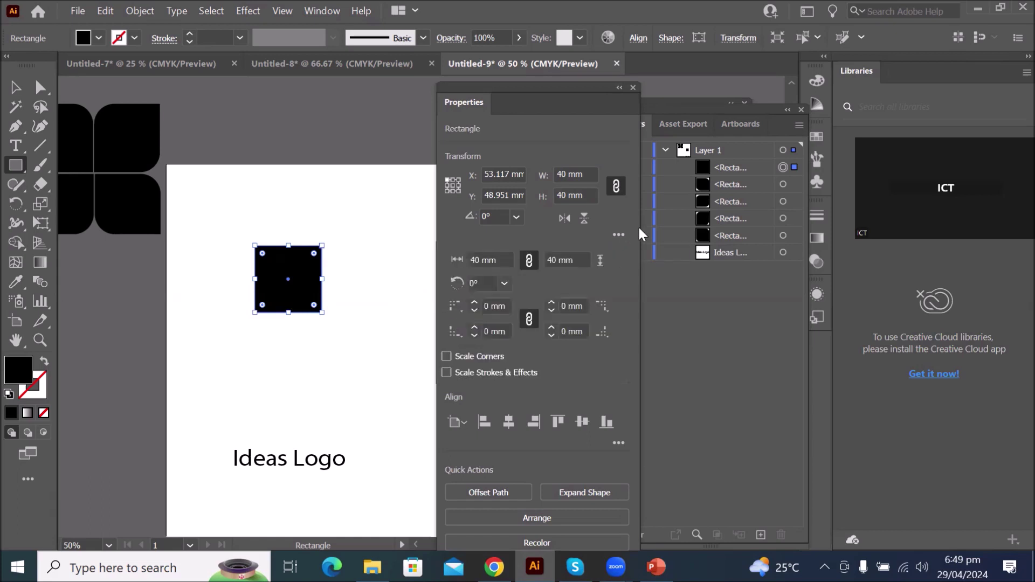
{"action": "left_click", "coordinate": [491, 305]}
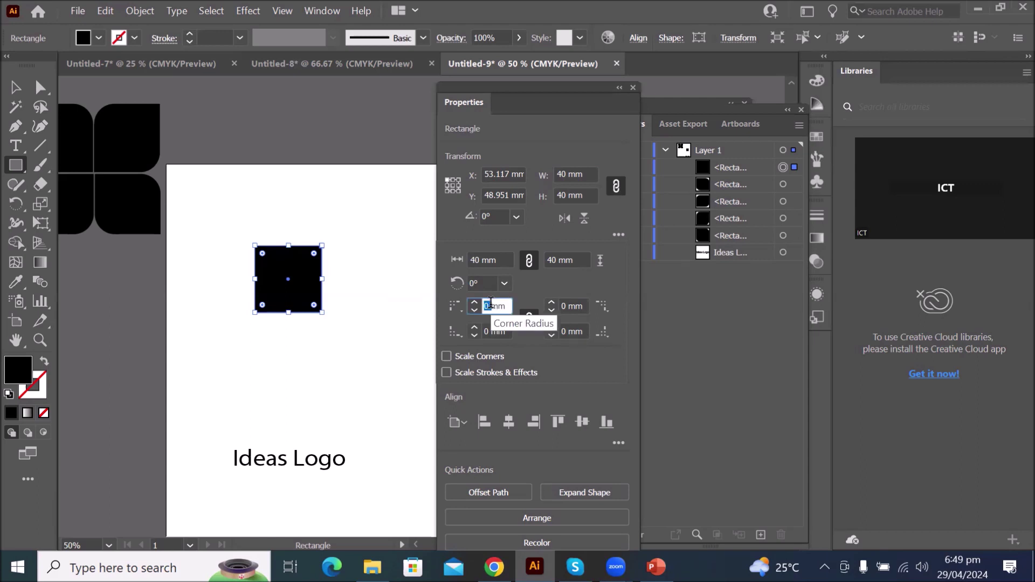
{"action": "double_click", "coordinate": [578, 306]}
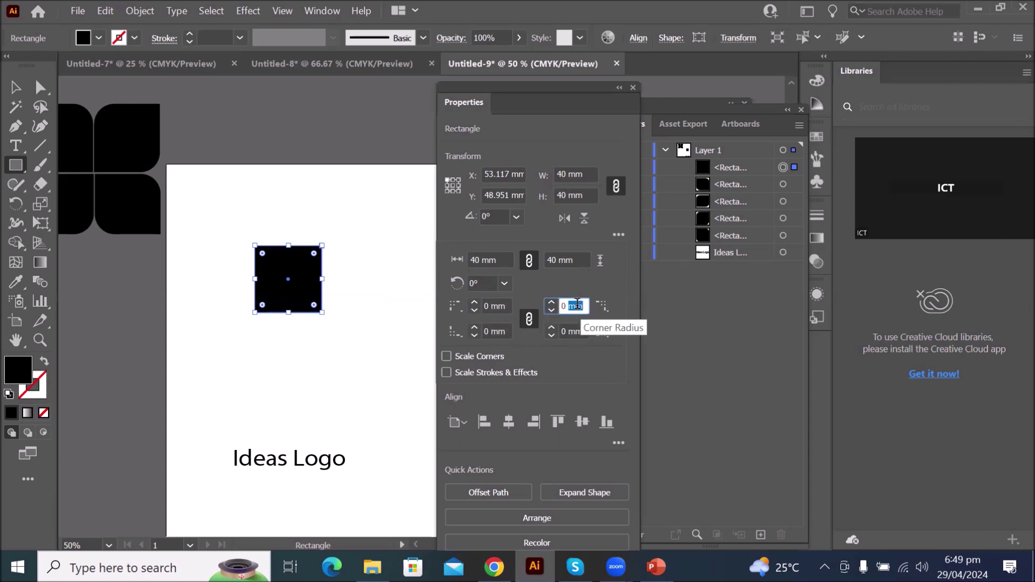
{"action": "left_click", "coordinate": [491, 329]}
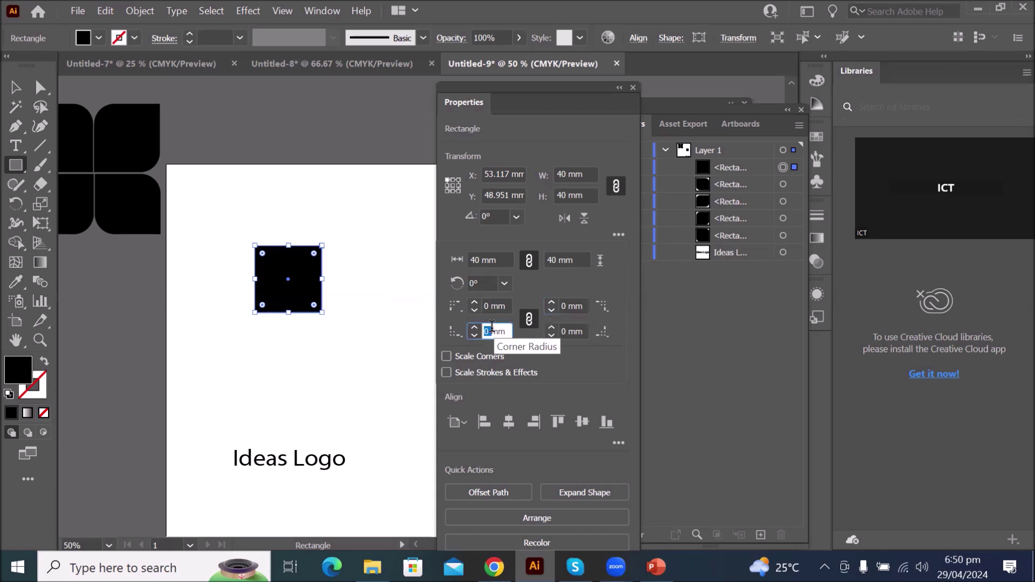
{"action": "double_click", "coordinate": [576, 331]}
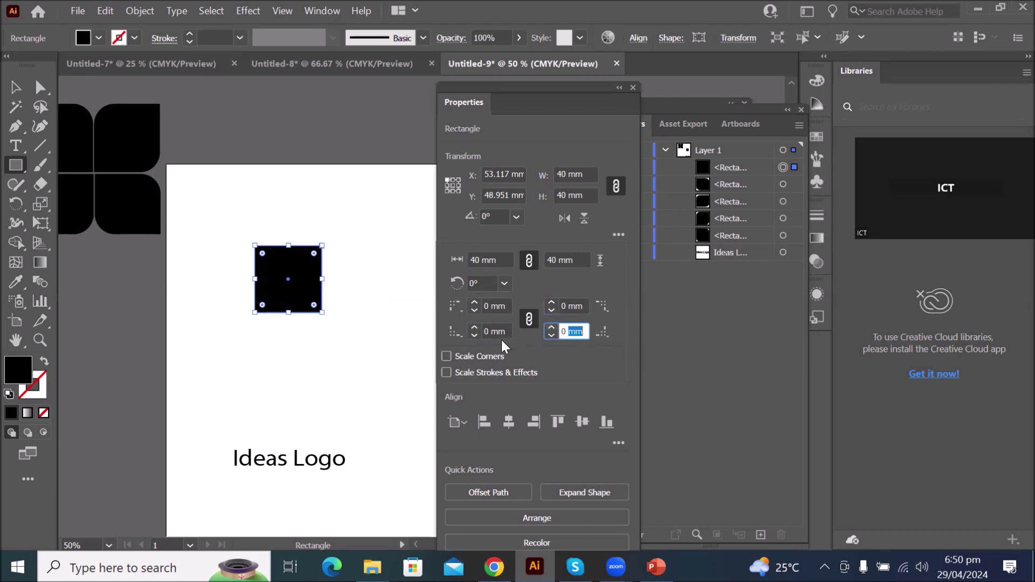
{"action": "left_click", "coordinate": [487, 305]}
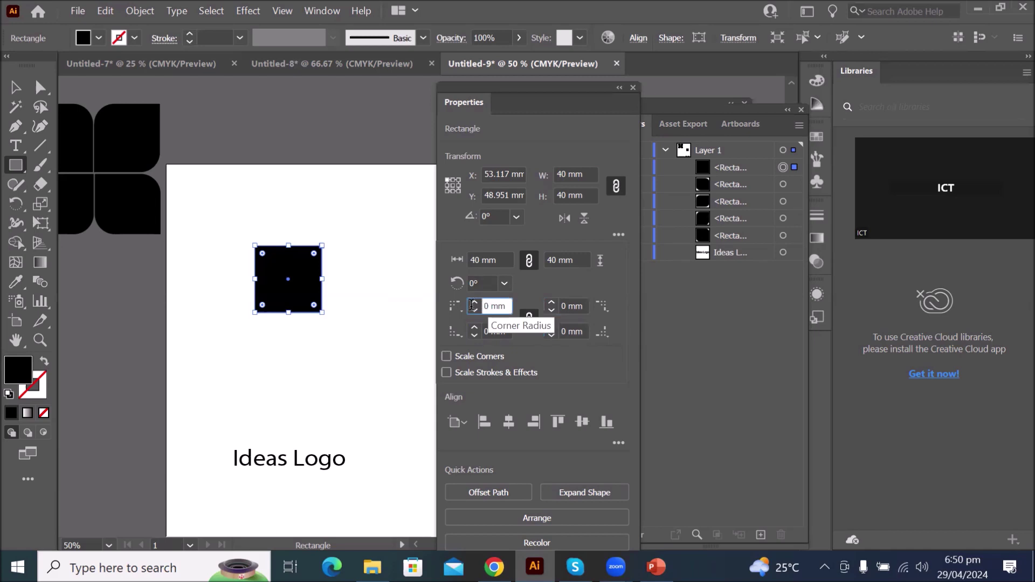
{"action": "double_click", "coordinate": [487, 306]}
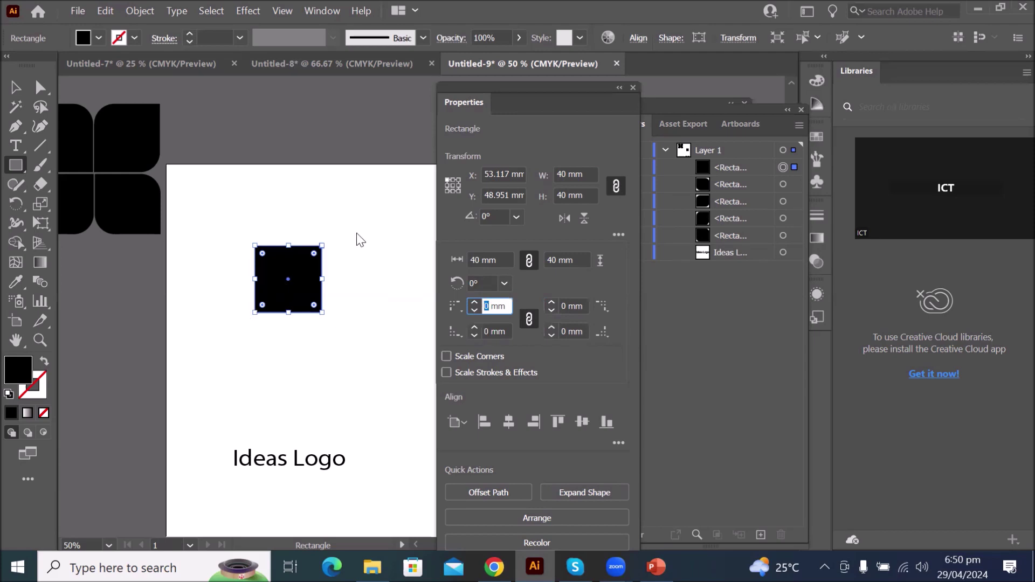
{"action": "left_click", "coordinate": [566, 304]}
{"action": "double_click", "coordinate": [564, 306]}
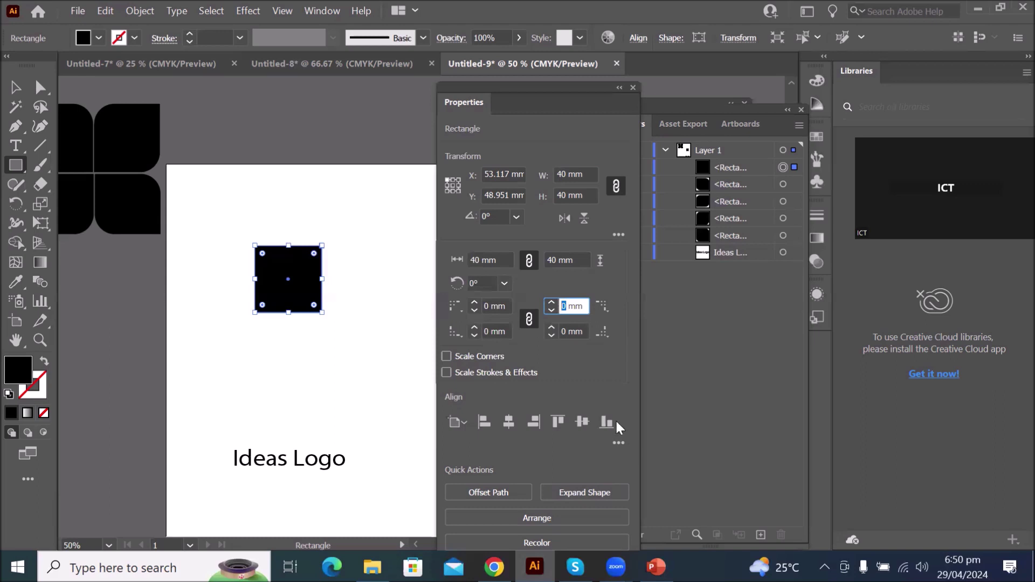
{"action": "left_click", "coordinate": [529, 319]}
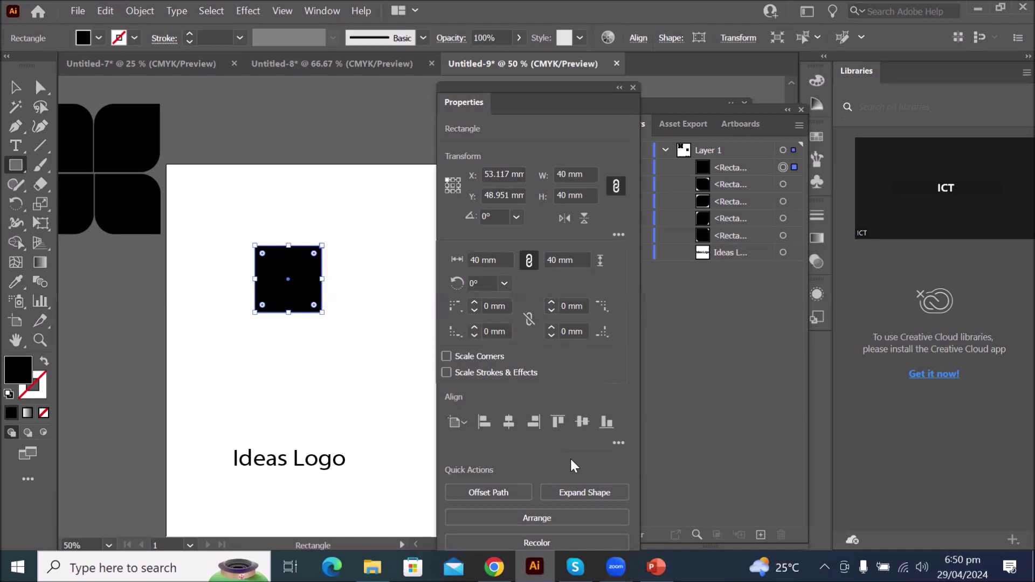
Set the radius of the square's upper-right and lower-left corners to 10 mm each
{"action": "left_click", "coordinate": [564, 306]}
{"action": "type", "text": "10"}
{"action": "double_click", "coordinate": [487, 330]}
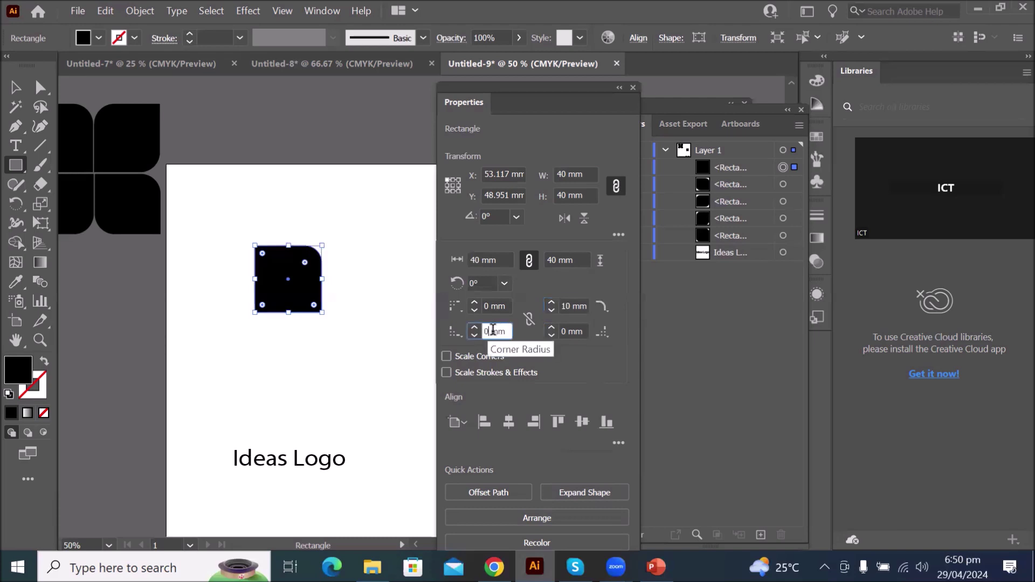
{"action": "type", "text": "10"}
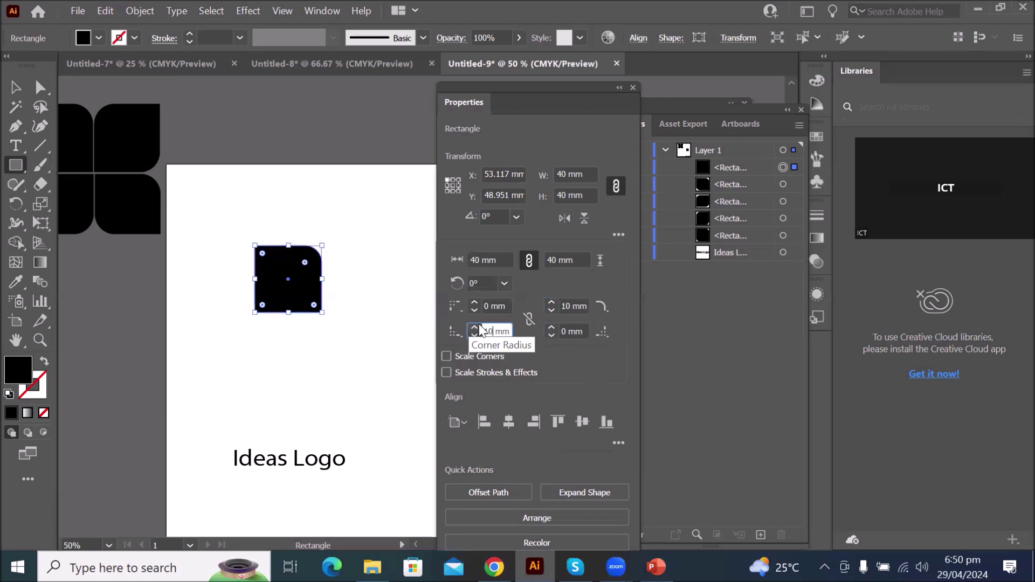
{"action": "left_click", "coordinate": [575, 307]}
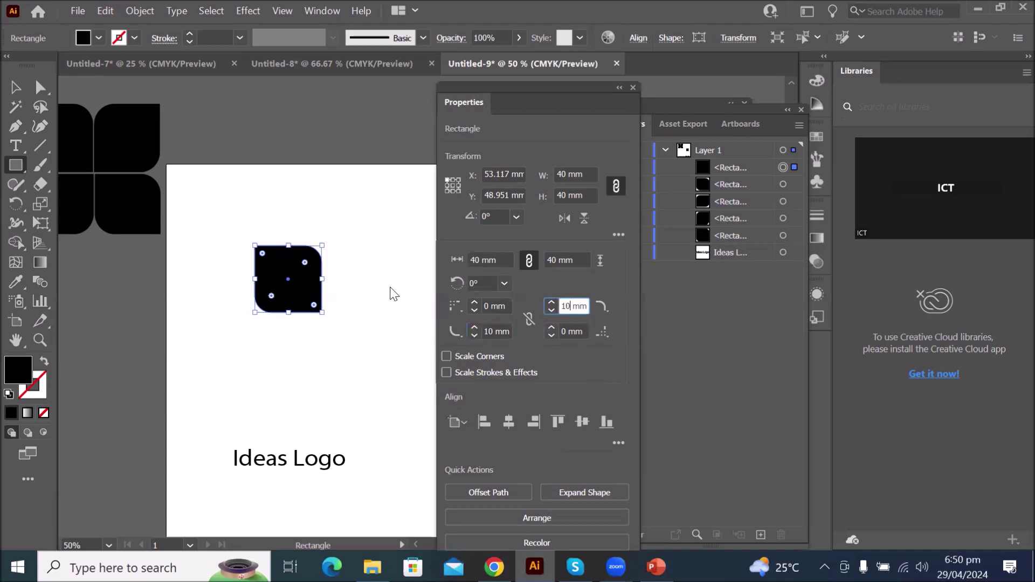
{"action": "left_click", "coordinate": [361, 284]}
{"action": "scroll", "coordinate": [350, 273], "scroll_direction": "up", "scroll_amount": 2}
{"action": "scroll", "coordinate": [243, 273], "scroll_direction": "up", "scroll_amount": 2}
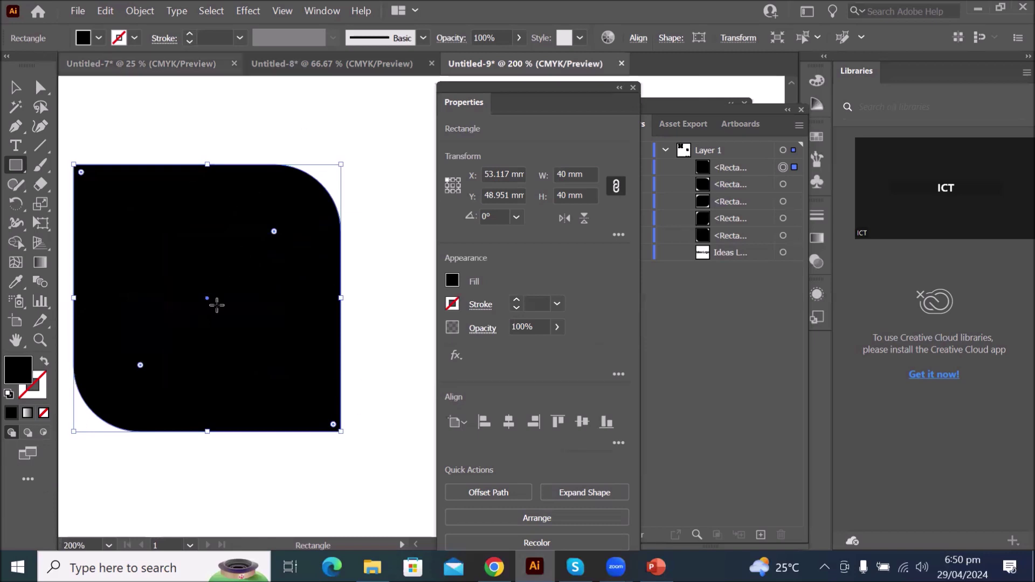
{"action": "scroll", "coordinate": [398, 379], "scroll_direction": "down", "scroll_amount": 2}
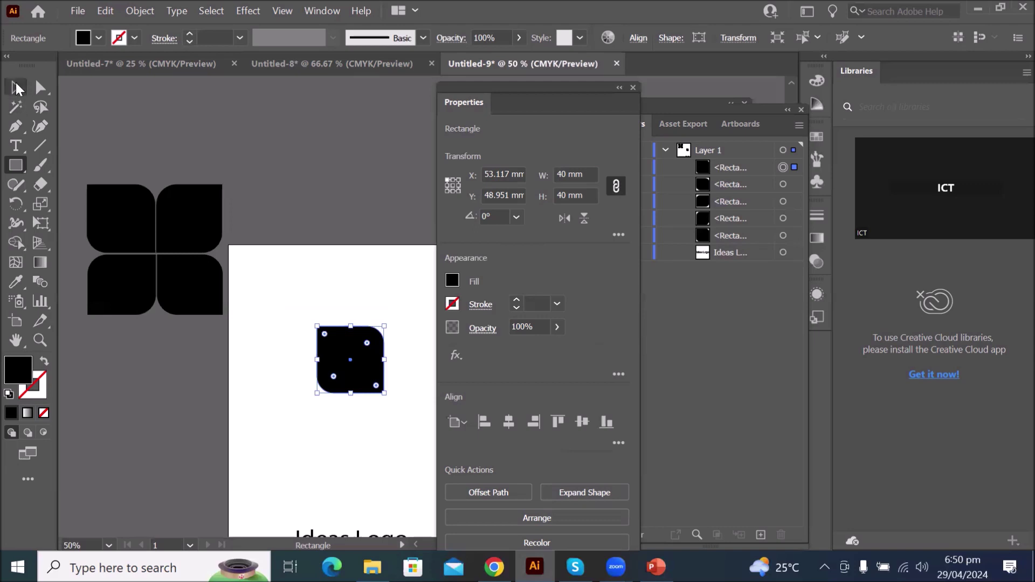
Duplicate the petal to its right, flip the copy horizontally, and place it close beside the original
{"action": "left_click", "coordinate": [16, 88]}
{"action": "left_click_drag", "start_coordinate": [377, 432], "coordinate": [218, 289]}
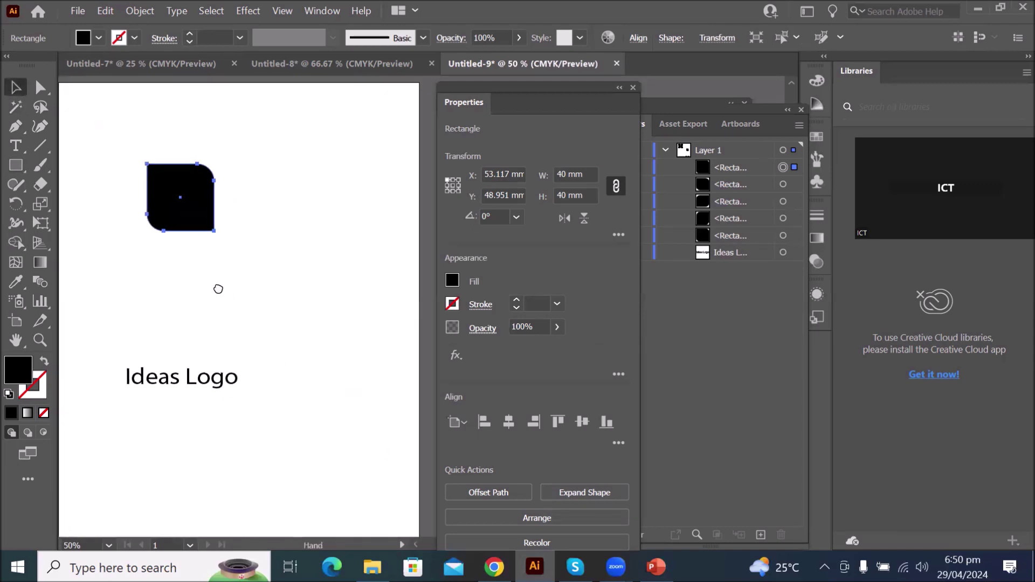
{"action": "left_click", "coordinate": [285, 244]}
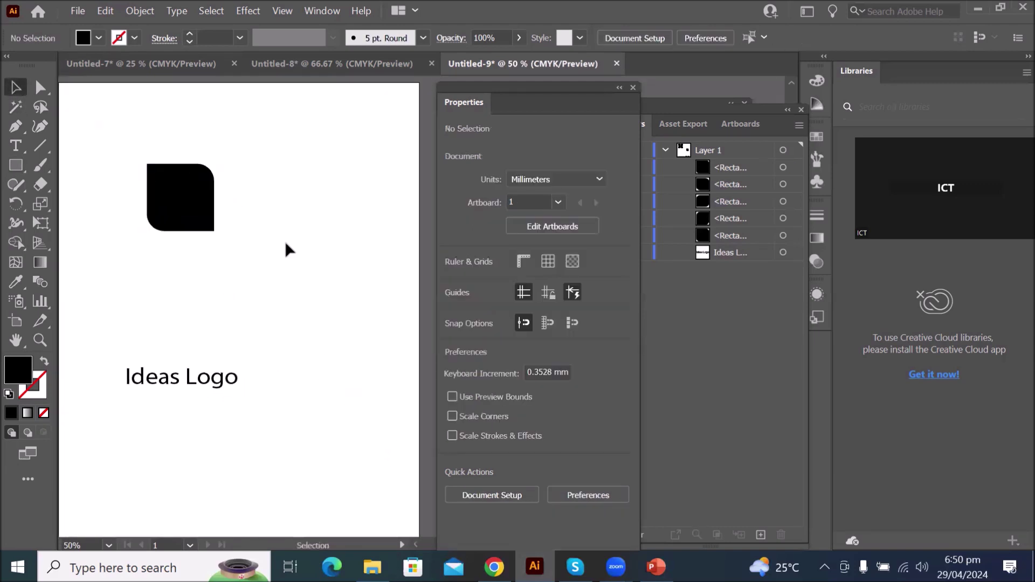
{"action": "left_click", "coordinate": [182, 215]}
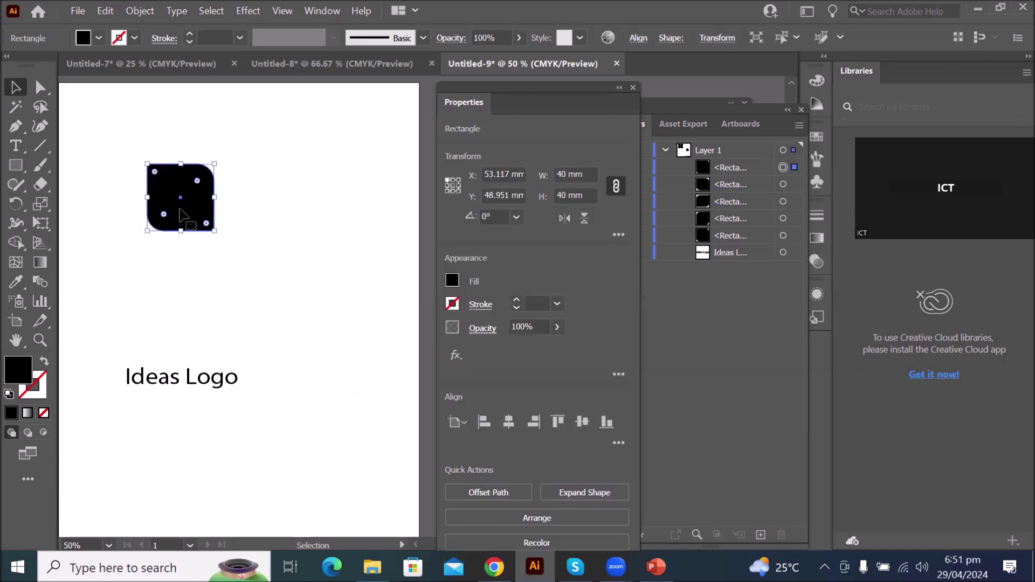
{"action": "left_click_drag", "start_coordinate": [182, 216], "coordinate": [259, 218]}
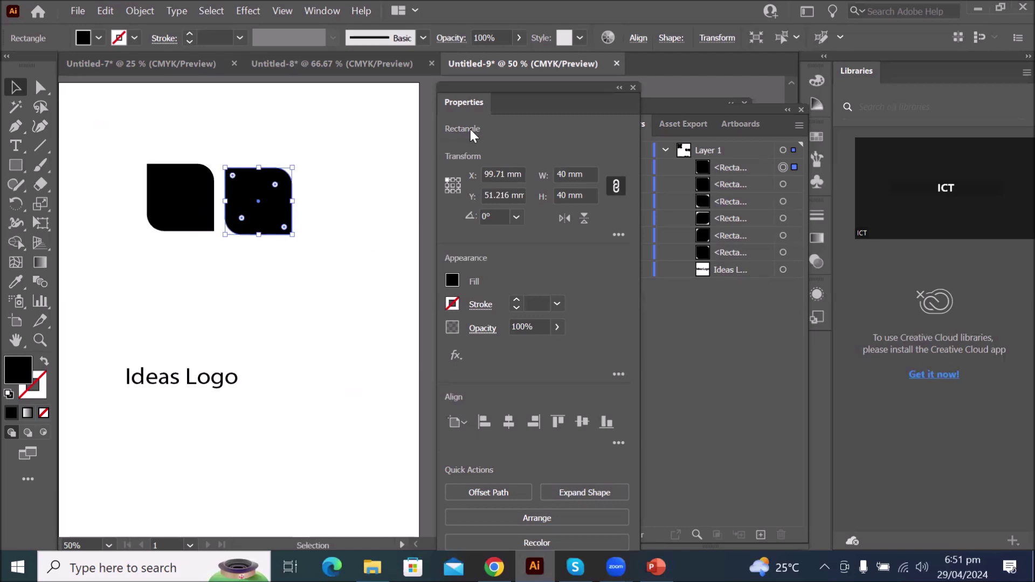
{"action": "left_click", "coordinate": [564, 220]}
{"action": "left_click_drag", "start_coordinate": [197, 189], "coordinate": [256, 184]}
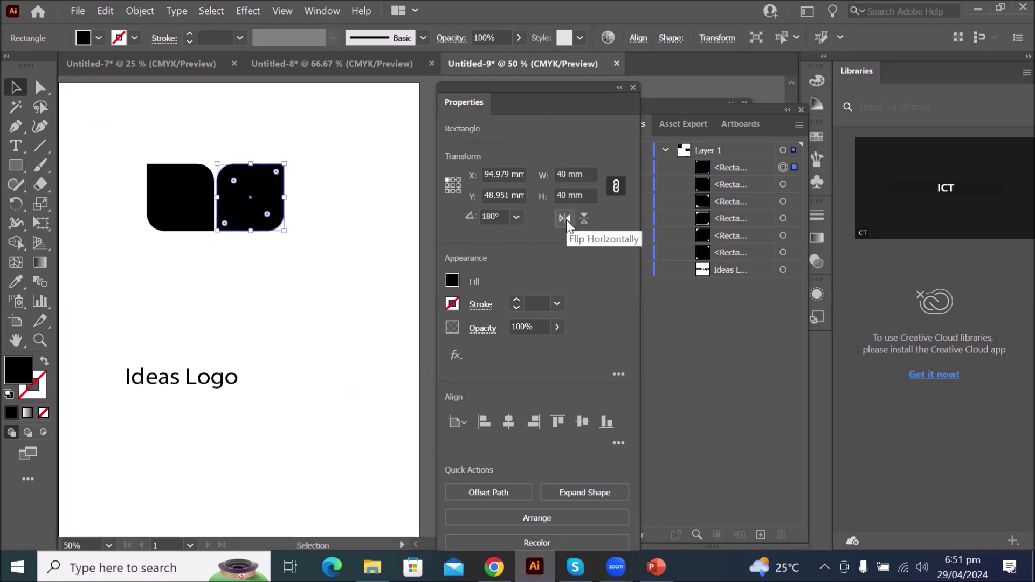
Move the copy away, flip it horizontally back and then vertically, and return it close beside the first petal
{"action": "left_click_drag", "start_coordinate": [264, 191], "coordinate": [369, 315]}
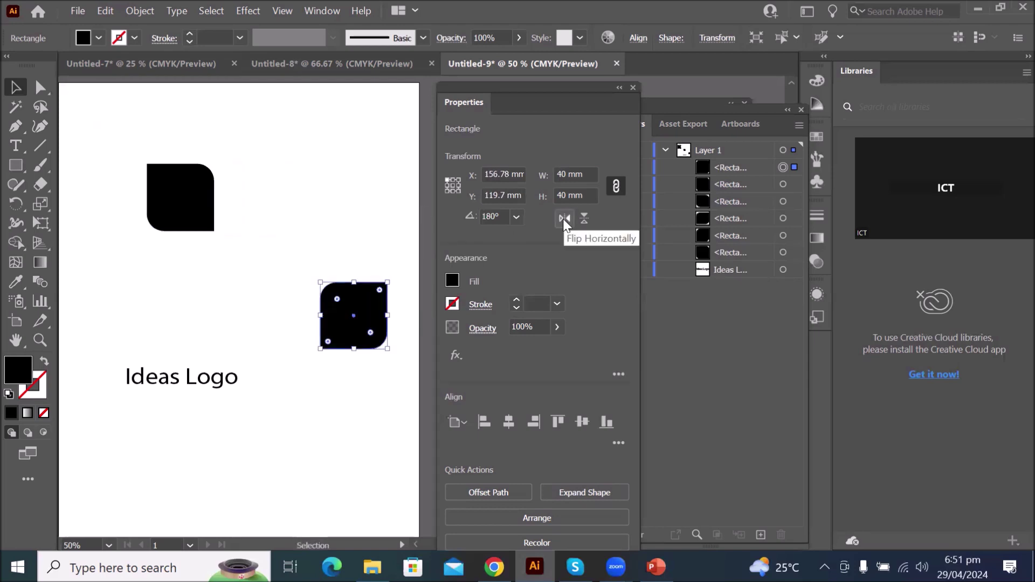
{"action": "left_click", "coordinate": [565, 219]}
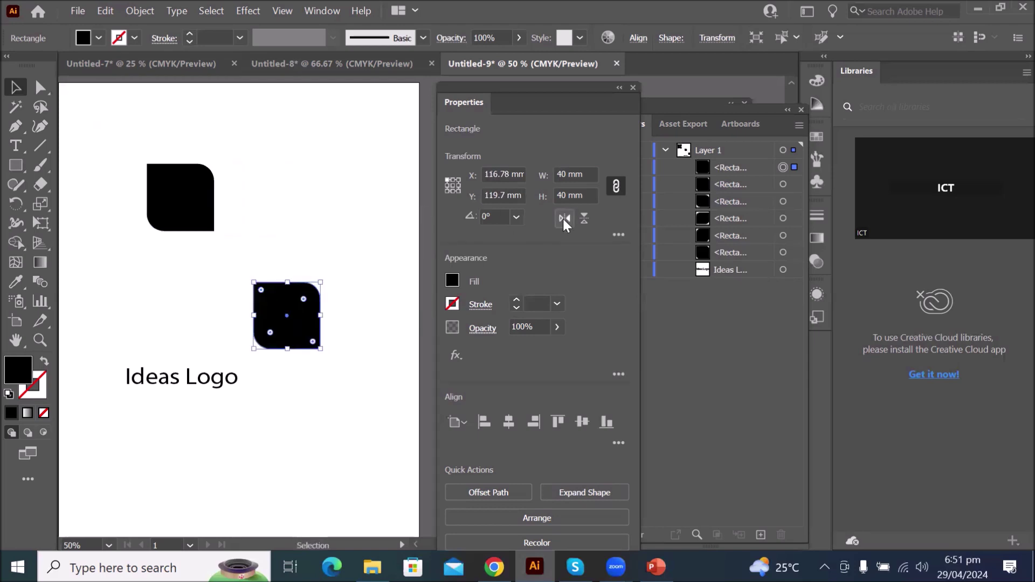
{"action": "left_click", "coordinate": [583, 221]}
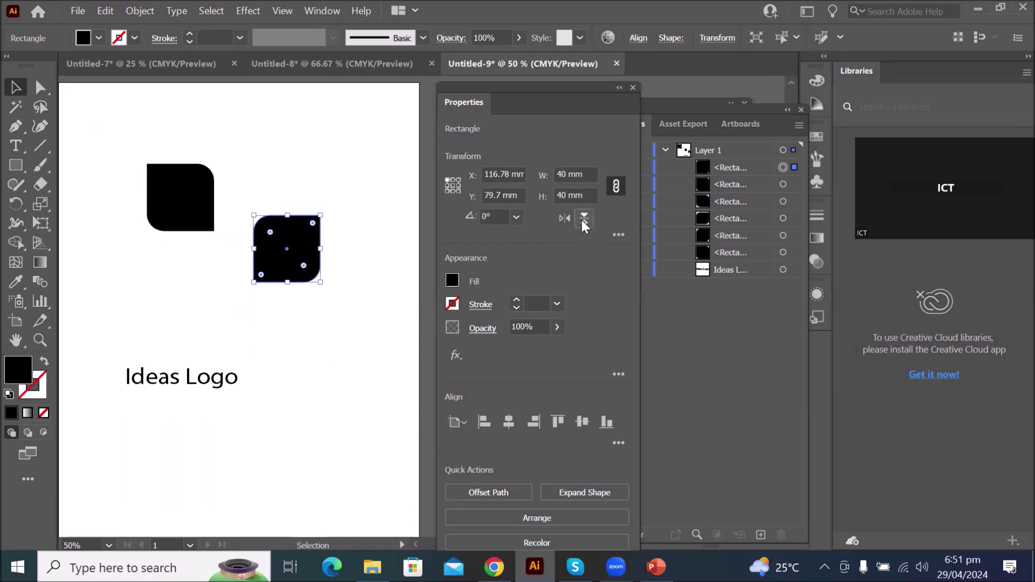
{"action": "left_click_drag", "start_coordinate": [302, 251], "coordinate": [267, 198]}
{"action": "left_click", "coordinate": [293, 275]}
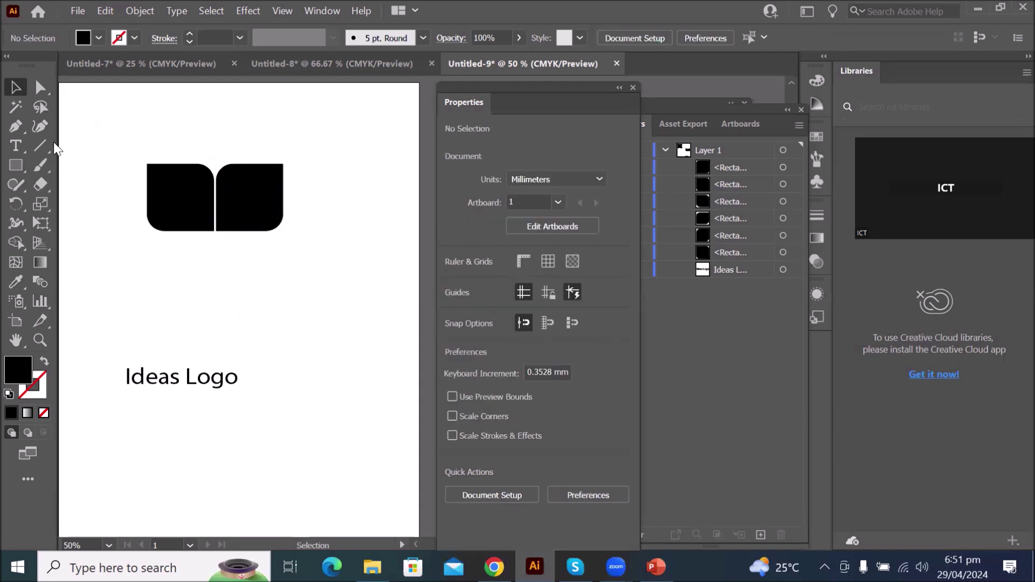
Duplicate both petals straight below the pair and flip the copied pair vertically
{"action": "left_click_drag", "start_coordinate": [108, 140], "coordinate": [313, 264]}
{"action": "left_click_drag", "start_coordinate": [265, 223], "coordinate": [264, 331]}
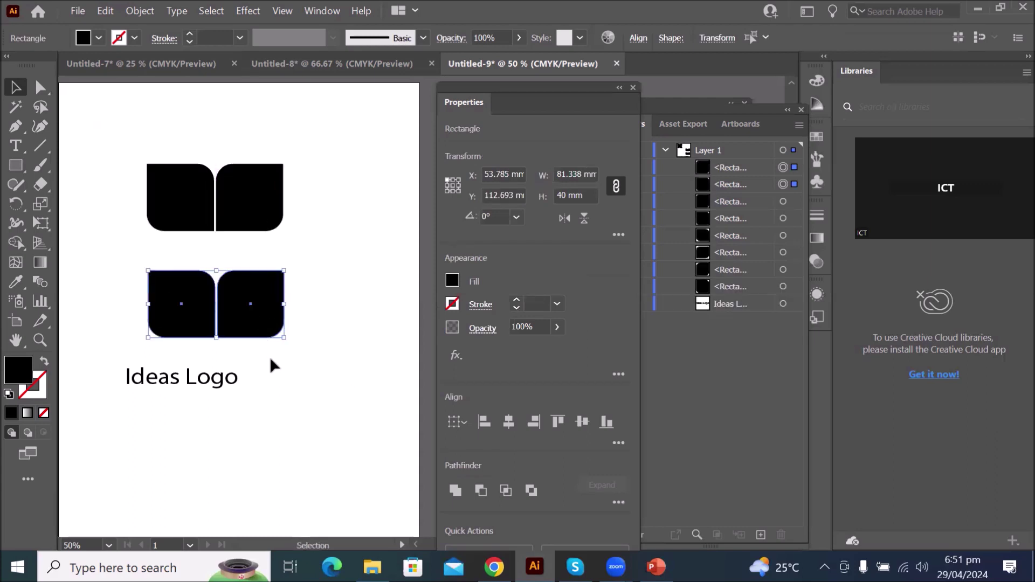
{"action": "left_click", "coordinate": [581, 215]}
Fit the lower petal pair closely under the upper pair with small nudges, and center the "Ideas Logo" text below the mark
{"action": "left_click_drag", "start_coordinate": [241, 249], "coordinate": [238, 284]}
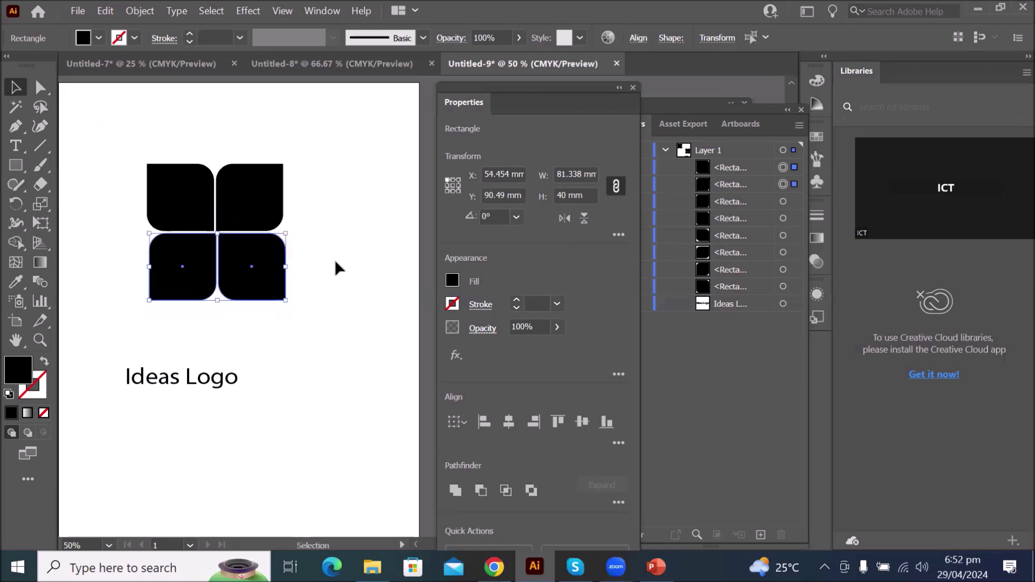
{"action": "key", "text": "Left"}
{"action": "key", "text": "Left"}
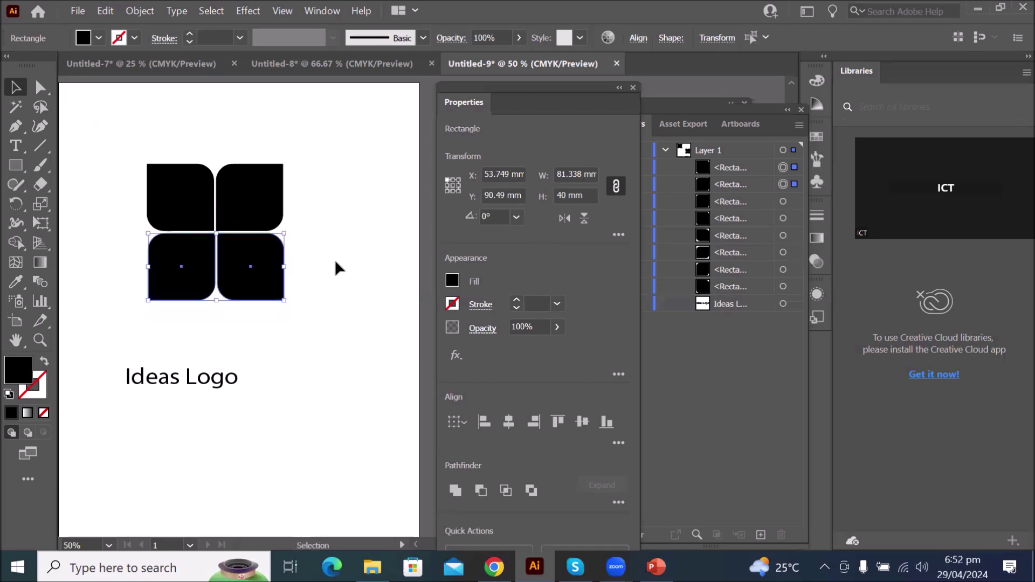
{"action": "key", "text": "Up"}
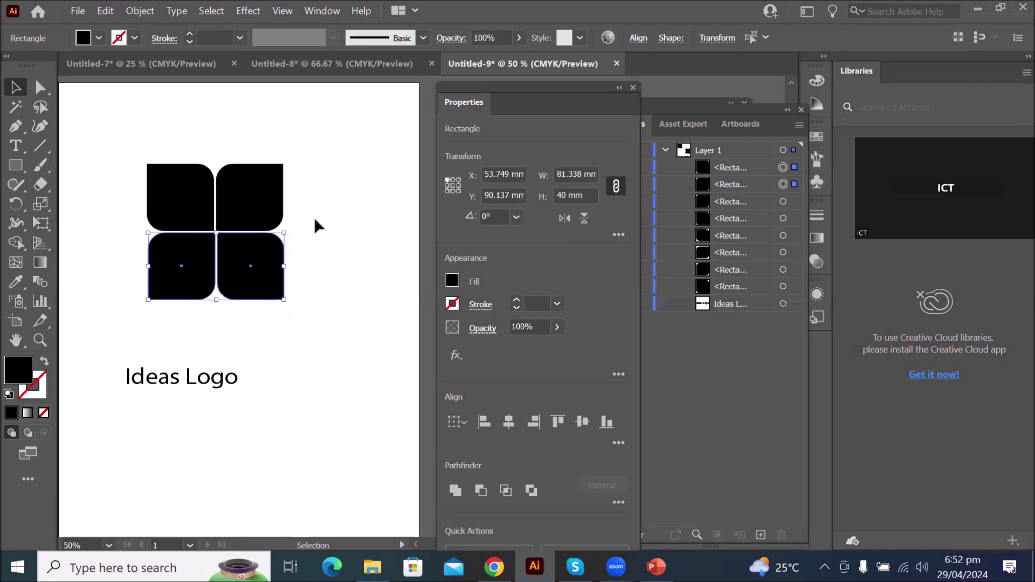
{"action": "left_click", "coordinate": [345, 203]}
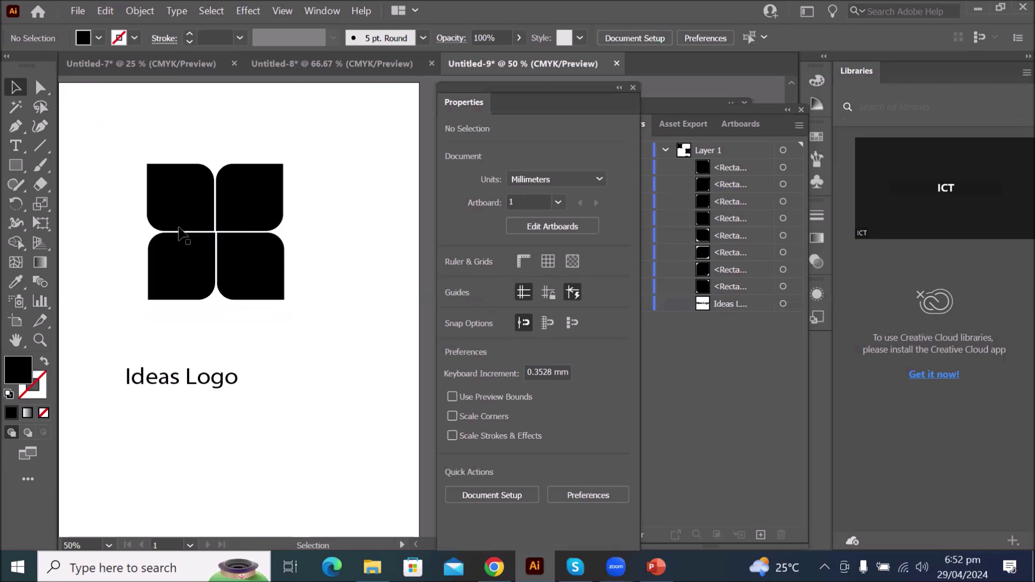
{"action": "left_click_drag", "start_coordinate": [216, 378], "coordinate": [257, 325]}
Fill the upper-left petal with the light blue swatch
{"action": "left_click", "coordinate": [180, 190]}
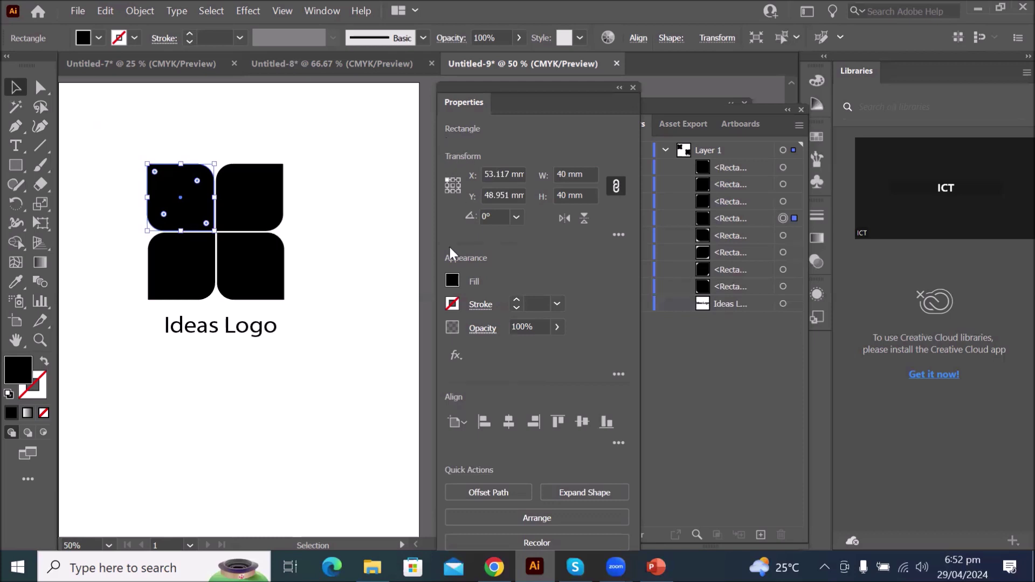
{"action": "left_click", "coordinate": [449, 278]}
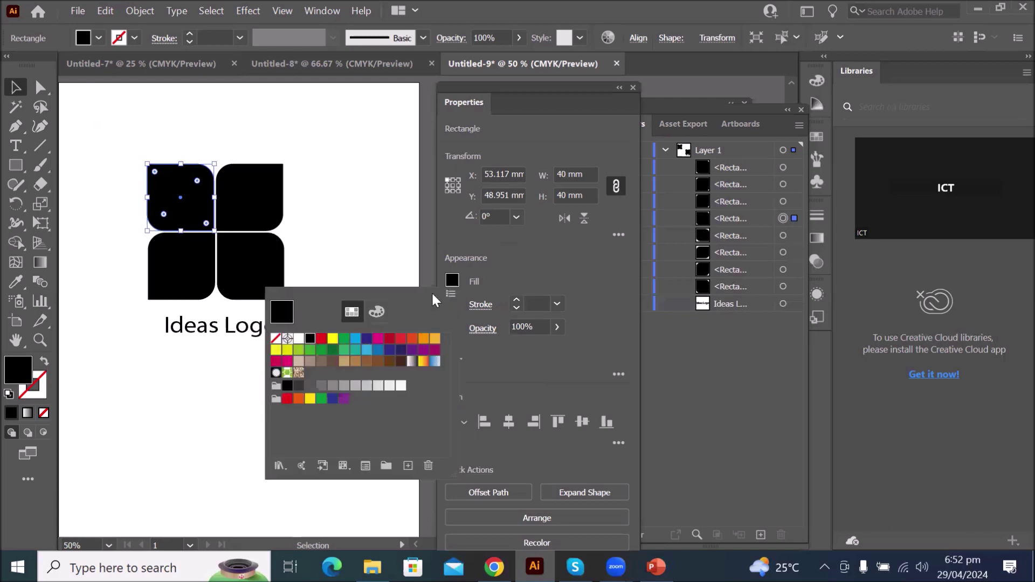
{"action": "left_click", "coordinate": [367, 339]}
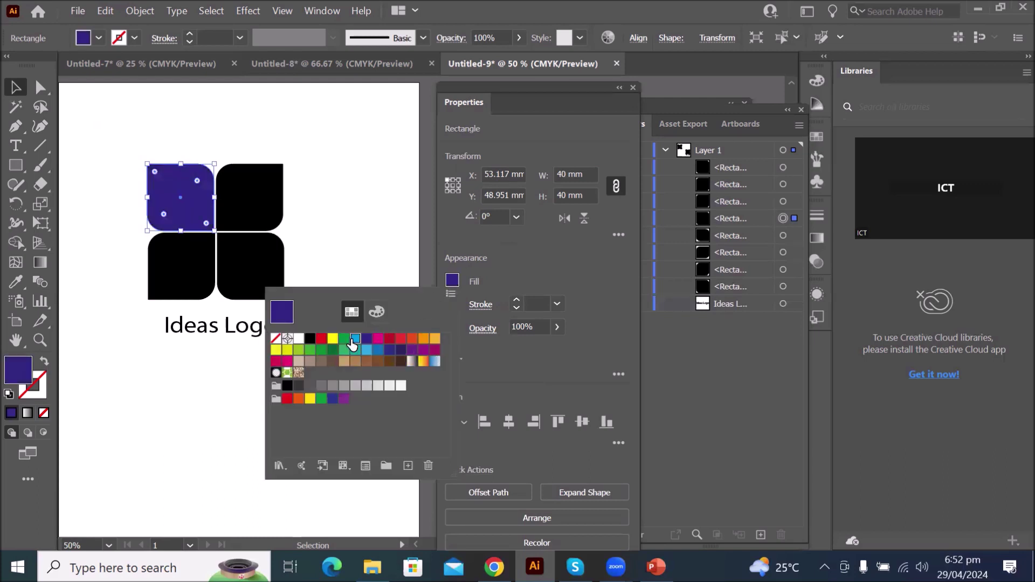
{"action": "left_click", "coordinate": [355, 339]}
{"action": "left_click", "coordinate": [526, 264]}
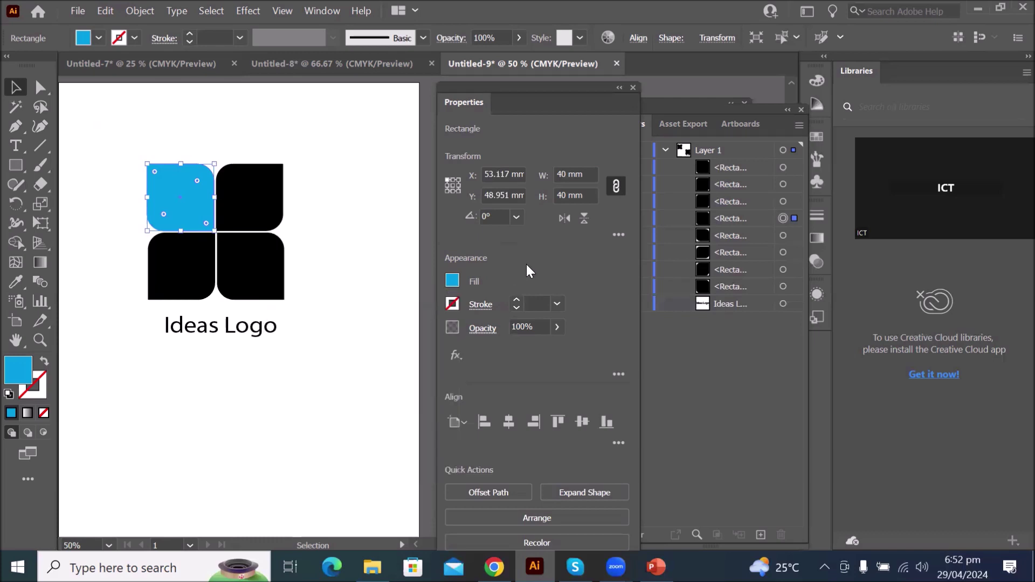
Give the upper-left petal an 8 pt stroke in the red swatch
{"action": "left_click", "coordinate": [517, 300]}
{"action": "left_click", "coordinate": [517, 300]}
{"action": "left_click", "coordinate": [516, 301]}
{"action": "left_click", "coordinate": [517, 300]}
{"action": "left_click", "coordinate": [517, 300]}
{"action": "left_click", "coordinate": [516, 300]}
{"action": "left_click", "coordinate": [517, 300]}
{"action": "left_click", "coordinate": [517, 300]}
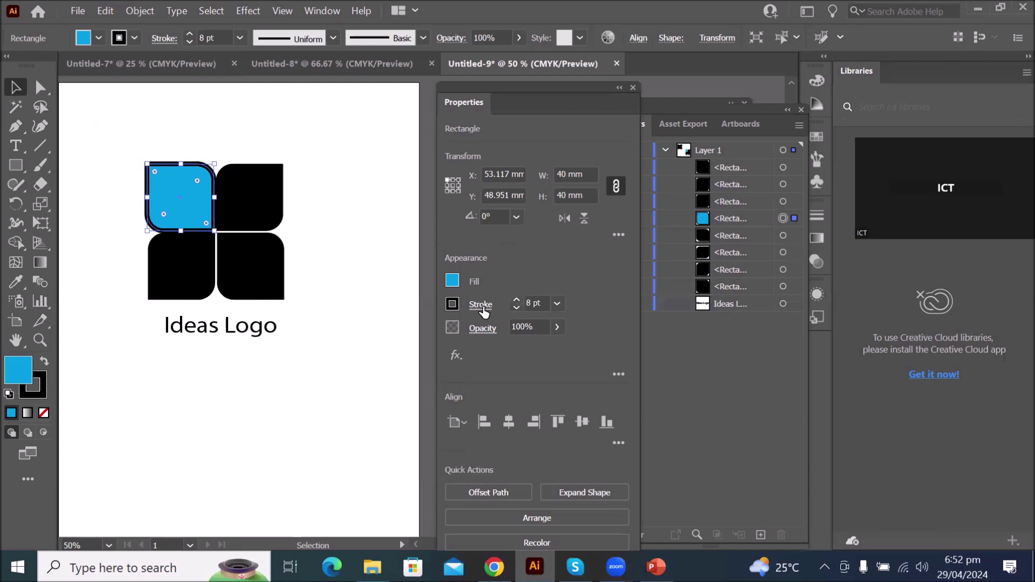
{"action": "left_click", "coordinate": [481, 309]}
{"action": "left_click", "coordinate": [451, 305]}
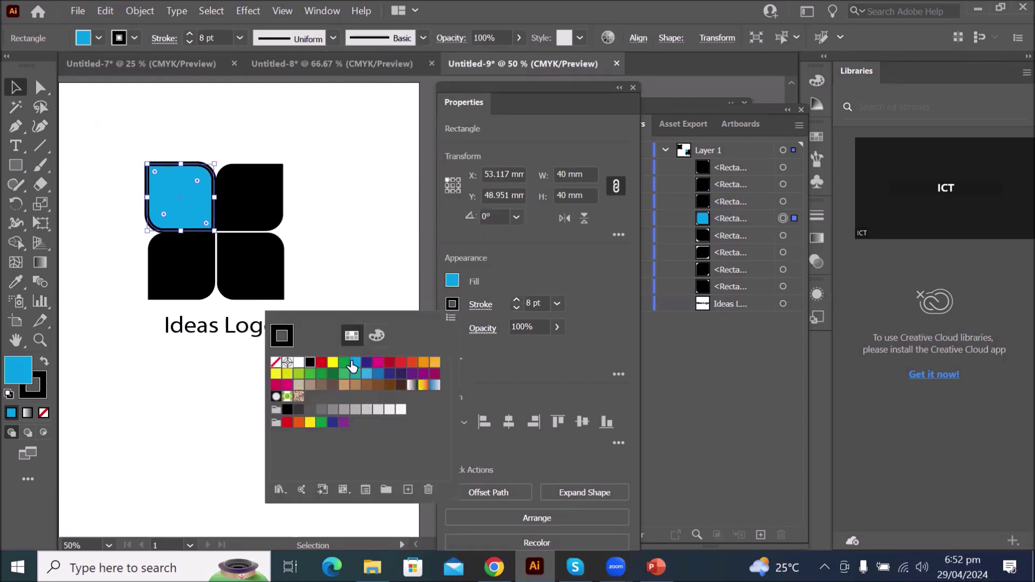
{"action": "left_click", "coordinate": [322, 362]}
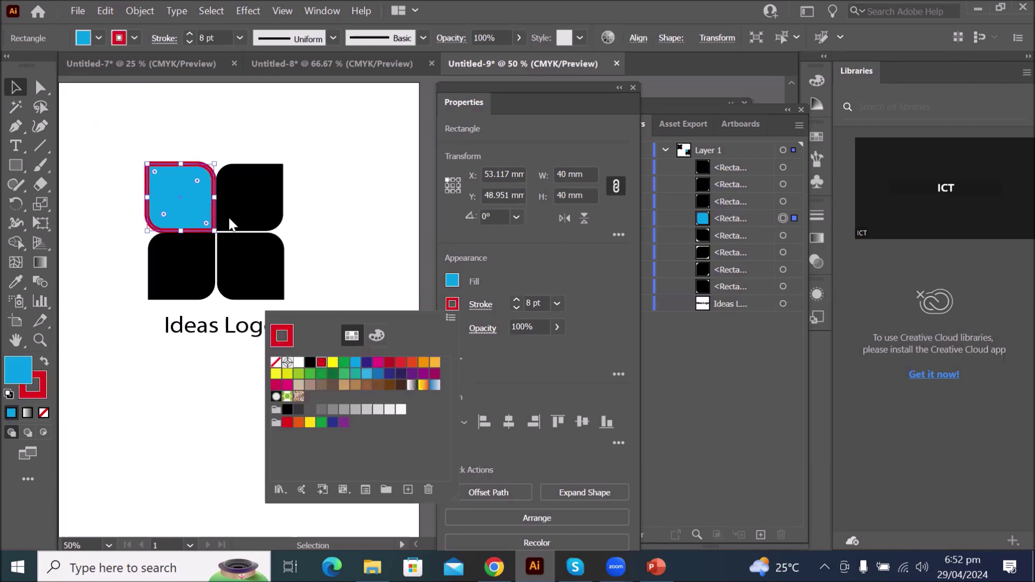
{"action": "left_click", "coordinate": [251, 193]}
{"action": "scroll", "coordinate": [231, 192], "scroll_direction": "up", "scroll_amount": 2}
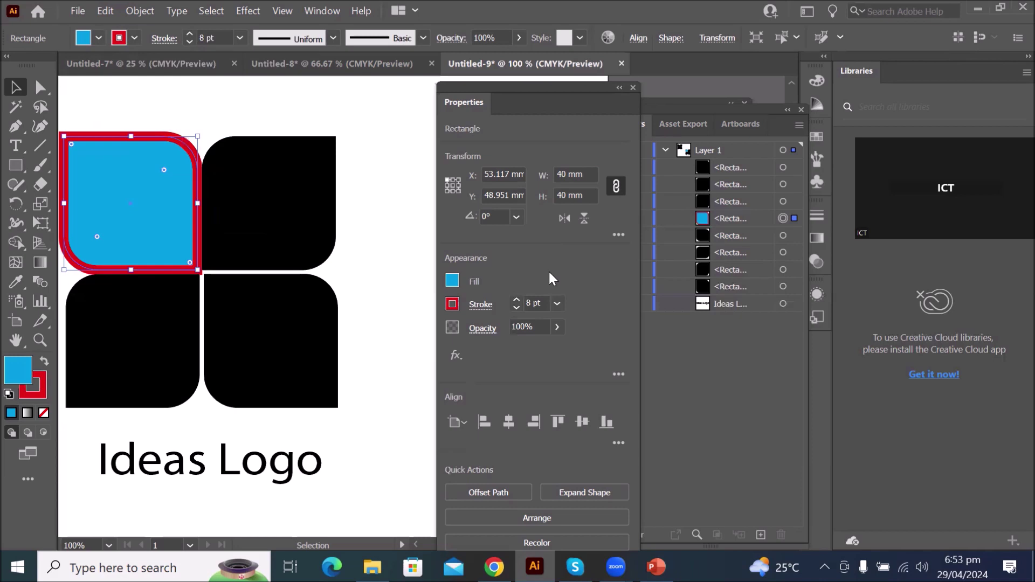
Undo the stroke and fill changes on the upper-left petal
{"action": "key", "text": "ctrl+z"}
{"action": "key", "text": "Down"}
{"action": "key", "text": "Down"}
{"action": "key", "text": "Down"}
{"action": "key", "text": "Down"}
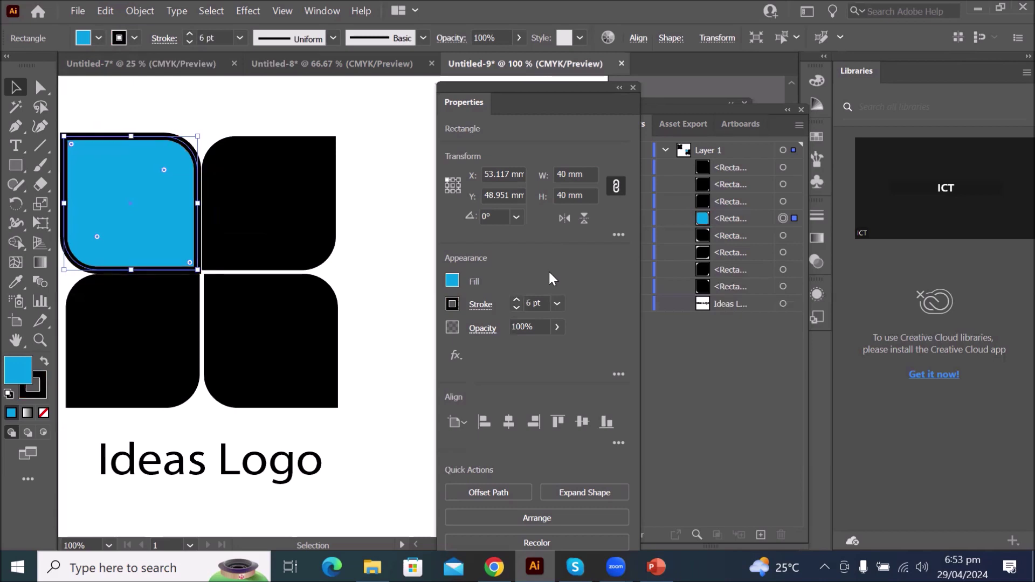
{"action": "key", "text": "Down"}
{"action": "key", "text": "Down"}
{"action": "key", "text": "Down"}
{"action": "key", "text": "ctrl+z"}
{"action": "key", "text": "ctrl+z"}
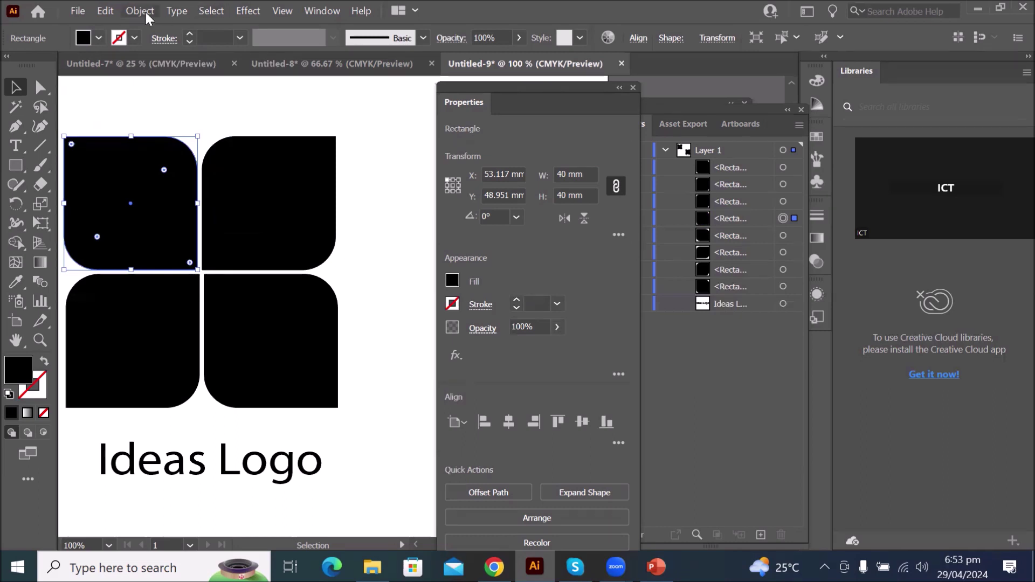
{"action": "left_click", "coordinate": [105, 10]}
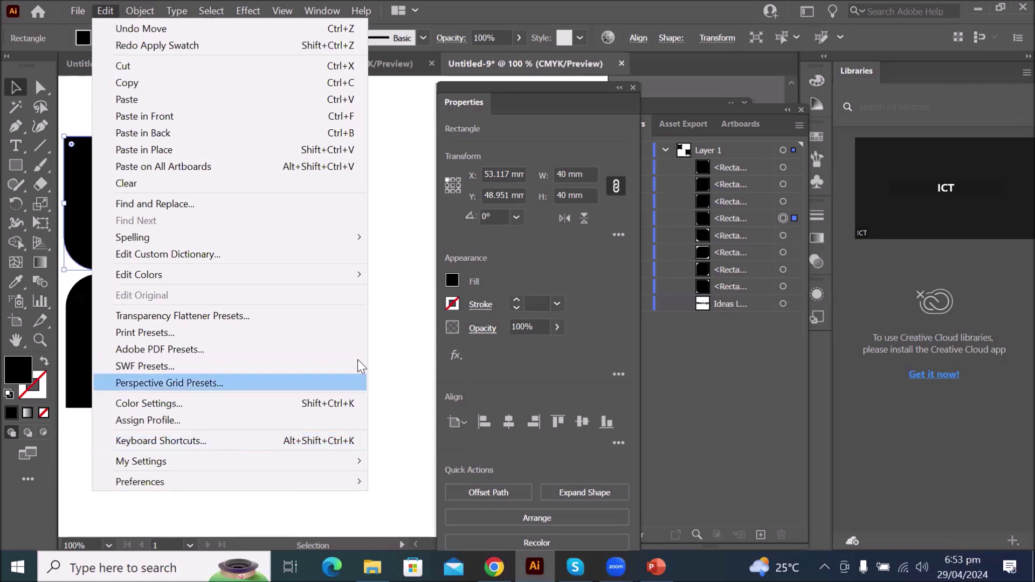
{"action": "left_click", "coordinate": [535, 260]}
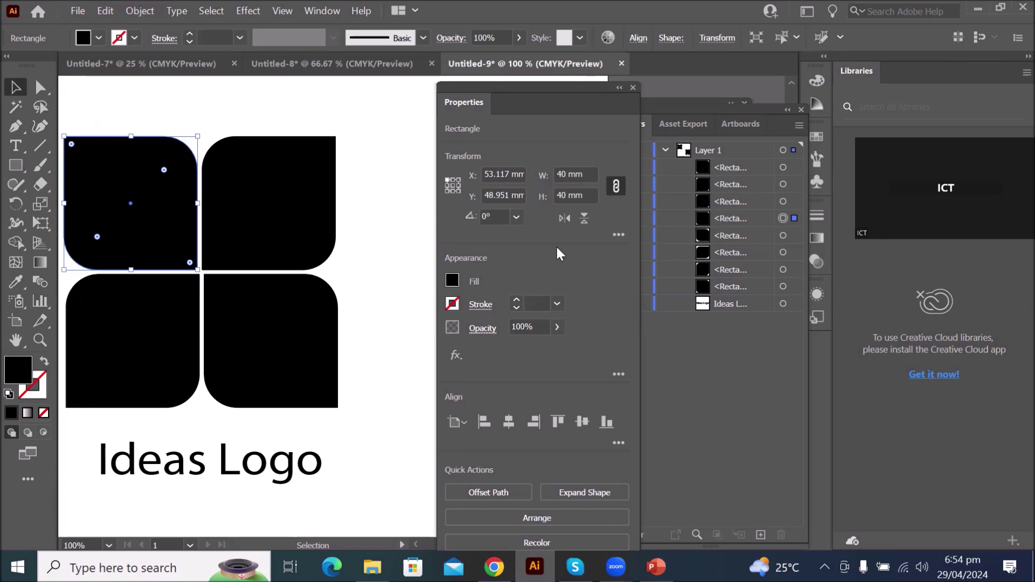
Review the tool shortcuts in the Keyboard Shortcuts settings through to the end of the list, leaving them as they are
{"action": "left_click", "coordinate": [104, 12]}
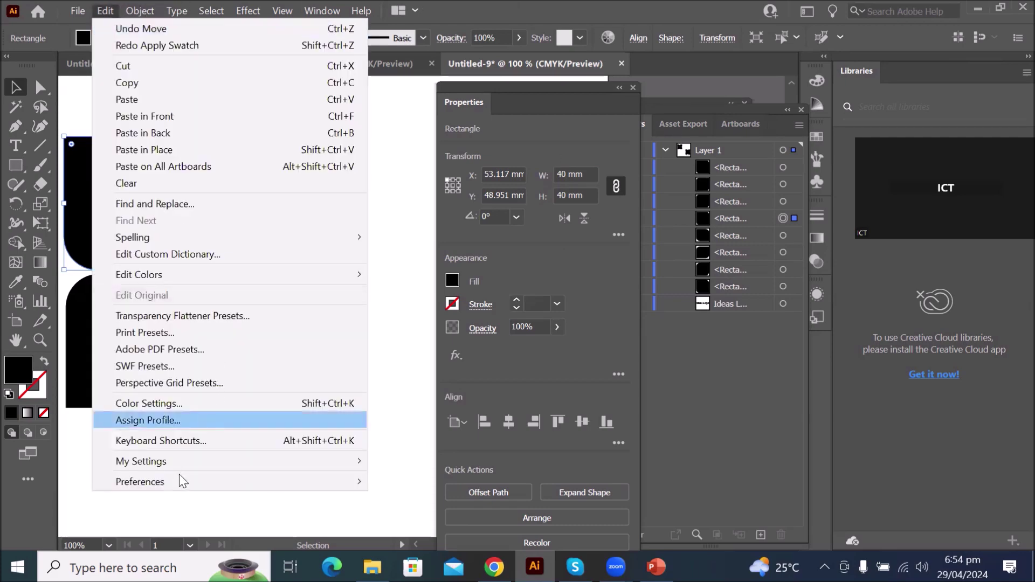
{"action": "left_click", "coordinate": [210, 441]}
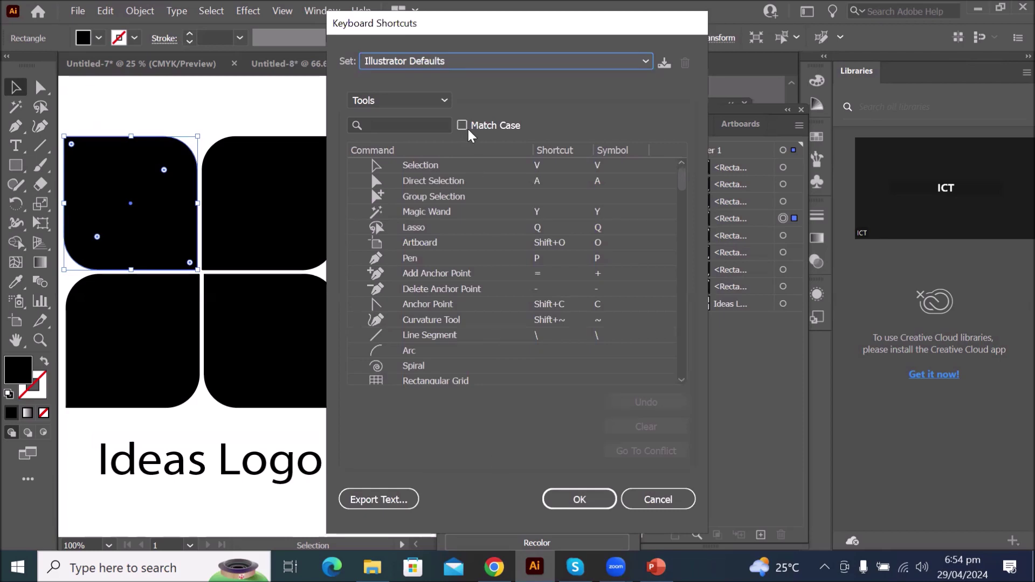
{"action": "left_click", "coordinate": [444, 104]}
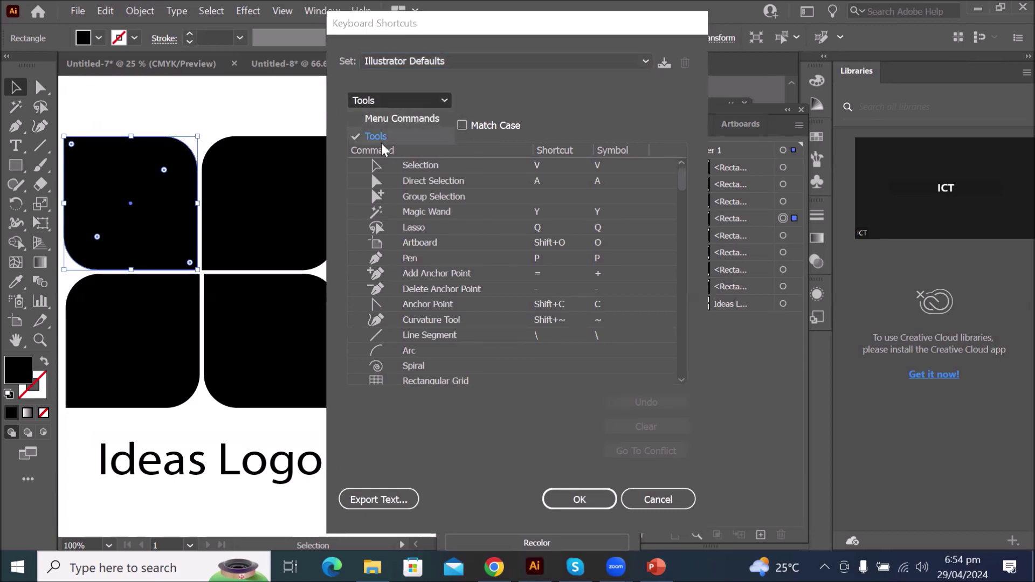
{"action": "left_click", "coordinate": [355, 320]}
{"action": "scroll", "coordinate": [435, 290], "scroll_direction": "down", "scroll_amount": 15}
{"action": "scroll", "coordinate": [434, 291], "scroll_direction": "down", "scroll_amount": 15}
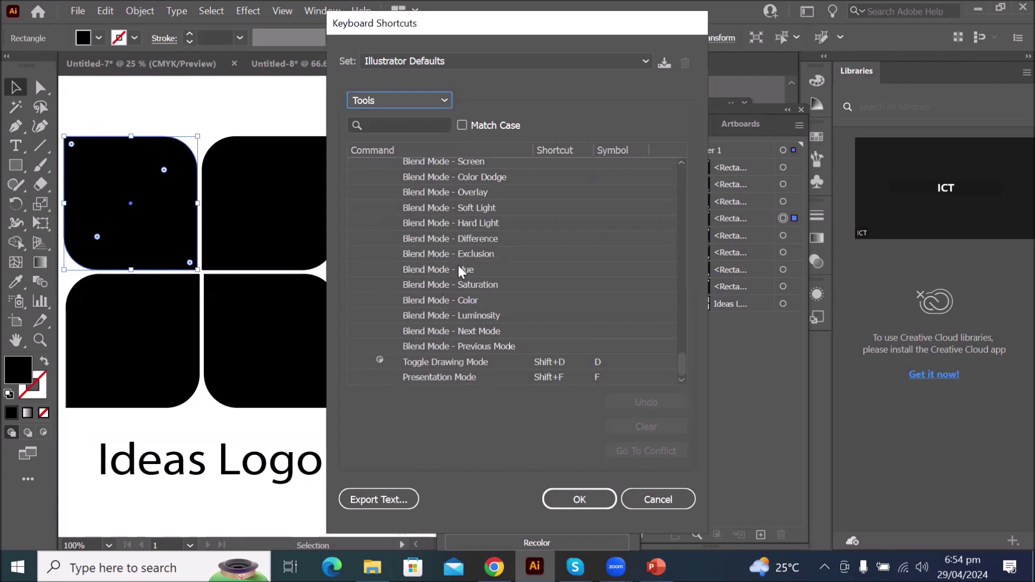
{"action": "left_click", "coordinate": [658, 501]}
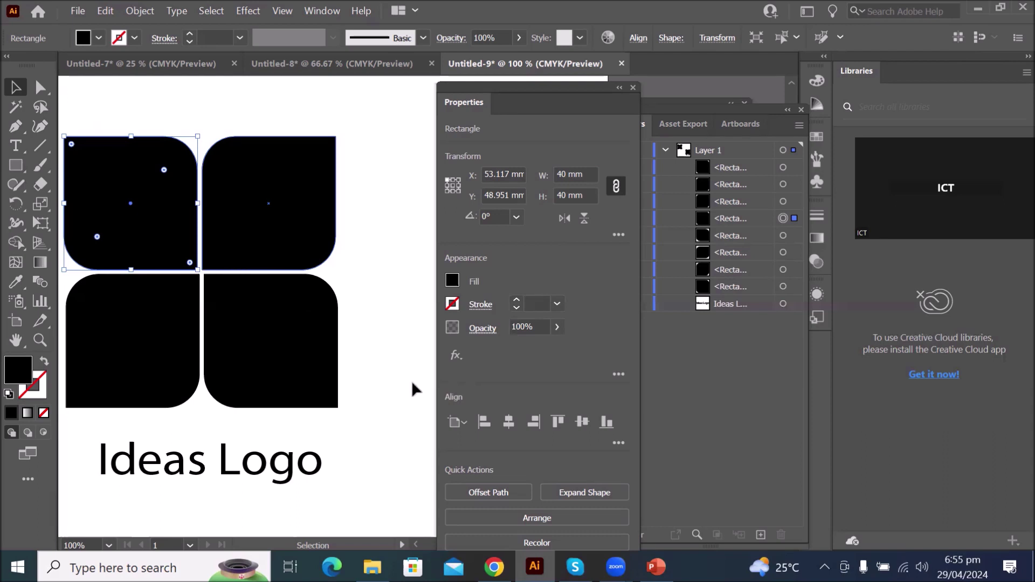
Draw a black square about 39 mm wide with the Rectangle tool in the empty area below the Ideas Logo text
{"action": "scroll", "coordinate": [388, 375], "scroll_direction": "down", "scroll_amount": 3}
{"action": "left_click", "coordinate": [393, 485]}
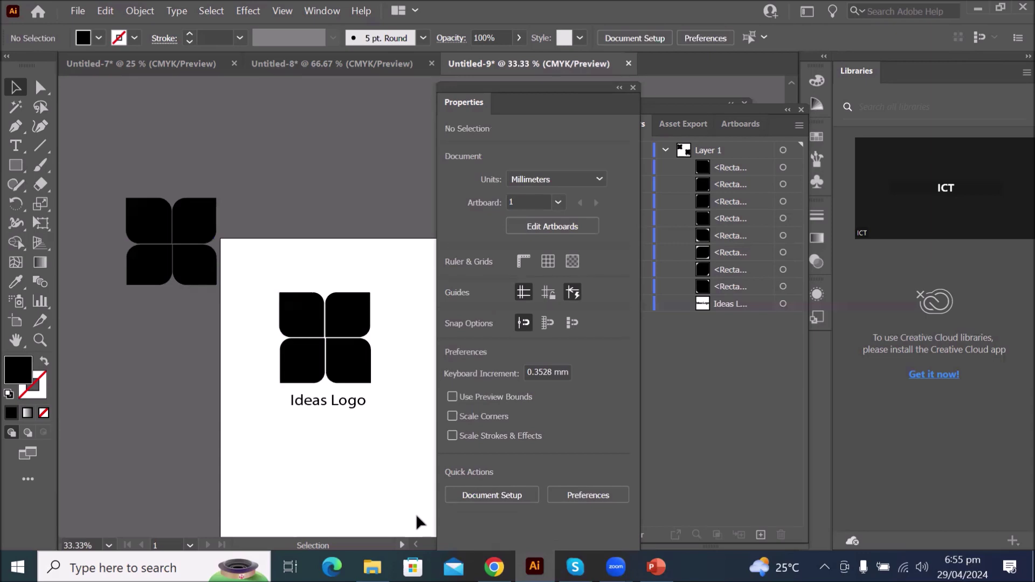
{"action": "scroll", "coordinate": [421, 509], "scroll_direction": "down", "scroll_amount": 1}
{"action": "scroll", "coordinate": [422, 519], "scroll_direction": "up", "scroll_amount": 3}
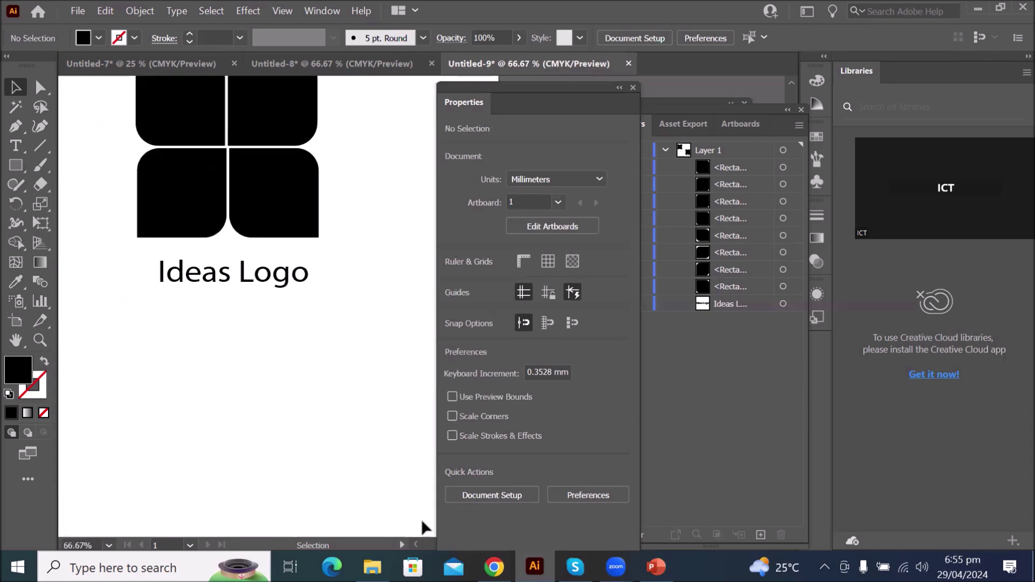
{"action": "left_click", "coordinate": [21, 164]}
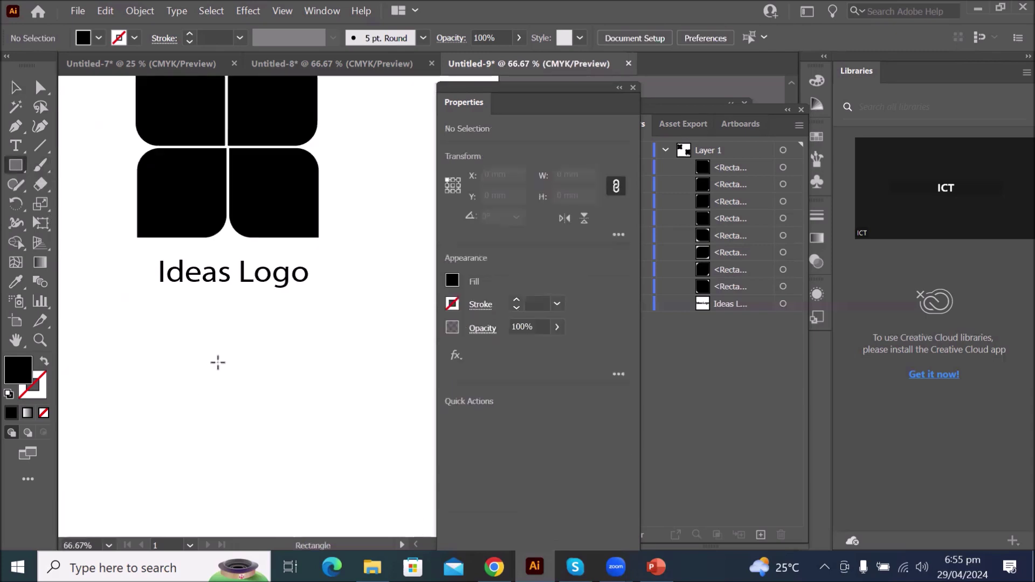
{"action": "left_click_drag", "start_coordinate": [170, 354], "coordinate": [258, 442]}
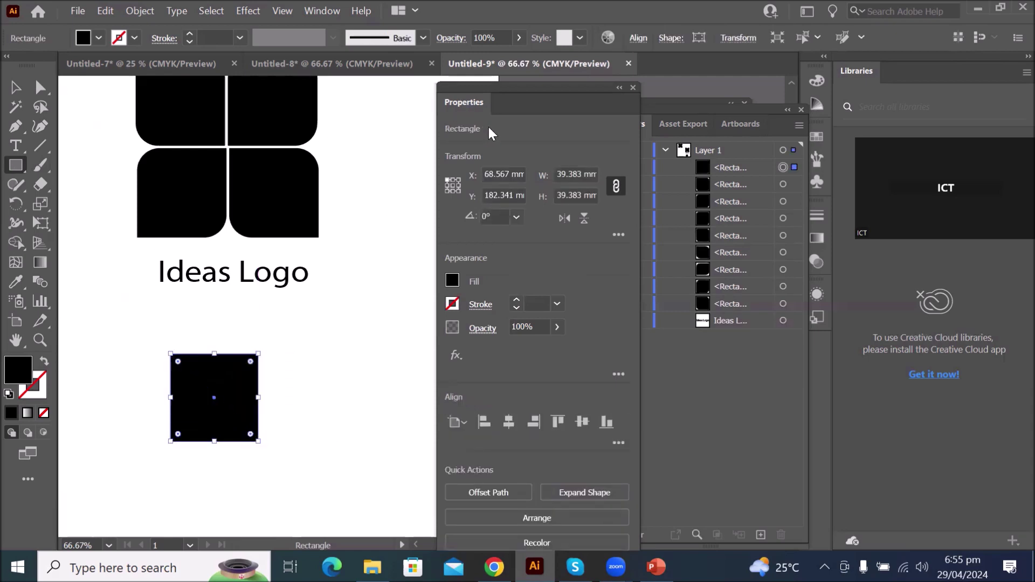
Rotate the new square to the preset 30° angle and return its rotation to 0°
{"action": "left_click", "coordinate": [515, 217]}
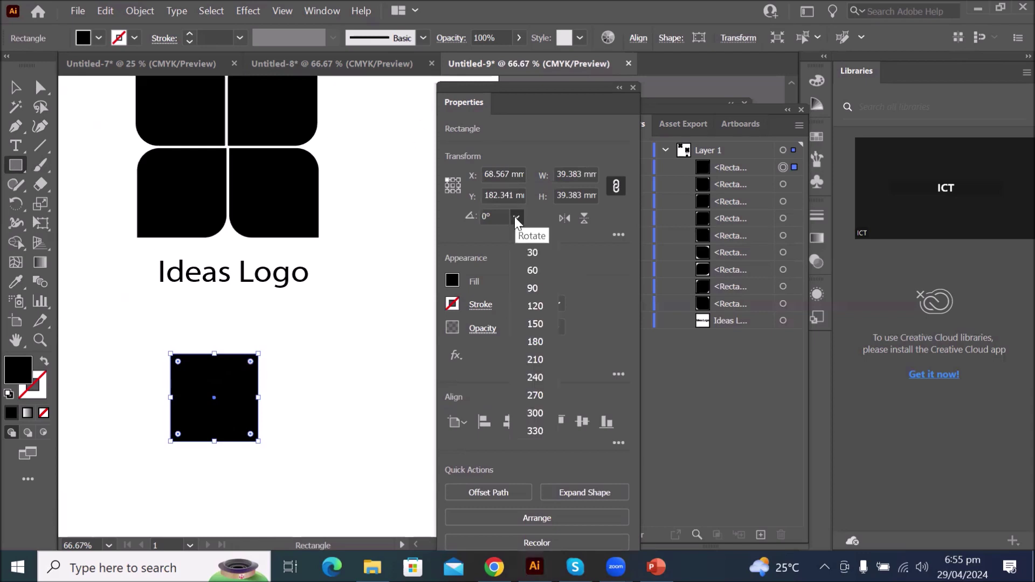
{"action": "left_click", "coordinate": [534, 251]}
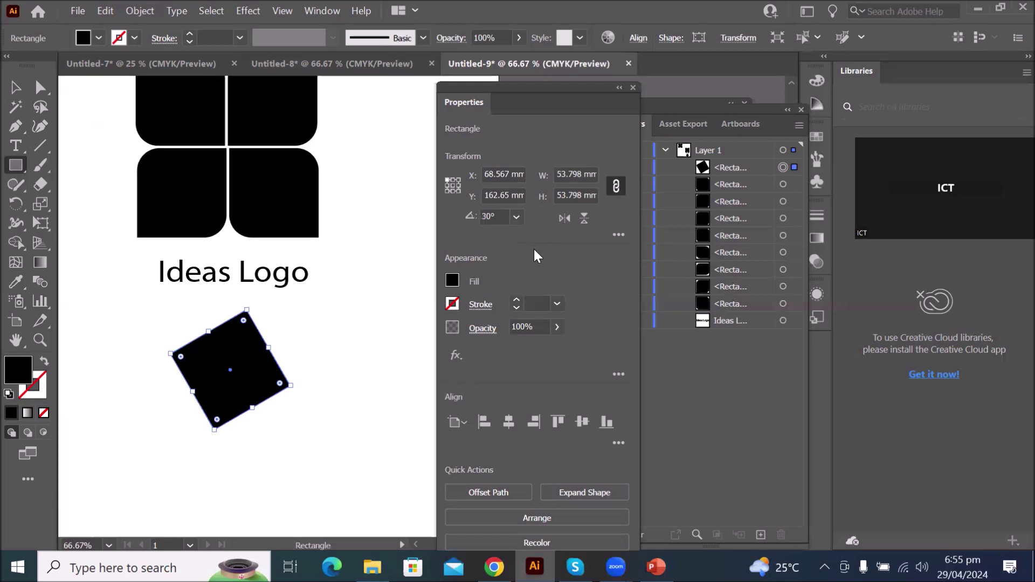
{"action": "left_click", "coordinate": [517, 216]}
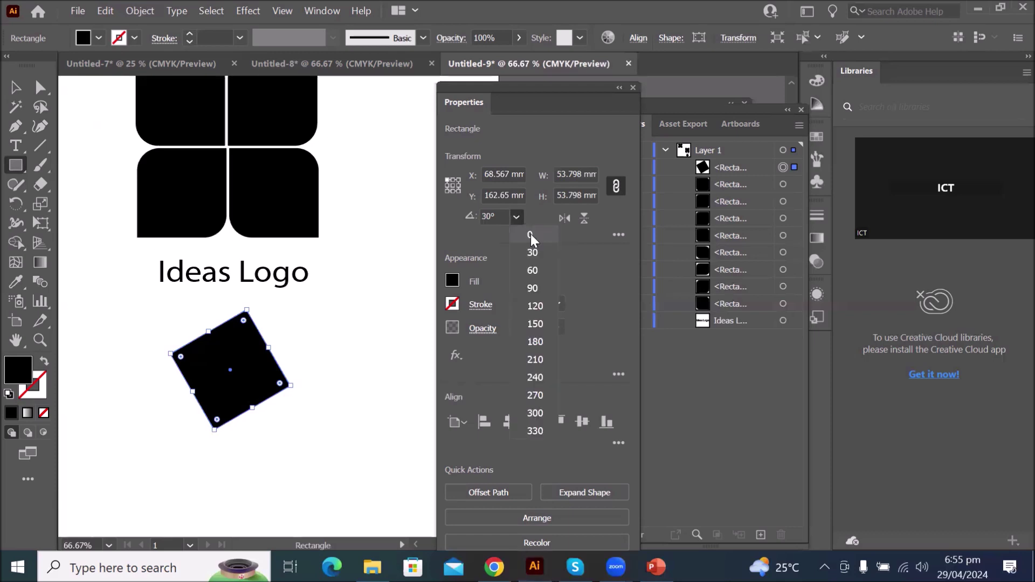
{"action": "left_click", "coordinate": [531, 234]}
{"action": "left_click", "coordinate": [516, 216]}
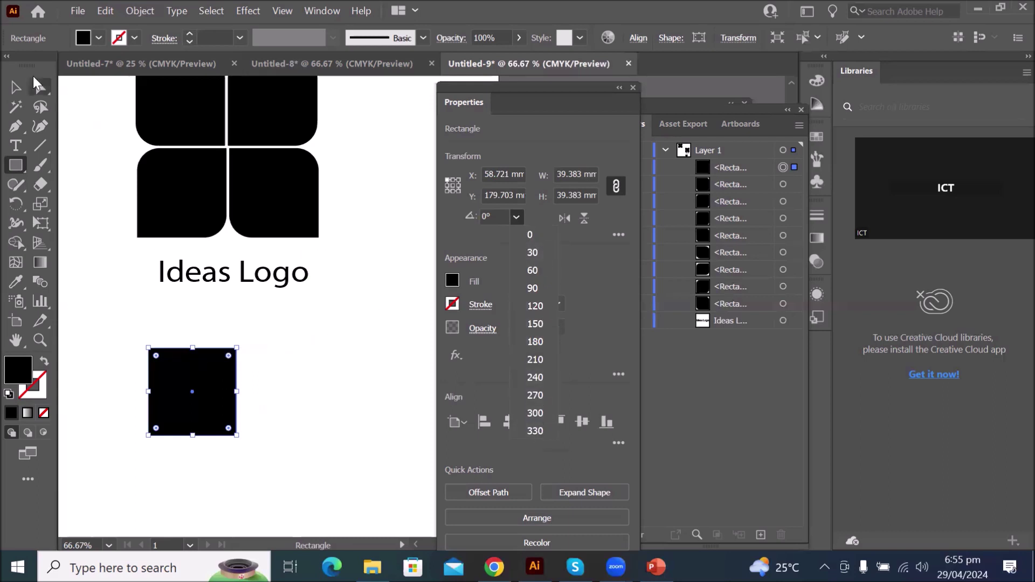
{"action": "left_click", "coordinate": [13, 91]}
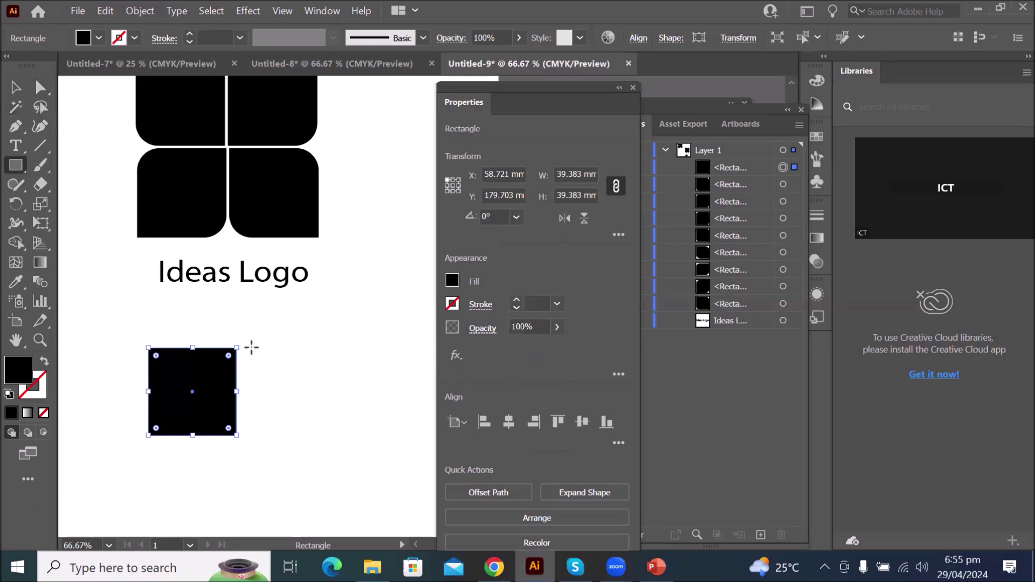
Rotate the square freehand around its center through several angles, finishing at 45°
{"action": "left_click_drag", "start_coordinate": [243, 343], "coordinate": [237, 306]}
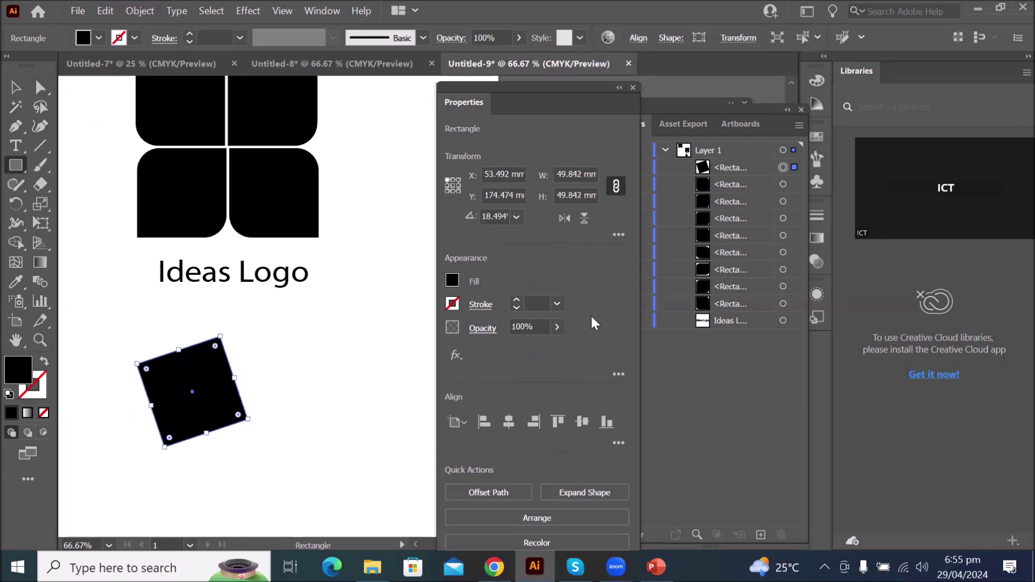
{"action": "left_click", "coordinate": [488, 215]}
{"action": "left_click_drag", "start_coordinate": [488, 217], "coordinate": [500, 216]}
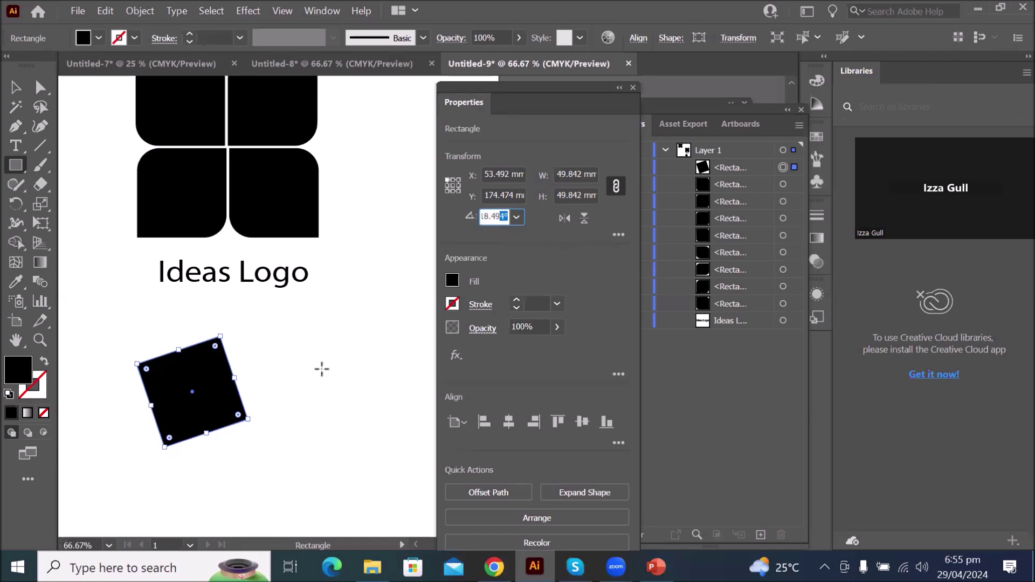
{"action": "left_click_drag", "start_coordinate": [221, 330], "coordinate": [256, 355]}
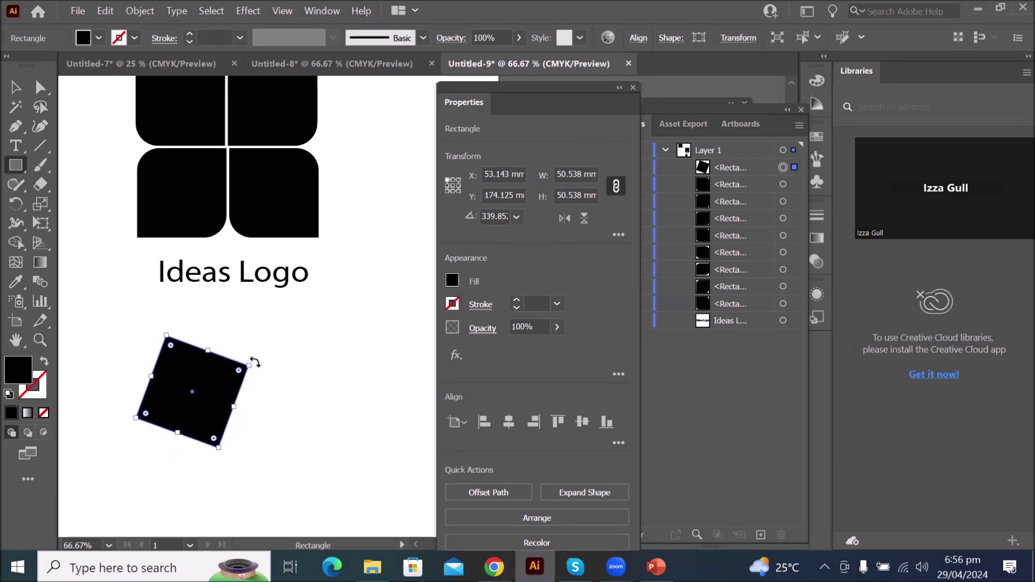
{"action": "left_click_drag", "start_coordinate": [254, 360], "coordinate": [189, 290]}
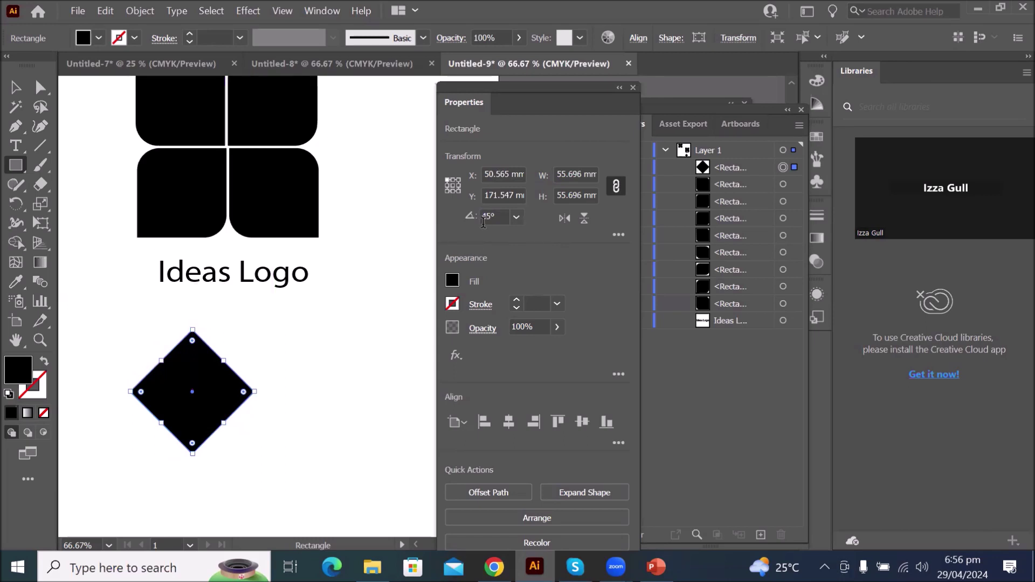
Reset the square's rotation angle to 0°
{"action": "left_click", "coordinate": [516, 217]}
{"action": "left_click", "coordinate": [521, 239]}
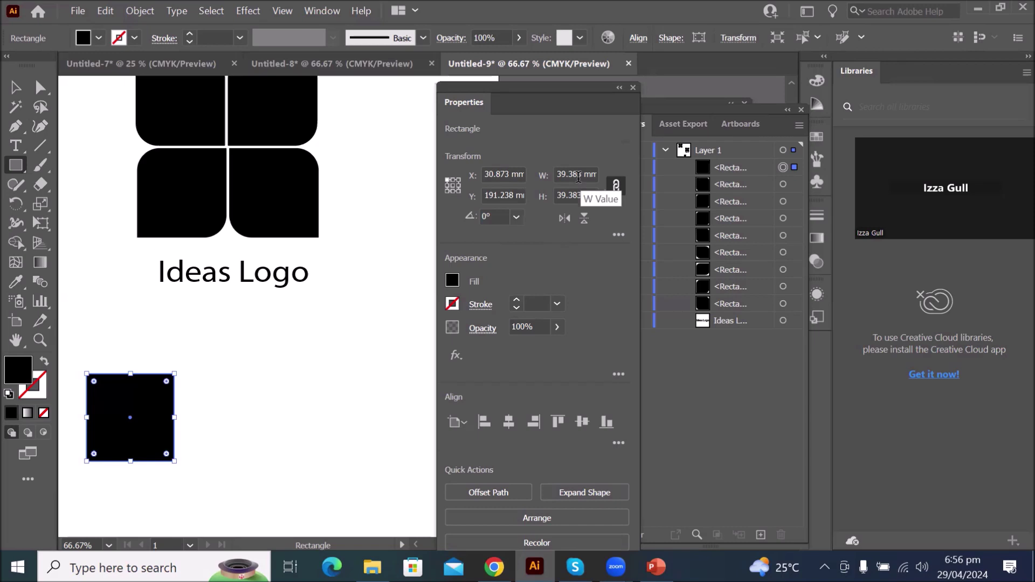
{"action": "left_click", "coordinate": [516, 216]}
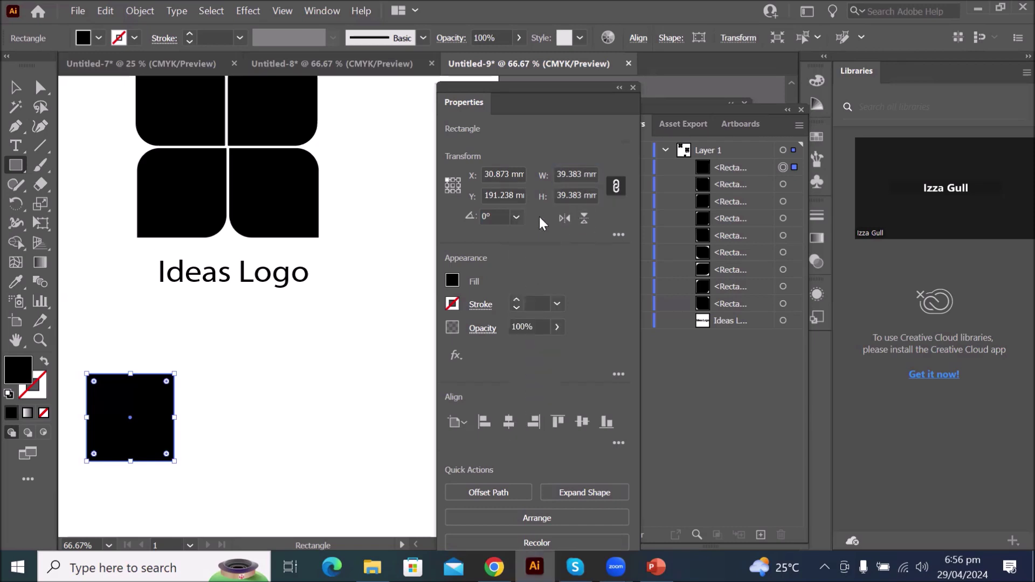
{"action": "left_click", "coordinate": [619, 237]}
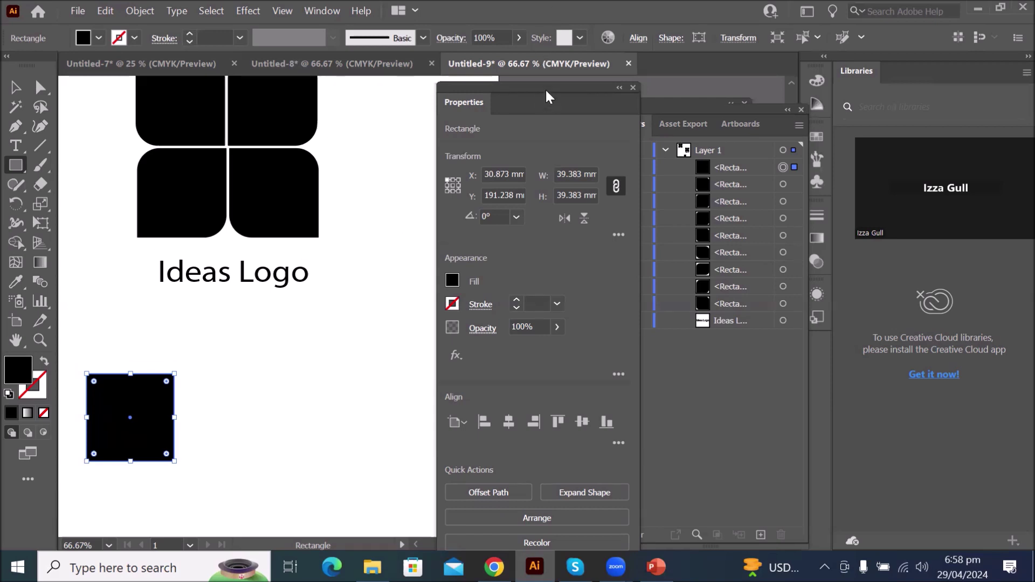
{"action": "left_click_drag", "start_coordinate": [545, 88], "coordinate": [567, 85]}
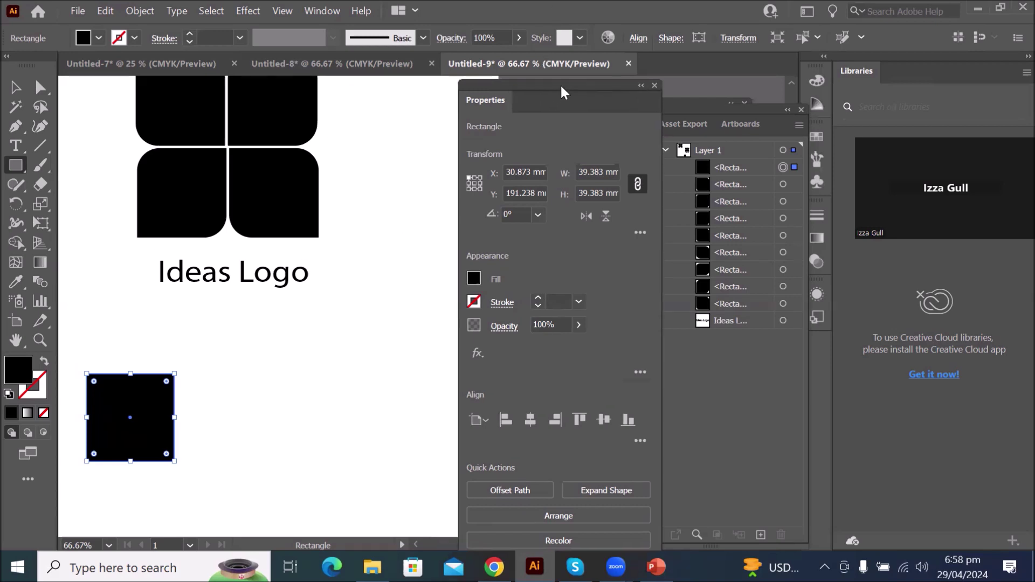
{"action": "left_click", "coordinate": [18, 163]}
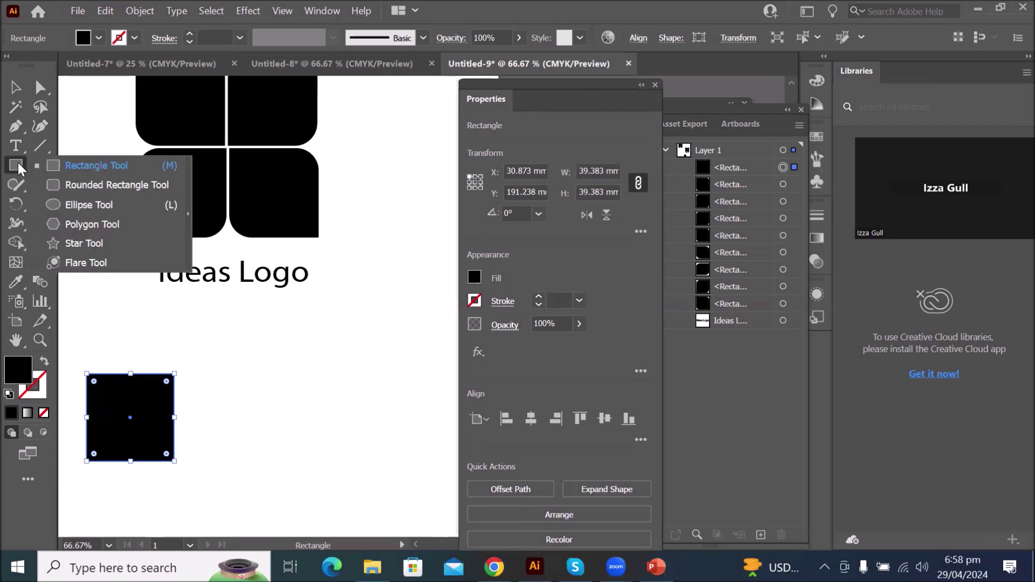
{"action": "left_click", "coordinate": [66, 185]}
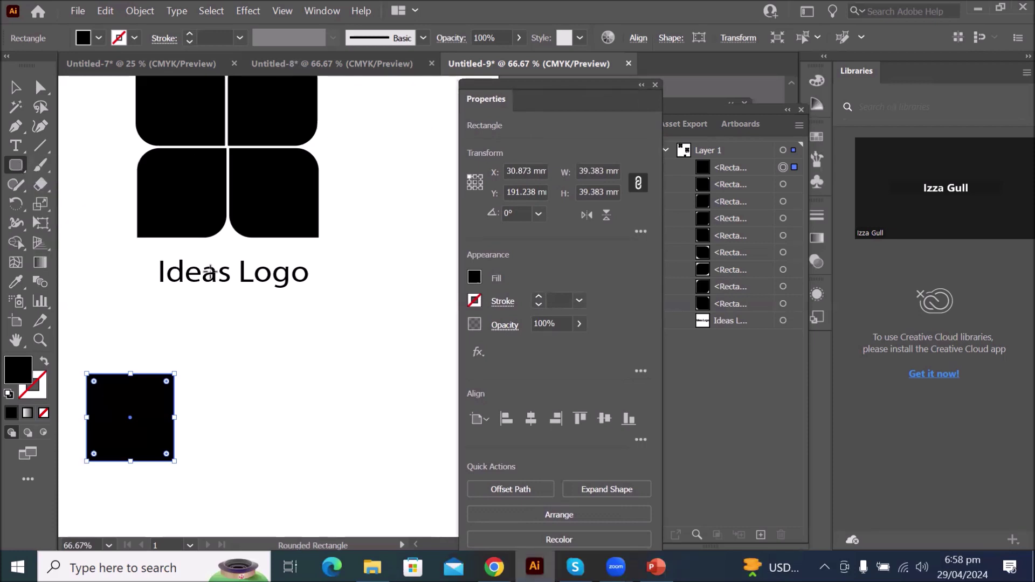
{"action": "left_click", "coordinate": [224, 379]}
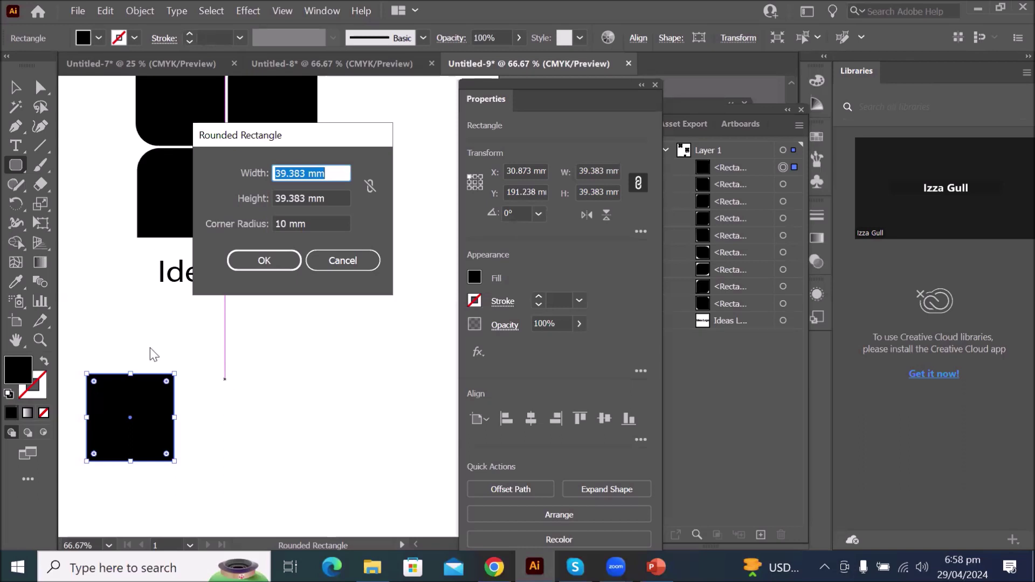
{"action": "left_click", "coordinate": [310, 223]}
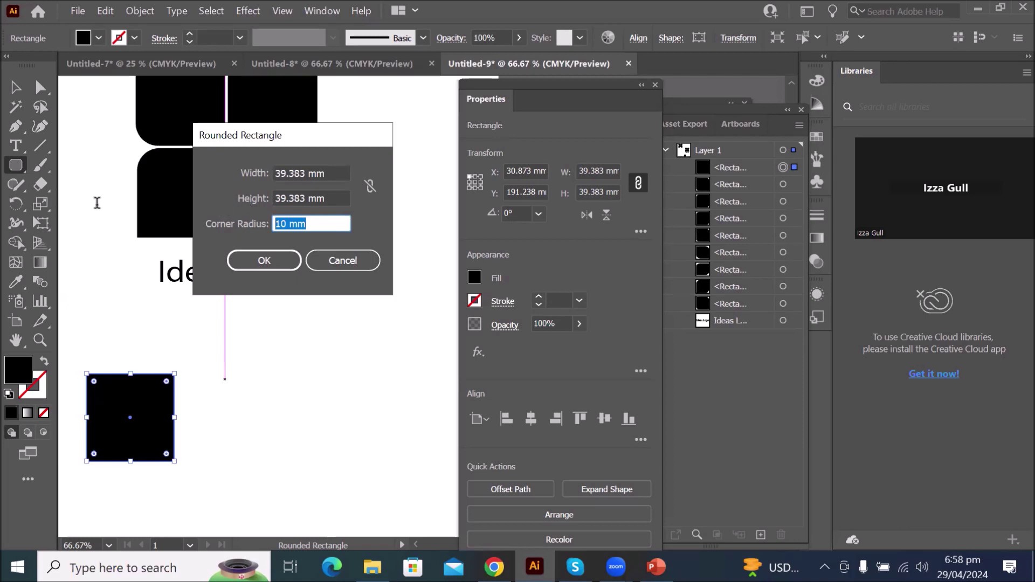
{"action": "left_click", "coordinate": [345, 262]}
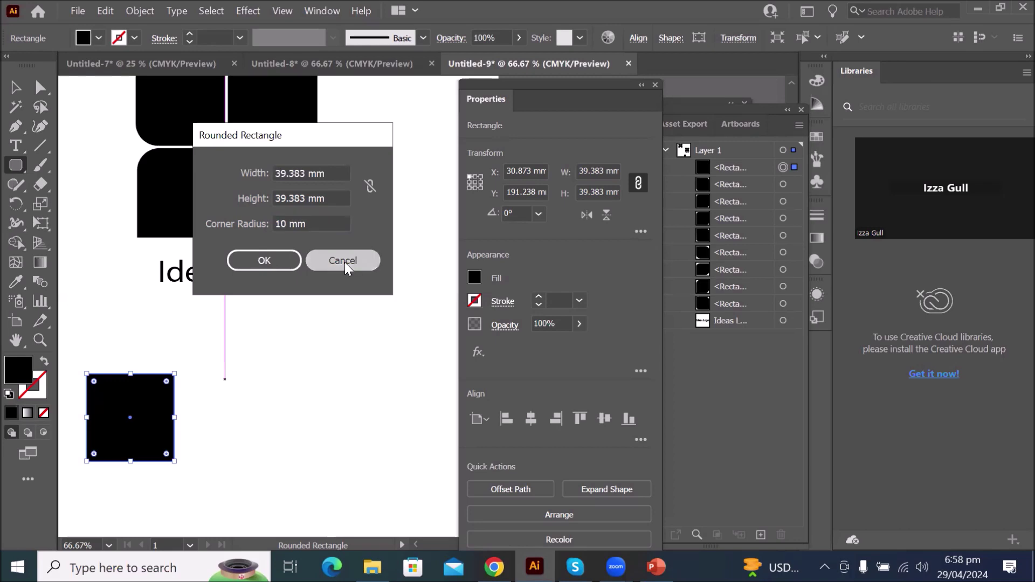
Activate the Ellipse tool and create a new document from the Letter preset, 215.9 x 279.4 mm
{"action": "left_click", "coordinate": [18, 169]}
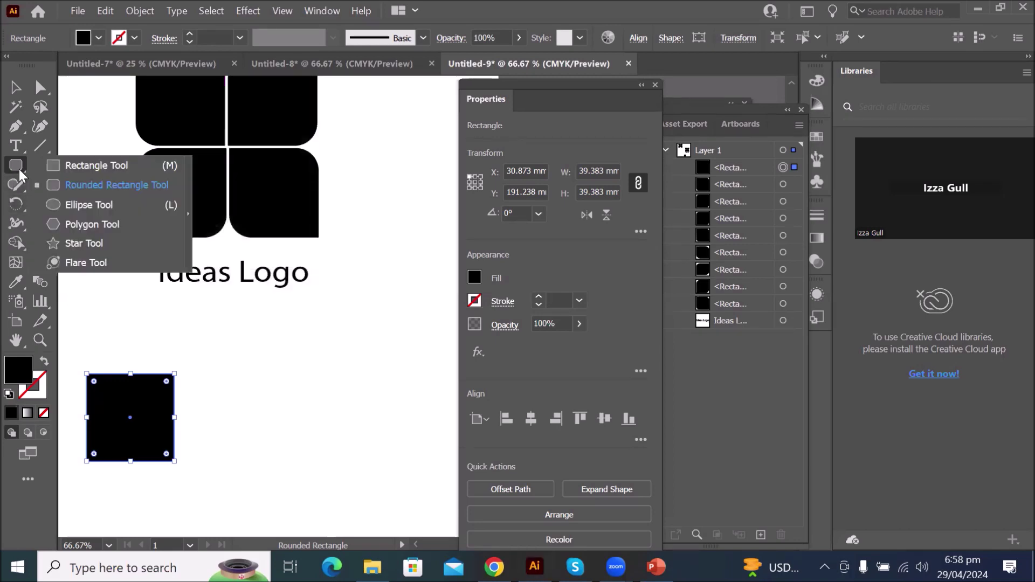
{"action": "left_click", "coordinate": [78, 204]}
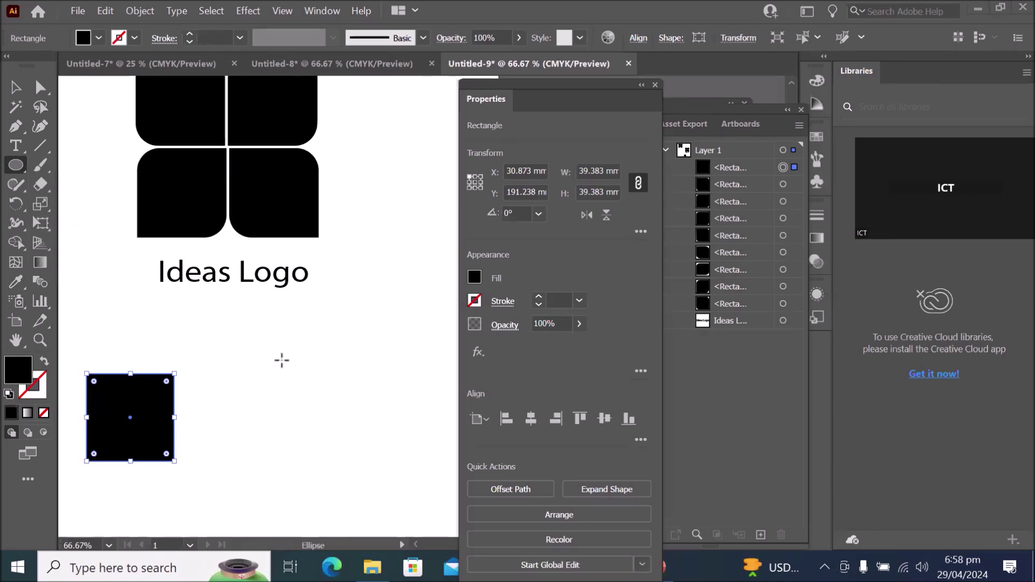
{"action": "scroll", "coordinate": [282, 361], "scroll_direction": "down", "scroll_amount": 2}
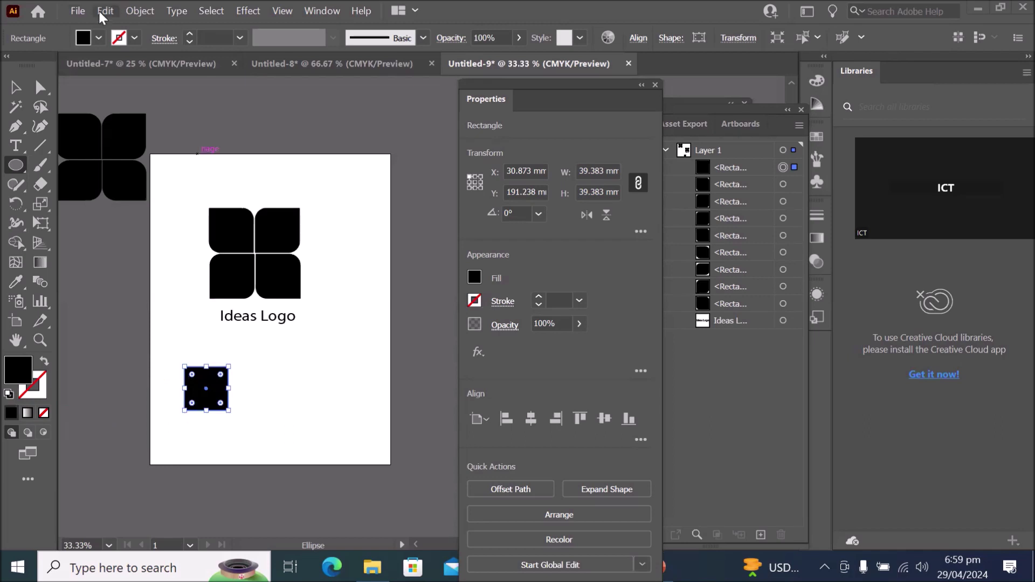
{"action": "left_click", "coordinate": [77, 11]}
{"action": "left_click", "coordinate": [99, 27]}
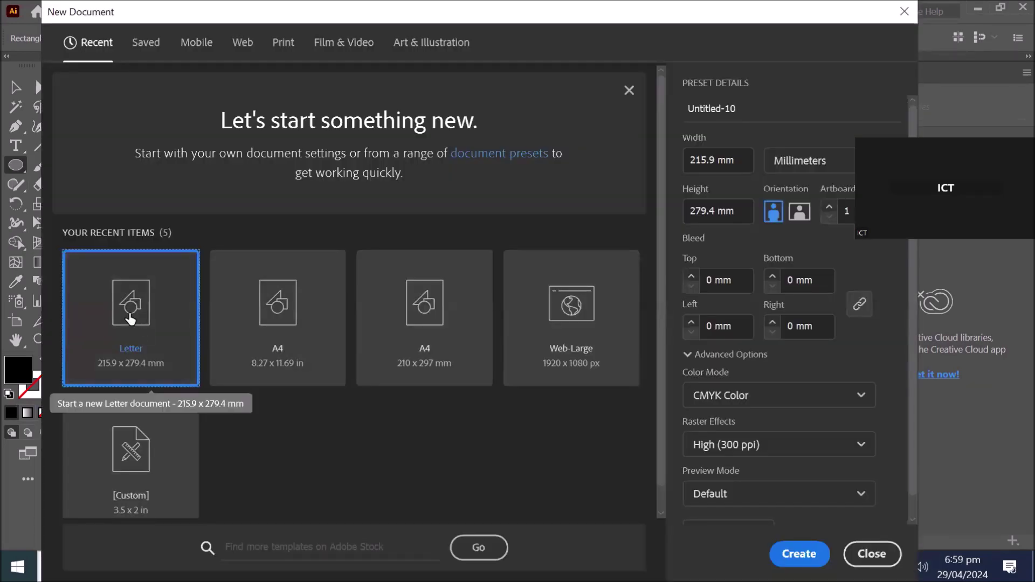
{"action": "key", "text": "Escape"}
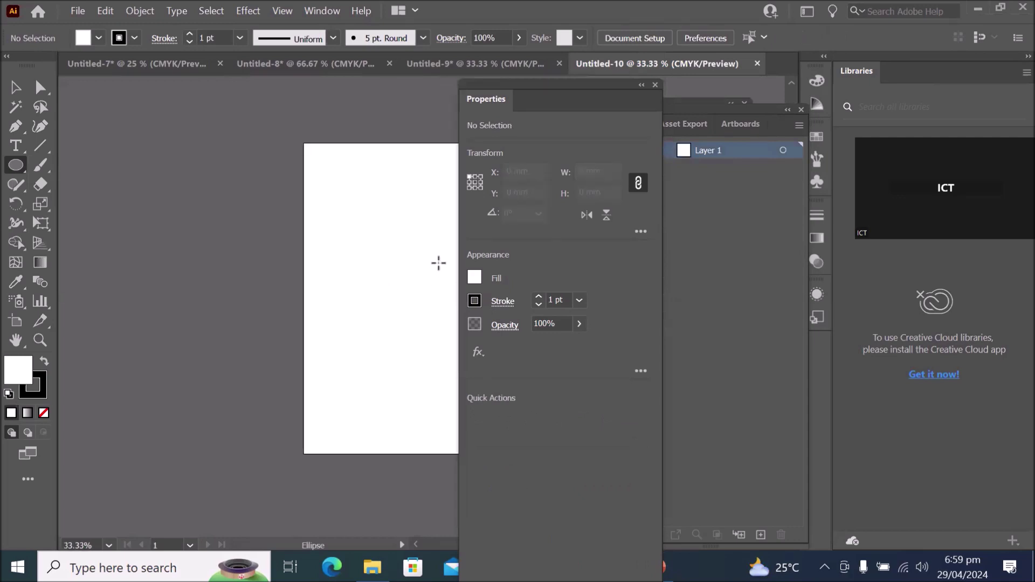
{"action": "key", "text": "space"}
{"action": "left_click_drag", "start_coordinate": [423, 261], "coordinate": [403, 298]}
{"action": "key", "text": "space"}
{"action": "left_click_drag", "start_coordinate": [239, 278], "coordinate": [419, 261]}
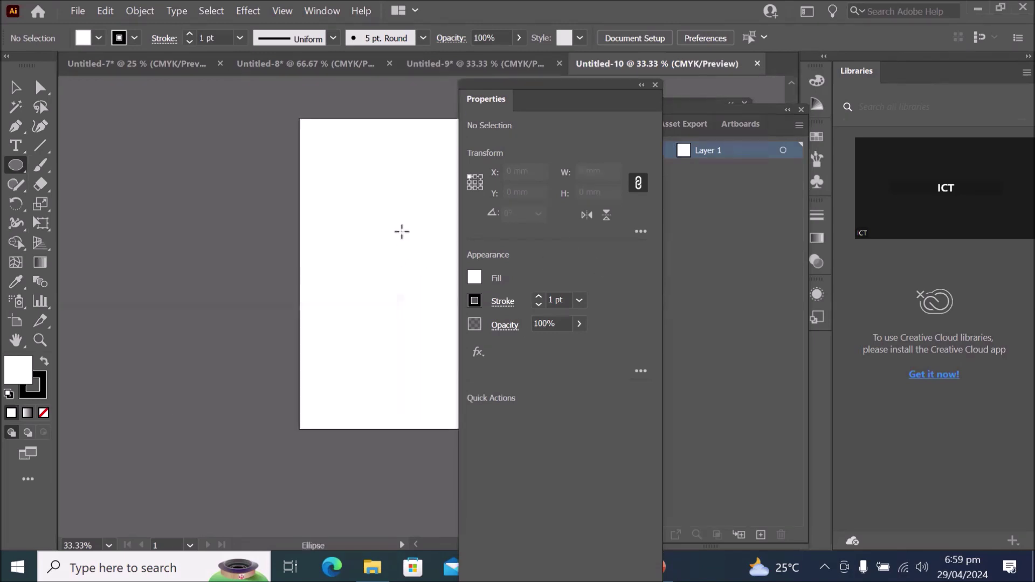
{"action": "left_click_drag", "start_coordinate": [407, 226], "coordinate": [247, 211]}
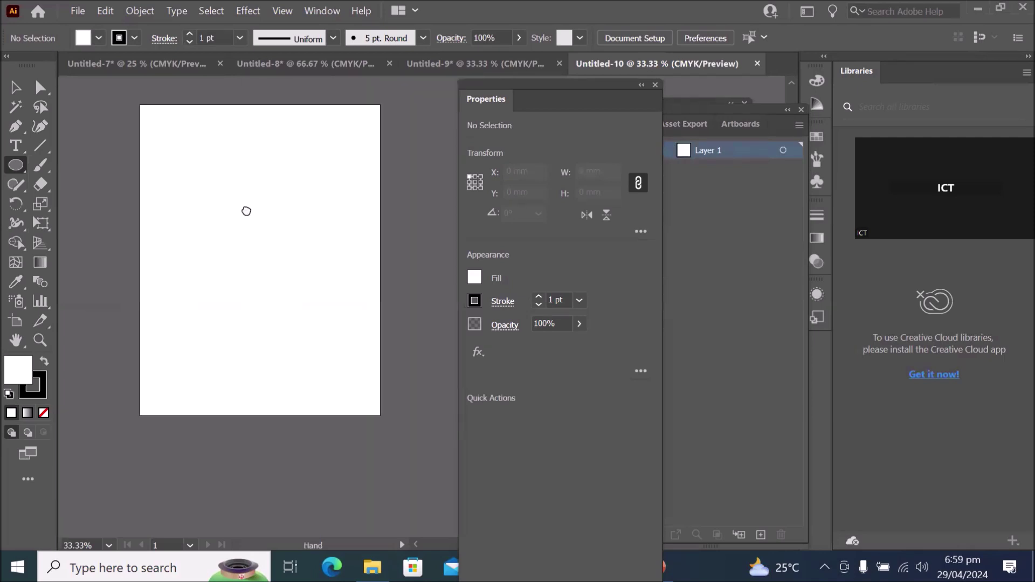
Create a 50 mm circle with the Ellipse tool from the artboard's center, keeping width and height proportional, and undo it
{"action": "left_click", "coordinate": [17, 169]}
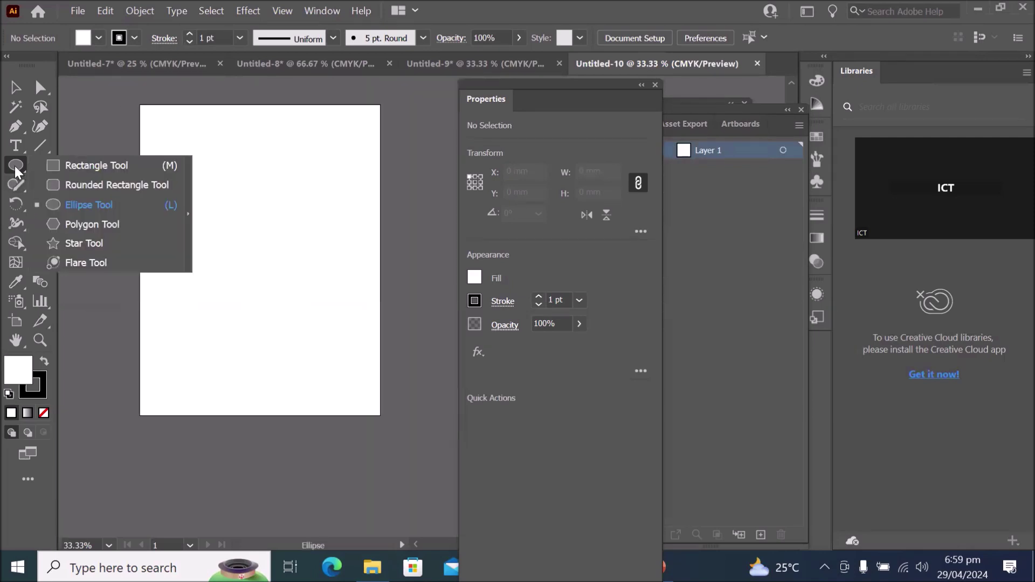
{"action": "left_click", "coordinate": [81, 205]}
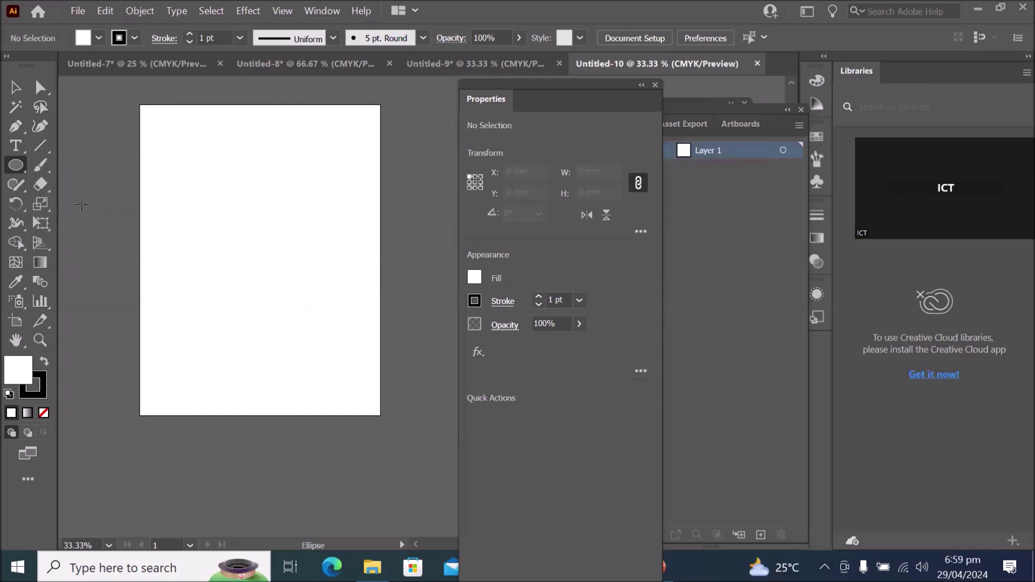
{"action": "left_click", "coordinate": [262, 259]}
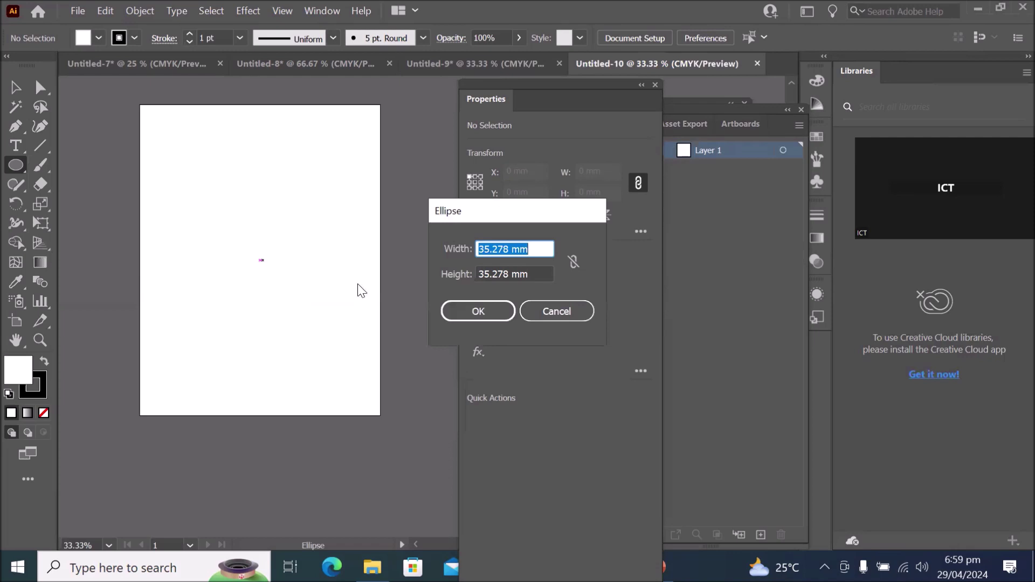
{"action": "left_click_drag", "start_coordinate": [451, 201], "coordinate": [320, 150]}
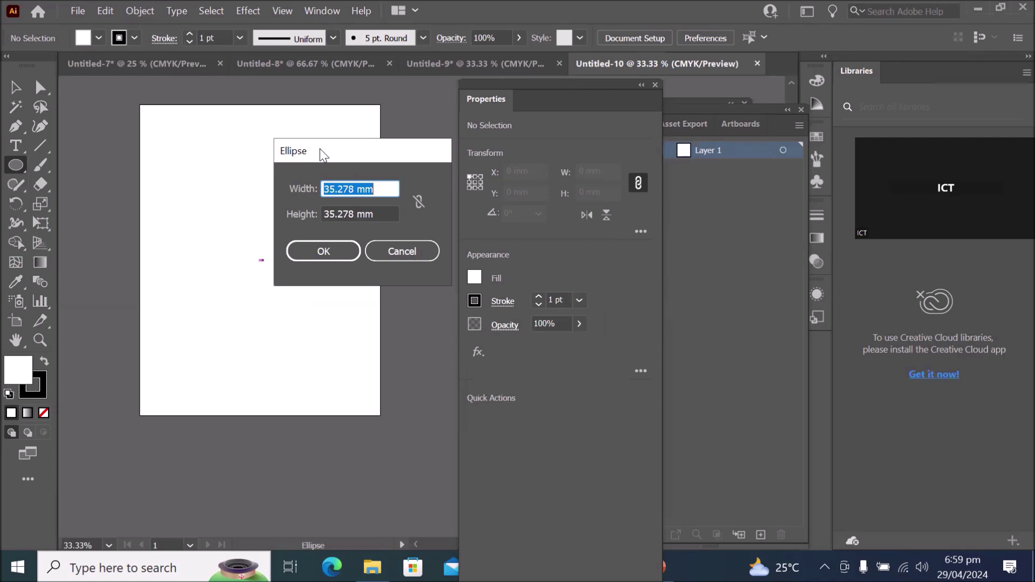
{"action": "left_click", "coordinate": [419, 200]}
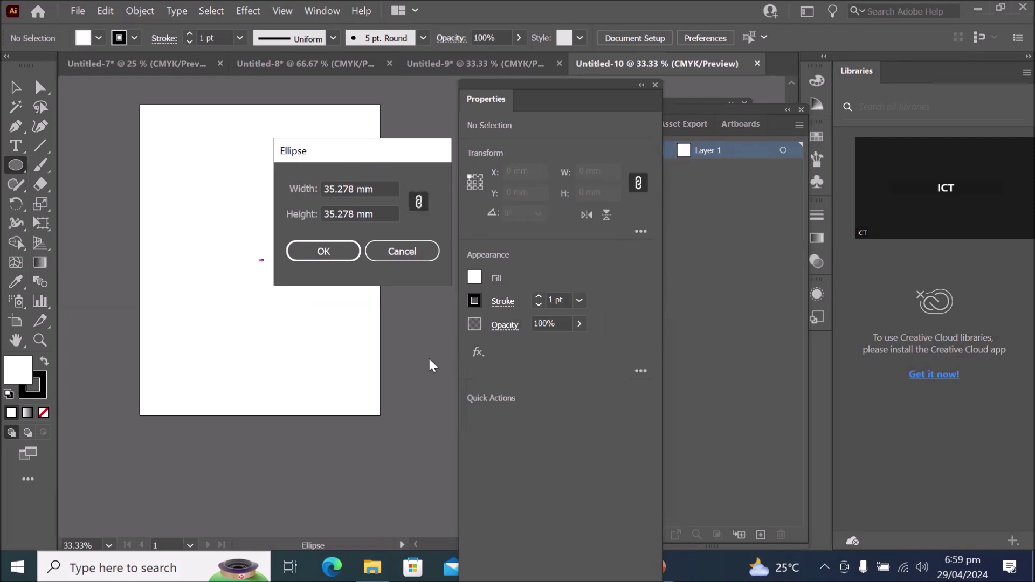
{"action": "double_click", "coordinate": [346, 190]}
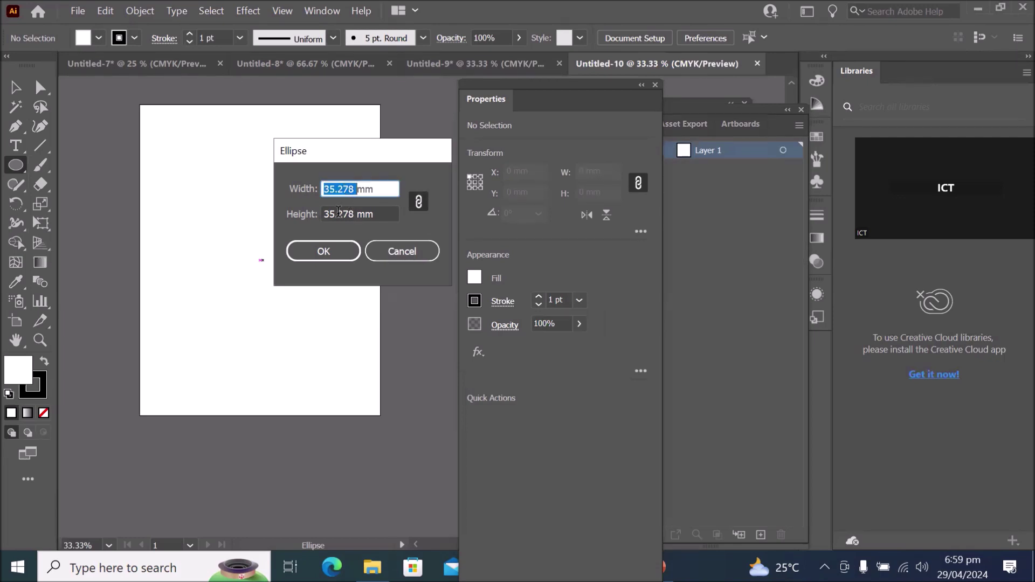
{"action": "type", "text": "50"}
{"action": "left_click", "coordinate": [324, 253]}
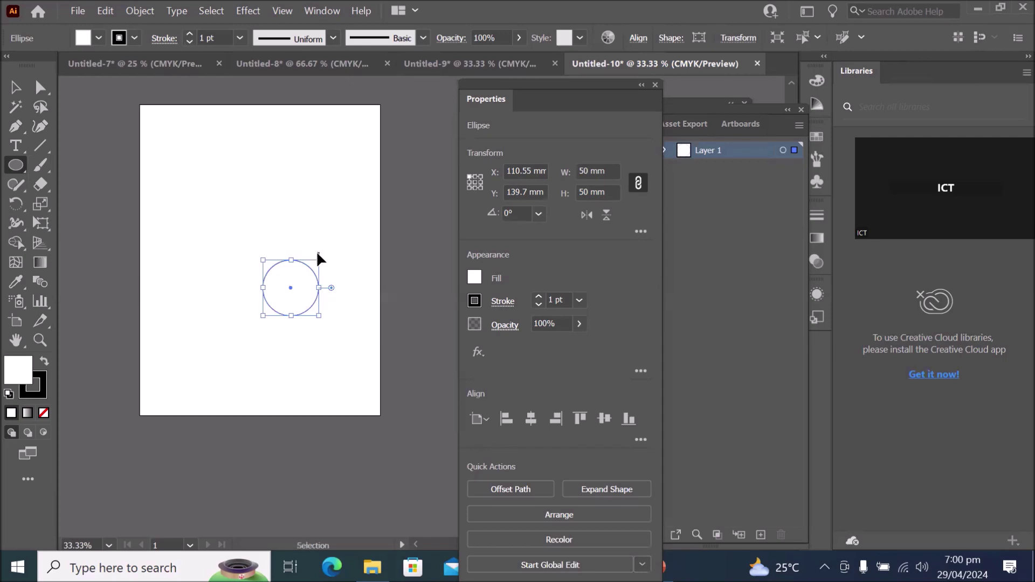
{"action": "key", "text": "ctrl+z"}
Create a circle 100 mm wide with linked proportions, centered exactly on the middle of the artboard
{"action": "scroll", "coordinate": [260, 222], "scroll_direction": "up", "scroll_amount": 1}
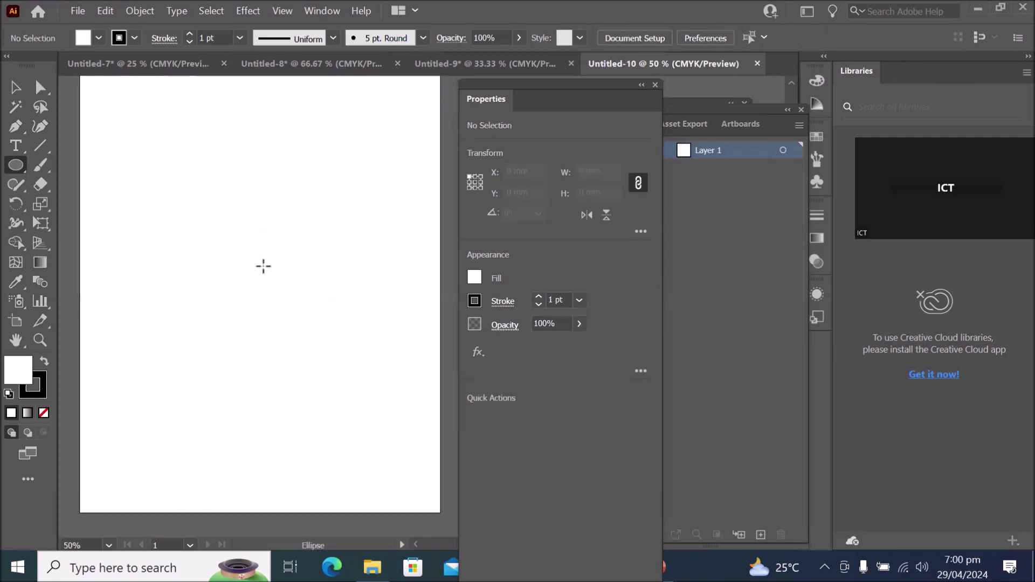
{"action": "key", "text": "alt"}
{"action": "left_click", "coordinate": [259, 279], "text": "alt"}
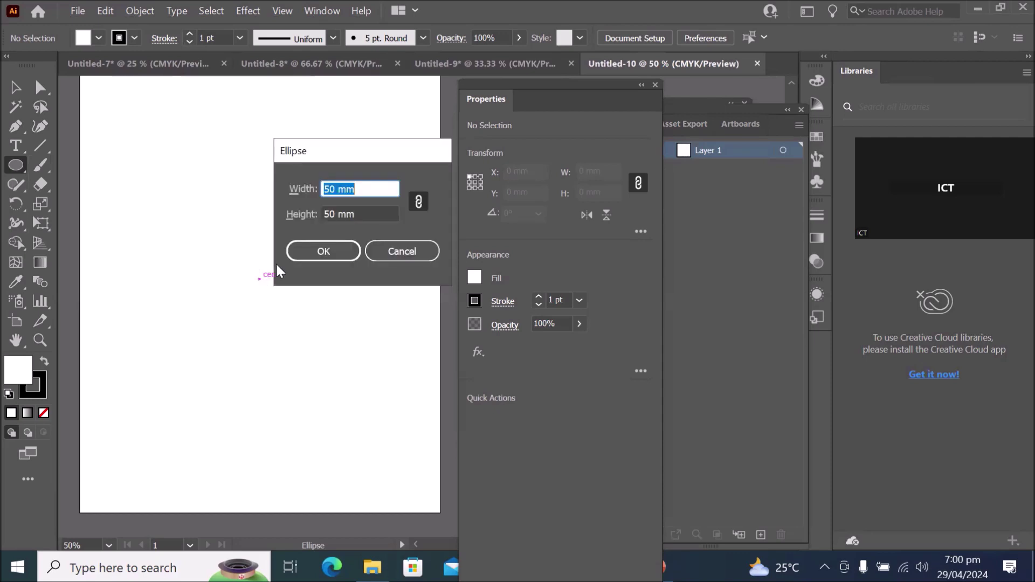
{"action": "type", "text": "100"}
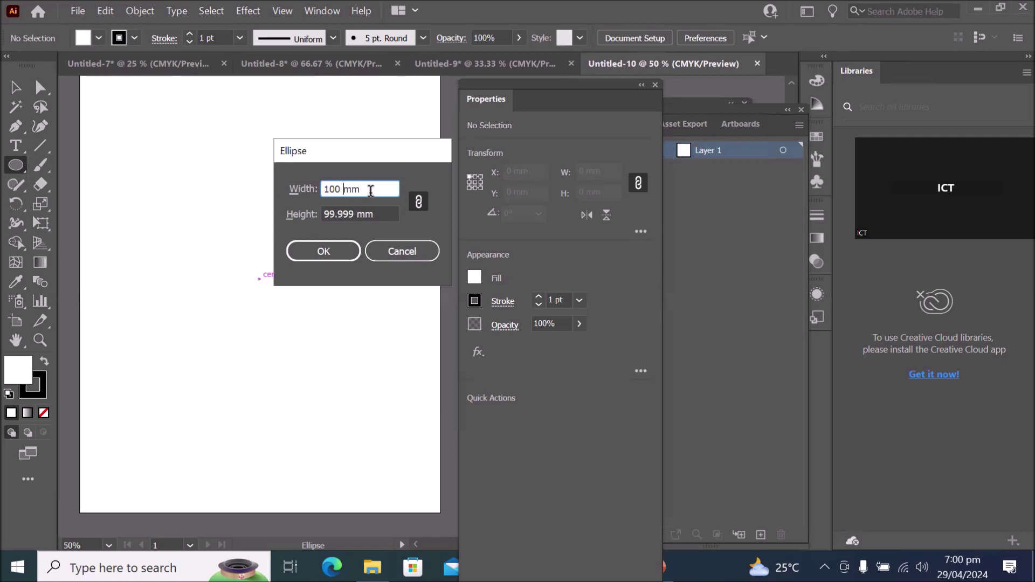
{"action": "left_click", "coordinate": [323, 253]}
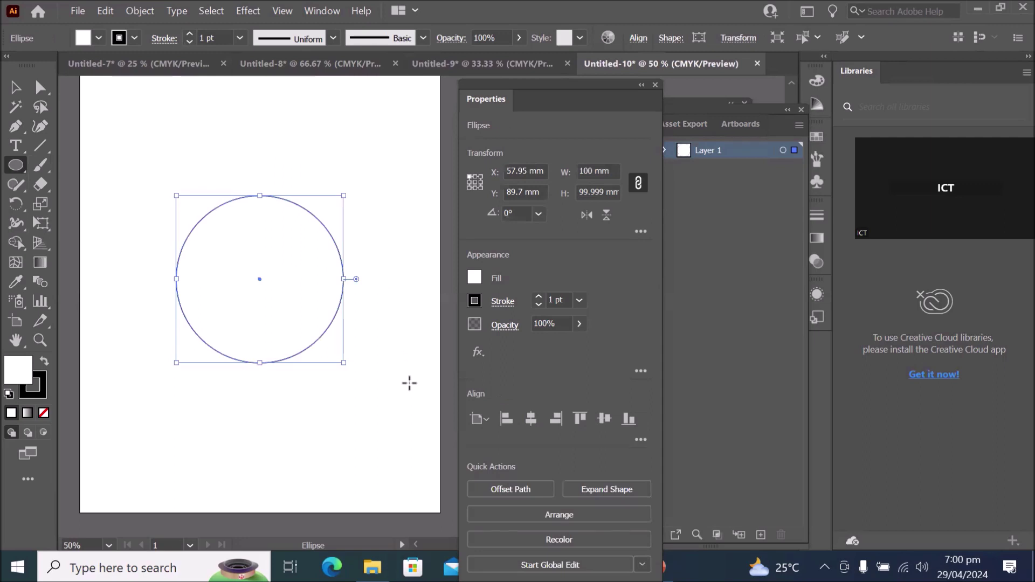
Expand Layer 1 to show its contents and examine the ellipse listed inside it
{"action": "left_click", "coordinate": [665, 151]}
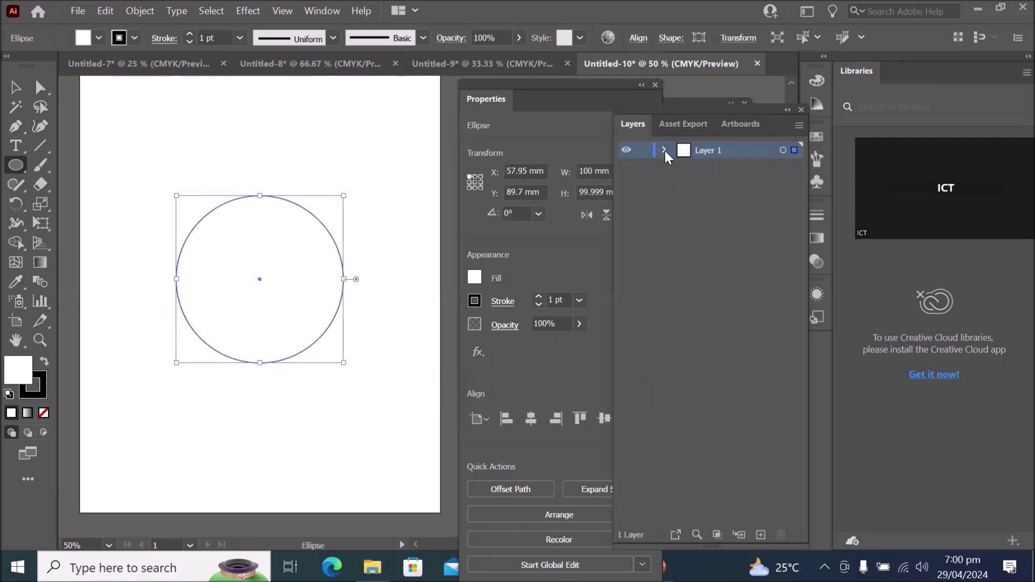
{"action": "left_click", "coordinate": [665, 150]}
{"action": "left_click", "coordinate": [737, 167]}
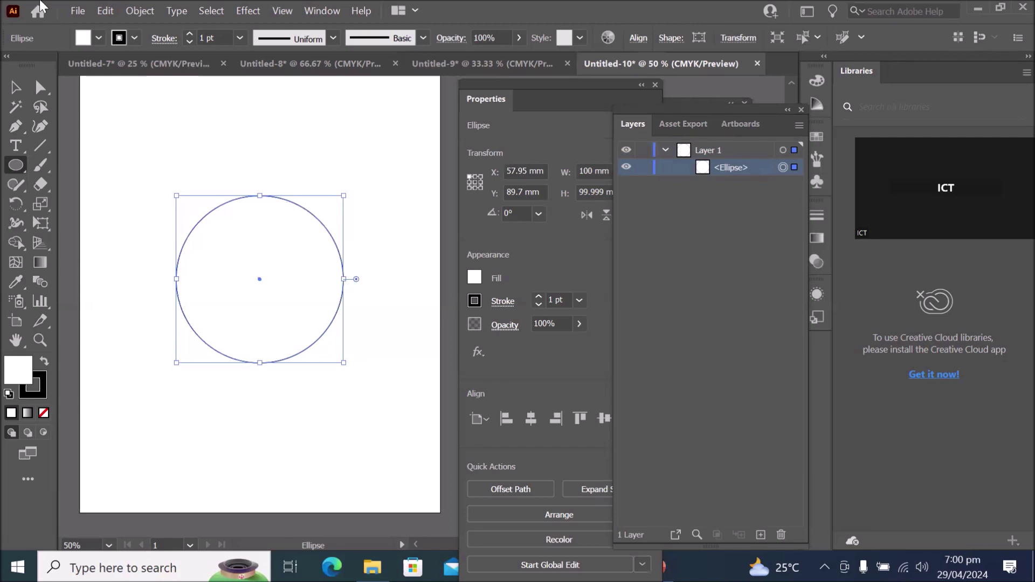
Undock the tools panel, place it beside the artboard, and move the Properties panel clear of the page
{"action": "left_click_drag", "start_coordinate": [38, 62], "coordinate": [125, 96]}
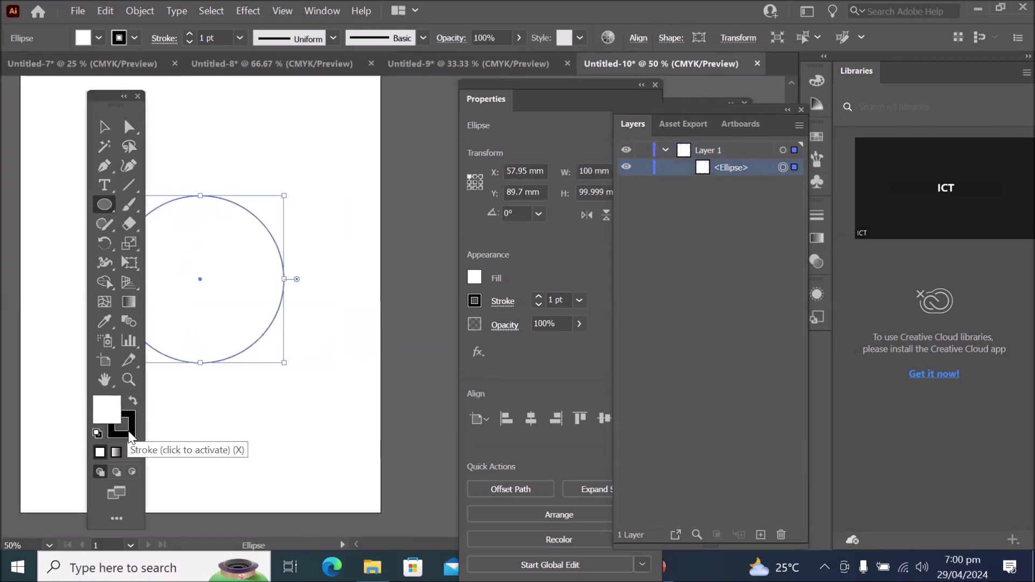
{"action": "left_click_drag", "start_coordinate": [102, 97], "coordinate": [58, 97]}
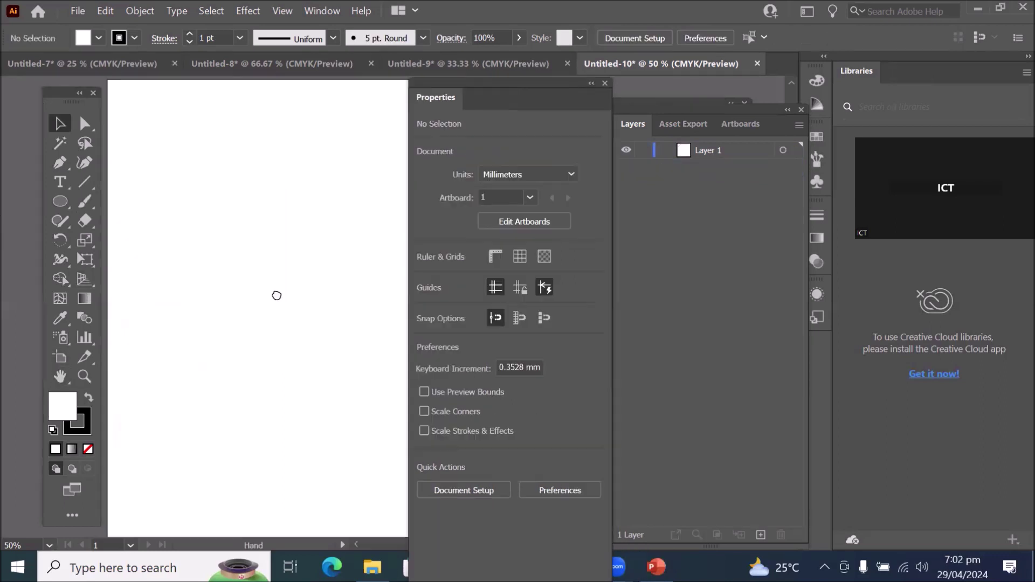
{"action": "left_click_drag", "start_coordinate": [469, 107], "coordinate": [597, 136]}
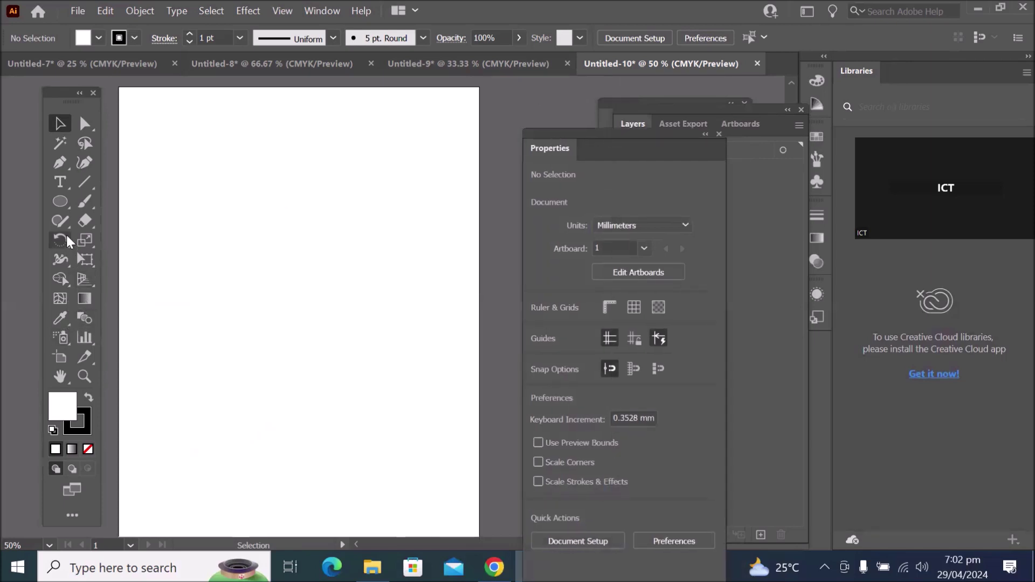
Draw a small circle about 14.4 mm across in the artboard's upper-left corner and switch to the Selection tool
{"action": "left_click", "coordinate": [65, 209]}
{"action": "mouse_move", "coordinate": [158, 114]}
{"action": "left_mouse_down"}
{"action": "mouse_move", "coordinate": [178, 134]}
{"action": "mouse_move", "coordinate": [143, 119]}
{"action": "left_mouse_up"}
{"action": "left_click", "coordinate": [60, 123]}
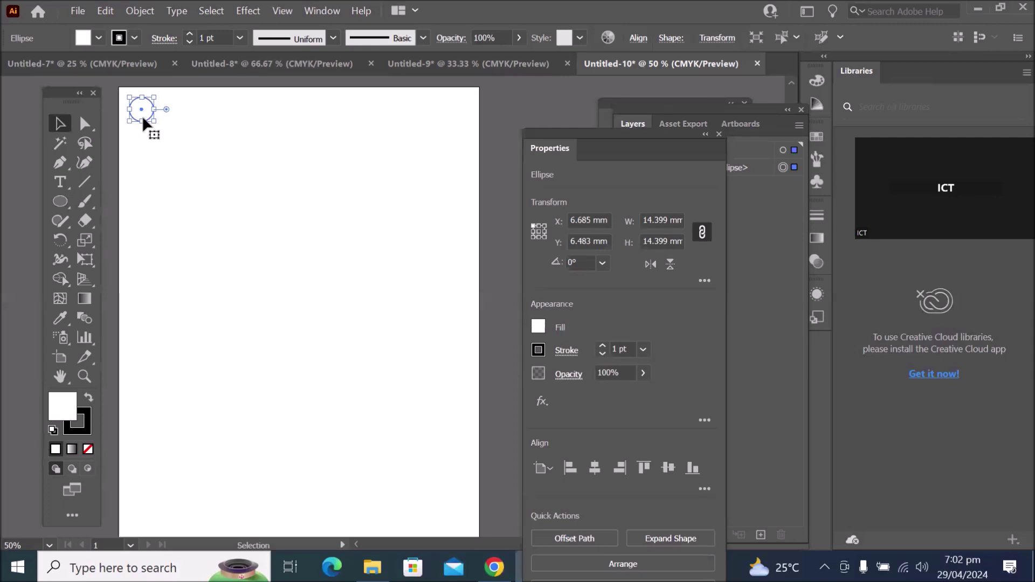
Duplicate the small circle straight down and repeat the duplication to build a column of 19 circles along the artboard's left edge
{"action": "left_click_drag", "start_coordinate": [143, 121], "coordinate": [152, 143]}
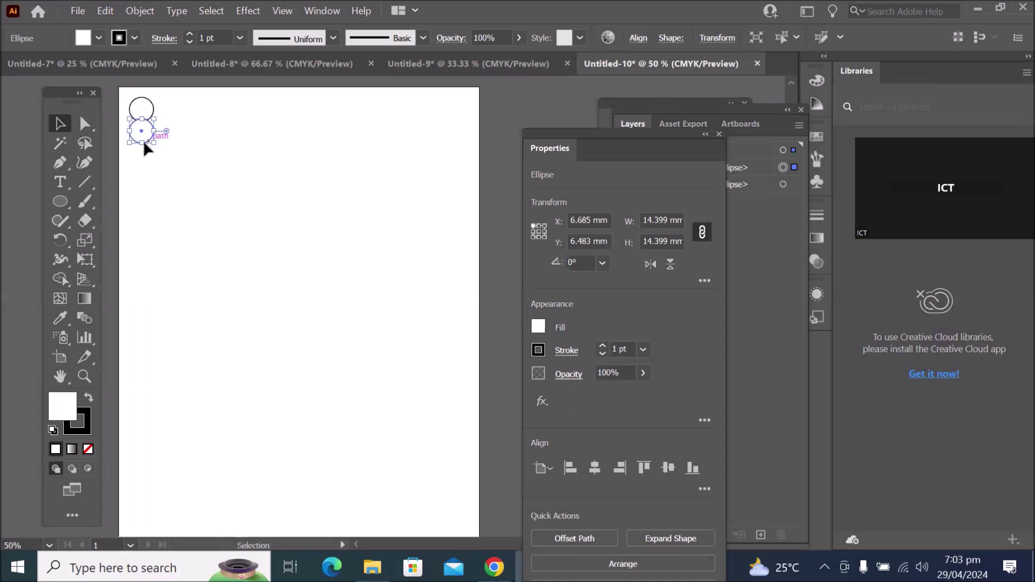
{"action": "key", "text": "ctrl+d"}
{"action": "key", "text": "ctrl+d"}
{"action": "key", "text": "ctrl+d"}
{"action": "key", "text": "ctrl+d"}
{"action": "key", "text": "ctrl+d"}
{"action": "key", "text": "ctrl+d"}
{"action": "key", "text": "ctrl+d"}
{"action": "key", "text": "ctrl+d"}
{"action": "key", "text": "ctrl+d"}
{"action": "key", "text": "ctrl+d"}
{"action": "key", "text": "ctrl+d"}
{"action": "key", "text": "ctrl+d"}
{"action": "key", "text": "ctrl+d"}
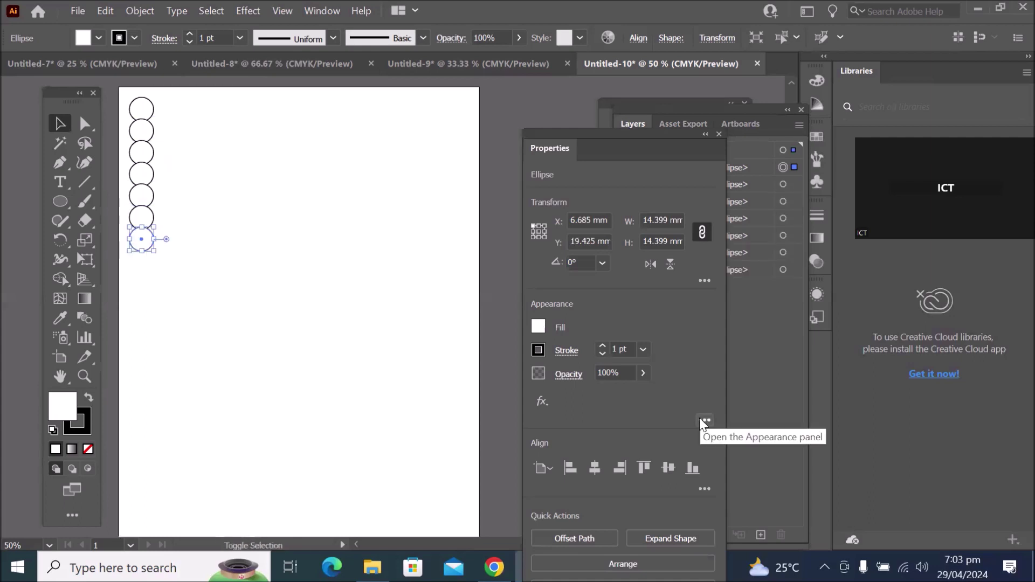
{"action": "key", "text": "ctrl+d"}
{"action": "key", "text": "ctrl+d"}
{"action": "key", "text": "ctrl+d"}
{"action": "key", "text": "ctrl+d"}
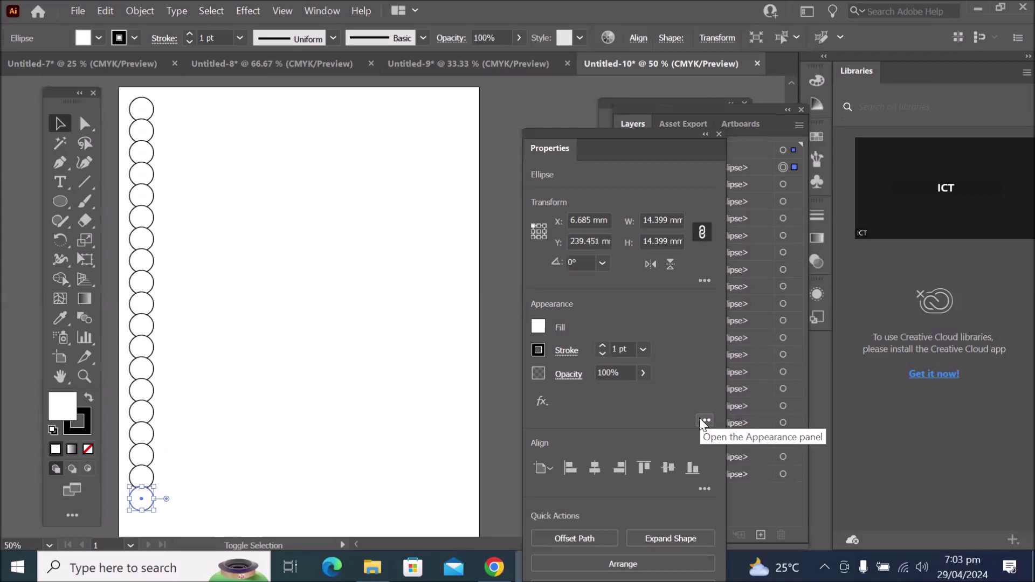
Copy the circle column to the artboard's right edge, move the copy to about X 64 mm, and delete it
{"action": "left_click_drag", "start_coordinate": [120, 89], "coordinate": [470, 493]}
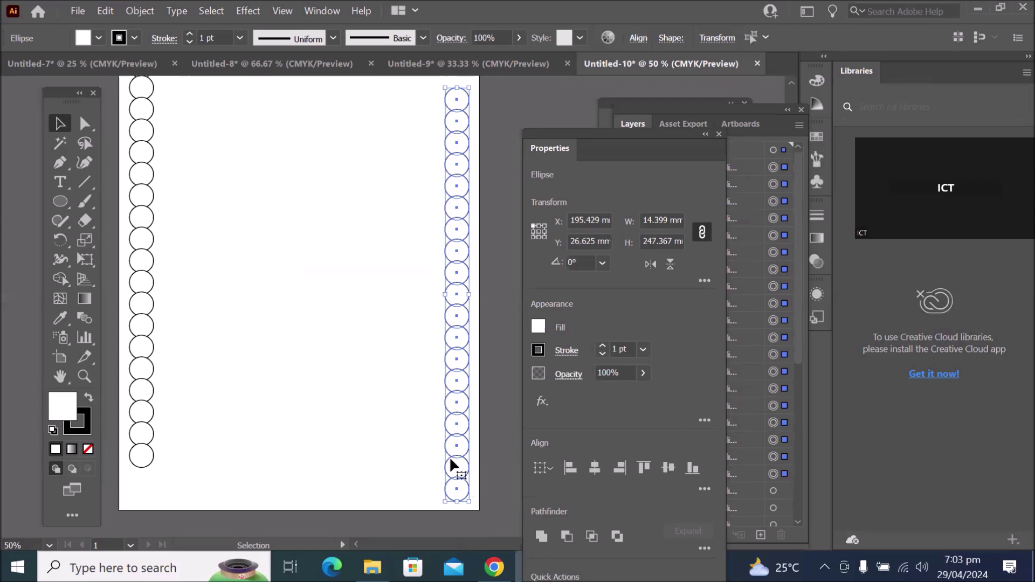
{"action": "left_click_drag", "start_coordinate": [463, 473], "coordinate": [246, 455]}
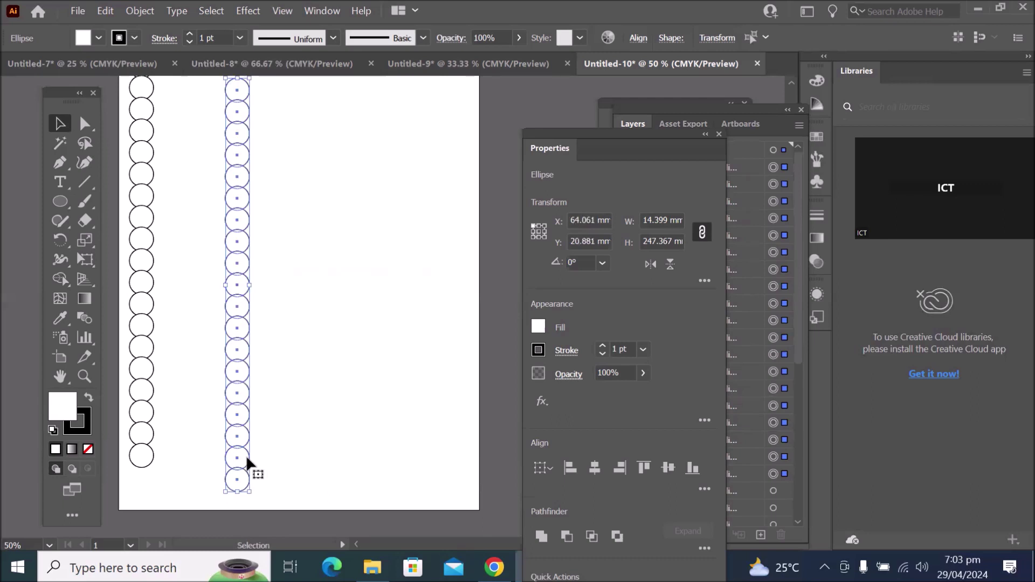
{"action": "key", "text": "Delete"}
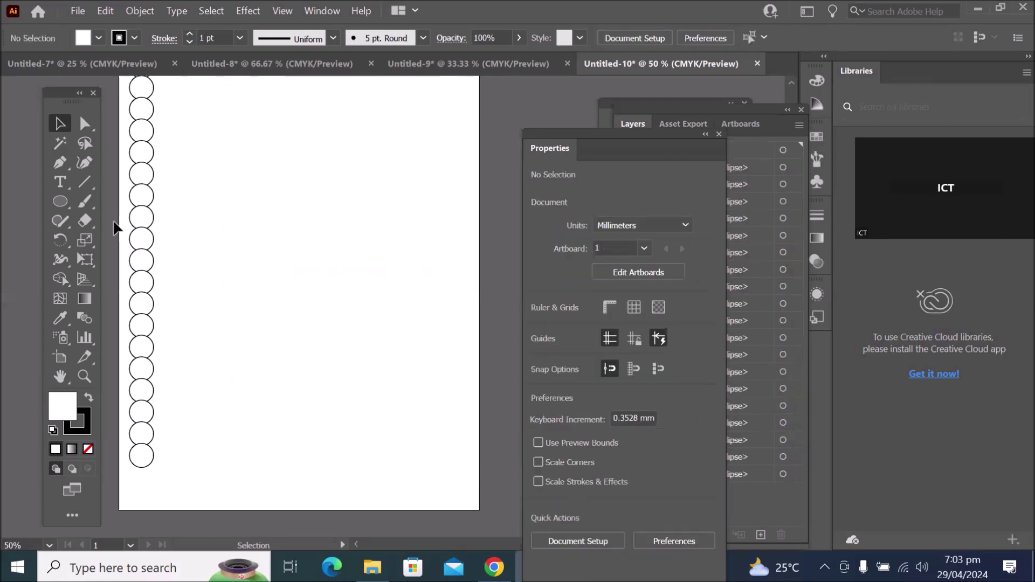
Move the whole circle column to about X 11.2 mm, Y 19.4 mm and duplicate it sideways to about X 28.6 mm
{"action": "scroll", "coordinate": [115, 124], "scroll_direction": "down", "scroll_amount": 1}
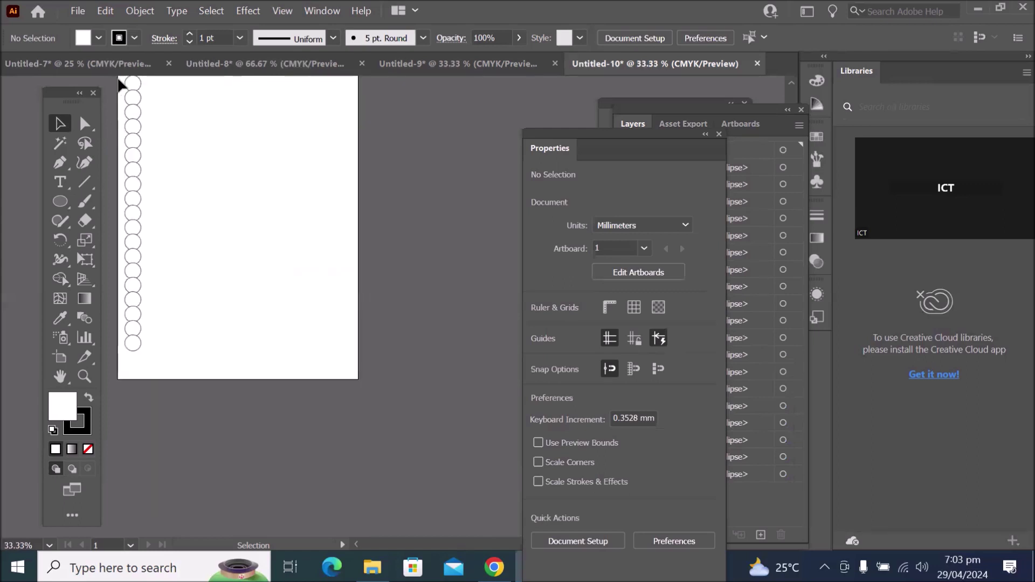
{"action": "left_click_drag", "start_coordinate": [120, 81], "coordinate": [151, 356]}
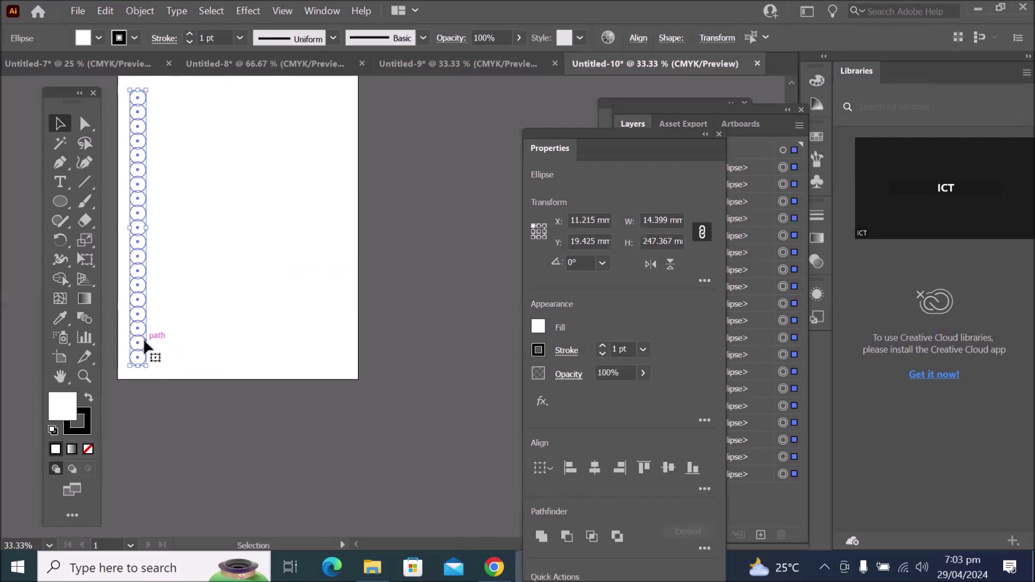
{"action": "left_click_drag", "start_coordinate": [143, 339], "coordinate": [167, 343]}
{"action": "key", "text": "alt"}
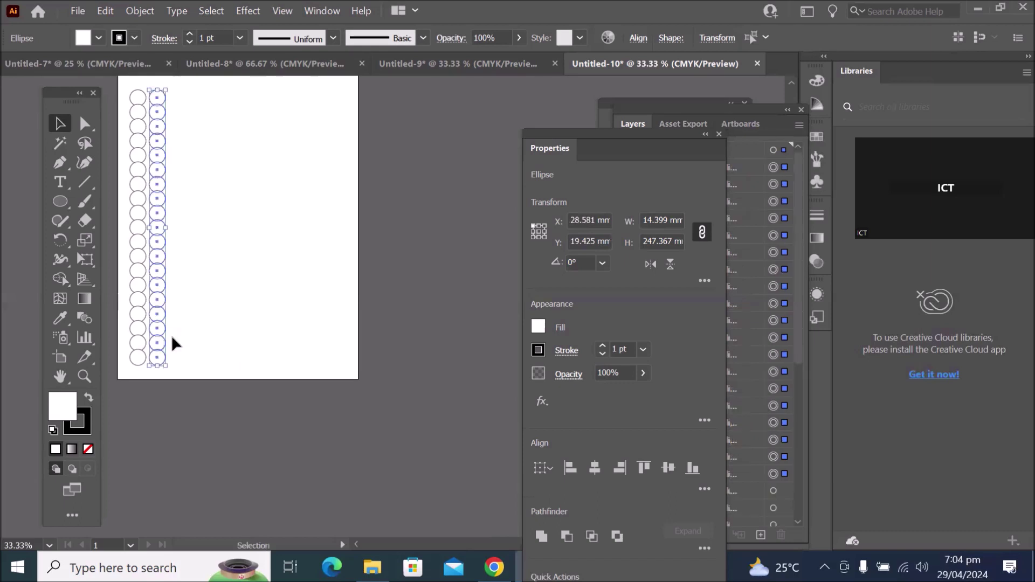
Repeat the sideways column duplication until 11 columns of circles fill the artboard's width
{"action": "key", "text": "ctrl+d"}
{"action": "key", "text": "ctrl+d"}
{"action": "key", "text": "ctrl+d"}
{"action": "key", "text": "ctrl+d"}
{"action": "key", "text": "ctrl+d"}
{"action": "key", "text": "ctrl+d"}
{"action": "key", "text": "ctrl+d"}
{"action": "key", "text": "ctrl+d"}
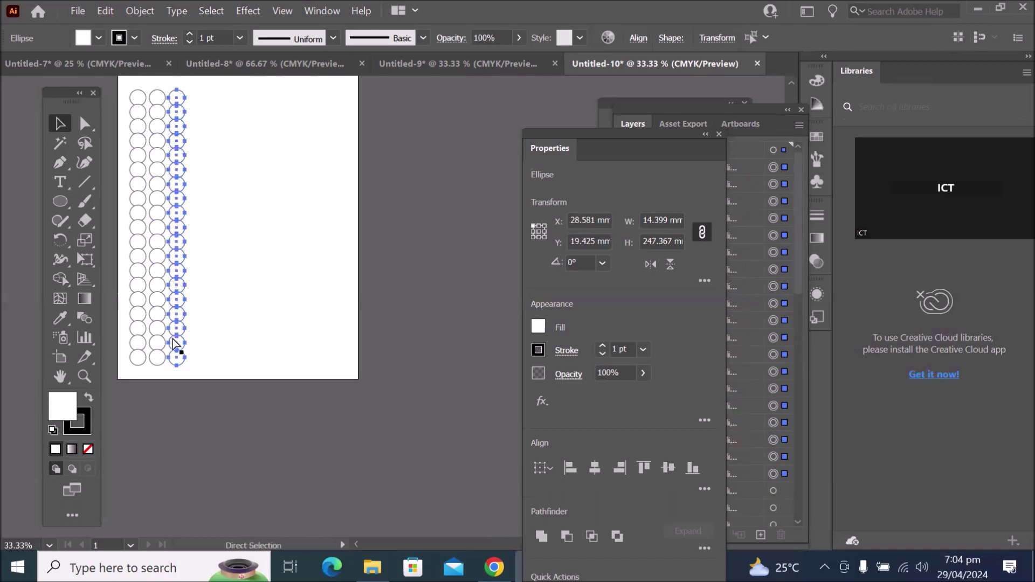
{"action": "key", "text": "ctrl+d"}
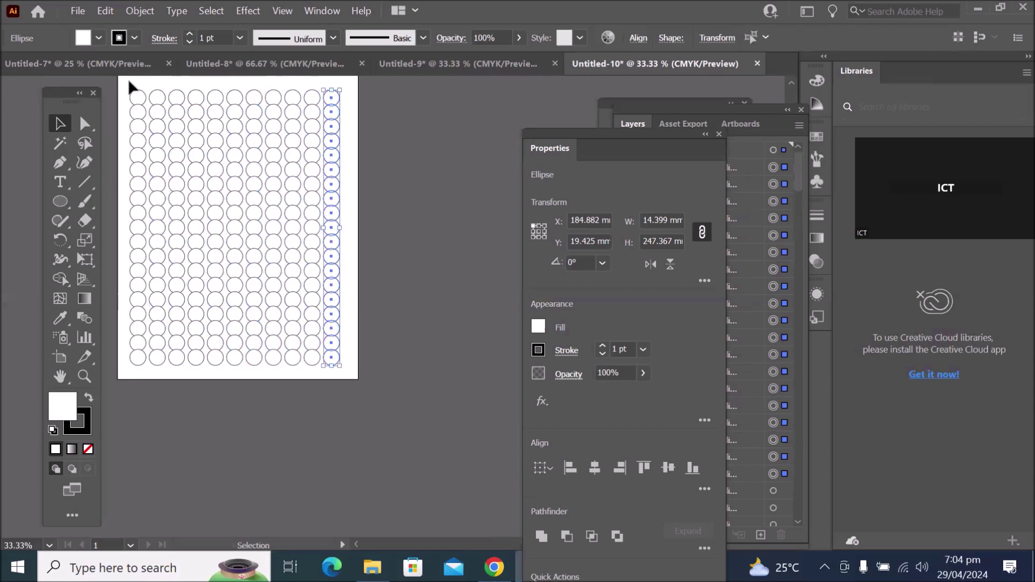
Select the top row of circles and fill it with CMYK Green
{"action": "scroll", "coordinate": [130, 84], "scroll_direction": "up", "scroll_amount": 1}
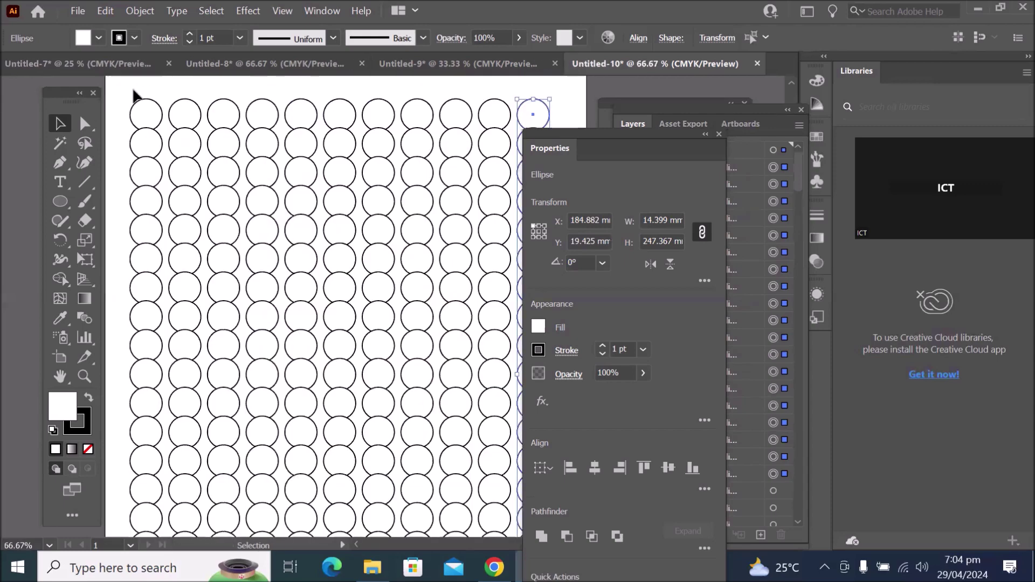
{"action": "scroll", "coordinate": [133, 96], "scroll_direction": "down", "scroll_amount": 1}
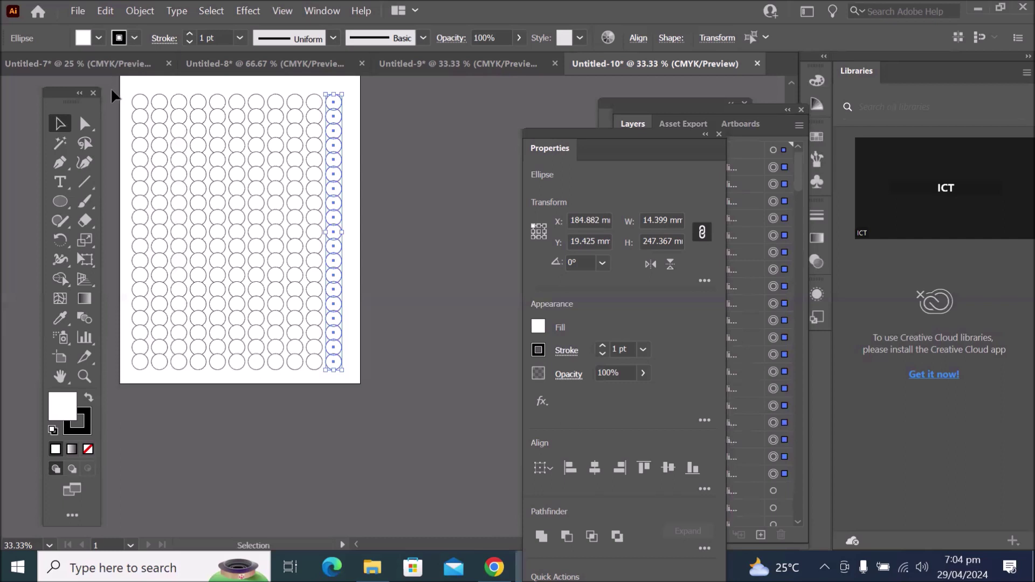
{"action": "left_click_drag", "start_coordinate": [164, 97], "coordinate": [360, 107]}
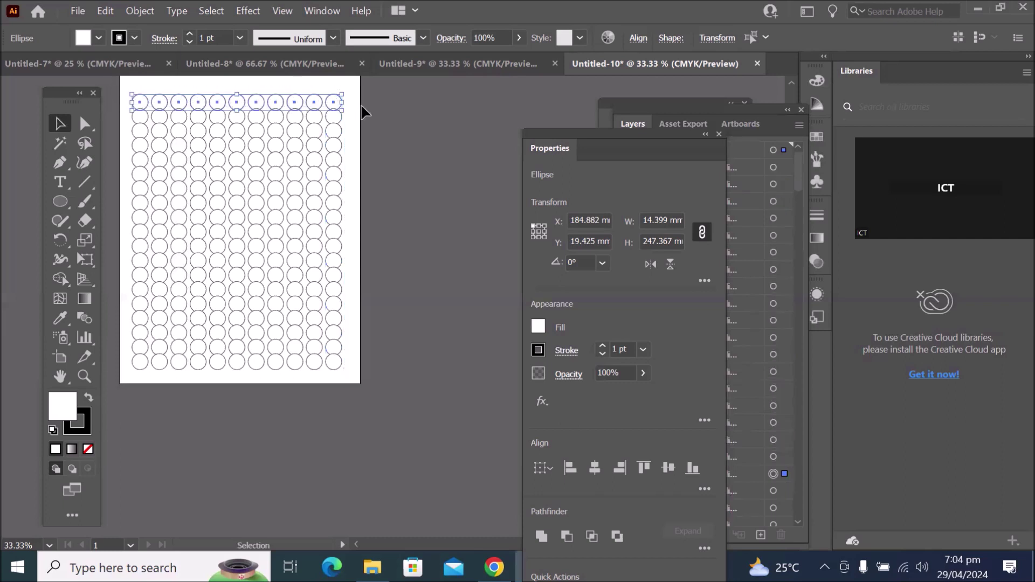
{"action": "left_click", "coordinate": [96, 38]}
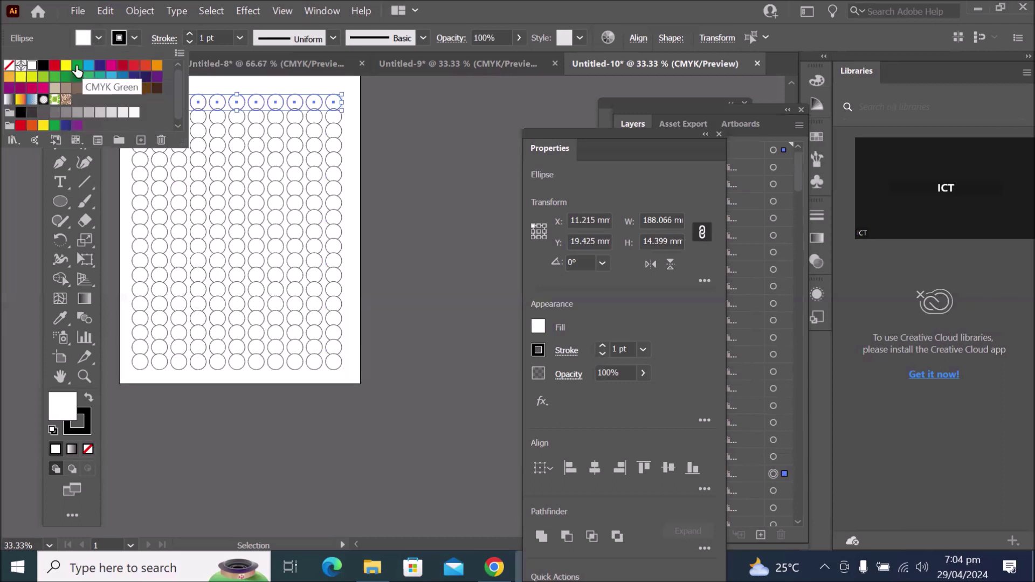
{"action": "left_click", "coordinate": [77, 66]}
{"action": "left_click", "coordinate": [357, 130]}
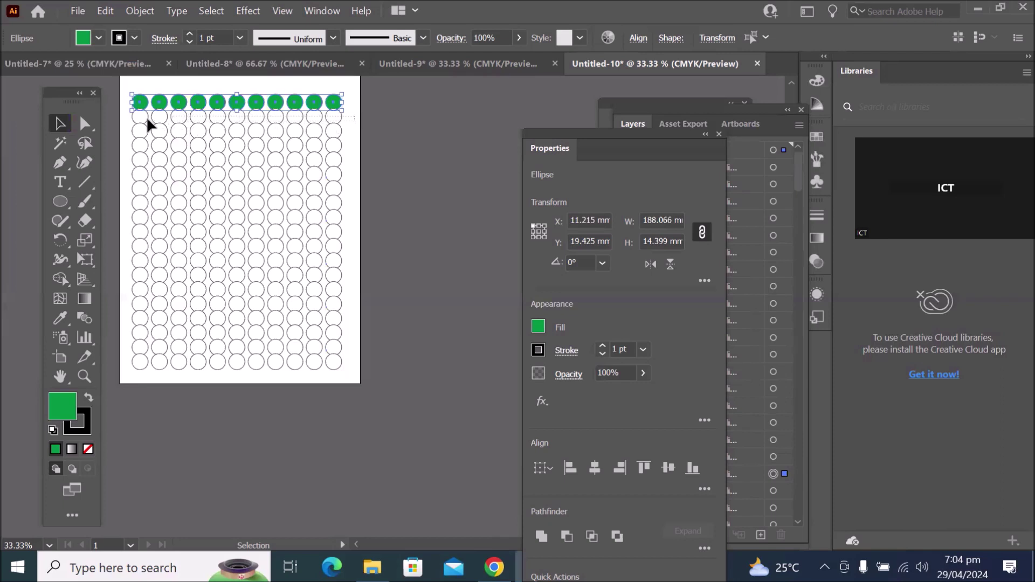
Select the second row of circles from the top and fill it with dark blue
{"action": "left_click_drag", "start_coordinate": [354, 116], "coordinate": [121, 121]}
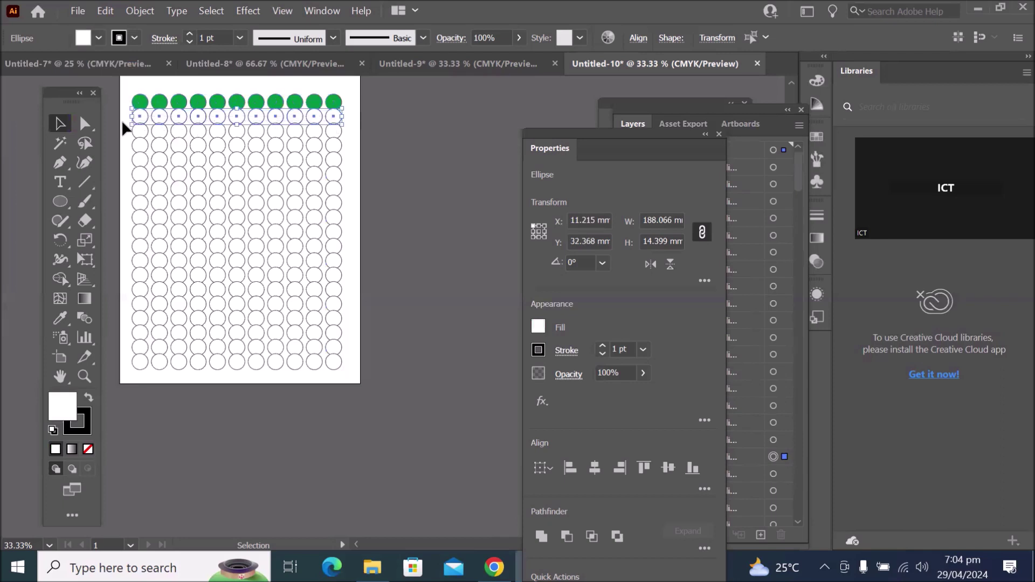
{"action": "left_click", "coordinate": [99, 37]}
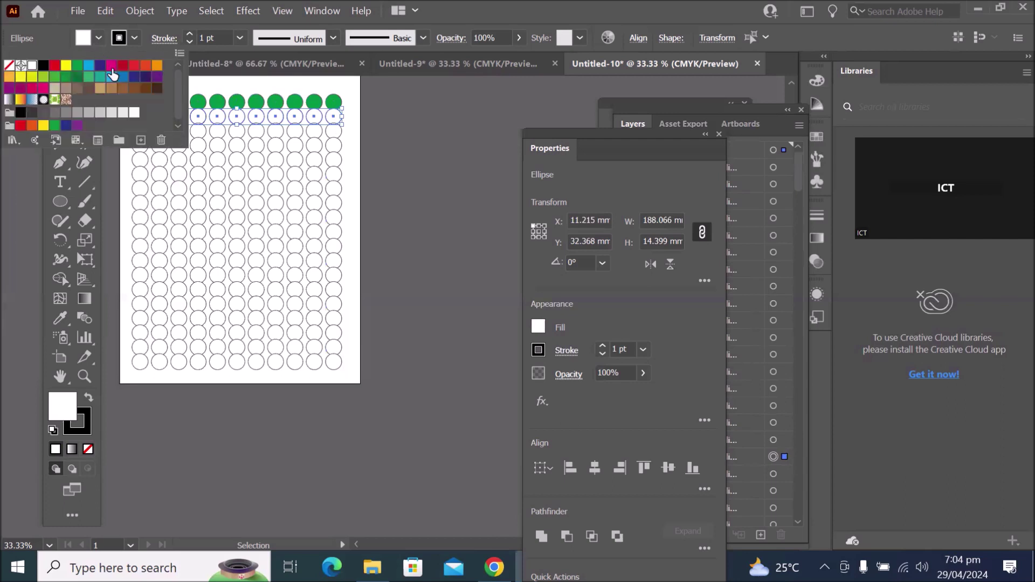
{"action": "left_click", "coordinate": [100, 64]}
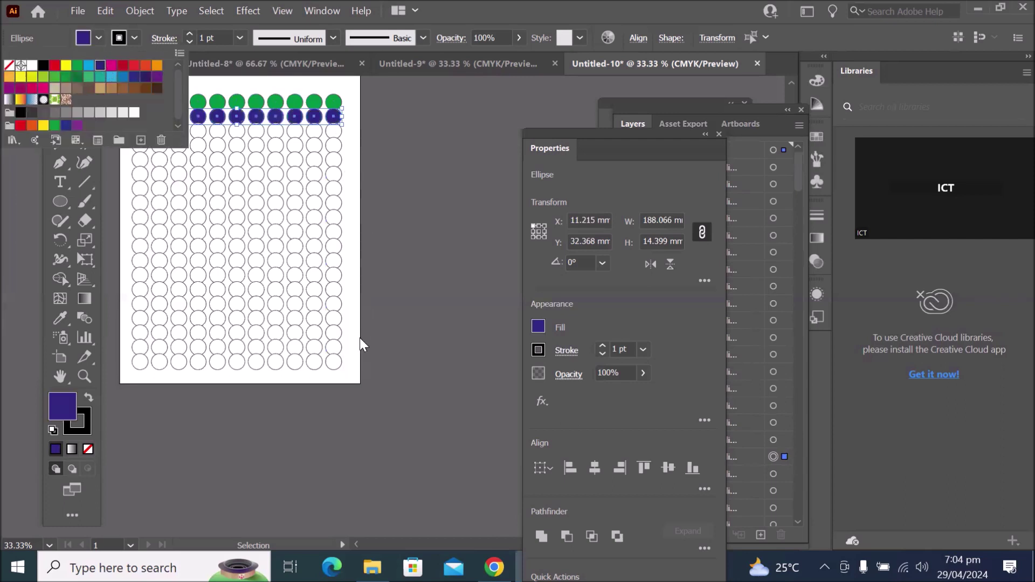
{"action": "left_click", "coordinate": [355, 359]}
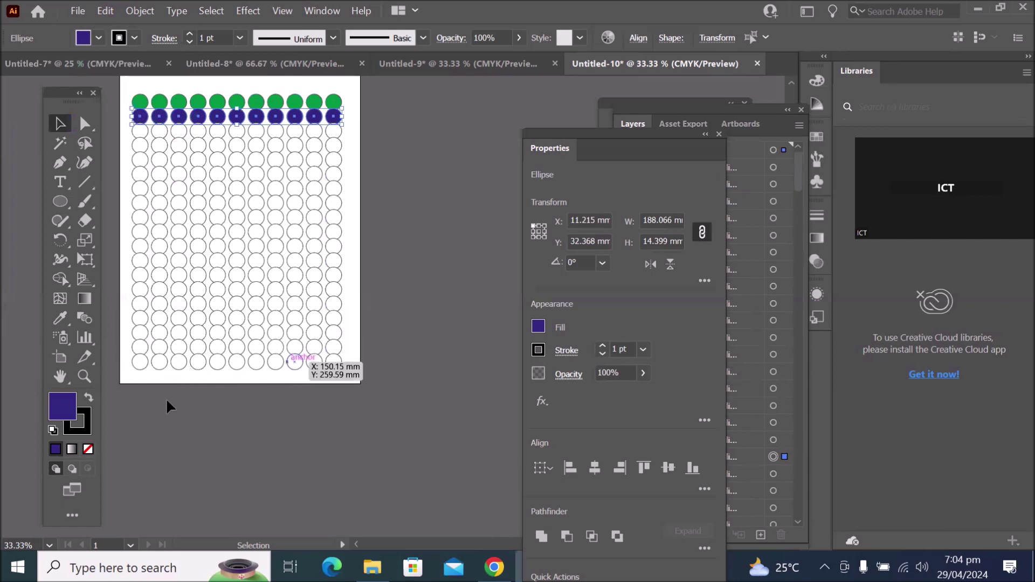
Select five alternate rows of circles together, starting with the bottom row and skipping one row between each
{"action": "left_click_drag", "start_coordinate": [124, 359], "coordinate": [352, 375]}
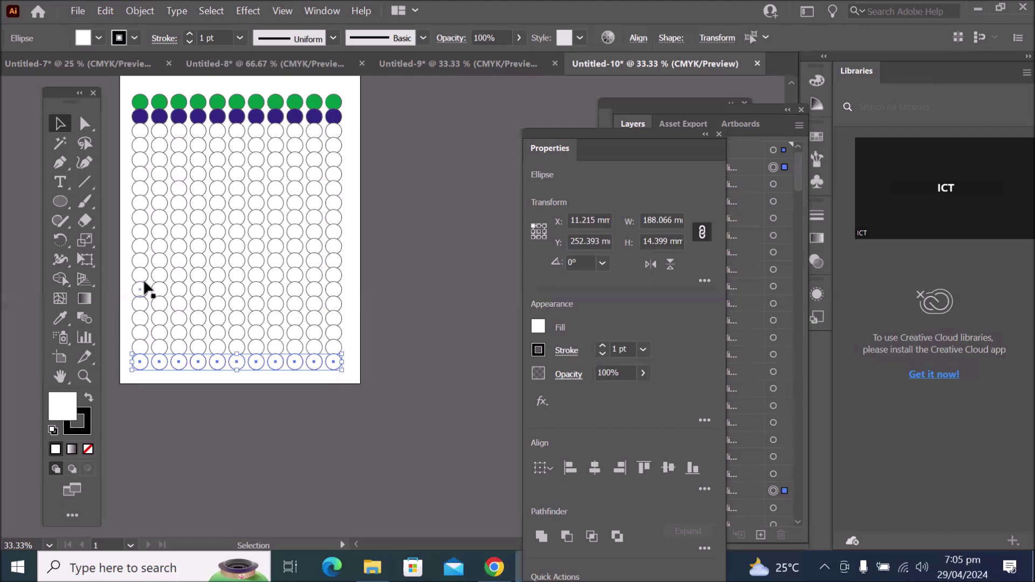
{"action": "scroll", "coordinate": [144, 286], "scroll_direction": "up", "scroll_amount": 1}
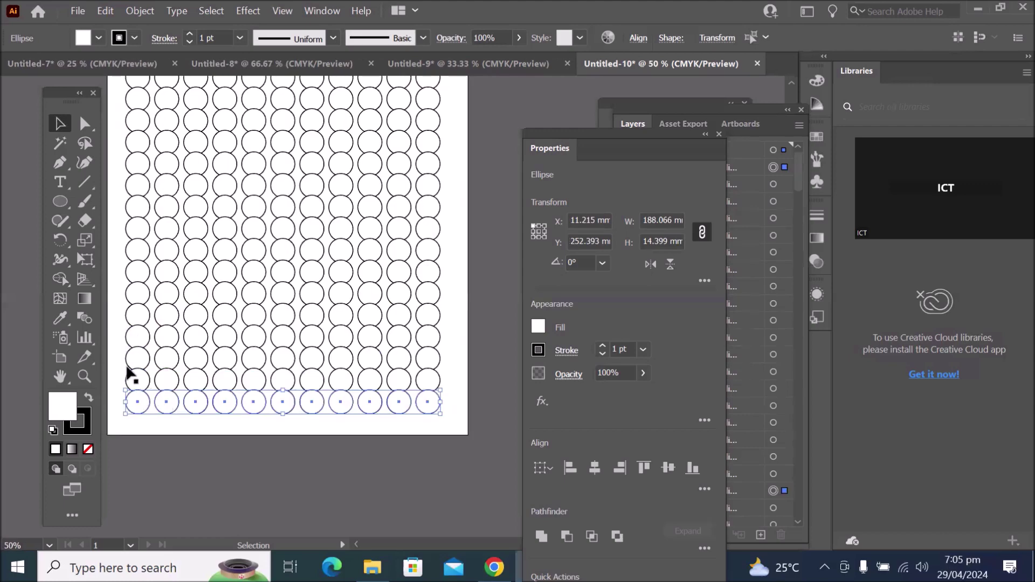
{"action": "left_click_drag", "start_coordinate": [116, 353], "coordinate": [456, 363]}
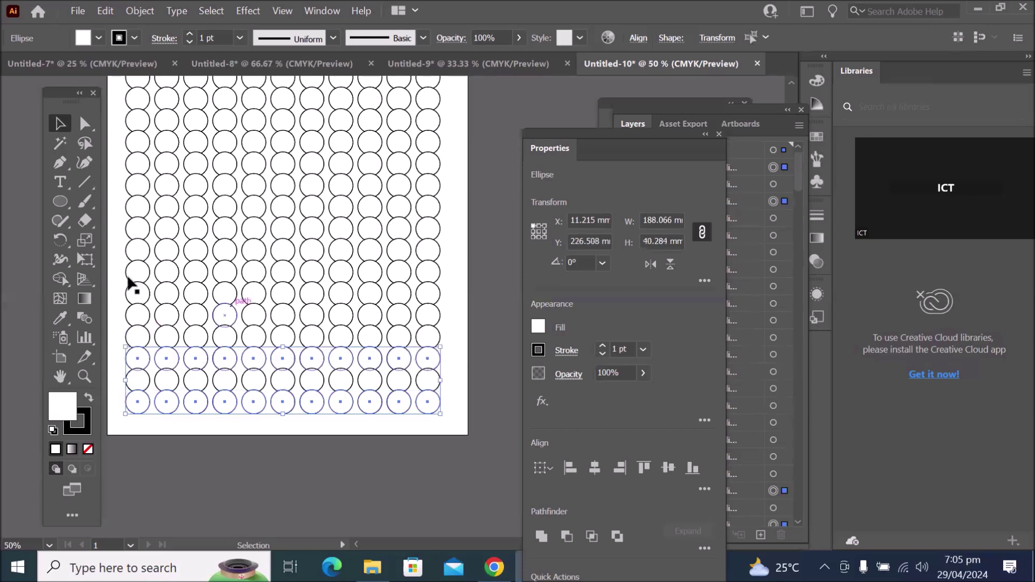
{"action": "left_click_drag", "start_coordinate": [117, 308], "coordinate": [451, 317]}
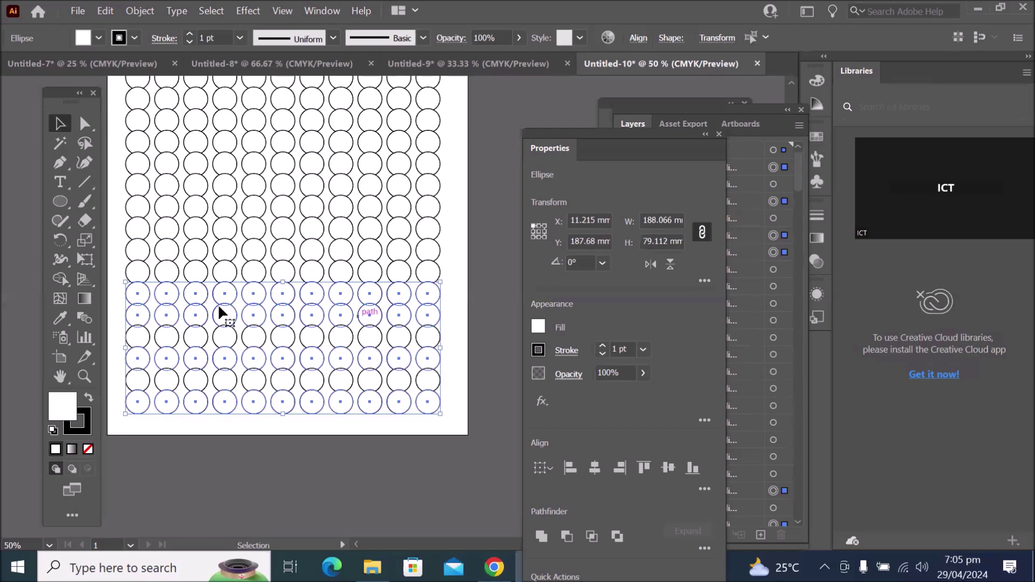
{"action": "left_click_drag", "start_coordinate": [114, 290], "coordinate": [448, 290]}
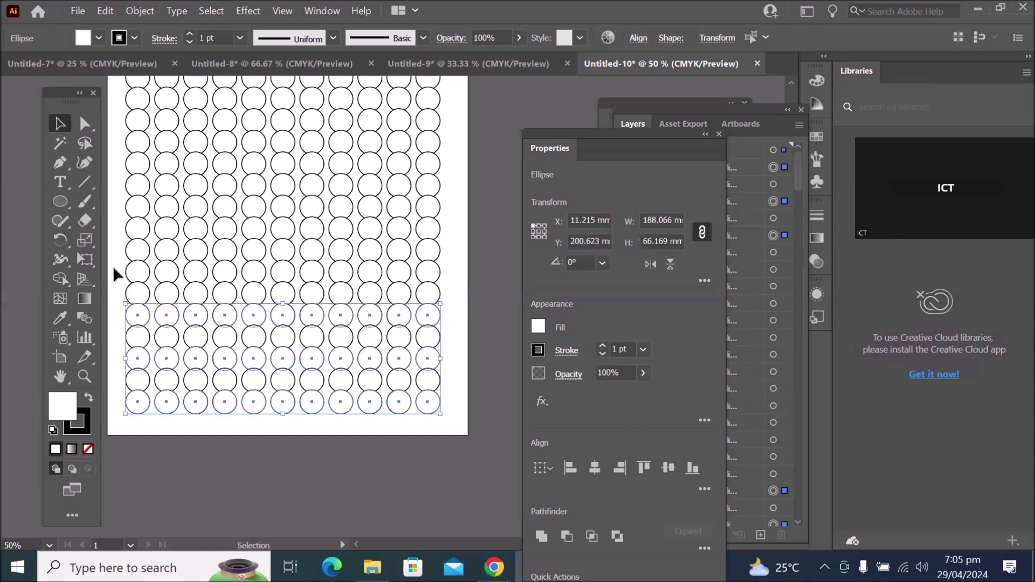
{"action": "left_click_drag", "start_coordinate": [116, 266], "coordinate": [442, 273]}
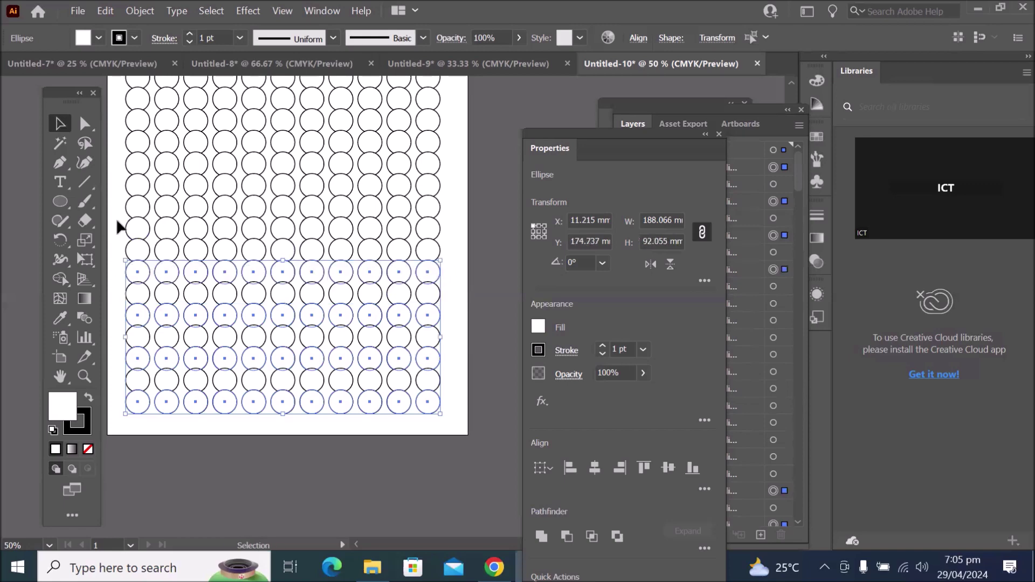
{"action": "left_click_drag", "start_coordinate": [117, 225], "coordinate": [446, 226]}
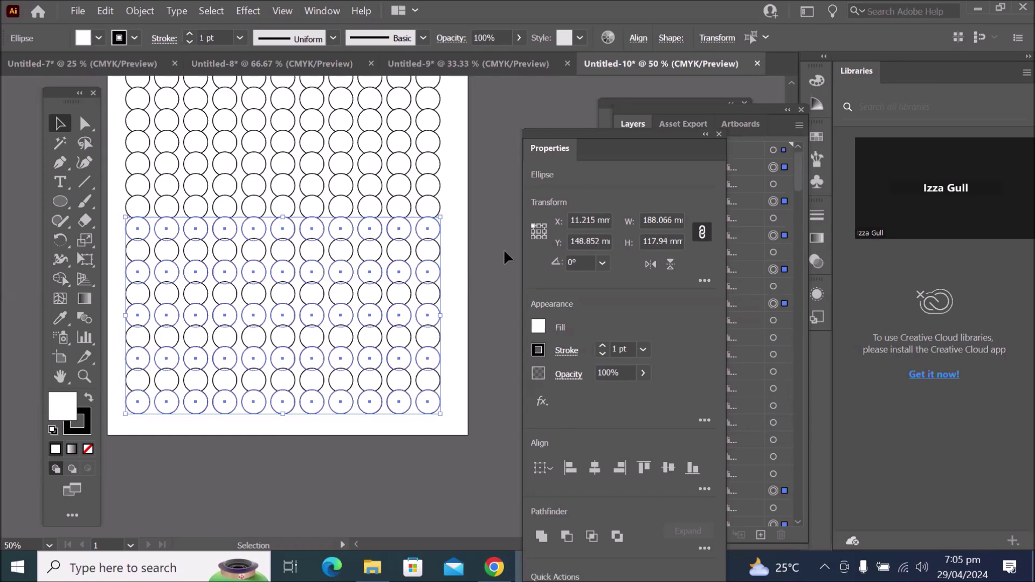
Move the Layers panel clear, extend it, and fill the five selected rows of circles with red
{"action": "left_click_drag", "start_coordinate": [646, 105], "coordinate": [526, 64]}
{"action": "left_click_drag", "start_coordinate": [681, 145], "coordinate": [697, 403]}
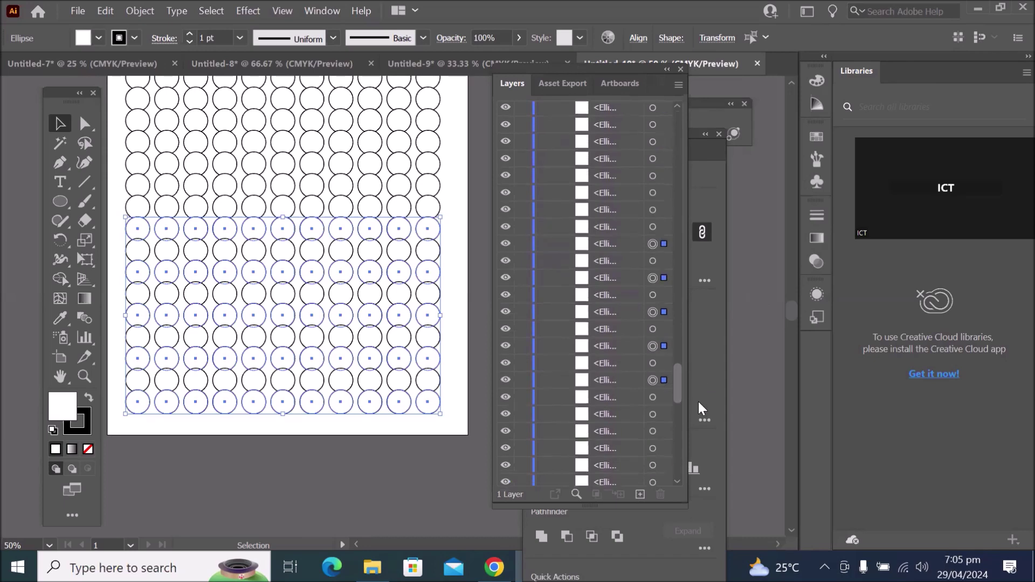
{"action": "left_click", "coordinate": [97, 38]}
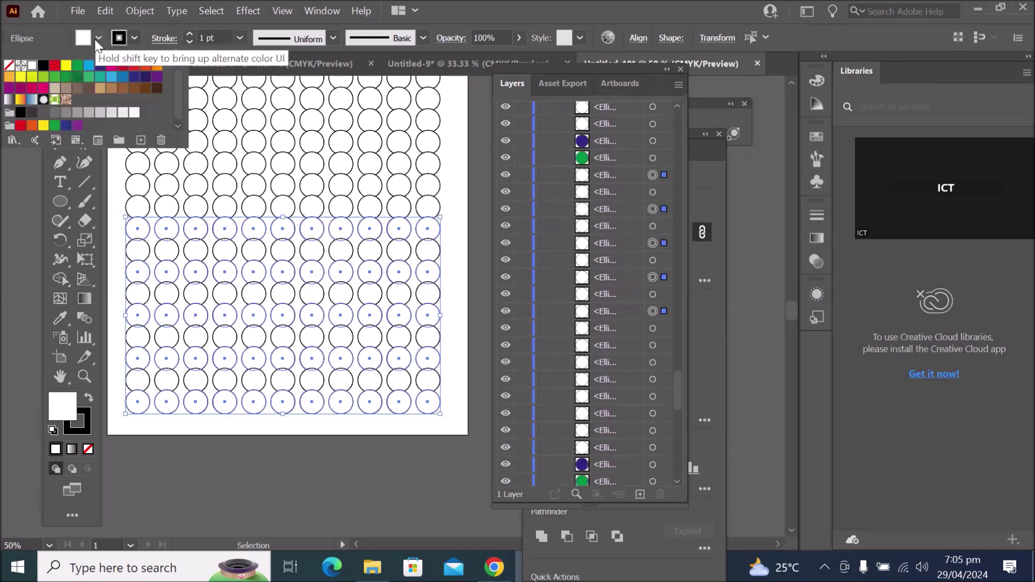
{"action": "left_click", "coordinate": [54, 66]}
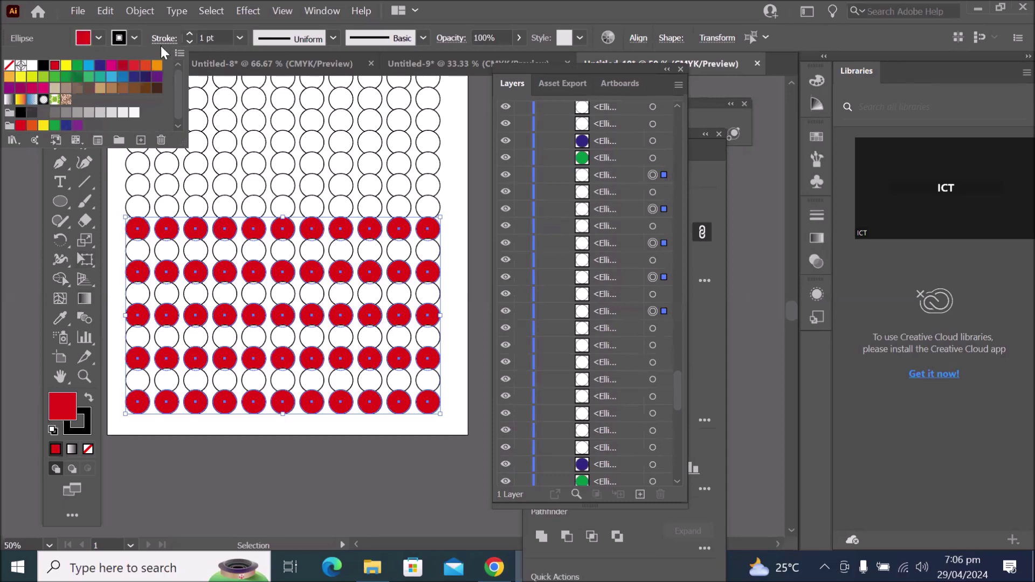
Set the red circles' stroke weight to 4 pt and their stroke color to CMYK Green
{"action": "left_click", "coordinate": [189, 33]}
{"action": "left_click", "coordinate": [189, 34]}
{"action": "left_click", "coordinate": [188, 34]}
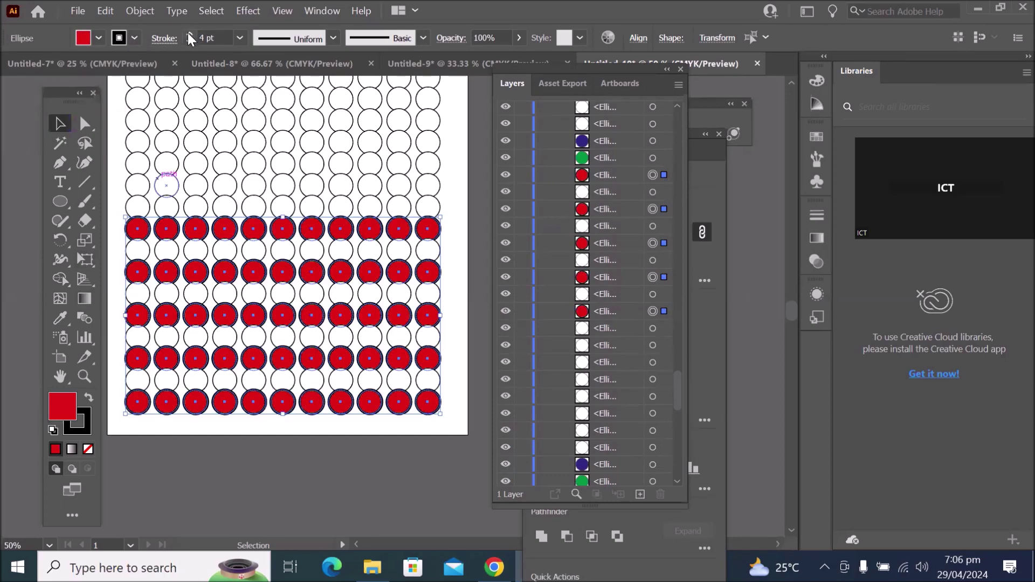
{"action": "left_click", "coordinate": [134, 37]}
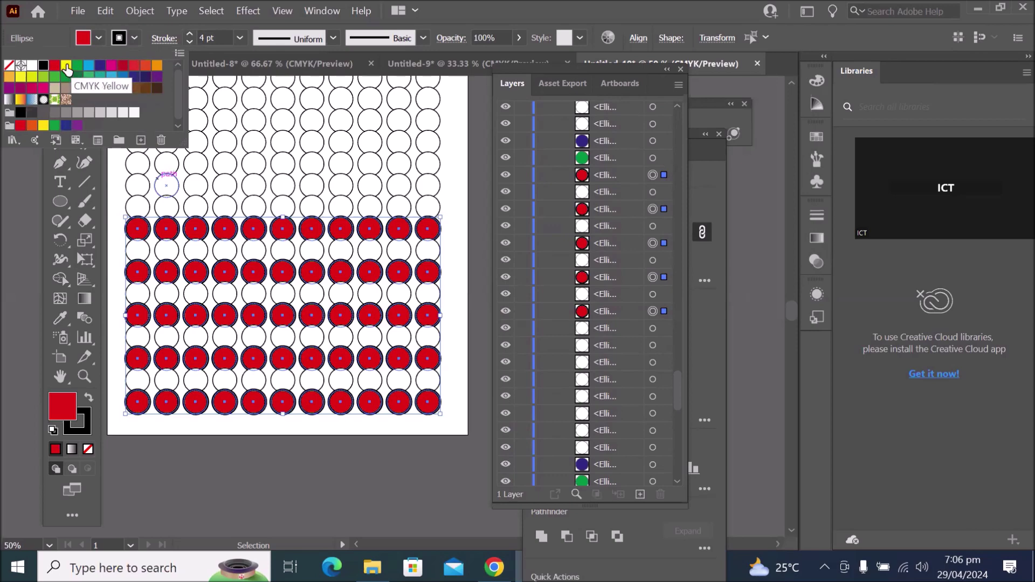
{"action": "left_click", "coordinate": [77, 66]}
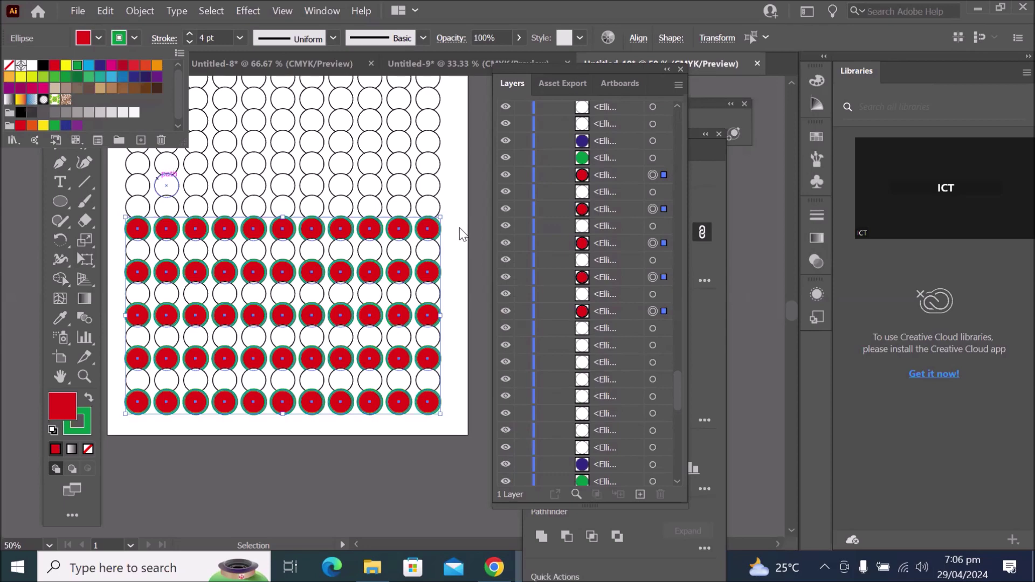
Apply Width Profile 1 to the green strokes of the selected circles and inspect the outlines up close
{"action": "left_click", "coordinate": [331, 37]}
{"action": "left_click", "coordinate": [331, 37]}
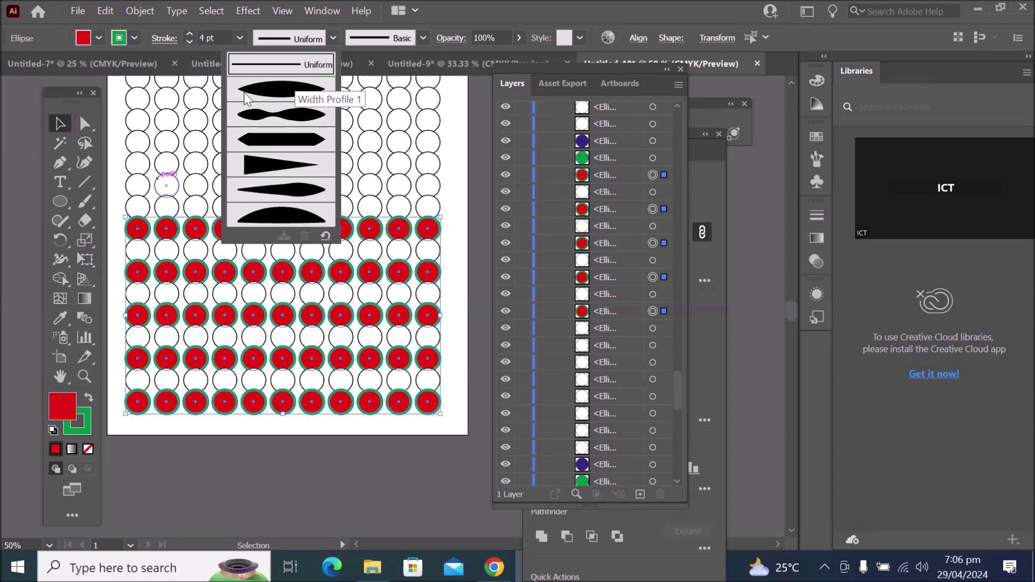
{"action": "left_click", "coordinate": [274, 95]}
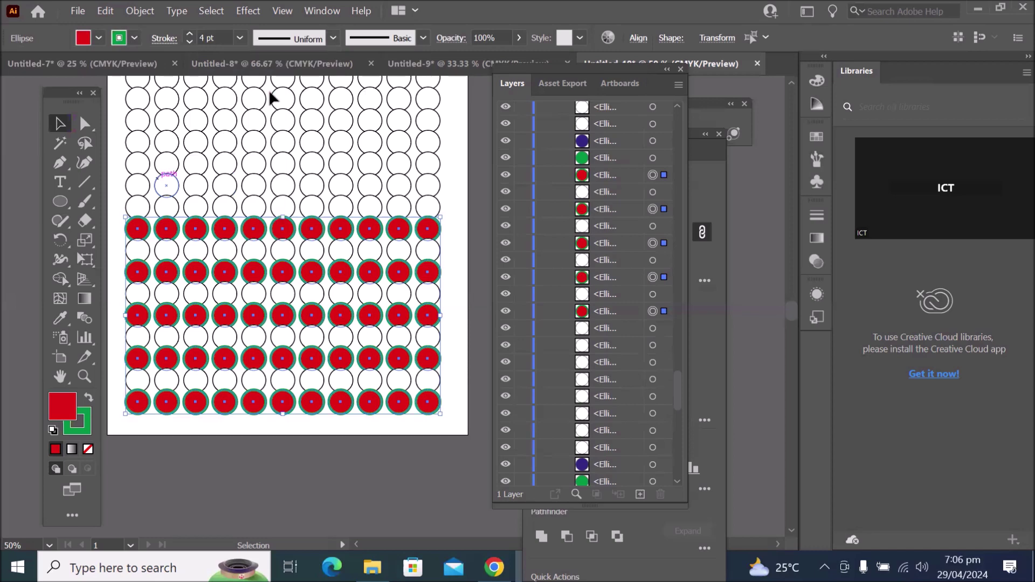
{"action": "scroll", "coordinate": [316, 249], "scroll_direction": "up", "scroll_amount": 3}
{"action": "scroll", "coordinate": [316, 249], "scroll_direction": "up", "scroll_amount": 2}
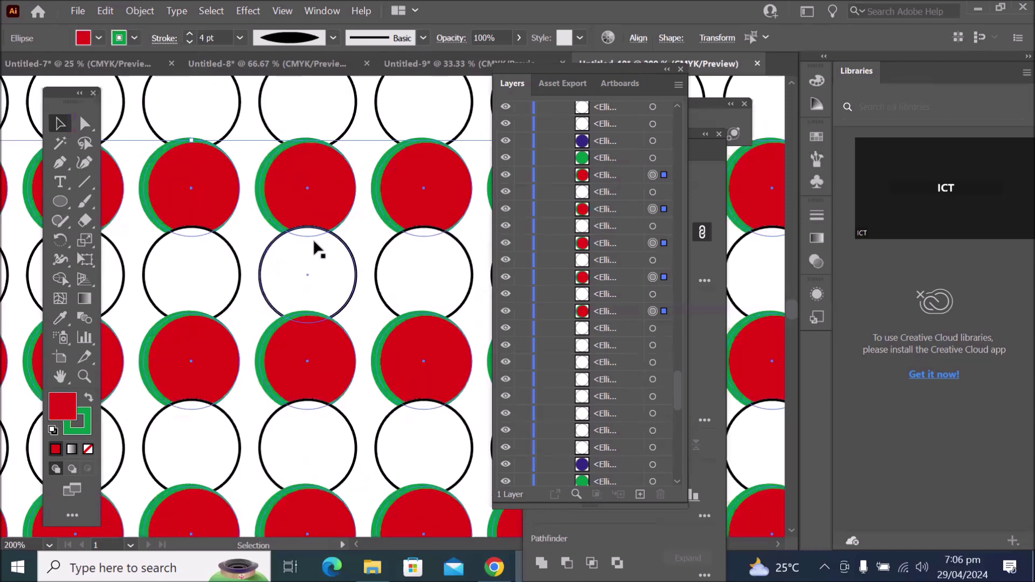
{"action": "scroll", "coordinate": [372, 443], "scroll_direction": "up", "scroll_amount": 2}
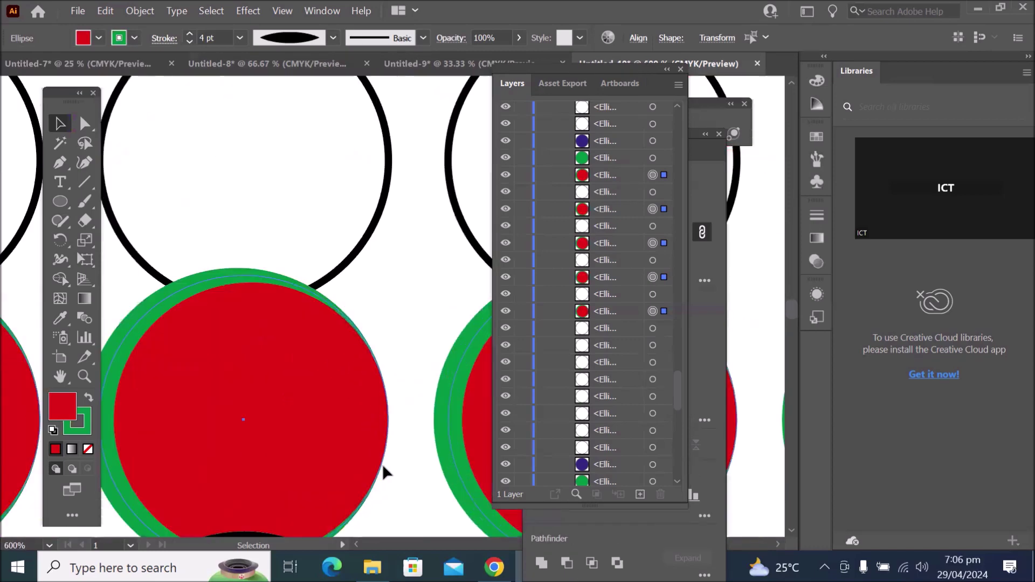
Try the double-bulge, triangular, teardrop and dome width profiles on the green strokes, ending with the Uniform profile
{"action": "left_click", "coordinate": [333, 38]}
{"action": "left_click", "coordinate": [306, 115]}
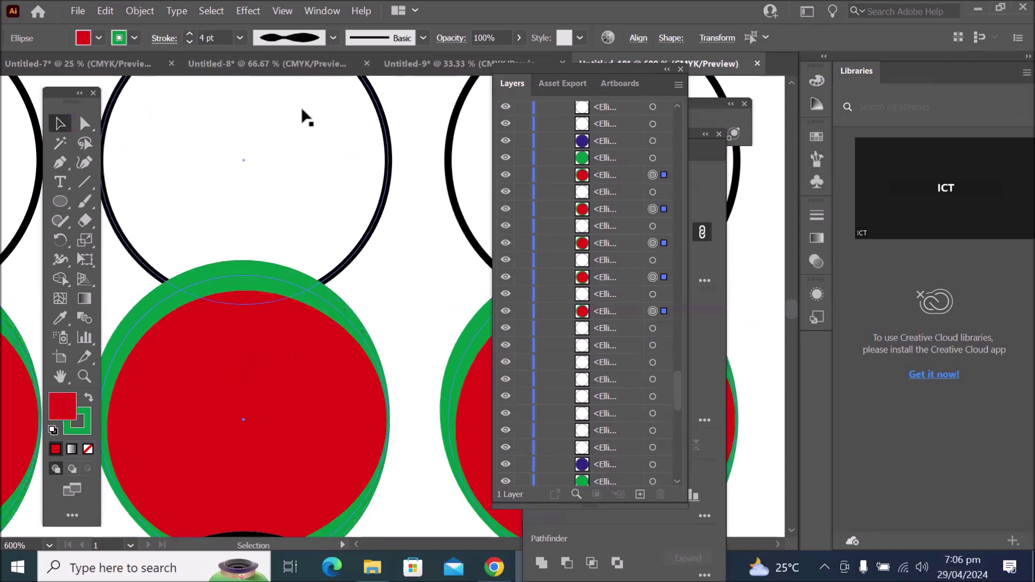
{"action": "left_click", "coordinate": [333, 37]}
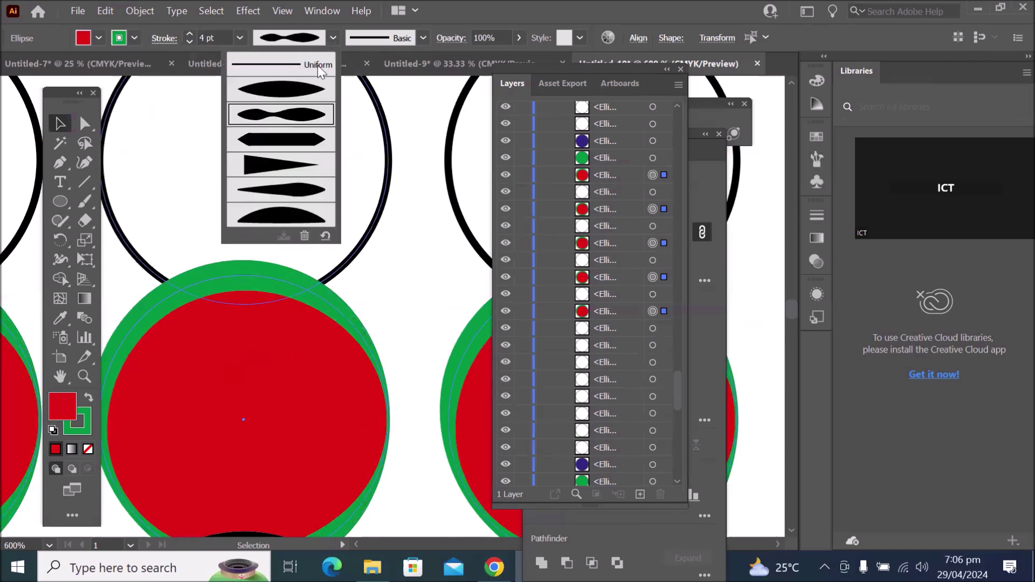
{"action": "left_click", "coordinate": [300, 163]}
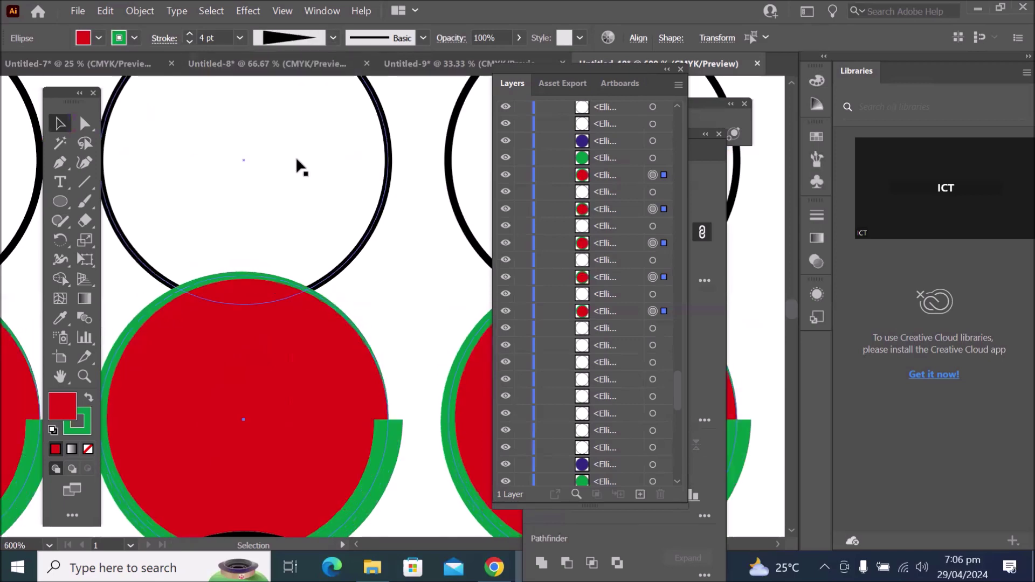
{"action": "left_click", "coordinate": [333, 38]}
{"action": "left_click", "coordinate": [289, 199]}
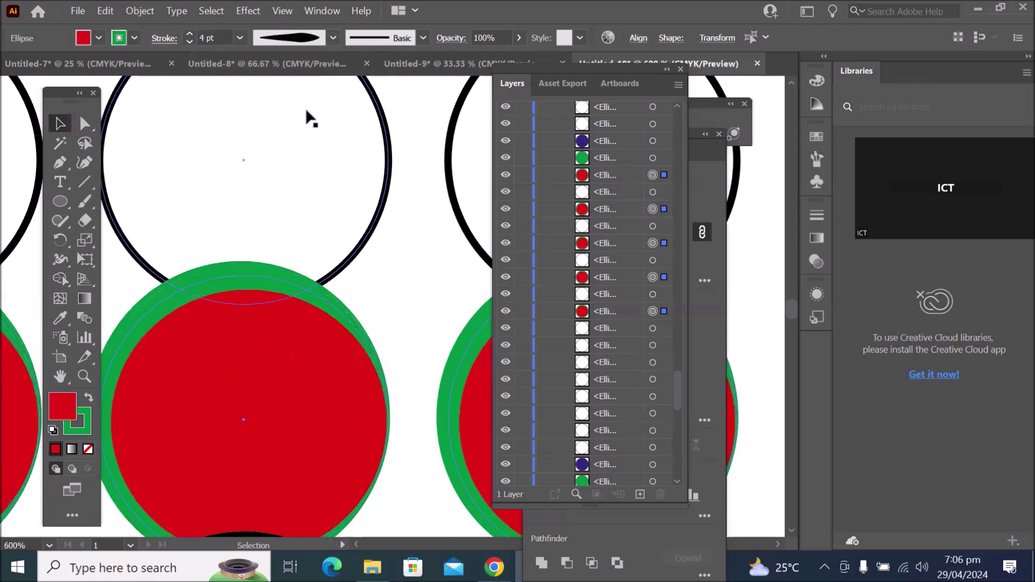
{"action": "left_click", "coordinate": [329, 36]}
{"action": "left_click", "coordinate": [276, 211]}
{"action": "left_click", "coordinate": [333, 38]}
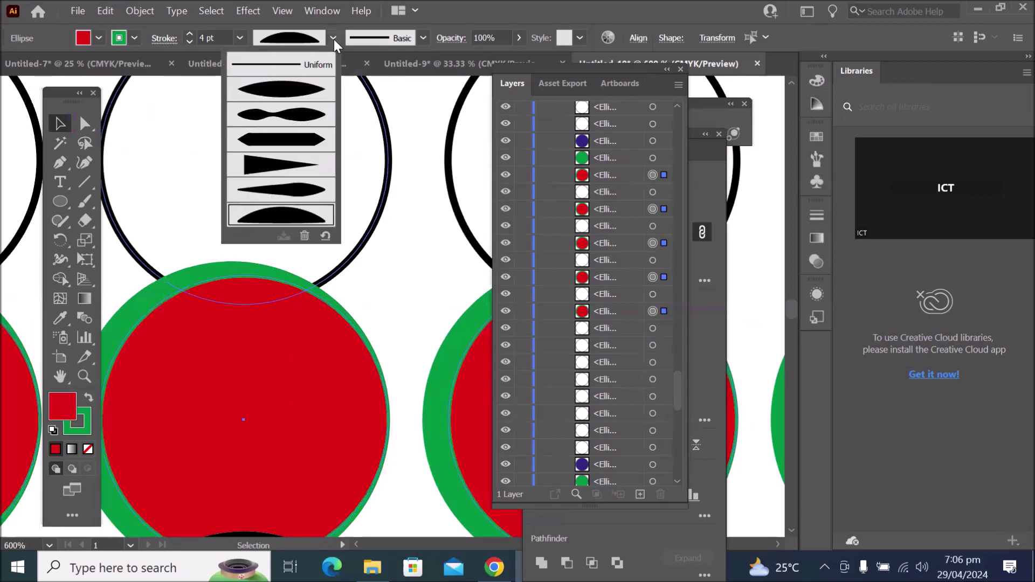
{"action": "left_click", "coordinate": [299, 69]}
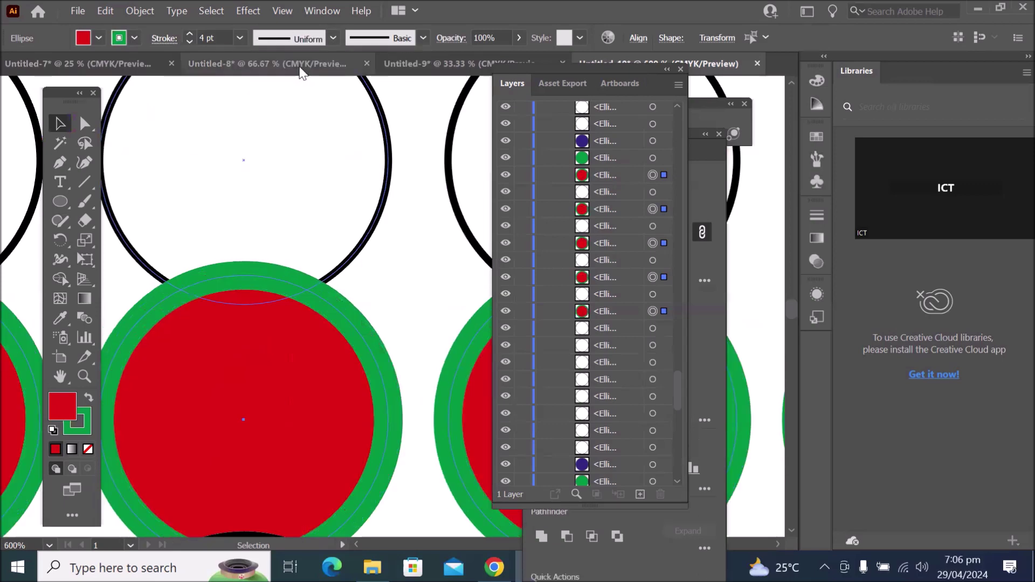
Compare Width Profile 1 with the Uniform profile on the red circles, leaving the strokes Uniform
{"action": "left_click", "coordinate": [334, 38]}
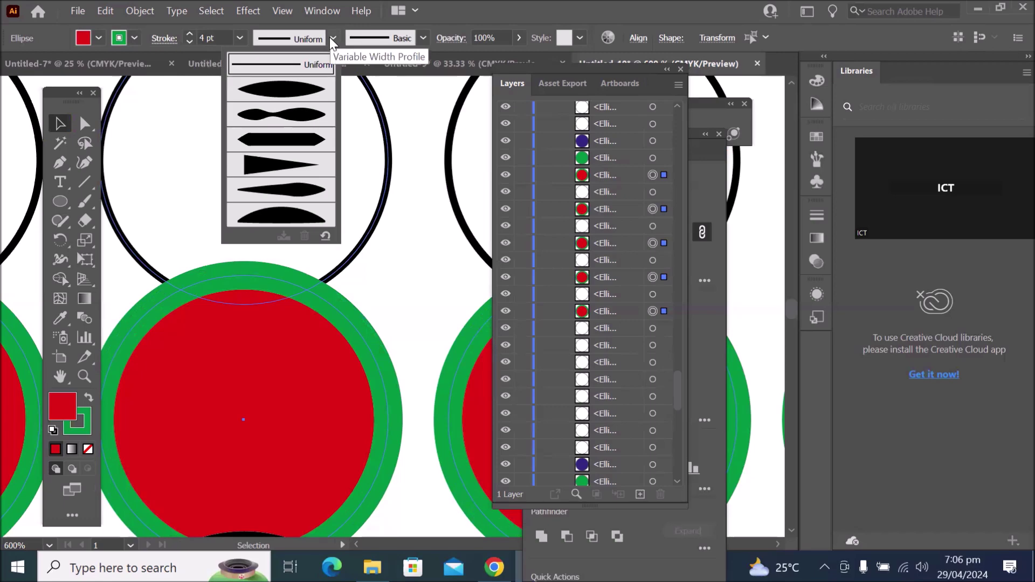
{"action": "left_click", "coordinate": [292, 87]}
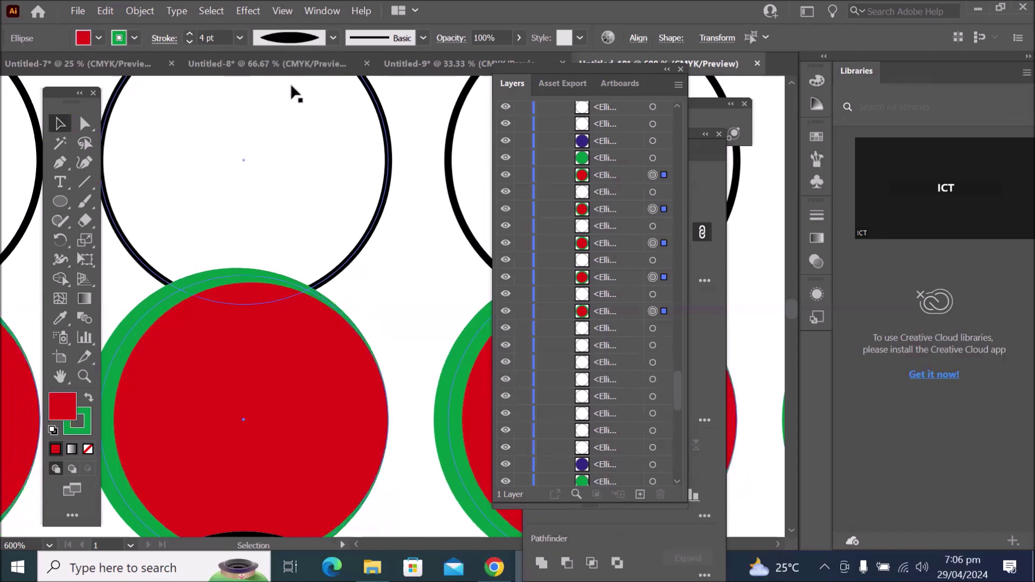
{"action": "scroll", "coordinate": [395, 406], "scroll_direction": "down", "scroll_amount": 2}
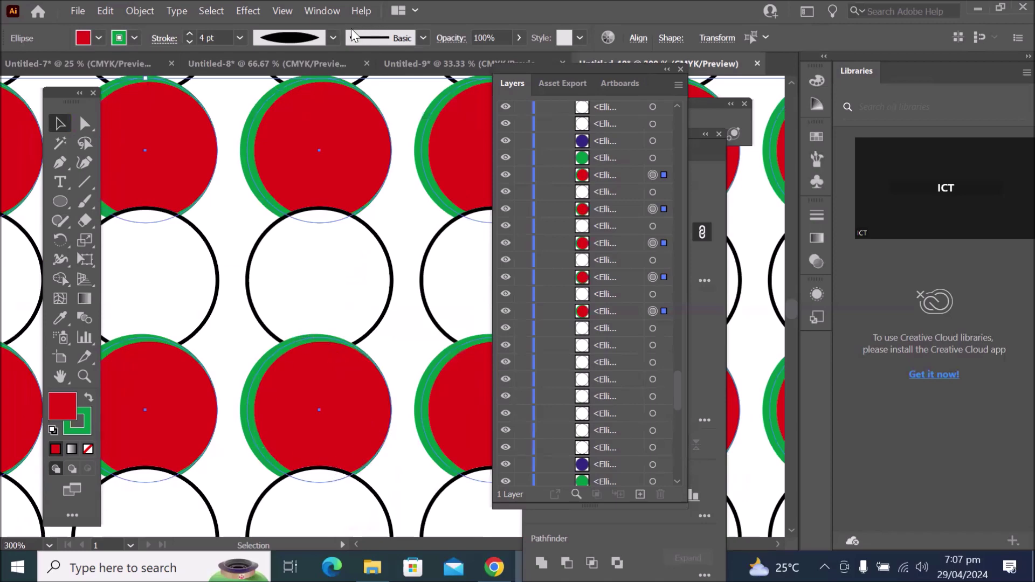
{"action": "left_click", "coordinate": [332, 33]}
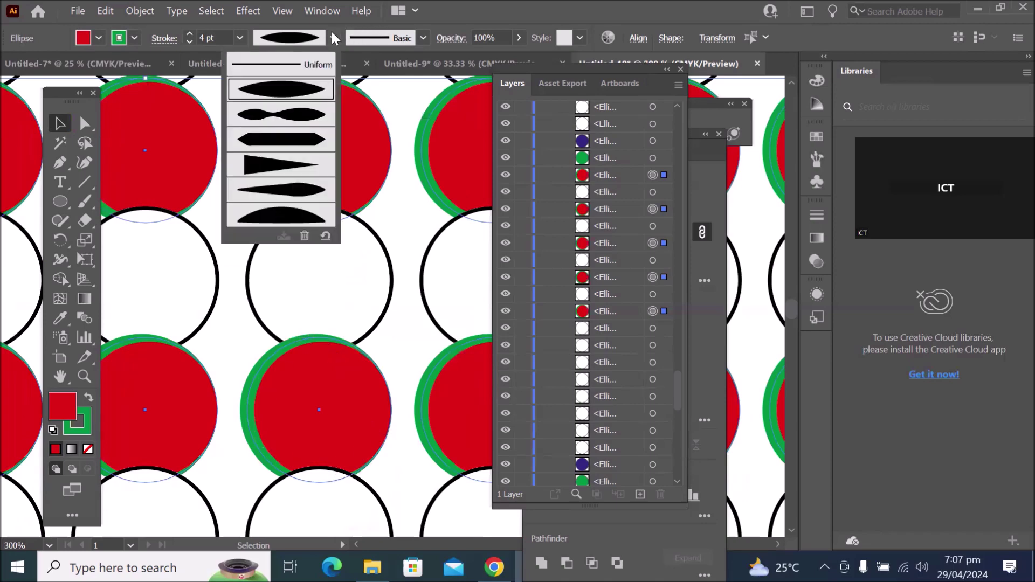
{"action": "left_click", "coordinate": [314, 62]}
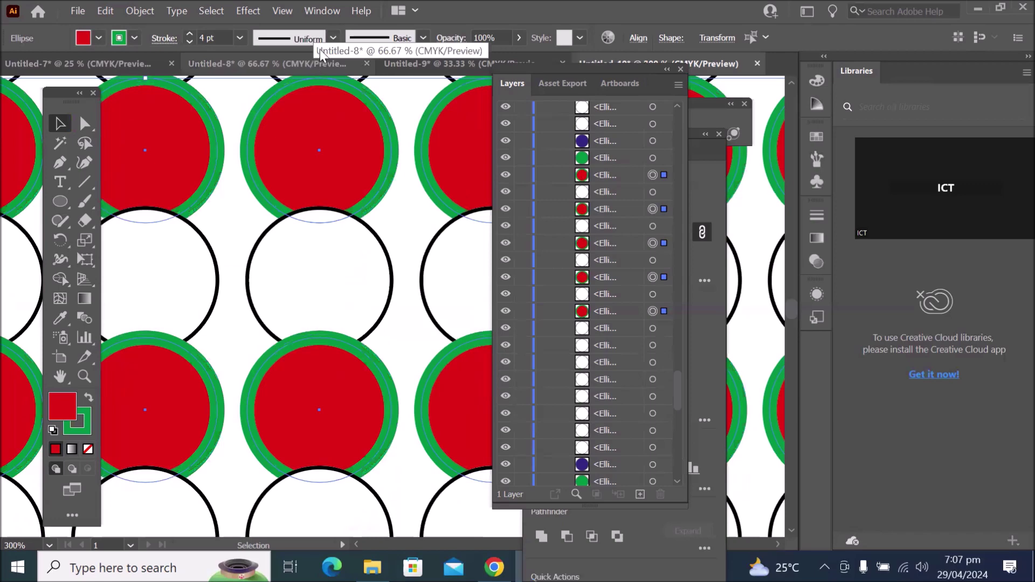
Set the five red rows' stroke to Width Profile 1 and bring the grid back into view
{"action": "left_click", "coordinate": [333, 34]}
{"action": "left_click", "coordinate": [315, 87]}
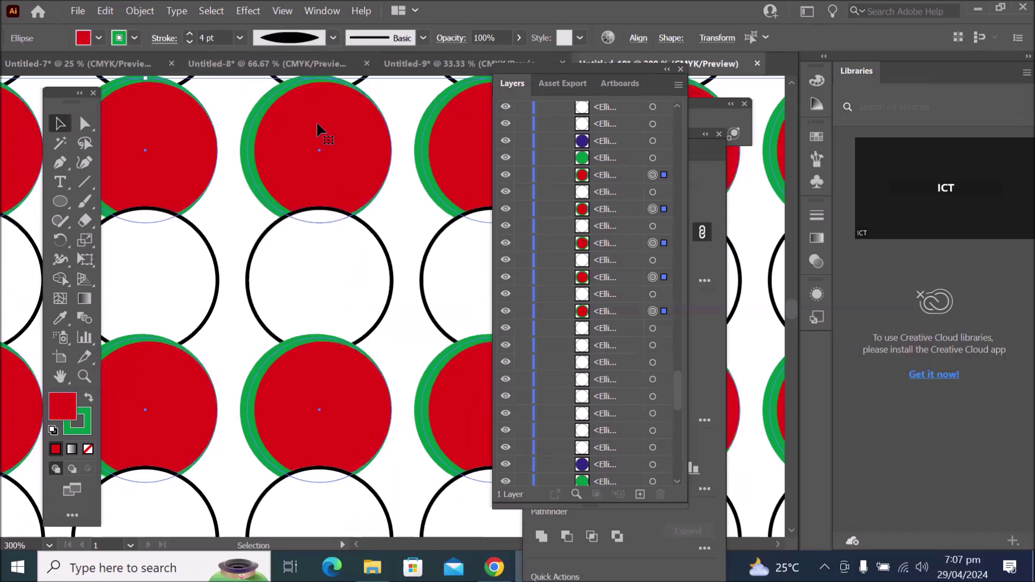
{"action": "scroll", "coordinate": [316, 121], "scroll_direction": "down", "scroll_amount": 7}
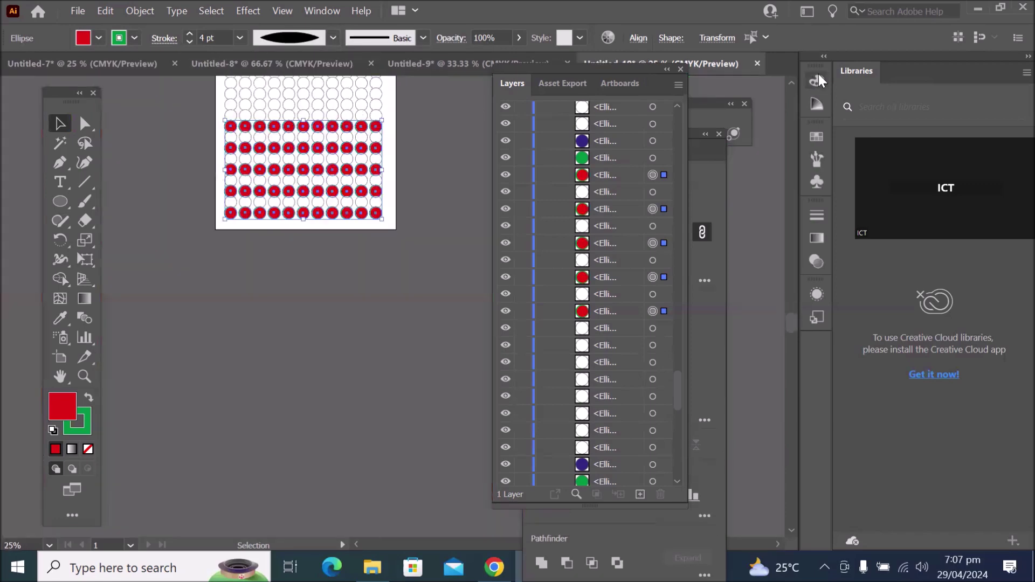
{"action": "left_click", "coordinate": [792, 83]}
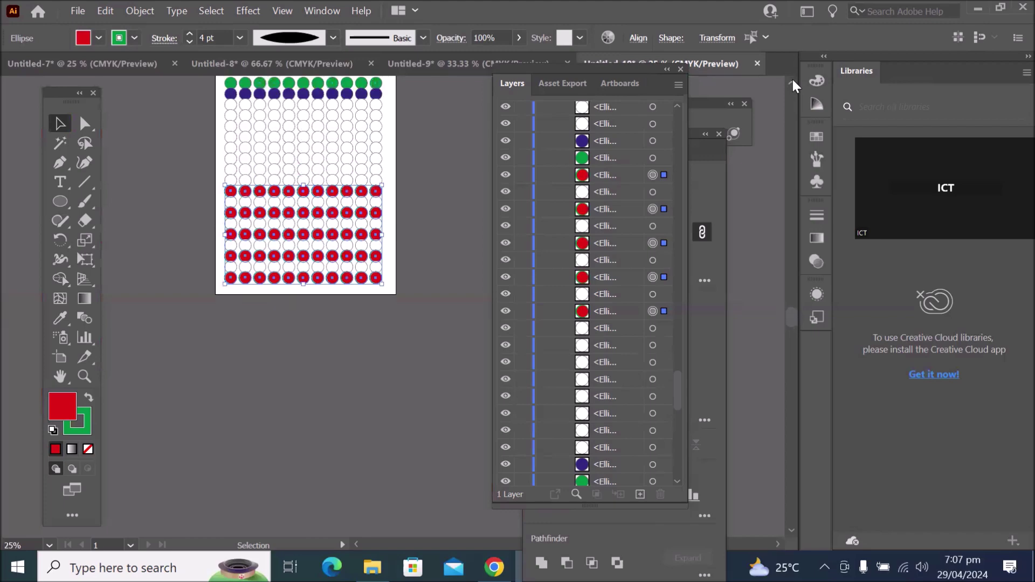
Set the stroke to 8 pt on the seven white circles directly above the red rows in both the first and last columns
{"action": "scroll", "coordinate": [275, 168], "scroll_direction": "up", "scroll_amount": 2}
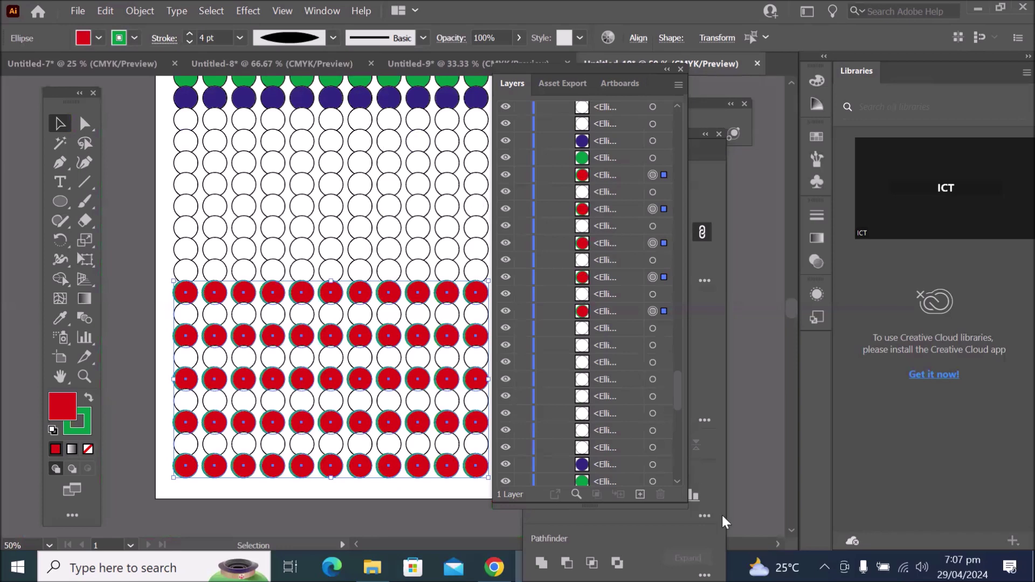
{"action": "scroll", "coordinate": [721, 513], "scroll_direction": "right", "scroll_amount": 2}
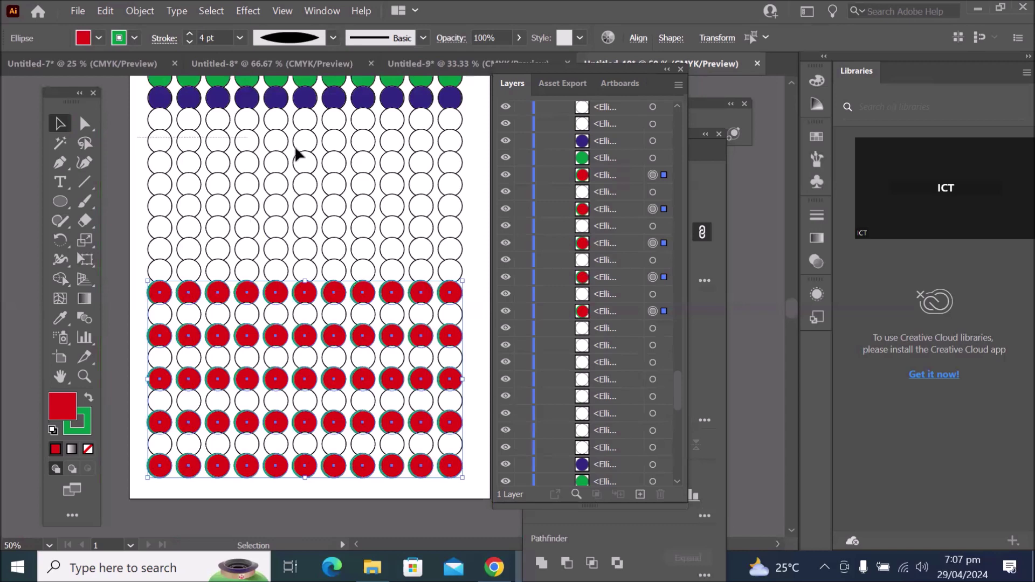
{"action": "left_click_drag", "start_coordinate": [462, 142], "coordinate": [462, 142]}
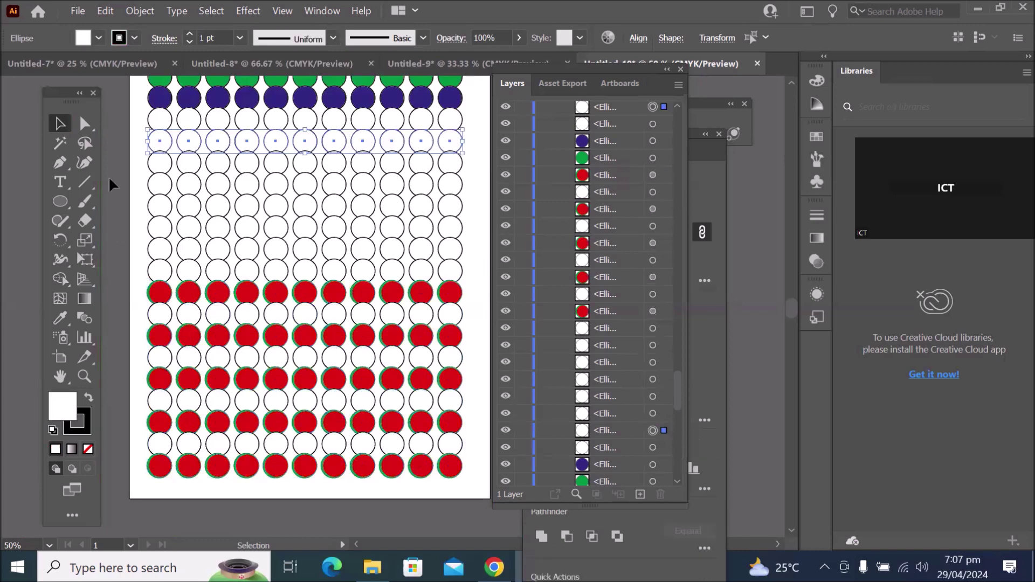
{"action": "left_click", "coordinate": [131, 154]}
{"action": "left_click_drag", "start_coordinate": [139, 135], "coordinate": [157, 282]}
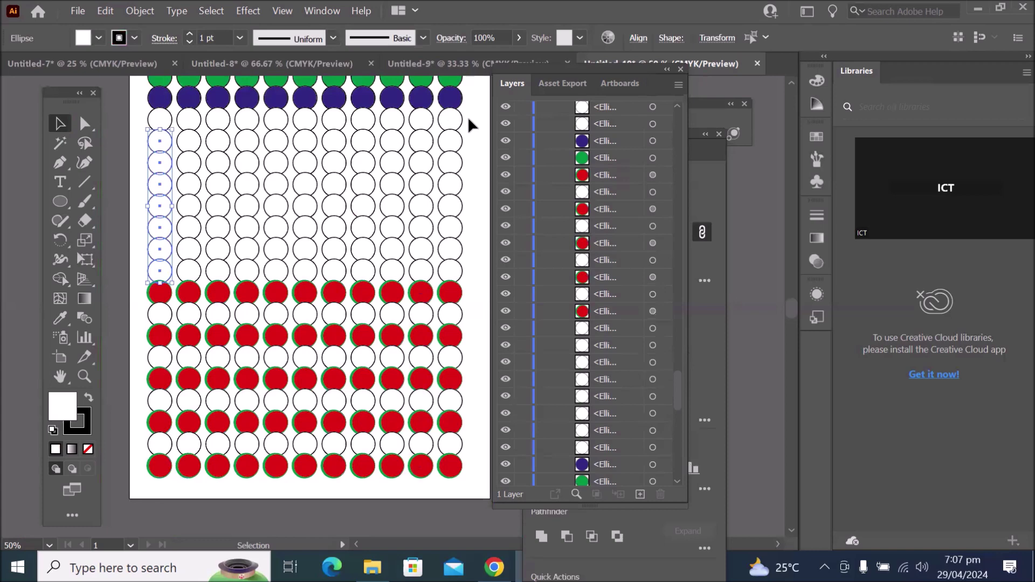
{"action": "left_click_drag", "start_coordinate": [467, 136], "coordinate": [447, 270]}
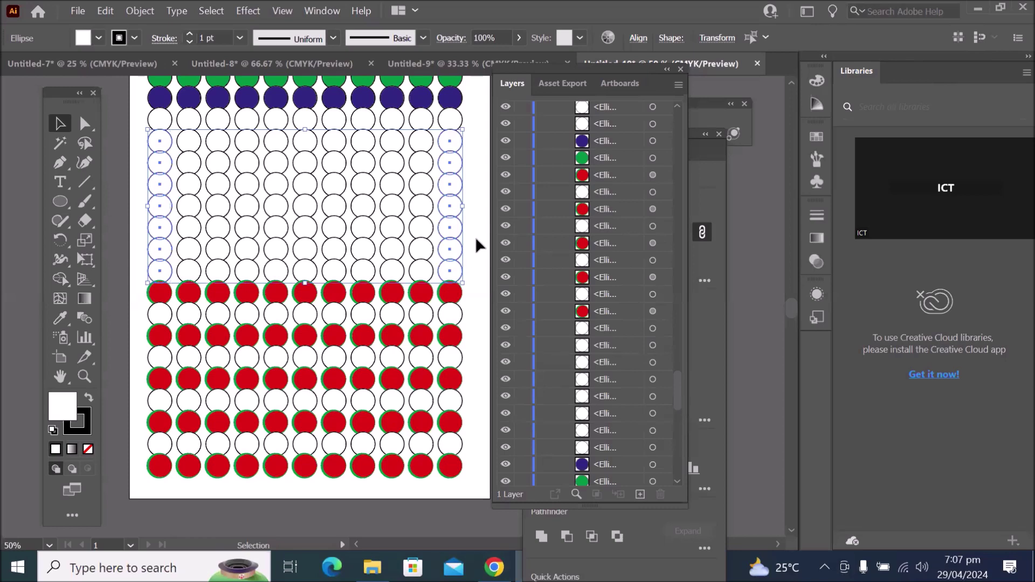
{"action": "left_click", "coordinate": [190, 34]}
{"action": "left_click", "coordinate": [190, 34]}
{"action": "left_click", "coordinate": [190, 34]}
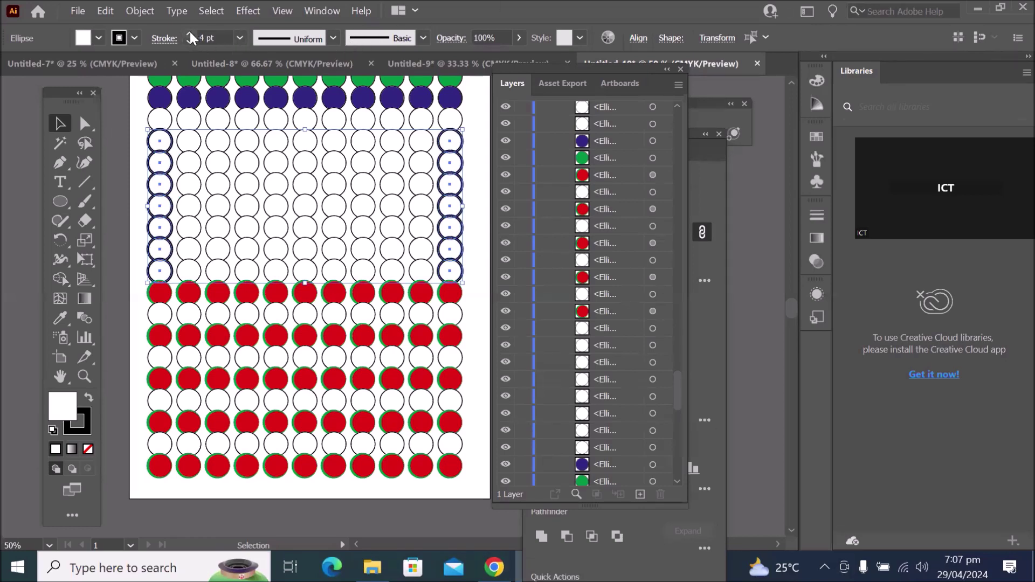
{"action": "left_click", "coordinate": [190, 34]}
{"action": "left_click", "coordinate": [190, 34]}
{"action": "left_click", "coordinate": [190, 34]}
{"action": "left_click", "coordinate": [190, 33]}
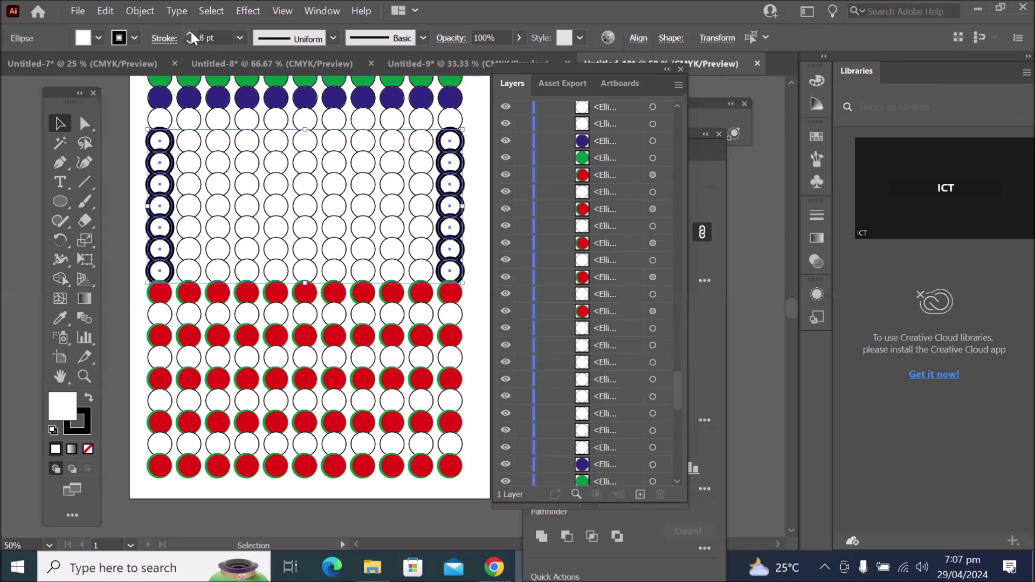
Try Width Profile 1 and the hexagonal profile on the two outer columns' strokes, ending with the triangular profile
{"action": "left_click", "coordinate": [332, 38]}
{"action": "left_click", "coordinate": [301, 85]}
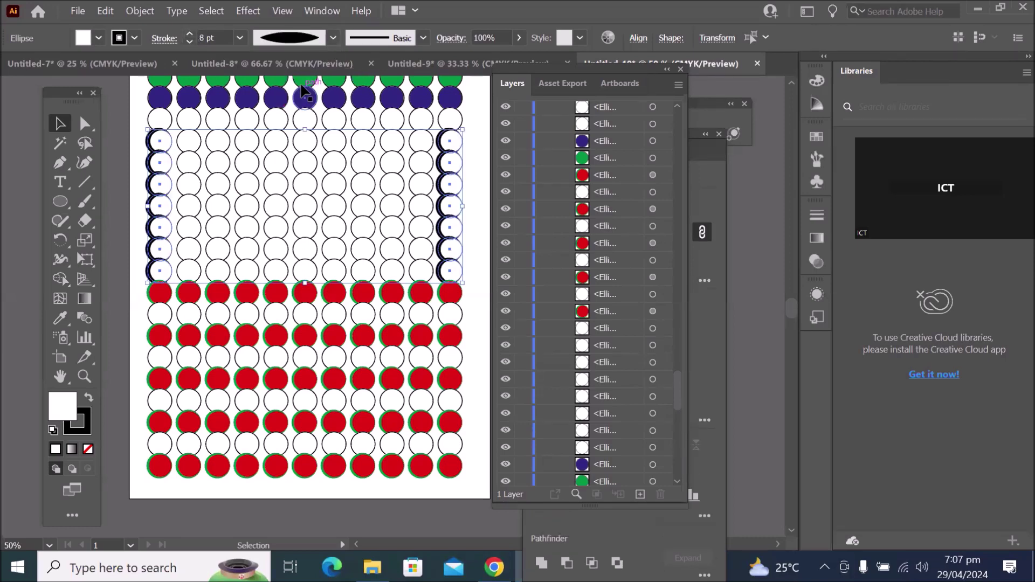
{"action": "left_click", "coordinate": [333, 37]}
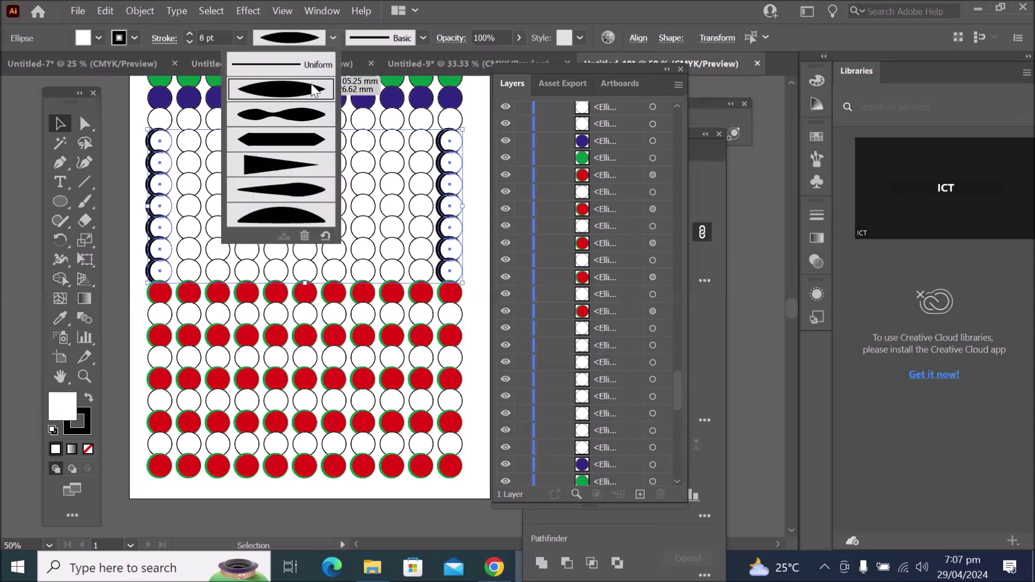
{"action": "left_click", "coordinate": [300, 146]}
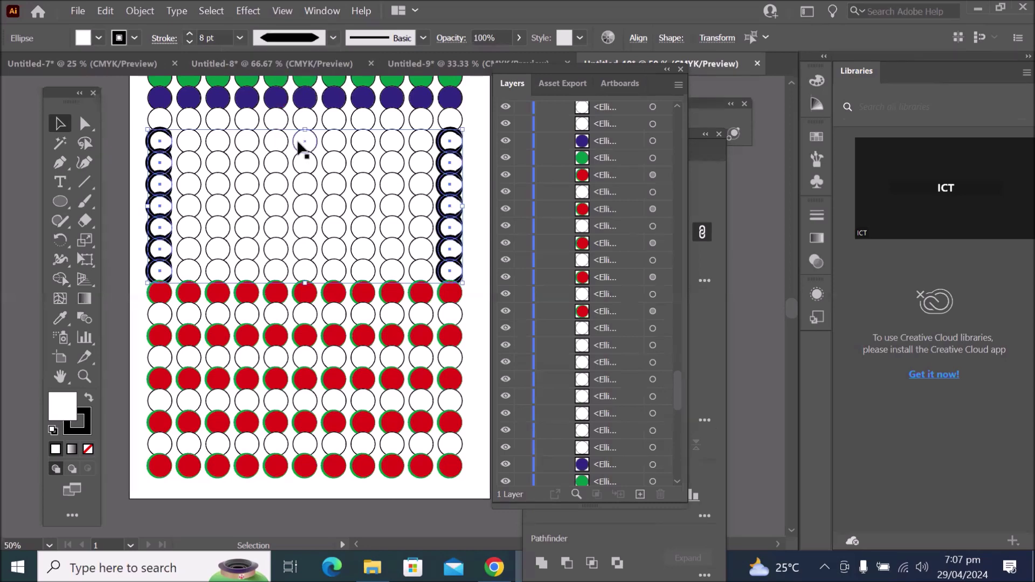
{"action": "left_click", "coordinate": [332, 37]}
{"action": "left_click", "coordinate": [306, 167]}
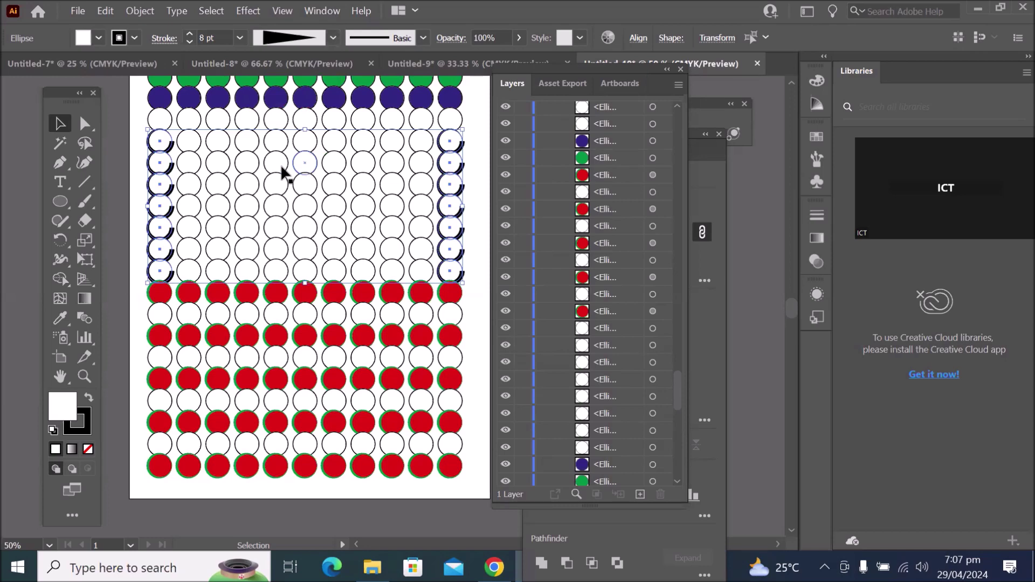
Try blue, magenta and red fills on the two outer columns' selected circles, ending with CMYK Yellow, and deselect them
{"action": "left_click", "coordinate": [98, 36]}
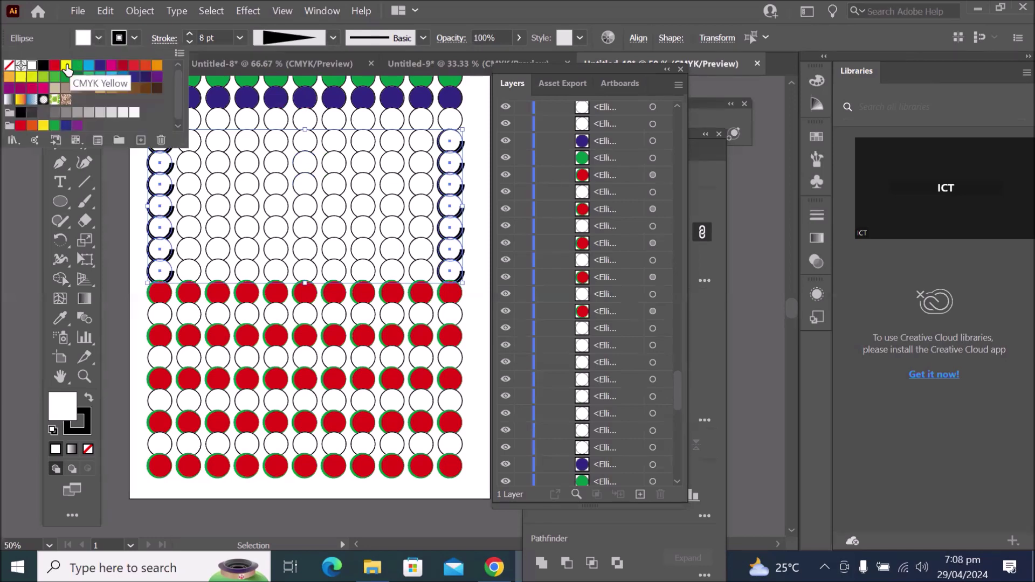
{"action": "left_click", "coordinate": [102, 67]}
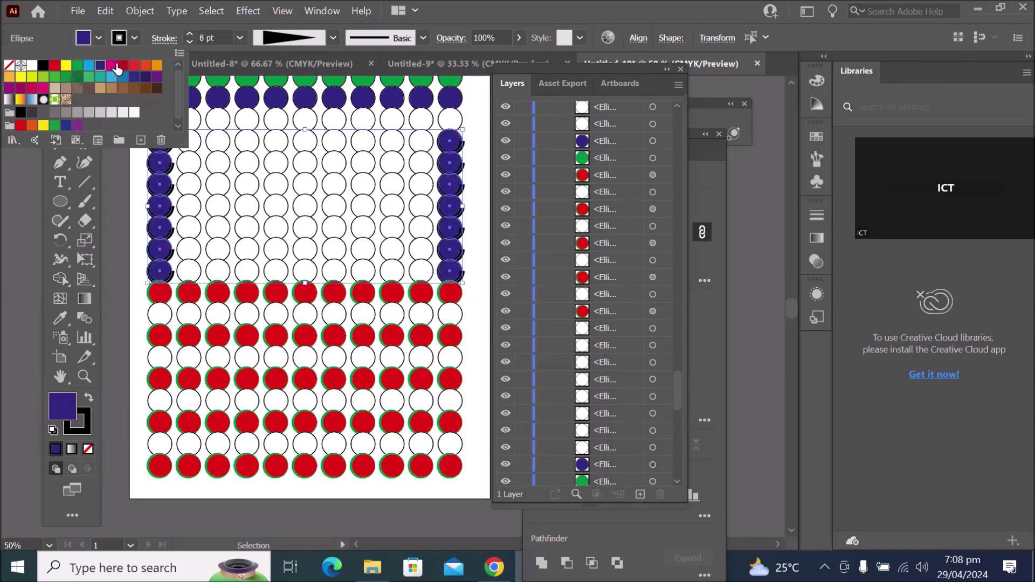
{"action": "left_click", "coordinate": [112, 66]}
{"action": "left_click", "coordinate": [131, 69]}
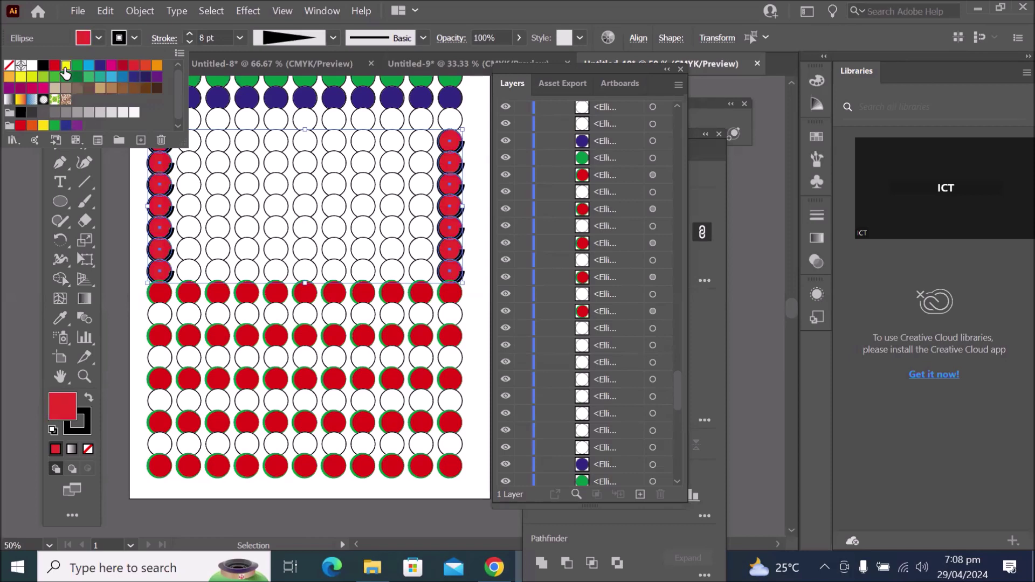
{"action": "left_click", "coordinate": [66, 69]}
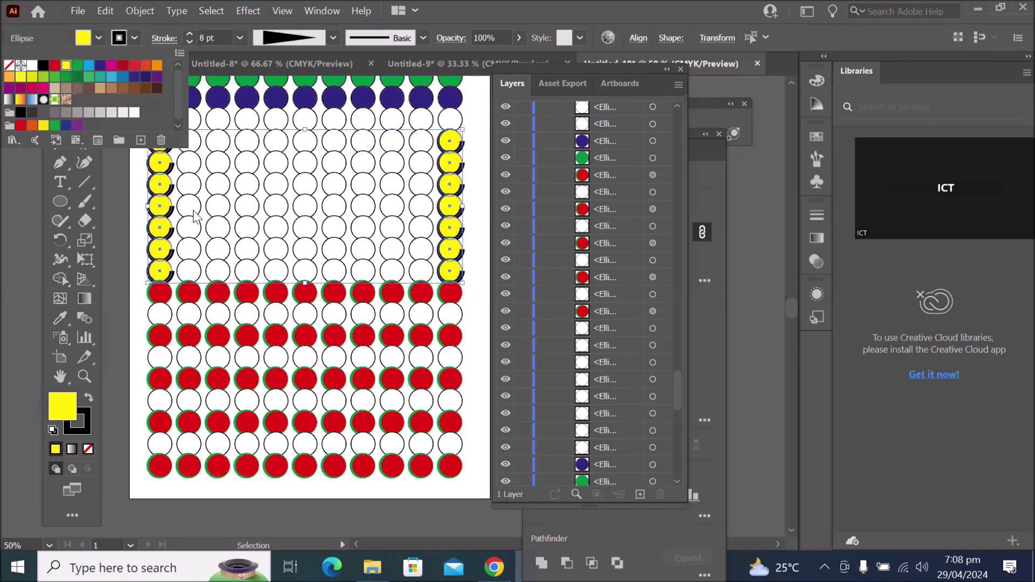
{"action": "left_click", "coordinate": [478, 145]}
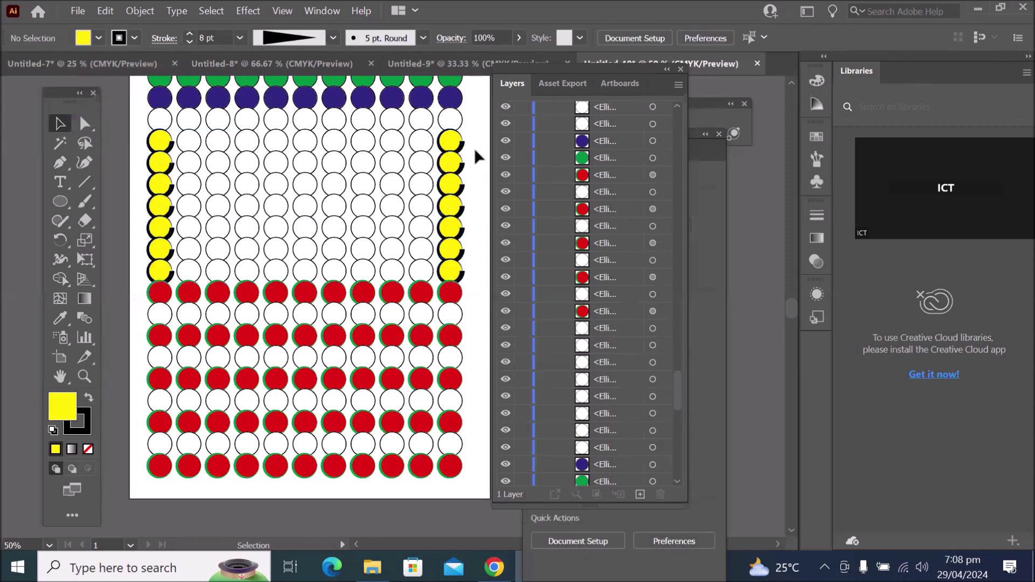
Fill a checkmark-shaped diagonal of nine white circles cyan, from upper right down to the fourth column and back up to the second
{"action": "left_click", "coordinate": [425, 148]}
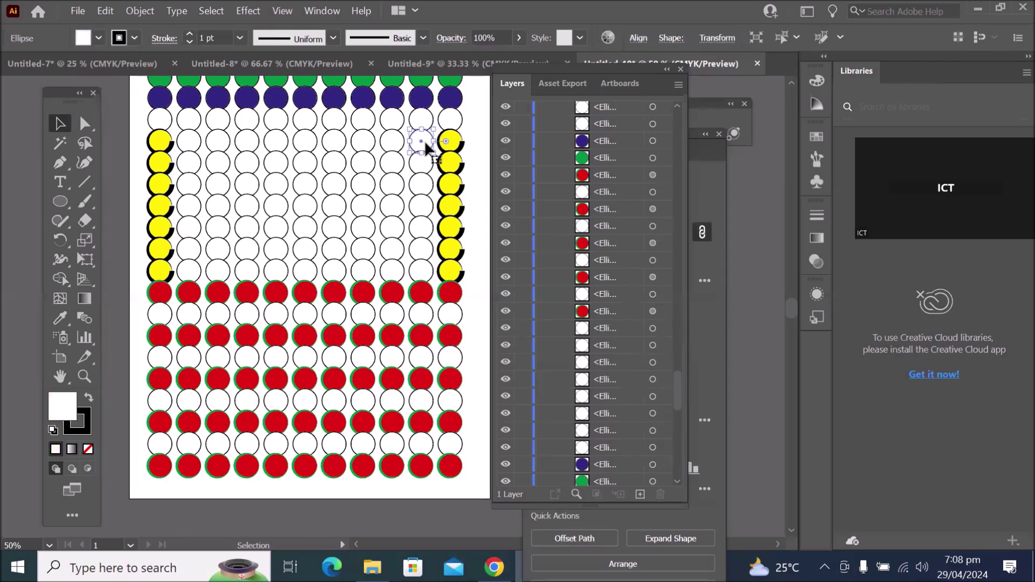
{"action": "left_click", "coordinate": [398, 168], "text": "shift"}
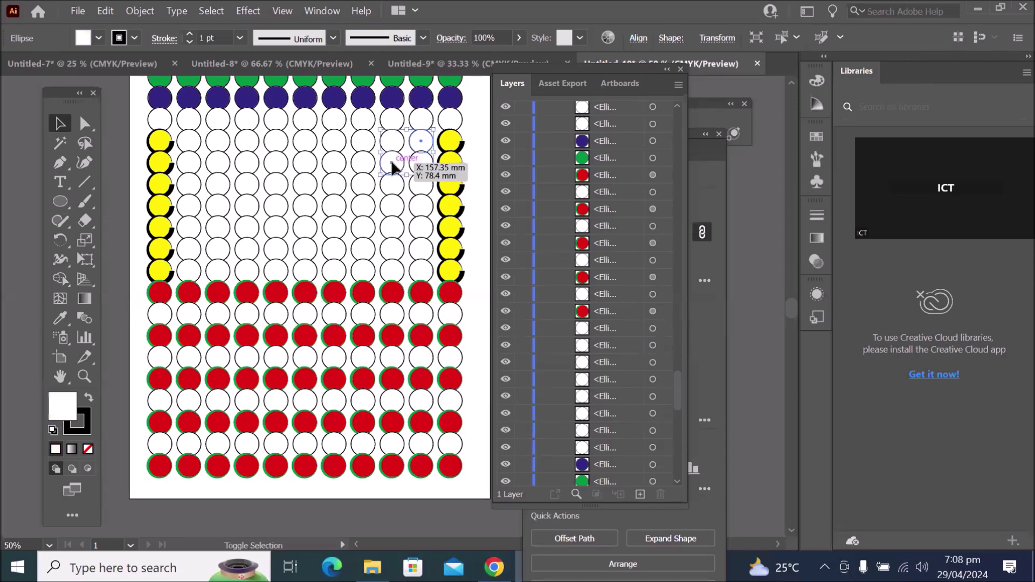
{"action": "left_click", "coordinate": [364, 187], "text": "shift"}
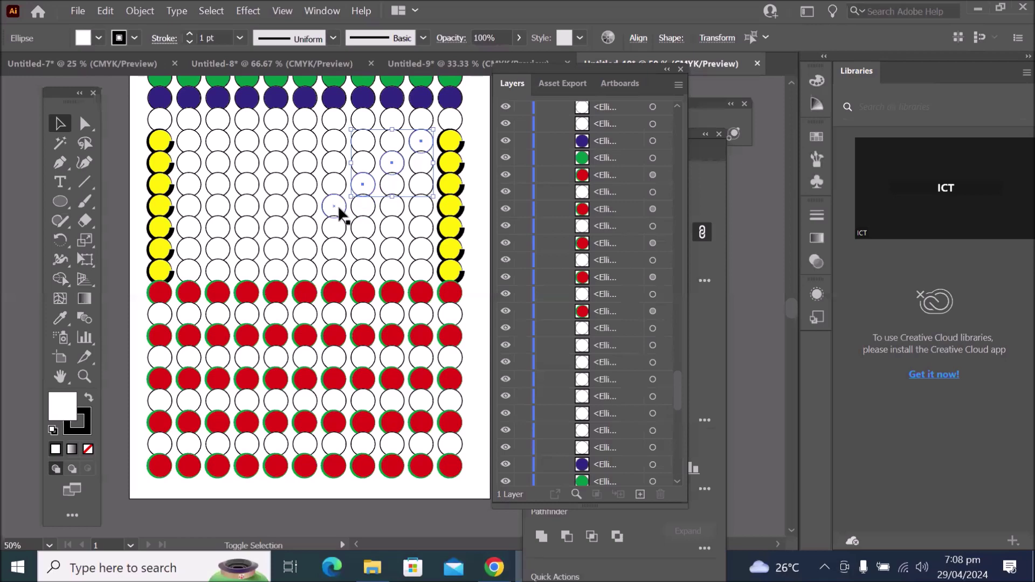
{"action": "left_click", "coordinate": [339, 211], "text": "shift"}
{"action": "left_click", "coordinate": [303, 230], "text": "shift"}
{"action": "left_click", "coordinate": [274, 253], "text": "shift"}
{"action": "left_click", "coordinate": [246, 273], "text": "shift"}
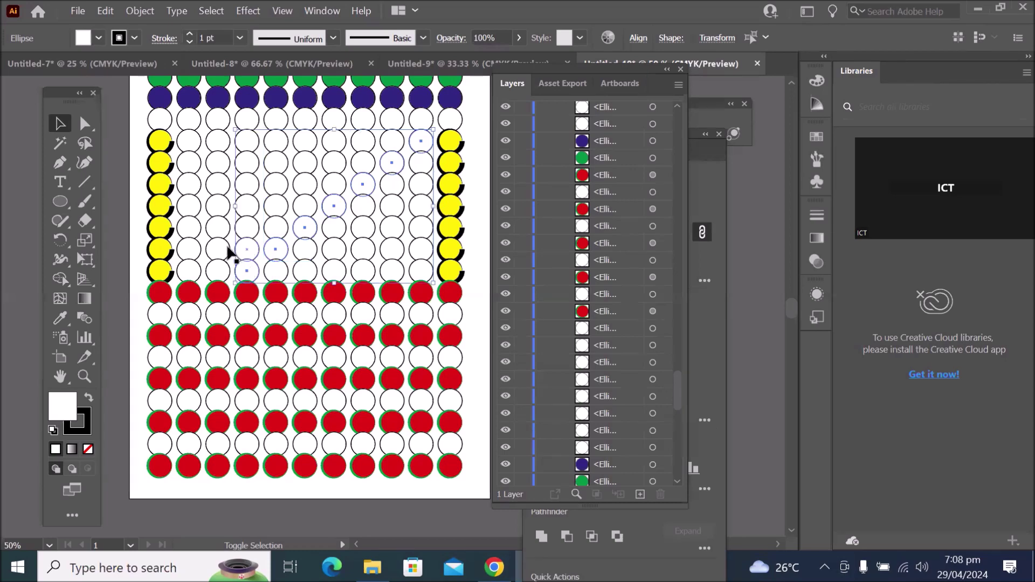
{"action": "left_click", "coordinate": [218, 253], "text": "shift"}
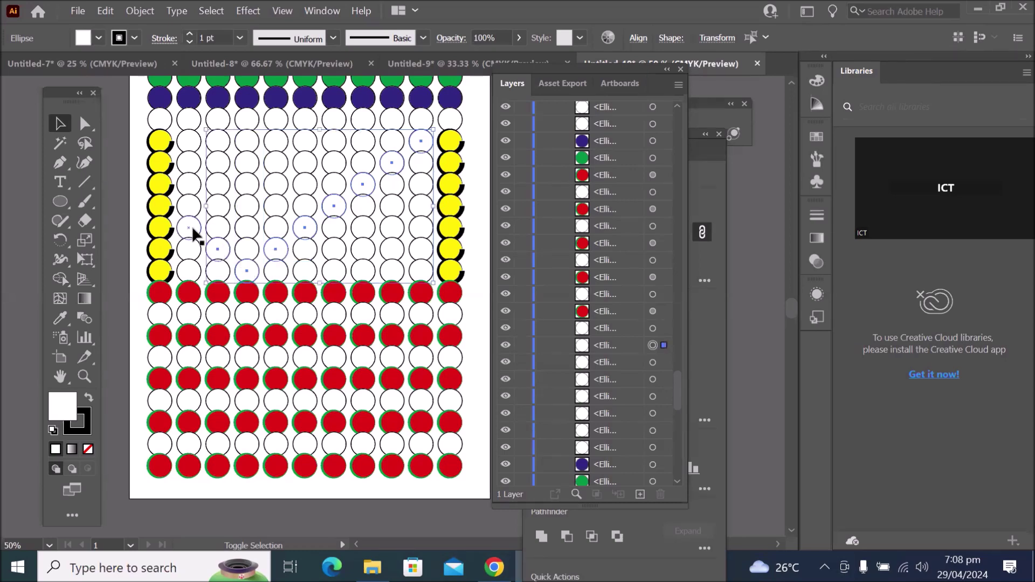
{"action": "left_click", "coordinate": [190, 231], "text": "shift"}
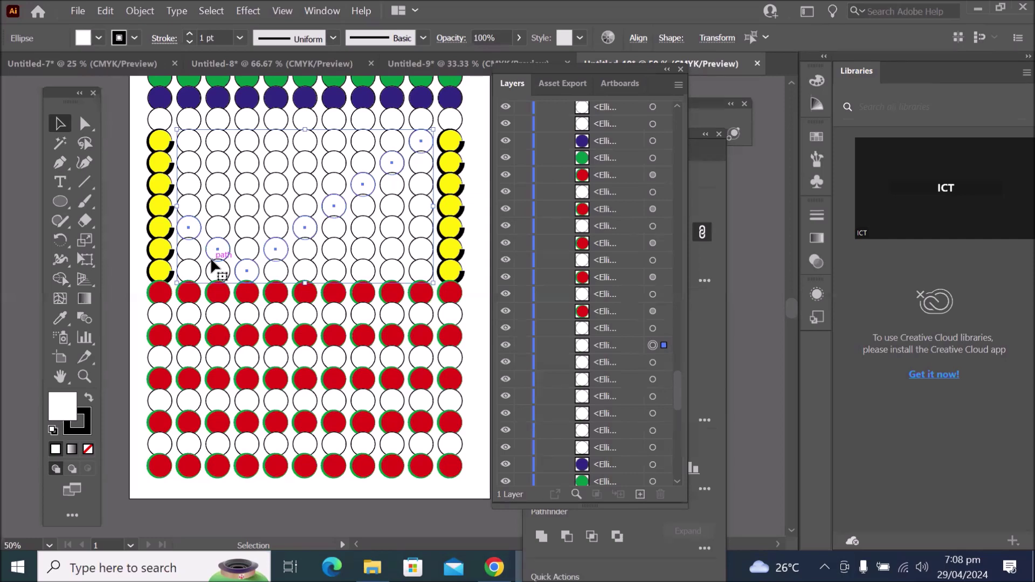
{"action": "left_click", "coordinate": [99, 38]}
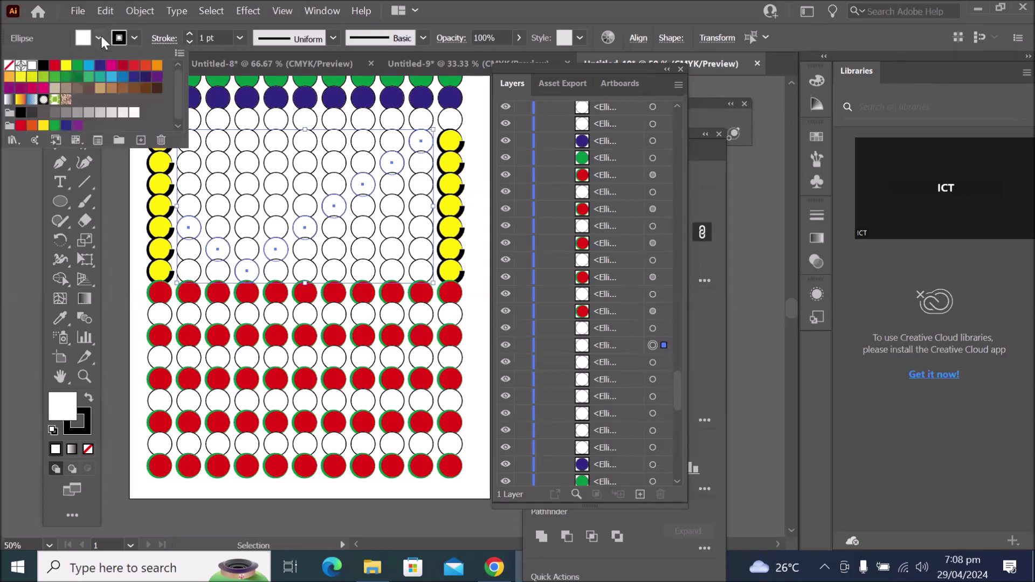
{"action": "left_click", "coordinate": [88, 66]}
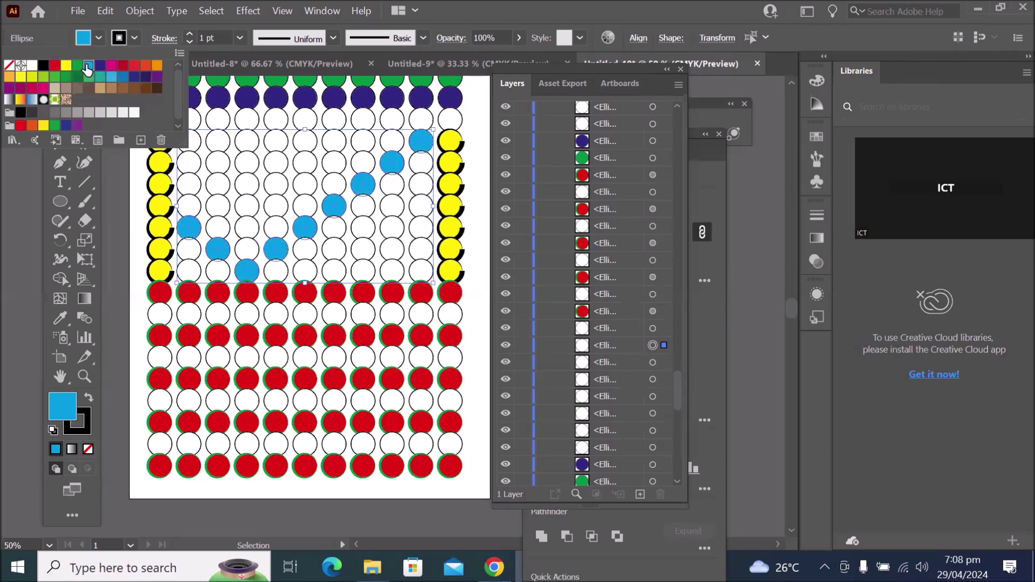
{"action": "left_click", "coordinate": [394, 140]}
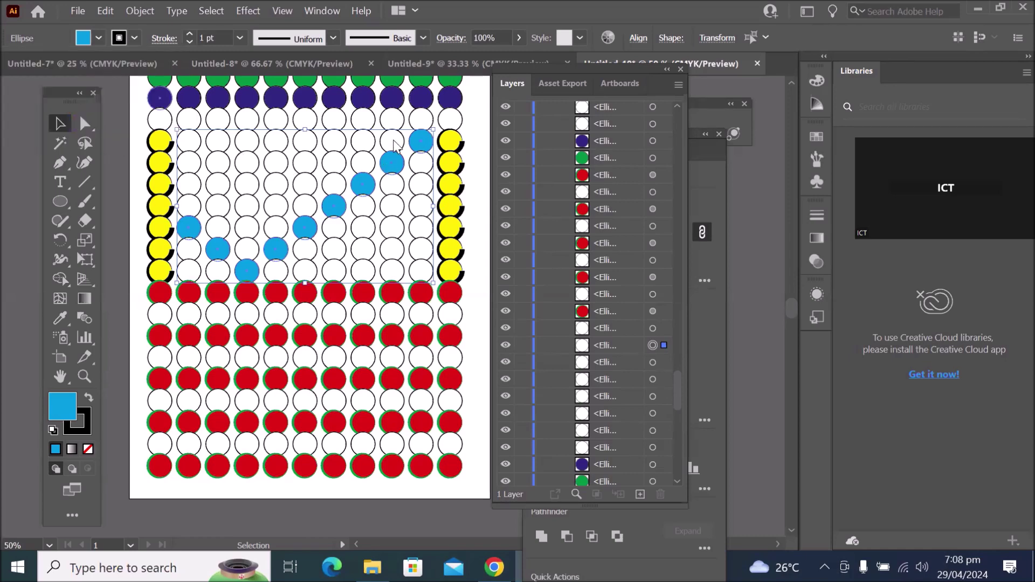
Fill a mirrored checkmark of nine white circles greyish brown, from upper left down to the seventh column and up to the tenth
{"action": "left_click", "coordinate": [191, 139]}
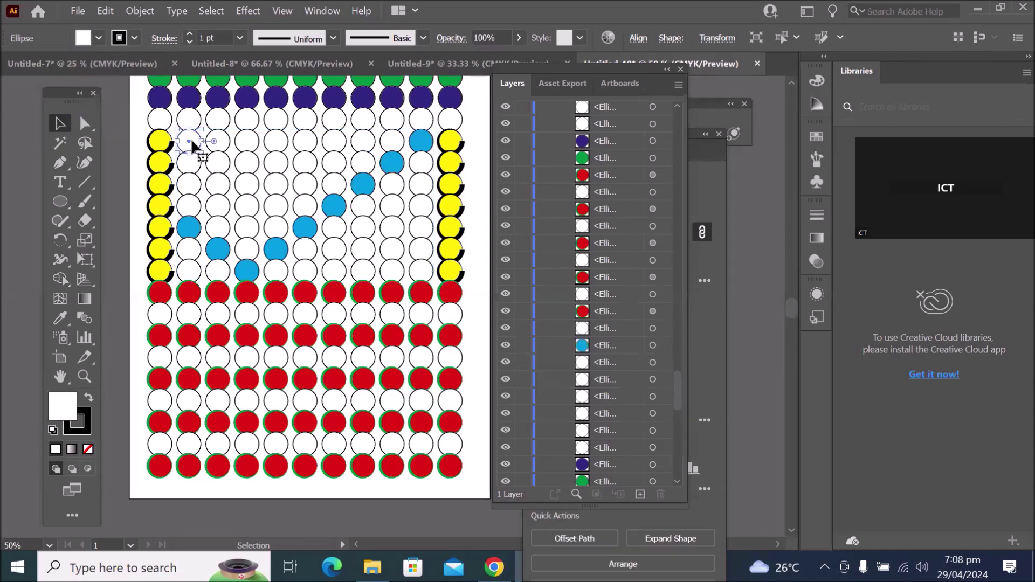
{"action": "left_click", "coordinate": [218, 163], "text": "shift"}
{"action": "left_click", "coordinate": [247, 184], "text": "shift"}
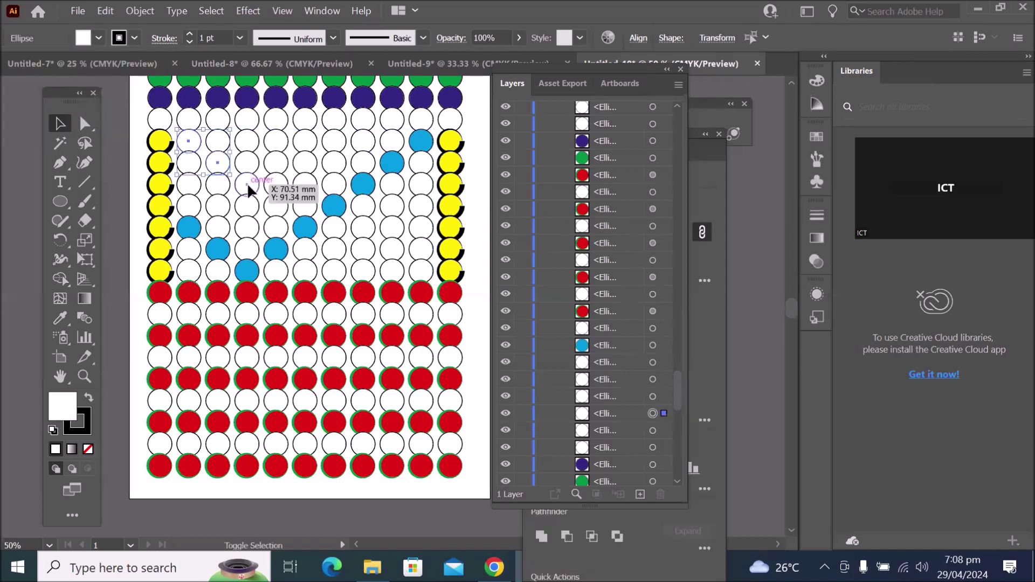
{"action": "left_click", "coordinate": [273, 207], "text": "shift"}
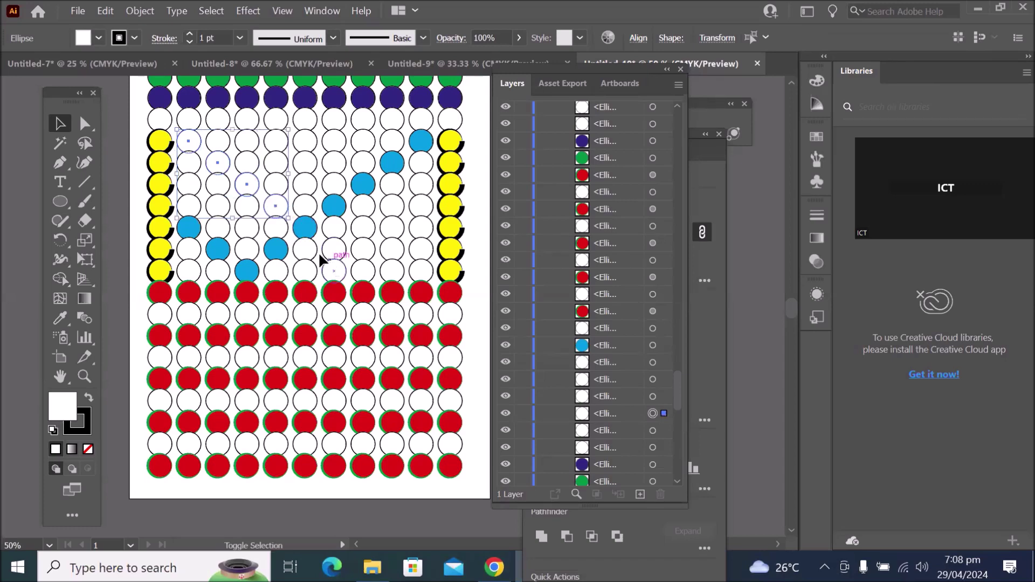
{"action": "left_click", "coordinate": [306, 250], "text": "shift"}
{"action": "left_click", "coordinate": [333, 269], "text": "shift"}
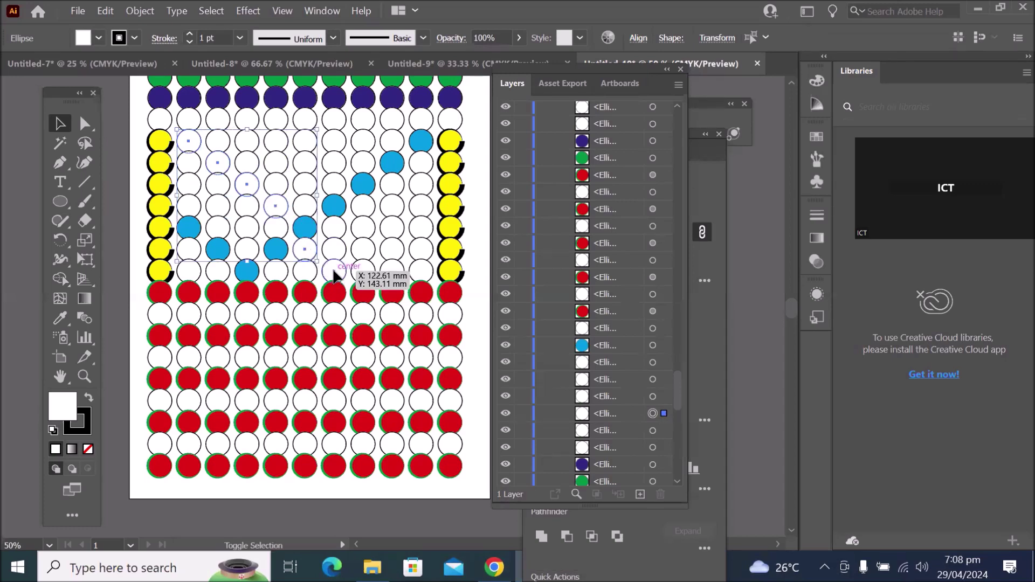
{"action": "left_click", "coordinate": [366, 250], "text": "shift"}
{"action": "left_click", "coordinate": [390, 229], "text": "shift"}
{"action": "left_click", "coordinate": [421, 208], "text": "shift"}
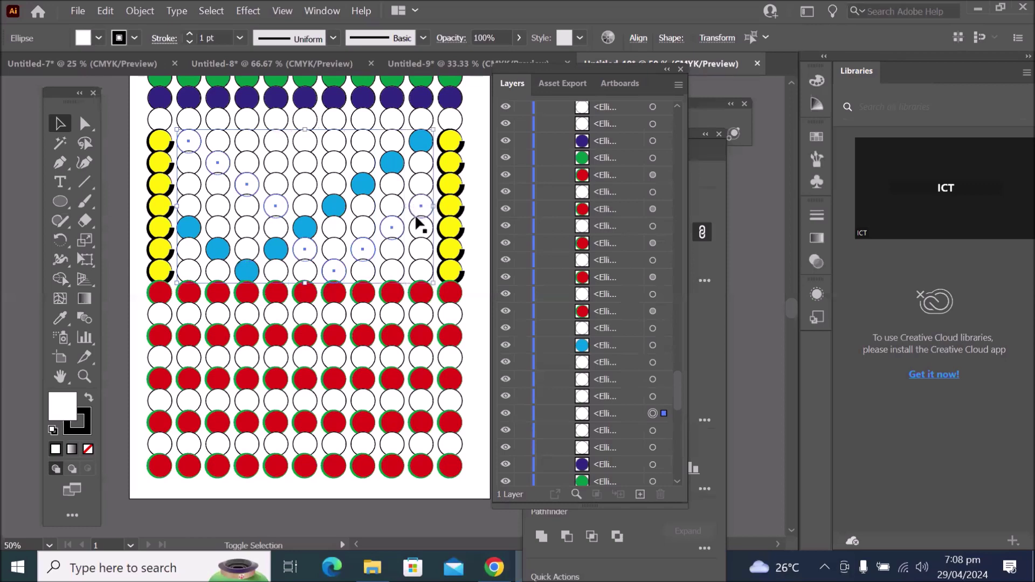
{"action": "left_click", "coordinate": [99, 38]}
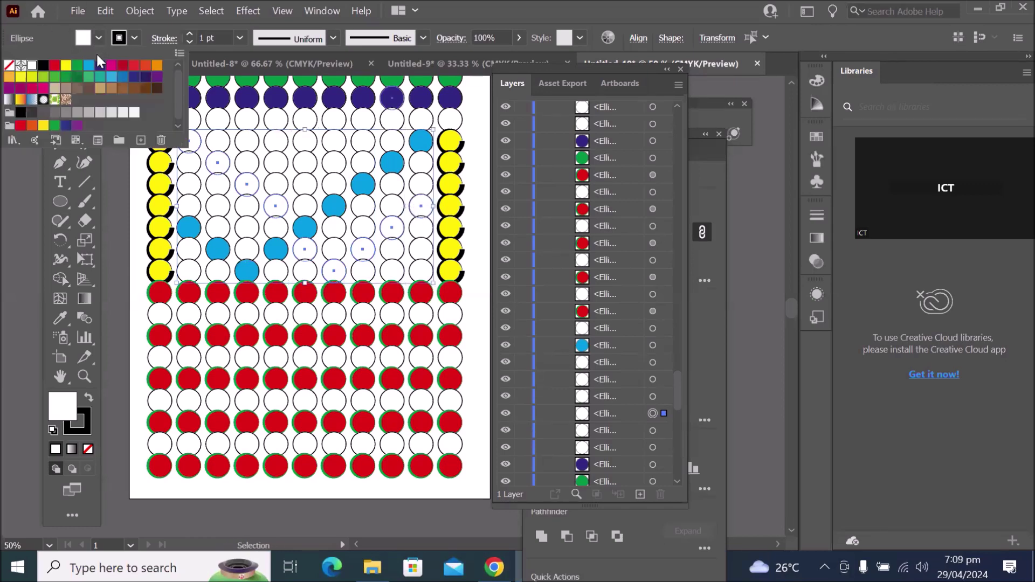
{"action": "left_click", "coordinate": [66, 89]}
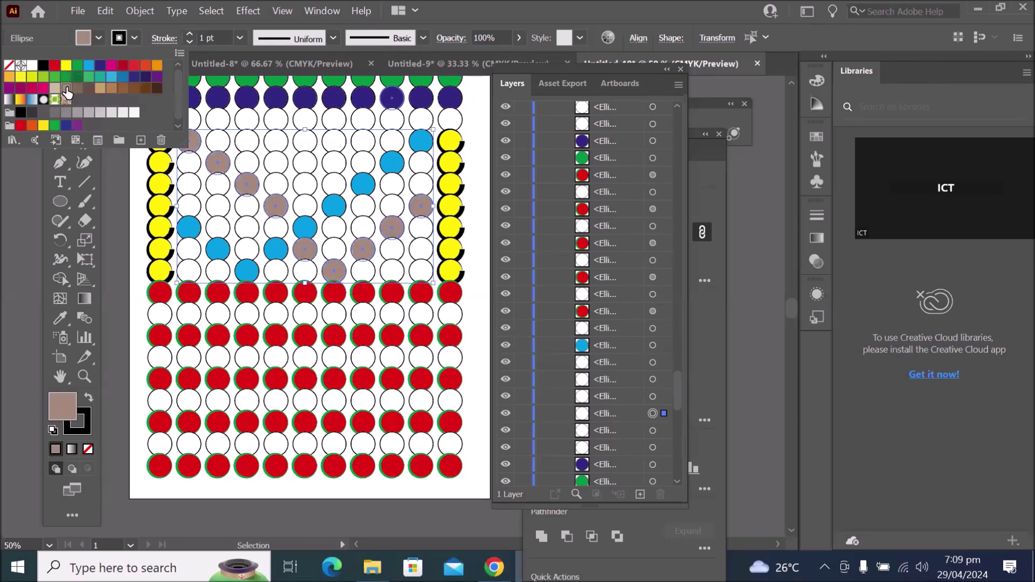
Set the stroke weight of the nine greyish-brown circles to 8 pt
{"action": "left_click", "coordinate": [188, 34]}
{"action": "left_click", "coordinate": [189, 34]}
{"action": "left_click", "coordinate": [189, 34]}
{"action": "left_click", "coordinate": [188, 34]}
{"action": "left_click", "coordinate": [188, 34]}
{"action": "left_click", "coordinate": [189, 34]}
{"action": "left_click", "coordinate": [188, 34]}
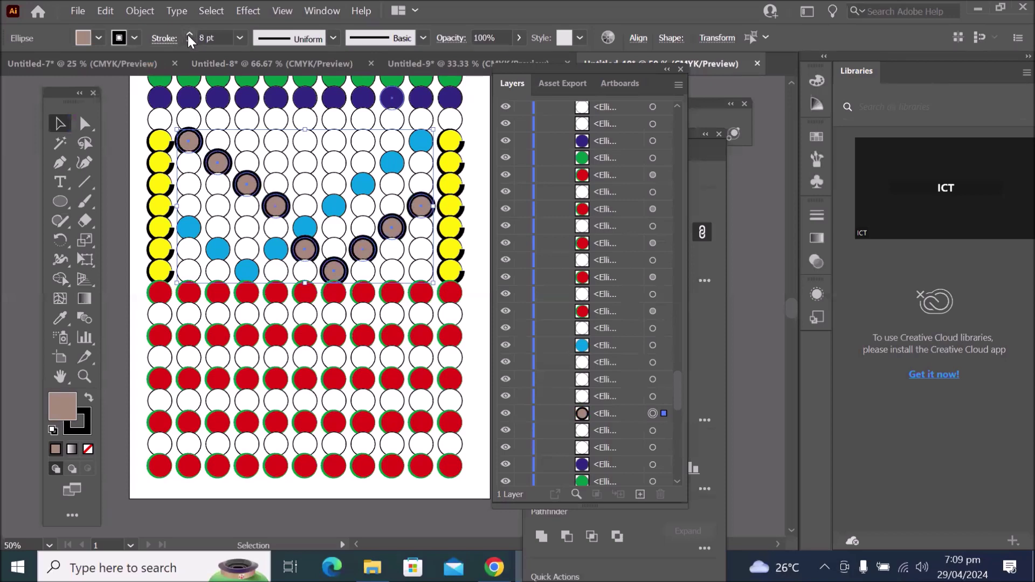
Apply Width Profile 1 to the greyish-brown circles' strokes and lower their opacity to 42%
{"action": "left_click", "coordinate": [334, 40]}
{"action": "left_click", "coordinate": [318, 92]}
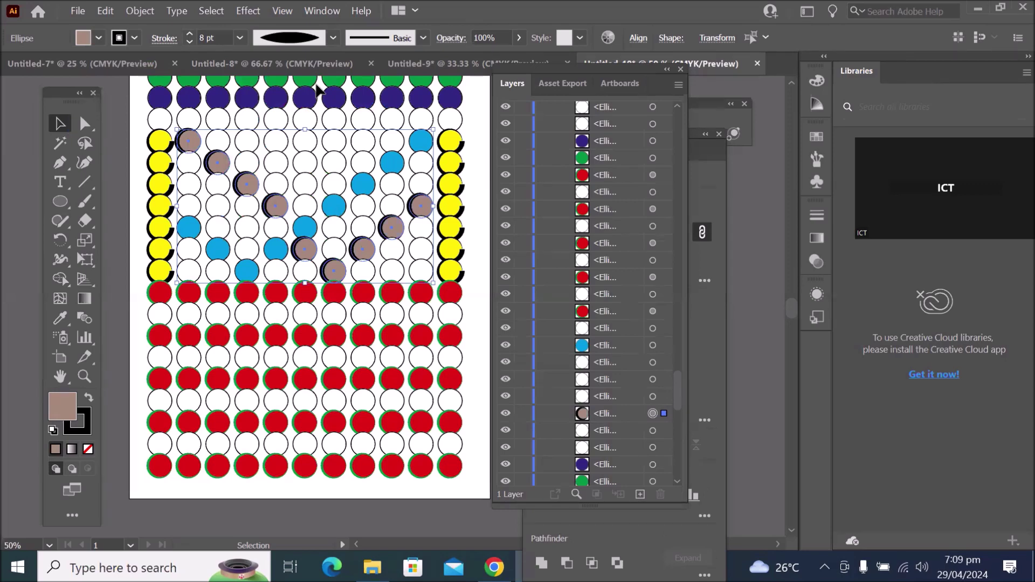
{"action": "left_click", "coordinate": [517, 37]}
{"action": "left_click_drag", "start_coordinate": [493, 56], "coordinate": [483, 55]}
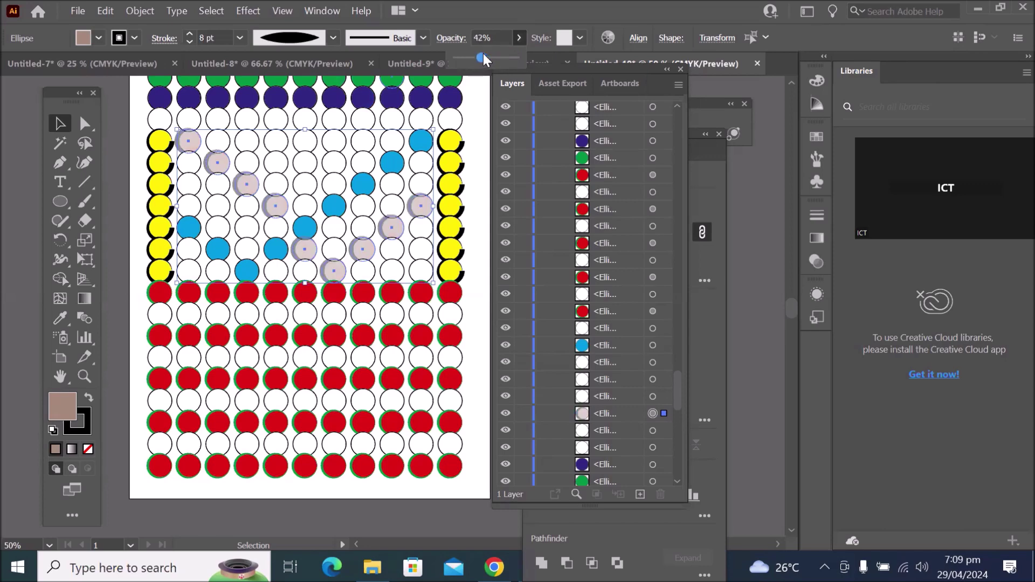
Adjust the opacity of the nine greyish-brown circles to 53%
{"action": "left_click", "coordinate": [475, 56]}
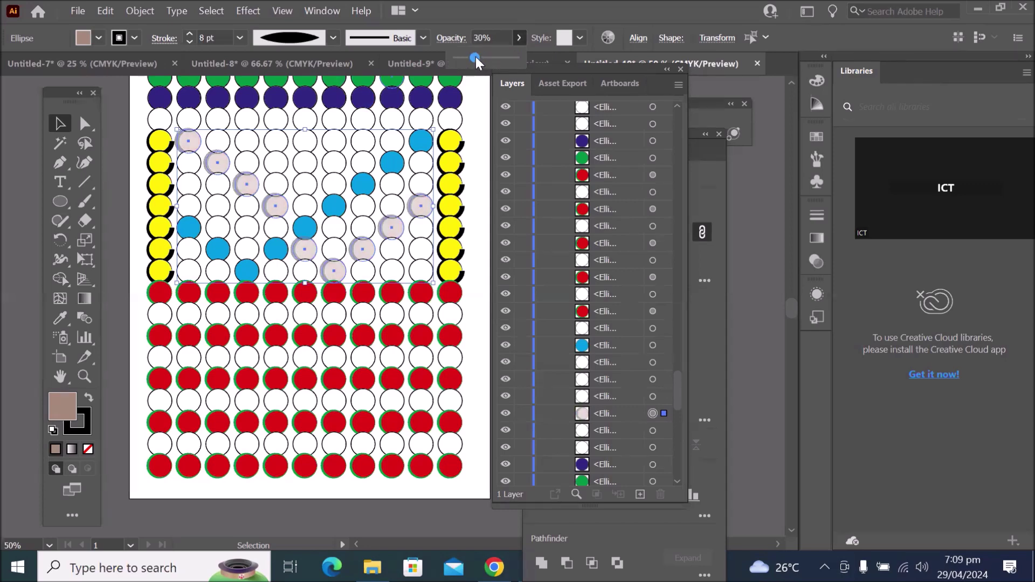
{"action": "left_click_drag", "start_coordinate": [486, 58], "coordinate": [513, 59]}
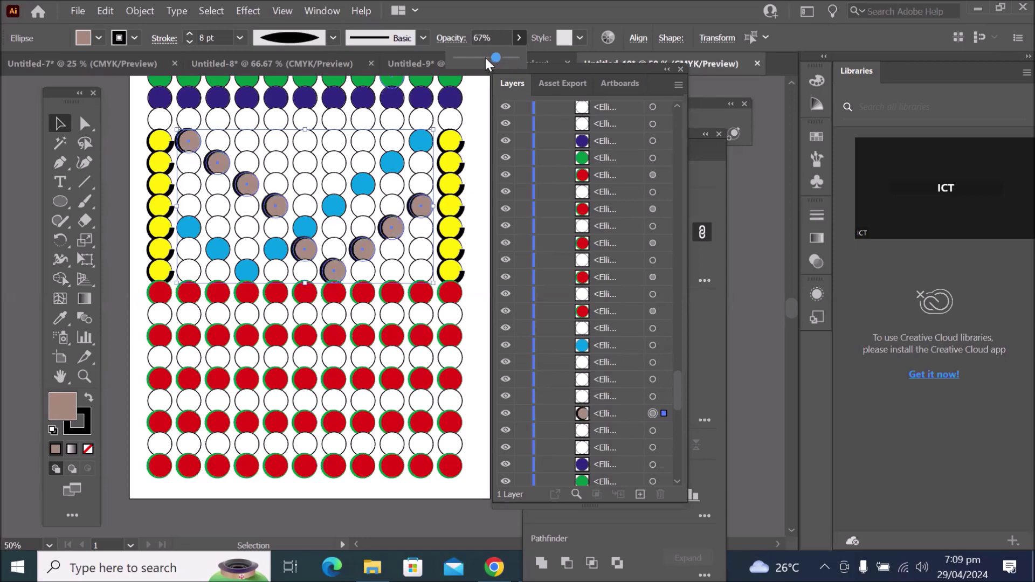
{"action": "left_click", "coordinate": [487, 57]}
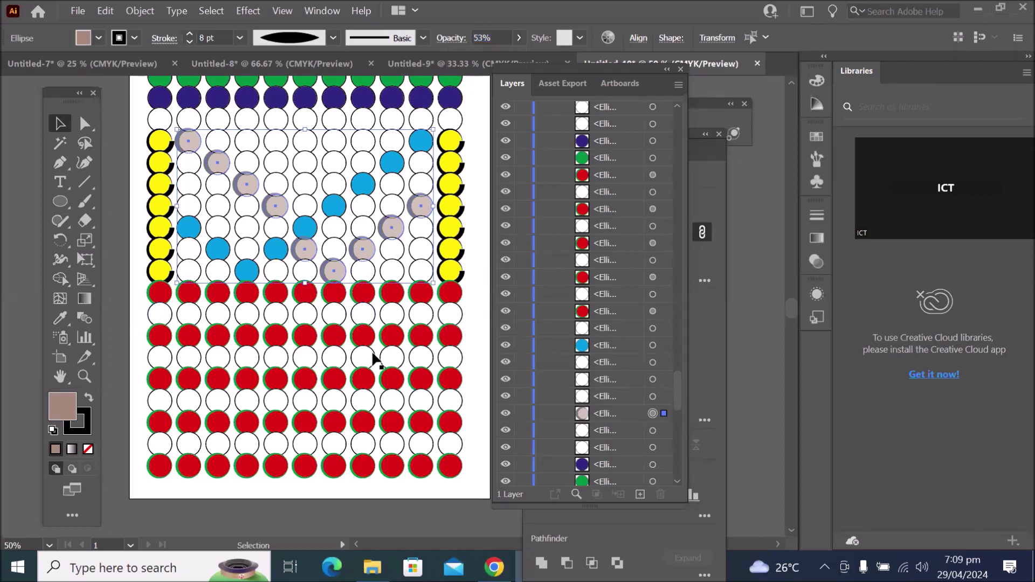
Select the four full rows of white circles lying between the red rows in the lower part of the grid
{"action": "mouse_move", "coordinate": [140, 311]}
{"action": "left_mouse_down"}
{"action": "mouse_move", "coordinate": [471, 319]}
{"action": "mouse_move", "coordinate": [455, 317]}
{"action": "left_mouse_up"}
{"action": "left_click_drag", "start_coordinate": [138, 357], "coordinate": [477, 364]}
{"action": "left_click_drag", "start_coordinate": [140, 399], "coordinate": [471, 402]}
{"action": "left_click_drag", "start_coordinate": [137, 441], "coordinate": [472, 441]}
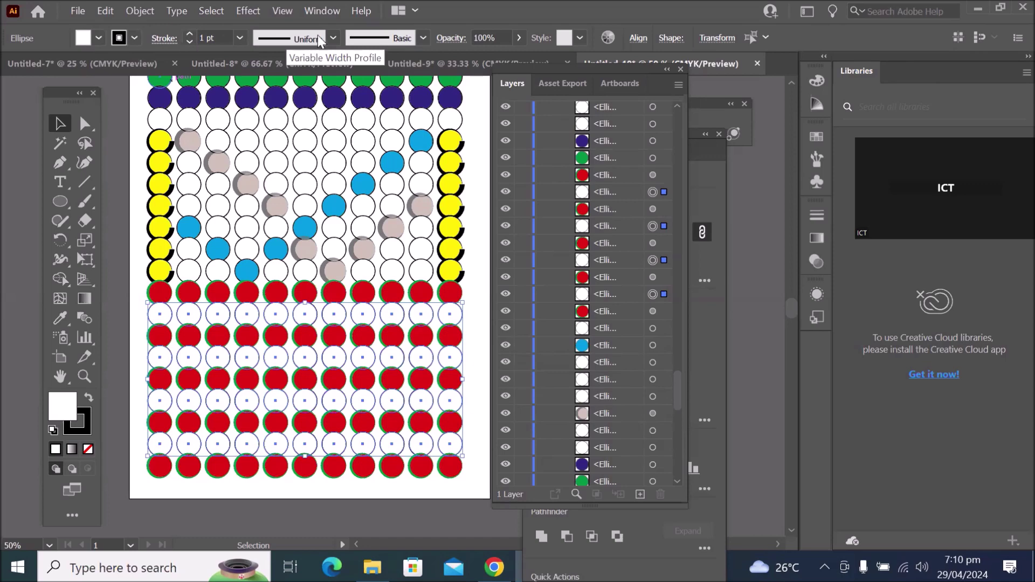
{"action": "left_click", "coordinate": [333, 39]}
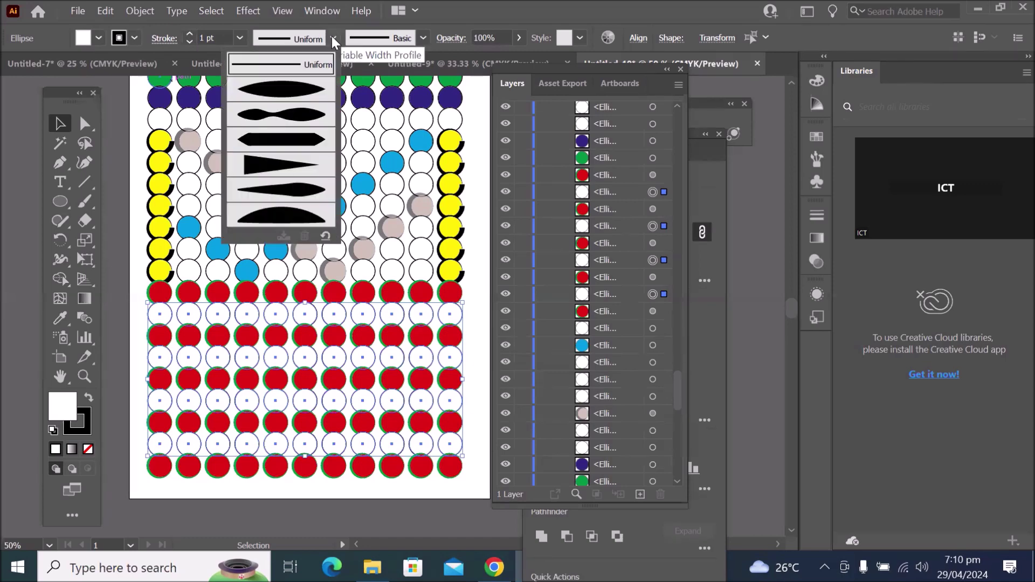
{"action": "left_click", "coordinate": [333, 39]}
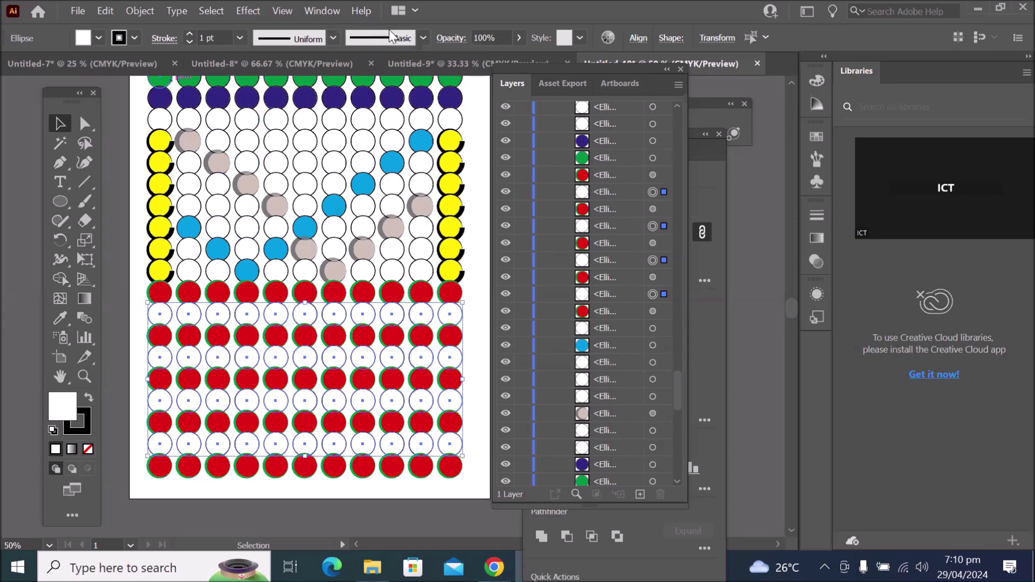
Try the round and oval calligraphic brushes, including 15 pt. Round and 5 pt. Oval, on the selected white circles' strokes
{"action": "left_click", "coordinate": [424, 39]}
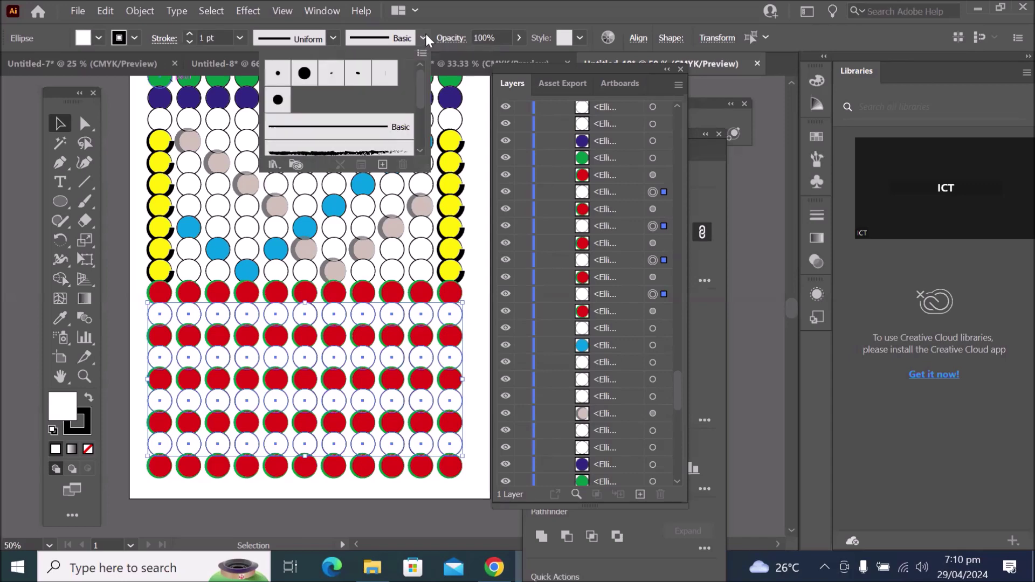
{"action": "left_click", "coordinate": [304, 74]}
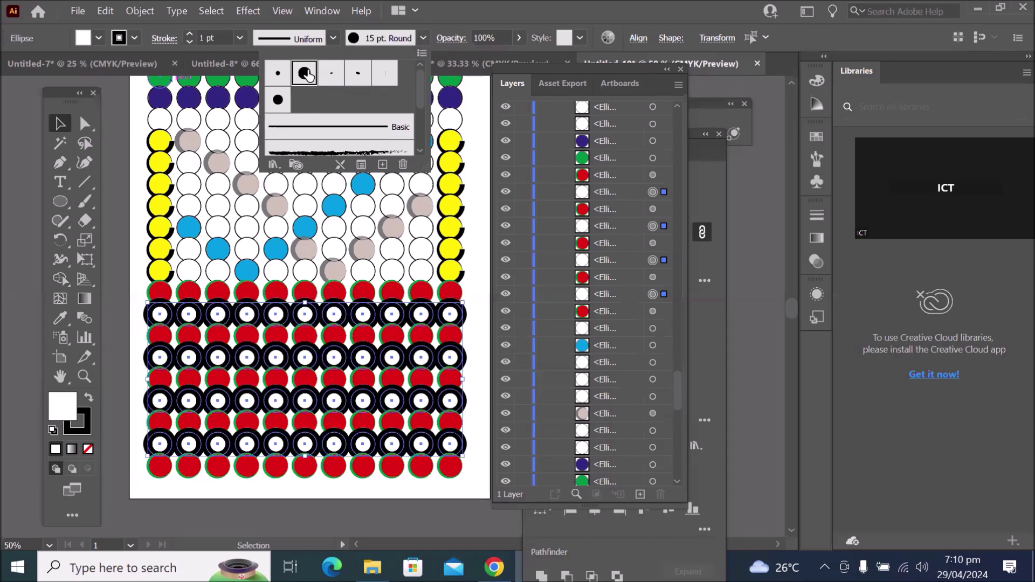
{"action": "left_click", "coordinate": [331, 76]}
{"action": "left_click", "coordinate": [358, 73]}
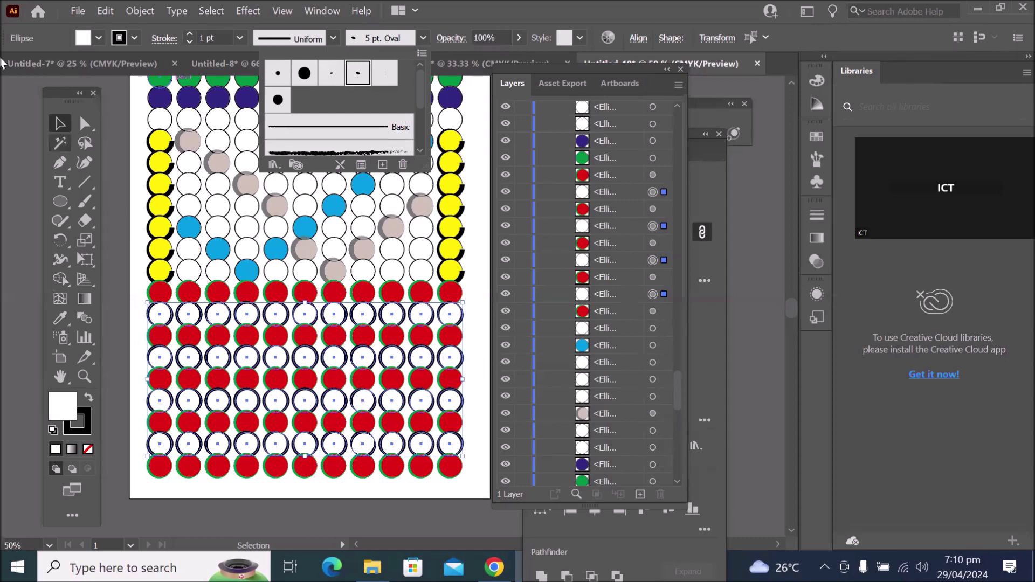
{"action": "left_click", "coordinate": [62, 121]}
{"action": "scroll", "coordinate": [422, 419], "scroll_direction": "up", "scroll_amount": 2}
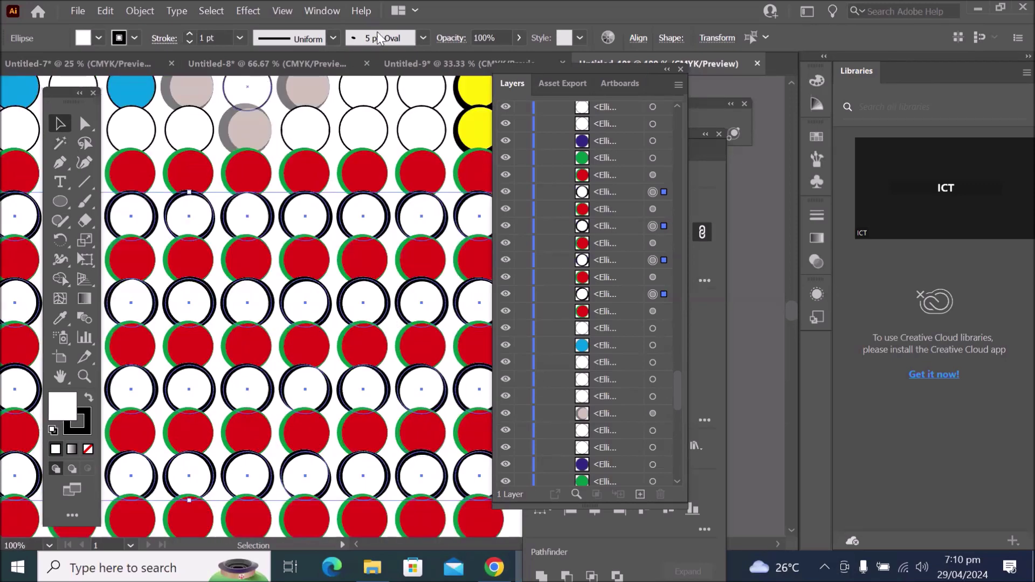
Try the rough black, orange ribbon, 6.00 bristle and blue denim-like pattern brushes on the selected circles' strokes
{"action": "left_click", "coordinate": [422, 38]}
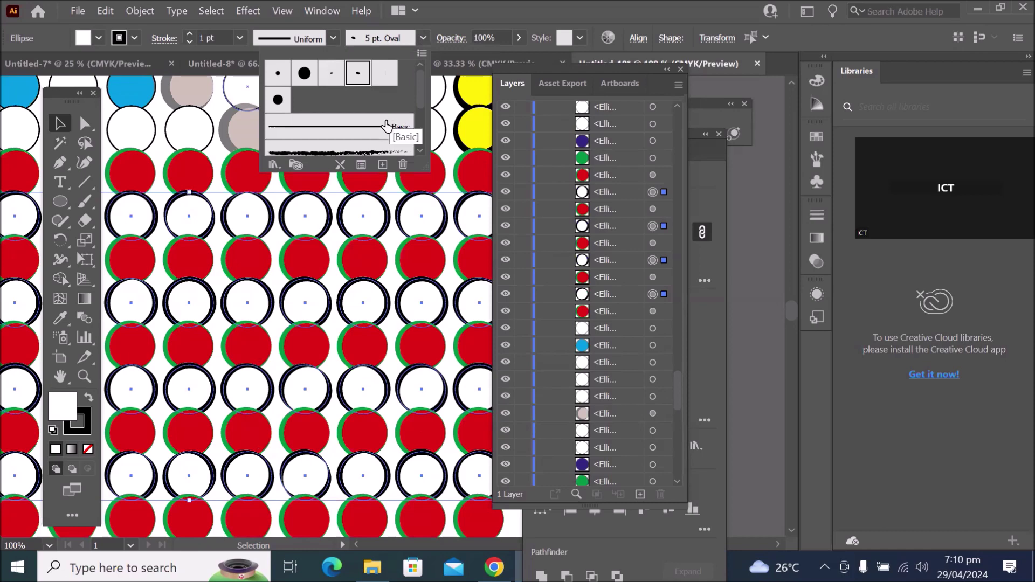
{"action": "left_click", "coordinate": [368, 150]}
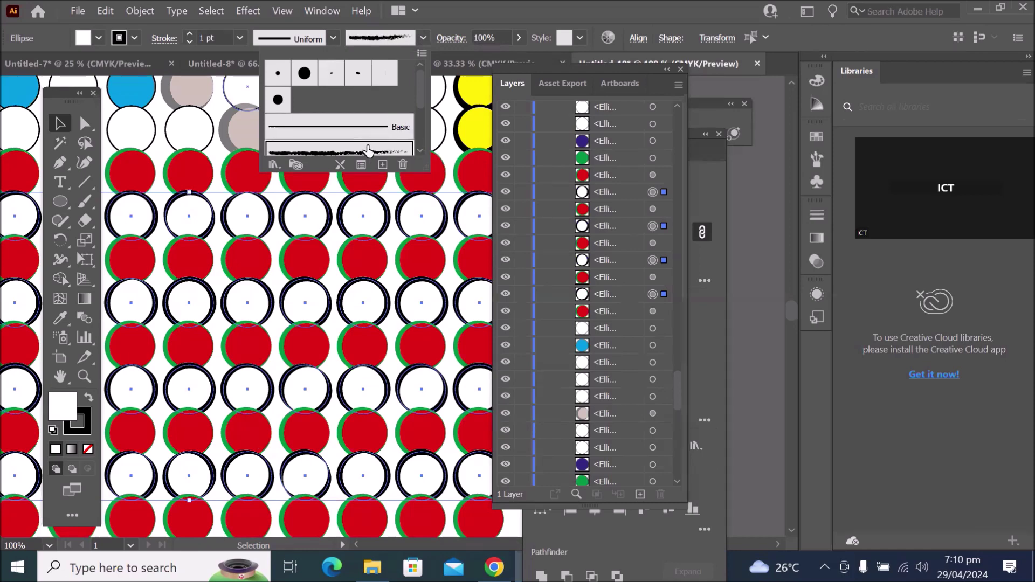
{"action": "scroll", "coordinate": [419, 151], "scroll_direction": "down", "scroll_amount": 3}
{"action": "left_click", "coordinate": [369, 118]}
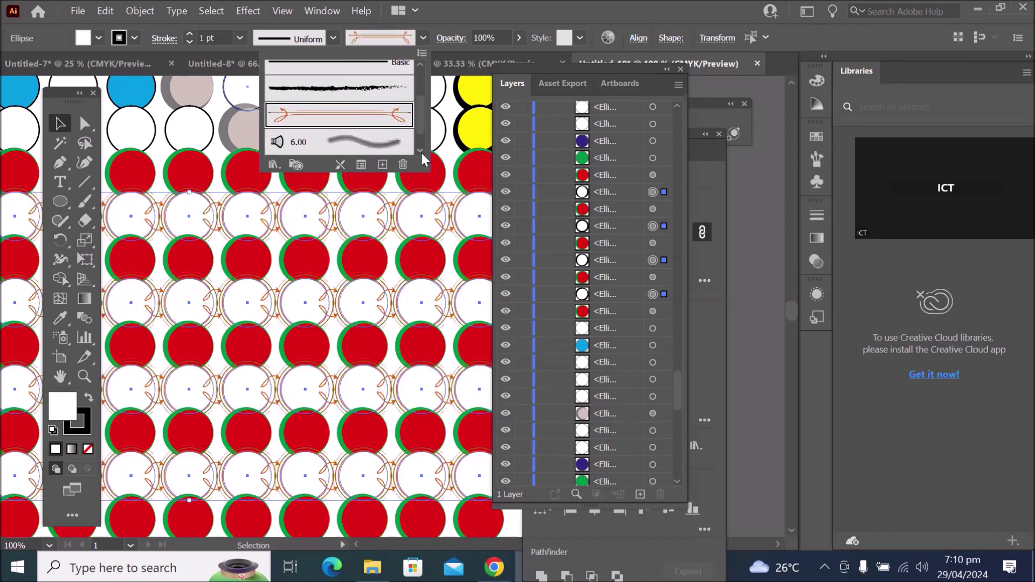
{"action": "scroll", "coordinate": [419, 151], "scroll_direction": "down", "scroll_amount": 1}
{"action": "left_click", "coordinate": [384, 122]}
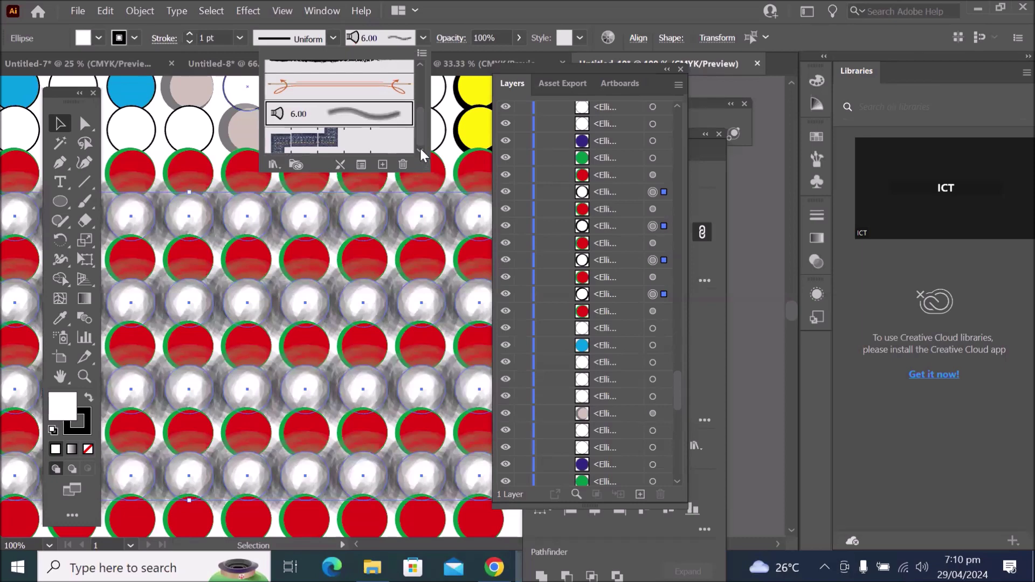
{"action": "left_click", "coordinate": [333, 140]}
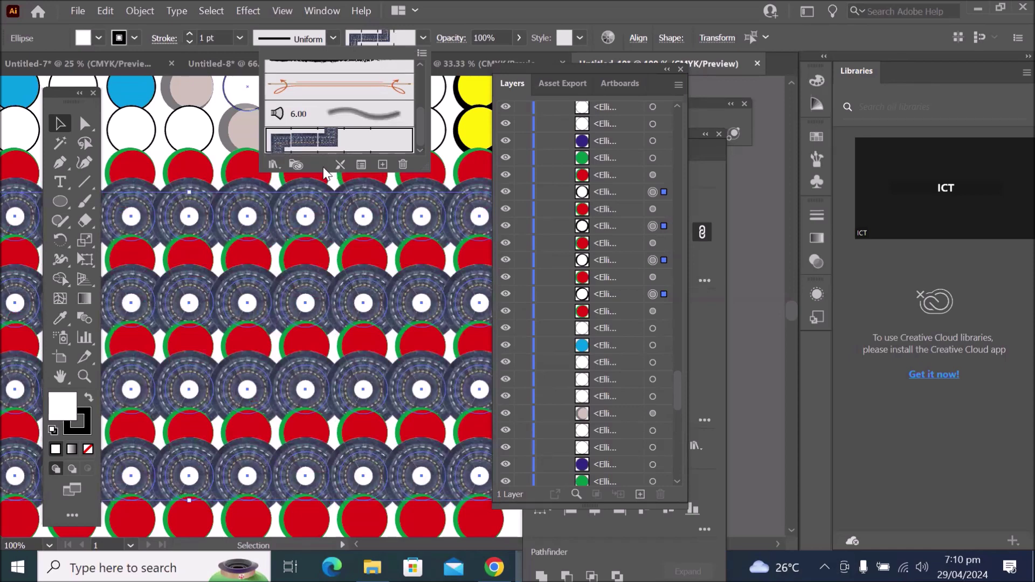
Open the Arrows_Special brush library and enlarge it to show more of its brushes
{"action": "left_click", "coordinate": [269, 167]}
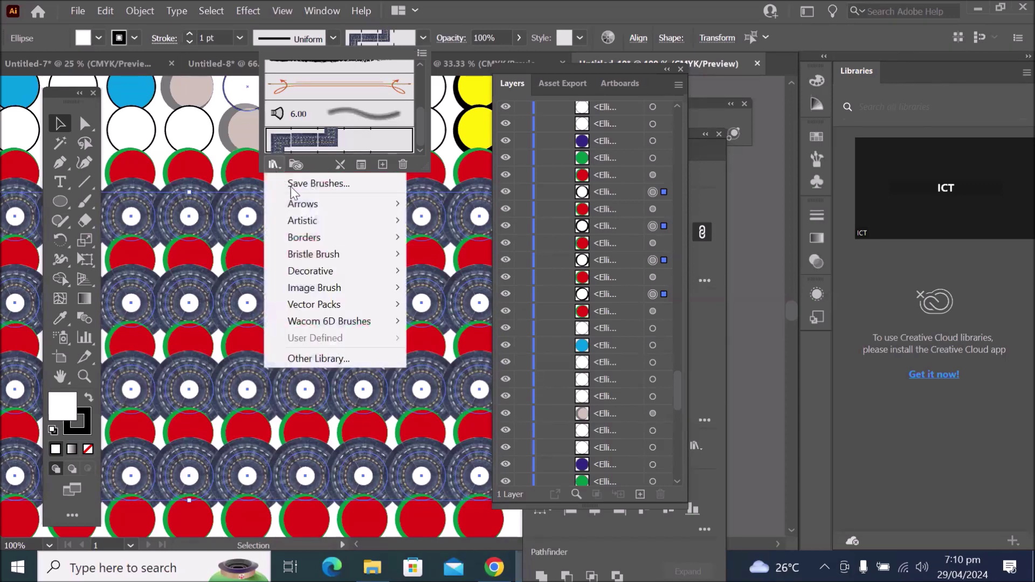
{"action": "mouse_move", "coordinate": [316, 208]}
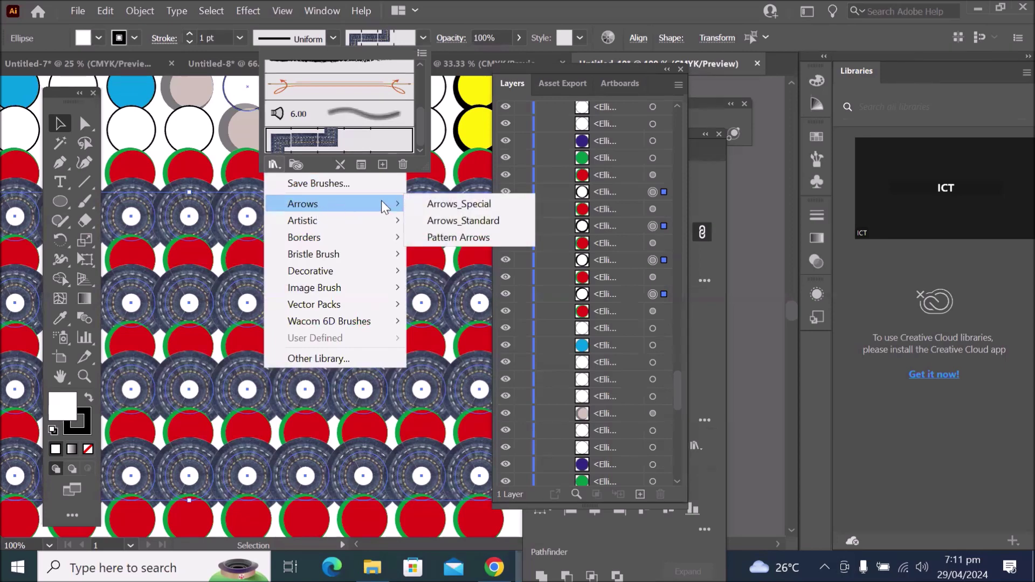
{"action": "left_click", "coordinate": [443, 205]}
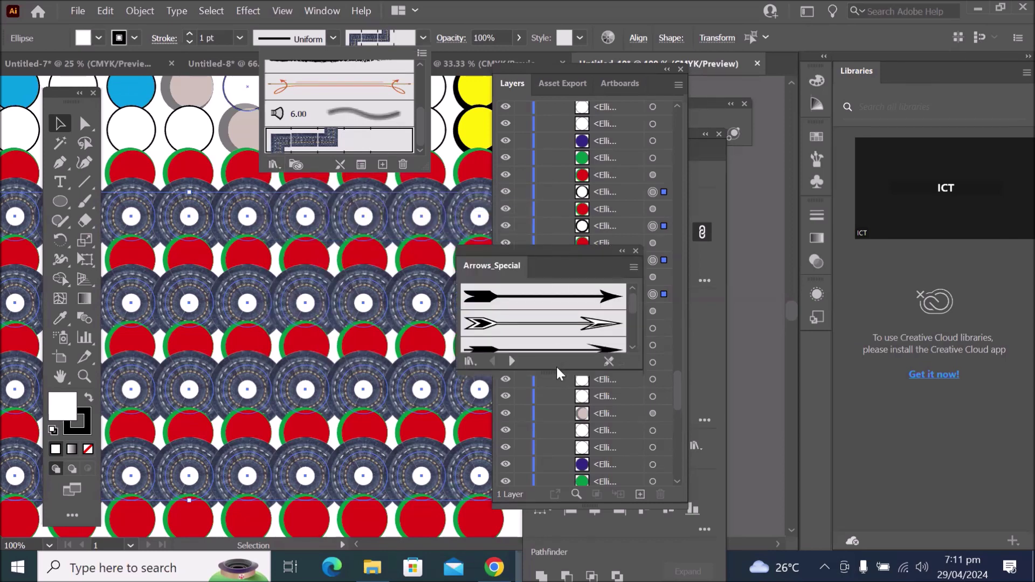
{"action": "left_click", "coordinate": [530, 251]}
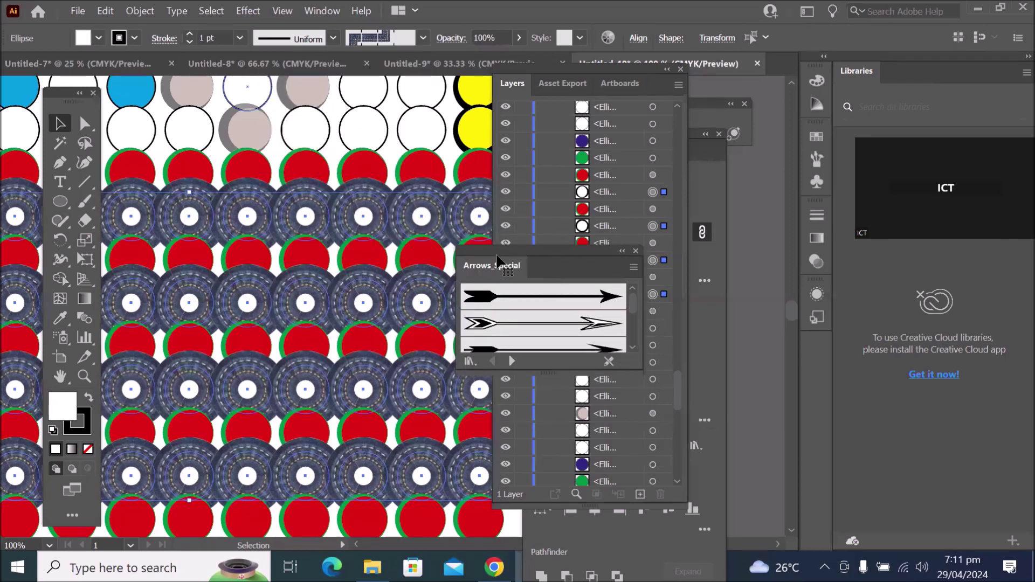
{"action": "left_click_drag", "start_coordinate": [496, 257], "coordinate": [459, 166]}
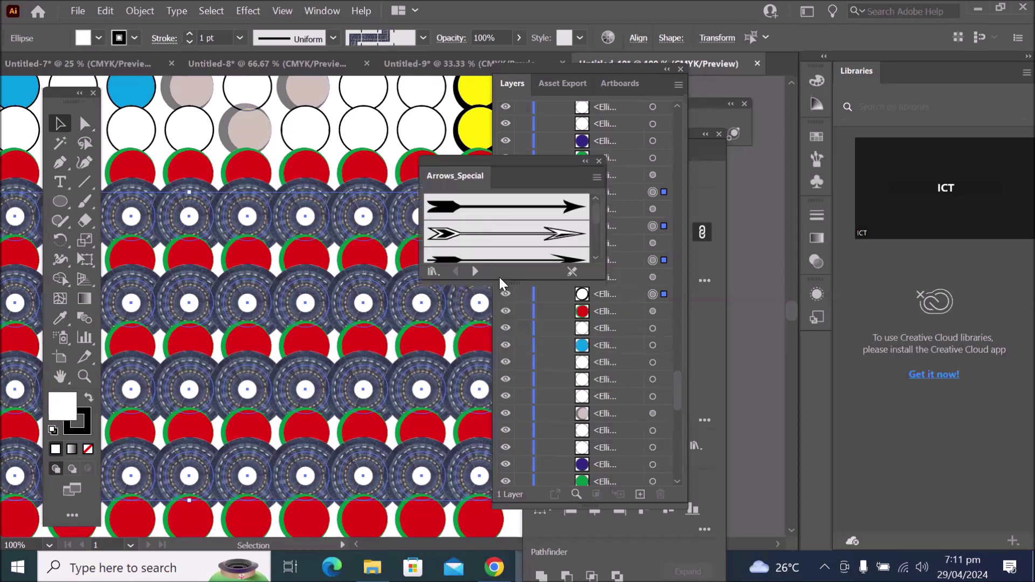
{"action": "left_click_drag", "start_coordinate": [499, 278], "coordinate": [505, 462]}
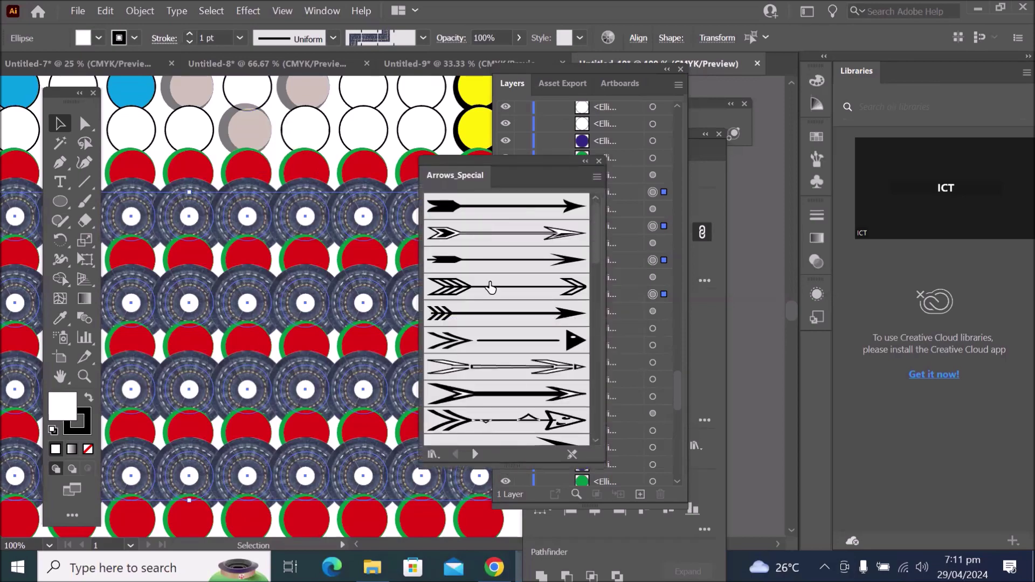
Try the Arrows_Special brushes one after another on the selected circles, from Arrow 2.01 down to the ninth arrow
{"action": "left_click", "coordinate": [506, 206]}
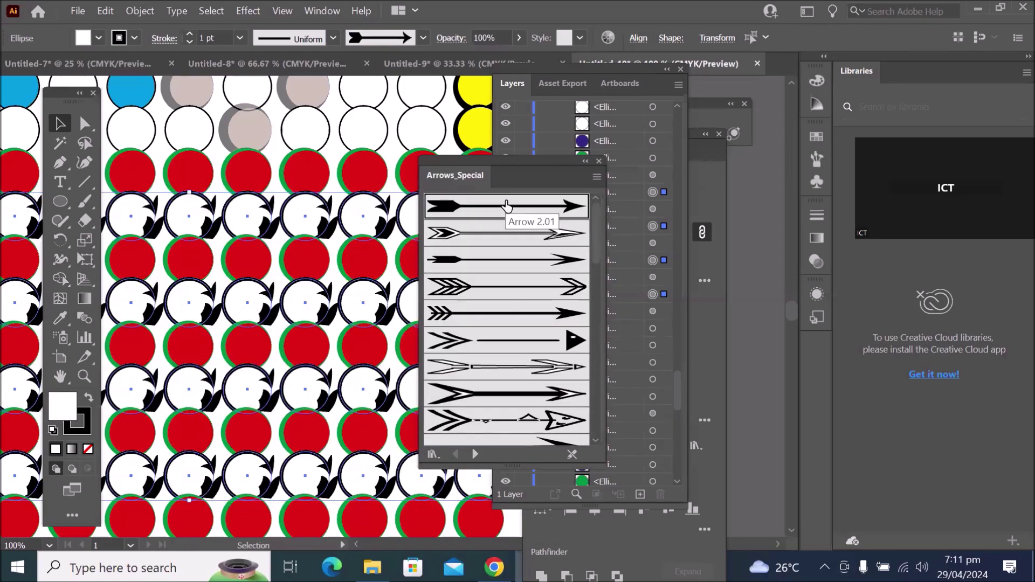
{"action": "left_click", "coordinate": [518, 234]}
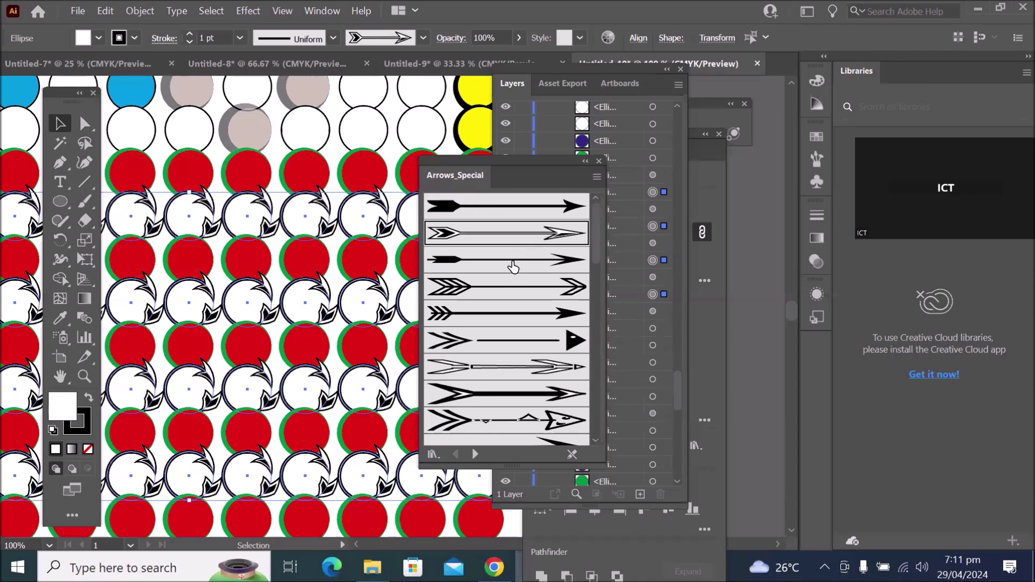
{"action": "left_click", "coordinate": [519, 291]}
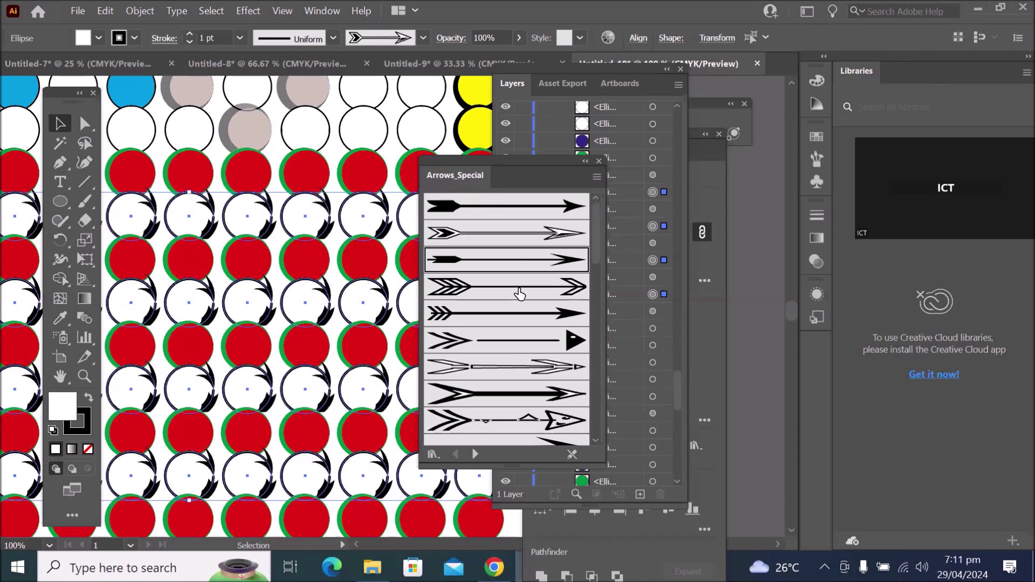
{"action": "left_click", "coordinate": [522, 322]}
{"action": "left_click", "coordinate": [527, 341]}
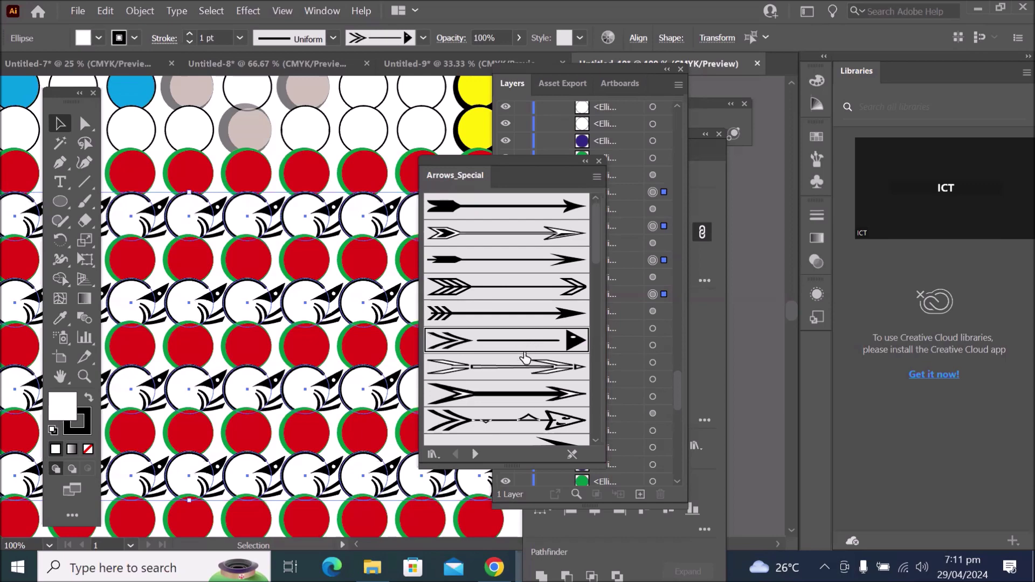
{"action": "left_click", "coordinate": [517, 370]}
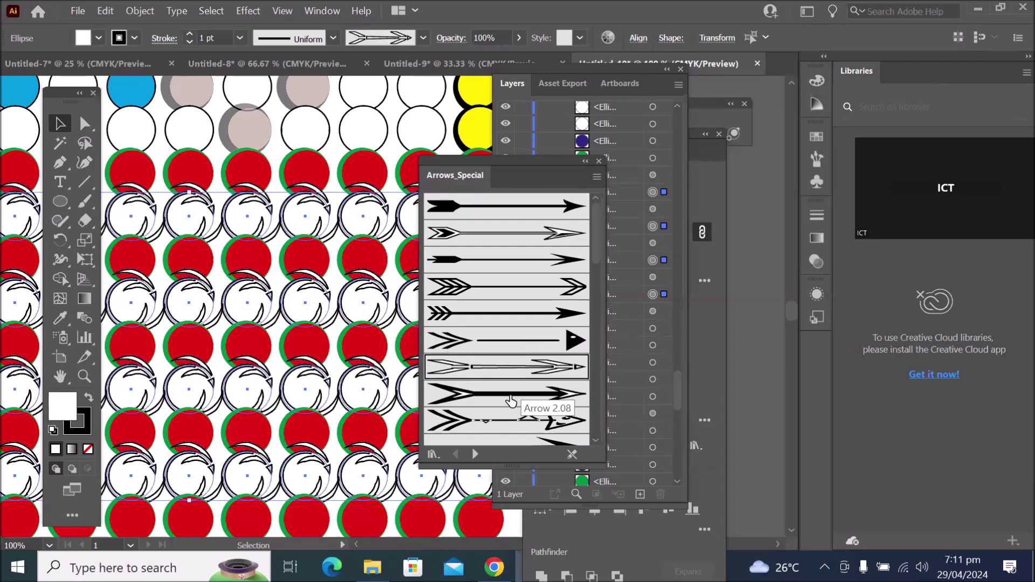
{"action": "left_click", "coordinate": [511, 400]}
{"action": "left_click", "coordinate": [510, 420]}
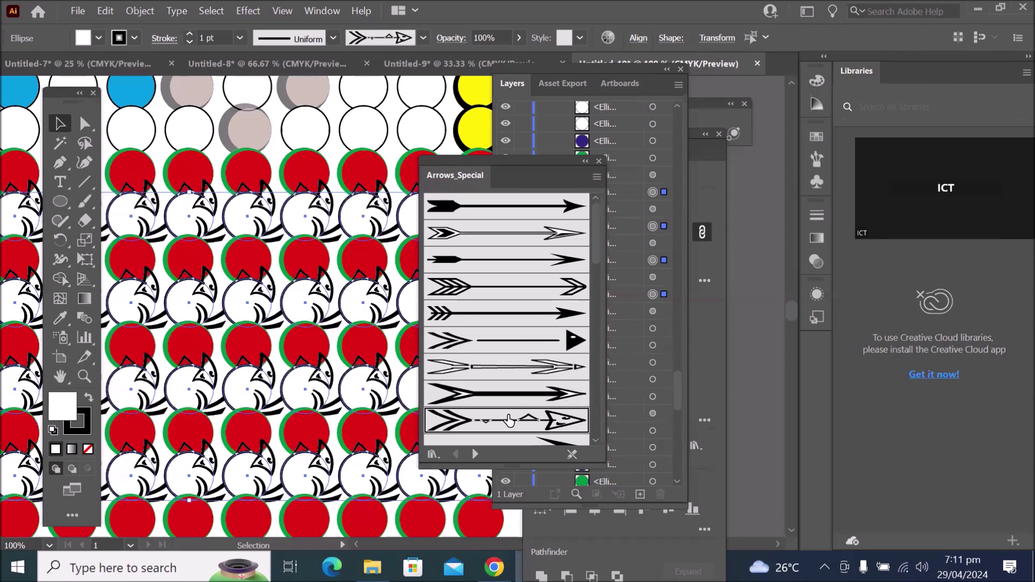
Switch to the Arrows_Standard brush library and try Arrow 1.01, Arrow 1.02 and Arrow 1.03 on the selected circles
{"action": "left_click", "coordinate": [476, 454]}
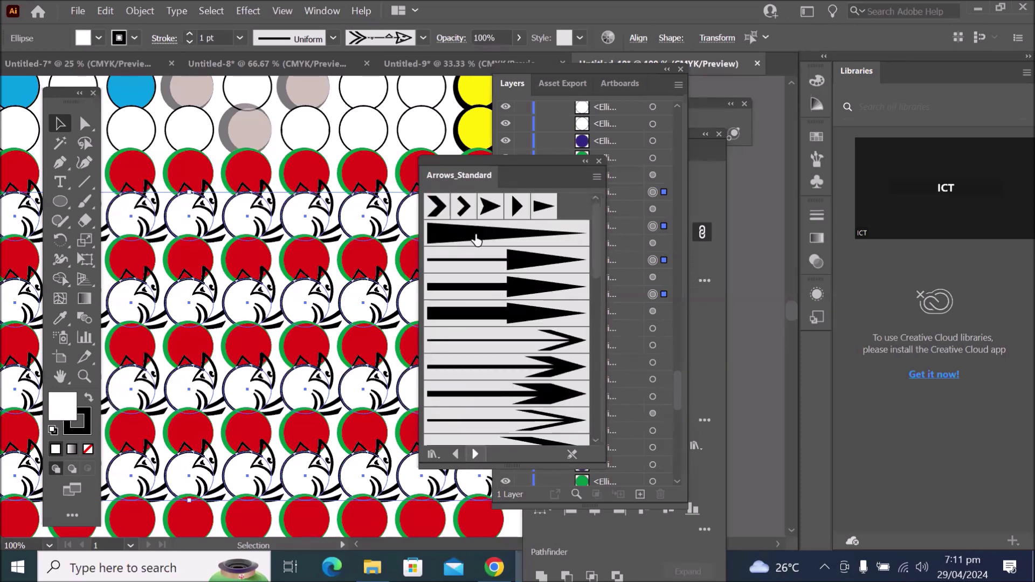
{"action": "left_click", "coordinate": [436, 205]}
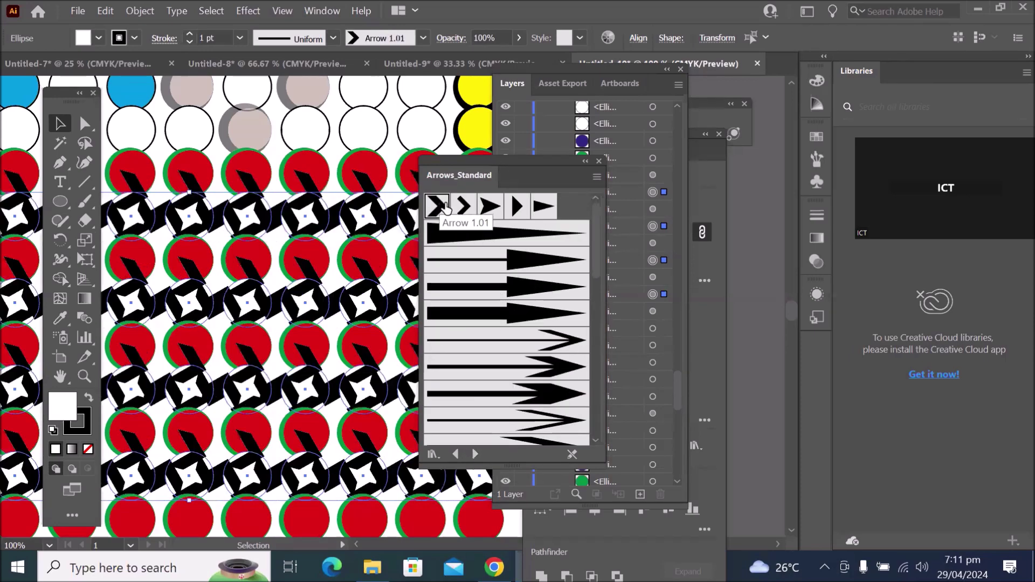
{"action": "left_click", "coordinate": [463, 206]}
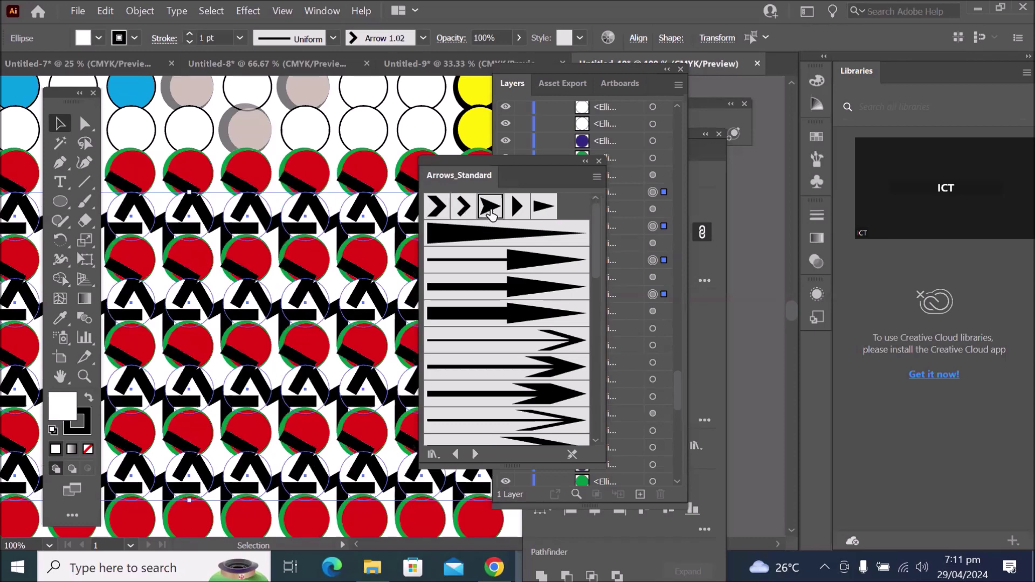
{"action": "left_click", "coordinate": [490, 206]}
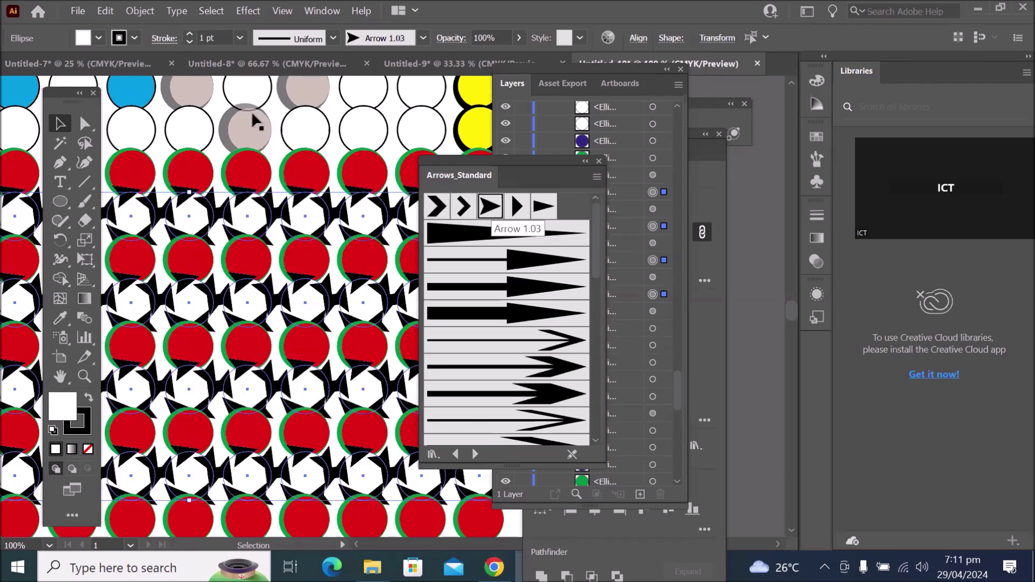
Reduce the selected white circles' stroke weight to 0.25 pt and apply the Arrow 1.01 brush to their strokes
{"action": "left_click", "coordinate": [188, 41]}
{"action": "left_click", "coordinate": [189, 41]}
{"action": "left_click", "coordinate": [189, 41]}
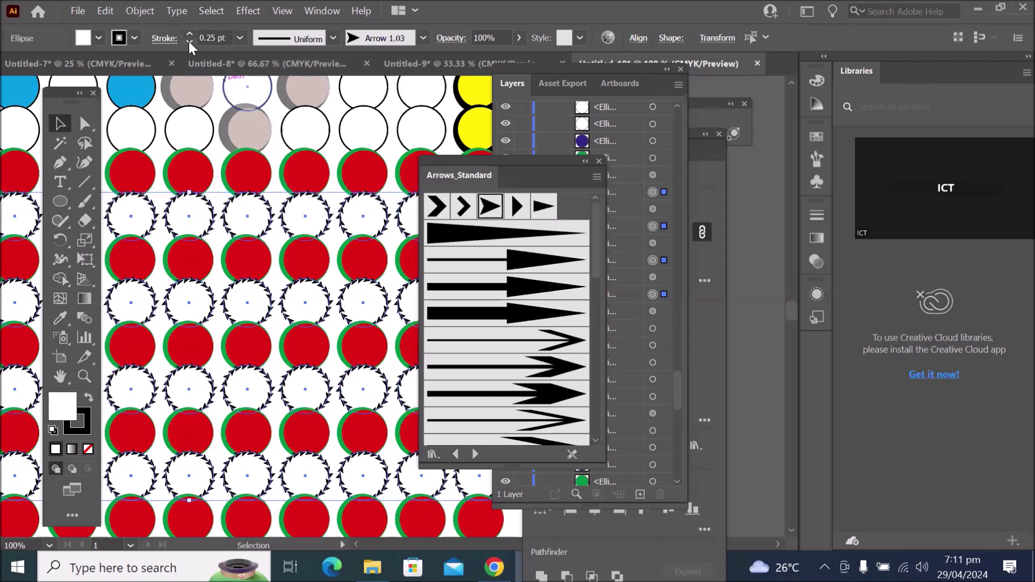
{"action": "left_click", "coordinate": [542, 208]}
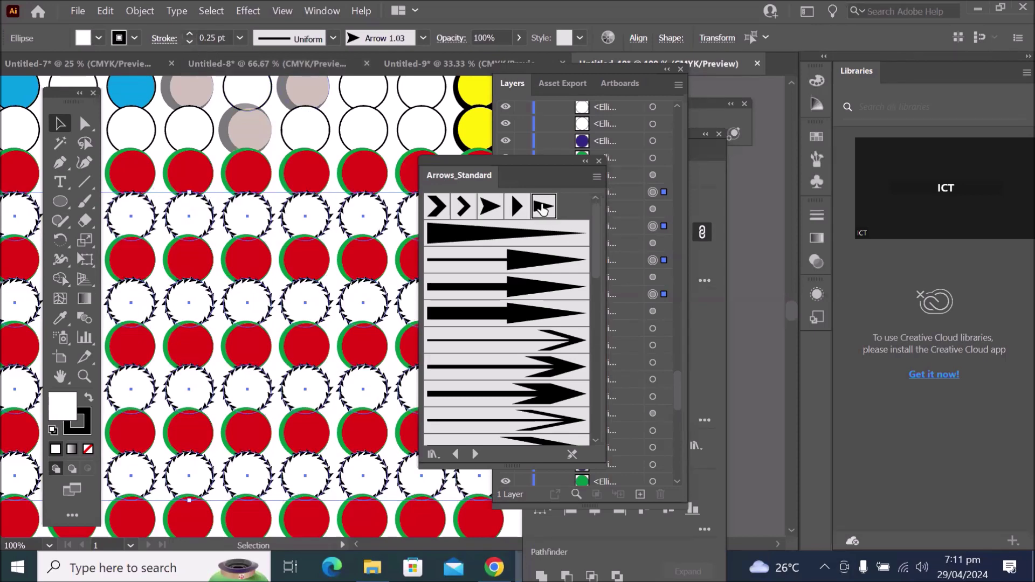
{"action": "left_click", "coordinate": [473, 208]}
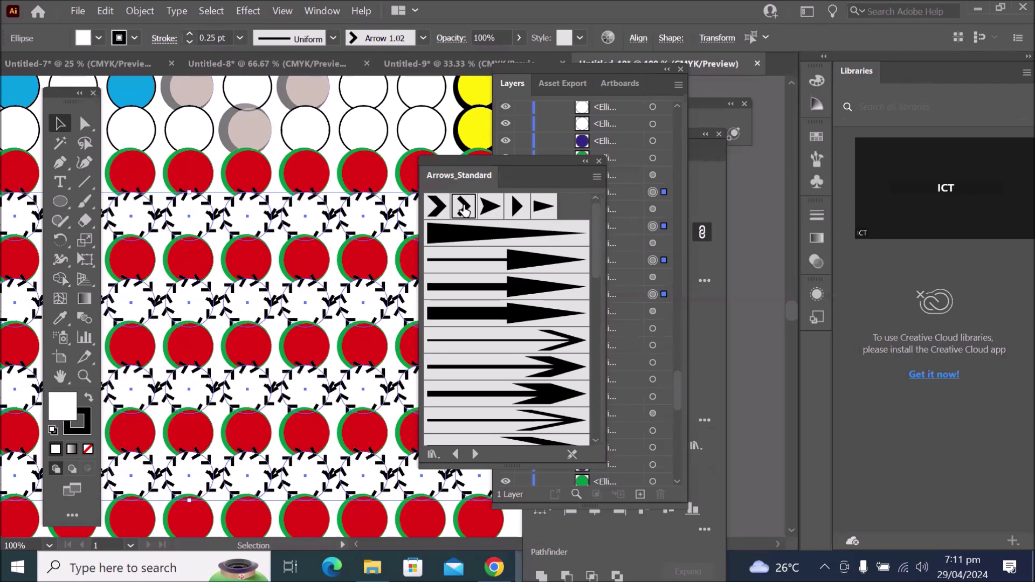
{"action": "left_click", "coordinate": [446, 208]}
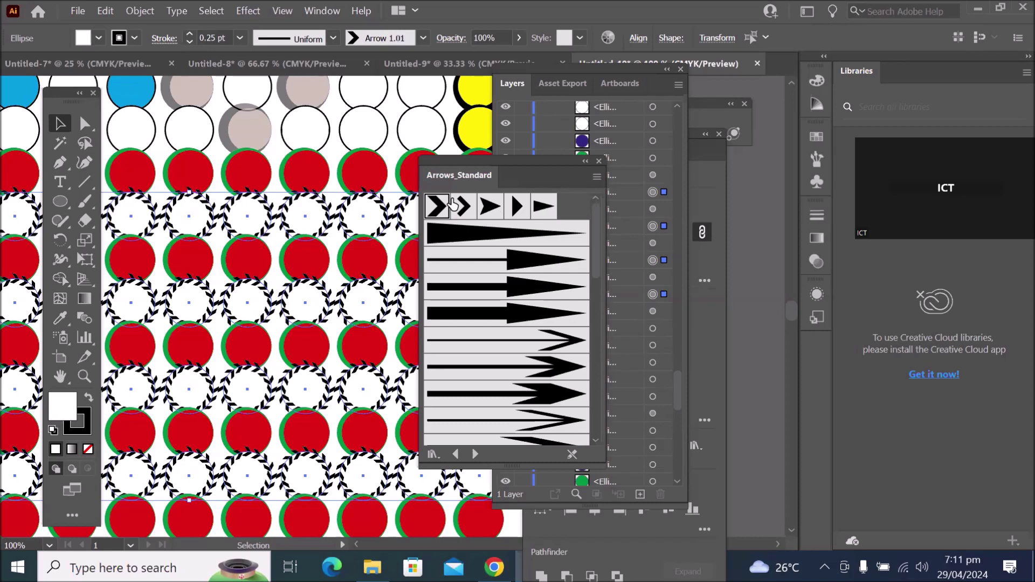
Apply the Arrow 1.11 brush to the selected white circles' strokes and set the stroke weight to 0.75 pt
{"action": "left_click", "coordinate": [558, 345]}
{"action": "left_click", "coordinate": [547, 367]}
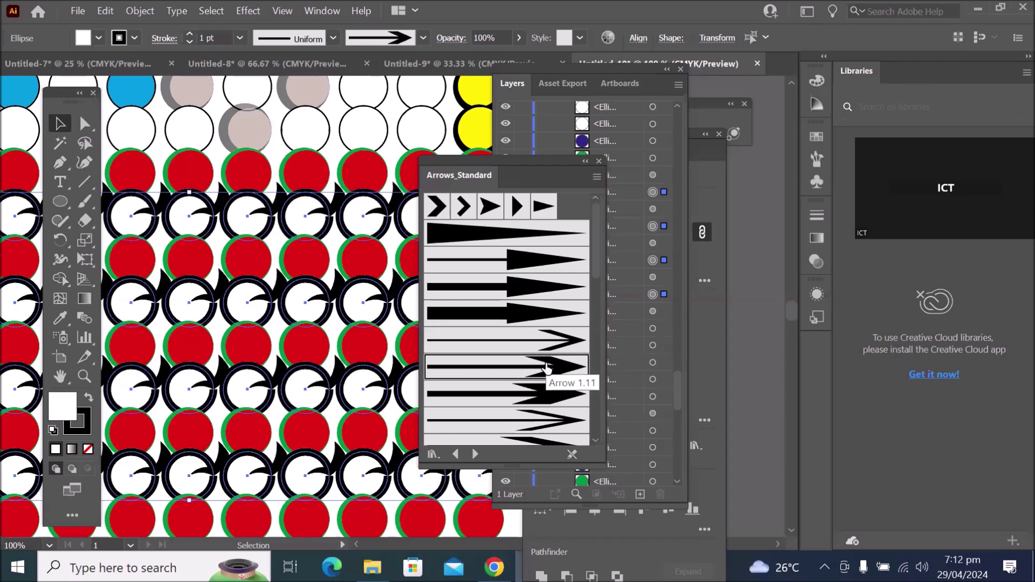
{"action": "left_click", "coordinate": [189, 41]}
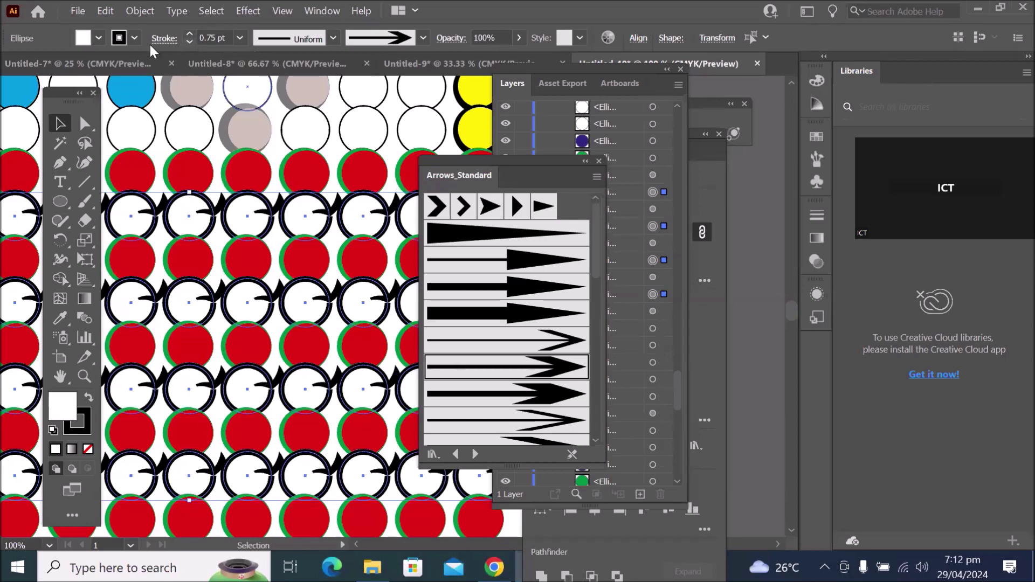
Recolor the selected white circles with a light blue stroke and a dark blue fill
{"action": "left_click", "coordinate": [134, 37]}
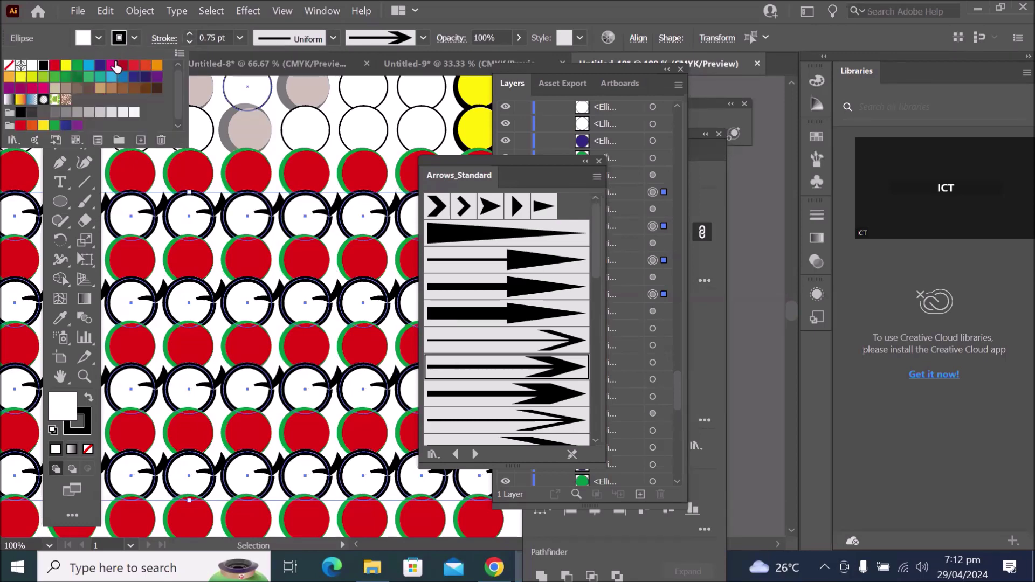
{"action": "left_click", "coordinate": [89, 66]}
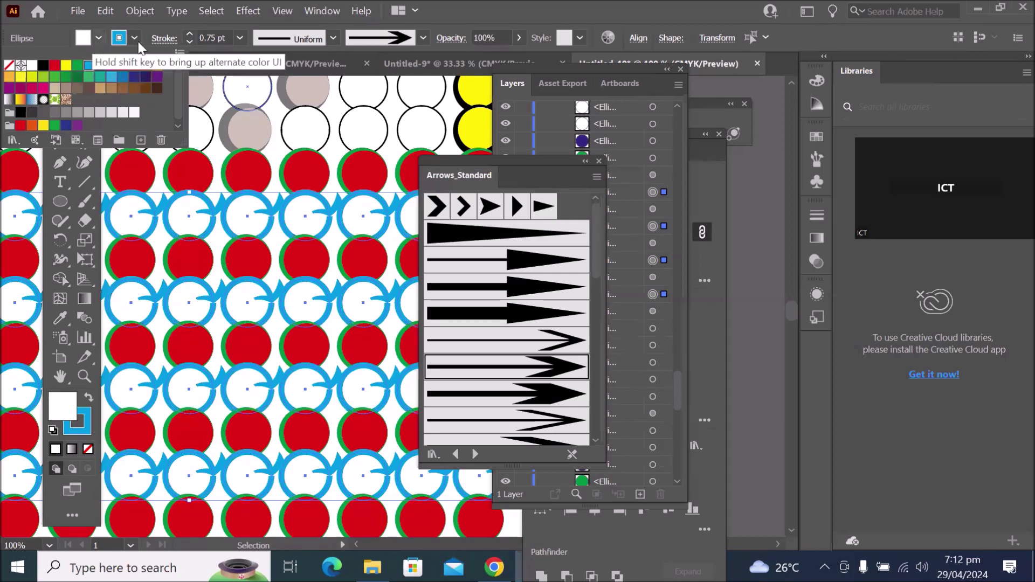
{"action": "left_click", "coordinate": [98, 37]}
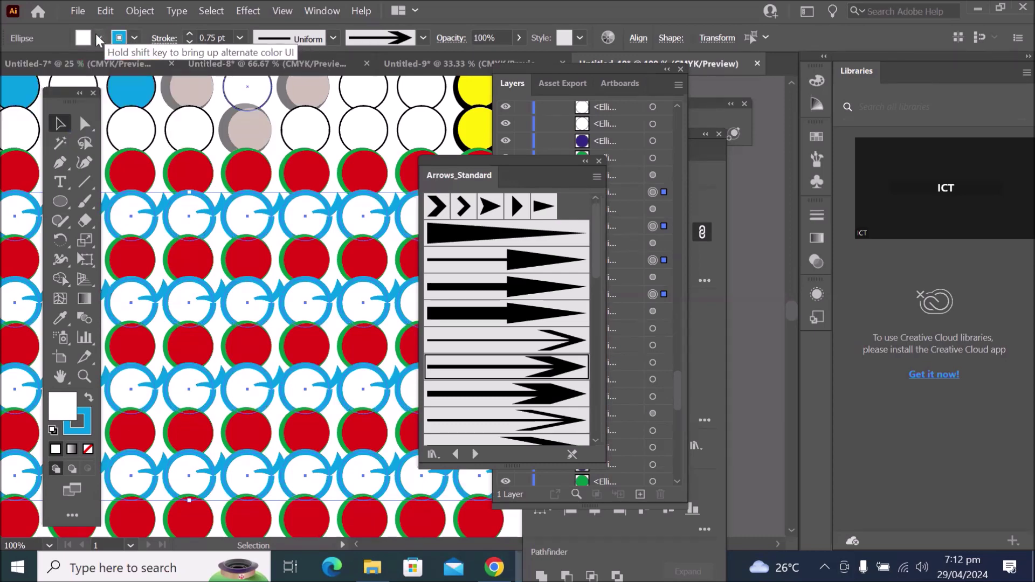
{"action": "left_click", "coordinate": [98, 38]}
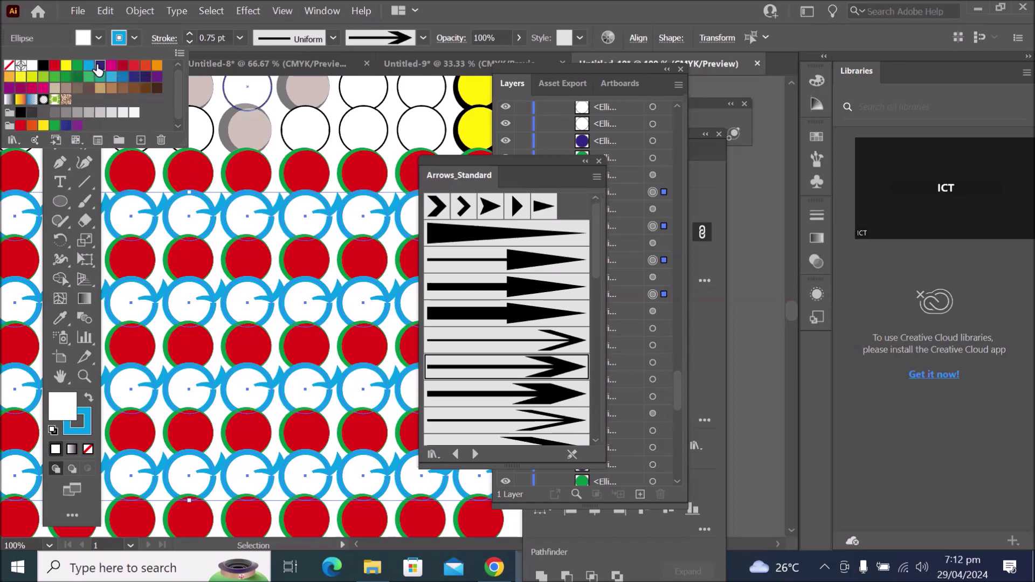
{"action": "left_click", "coordinate": [99, 65]}
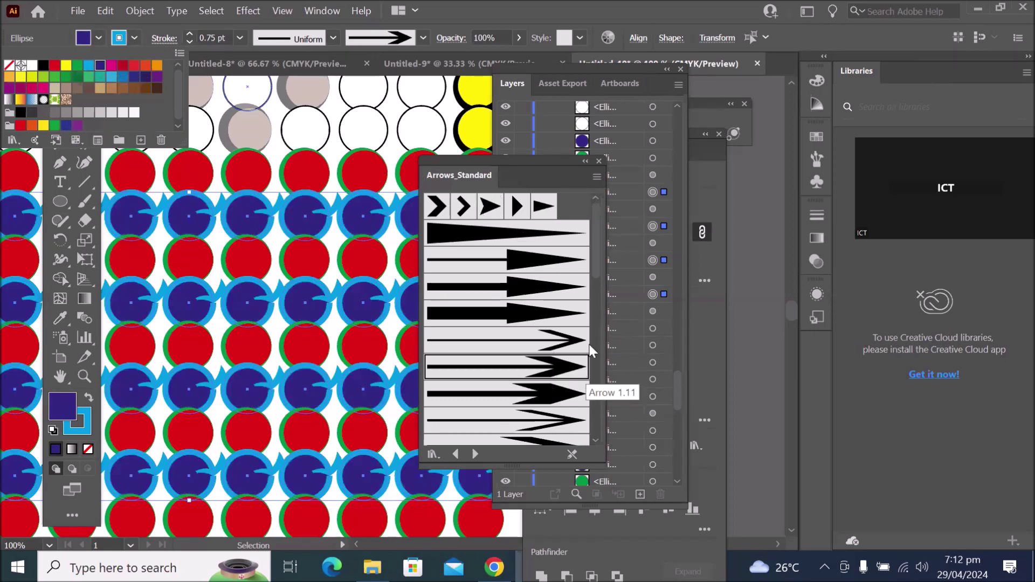
Switch to the Pattern Arrows brush library and try its first colored arrows and the Elegant Curl Arrow Brush on the selected circles
{"action": "left_click_drag", "start_coordinate": [594, 260], "coordinate": [601, 288]}
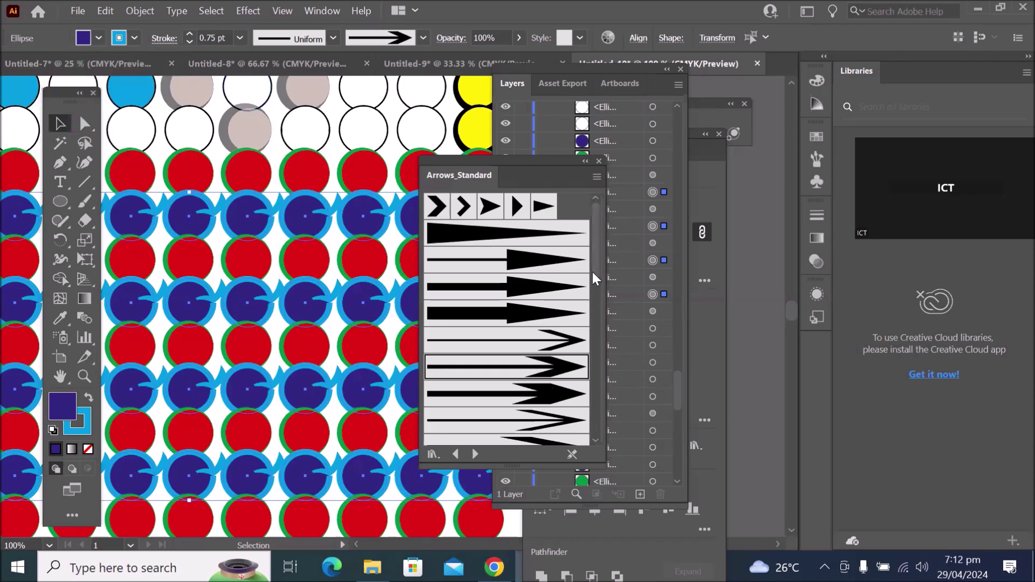
{"action": "scroll", "coordinate": [597, 302], "scroll_direction": "down", "scroll_amount": 3}
{"action": "scroll", "coordinate": [594, 329], "scroll_direction": "down", "scroll_amount": 10}
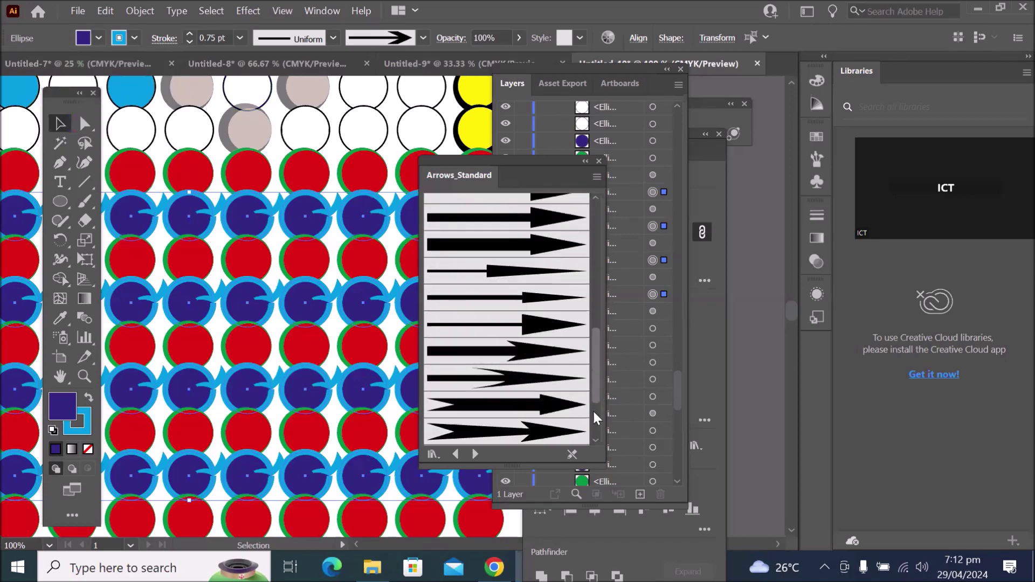
{"action": "left_click", "coordinate": [476, 455]}
{"action": "left_click", "coordinate": [541, 211]}
{"action": "left_click", "coordinate": [547, 237]}
{"action": "left_click", "coordinate": [543, 265]}
{"action": "left_click", "coordinate": [543, 292]}
{"action": "left_click", "coordinate": [499, 422]}
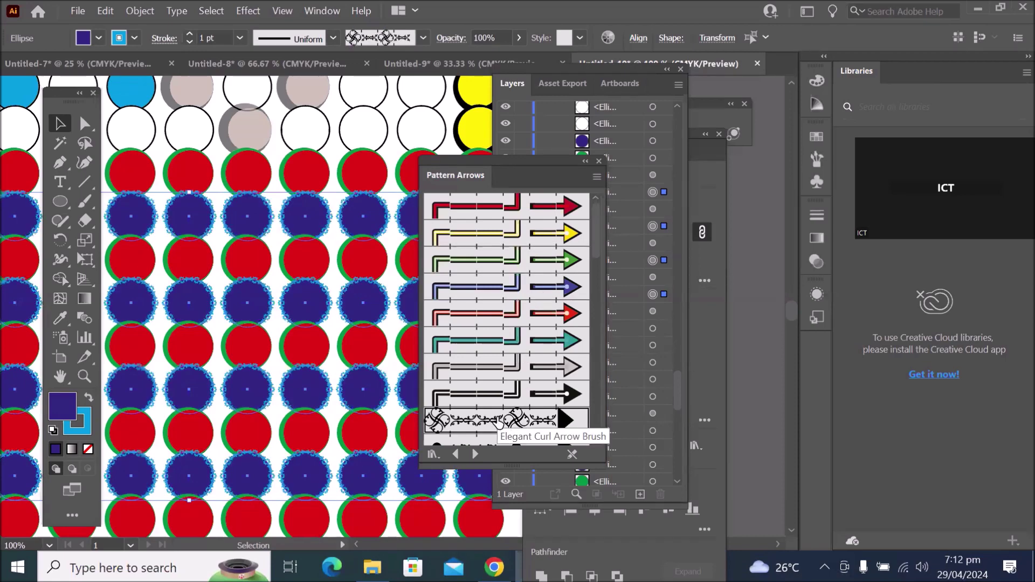
Try further Pattern Arrows brushes on the selected circles, including Arrow Brush Fancy, the circle patterns and the dot-and-leaf pattern
{"action": "scroll", "coordinate": [506, 399], "scroll_direction": "down", "scroll_amount": 3}
{"action": "left_click", "coordinate": [510, 372]}
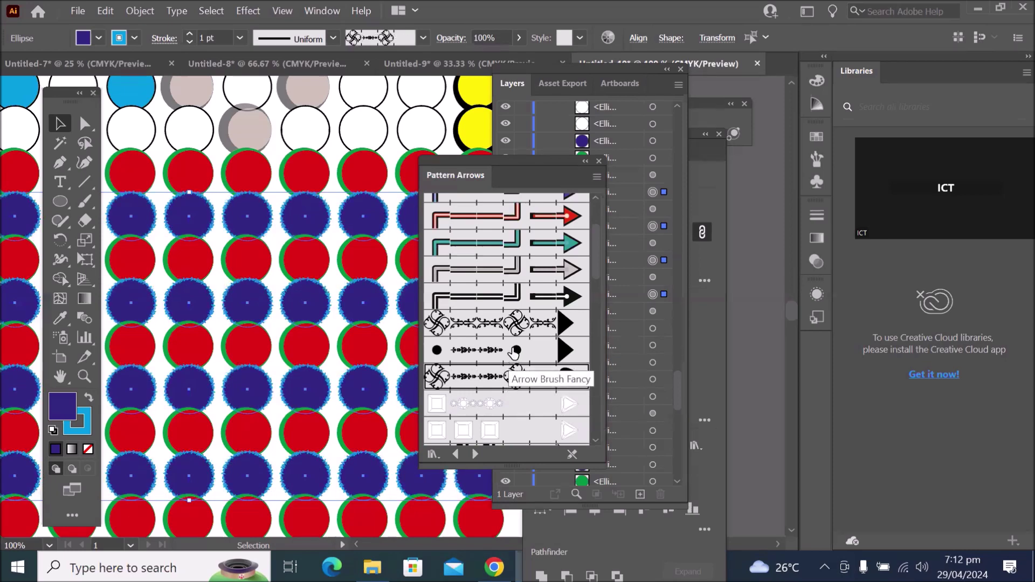
{"action": "left_click", "coordinate": [513, 355]}
{"action": "scroll", "coordinate": [541, 351], "scroll_direction": "down", "scroll_amount": 7}
{"action": "left_click", "coordinate": [514, 322]}
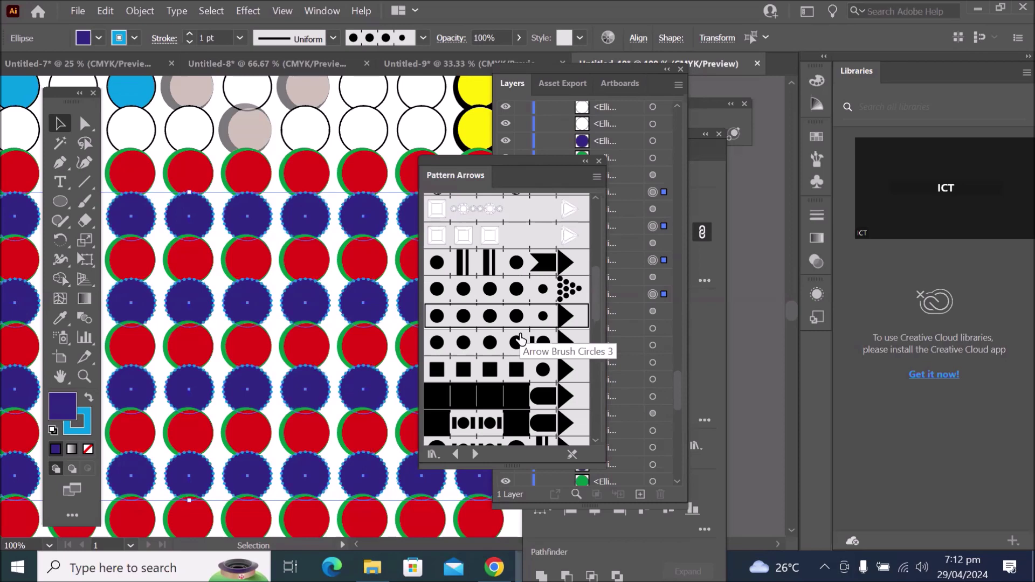
{"action": "left_click", "coordinate": [521, 342]}
{"action": "scroll", "coordinate": [520, 345], "scroll_direction": "down", "scroll_amount": 4}
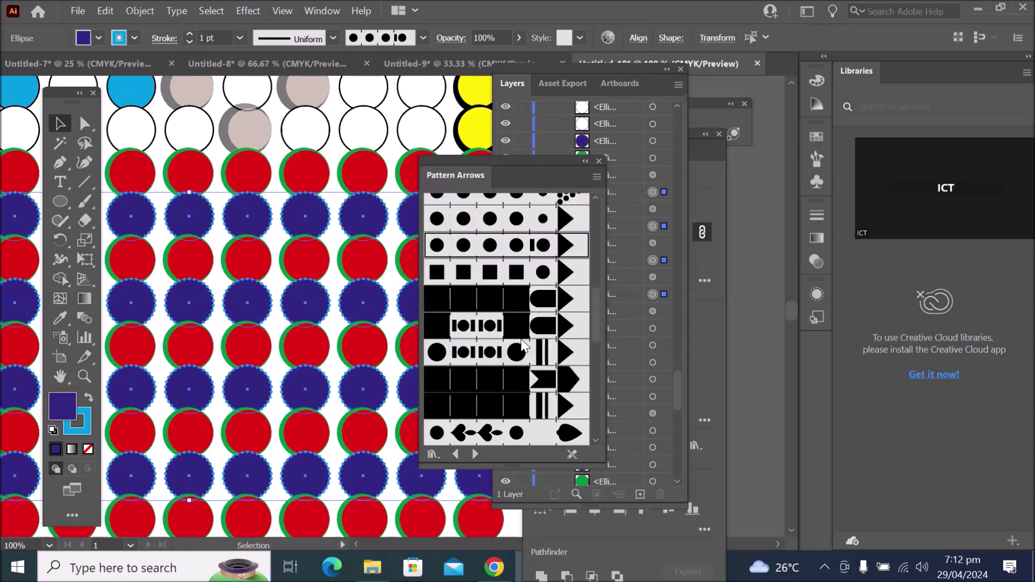
{"action": "left_click", "coordinate": [500, 356]}
{"action": "left_click", "coordinate": [511, 432]}
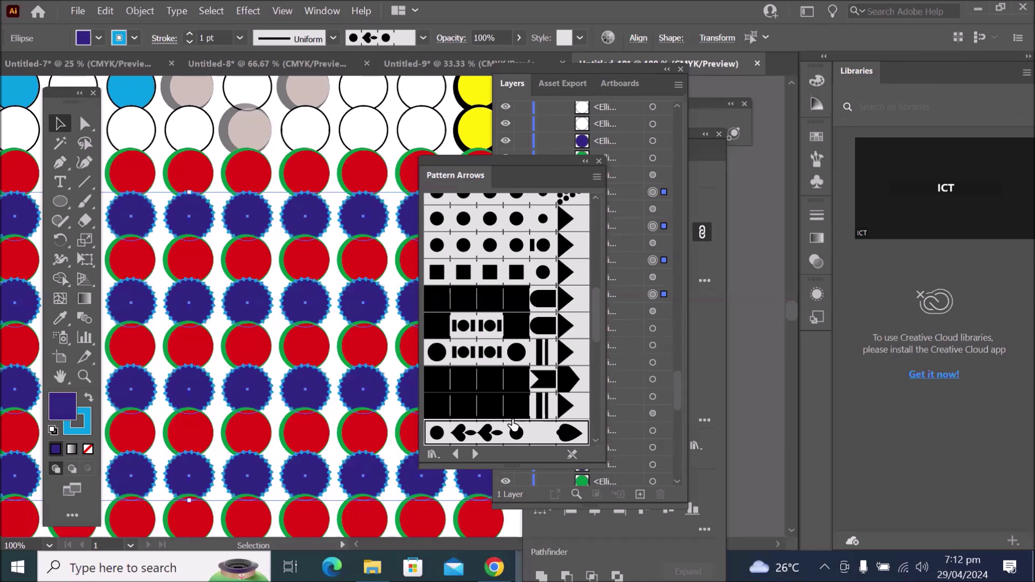
Move on past Artistic_Calligraphic to the Artistic_ChalkCharcoalPencil brush library and try its rough charcoal strokes on the selected circles
{"action": "scroll", "coordinate": [523, 383], "scroll_direction": "down", "scroll_amount": 10}
{"action": "scroll", "coordinate": [522, 373], "scroll_direction": "down", "scroll_amount": 5}
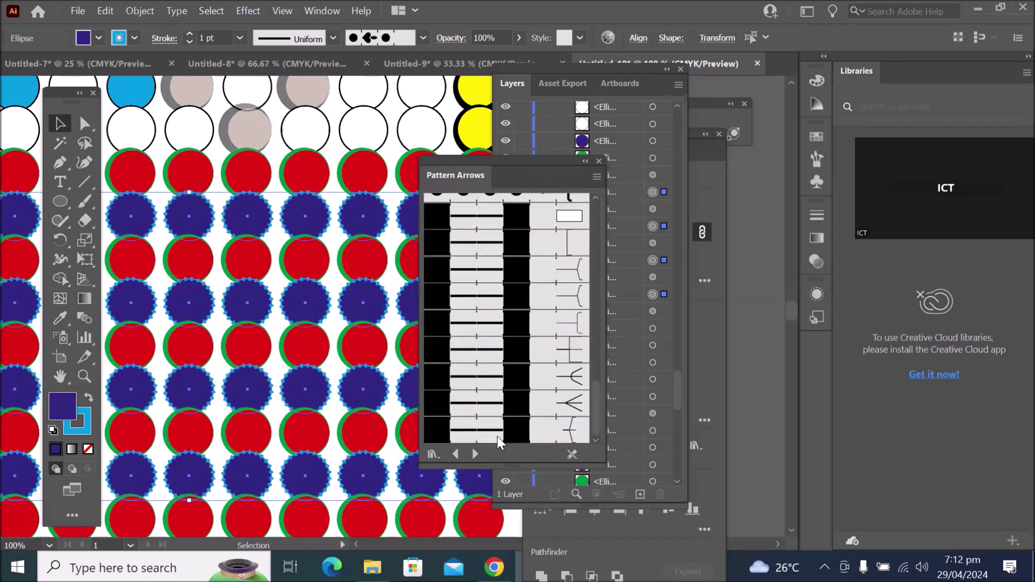
{"action": "left_click", "coordinate": [476, 454]}
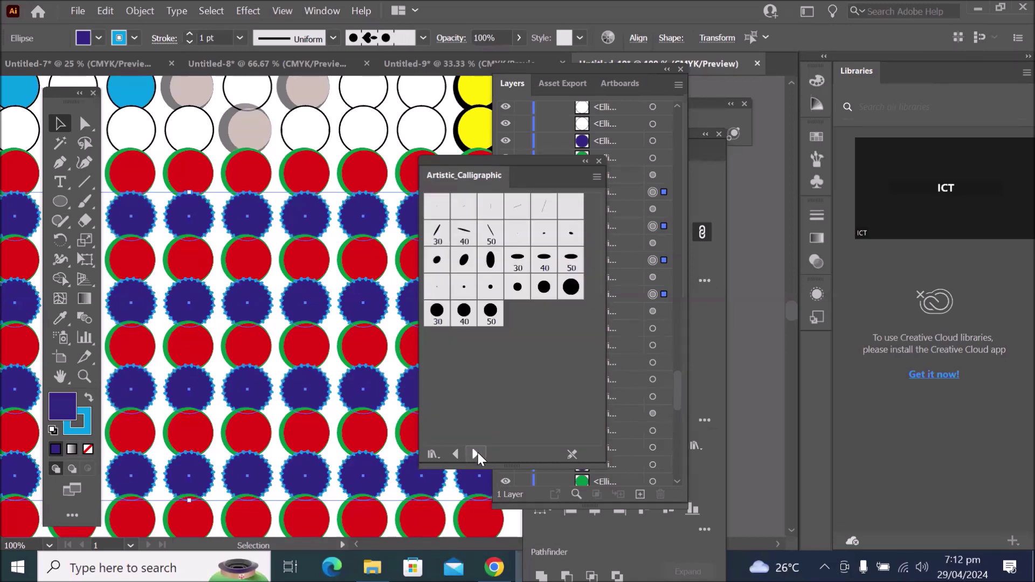
{"action": "left_click", "coordinate": [476, 454]}
{"action": "left_click", "coordinate": [495, 423]}
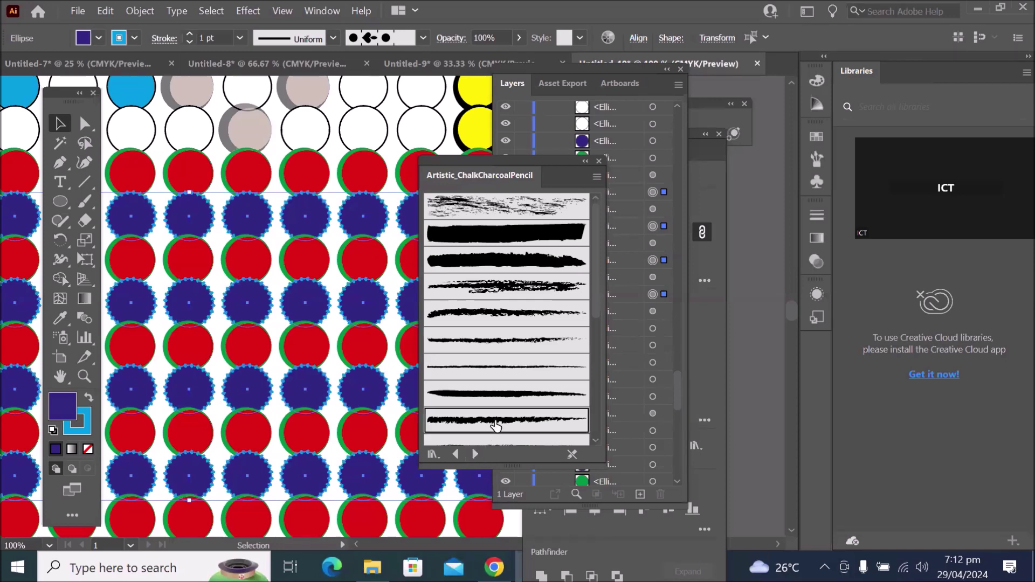
{"action": "scroll", "coordinate": [504, 421], "scroll_direction": "down", "scroll_amount": 5}
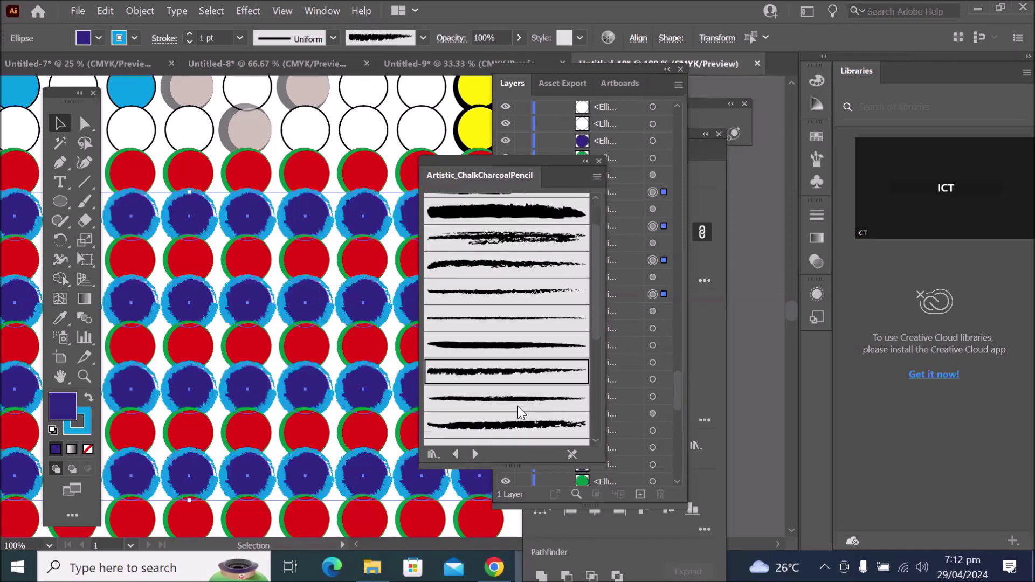
{"action": "left_click", "coordinate": [511, 380]}
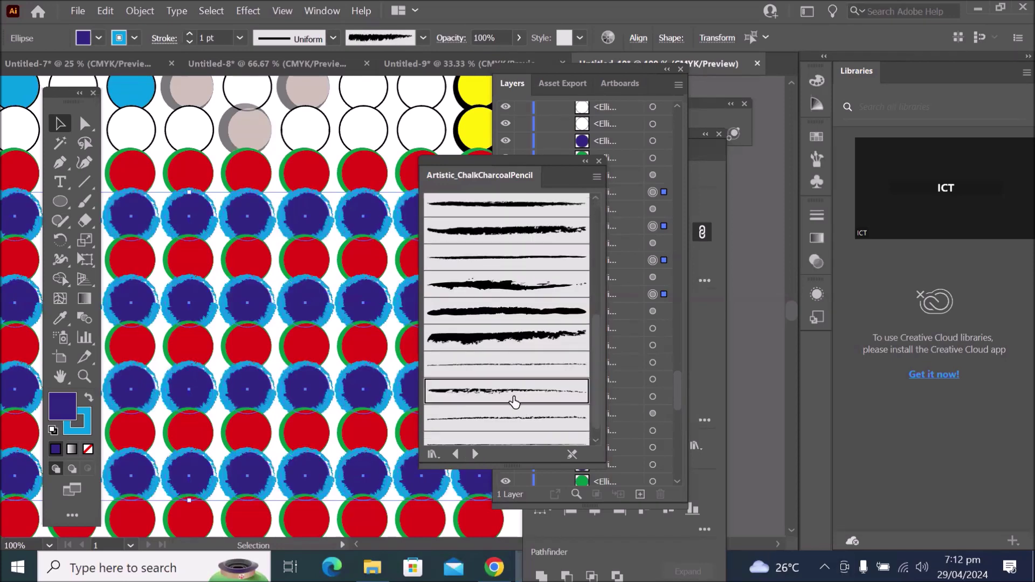
Switch to the Artistic_Ink brush library and try its splatter, Fire Ash, Dark Ink Wash and dry stroke brushes on the selected circles
{"action": "left_click", "coordinate": [475, 454]}
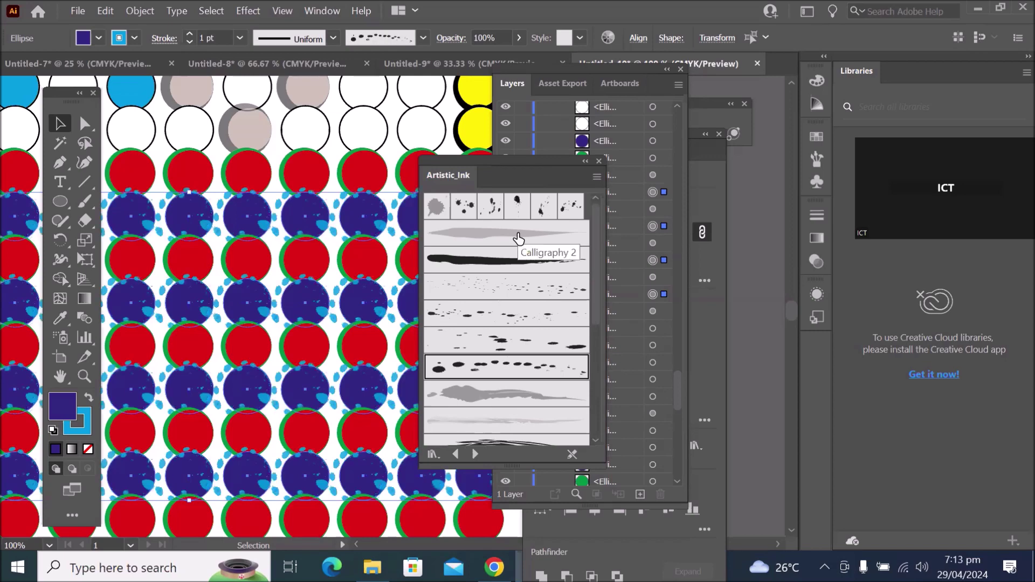
{"action": "scroll", "coordinate": [254, 293], "scroll_direction": "up", "scroll_amount": 3}
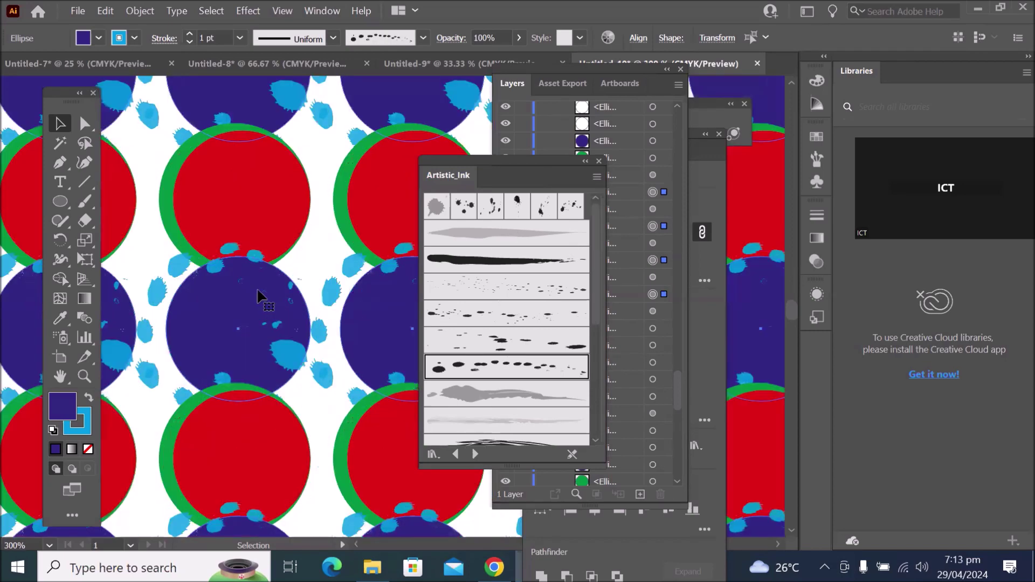
{"action": "left_click", "coordinate": [541, 285]}
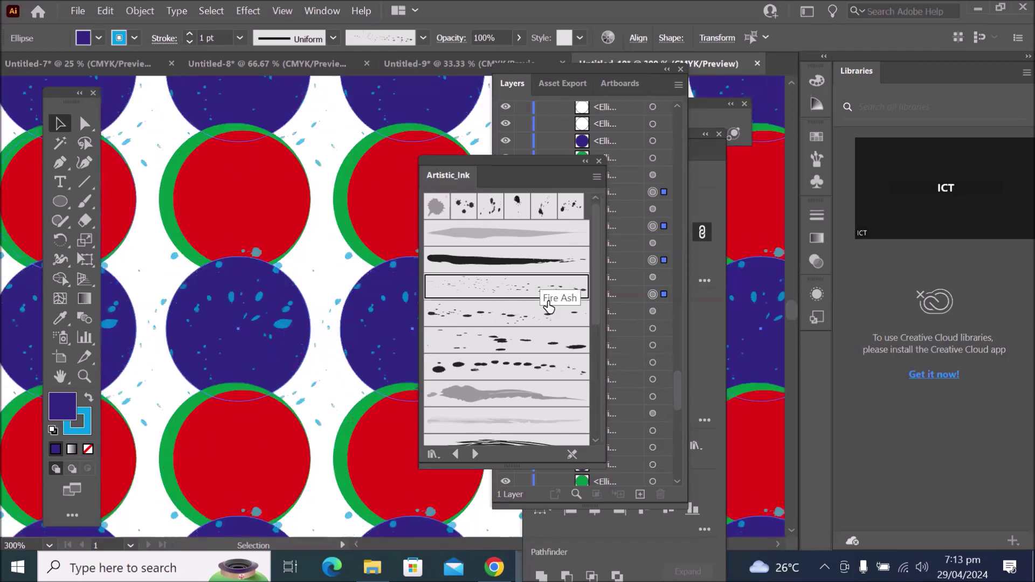
{"action": "left_click", "coordinate": [541, 321]}
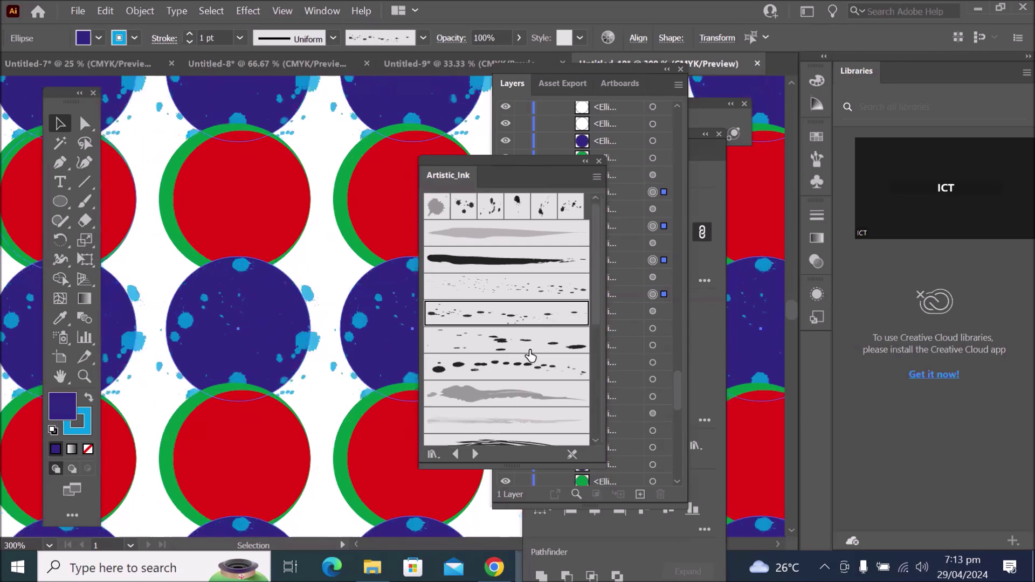
{"action": "left_click", "coordinate": [526, 373]}
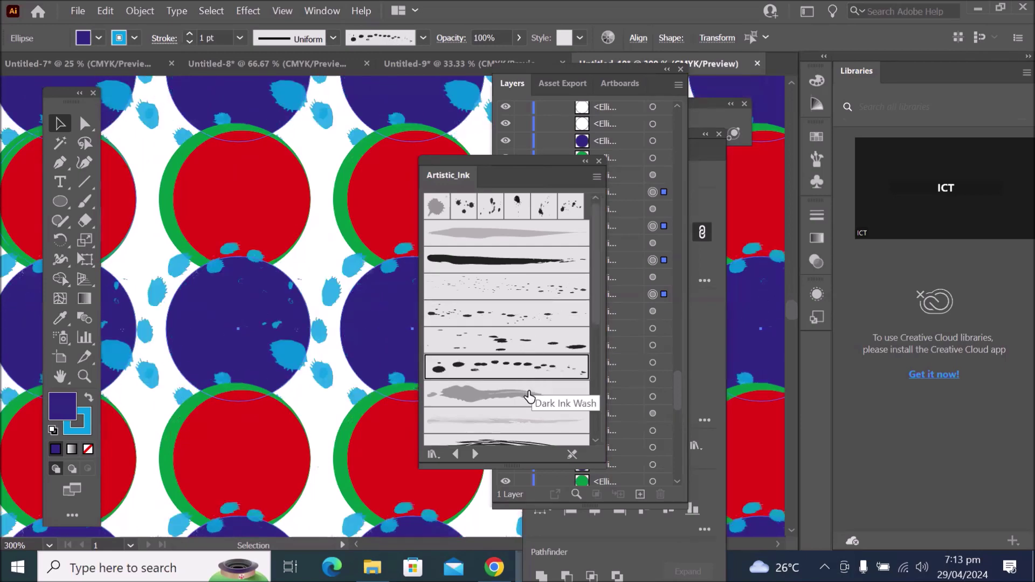
{"action": "left_click", "coordinate": [527, 396]}
{"action": "left_click", "coordinate": [524, 428]}
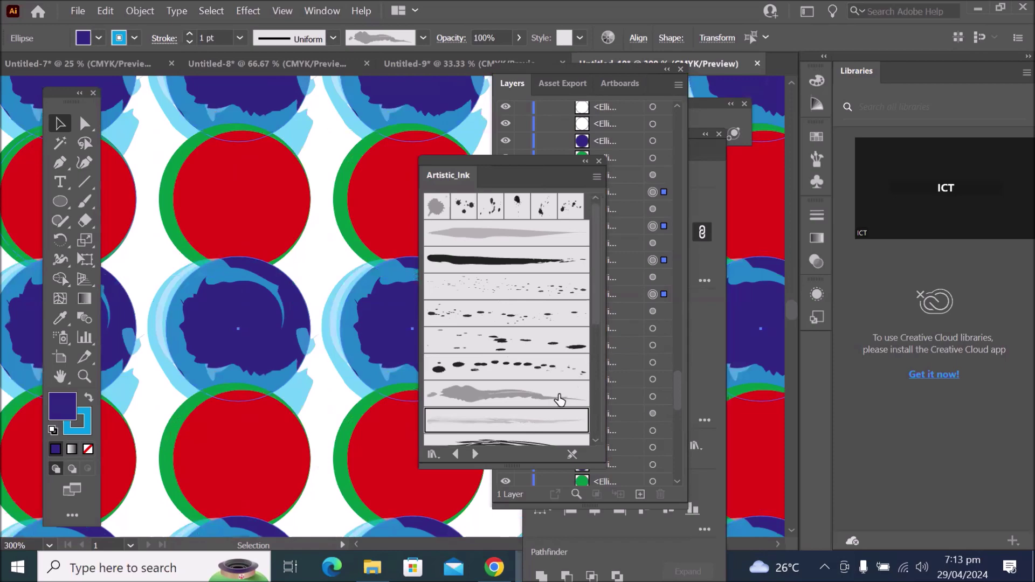
{"action": "left_click_drag", "start_coordinate": [597, 327], "coordinate": [593, 436]}
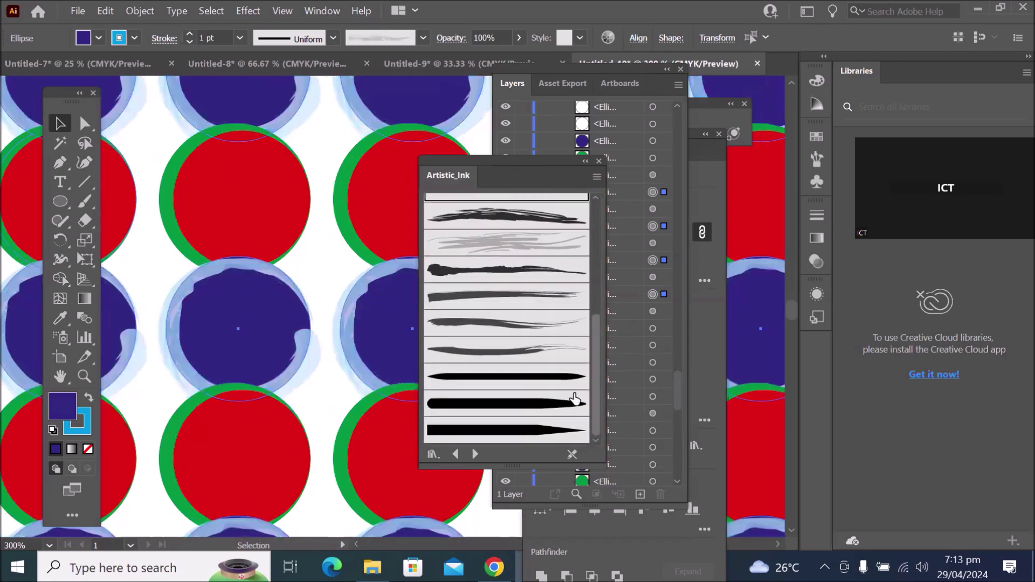
{"action": "left_click", "coordinate": [527, 244]}
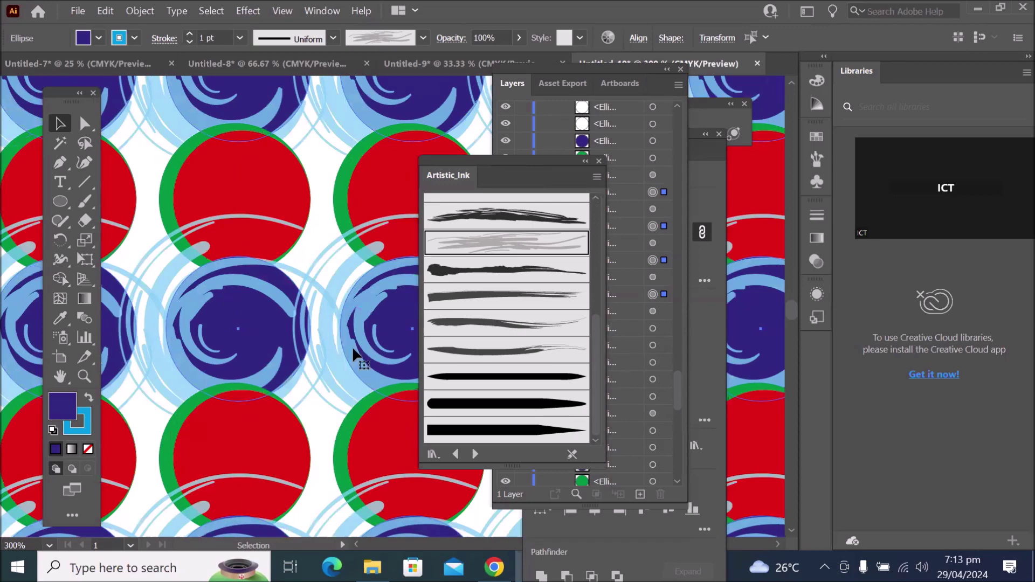
Switch to the Artistic_Paintbrush library and try two of its rough paint strokes on the selected circles
{"action": "left_click", "coordinate": [475, 454]}
{"action": "left_click", "coordinate": [504, 394]}
{"action": "left_click", "coordinate": [506, 422]}
{"action": "left_click_drag", "start_coordinate": [591, 243], "coordinate": [582, 379]}
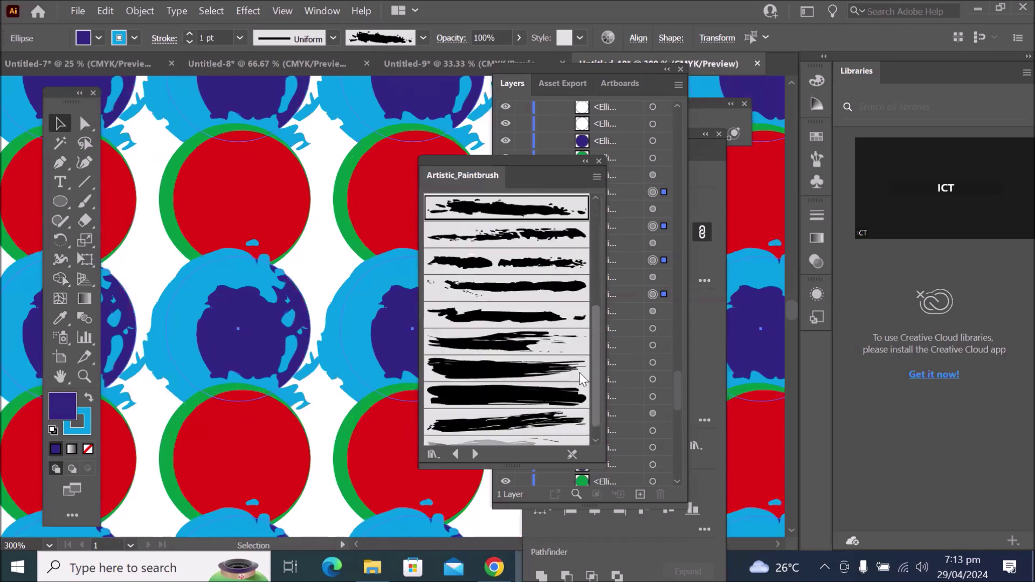
Switch to the Artistic_ScrollPen library and try its brushes on the selected circles, ending with the ninth one
{"action": "left_click", "coordinate": [474, 454]}
{"action": "left_click", "coordinate": [522, 213]}
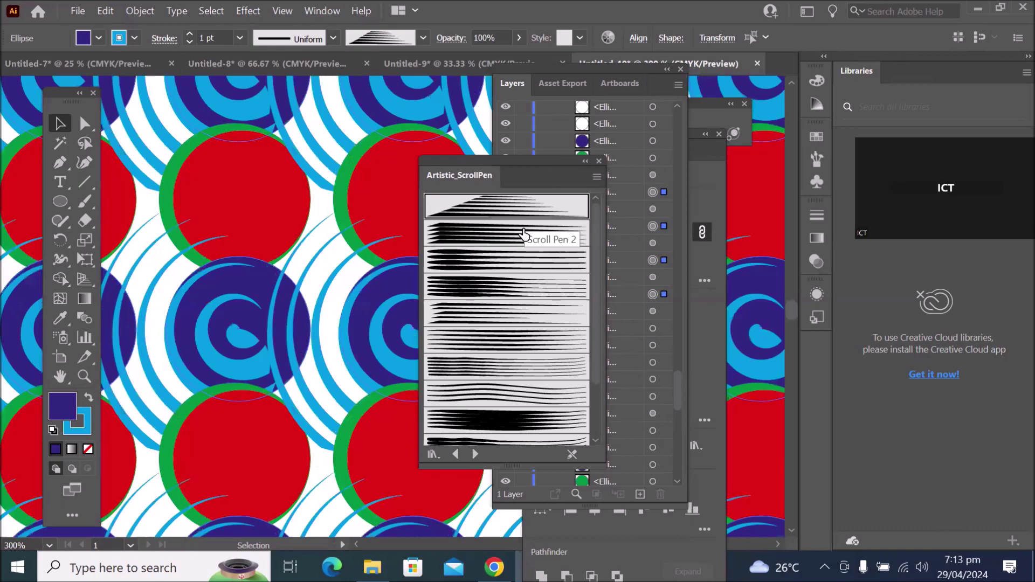
{"action": "left_click", "coordinate": [523, 233]}
{"action": "left_click", "coordinate": [525, 286]}
{"action": "left_click", "coordinate": [522, 315]}
{"action": "left_click", "coordinate": [522, 348]}
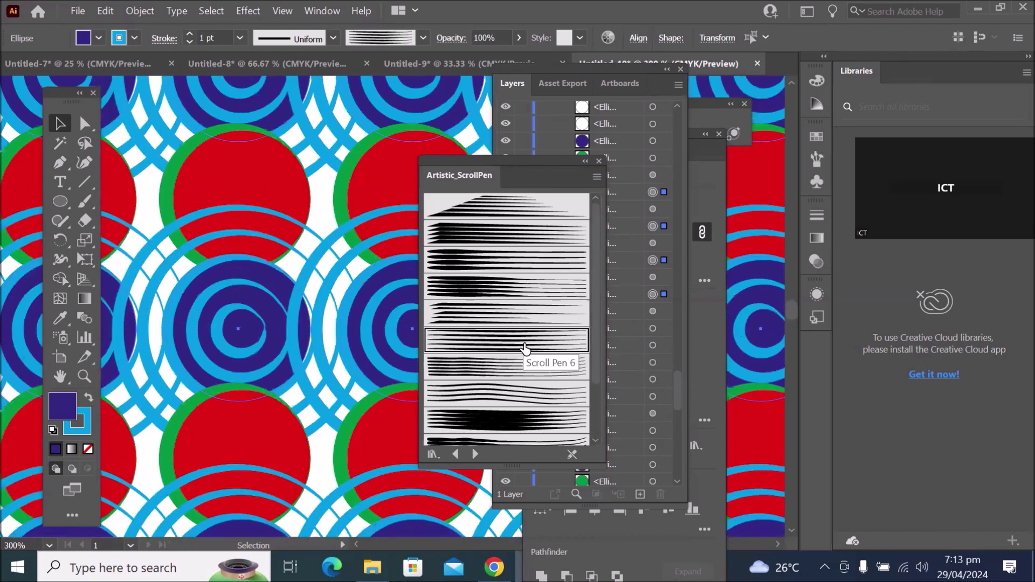
{"action": "left_click", "coordinate": [522, 379]}
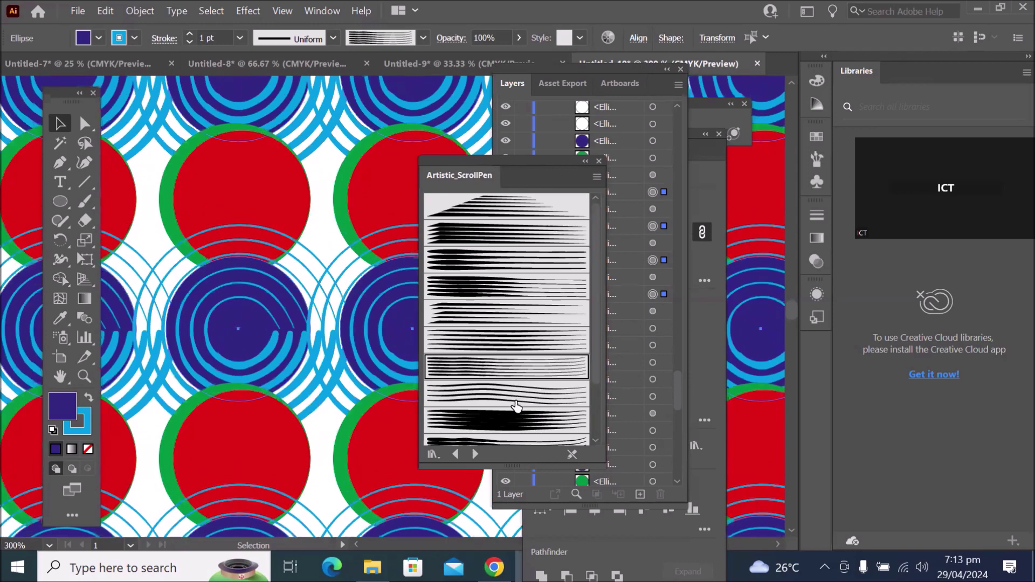
{"action": "left_click", "coordinate": [513, 423]}
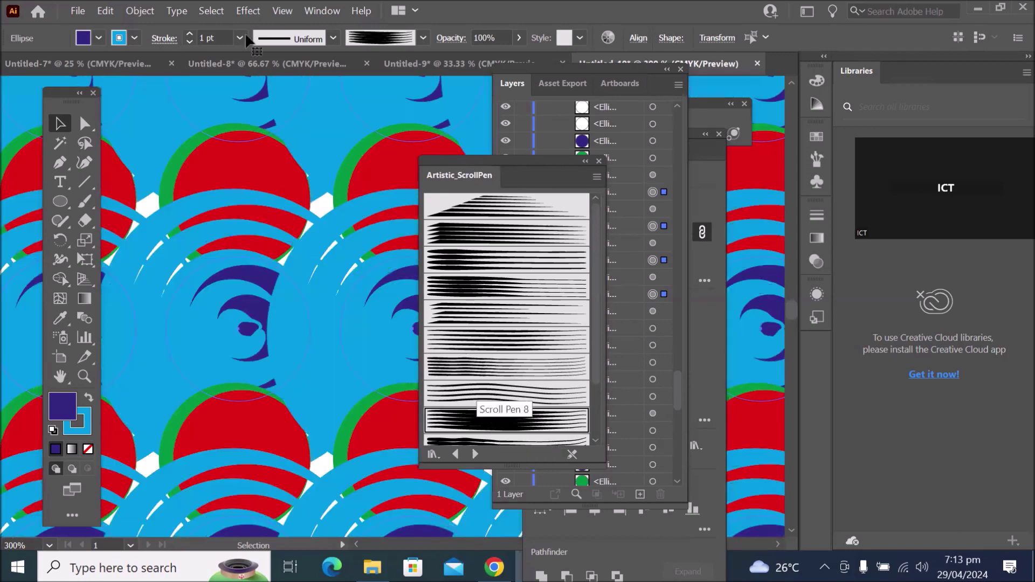
Reduce the dark blue circles' stroke weight to 0.25 pt
{"action": "left_click", "coordinate": [188, 42]}
{"action": "left_click", "coordinate": [188, 41]}
{"action": "left_click", "coordinate": [188, 42]}
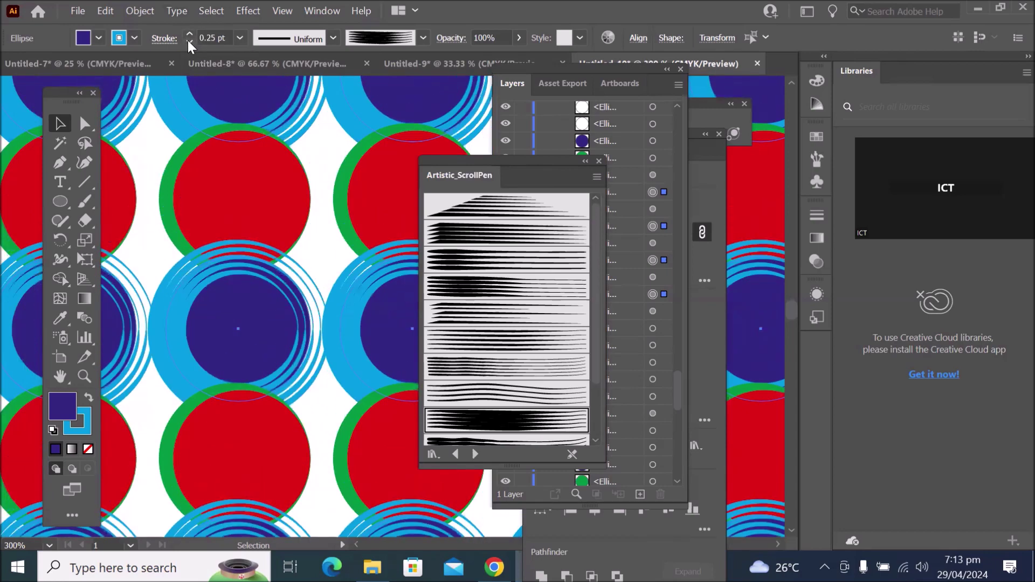
Switch to the Borders_Dashed brush library and apply its beige pearl border brush to the selected circles
{"action": "left_click", "coordinate": [475, 454]}
{"action": "scroll", "coordinate": [595, 334], "scroll_direction": "down", "scroll_amount": 3}
{"action": "left_click", "coordinate": [475, 454]}
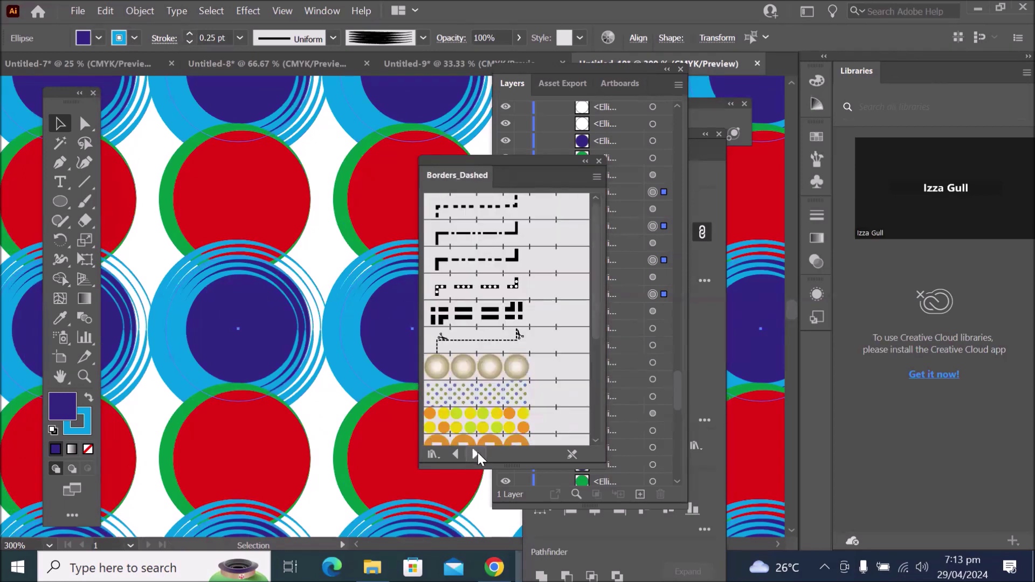
{"action": "left_click", "coordinate": [513, 372]}
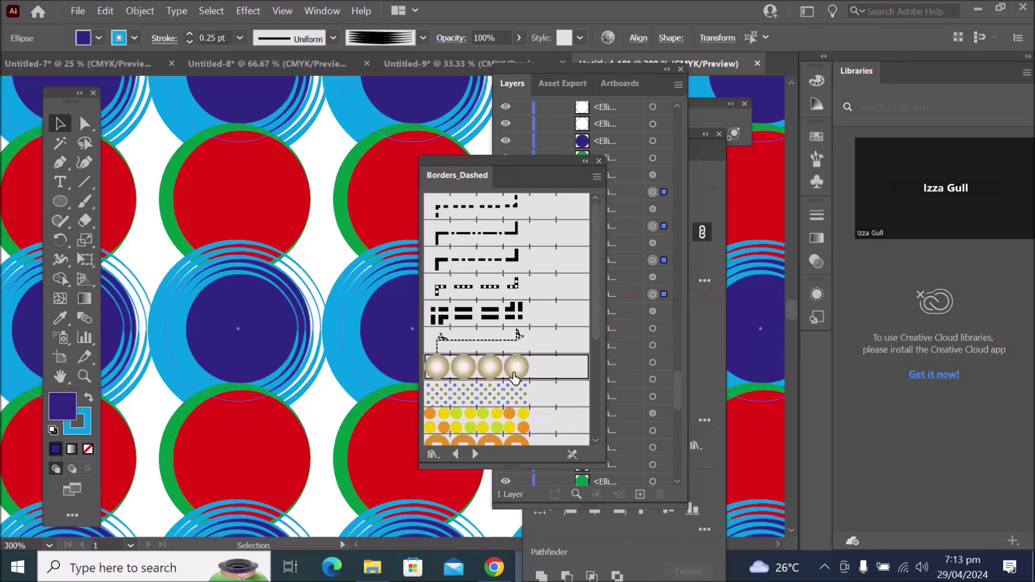
Try the yellow-and-orange dots brush and the scattered blue-and-olive dots brush from Borders_Dashed on the selected circles
{"action": "left_click", "coordinate": [510, 424]}
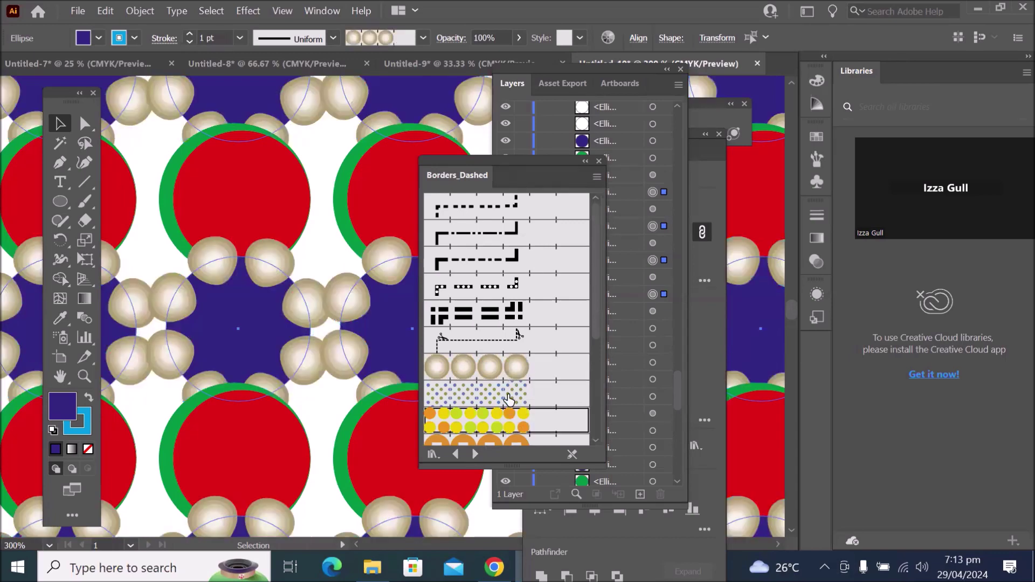
{"action": "left_click", "coordinate": [534, 396]}
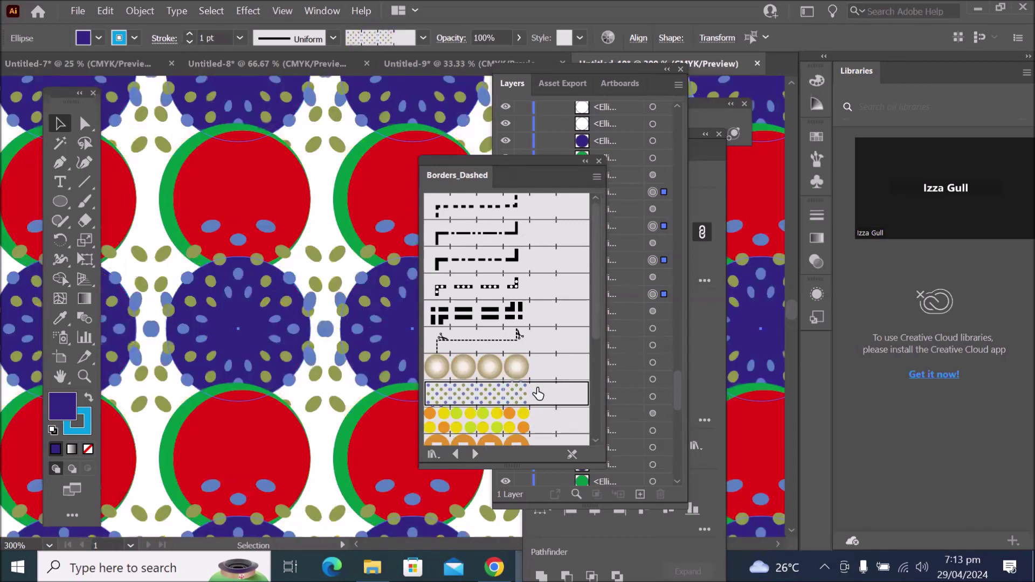
{"action": "scroll", "coordinate": [537, 391], "scroll_direction": "down", "scroll_amount": 5}
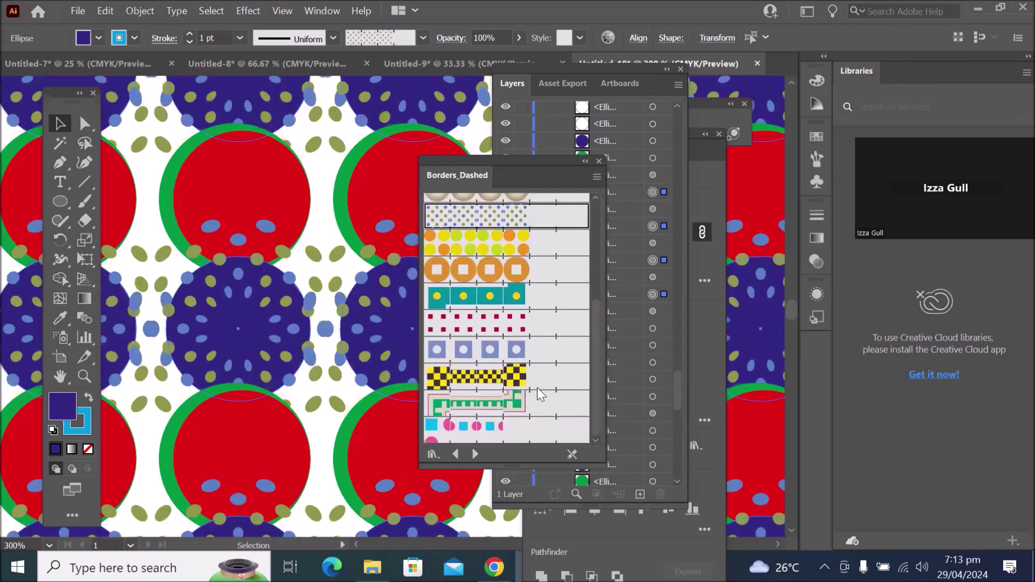
Switch to the Borders_Decorative library and try its blue, green, orange, pink braided, purple and beige border brushes on the selected circles
{"action": "left_click", "coordinate": [474, 452]}
{"action": "left_click", "coordinate": [474, 236]}
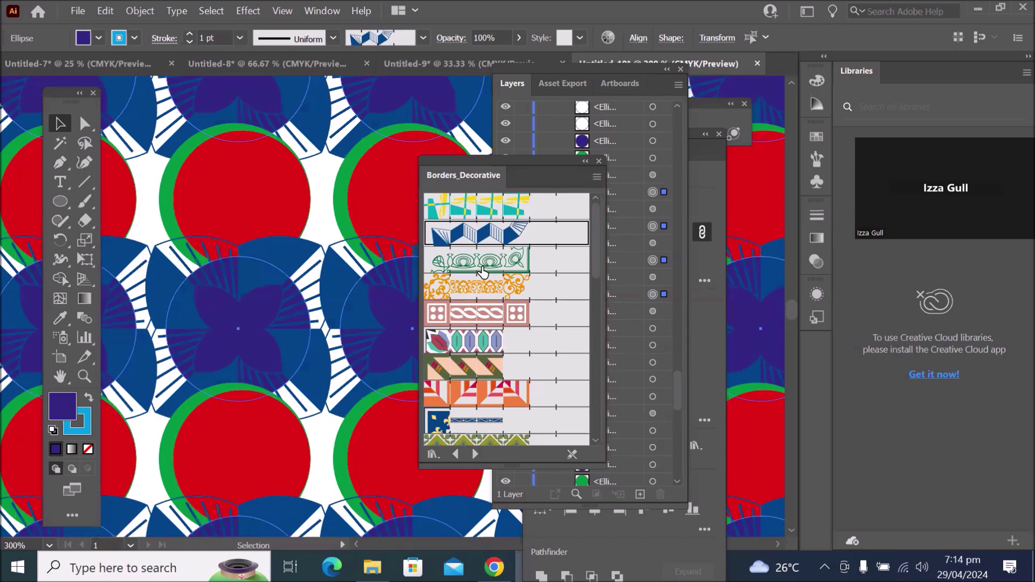
{"action": "left_click", "coordinate": [482, 264]}
{"action": "left_click", "coordinate": [483, 293]}
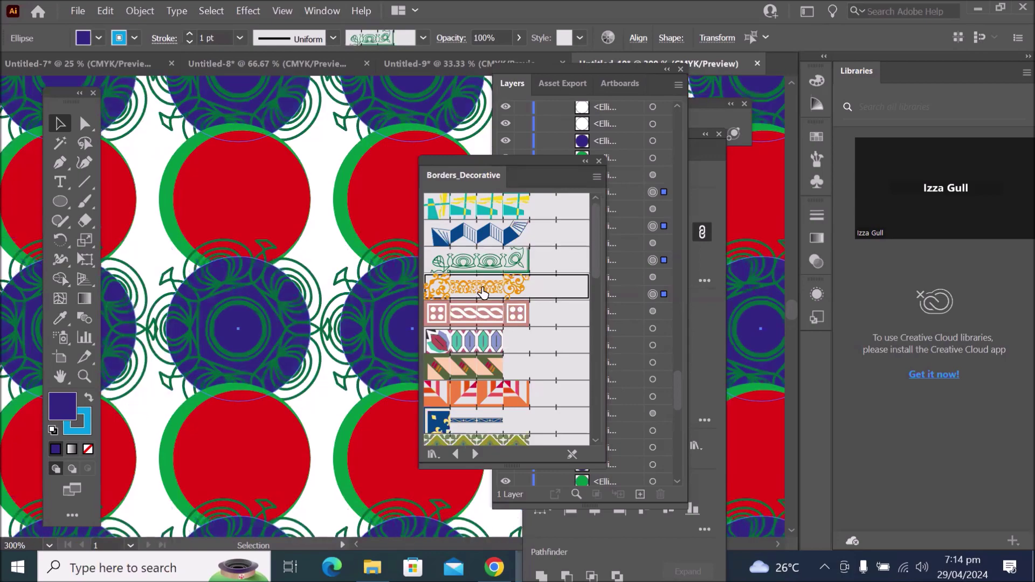
{"action": "left_click", "coordinate": [468, 315]}
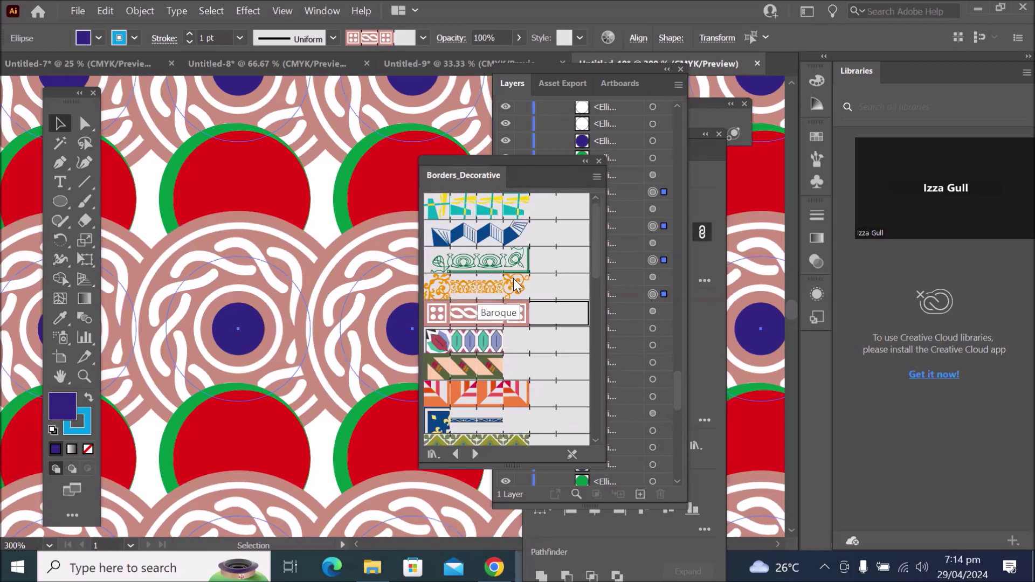
{"action": "scroll", "coordinate": [515, 281], "scroll_direction": "down", "scroll_amount": 3}
{"action": "left_click", "coordinate": [506, 305]}
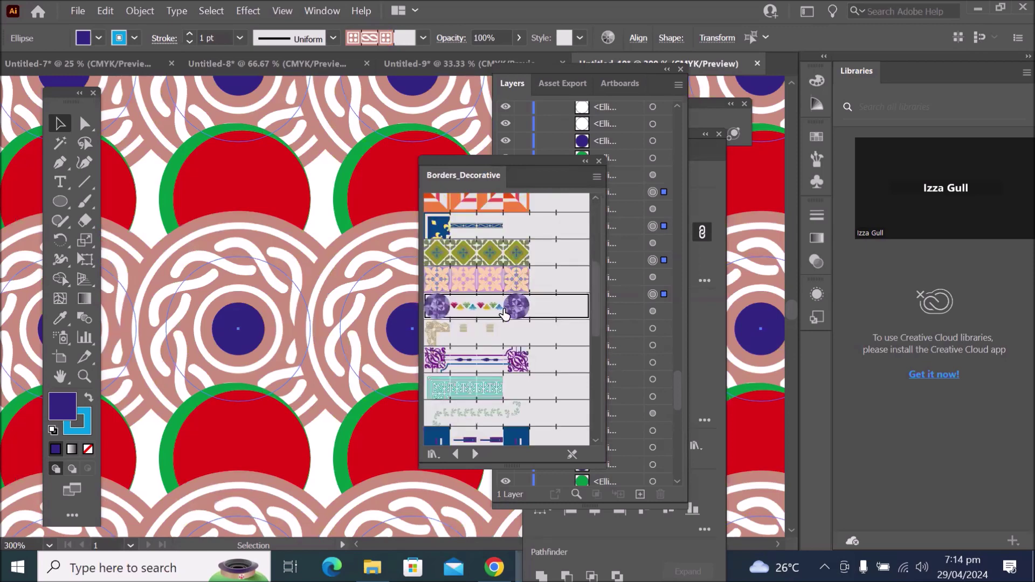
{"action": "left_click", "coordinate": [493, 338]}
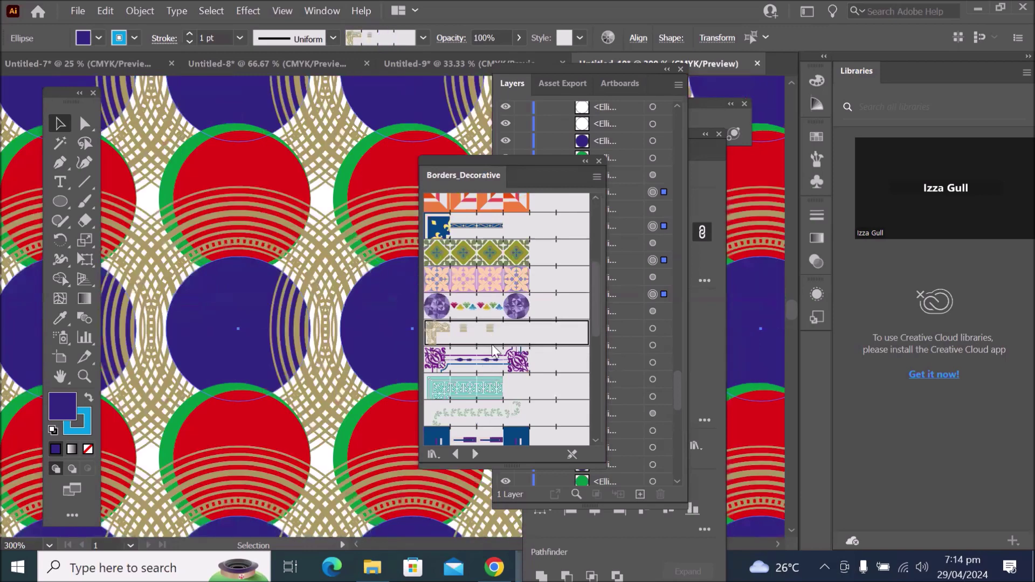
{"action": "scroll", "coordinate": [499, 348], "scroll_direction": "down", "scroll_amount": 3}
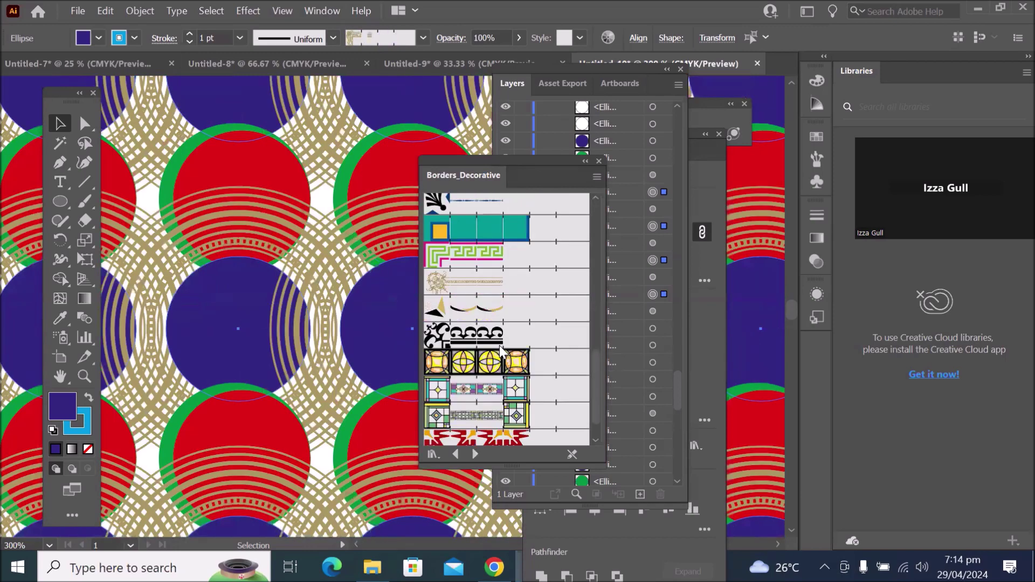
Advance through the border libraries to Borders_Novelty, try the Airplanes brush, apply the ants brush to the selected circles, and deselect them
{"action": "left_click", "coordinate": [475, 454]}
{"action": "left_click", "coordinate": [476, 456]}
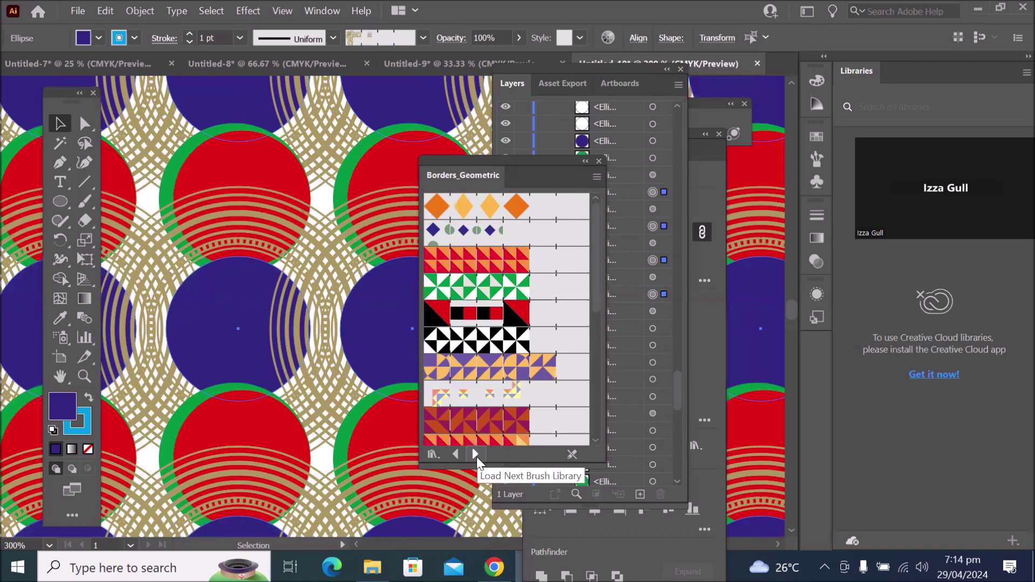
{"action": "left_click", "coordinate": [474, 456]}
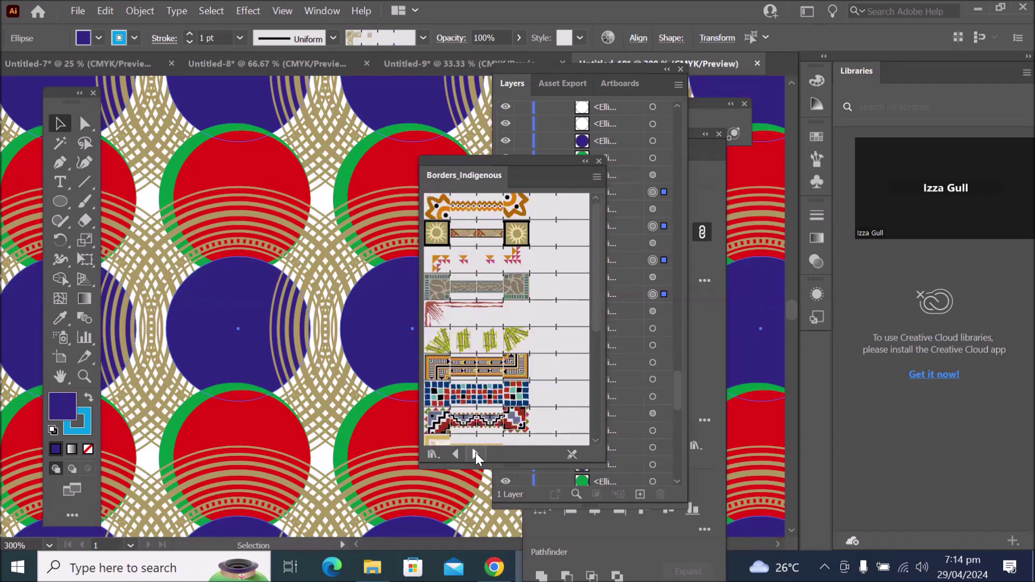
{"action": "scroll", "coordinate": [479, 406], "scroll_direction": "down", "scroll_amount": 5}
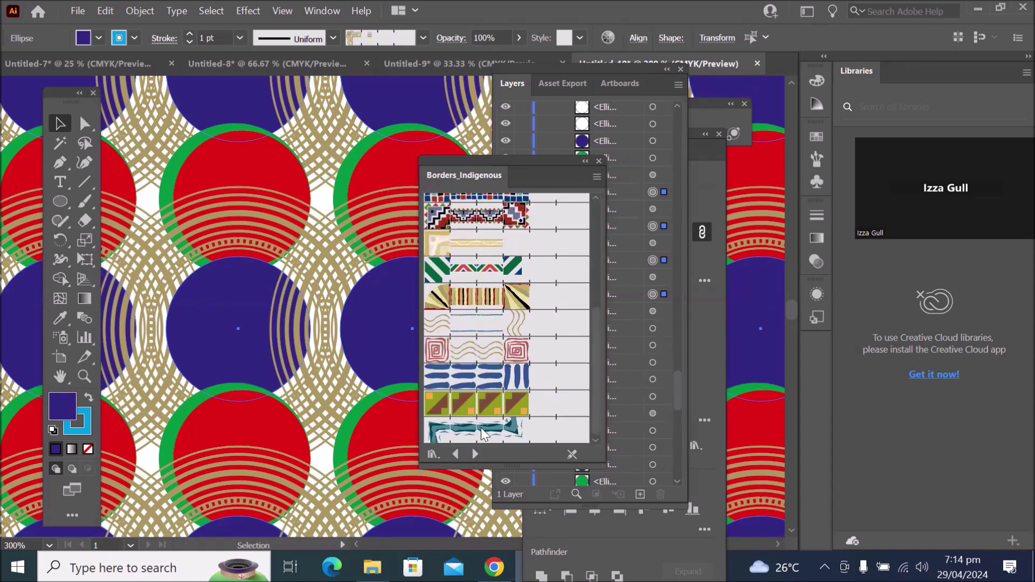
{"action": "left_click", "coordinate": [472, 455]}
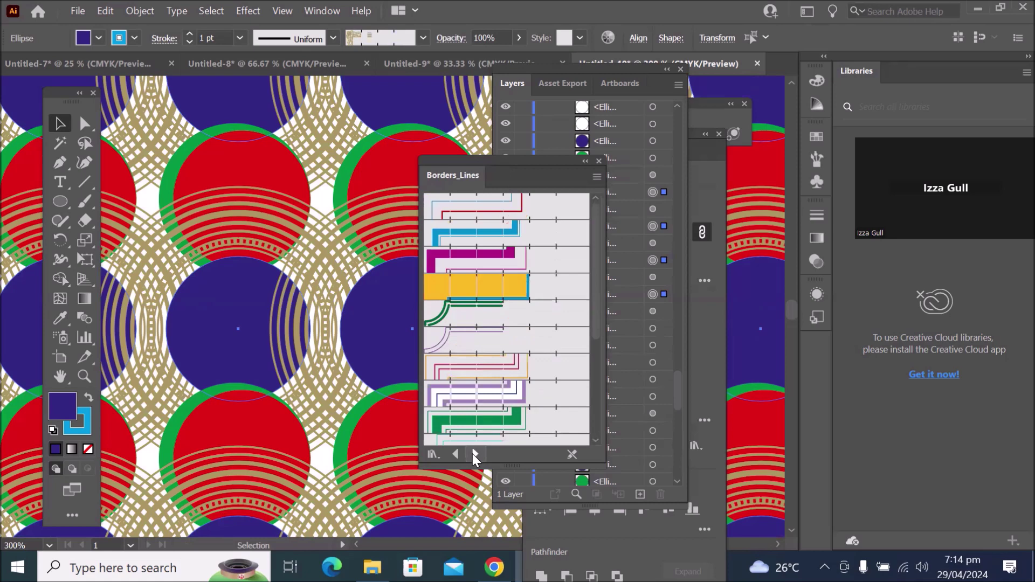
{"action": "left_click", "coordinate": [473, 455]}
{"action": "left_click", "coordinate": [485, 208]}
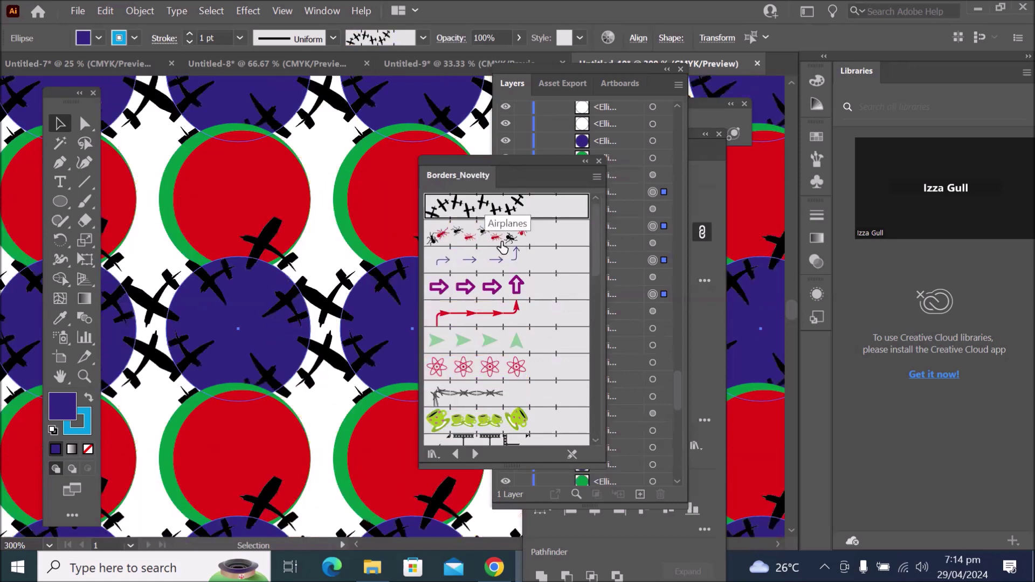
{"action": "left_click", "coordinate": [499, 237]}
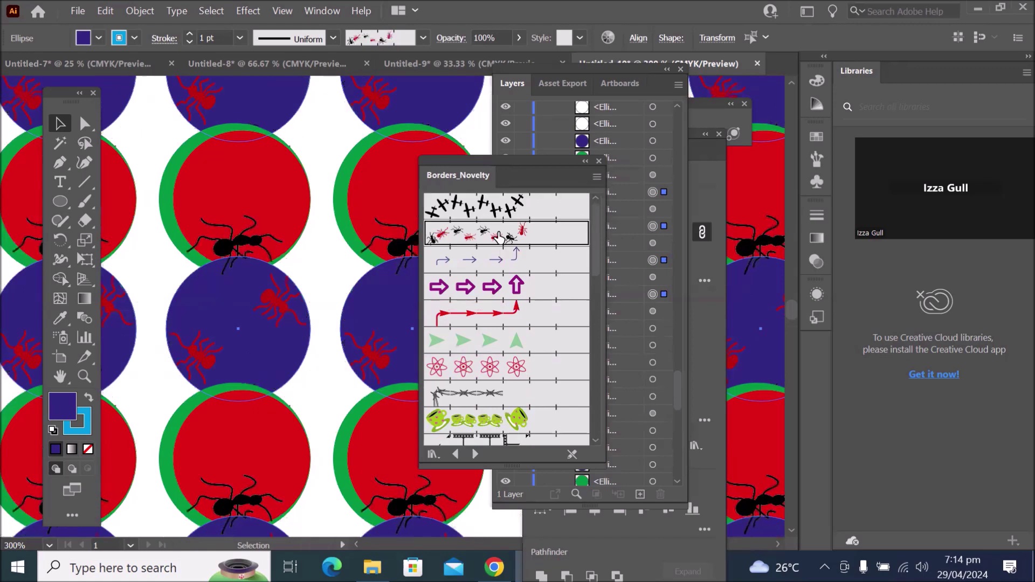
{"action": "scroll", "coordinate": [226, 175], "scroll_direction": "down", "scroll_amount": 9}
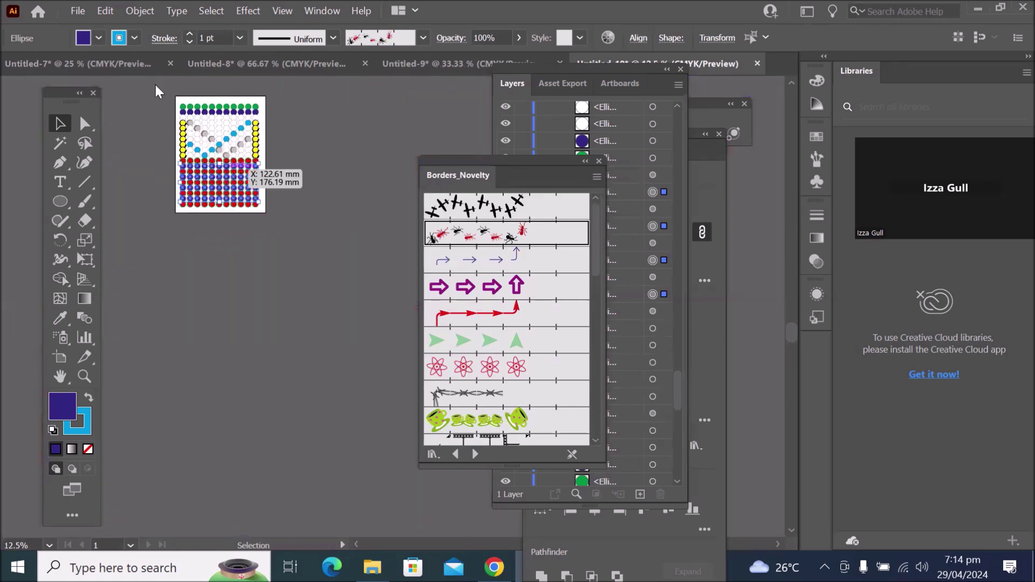
{"action": "left_click", "coordinate": [157, 81]}
{"action": "scroll", "coordinate": [173, 82], "scroll_direction": "up", "scroll_amount": 1}
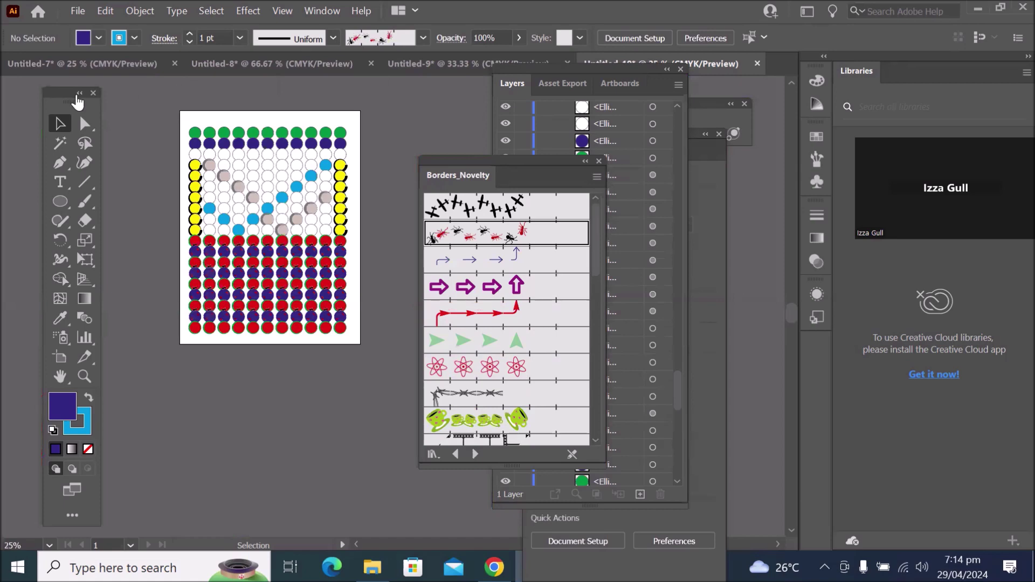
Draw a rectangle covering nearly the whole artboard and fill it with yellow
{"action": "left_click_drag", "start_coordinate": [63, 203], "coordinate": [124, 204]}
{"action": "left_click_drag", "start_coordinate": [184, 112], "coordinate": [358, 341]}
{"action": "left_click", "coordinate": [99, 37]}
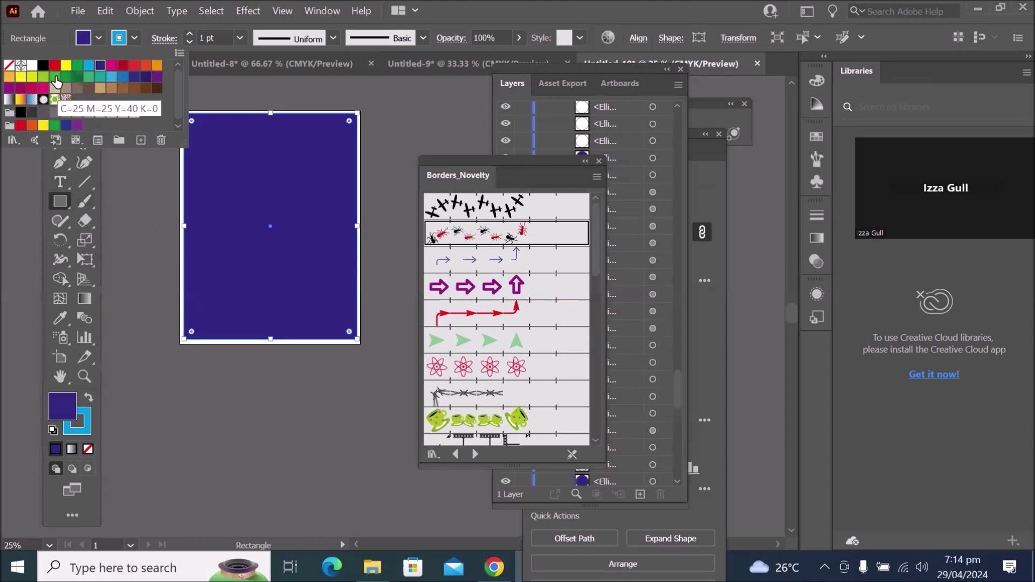
{"action": "left_click", "coordinate": [65, 65]}
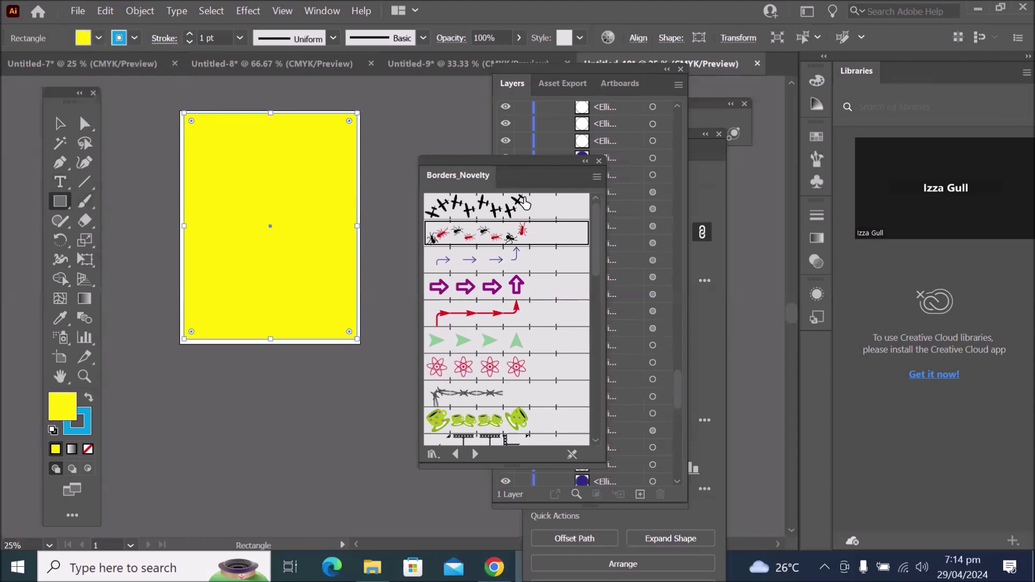
Close the brush library and send the yellow rectangle to the back, behind all the circles
{"action": "left_click", "coordinate": [599, 161]}
{"action": "scroll", "coordinate": [679, 335], "scroll_direction": "up", "scroll_amount": 3}
{"action": "scroll", "coordinate": [678, 295], "scroll_direction": "up", "scroll_amount": 10}
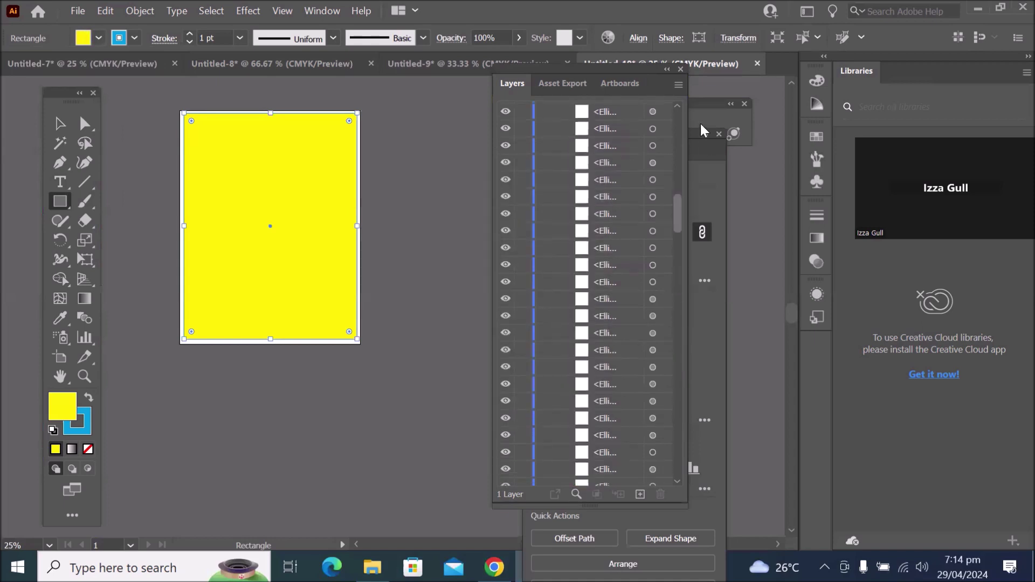
{"action": "left_click", "coordinate": [600, 127]}
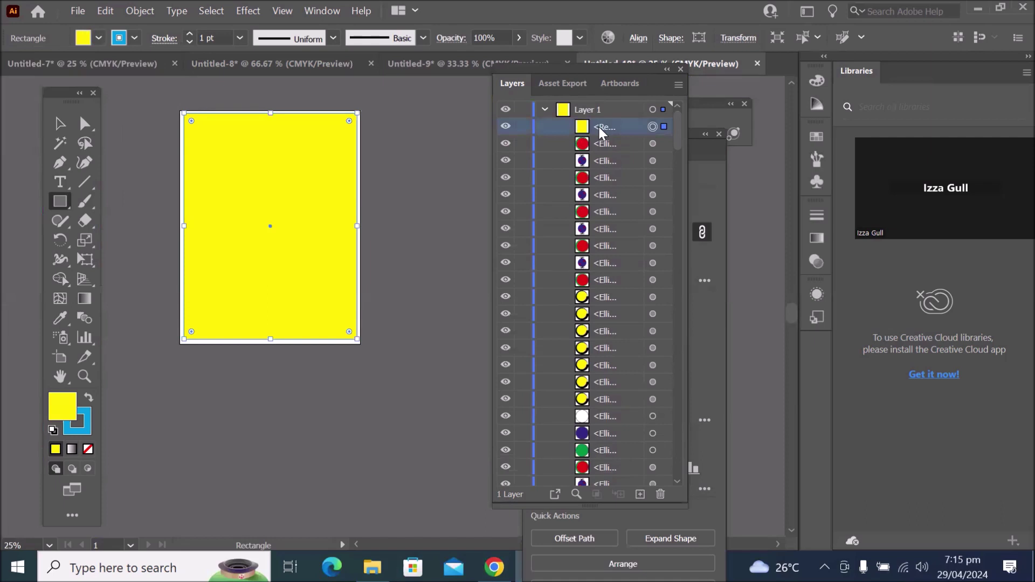
{"action": "left_click", "coordinate": [141, 12]}
{"action": "mouse_move", "coordinate": [283, 49]}
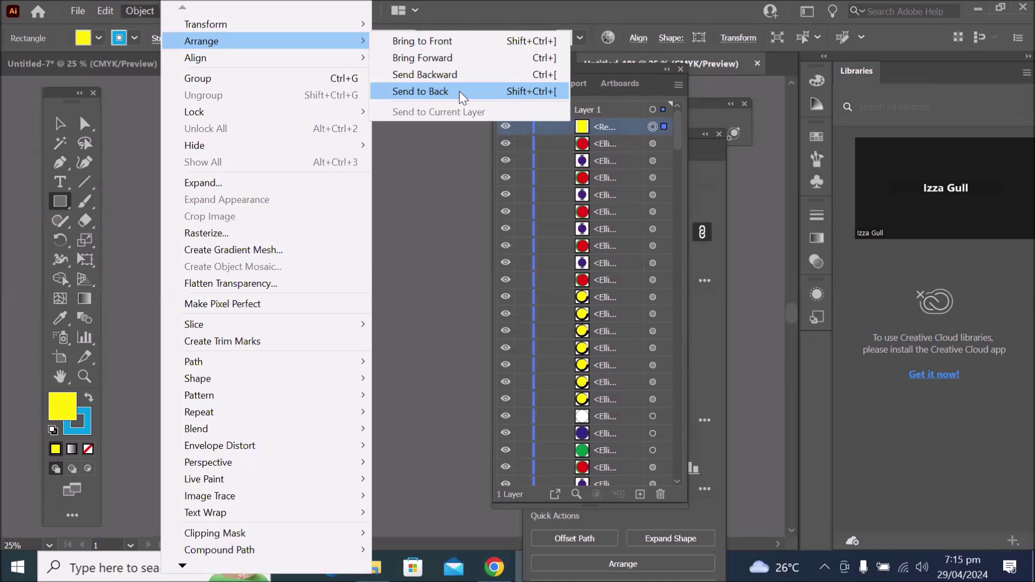
{"action": "left_click", "coordinate": [460, 92]}
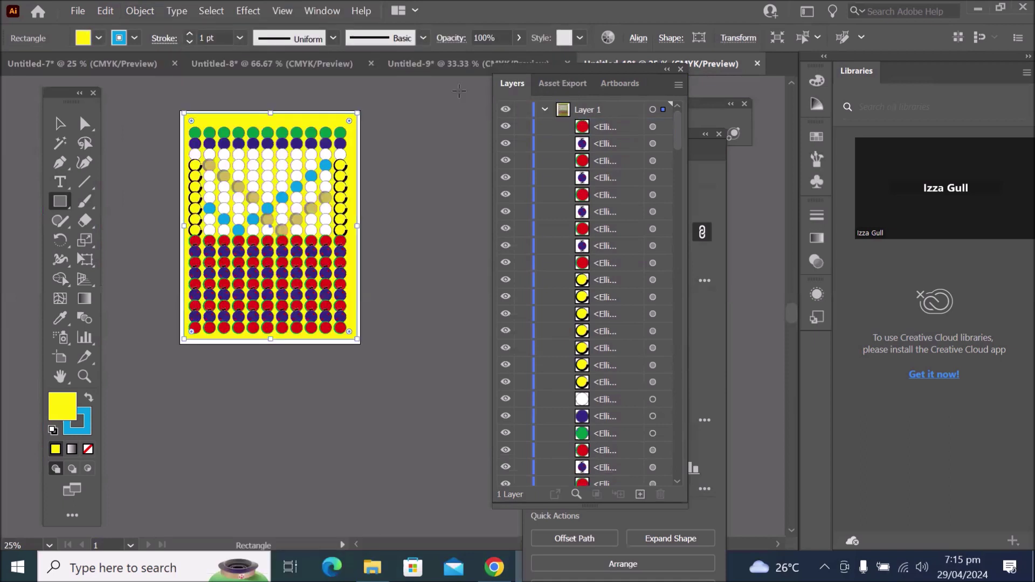
Increase the yellow rectangle's blue stroke weight to 12 pt
{"action": "scroll", "coordinate": [325, 107], "scroll_direction": "up", "scroll_amount": 3}
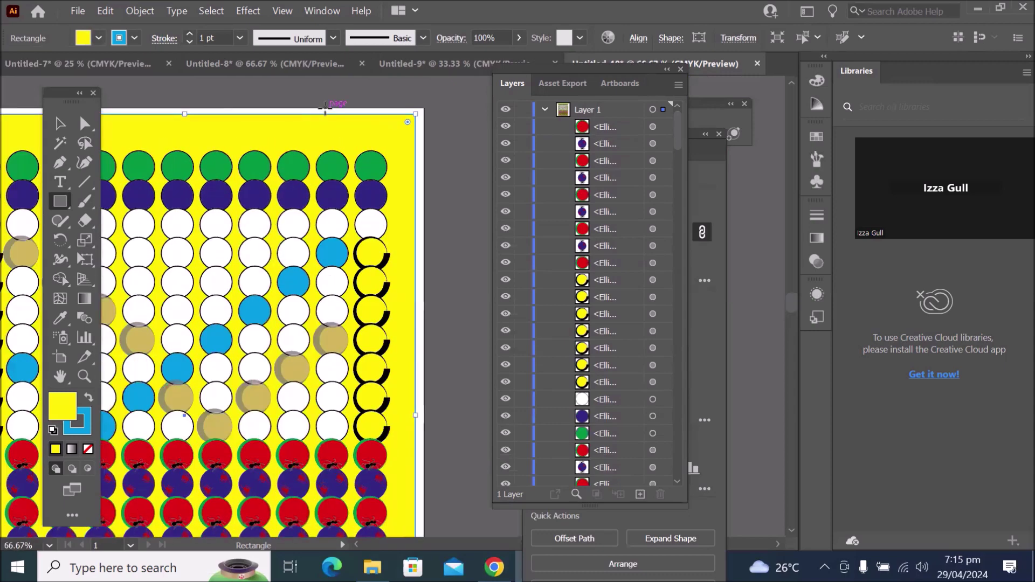
{"action": "left_click", "coordinate": [191, 35]}
{"action": "left_click", "coordinate": [191, 35]}
{"action": "left_click", "coordinate": [191, 35]}
{"action": "left_click", "coordinate": [191, 35]}
{"action": "left_click", "coordinate": [191, 35]}
{"action": "left_click", "coordinate": [191, 35]}
{"action": "left_click", "coordinate": [191, 35]}
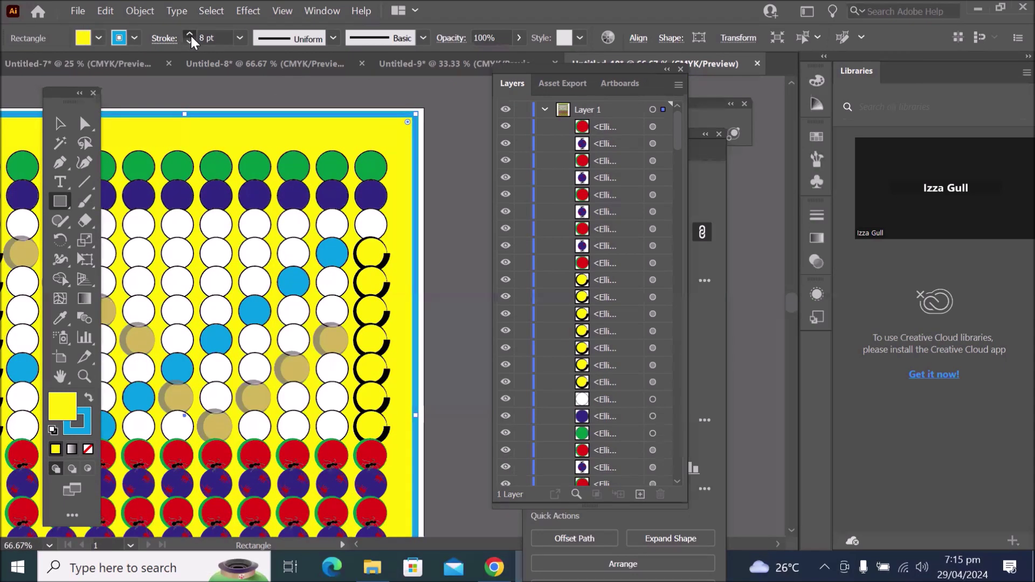
{"action": "scroll", "coordinate": [226, 38], "scroll_direction": "up", "scroll_amount": 4}
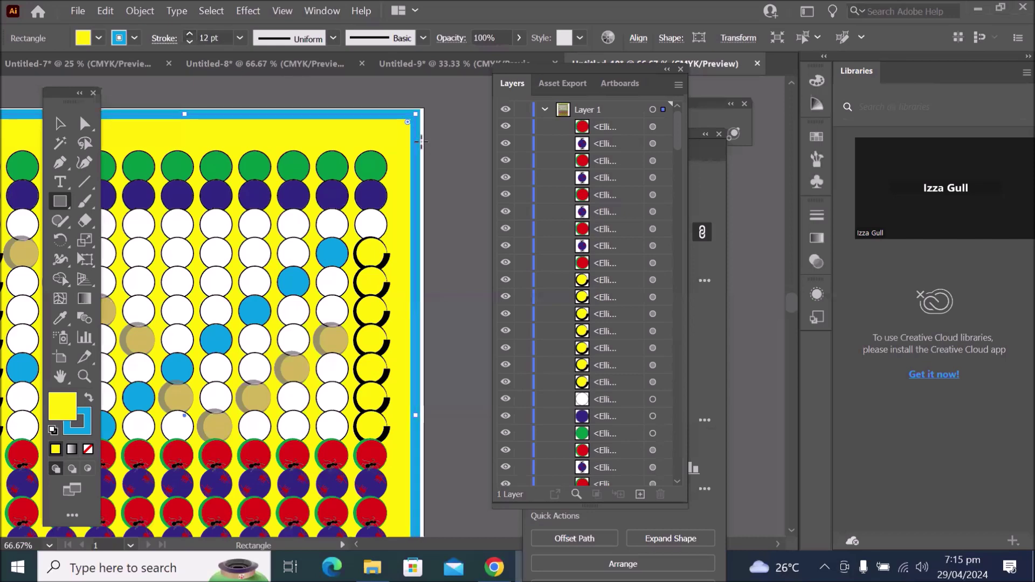
{"action": "scroll", "coordinate": [423, 142], "scroll_direction": "down", "scroll_amount": 2}
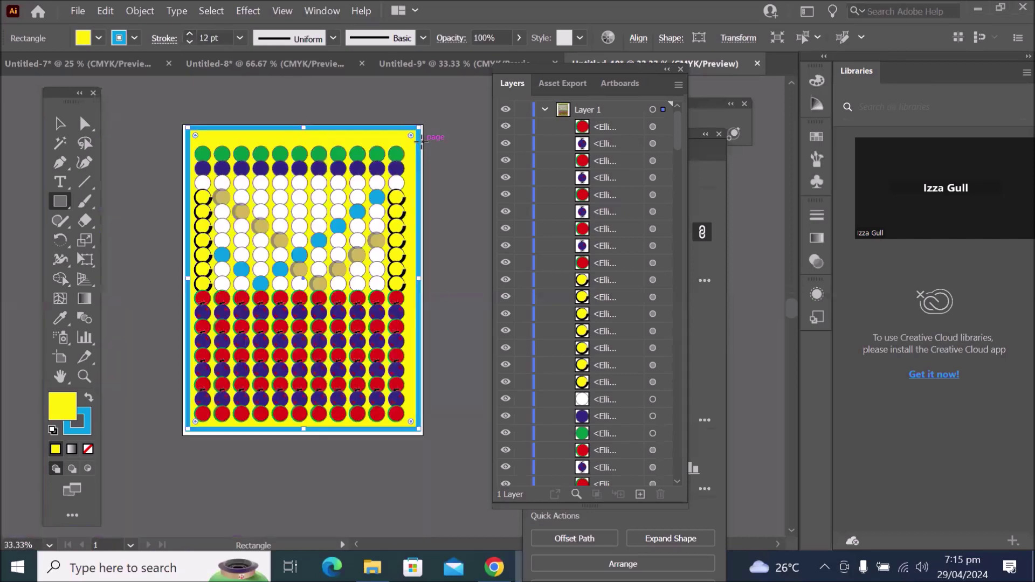
Apply the tapered triangular width profile to the rectangle's stroke and inspect the border up close
{"action": "left_click", "coordinate": [333, 37]}
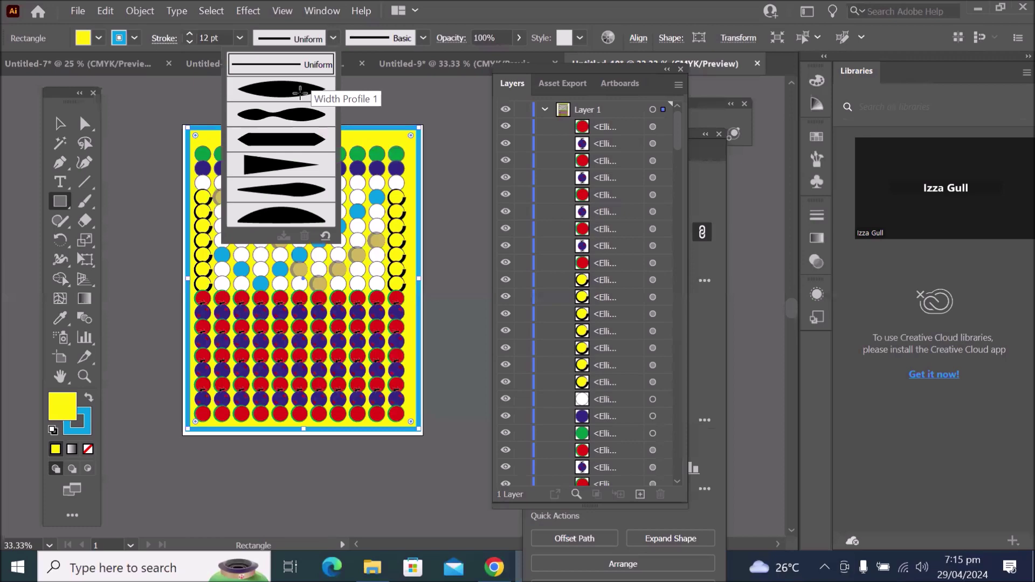
{"action": "left_click", "coordinate": [306, 167]}
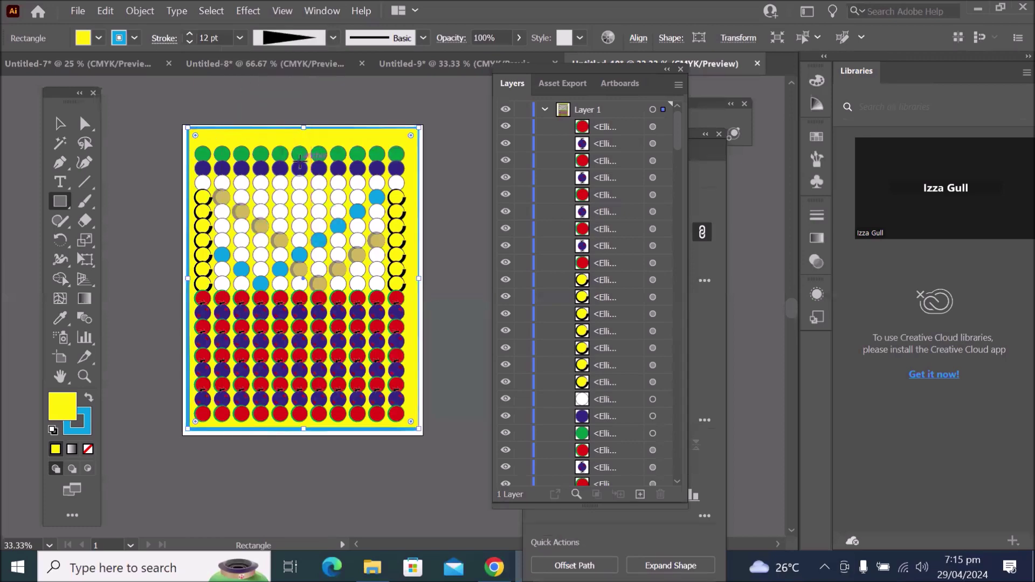
{"action": "scroll", "coordinate": [432, 388], "scroll_direction": "up", "scroll_amount": 3}
{"action": "scroll", "coordinate": [371, 484], "scroll_direction": "up", "scroll_amount": 1}
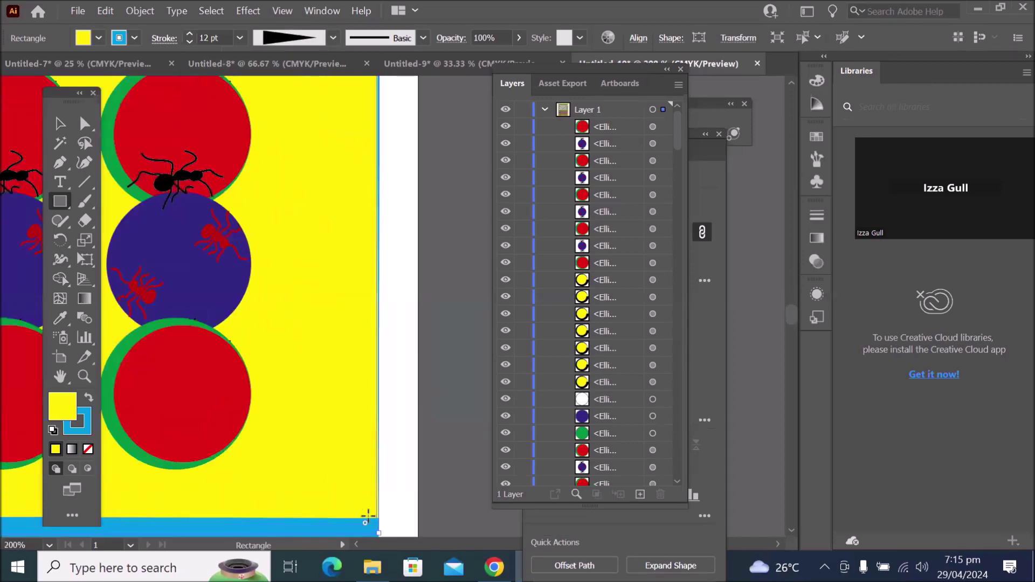
{"action": "scroll", "coordinate": [370, 455], "scroll_direction": "down", "scroll_amount": 4}
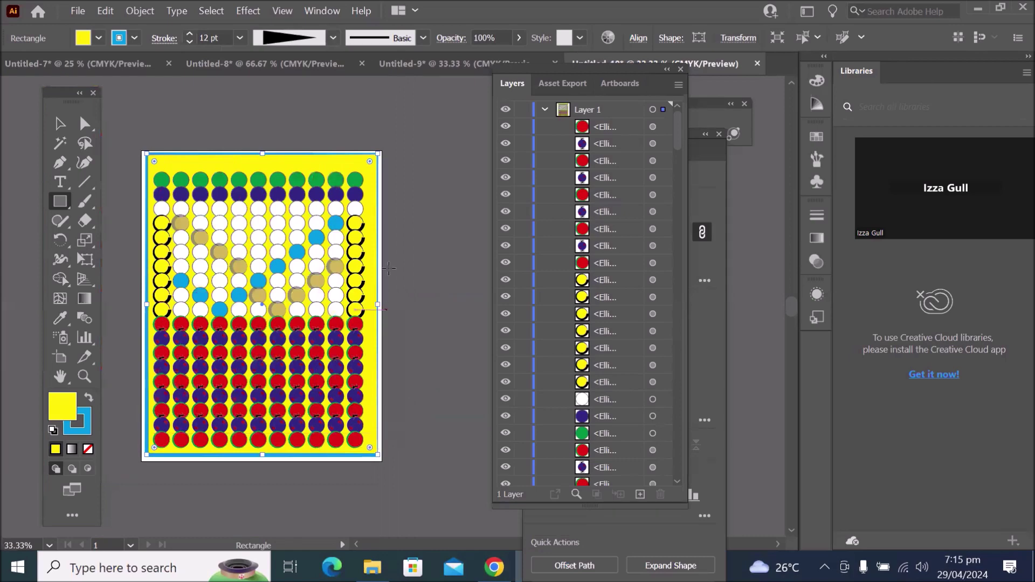
{"action": "scroll", "coordinate": [388, 247], "scroll_direction": "up", "scroll_amount": 1}
{"action": "scroll", "coordinate": [390, 245], "scroll_direction": "down", "scroll_amount": 1}
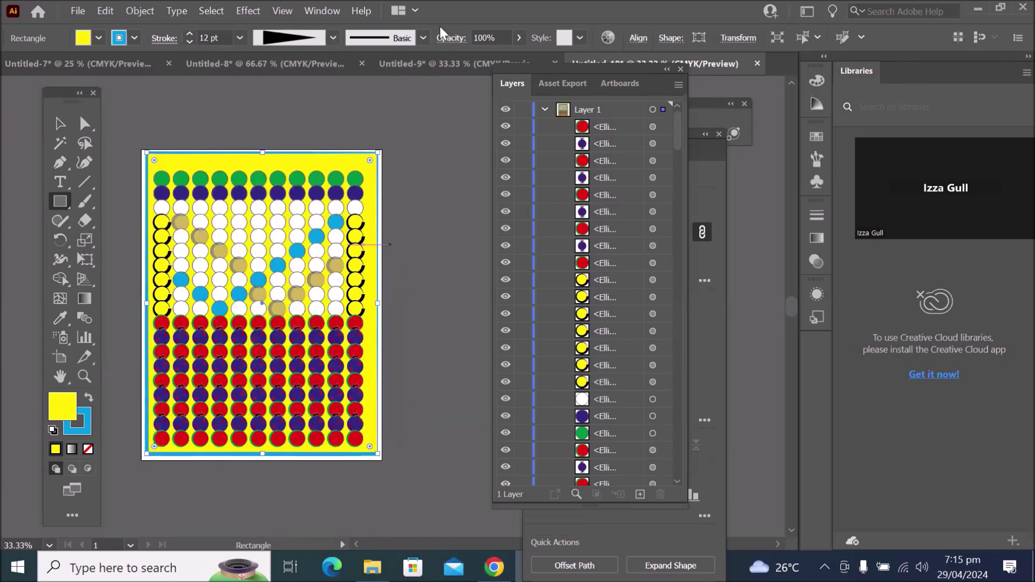
Try the Airplanes brush on the rectangle's border, ending with the red and black ants brush
{"action": "left_click", "coordinate": [422, 37]}
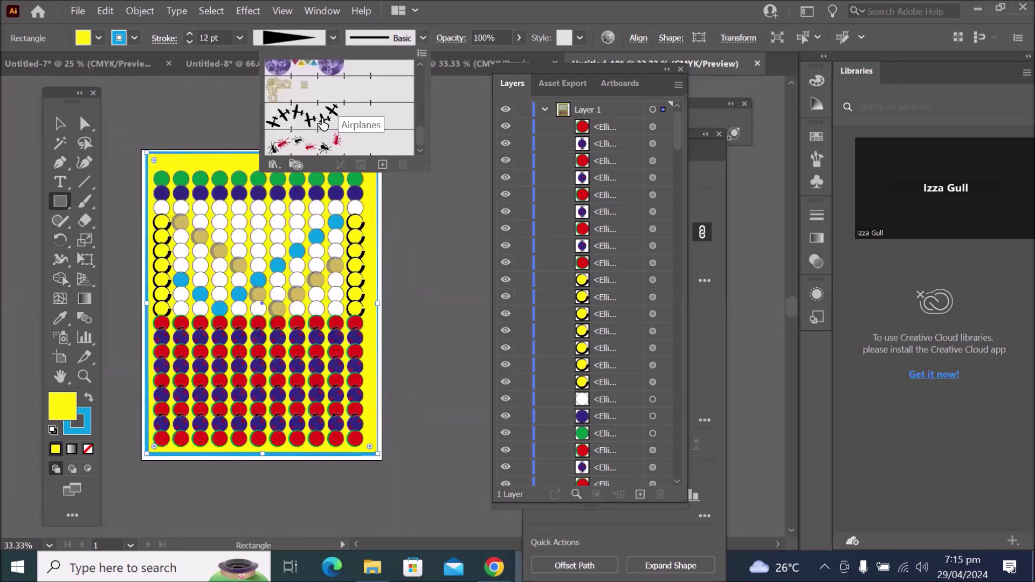
{"action": "left_click", "coordinate": [323, 124]}
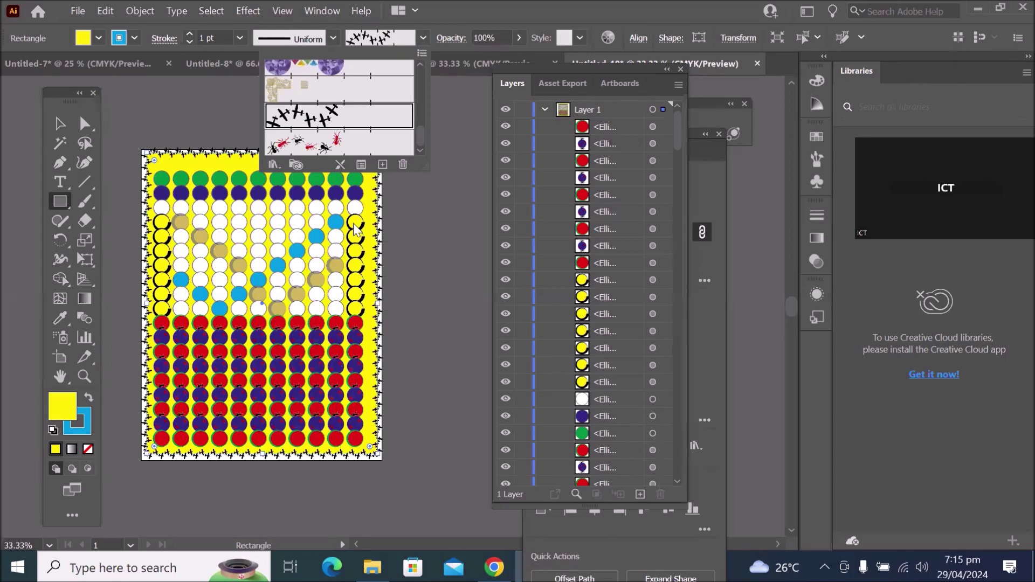
{"action": "left_click", "coordinate": [337, 144]}
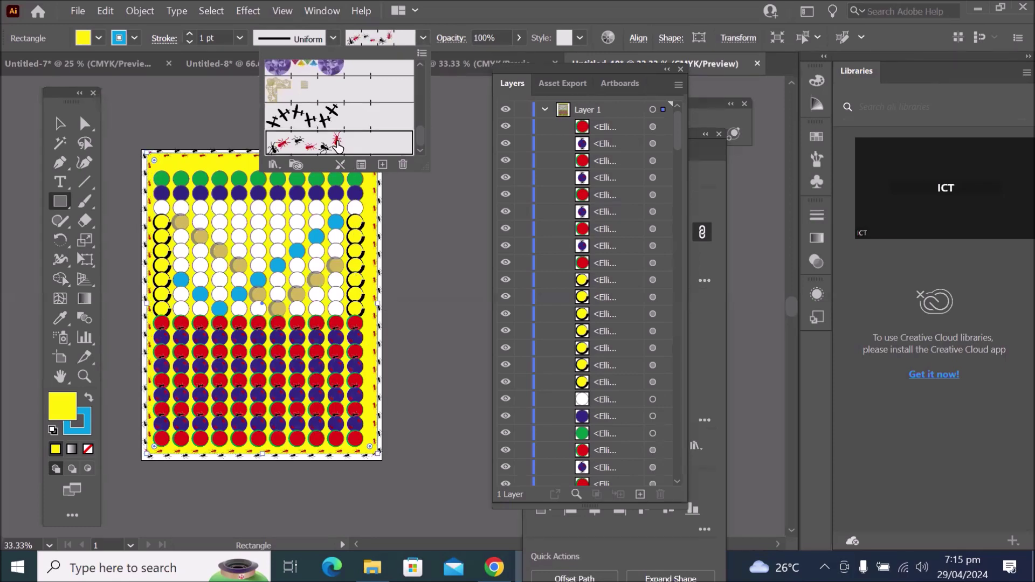
Increase the stroke weight of the rectangle's red and black ants border to 5 pt
{"action": "left_click", "coordinate": [420, 150]}
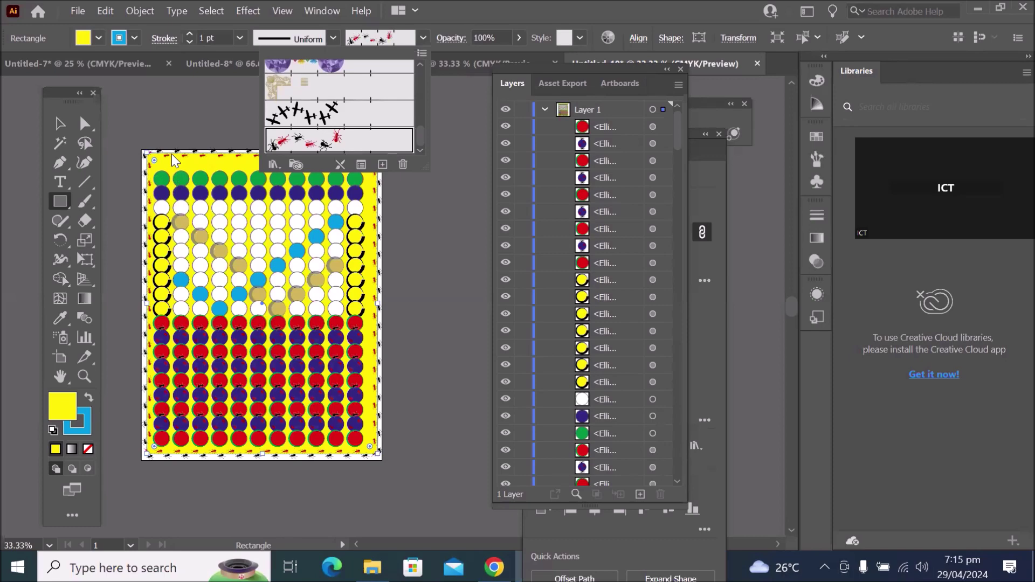
{"action": "left_click", "coordinate": [190, 35]}
{"action": "left_click", "coordinate": [190, 35]}
{"action": "left_click", "coordinate": [190, 35]}
{"action": "left_click", "coordinate": [190, 35]}
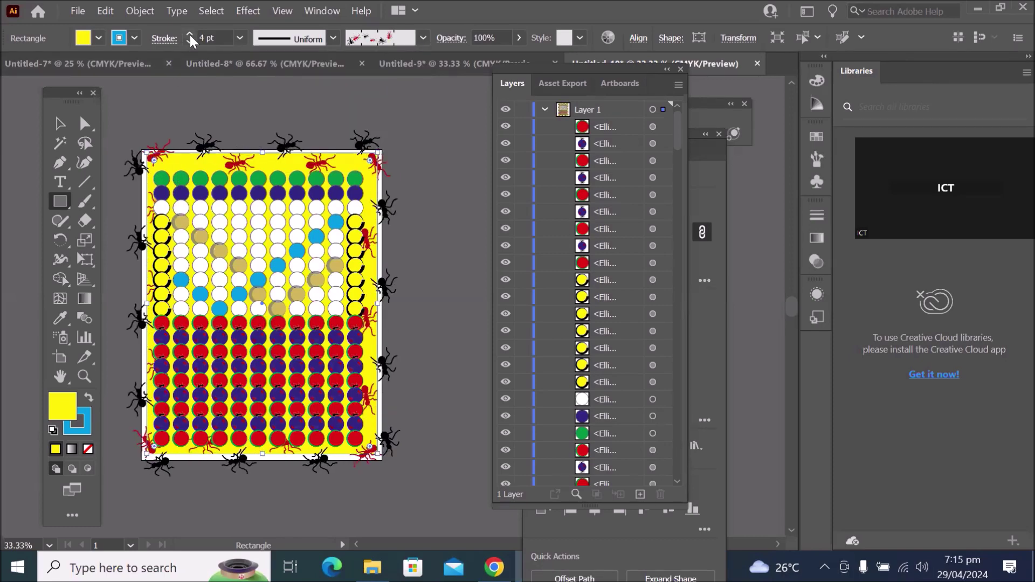
{"action": "left_click", "coordinate": [190, 34]}
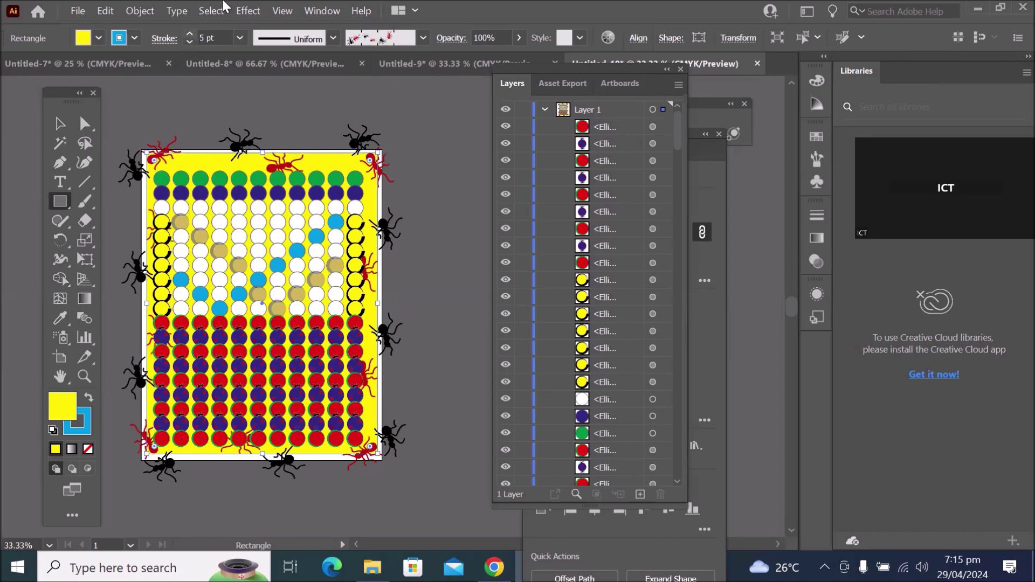
Try the pattern brush of circles and bars on the rectangle's border and inspect it up close
{"action": "left_click", "coordinate": [424, 38]}
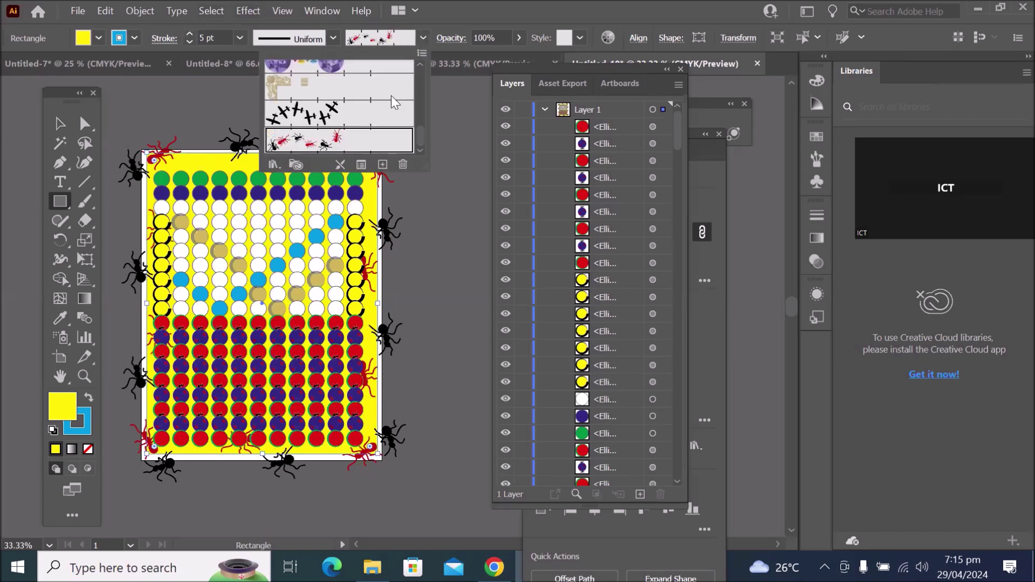
{"action": "scroll", "coordinate": [354, 131], "scroll_direction": "up", "scroll_amount": 4}
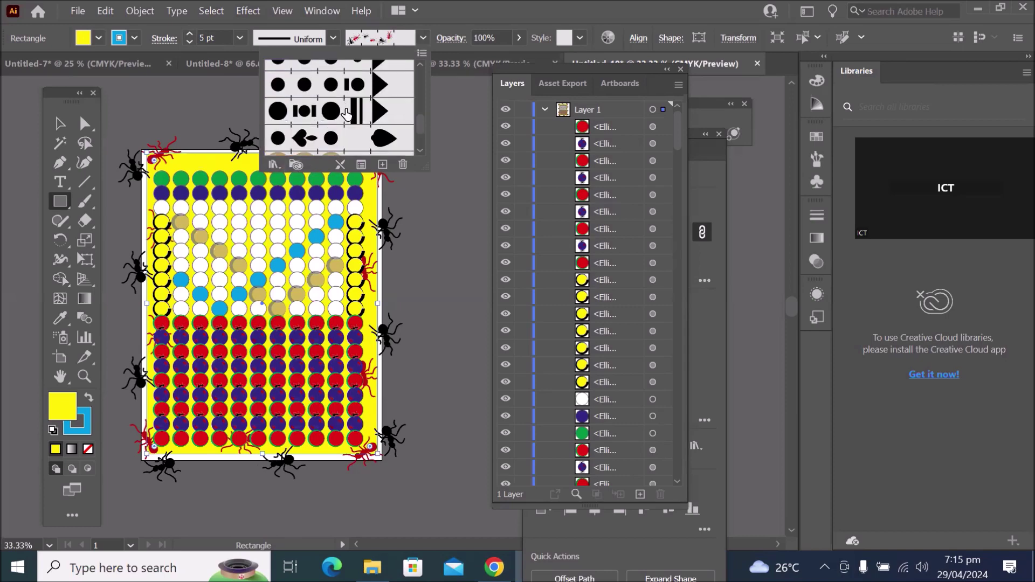
{"action": "left_click", "coordinate": [346, 111]}
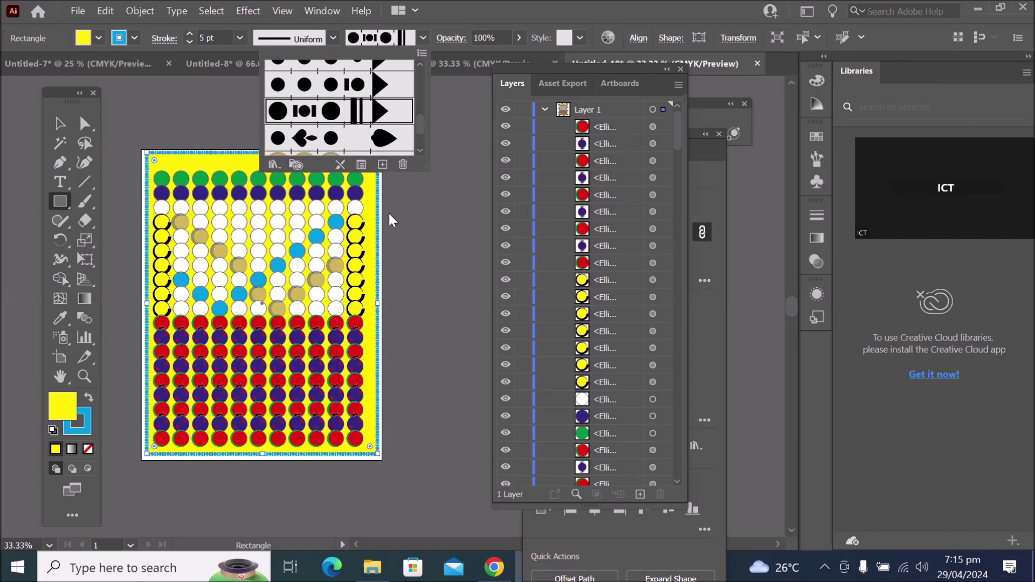
{"action": "scroll", "coordinate": [386, 218], "scroll_direction": "up", "scroll_amount": 8}
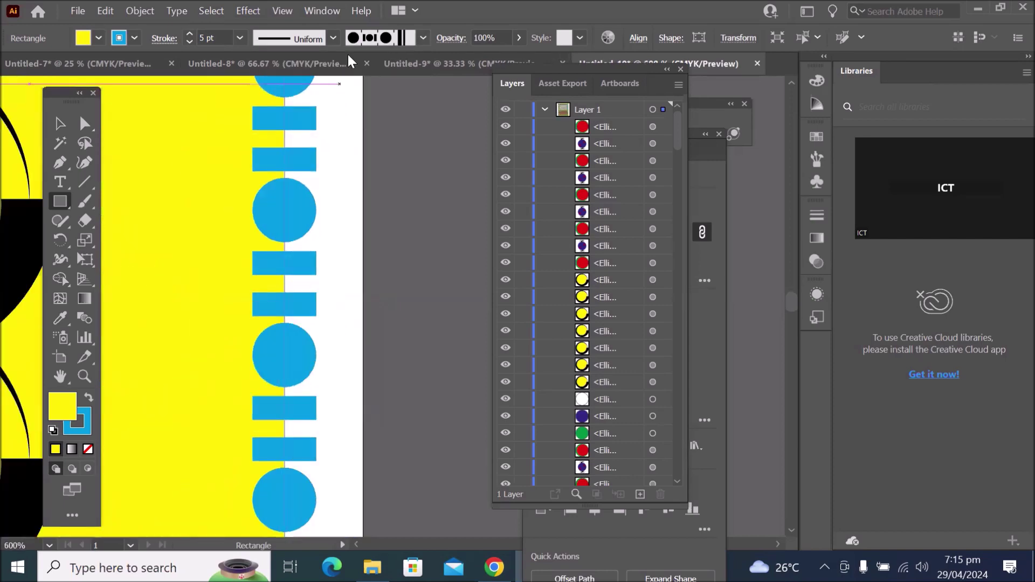
Apply the Celtic pattern brush to the yellow rectangle's border and view the whole artwork
{"action": "left_click", "coordinate": [422, 36]}
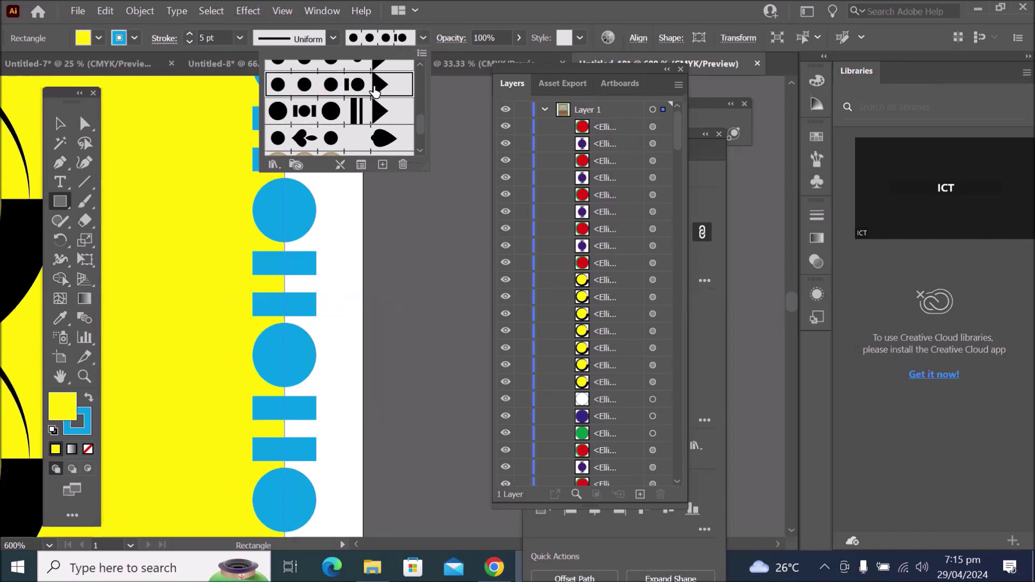
{"action": "left_click", "coordinate": [375, 88]}
{"action": "scroll", "coordinate": [360, 95], "scroll_direction": "down", "scroll_amount": 5}
{"action": "left_click", "coordinate": [348, 93]}
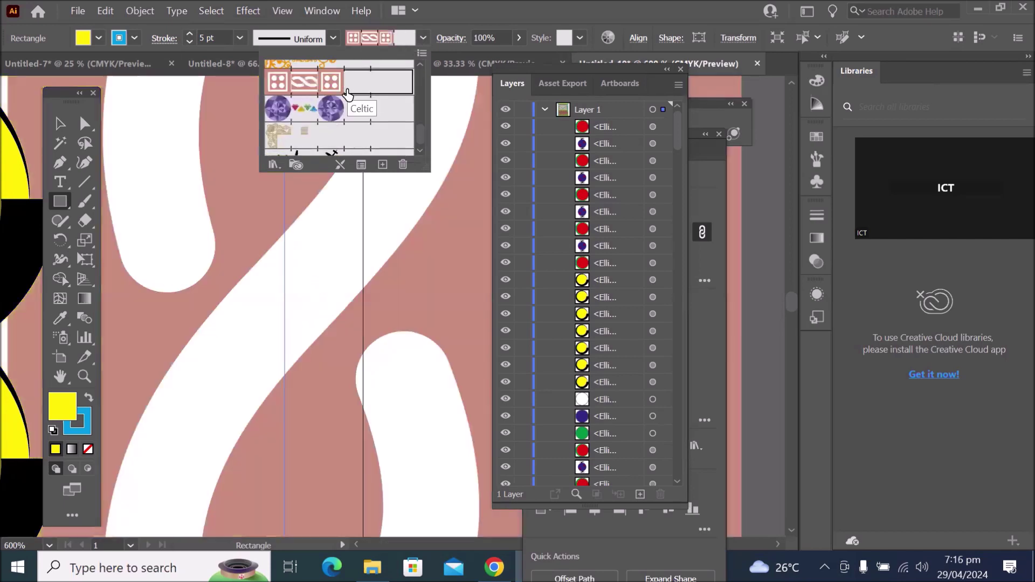
{"action": "left_click", "coordinate": [259, 207]}
{"action": "scroll", "coordinate": [261, 206], "scroll_direction": "down", "scroll_amount": 8}
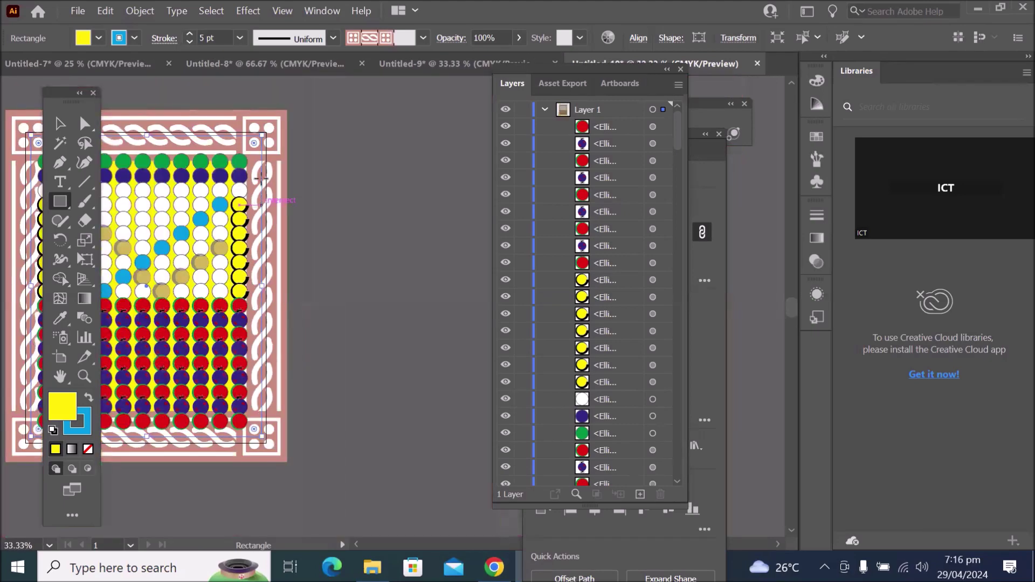
Reduce the Celtic border's stroke weight to 1 pt
{"action": "left_click", "coordinate": [188, 41]}
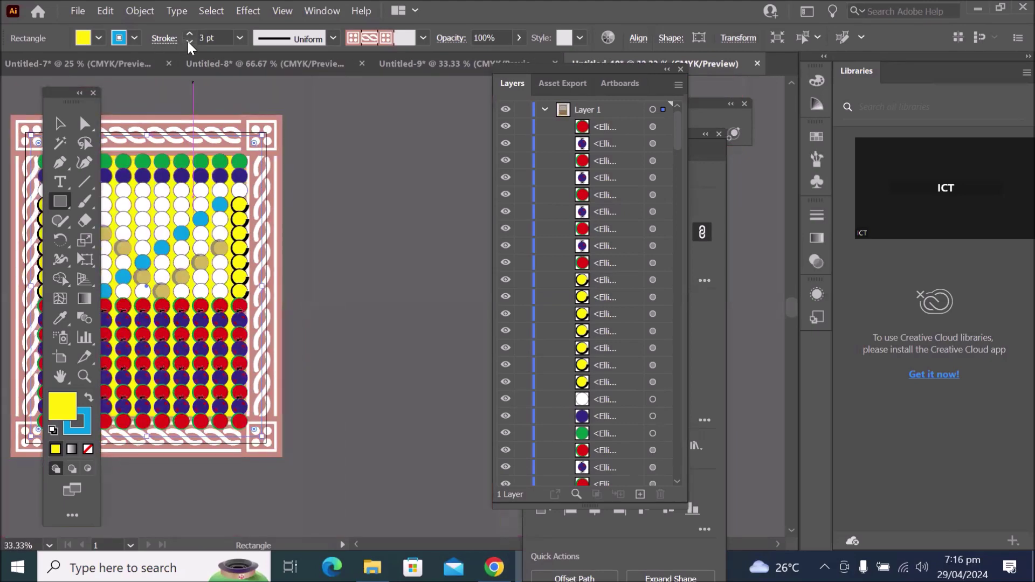
{"action": "left_click", "coordinate": [188, 42]}
{"action": "left_click", "coordinate": [188, 41]}
{"action": "left_click", "coordinate": [188, 42]}
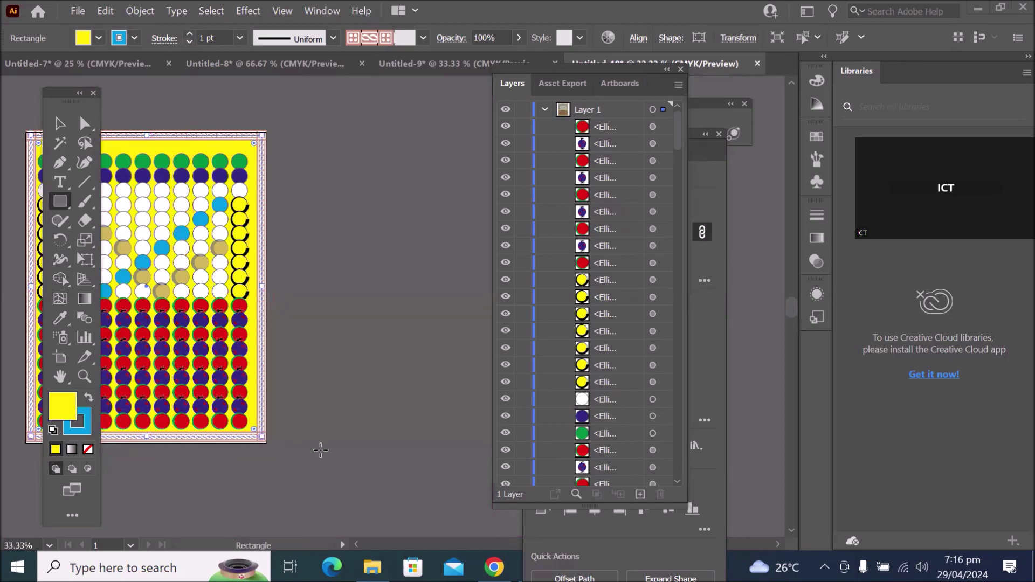
Move the toolbox off the artwork and examine the circle grid and border up close
{"action": "left_click_drag", "start_coordinate": [62, 102], "coordinate": [359, 125]}
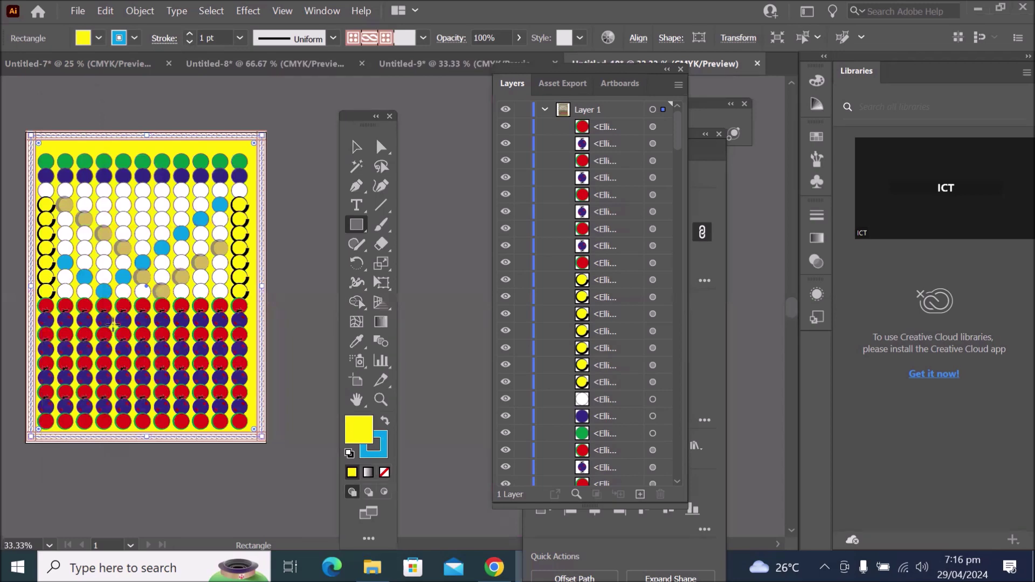
{"action": "scroll", "coordinate": [110, 301], "scroll_direction": "up", "scroll_amount": 2}
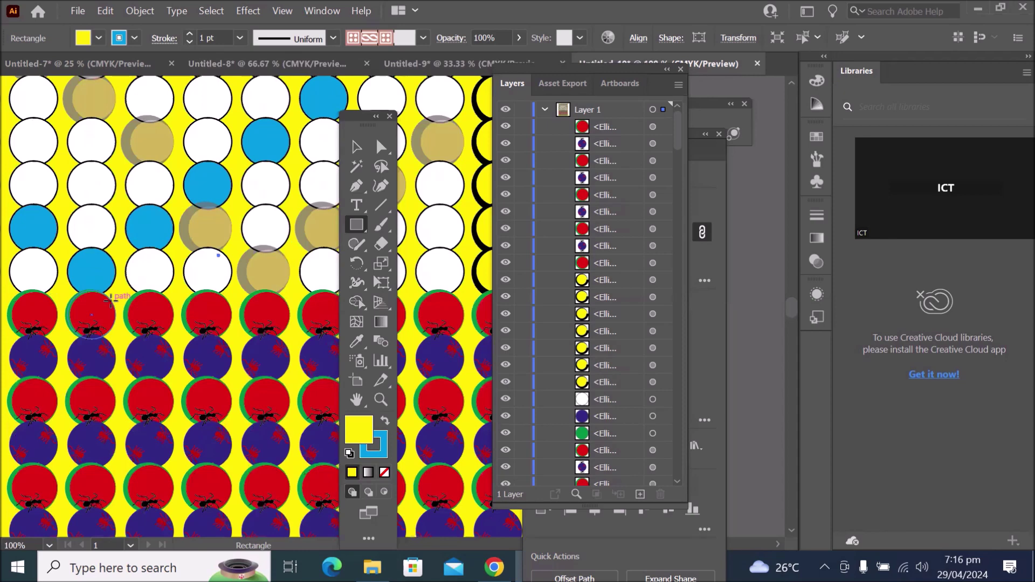
{"action": "key", "text": "ctrl+minus"}
{"action": "key", "text": "ctrl+minus"}
{"action": "key", "text": "ctrl+minus"}
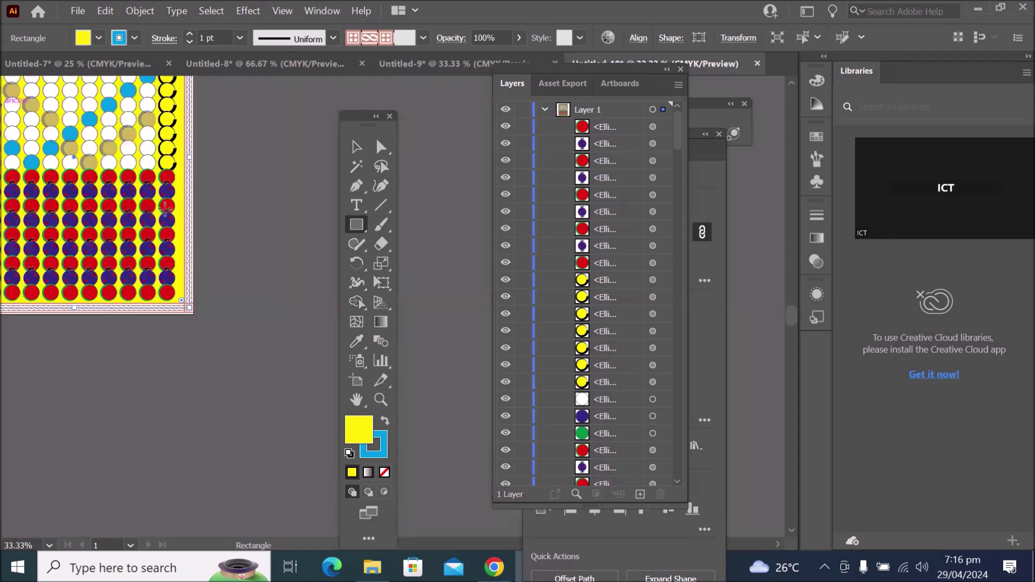
{"action": "left_click_drag", "start_coordinate": [157, 216], "coordinate": [291, 343]}
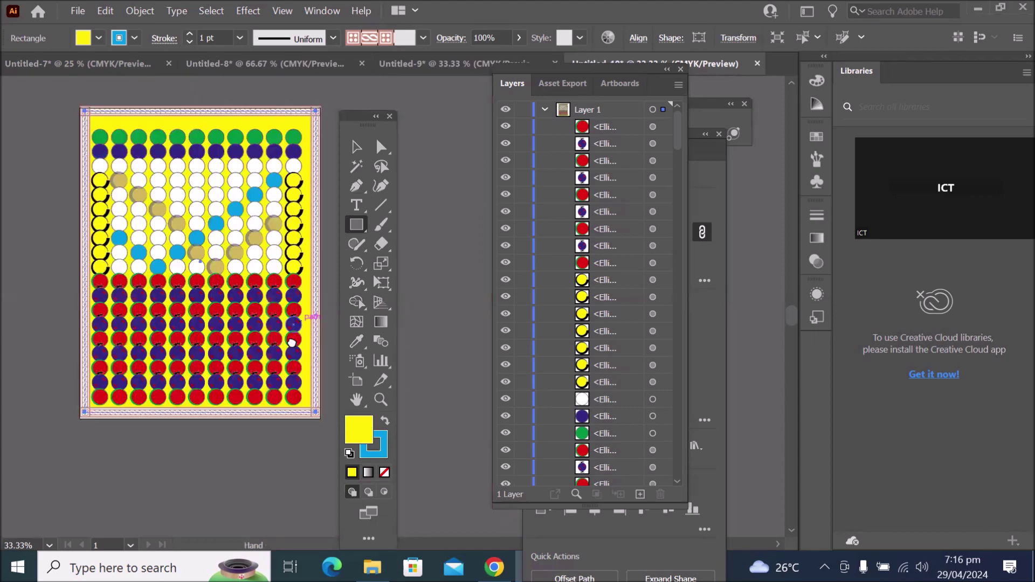
{"action": "key", "text": "ctrl+plus"}
{"action": "key", "text": "ctrl+plus"}
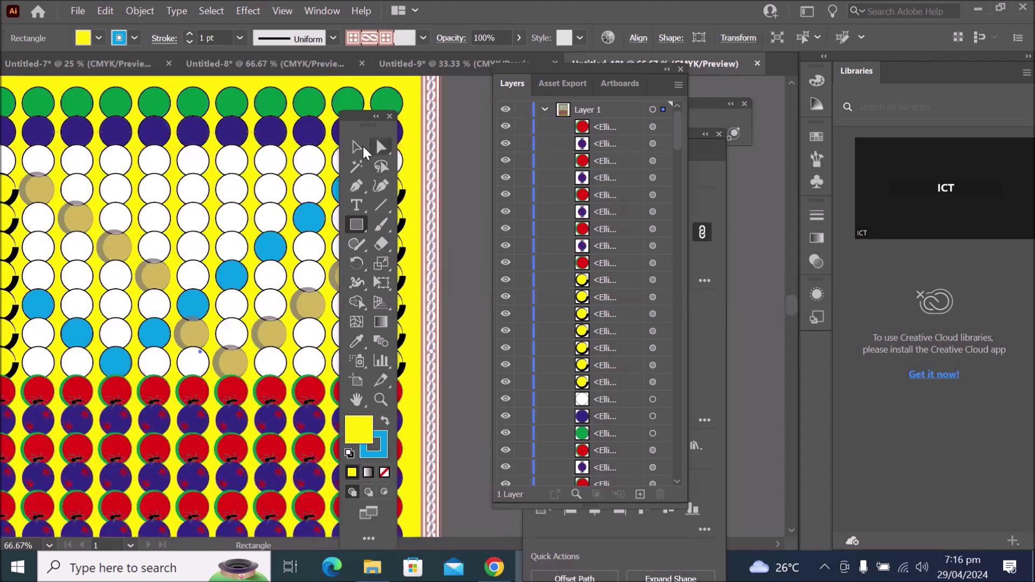
Select four alternate white circles in the row below the dark blue one and increase their stroke weight to 4 pt
{"action": "left_click", "coordinate": [364, 147]}
{"action": "left_click", "coordinate": [39, 159]}
{"action": "left_click", "coordinate": [131, 159], "text": "shift"}
{"action": "left_click", "coordinate": [192, 163], "text": "shift"}
{"action": "left_click", "coordinate": [275, 164], "text": "shift"}
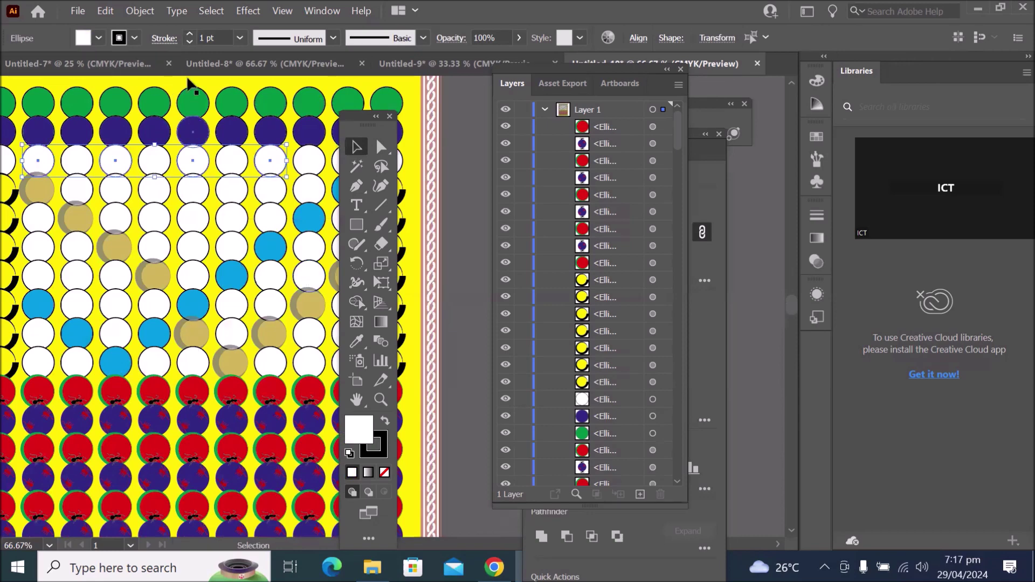
{"action": "left_click", "coordinate": [99, 38]}
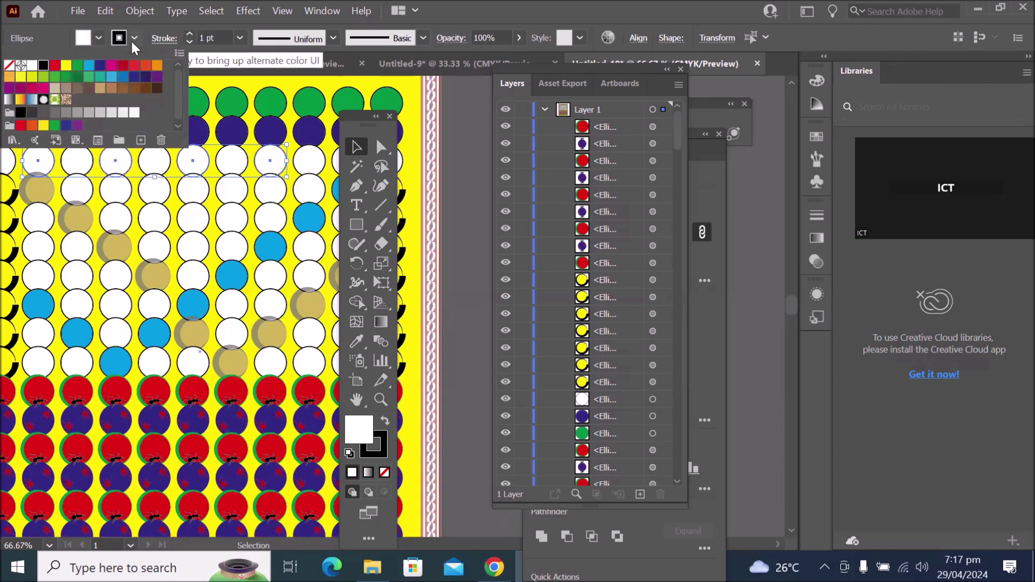
{"action": "left_click", "coordinate": [189, 34]}
{"action": "left_click", "coordinate": [189, 34]}
{"action": "left_click", "coordinate": [190, 34]}
Try the lens-shaped width profile on the four white circles' strokes, and restore the Uniform profile
{"action": "left_click", "coordinate": [331, 38]}
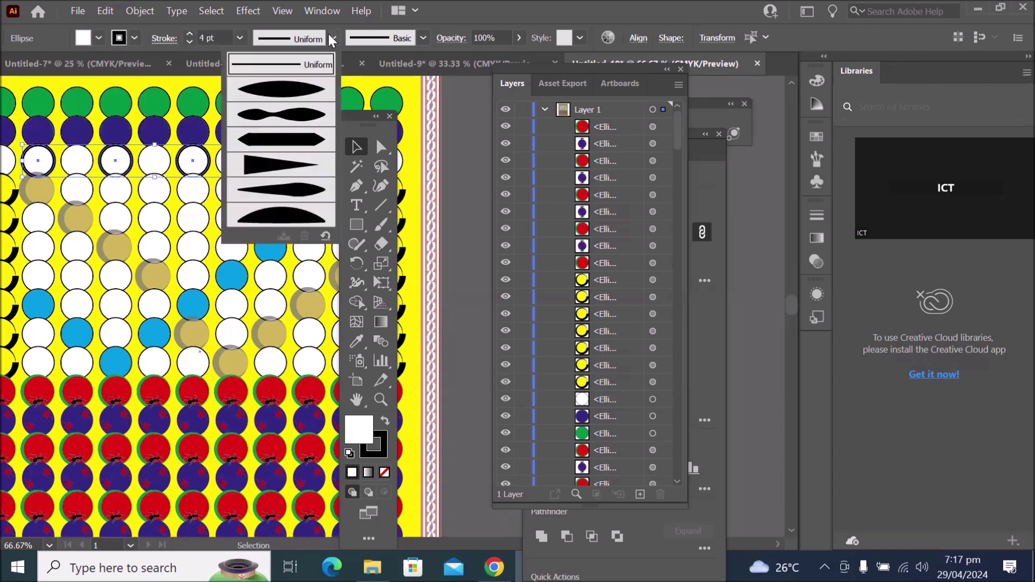
{"action": "left_click", "coordinate": [299, 81]}
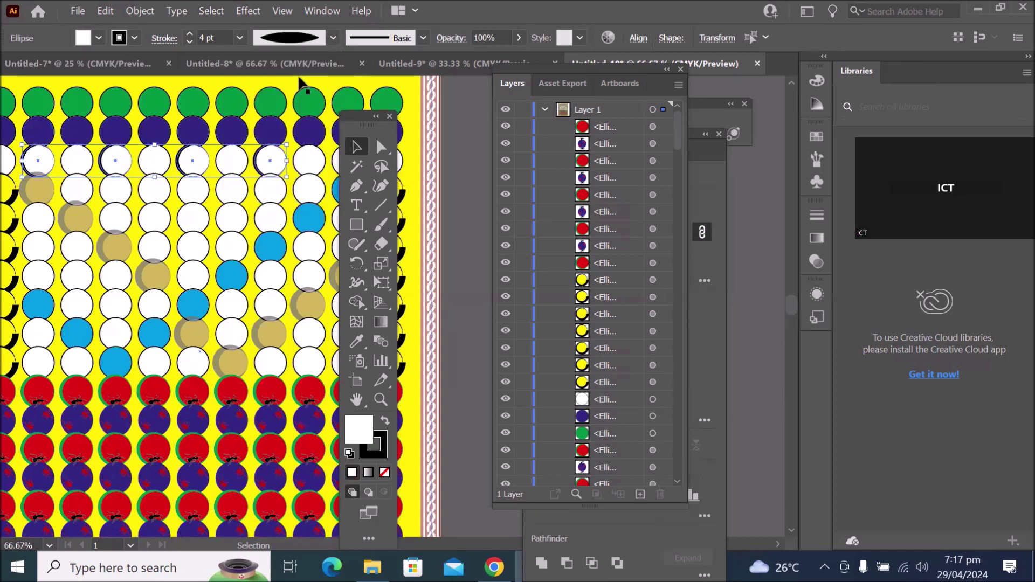
{"action": "left_click", "coordinate": [333, 38]}
{"action": "left_click", "coordinate": [310, 66]}
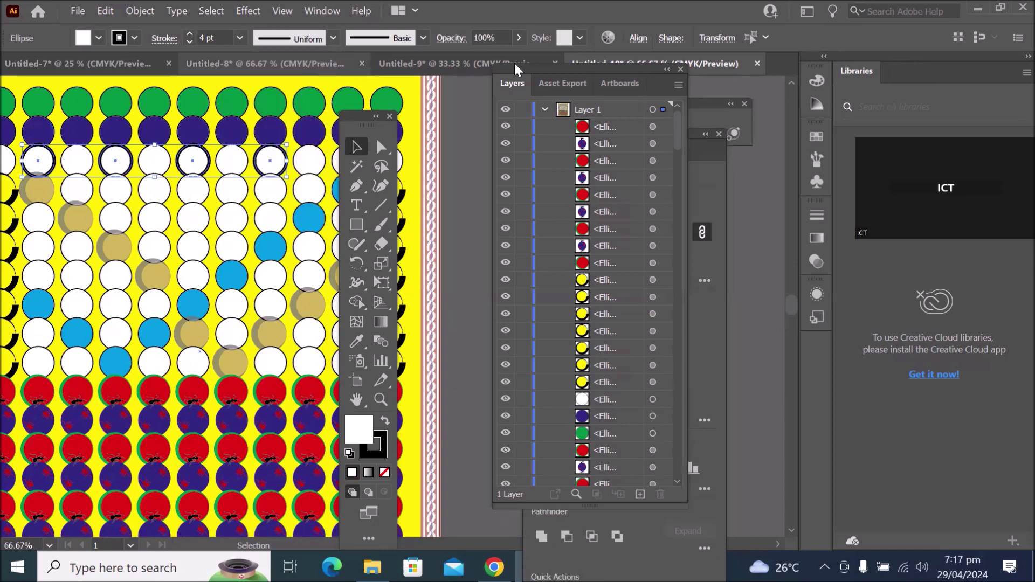
Load the Decorative_Scatter brush library and enlarge its panel to show all its brushes
{"action": "left_click", "coordinate": [423, 37]}
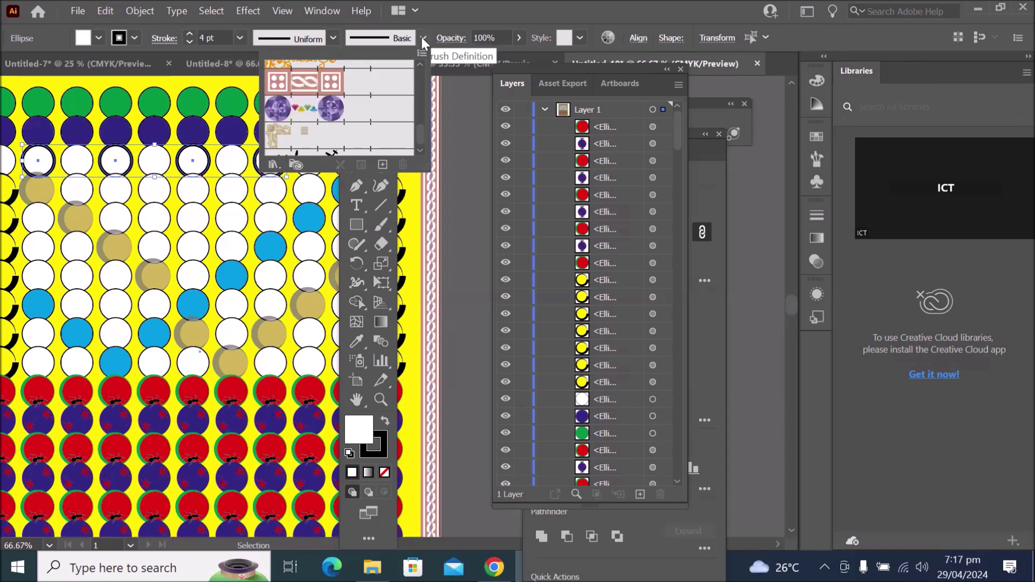
{"action": "scroll", "coordinate": [430, 102], "scroll_direction": "up", "scroll_amount": 2}
{"action": "scroll", "coordinate": [431, 89], "scroll_direction": "up", "scroll_amount": 3}
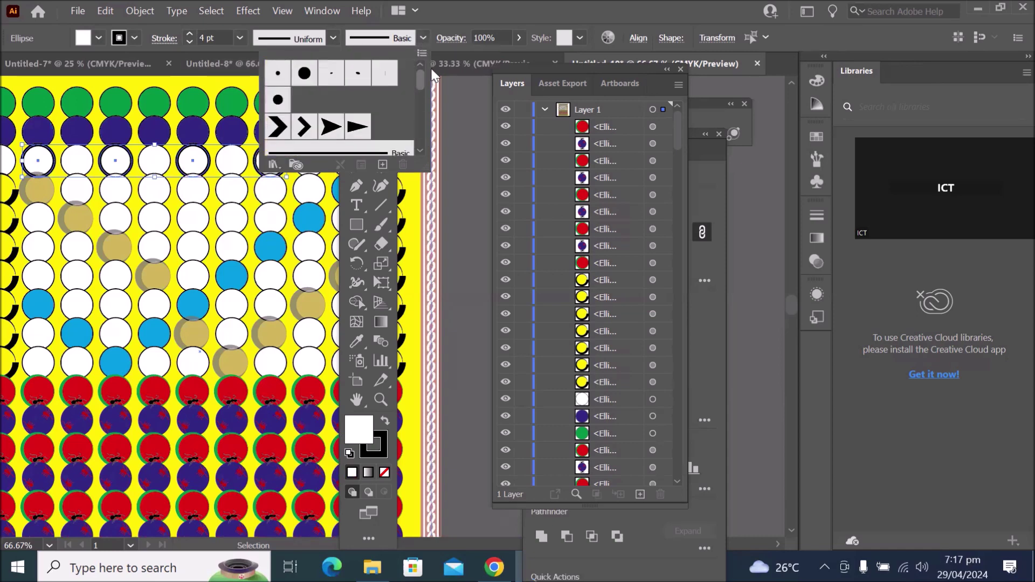
{"action": "left_click", "coordinate": [273, 167]}
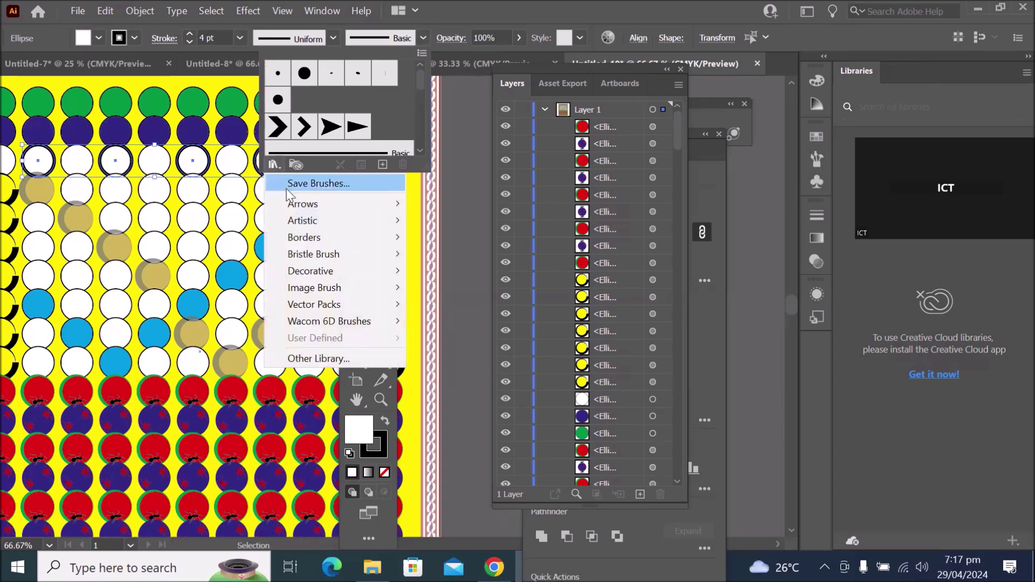
{"action": "mouse_move", "coordinate": [306, 226]}
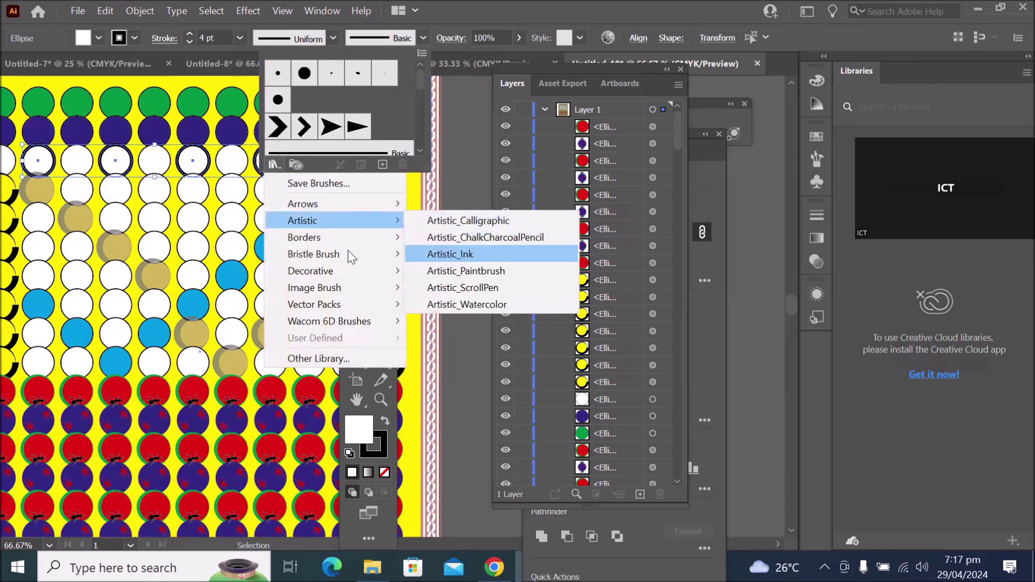
{"action": "mouse_move", "coordinate": [336, 273]}
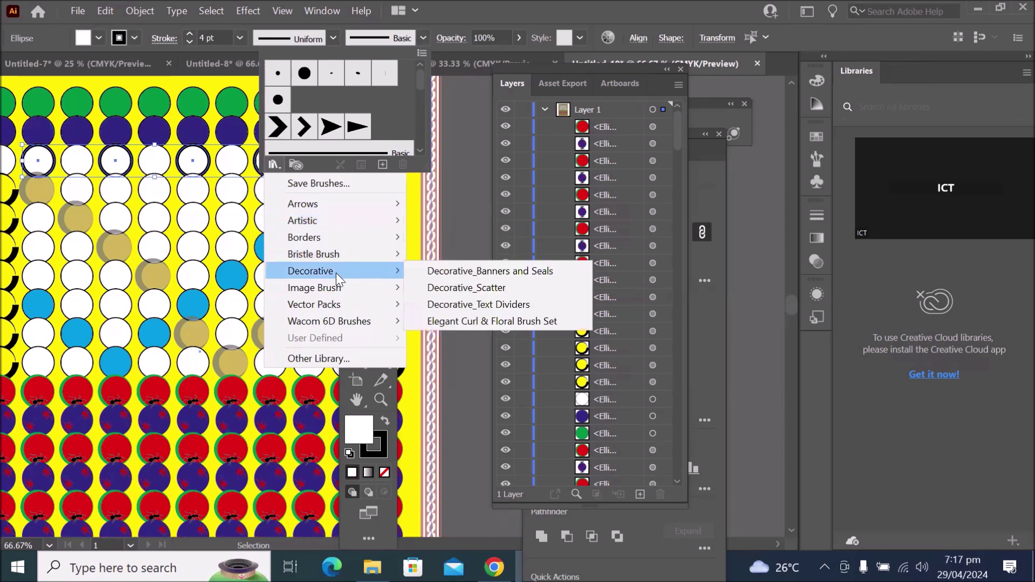
{"action": "left_click", "coordinate": [451, 290]}
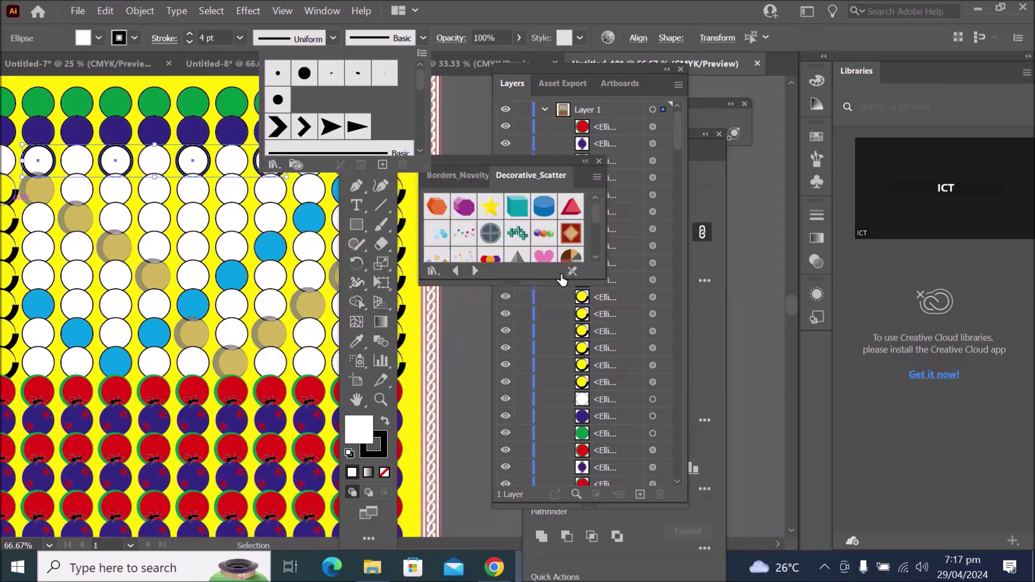
{"action": "left_click", "coordinate": [520, 281]}
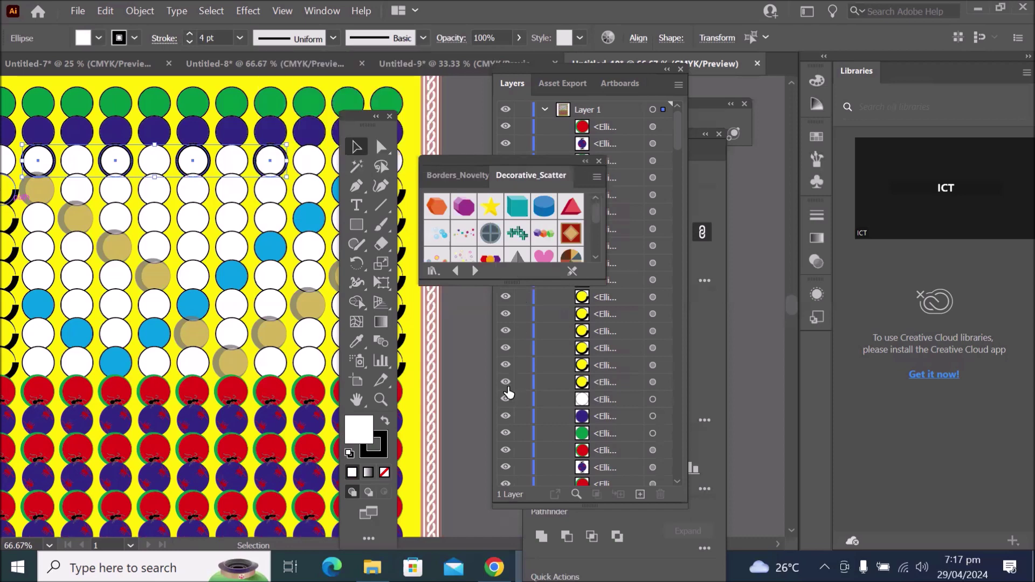
{"action": "left_click_drag", "start_coordinate": [495, 282], "coordinate": [511, 438]}
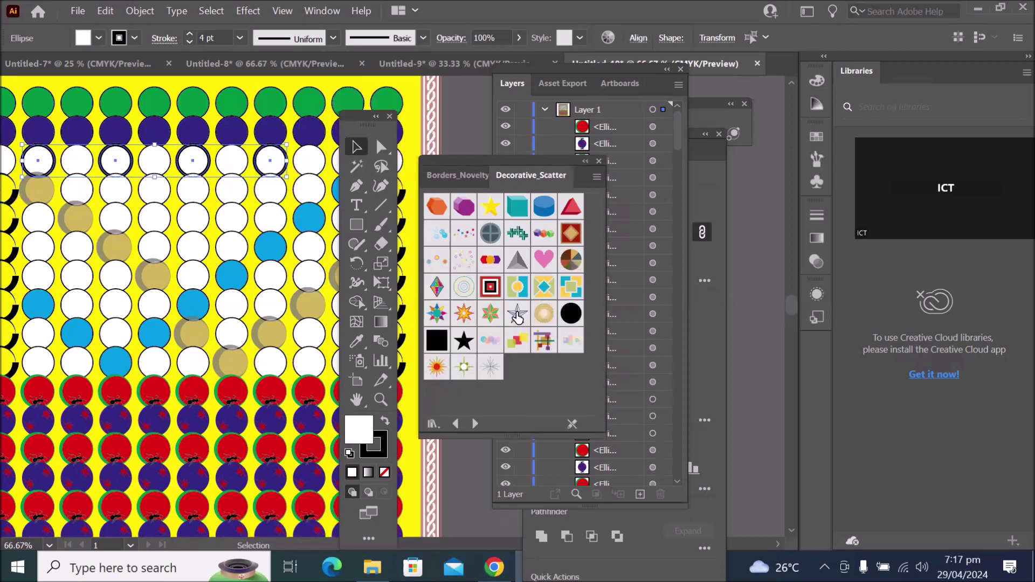
Try several decorative scatter brushes on the four selected white circles, ending with the Confetti brush
{"action": "left_click", "coordinate": [517, 315]}
{"action": "scroll", "coordinate": [186, 135], "scroll_direction": "up", "scroll_amount": 3}
{"action": "left_click", "coordinate": [491, 287]}
{"action": "left_click", "coordinate": [471, 263]}
{"action": "left_click", "coordinate": [472, 238]}
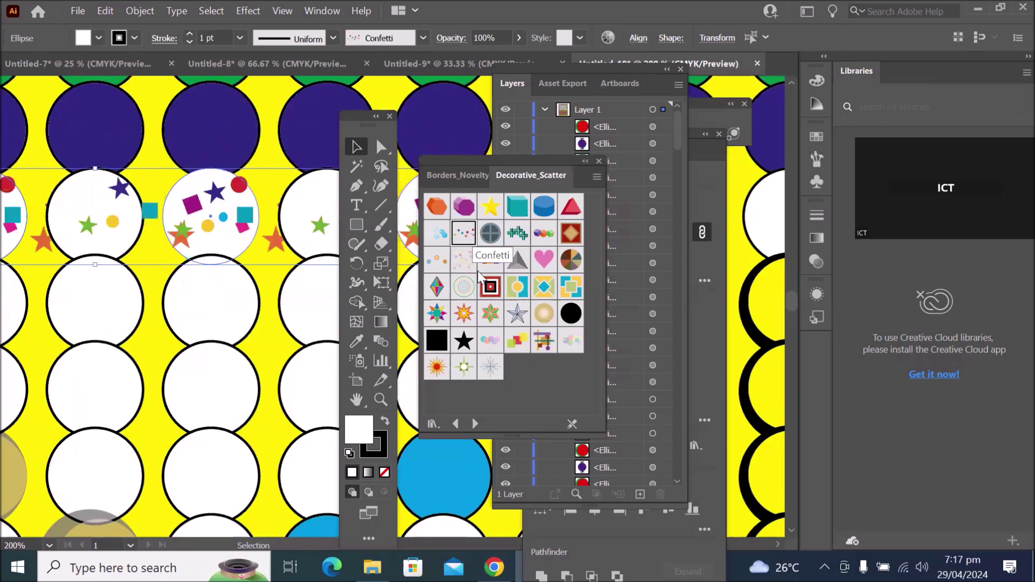
Browse through the neighbouring brush libraries and load the Elegant Curl & Floral Brush Set
{"action": "left_click", "coordinate": [475, 424]}
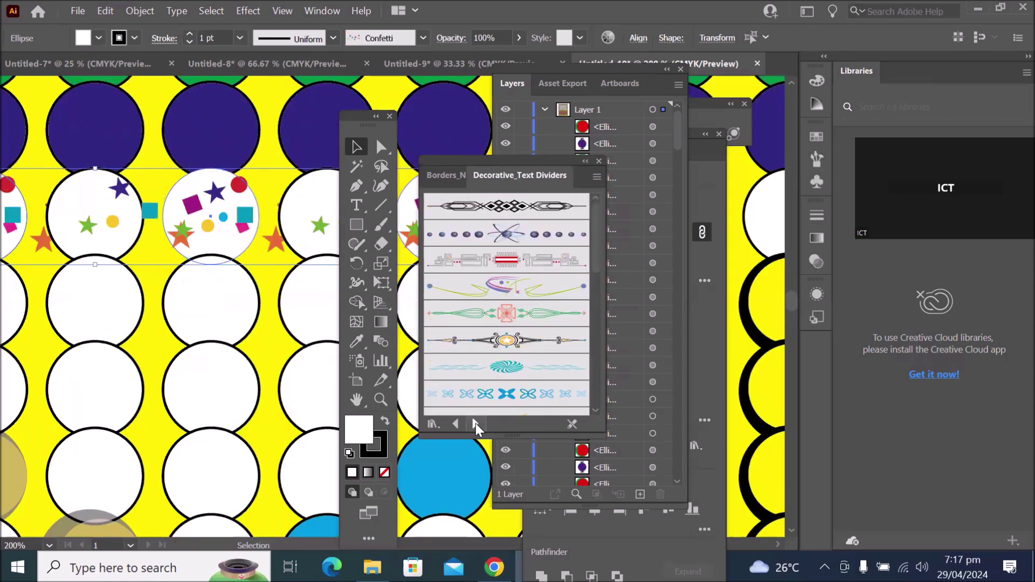
{"action": "left_click", "coordinate": [476, 424]}
{"action": "left_click", "coordinate": [476, 424]}
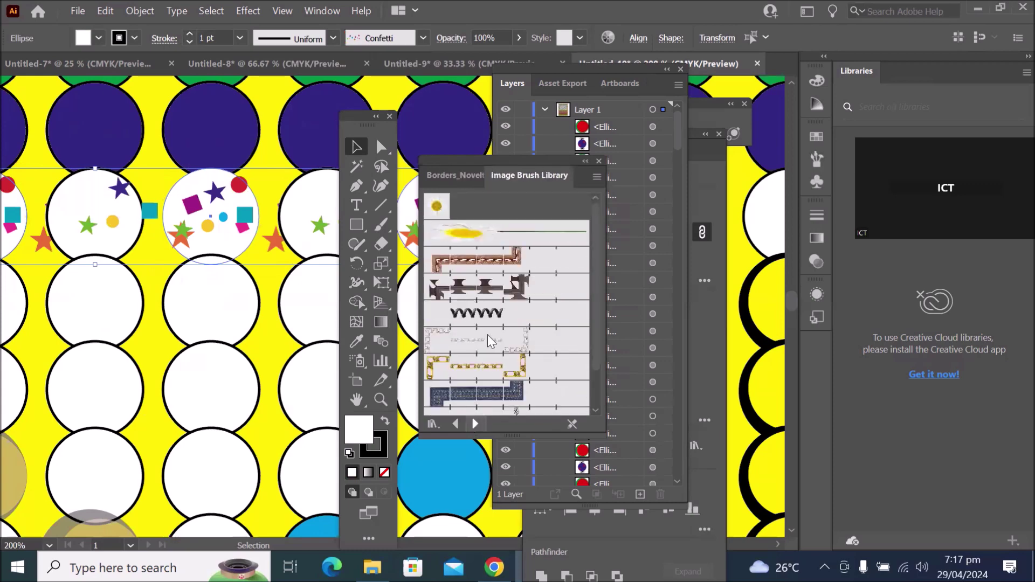
{"action": "left_click", "coordinate": [456, 424]}
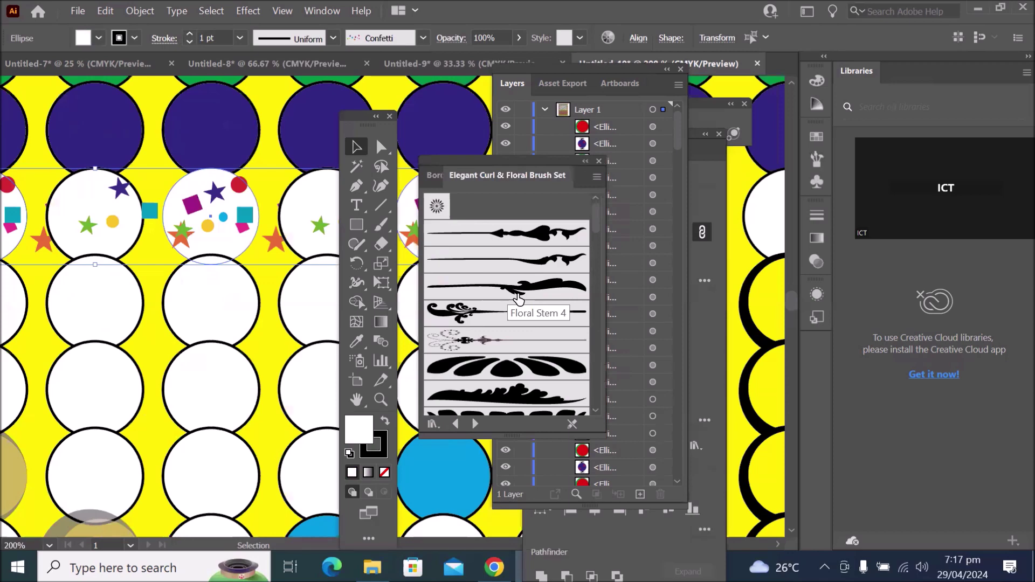
{"action": "scroll", "coordinate": [518, 298], "scroll_direction": "down", "scroll_amount": 3}
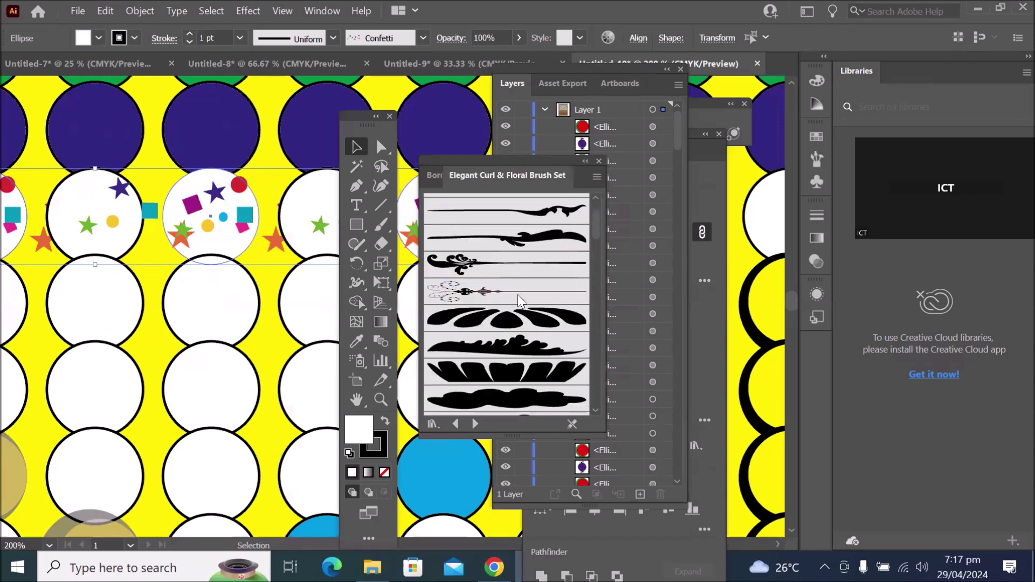
Try the Floral Bulbs brush on the yellow background rectangle's stroke, ending with the wave-shaped brush further down the Elegant Curl & Floral set
{"action": "left_click", "coordinate": [263, 294]}
{"action": "scroll", "coordinate": [263, 288], "scroll_direction": "down", "scroll_amount": 7}
{"action": "scroll", "coordinate": [262, 288], "scroll_direction": "up", "scroll_amount": 2}
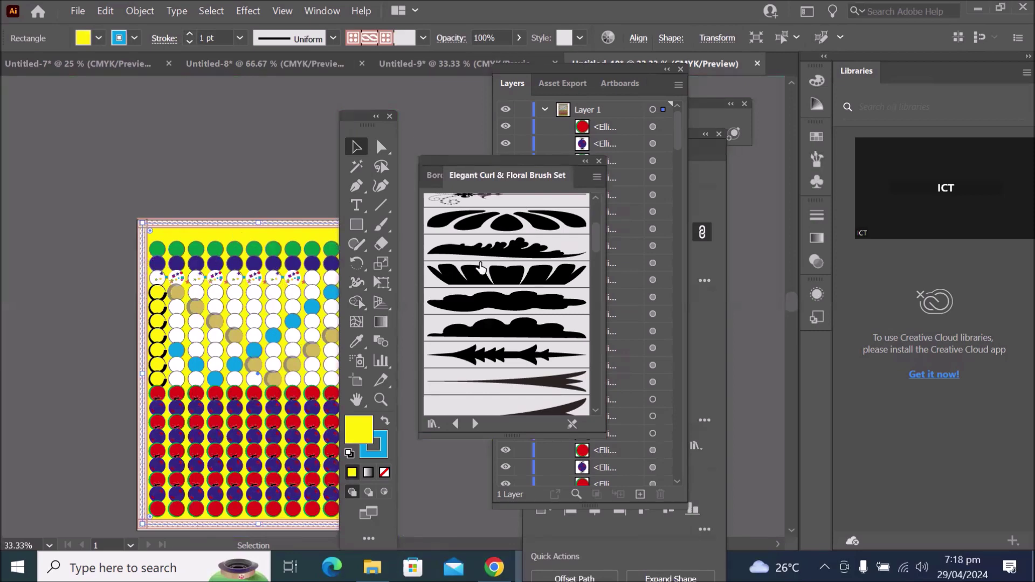
{"action": "left_click", "coordinate": [508, 233]}
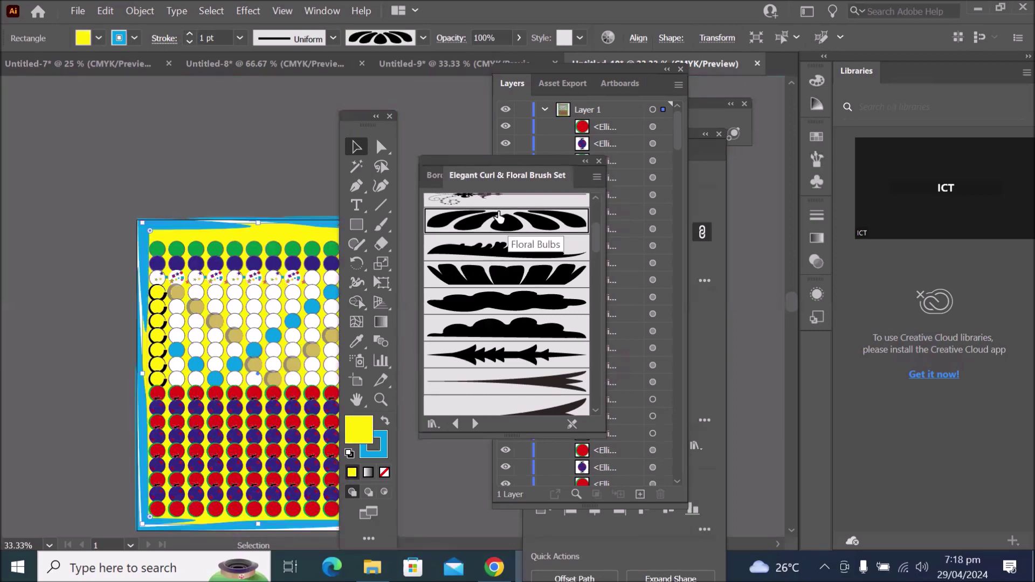
{"action": "left_click_drag", "start_coordinate": [377, 121], "coordinate": [108, 131]}
{"action": "scroll", "coordinate": [507, 302], "scroll_direction": "down", "scroll_amount": 5}
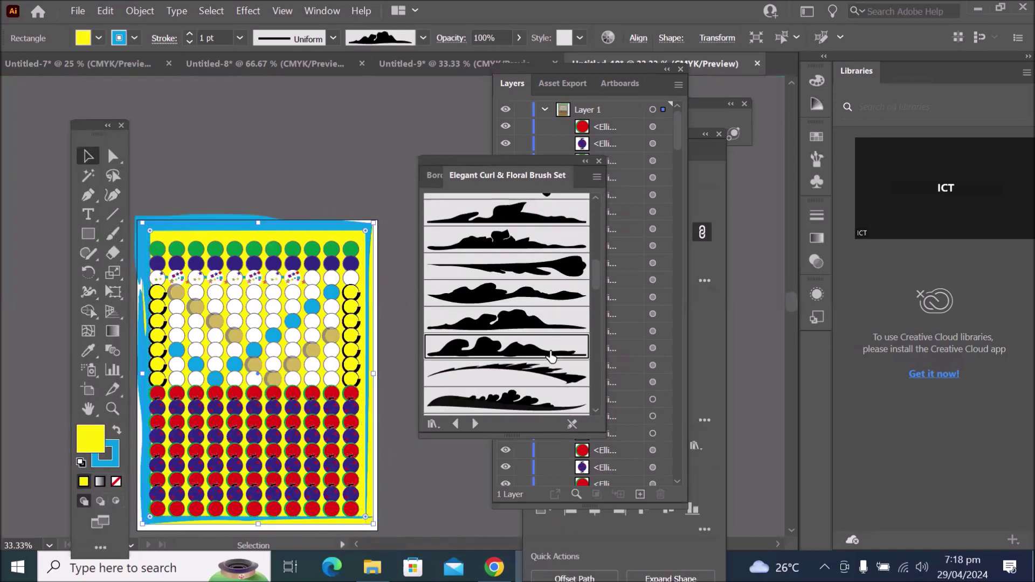
{"action": "left_click", "coordinate": [550, 351]}
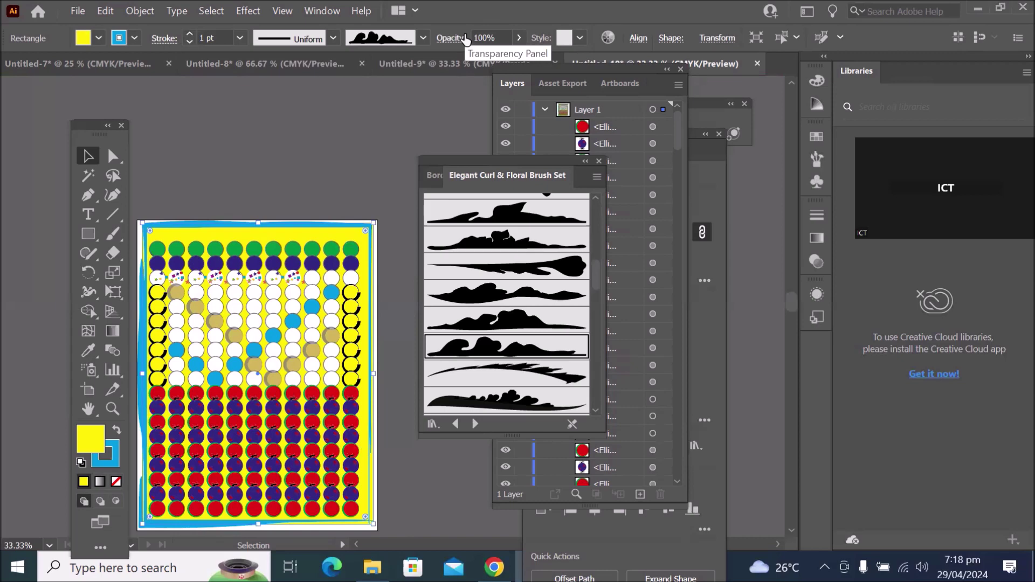
Try 30% opacity on the yellow background rectangle and restore it to 100%
{"action": "left_click", "coordinate": [519, 41]}
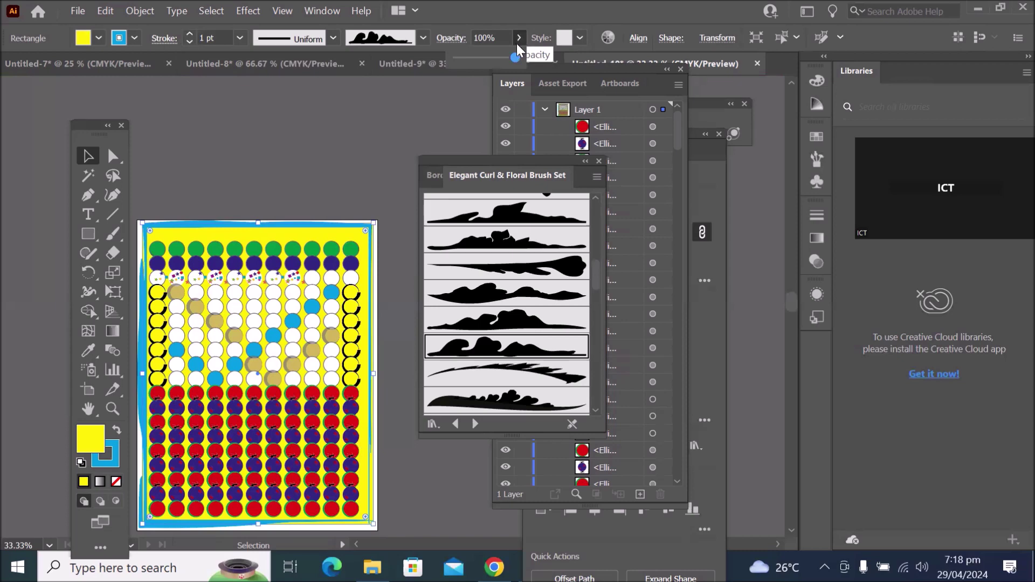
{"action": "left_click_drag", "start_coordinate": [518, 58], "coordinate": [472, 57]}
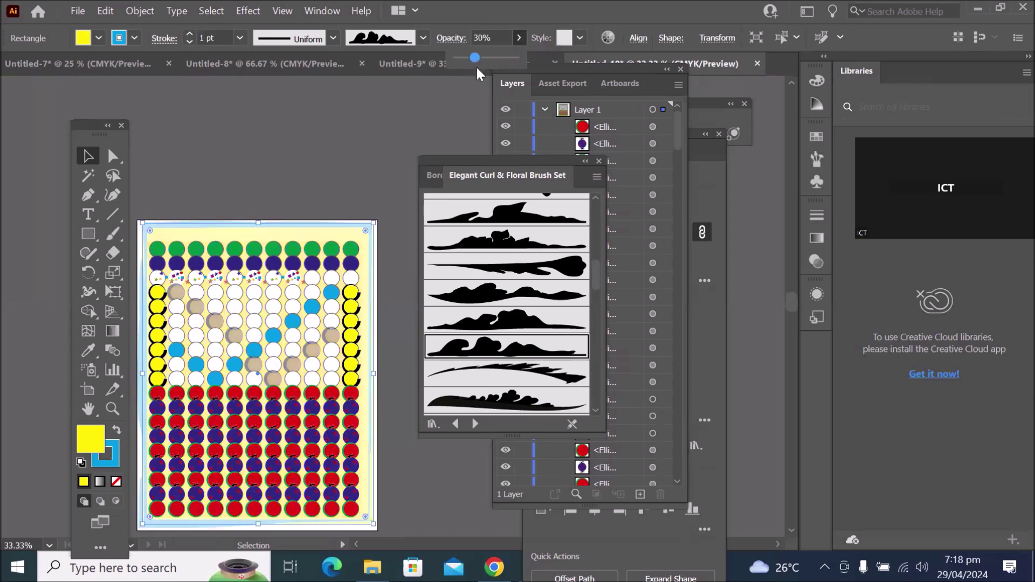
{"action": "scroll", "coordinate": [340, 237], "scroll_direction": "up", "scroll_amount": 3}
{"action": "scroll", "coordinate": [342, 238], "scroll_direction": "up", "scroll_amount": 4}
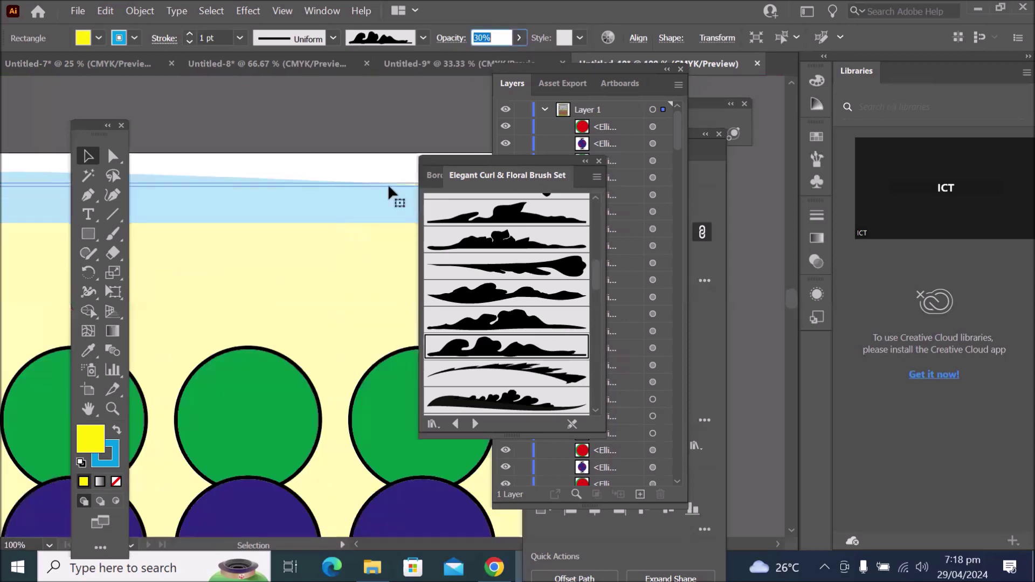
{"action": "left_click", "coordinate": [519, 38]}
{"action": "left_click_drag", "start_coordinate": [475, 57], "coordinate": [517, 58]}
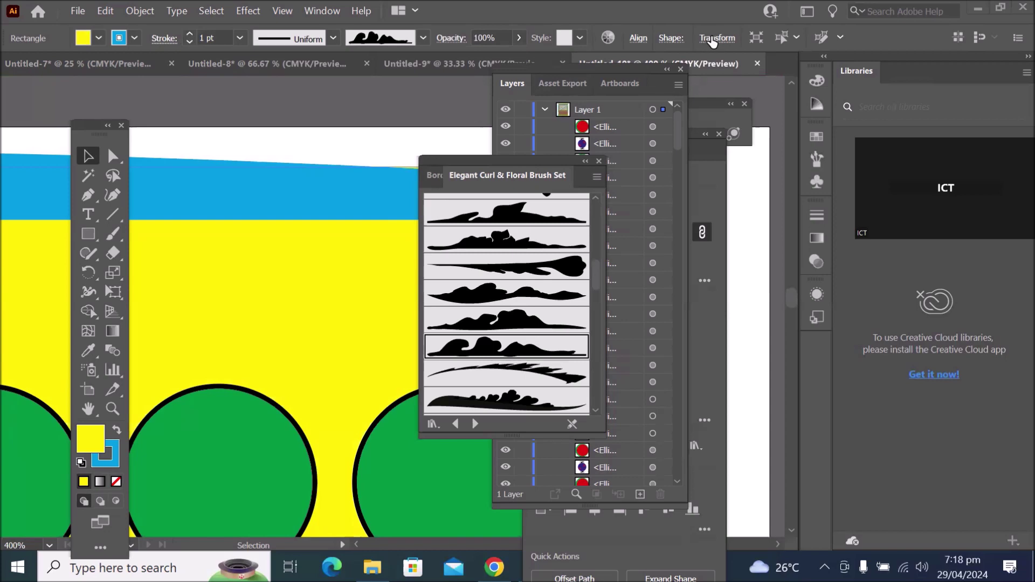
Examine the background rectangle's position, size, rotation and shear in its transform settings
{"action": "left_click", "coordinate": [713, 40]}
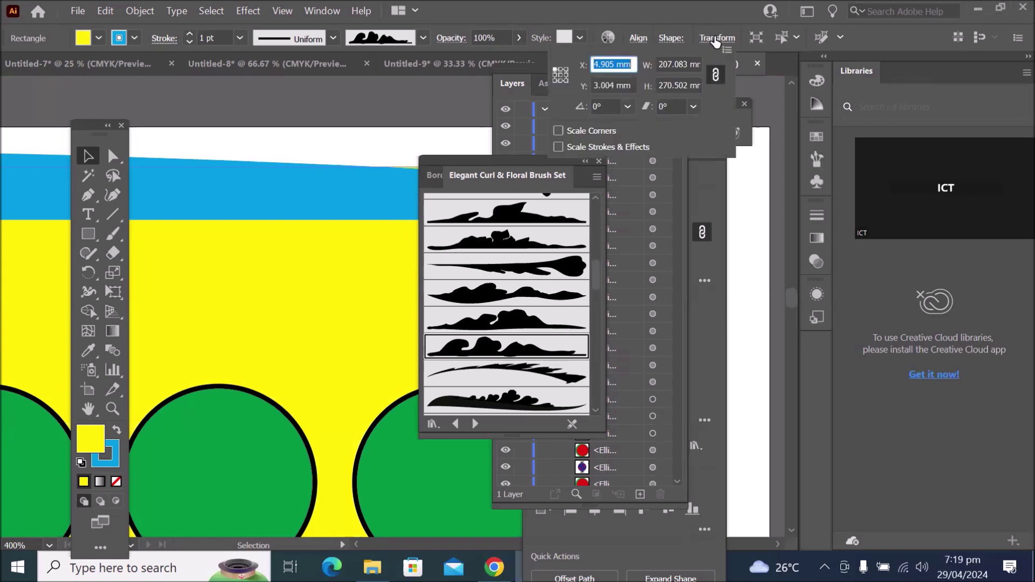
{"action": "left_click", "coordinate": [716, 41]}
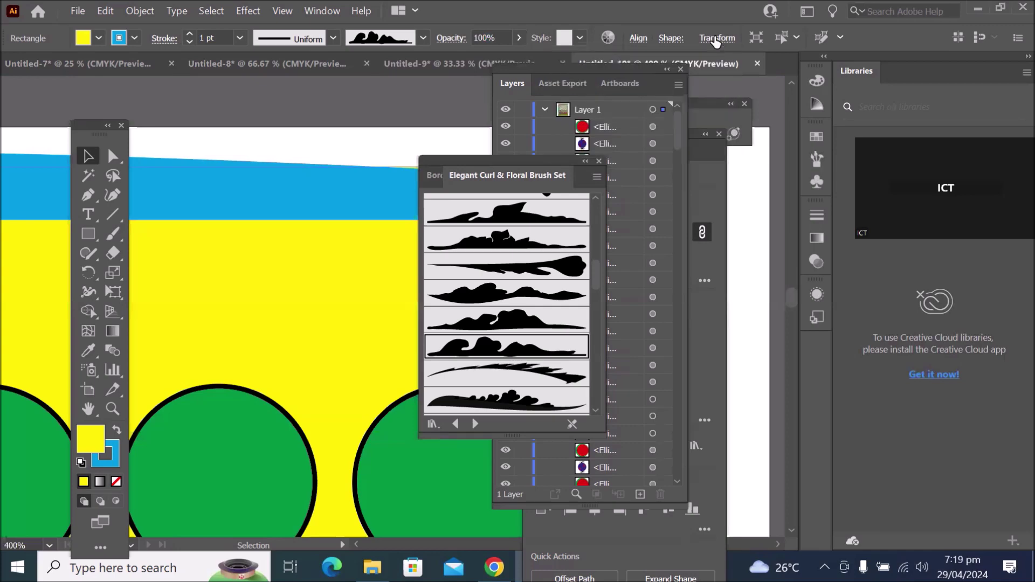
{"action": "left_click", "coordinate": [716, 41]}
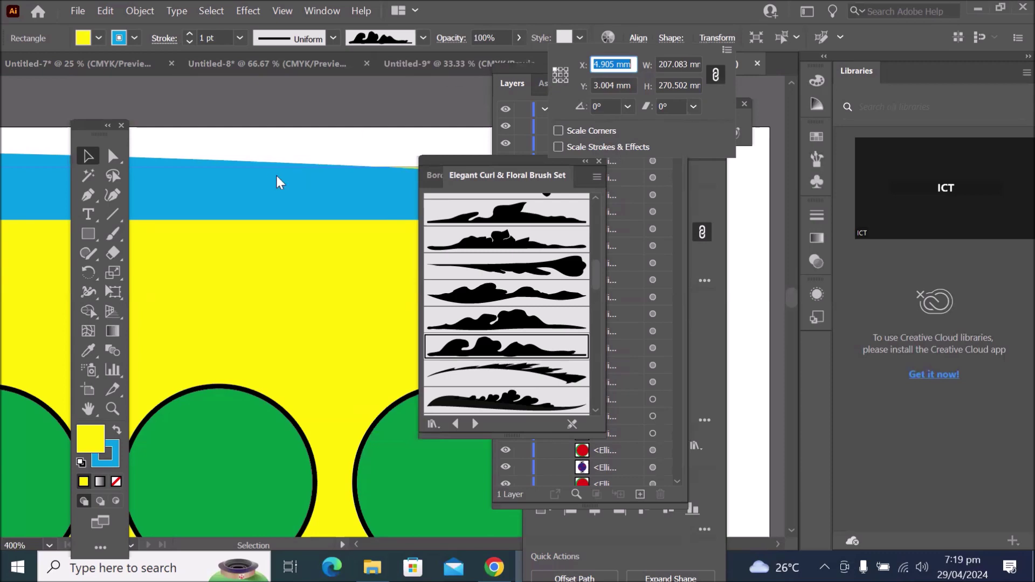
{"action": "key", "text": "Escape"}
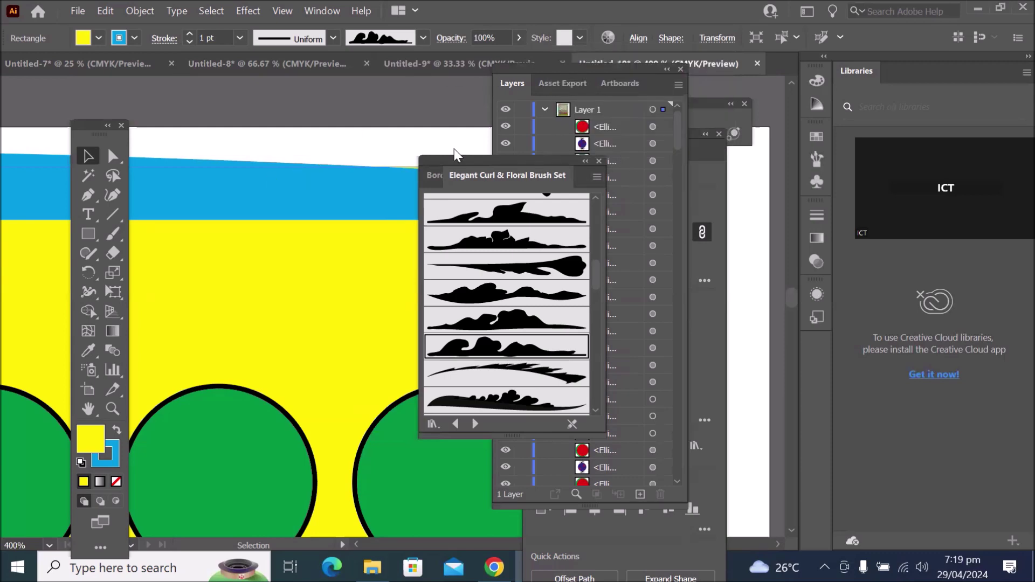
Close the Elegant Curl & Floral brush library and bring the page's right-hand part into view
{"action": "left_click", "coordinate": [599, 161]}
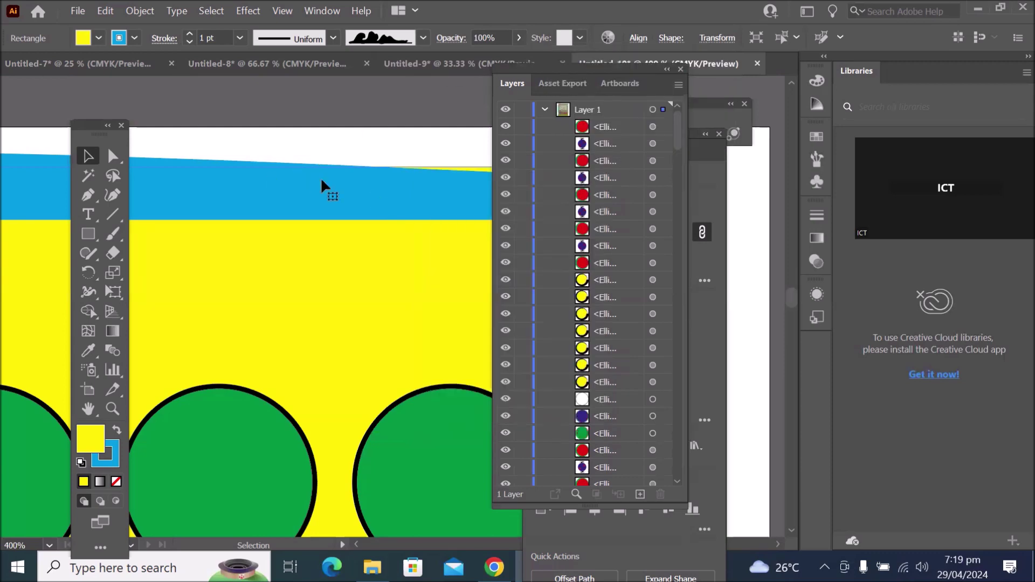
{"action": "scroll", "coordinate": [320, 187], "scroll_direction": "down", "scroll_amount": 3}
{"action": "scroll", "coordinate": [323, 199], "scroll_direction": "down", "scroll_amount": 3}
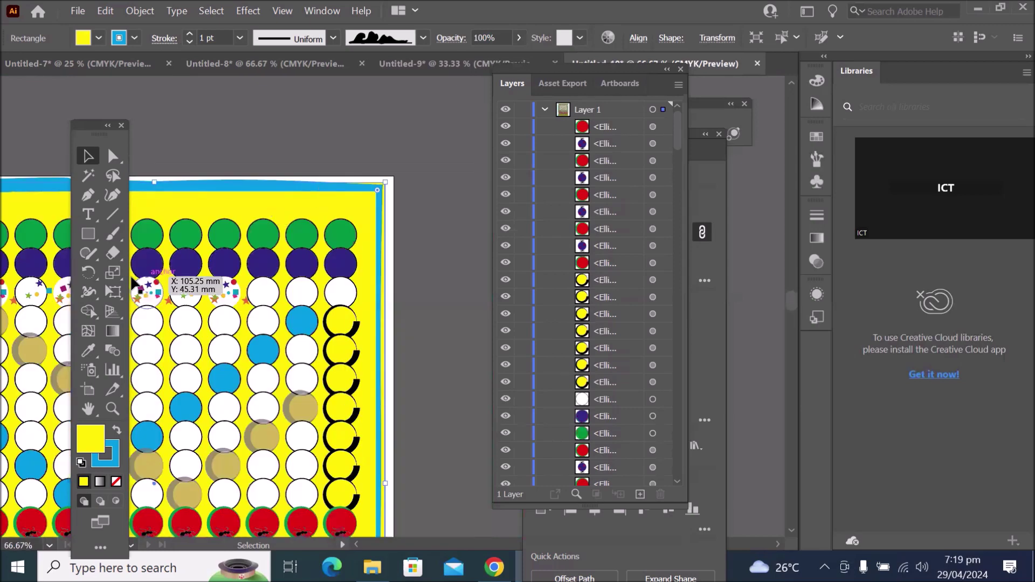
Show the shape tools grouped with the Rectangle Tool, such as Ellipse, Polygon, Star and Flare
{"action": "left_click", "coordinate": [88, 233]}
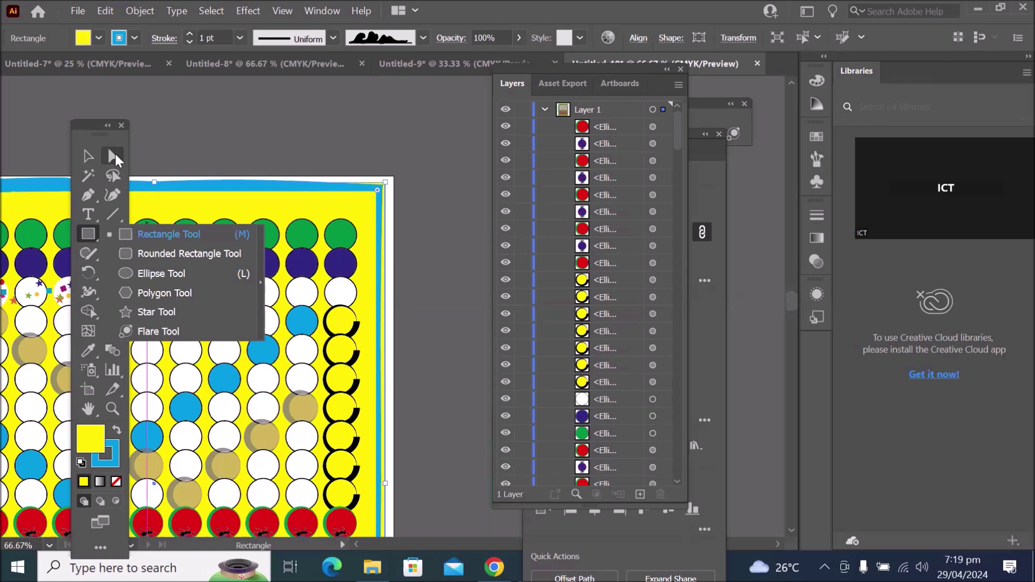
{"action": "left_click", "coordinate": [89, 157]}
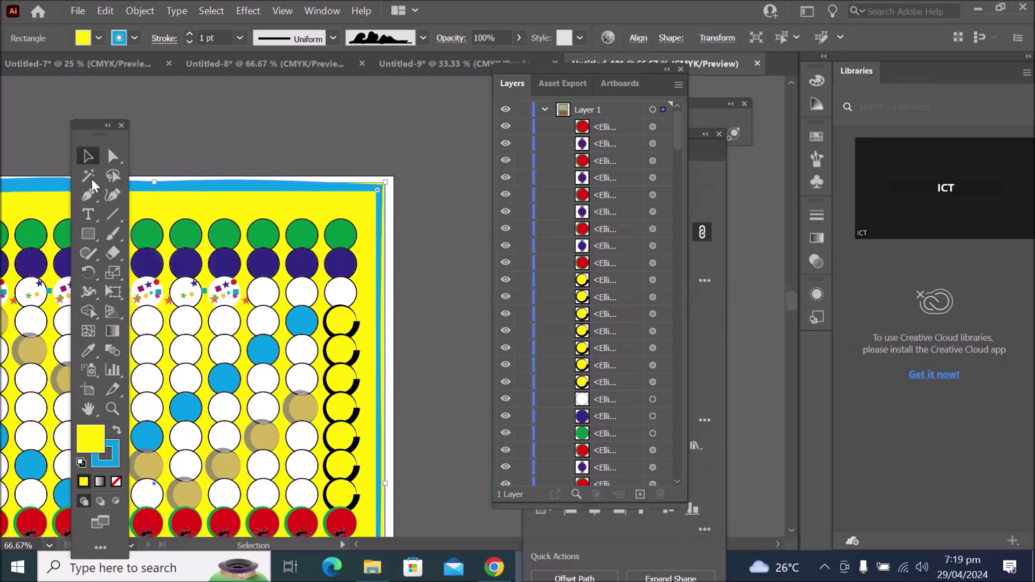
{"action": "left_click", "coordinate": [88, 234]}
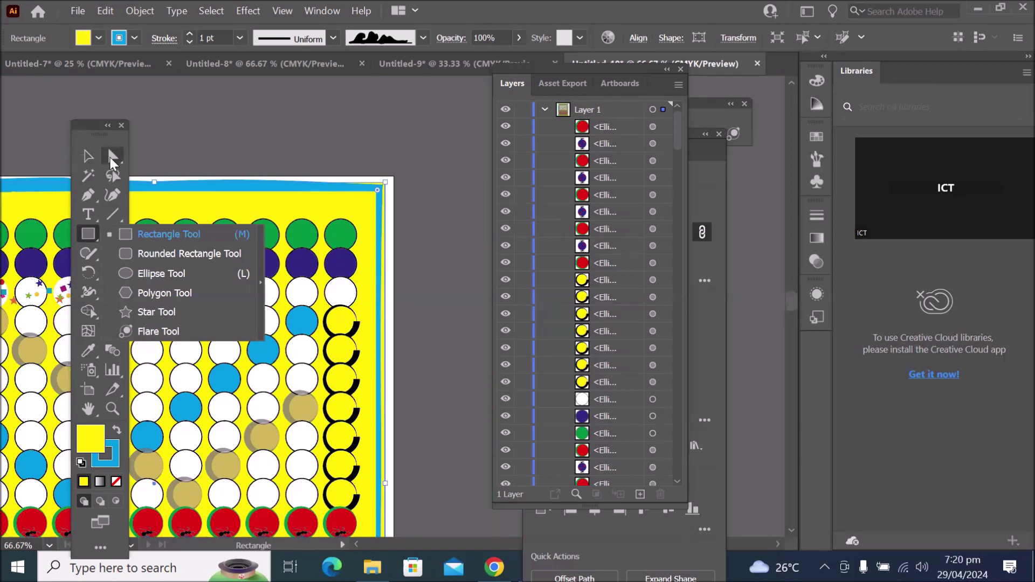
Hide Layer 1 and show it again, twice, to demonstrate layer visibility
{"action": "left_click", "coordinate": [506, 111]}
{"action": "scroll", "coordinate": [291, 258], "scroll_direction": "down", "scroll_amount": 4}
{"action": "scroll", "coordinate": [282, 297], "scroll_direction": "up", "scroll_amount": 2}
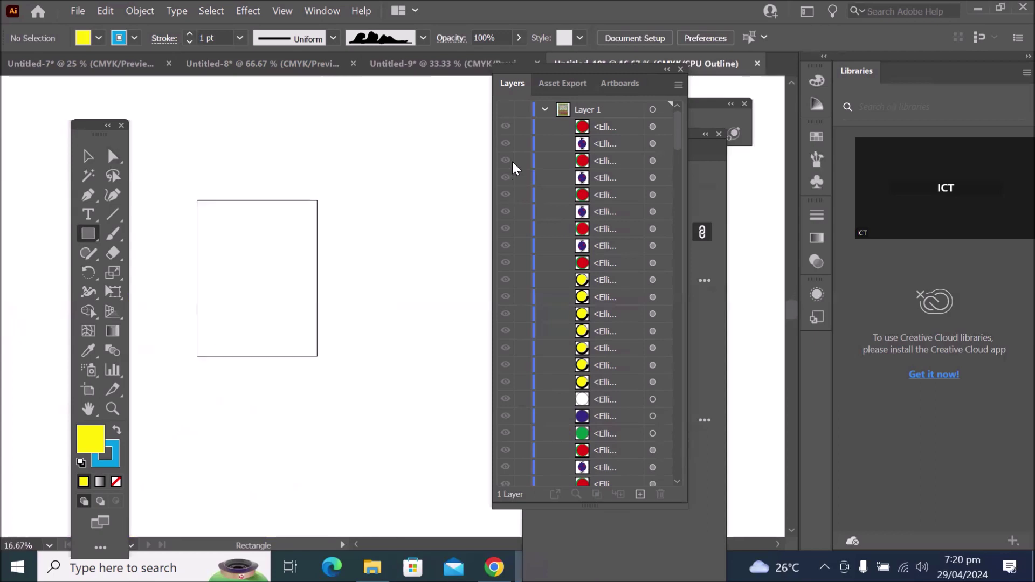
{"action": "left_click", "coordinate": [506, 110]}
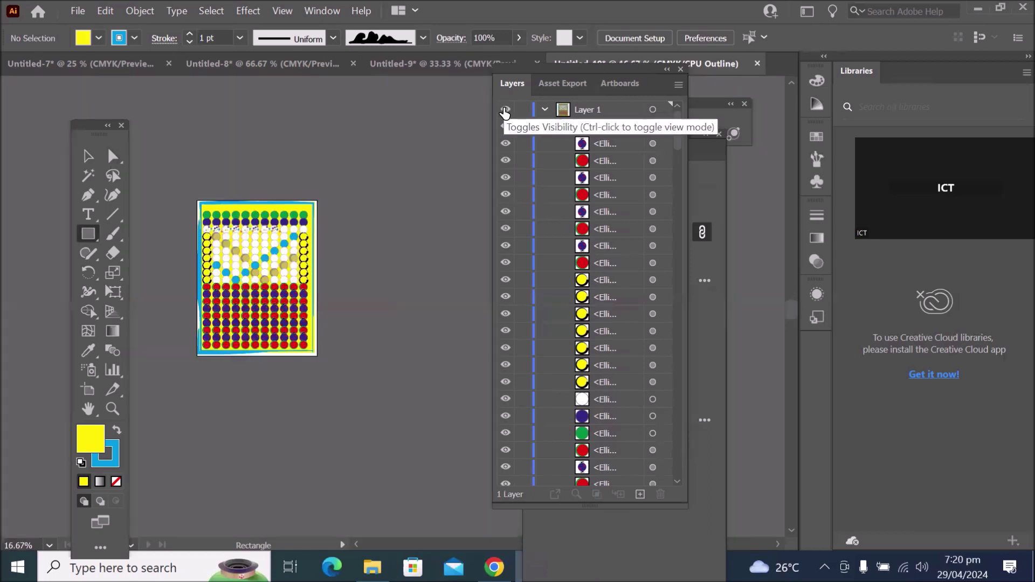
{"action": "left_click", "coordinate": [505, 110]}
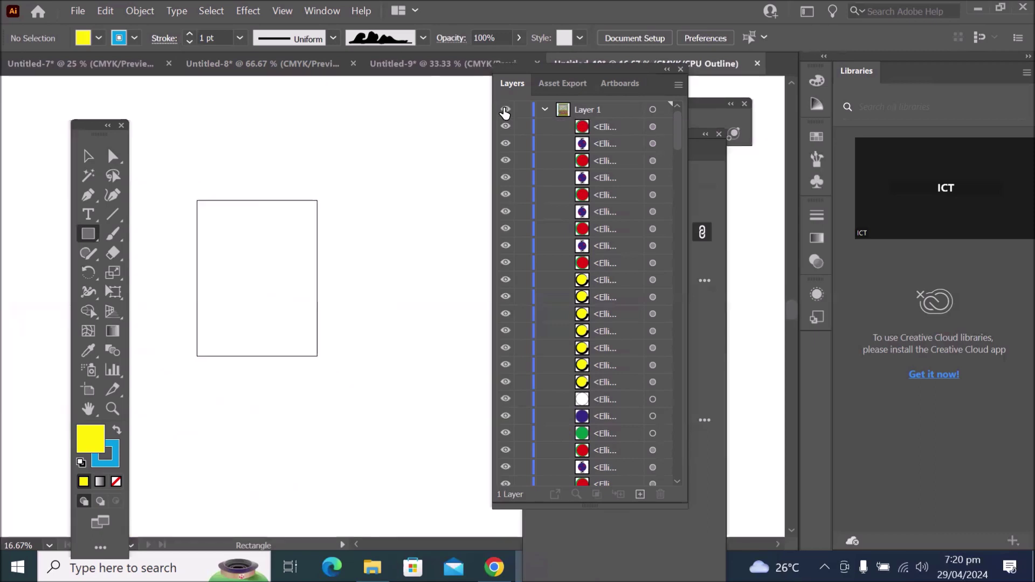
{"action": "left_click", "coordinate": [505, 111]}
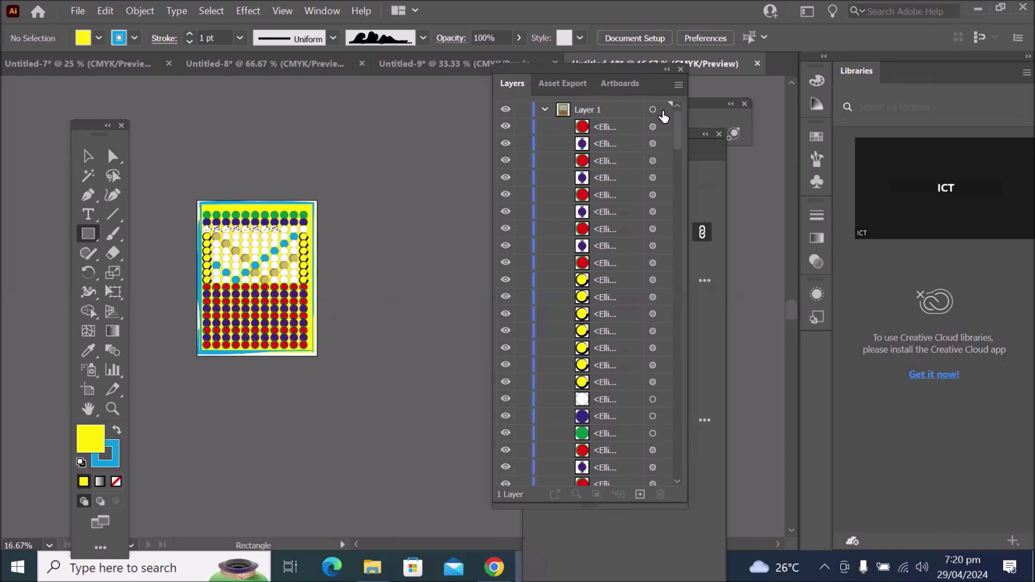
Select all artwork on Layer 1, then lock and unlock the whole layer twice
{"action": "left_click", "coordinate": [653, 110]}
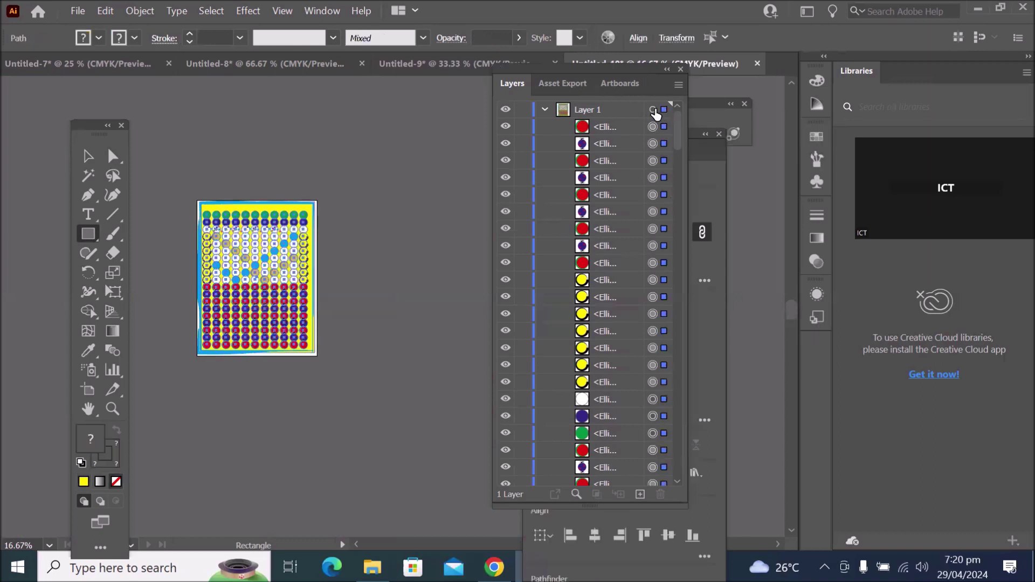
{"action": "left_click", "coordinate": [632, 112]}
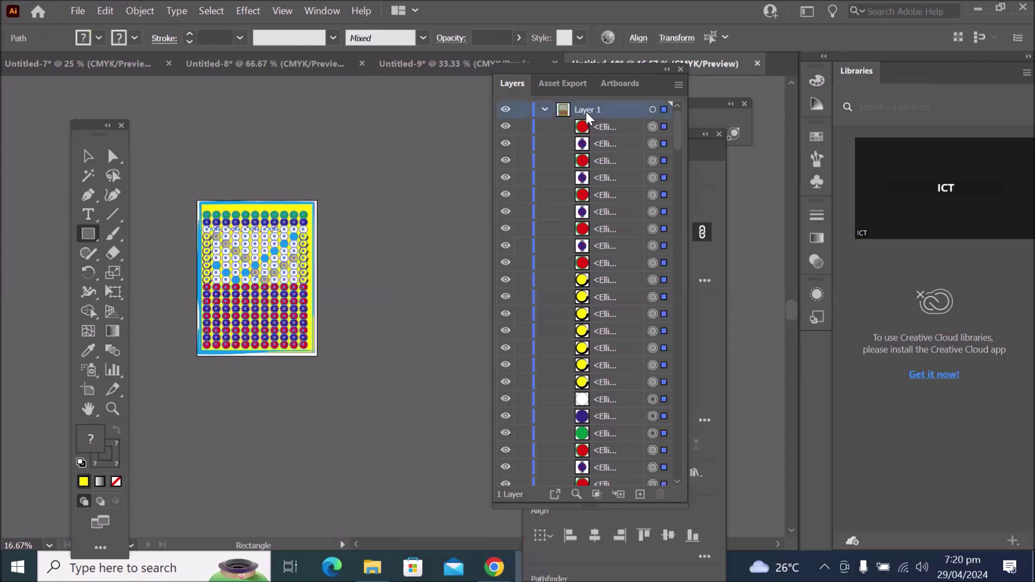
{"action": "left_click", "coordinate": [523, 110]}
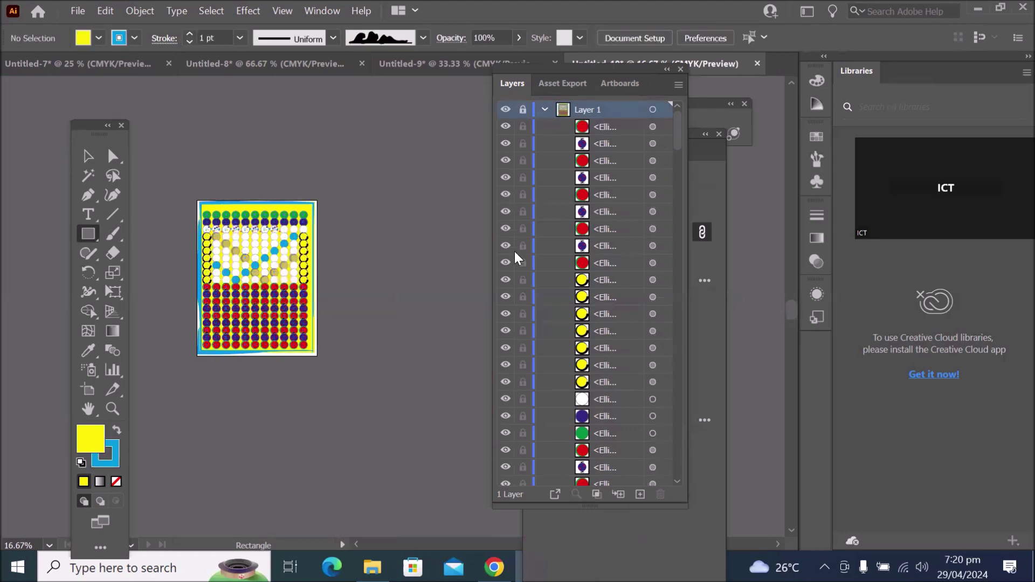
{"action": "scroll", "coordinate": [260, 292], "scroll_direction": "up", "scroll_amount": 3}
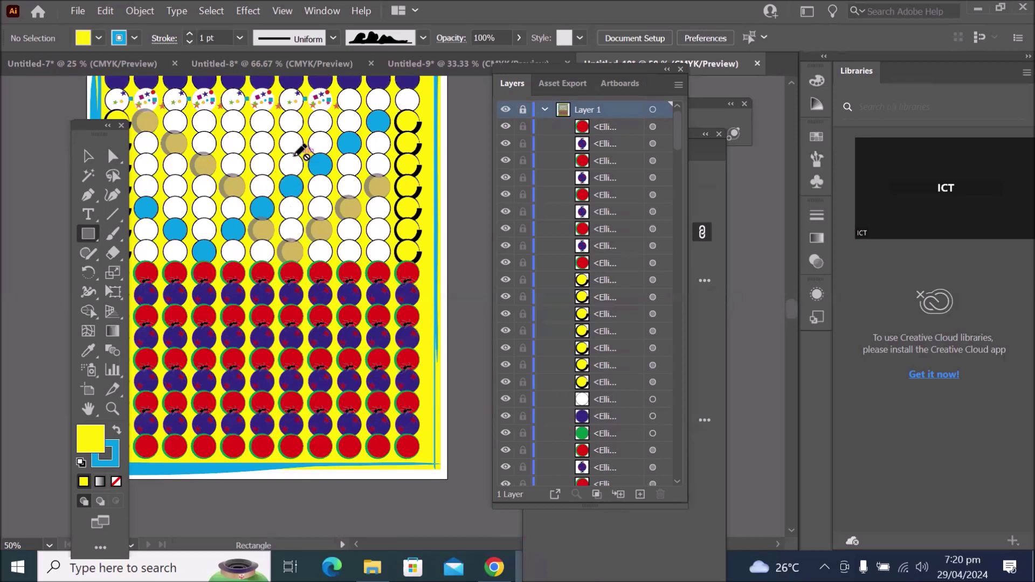
{"action": "left_click", "coordinate": [523, 113]}
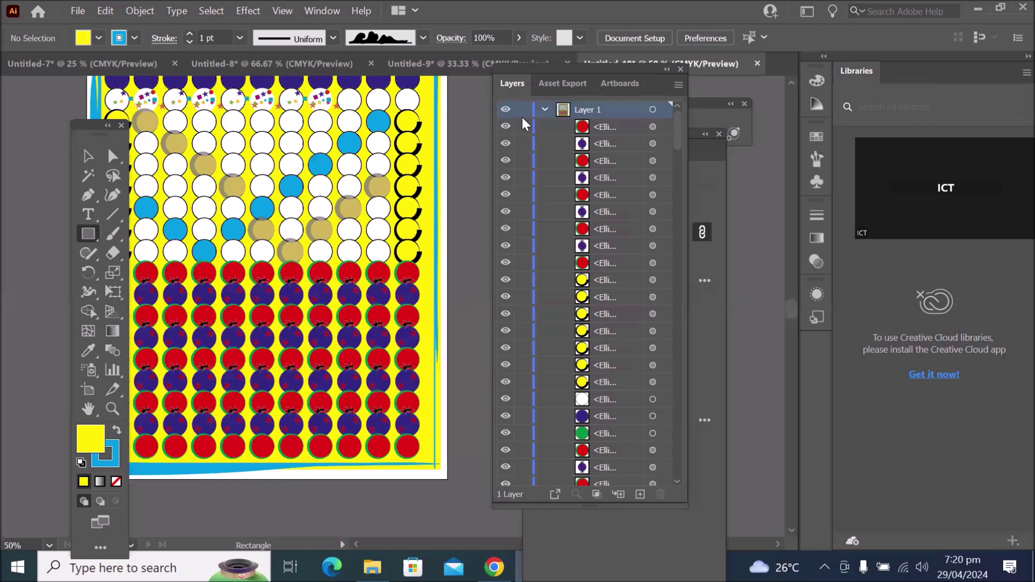
{"action": "left_click", "coordinate": [523, 111]}
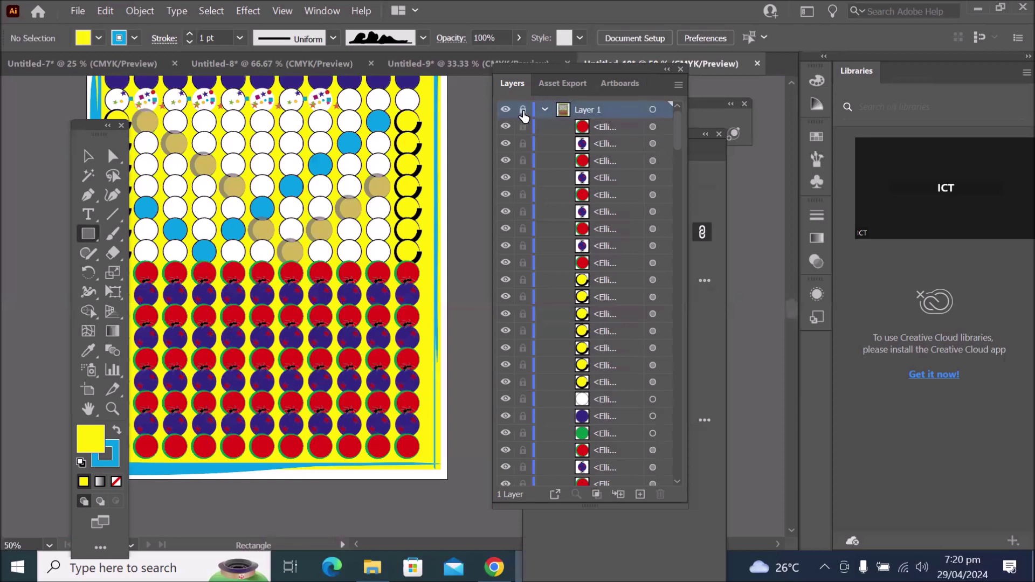
{"action": "left_click", "coordinate": [524, 112]}
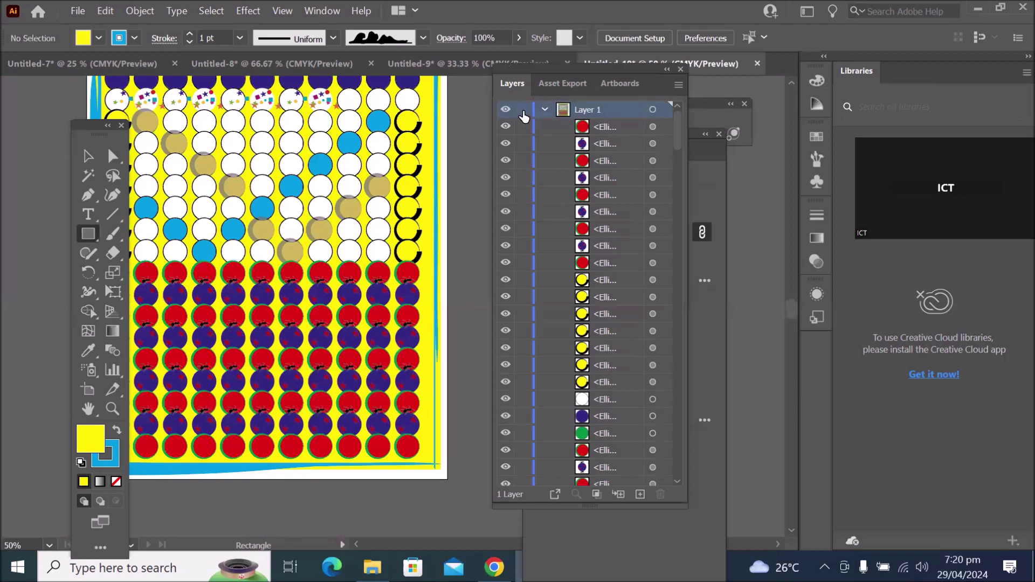
Lock the first three ellipses of Layer 1 individually, and lock the whole layer
{"action": "left_click", "coordinate": [523, 129]}
{"action": "left_click", "coordinate": [525, 143]}
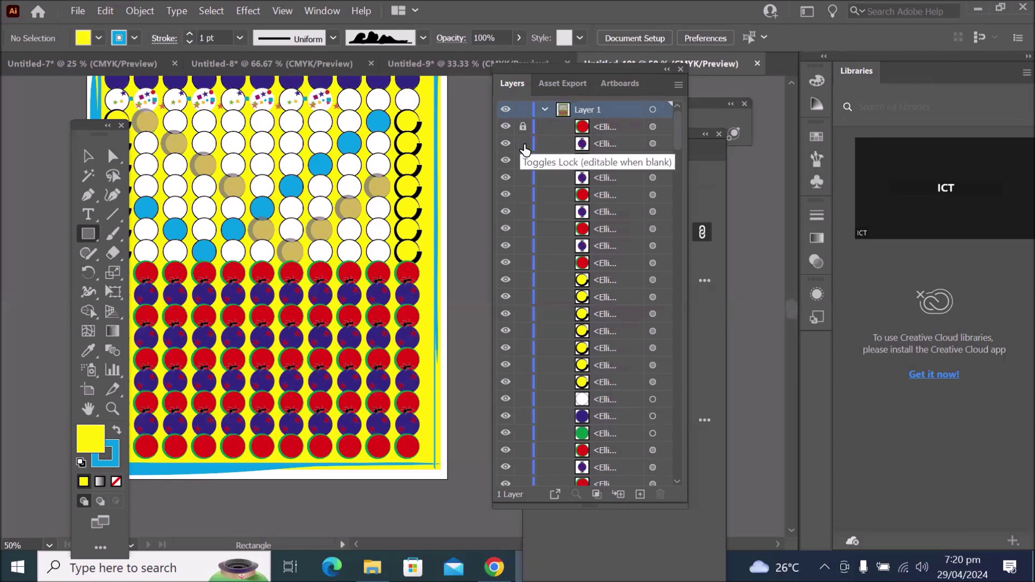
{"action": "left_click", "coordinate": [523, 161]}
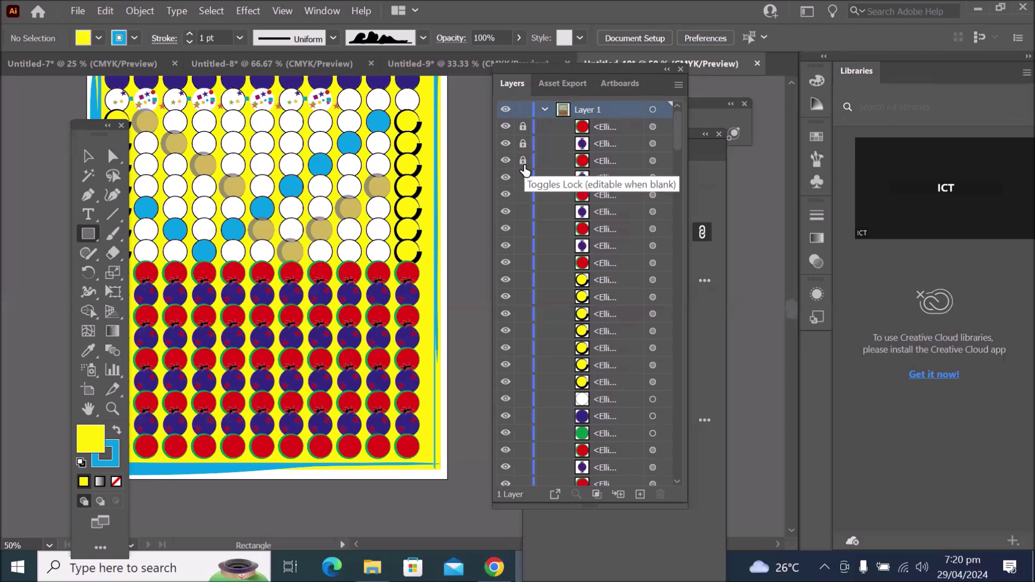
{"action": "left_click", "coordinate": [524, 109]}
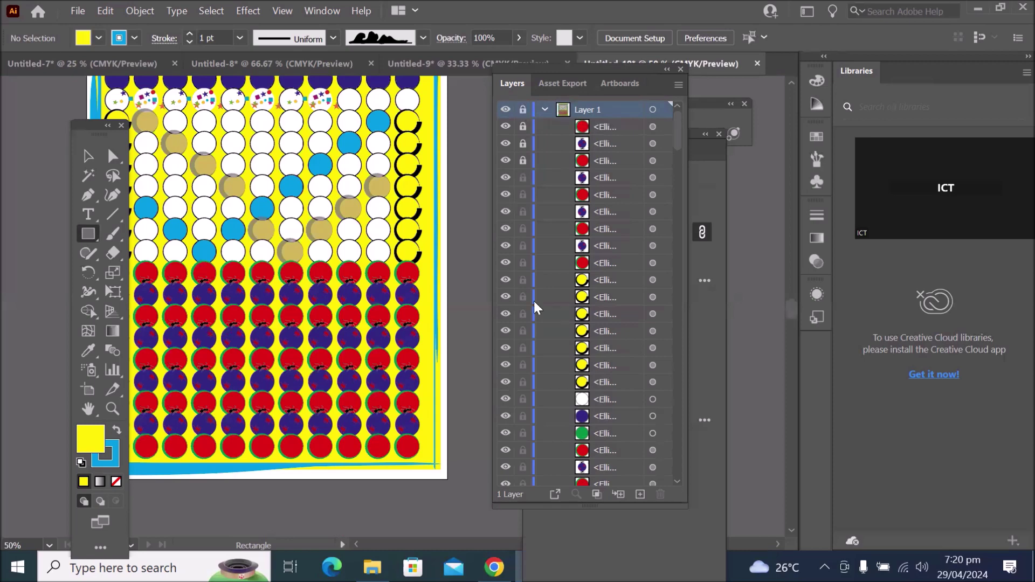